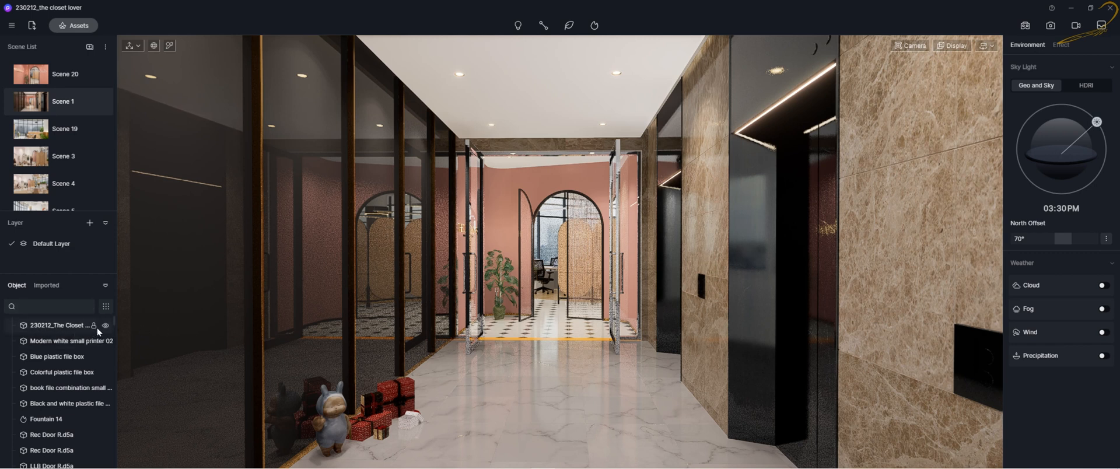
Select the marble wall, the arched reception door and the tinted glass partition in turn to view their properties.
left_click(705, 191)
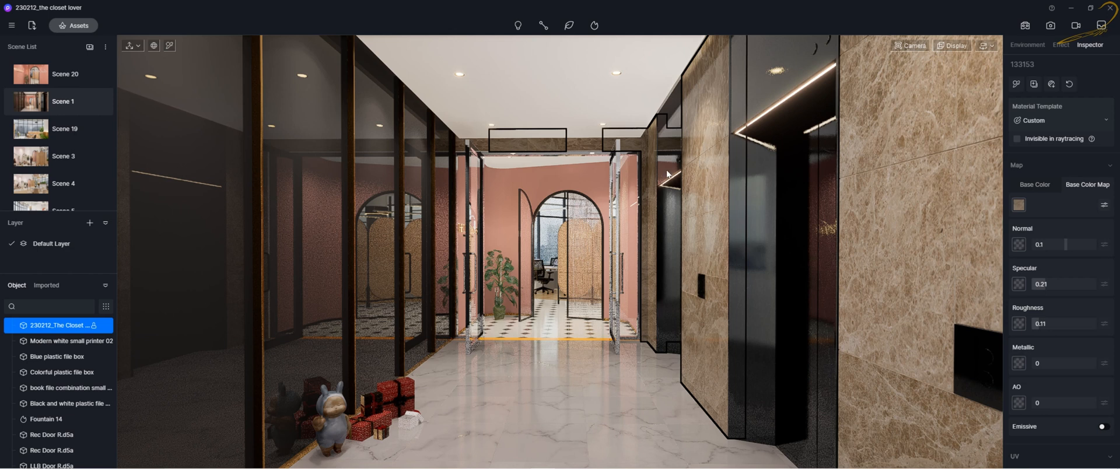
left_click(599, 244)
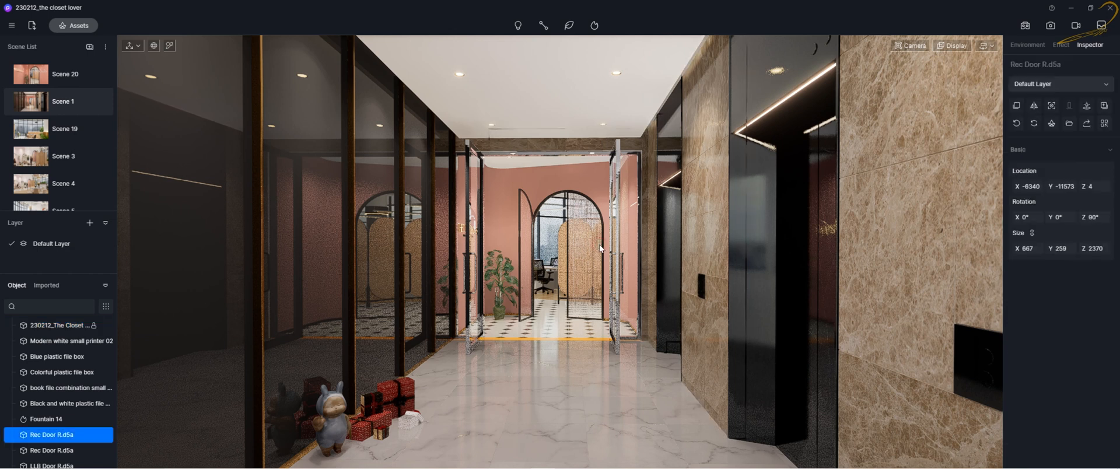
left_click(586, 173)
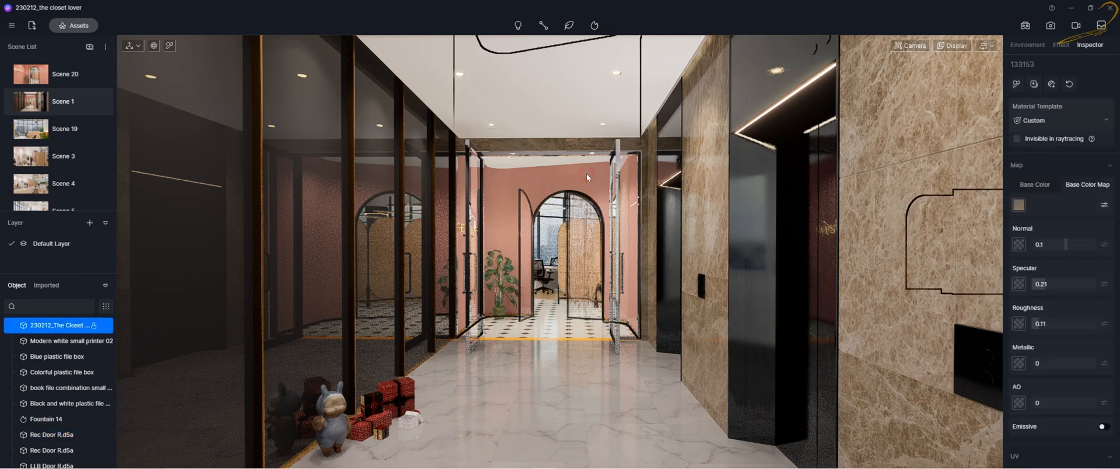
left_click(416, 99)
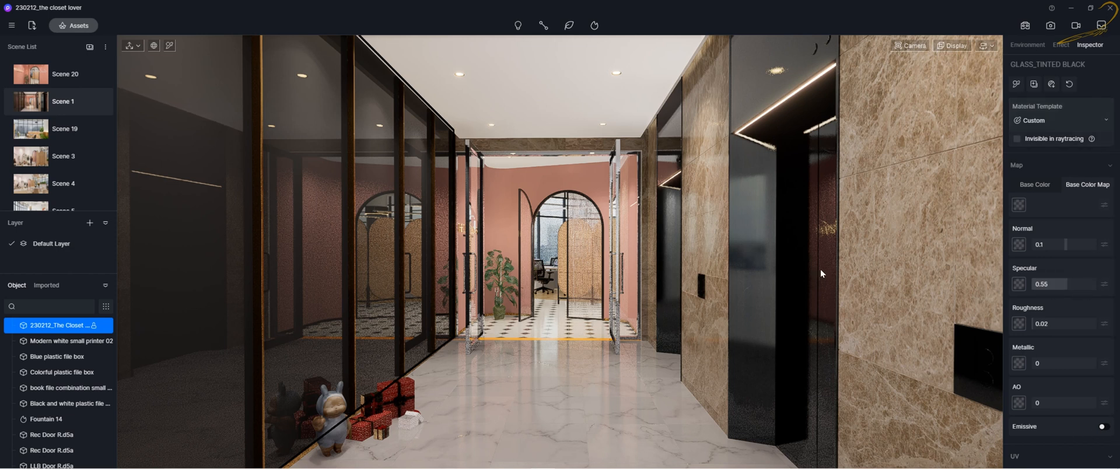
key("Escape")
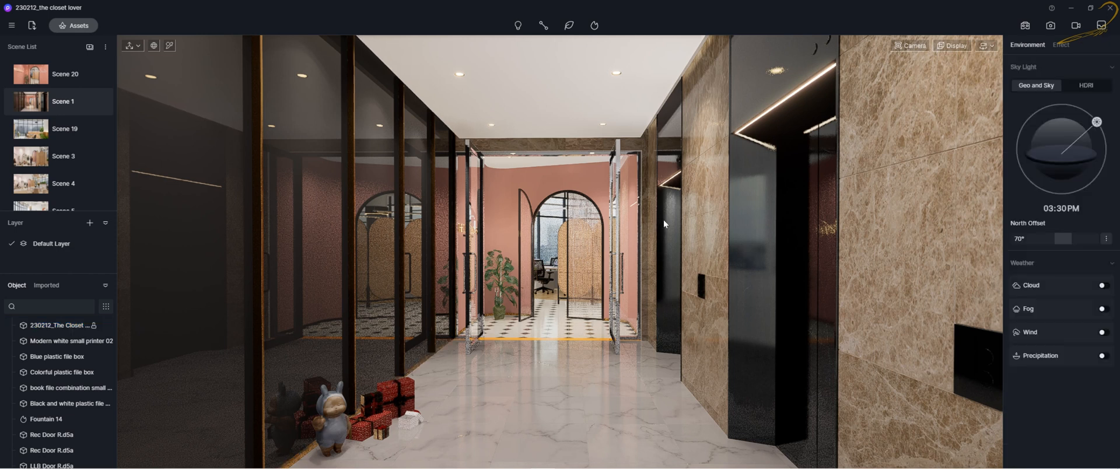
Sample the white ceiling and marble floor materials with the material picker to view their settings.
left_click(170, 45)
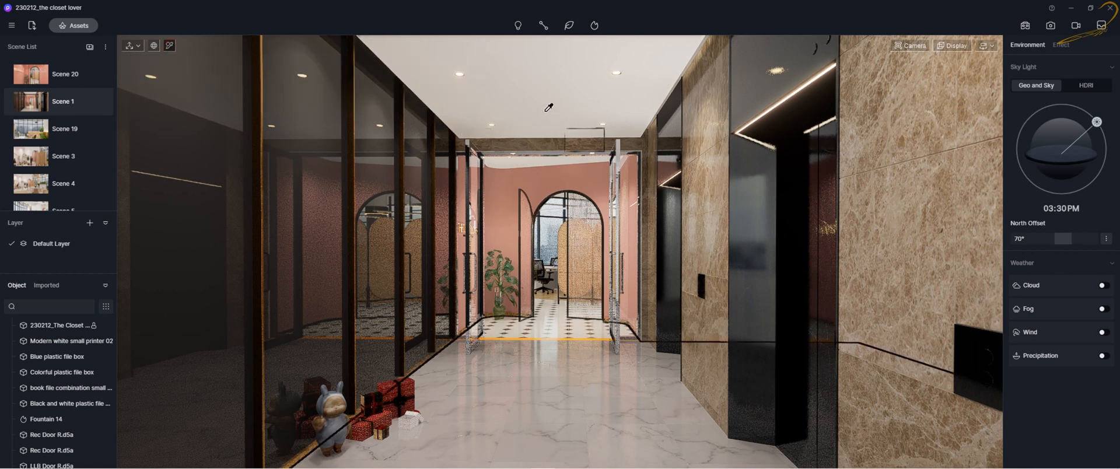
left_click(584, 98)
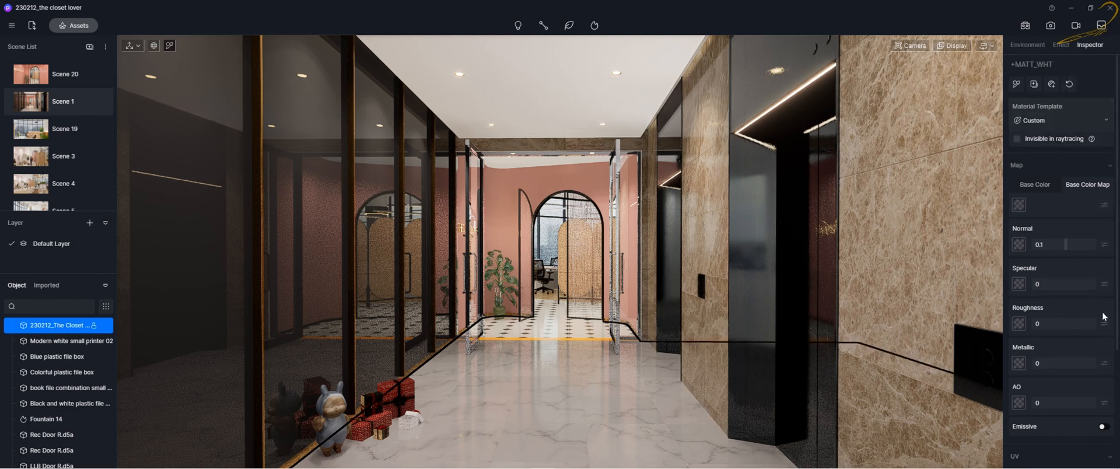
left_click(435, 156)
key("i")
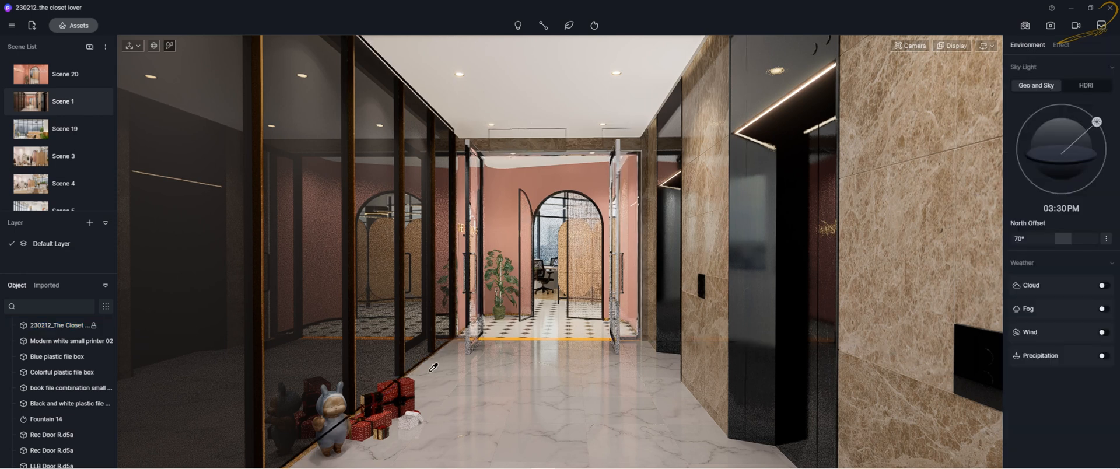
left_click(454, 378)
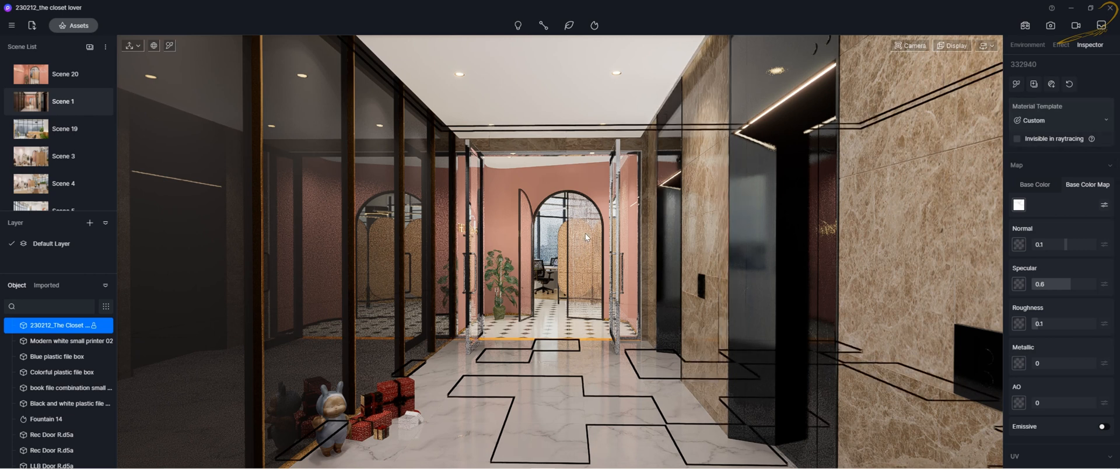
key("Escape")
key("Escape")
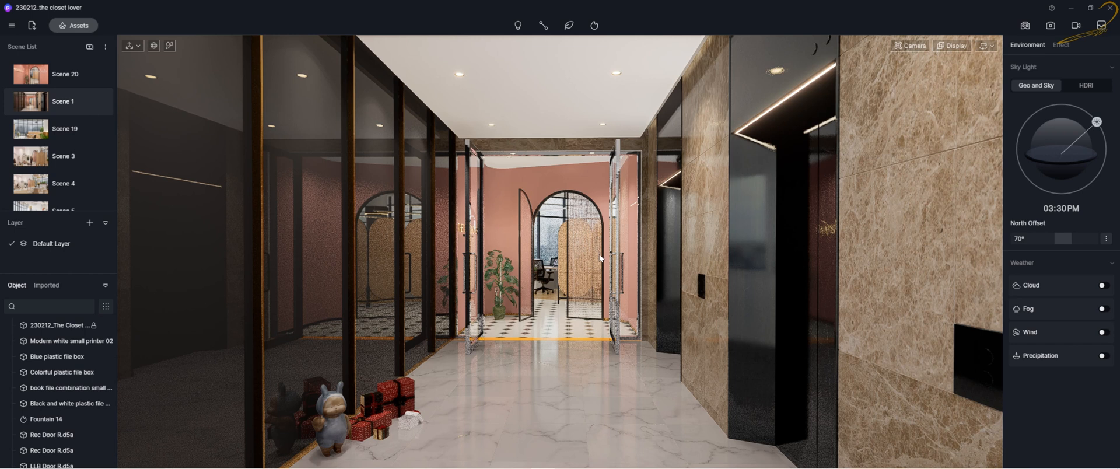
Select the marble wall and then the red gift boxes beside the dark glass partition to view their properties.
left_click(711, 224)
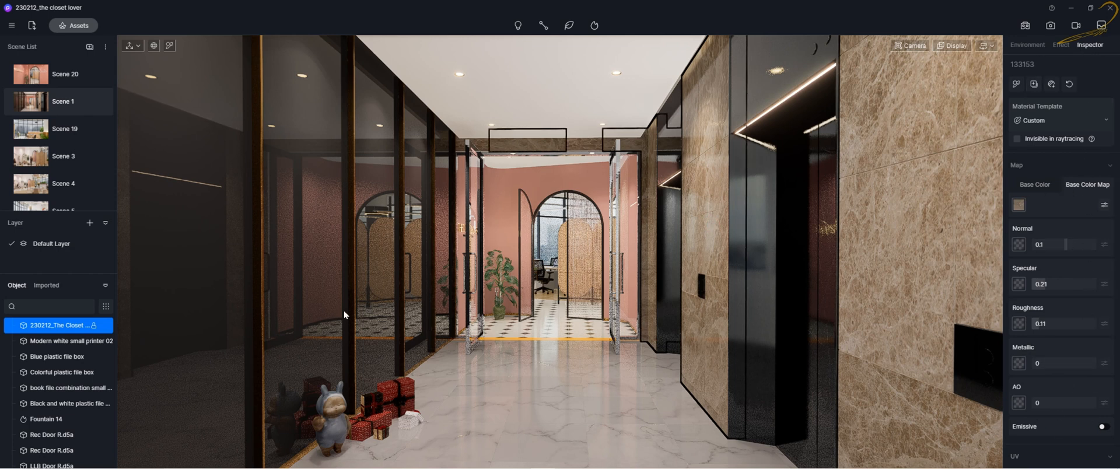
scroll(448, 361, "down", 3)
right_click_drag(446, 361, 530, 302)
scroll(529, 302, "up", 5)
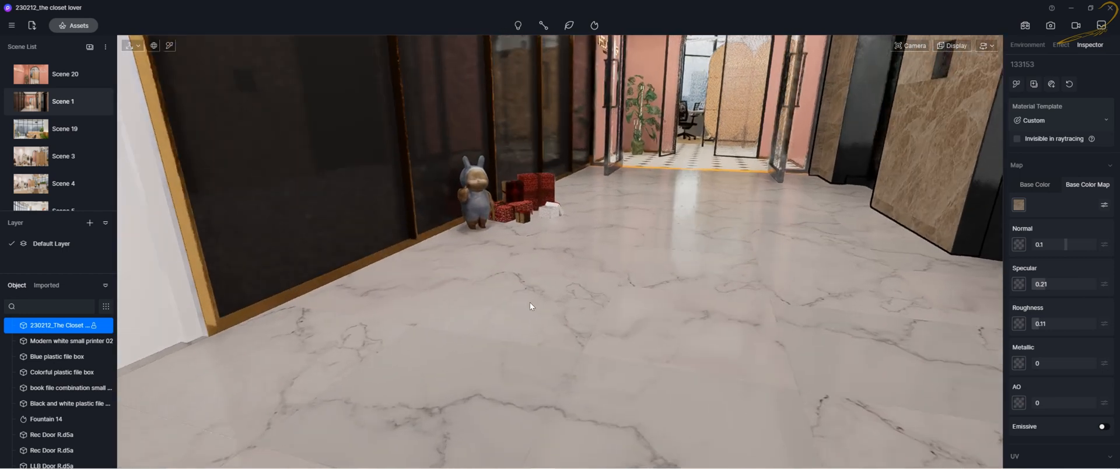
middle_click_drag(530, 246, 514, 304)
right_click_drag(514, 303, 541, 256)
scroll(520, 302, "up", 5)
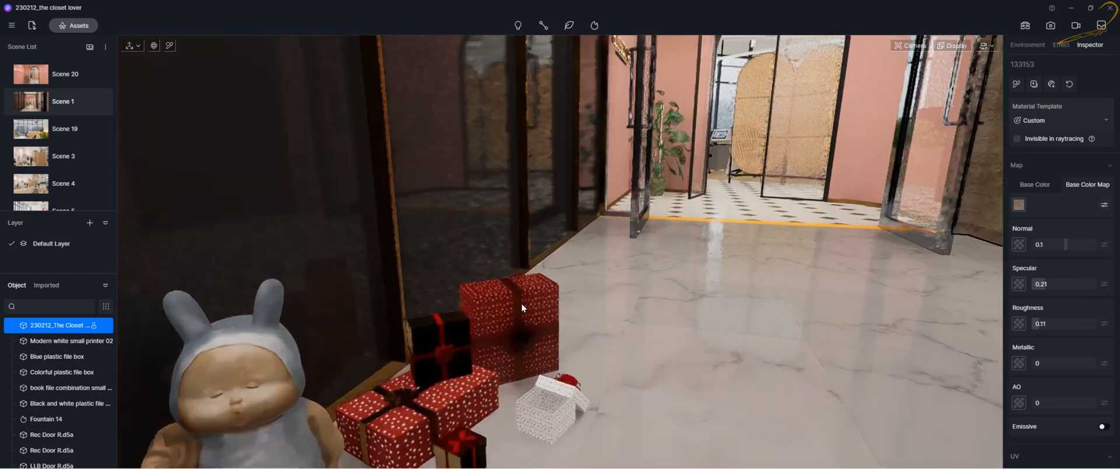
middle_click_drag(521, 302, 570, 271)
scroll(569, 270, "down", 5)
middle_click_drag(575, 236, 534, 264)
left_click(559, 253)
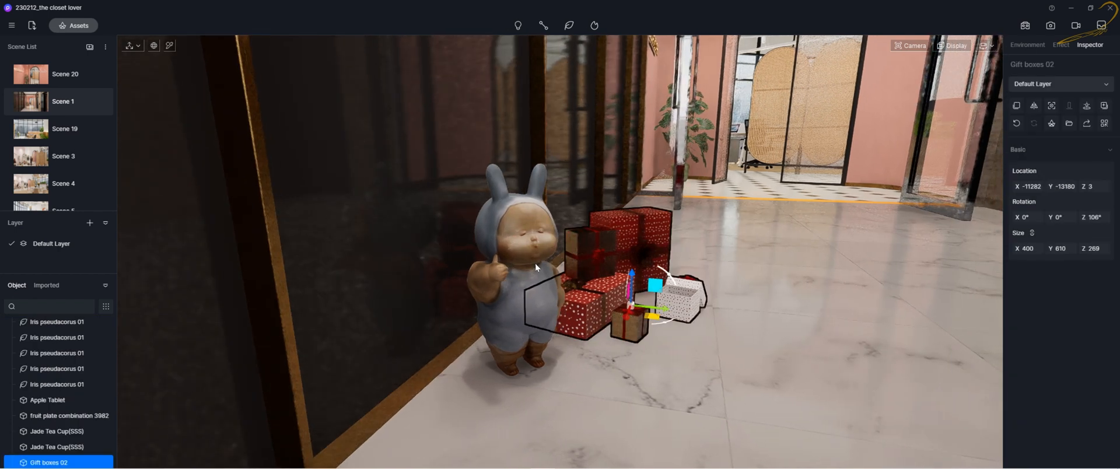
Select the rabbit-eared figurine beside the gift boxes and sample its material to view the settings.
left_click(511, 320)
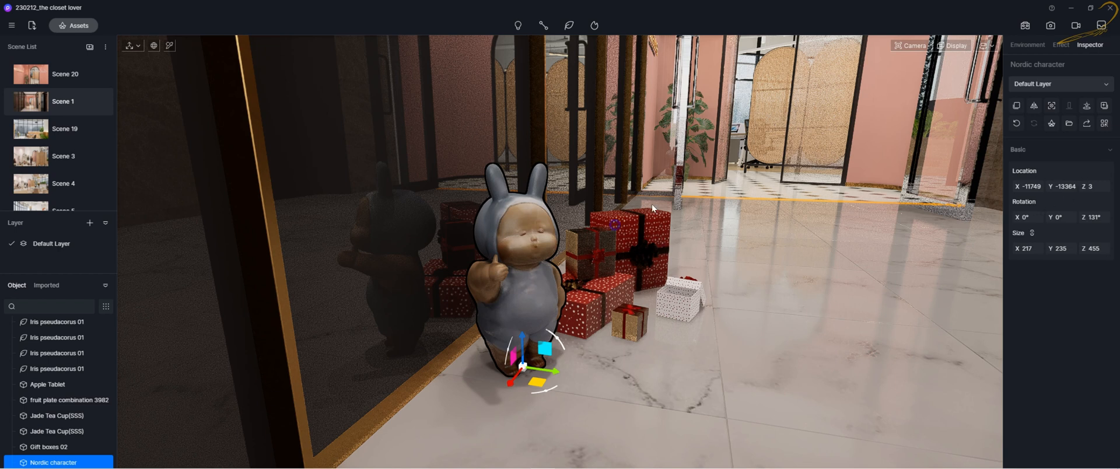
right_click_drag(652, 204, 698, 194)
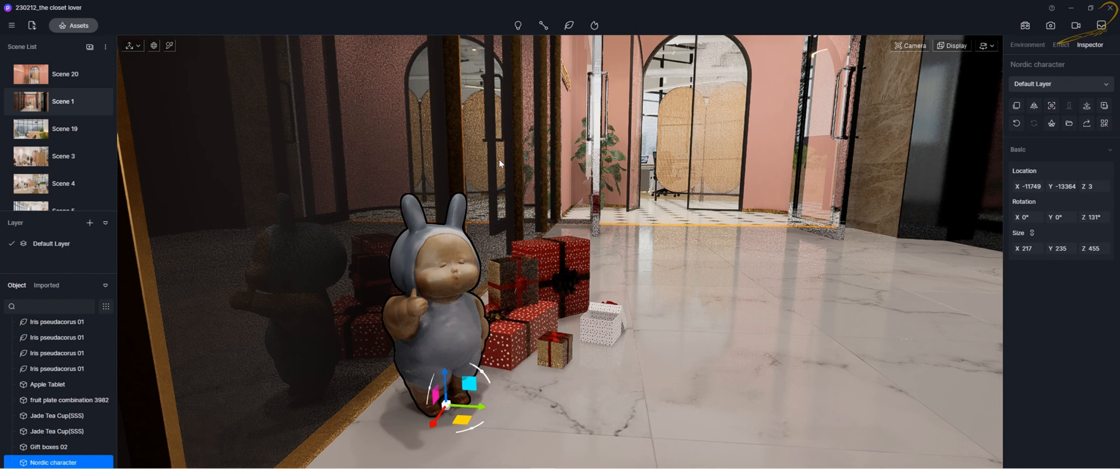
left_click(437, 300)
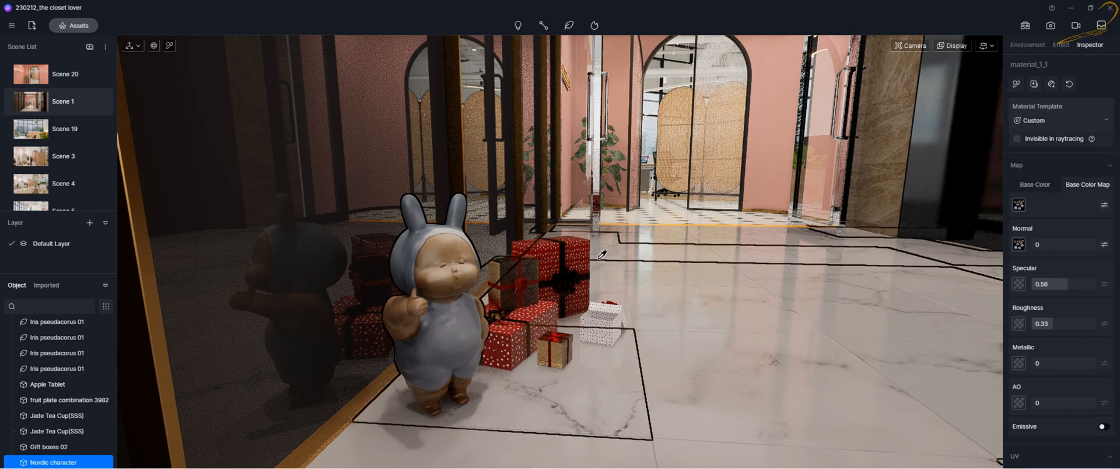
Sample the transparent glass material of the arched reception door to view its settings.
key("w")
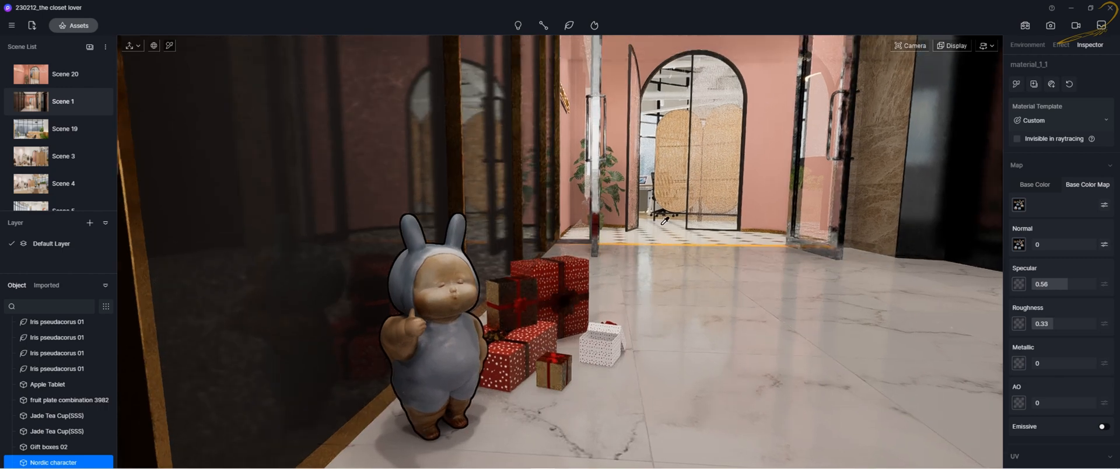
key("d")
key("a")
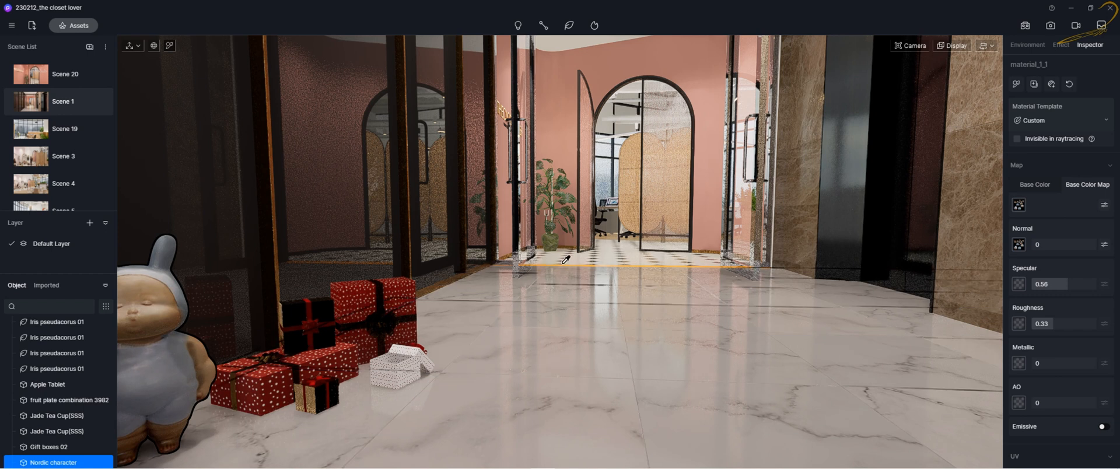
right_click_drag(672, 217, 670, 186)
key("e")
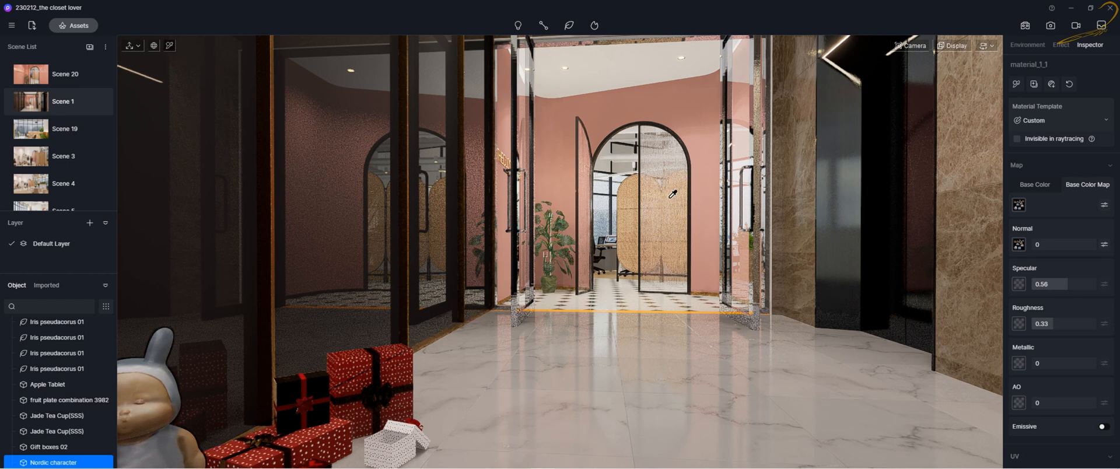
left_click(661, 151)
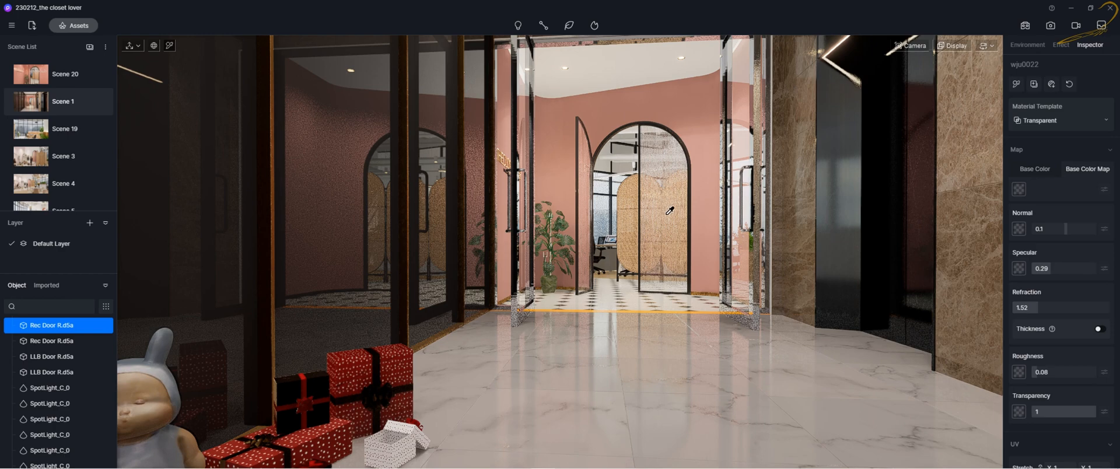
Sample the rattan screen's material through the arched glass door and leave the material picker.
key("w")
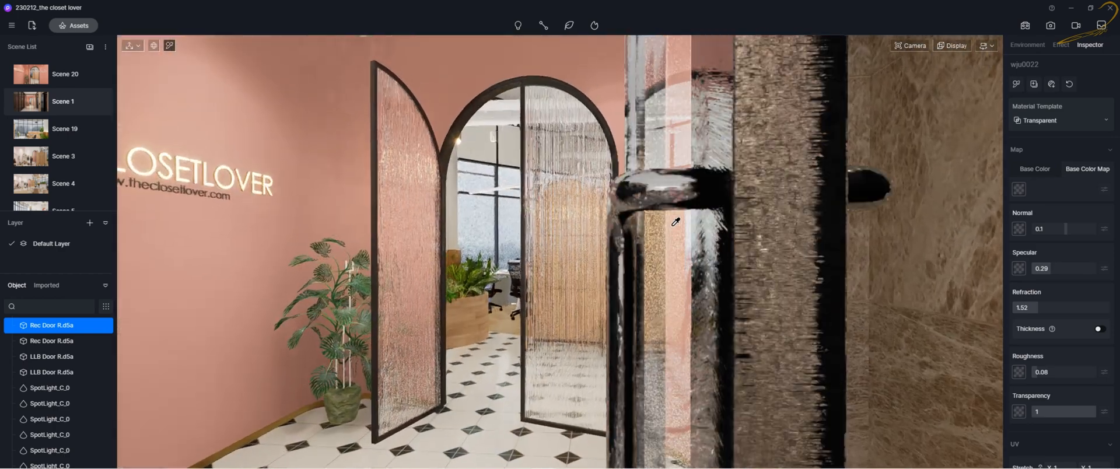
middle_click_drag(676, 222, 699, 256)
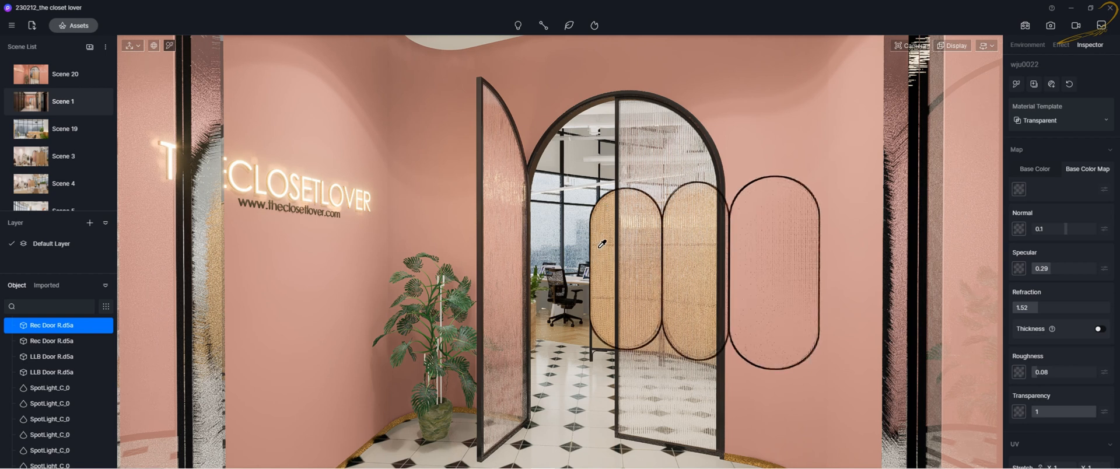
left_click(602, 243)
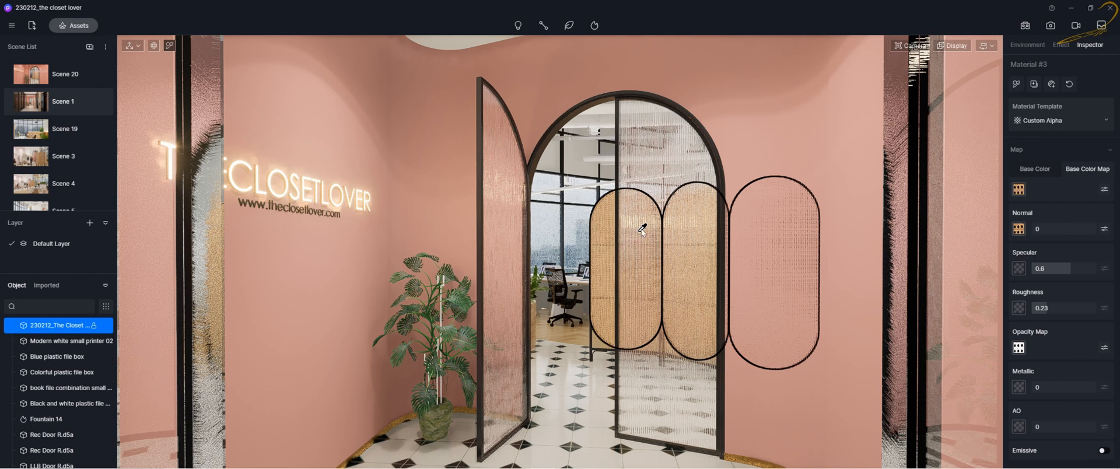
key("Escape")
key("Escape")
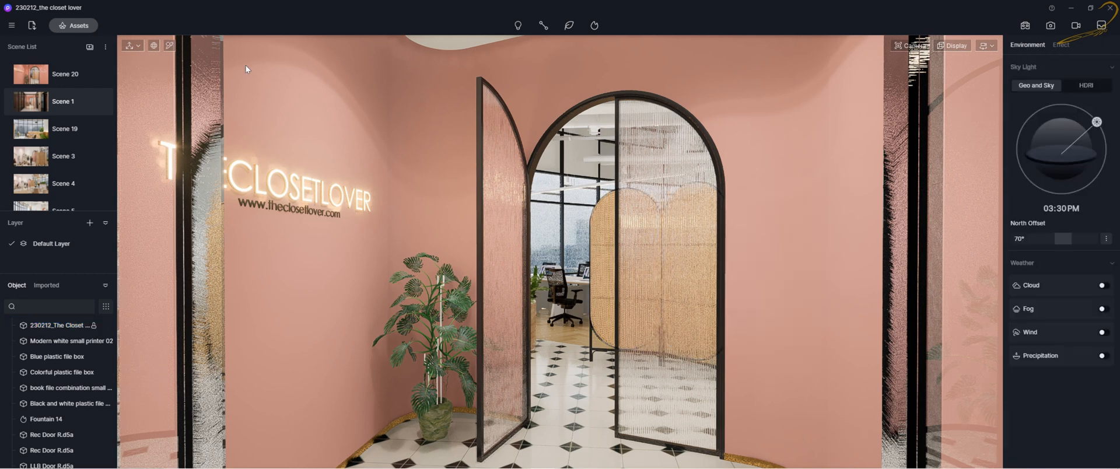
Sample the arched door's glass, the rattan screen and a desk display behind it with the material picker.
left_click(170, 46)
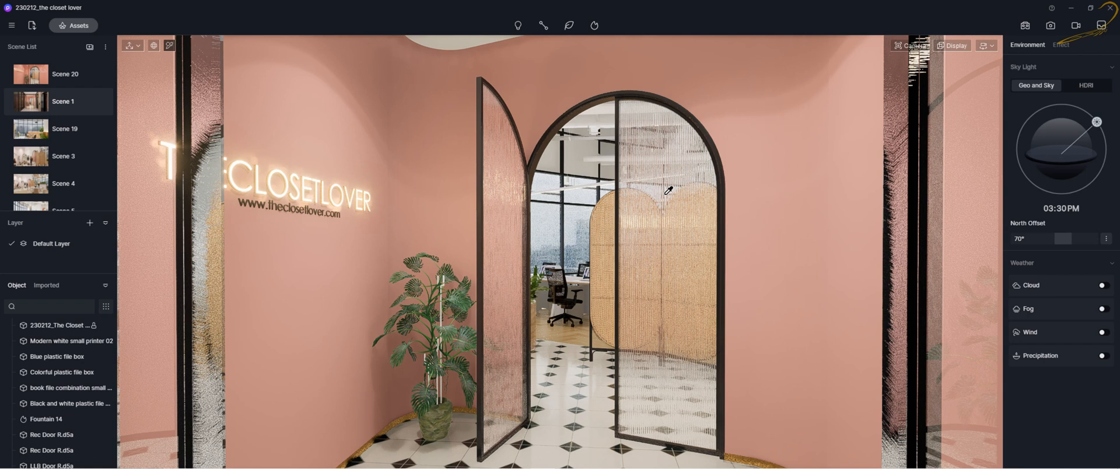
left_click(674, 231)
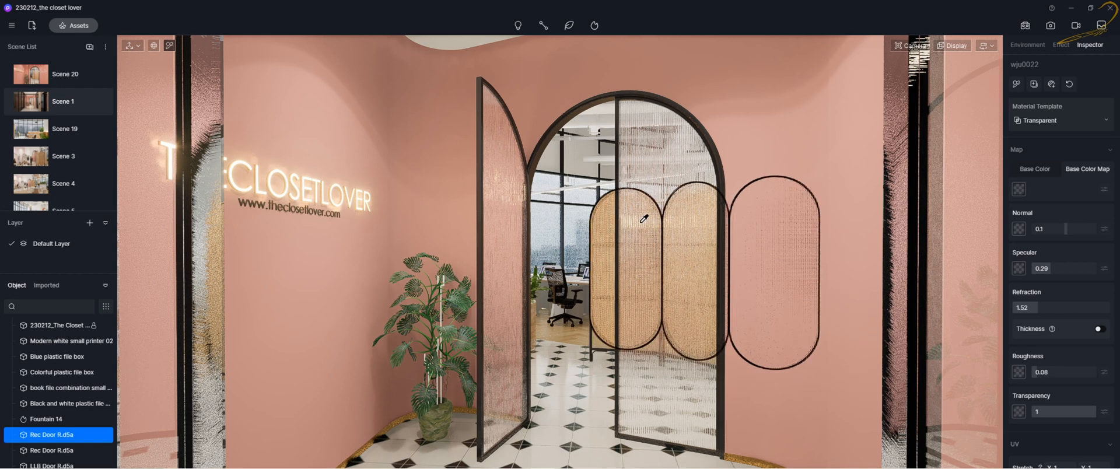
left_click(644, 218)
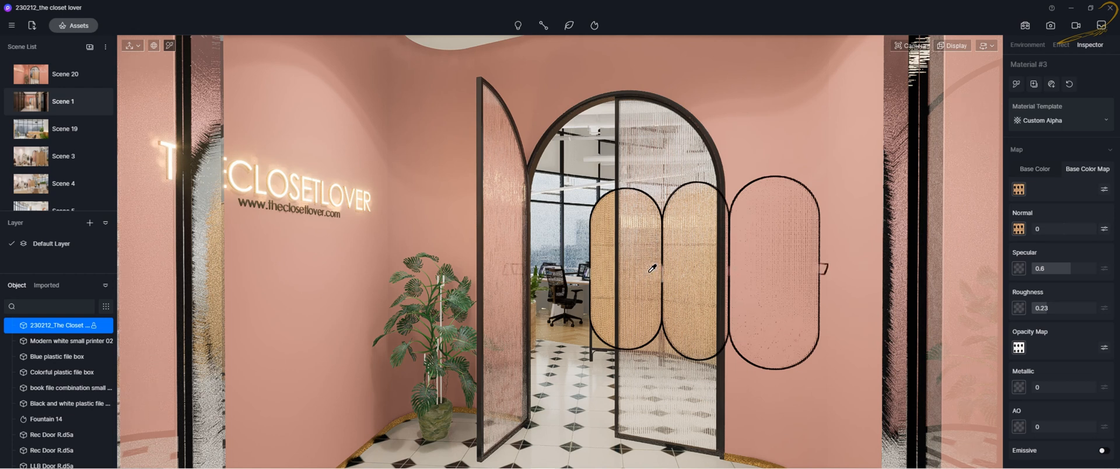
left_click(652, 268)
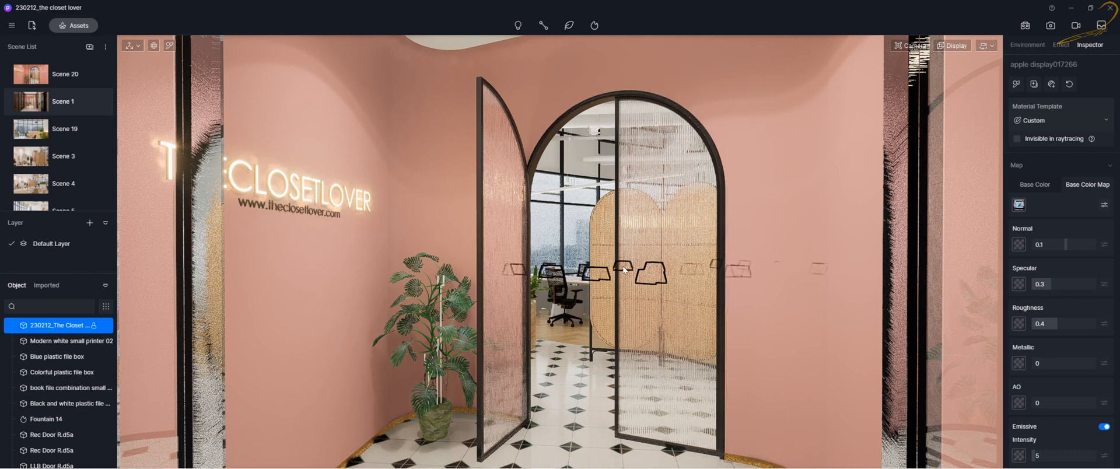
Examine the office interior, including the workstations, herringbone wood floor and rattan divider near the arched door.
scroll(624, 273, "up", 5)
scroll(626, 276, "up", 8)
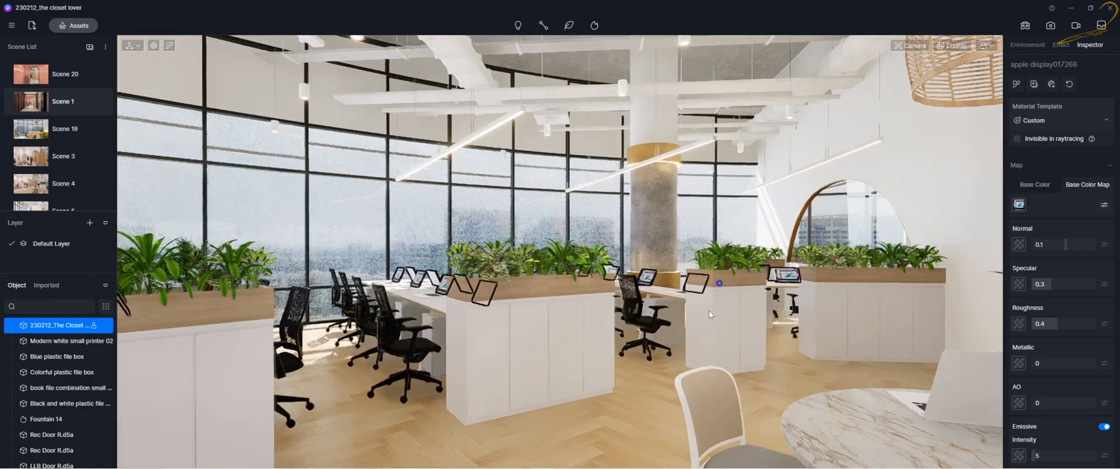
right_click_drag(708, 310, 642, 368)
scroll(675, 316, "up", 6)
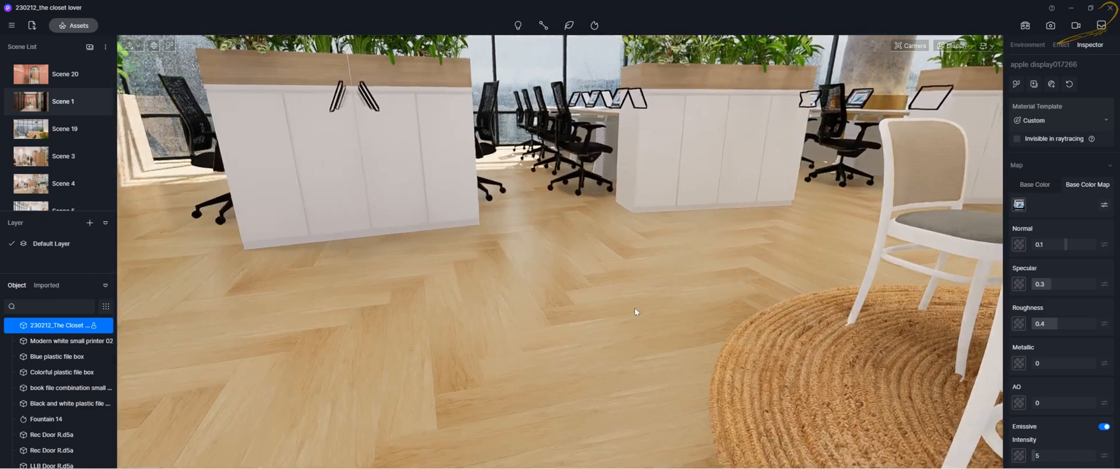
scroll(631, 300, "up", 3)
right_click_drag(641, 302, 432, 212)
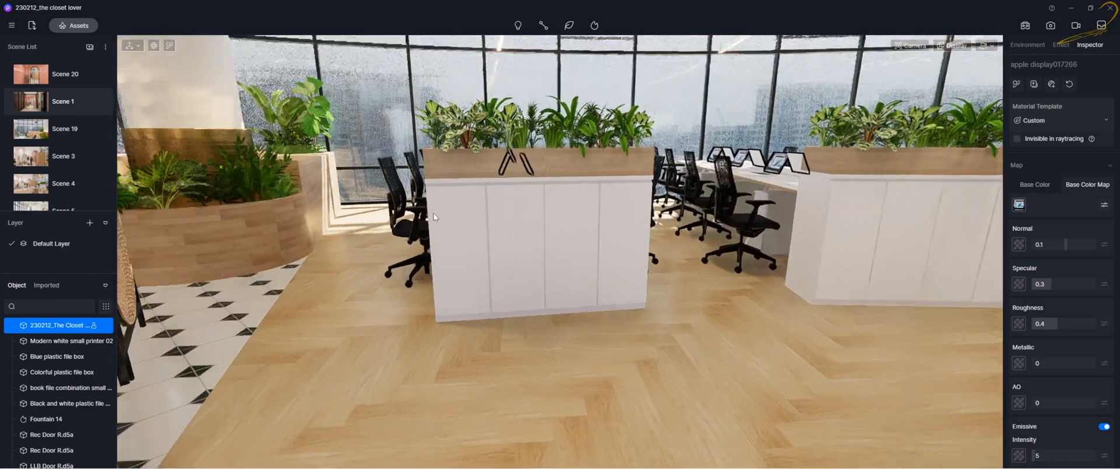
middle_click_drag(432, 213, 718, 275)
right_click_drag(719, 275, 356, 219)
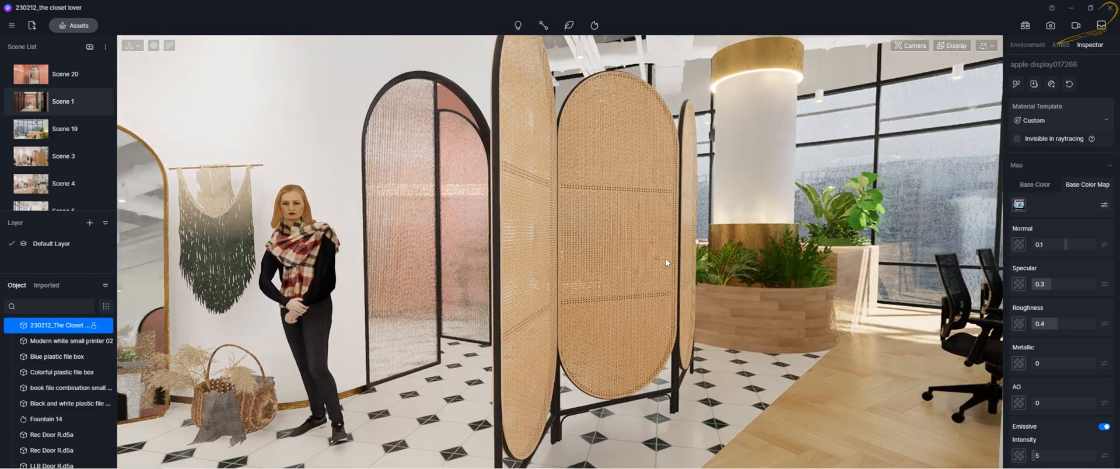
Select the smartphone model on the wood floor beside the desktop computer to view its properties.
scroll(666, 260, "down", 4)
right_click_drag(640, 310, 464, 307)
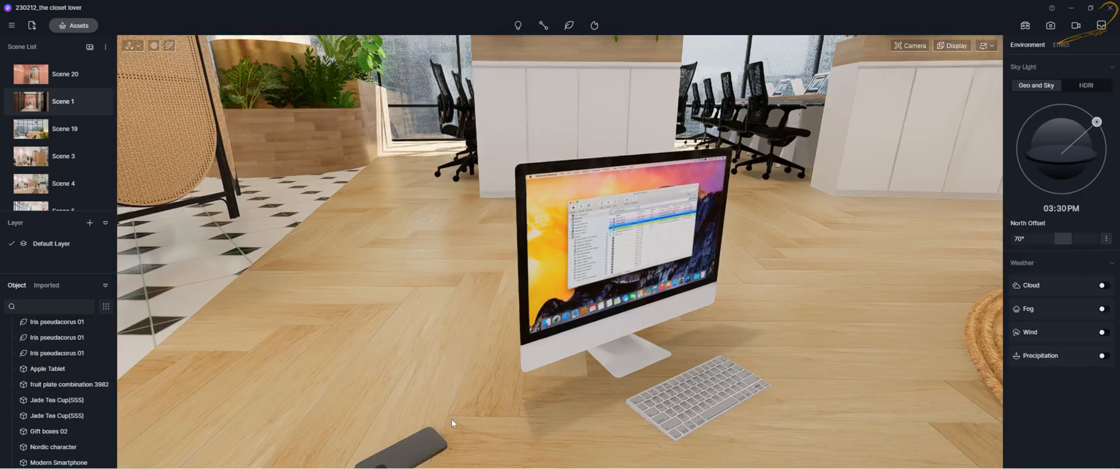
middle_click_drag(451, 419, 446, 384)
left_click(405, 362)
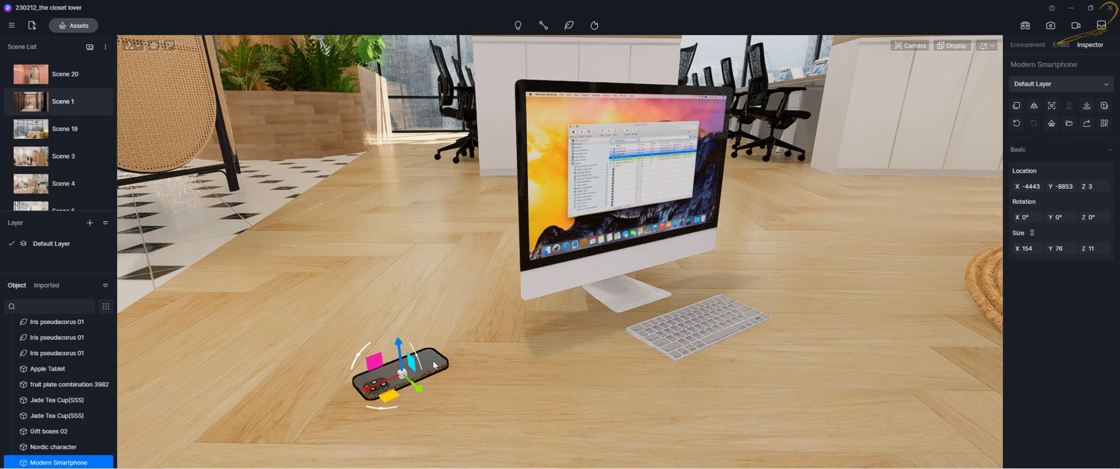
Focus on the smartphone model, deselect it, and sample the material on its back with the material picker.
key("f")
scroll(582, 269, "up", 3)
scroll(589, 263, "down", 5)
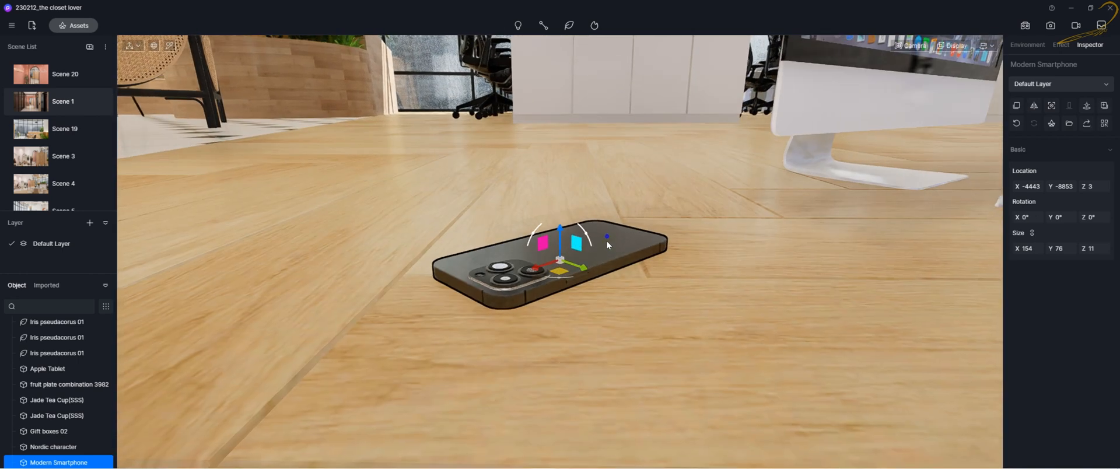
right_click_drag(607, 244, 585, 275)
middle_click_drag(585, 275, 610, 306)
right_click_drag(610, 302, 577, 350)
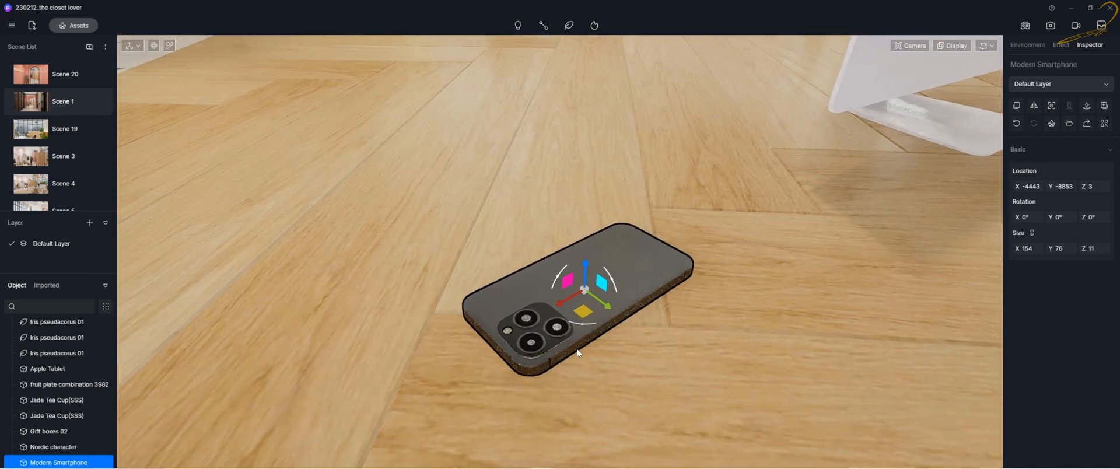
scroll(577, 350, "up", 2)
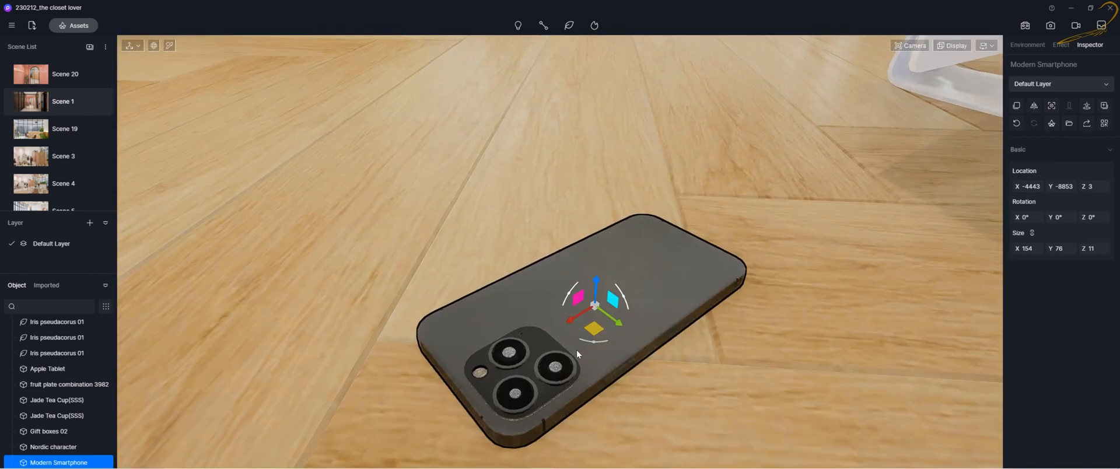
left_click(698, 225)
key("i")
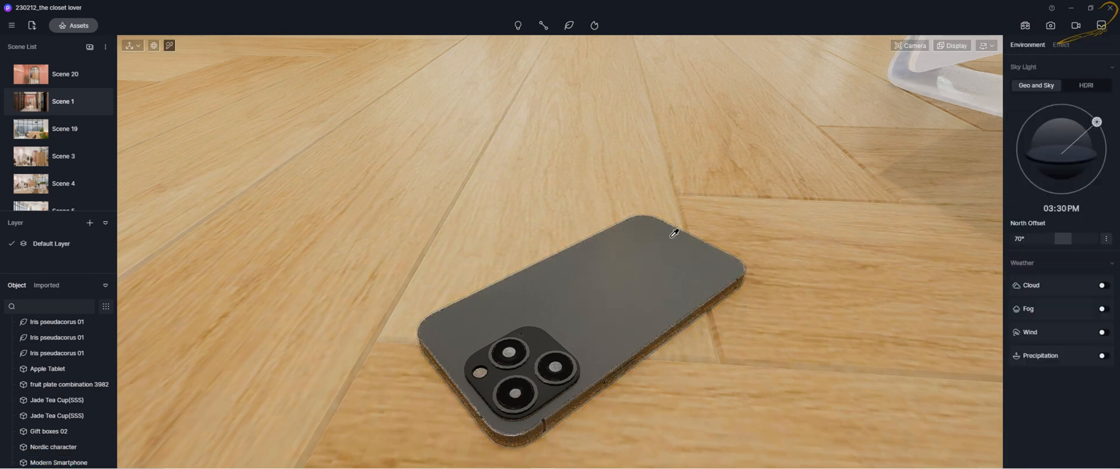
left_click(619, 279)
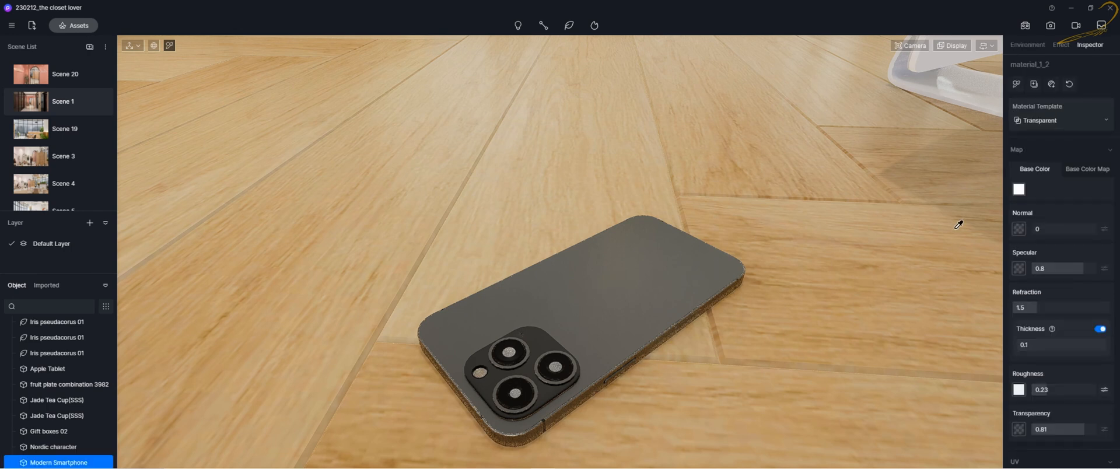
Try to change the base color of the smartphone's transparent outer material.
left_click(1019, 189)
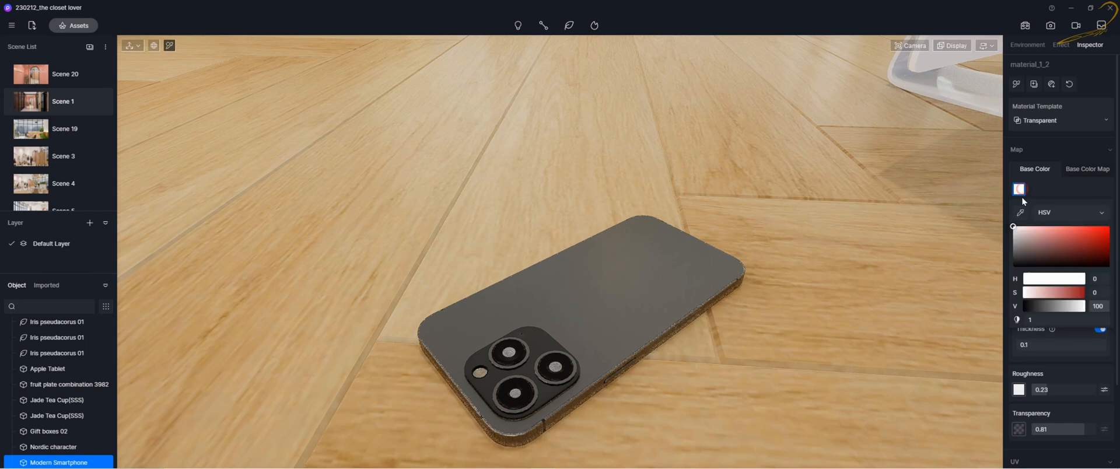
mouse_move(1019, 246)
left_mouse_down()
mouse_move(1084, 233)
mouse_move(1056, 258)
mouse_move(972, 210)
left_mouse_up()
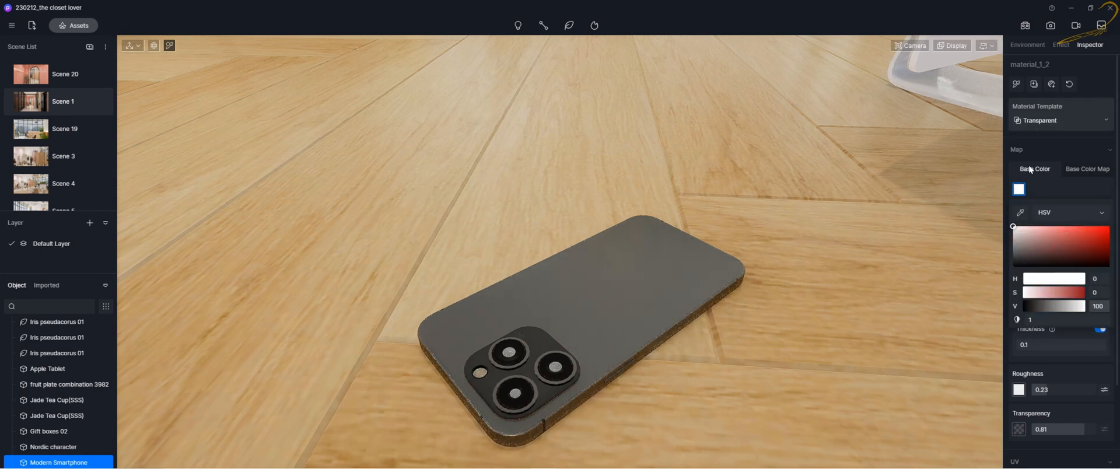
left_click(1018, 212)
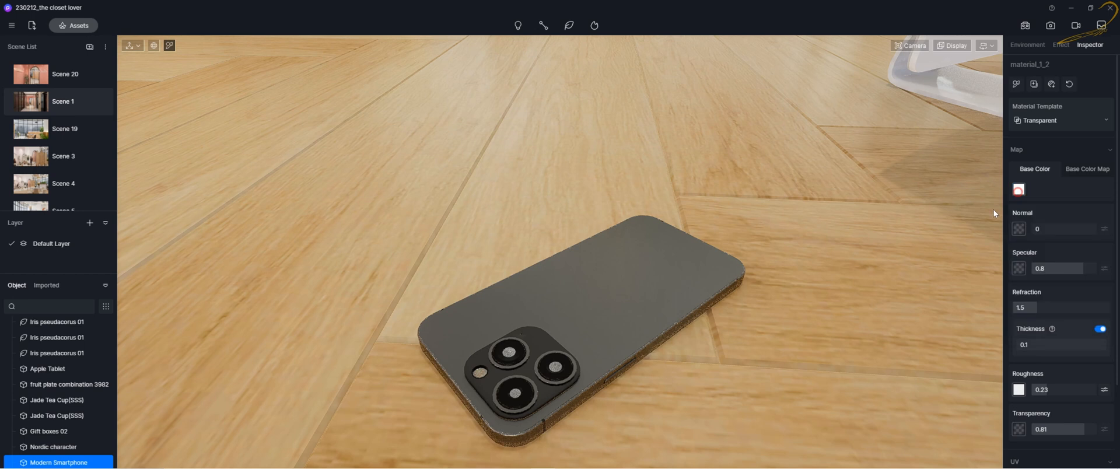
left_click(713, 267)
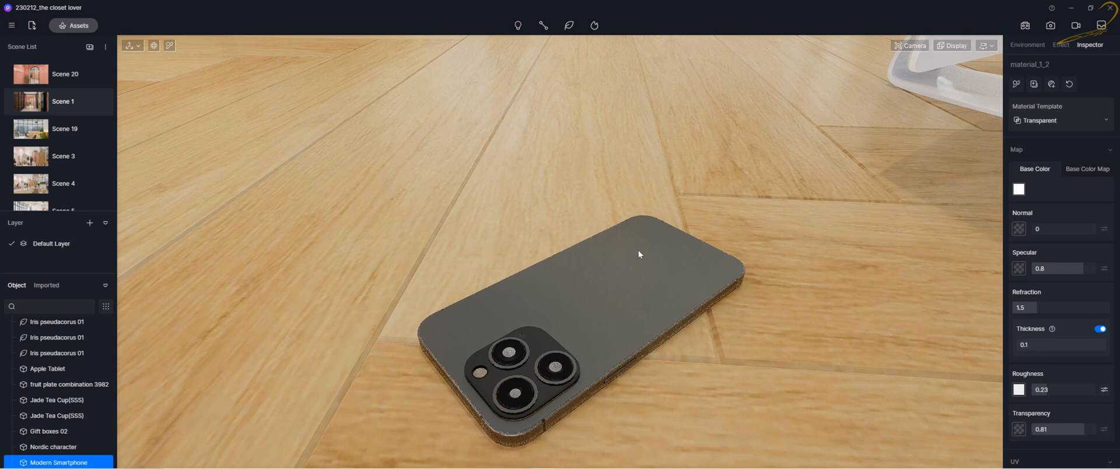
Sample the smartphone's body material beneath its transparent layer and set the base color to red, HSV 0, 94, 72.
key("i")
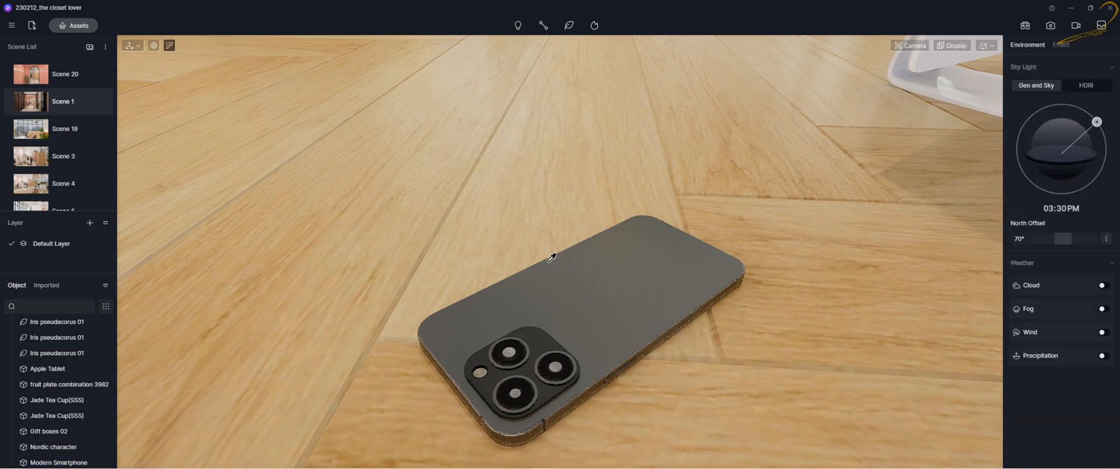
left_click(624, 290)
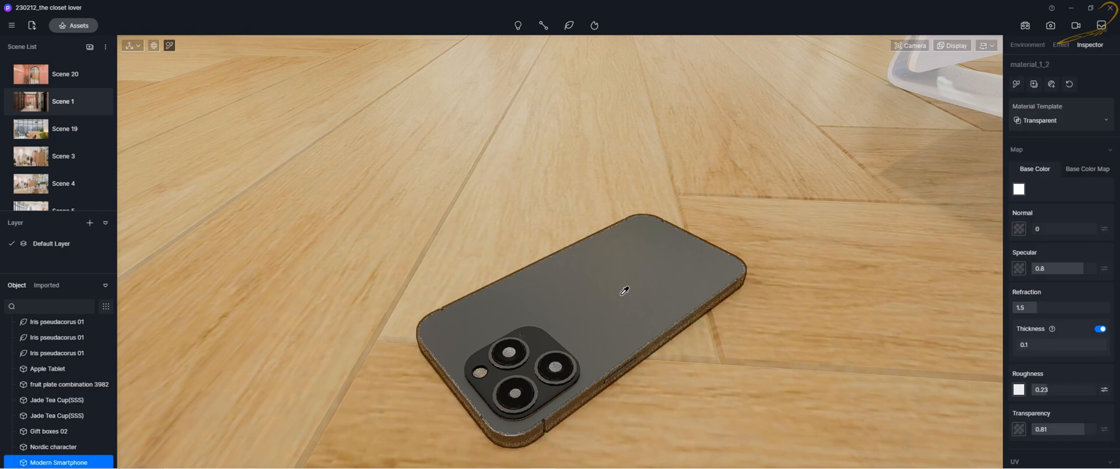
left_click(623, 273)
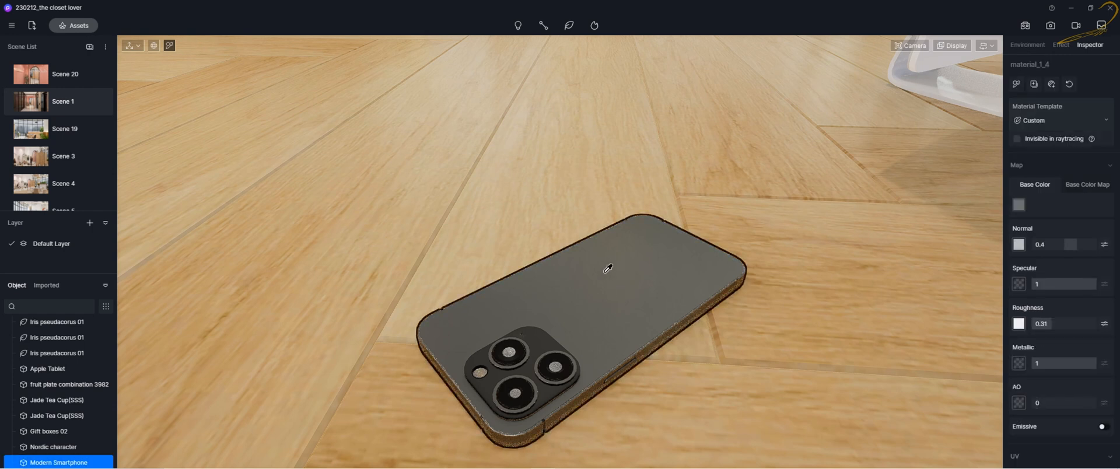
left_click(1018, 204)
mouse_move(1036, 282)
left_mouse_down()
mouse_move(1047, 260)
mouse_move(1097, 262)
left_mouse_up()
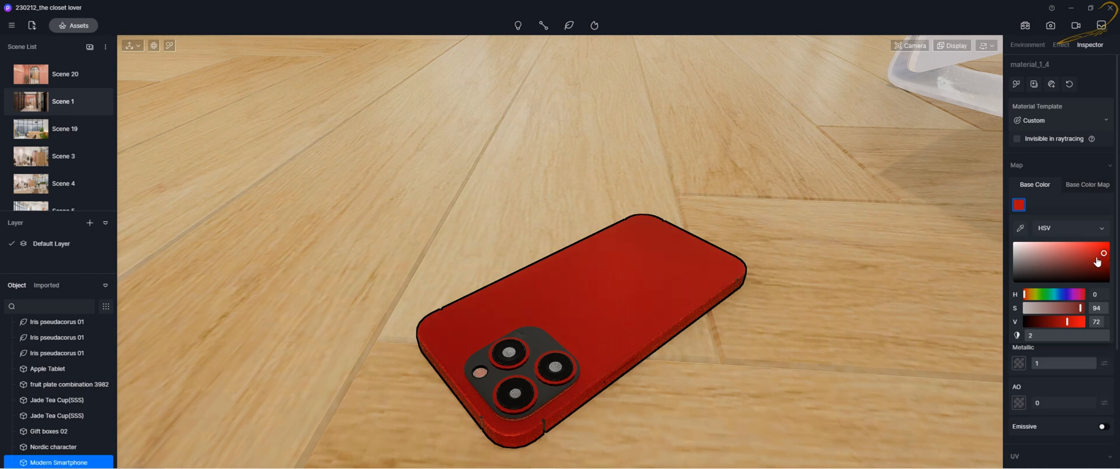
right_click_drag(753, 252, 657, 264)
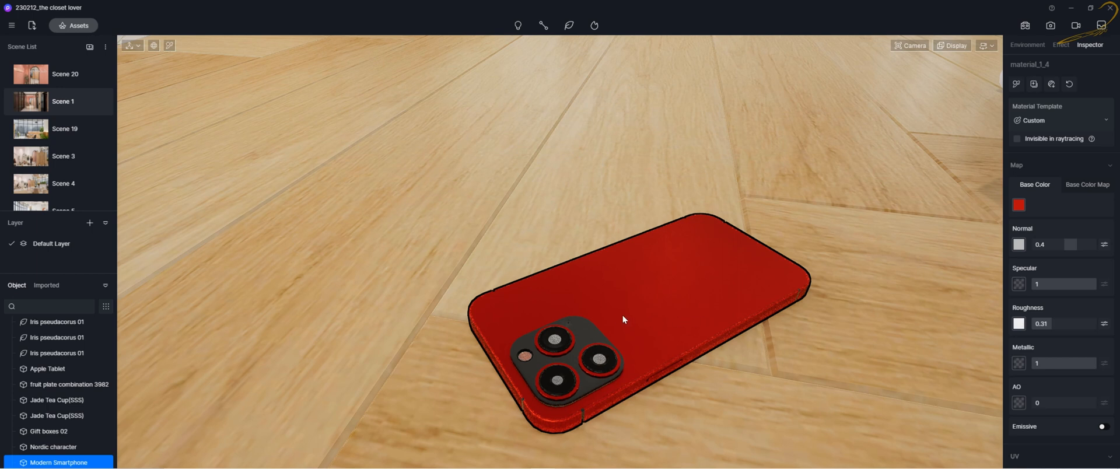
right_click_drag(687, 287, 477, 276)
key("Escape")
scroll(649, 316, "down", 5)
scroll(648, 316, "down", 2)
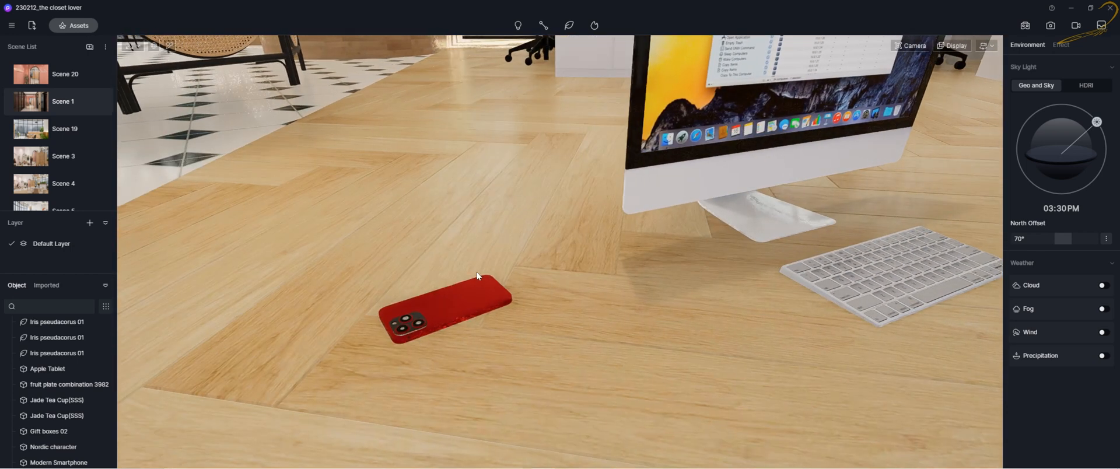
right_click_drag(535, 292, 504, 312)
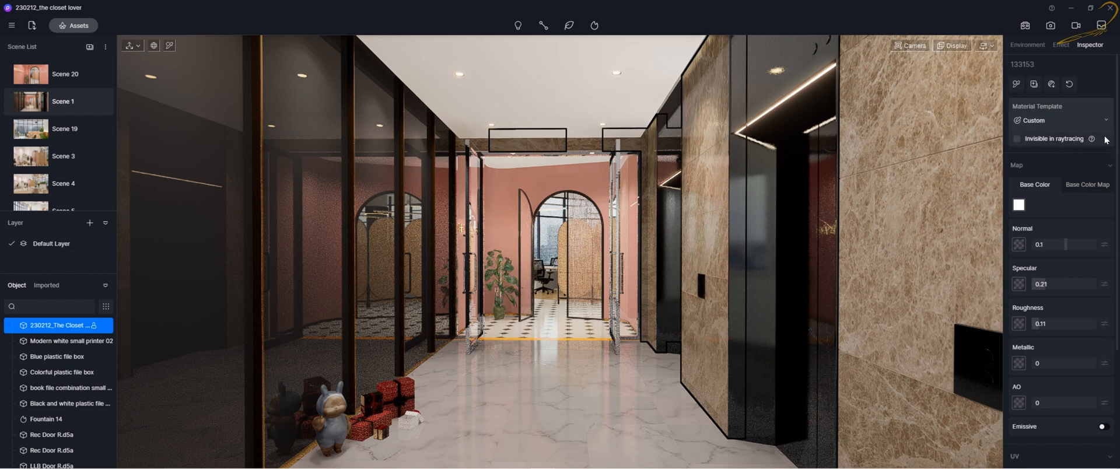
Collapse the Map, UV and Advanced settings of the brown marble wall material.
left_click(1110, 167)
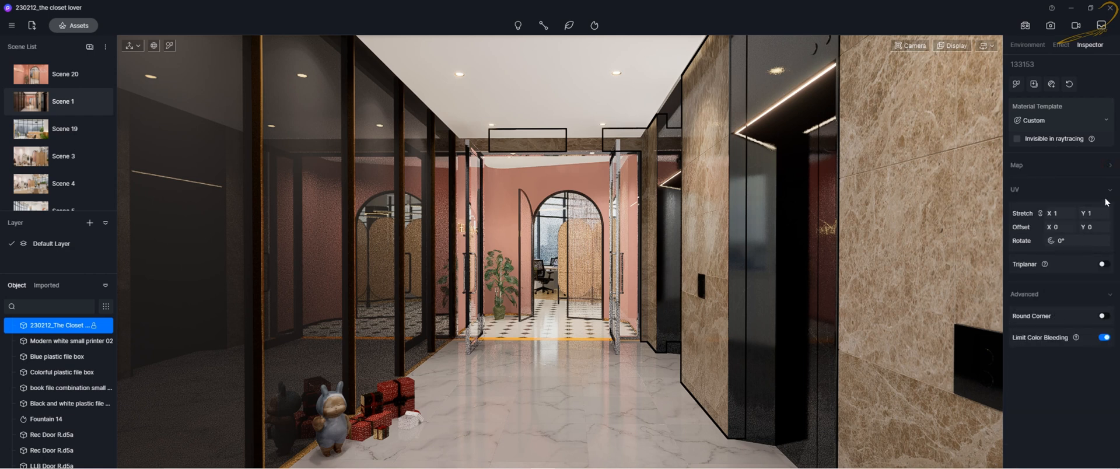
left_click(1110, 190)
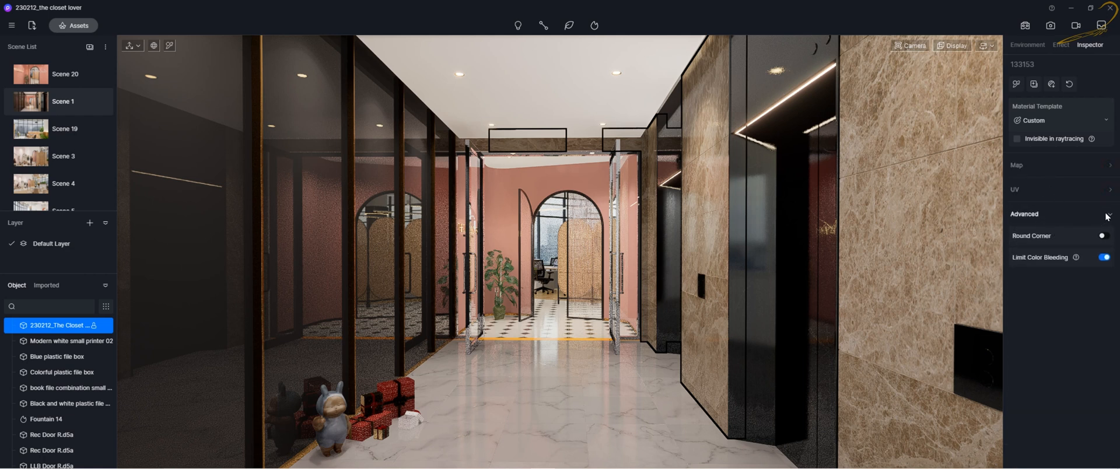
left_click(1108, 214)
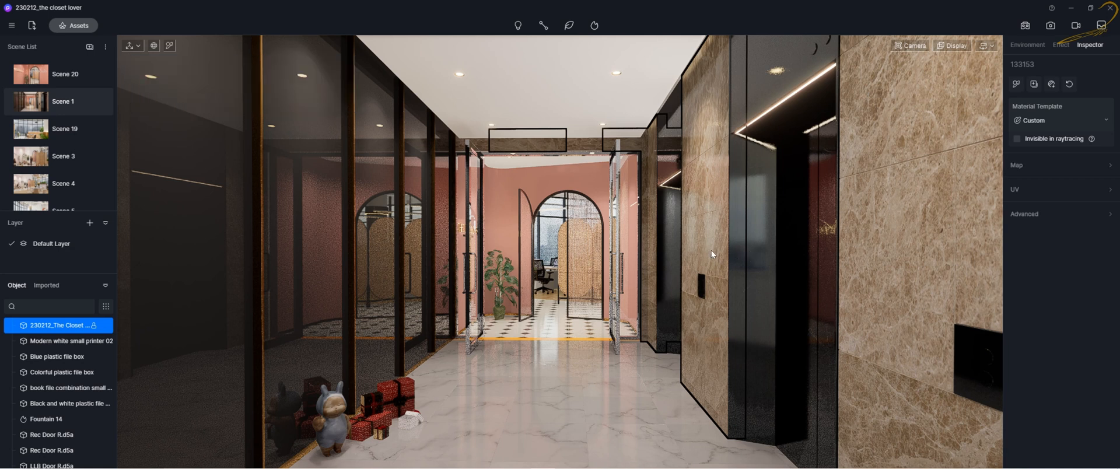
Duplicate the brown marble wall material onto the small kraft gift box beside the character figure.
left_click(1016, 85)
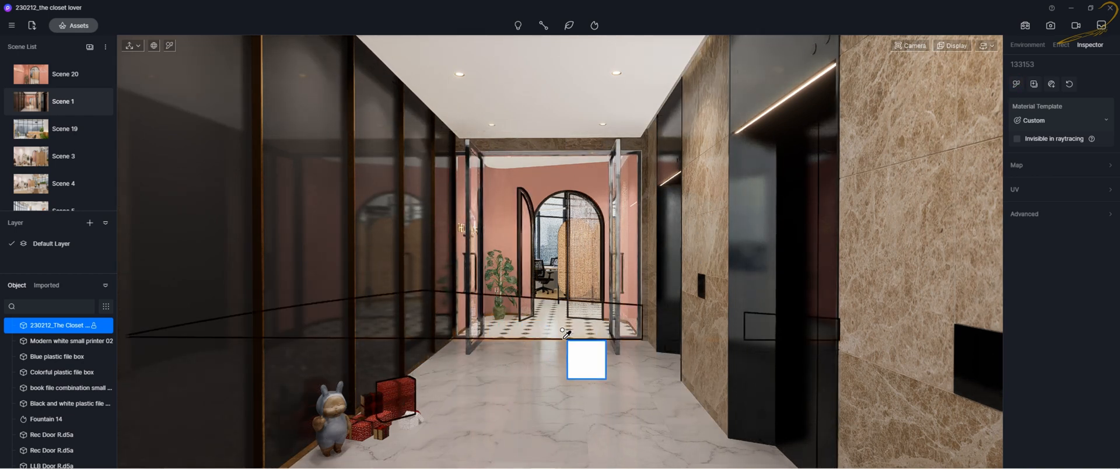
scroll(512, 380, "up", 5)
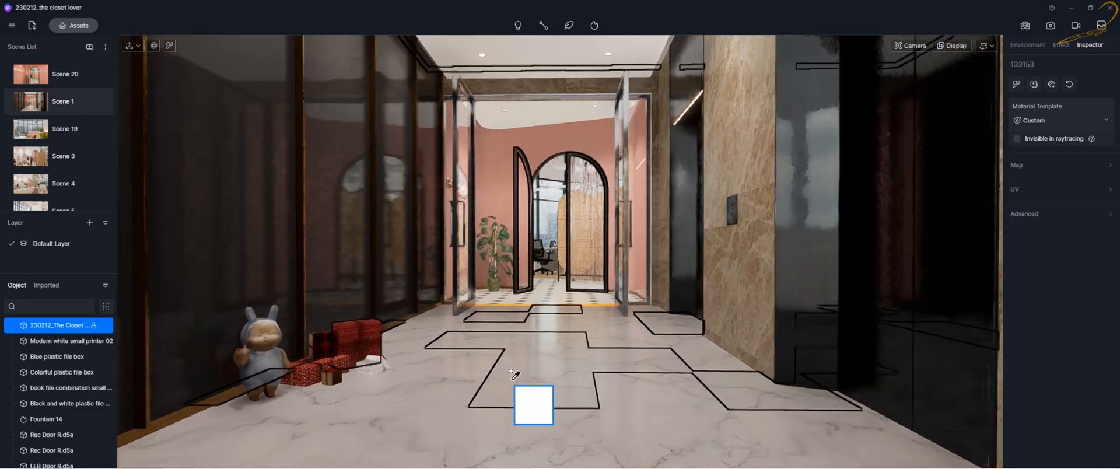
middle_click_drag(514, 375, 569, 280)
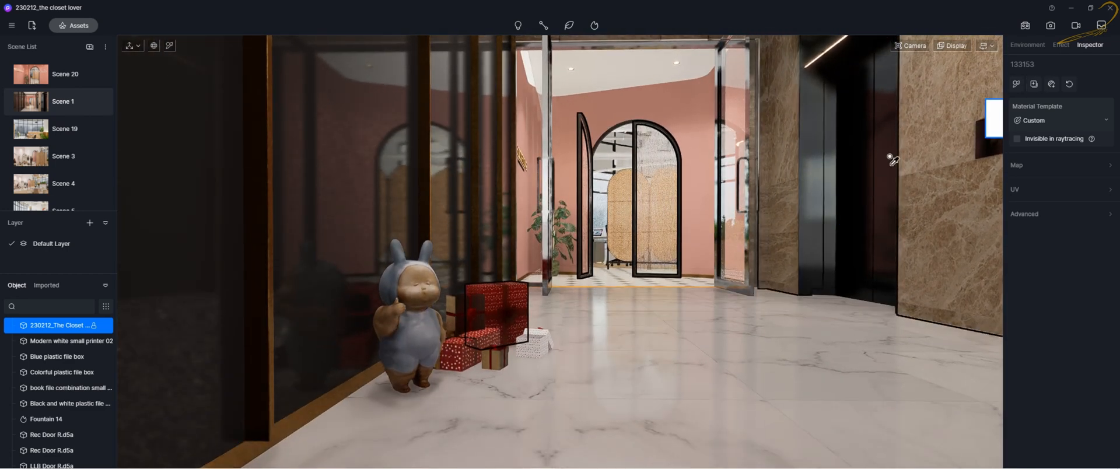
right_click_drag(700, 216, 590, 245)
scroll(630, 234, "up", 2)
scroll(684, 207, "up", 6)
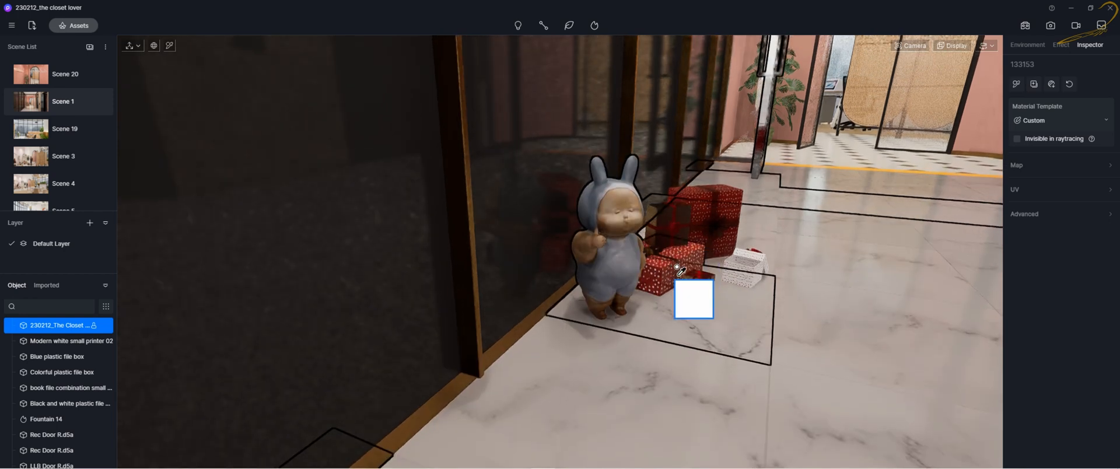
scroll(652, 269, "up", 2)
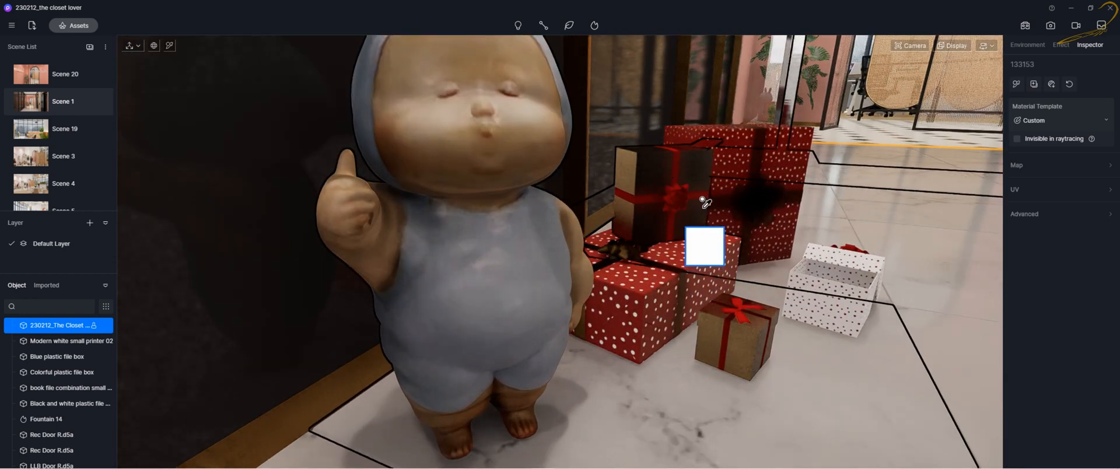
right_click_drag(778, 182, 717, 232)
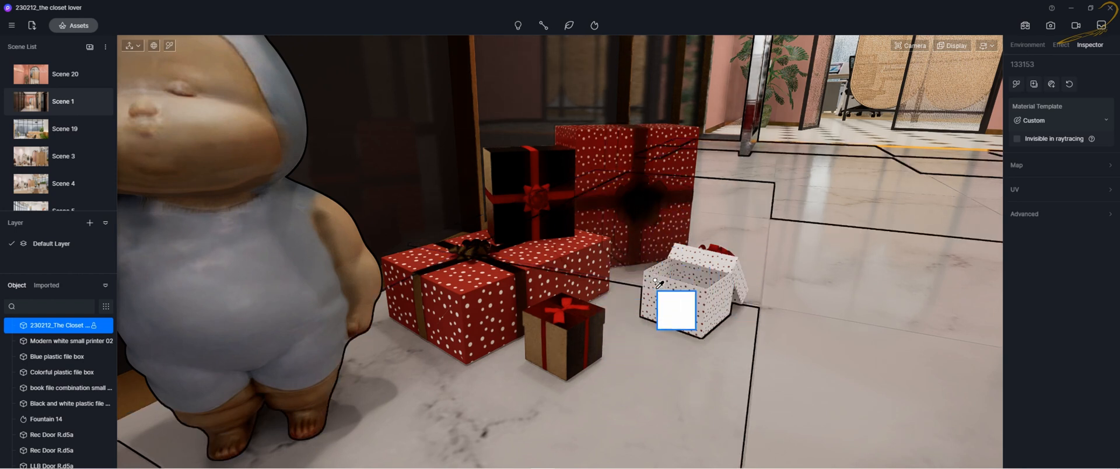
key("q")
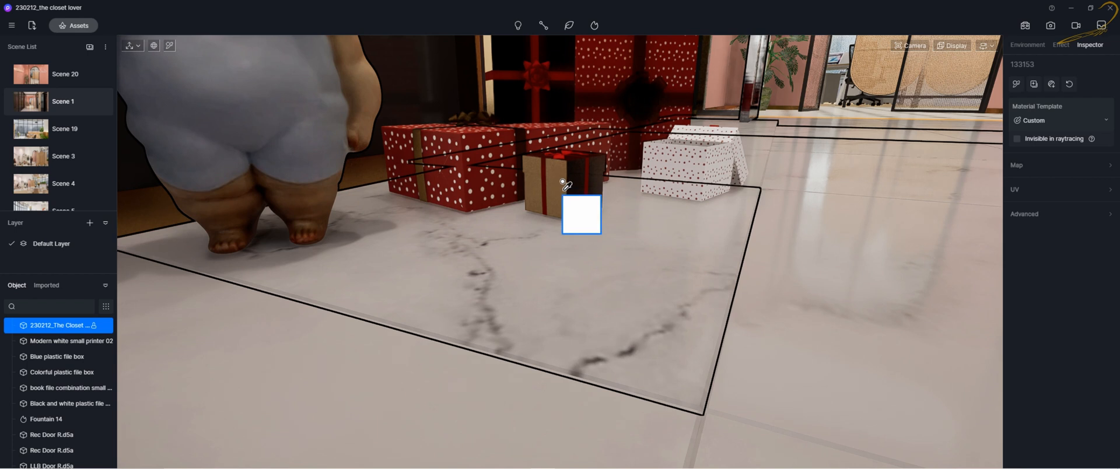
left_click(589, 164)
key("w")
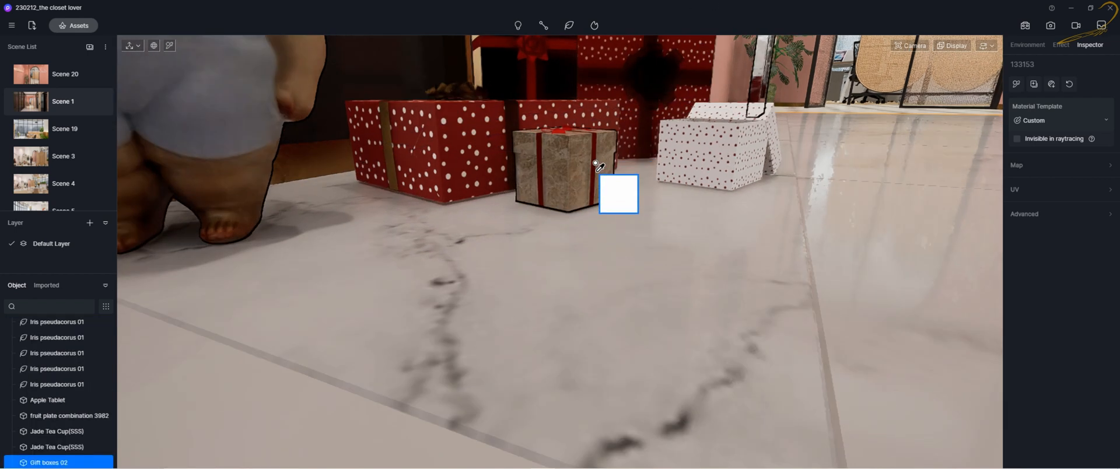
Examine the small gift box's marble finish up close and compare it with the corridor's marble wall.
key("e")
key("s")
key("q")
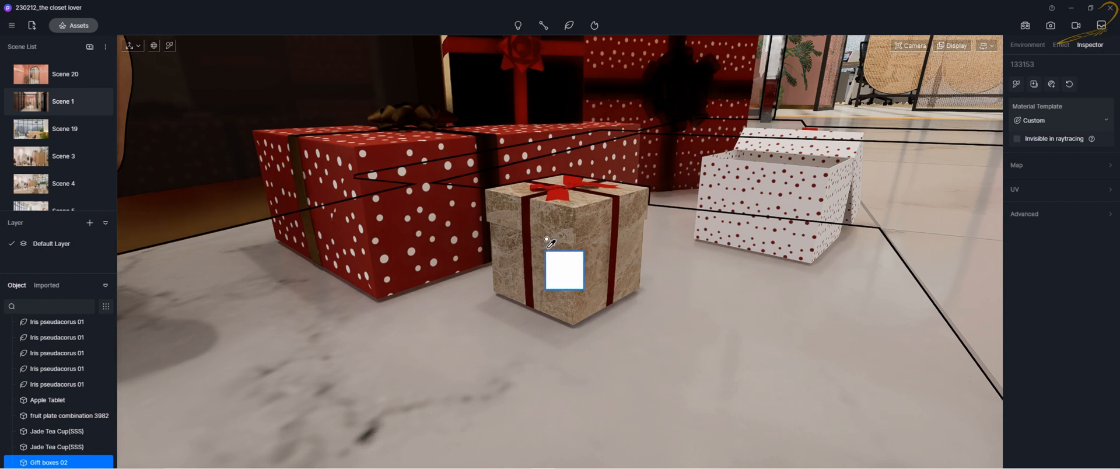
right_click_drag(624, 245, 997, 107)
right_click_drag(785, 155, 867, 150)
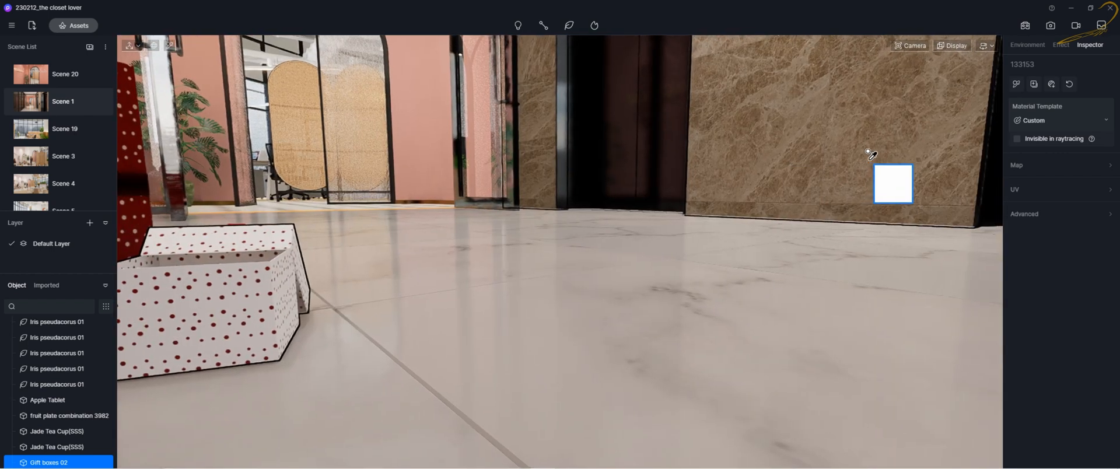
right_click_drag(712, 200, 245, 310)
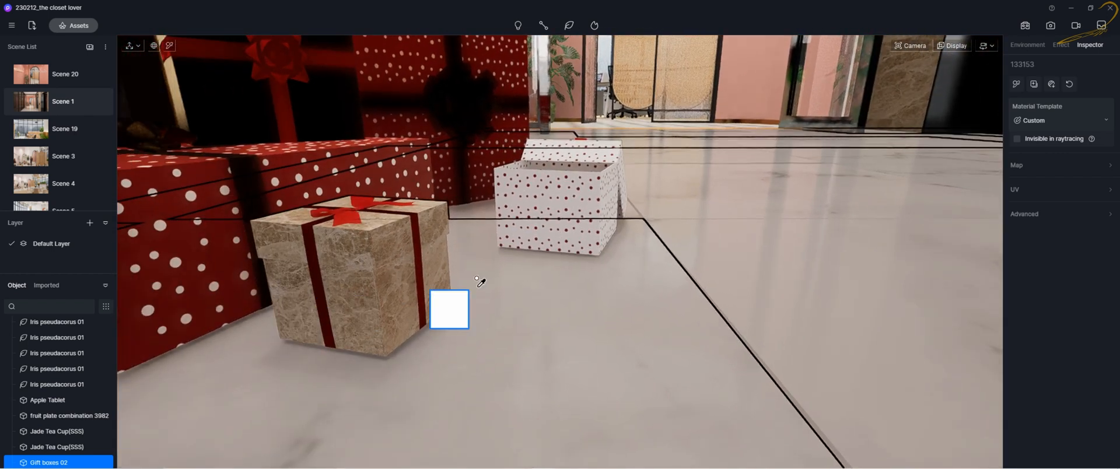
right_click_drag(496, 280, 303, 299)
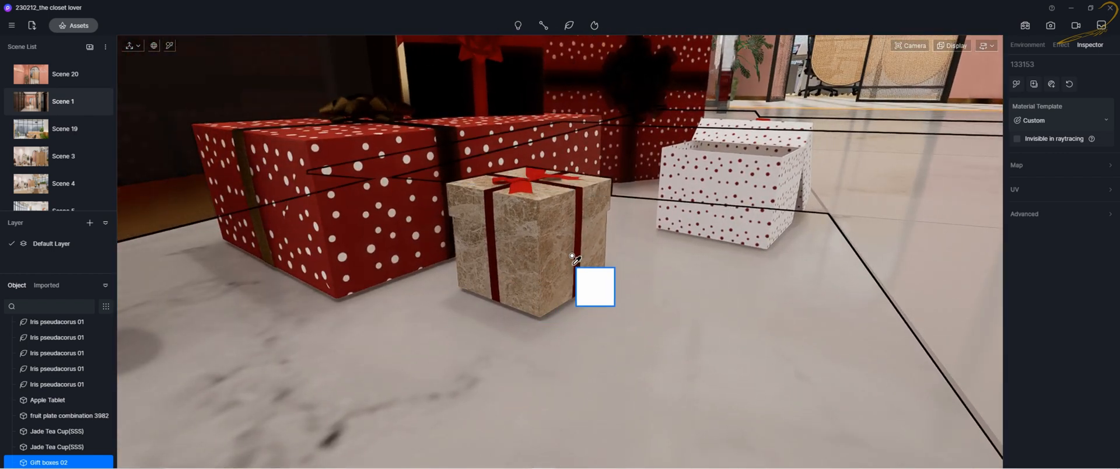
scroll(706, 250, "up", 6)
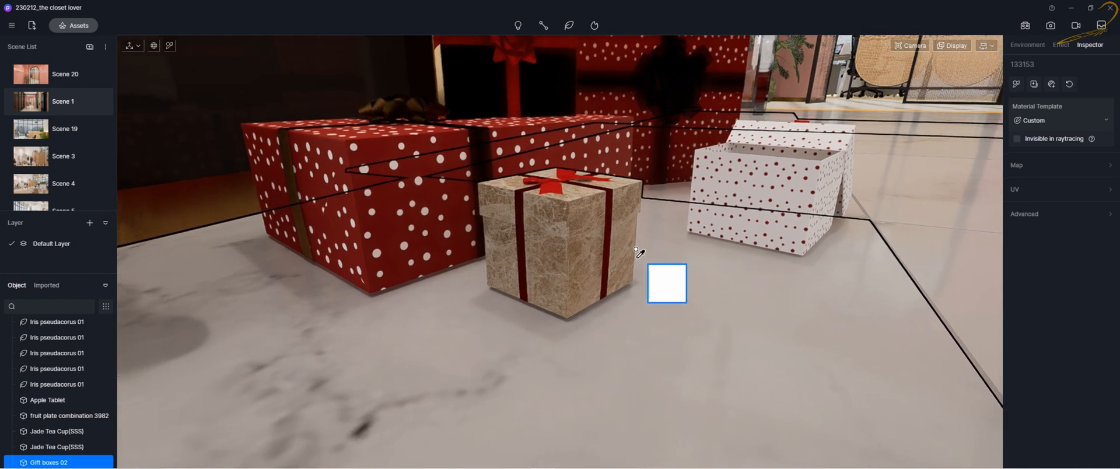
scroll(619, 234, "down", 8)
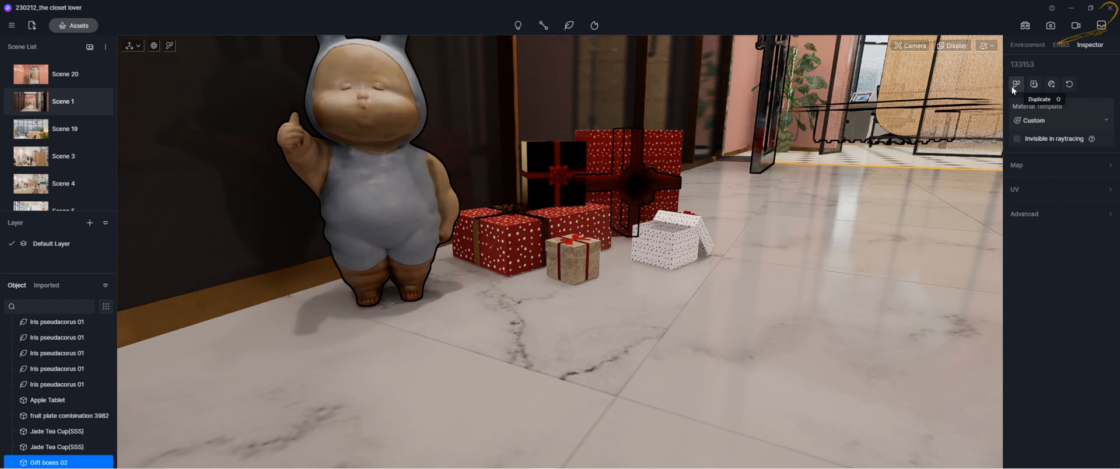
Restart duplicating the marble material, leave it, and select the imported office model at the floor by the gift boxes.
left_click(1018, 82)
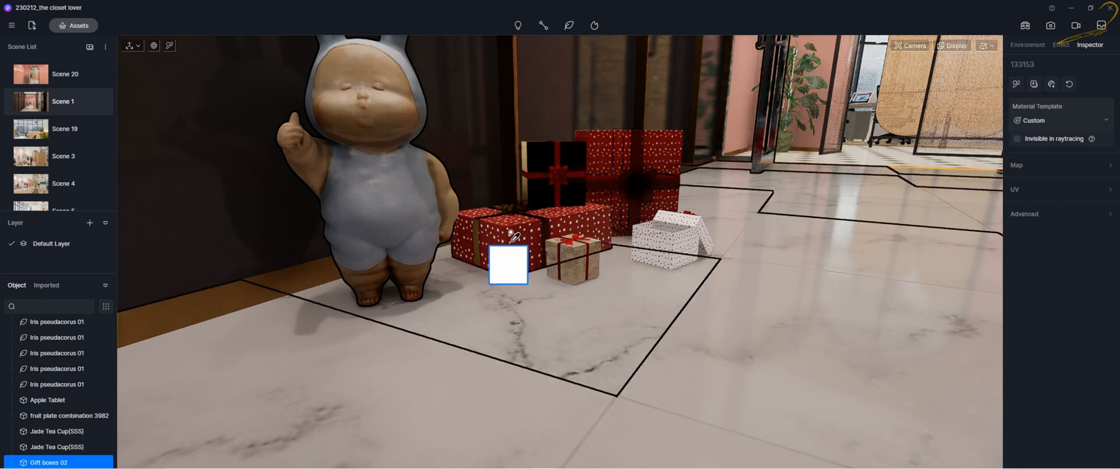
left_click(624, 254)
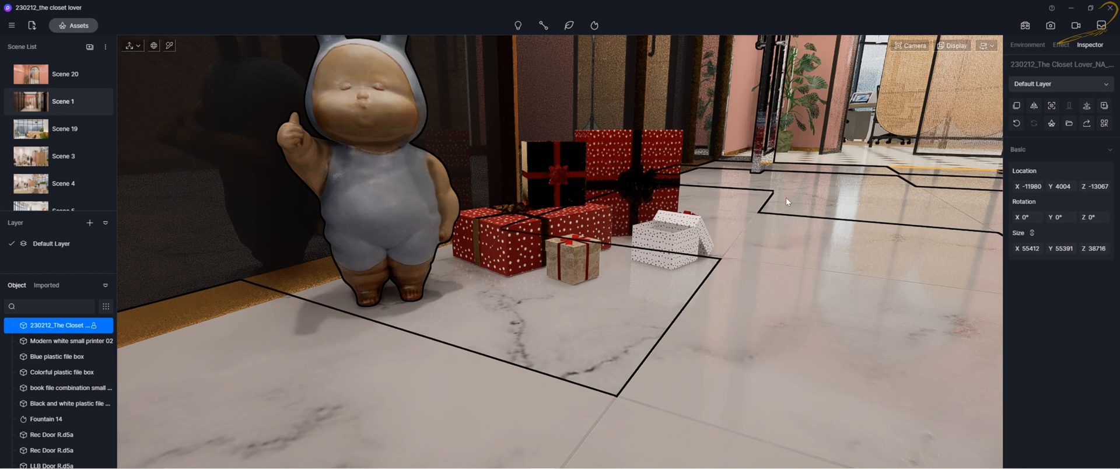
Select the white marble floor tile material beside the gift boxes and add it to the local library.
right_click_drag(728, 223, 835, 213)
right_click_drag(617, 229, 859, 142)
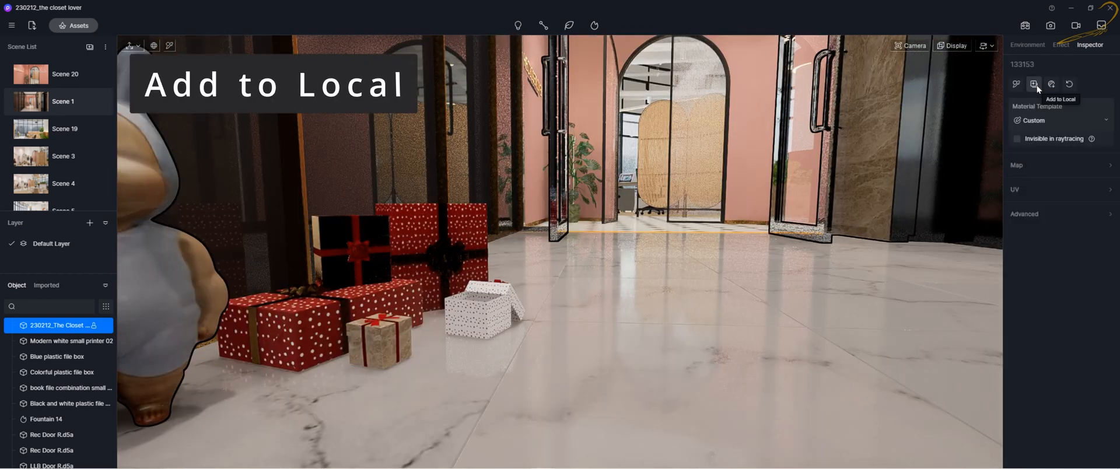
right_click_drag(656, 219, 729, 207)
right_click_drag(691, 286, 824, 251)
left_click(694, 308)
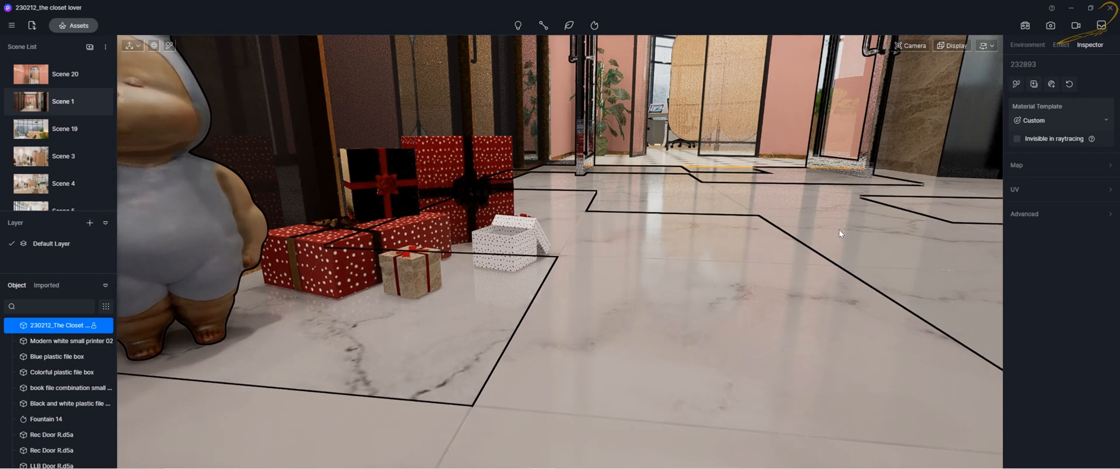
left_click(1030, 85)
Open the asset library's locally saved materials.
left_click(89, 27)
left_click_drag(98, 15, 140, 20)
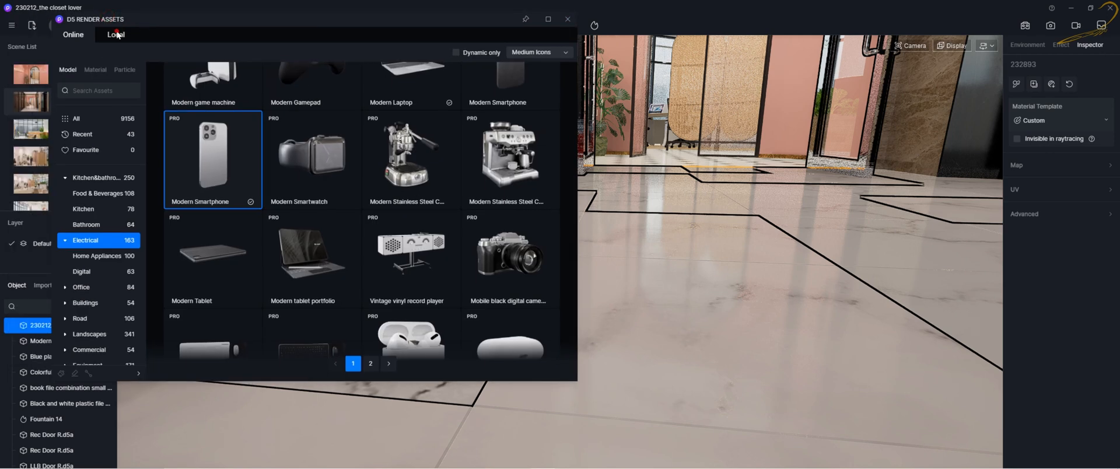
left_click(116, 34)
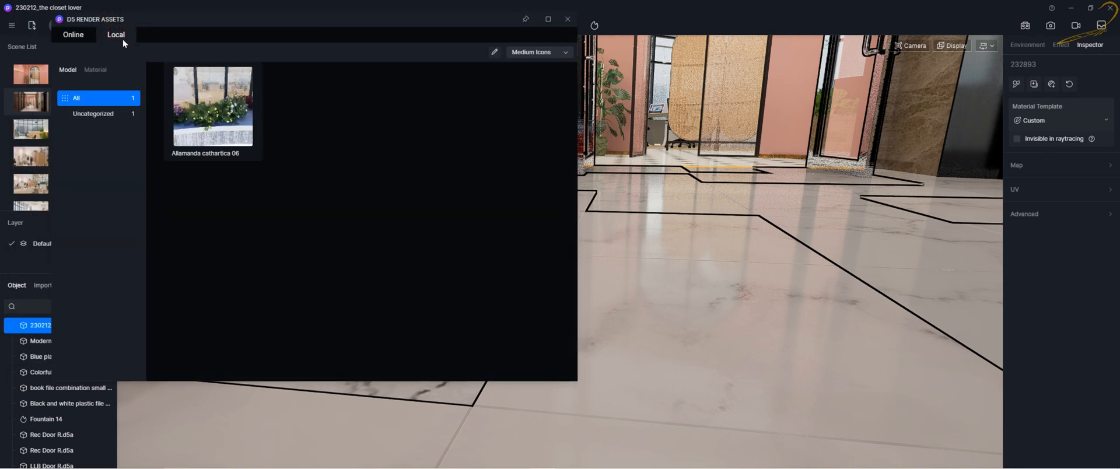
left_click(100, 70)
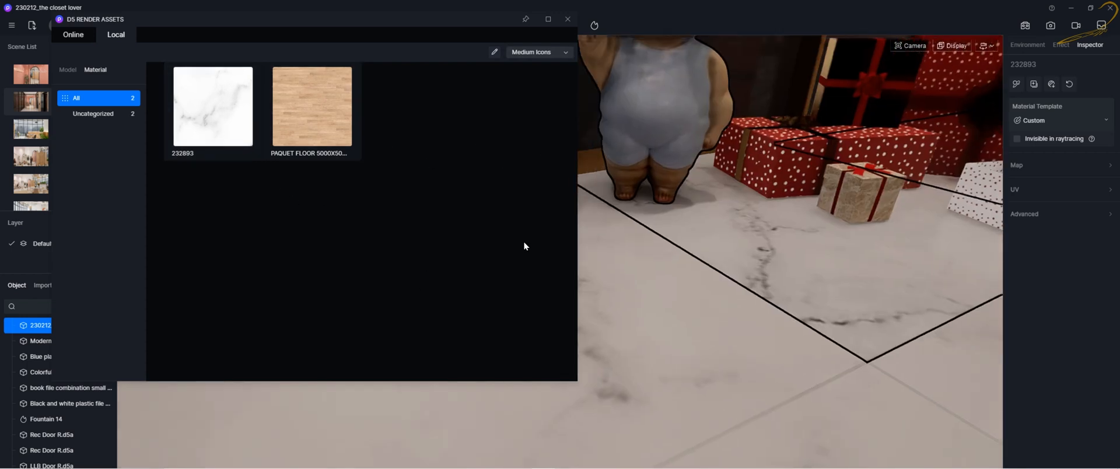
Apply the saved marble material 232893 to the bunny-eared character figure and close the asset library.
right_click_drag(523, 246, 545, 181)
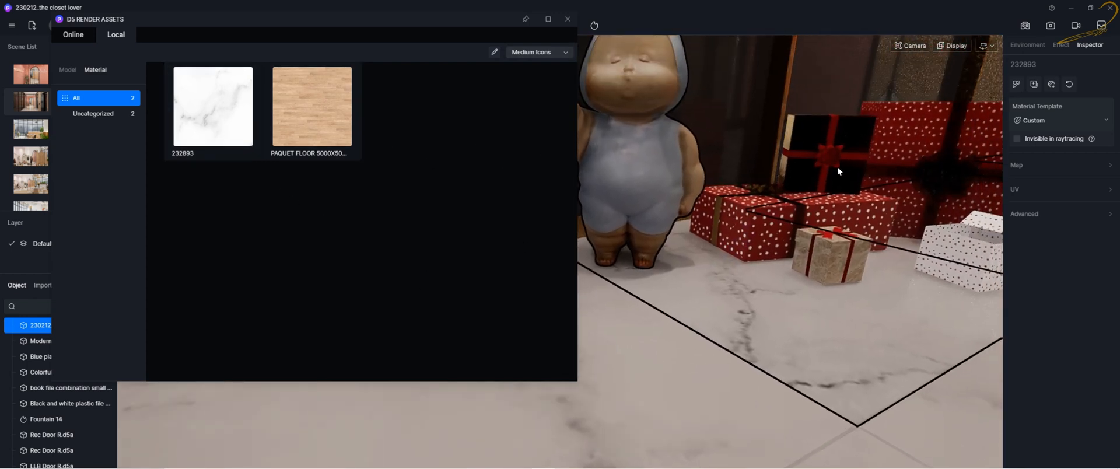
left_click_drag(233, 111, 723, 194)
scroll(721, 207, "up", 2)
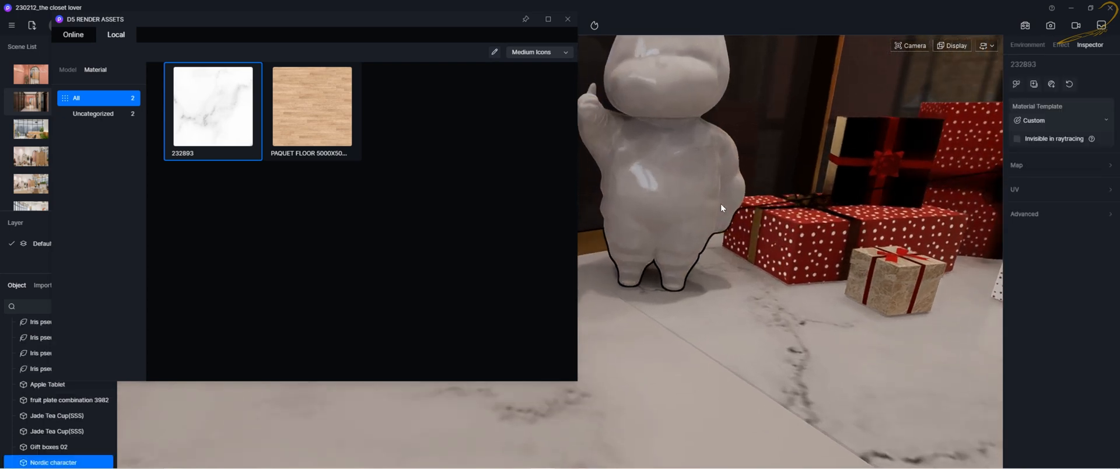
right_click_drag(721, 205, 687, 138)
left_click(568, 19)
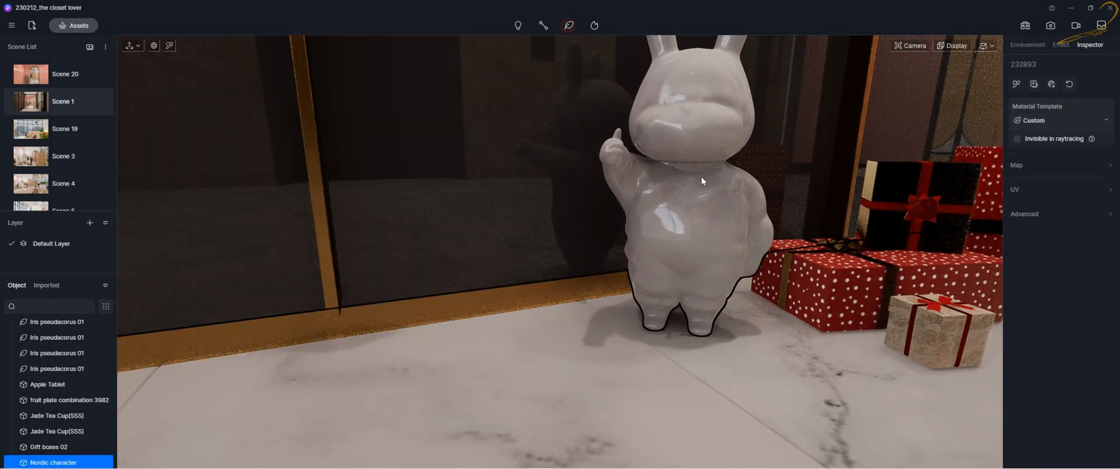
Examine the marble finish on the character figure from closer and wider angles.
scroll(708, 191, "up", 4)
right_click_drag(744, 242, 787, 222)
scroll(777, 223, "down", 3)
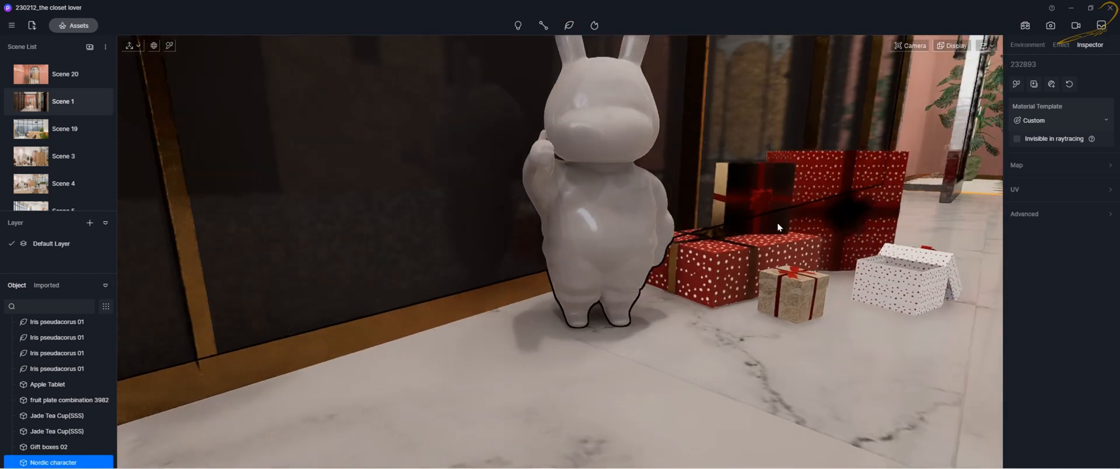
right_click_drag(633, 241, 629, 191)
right_click_drag(691, 254, 886, 200)
key("Escape")
Select the marble floor tile material in front of the gift boxes, beside the character figure.
left_click(620, 335)
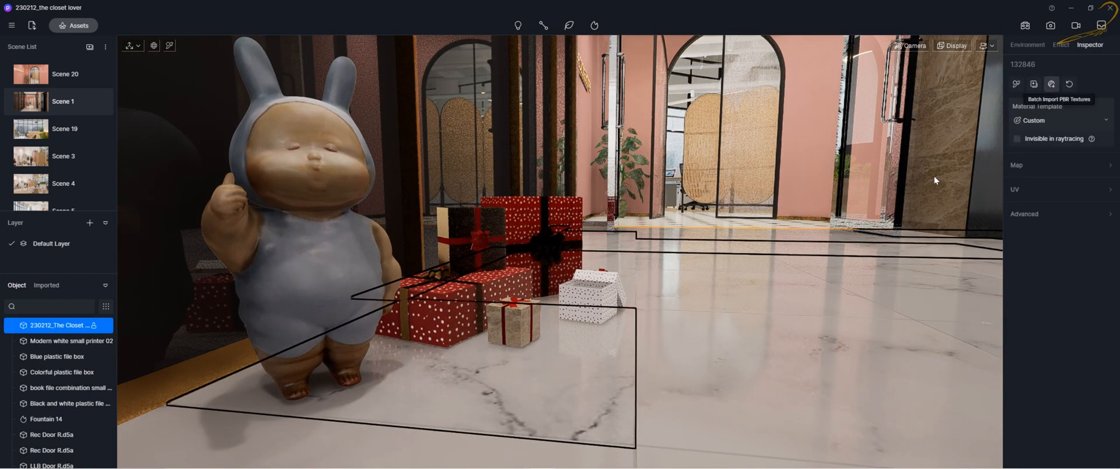
right_click_drag(776, 227, 769, 270)
scroll(769, 271, "down", 2)
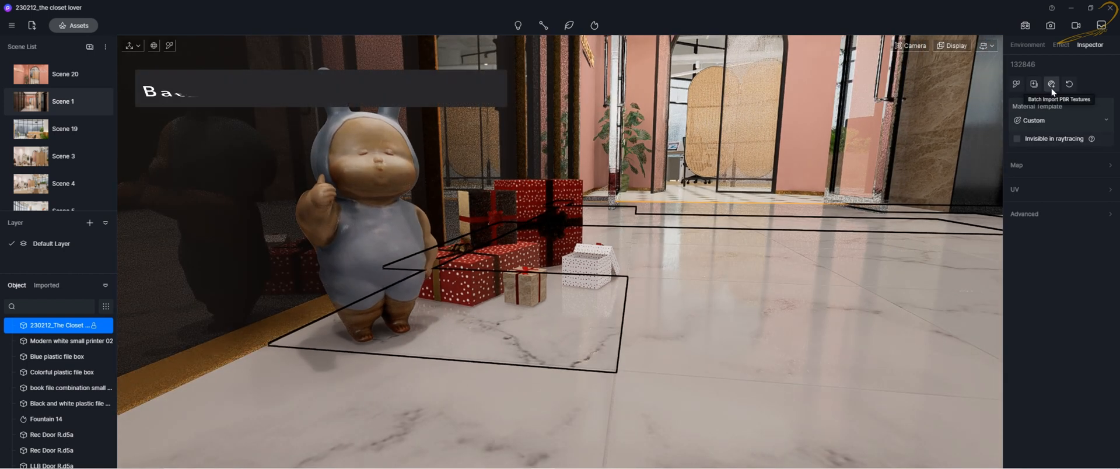
Go through the glass doors into the office and select the white tile material of the black-and-white patterned floor.
scroll(726, 217, "up", 2)
scroll(725, 217, "up", 3)
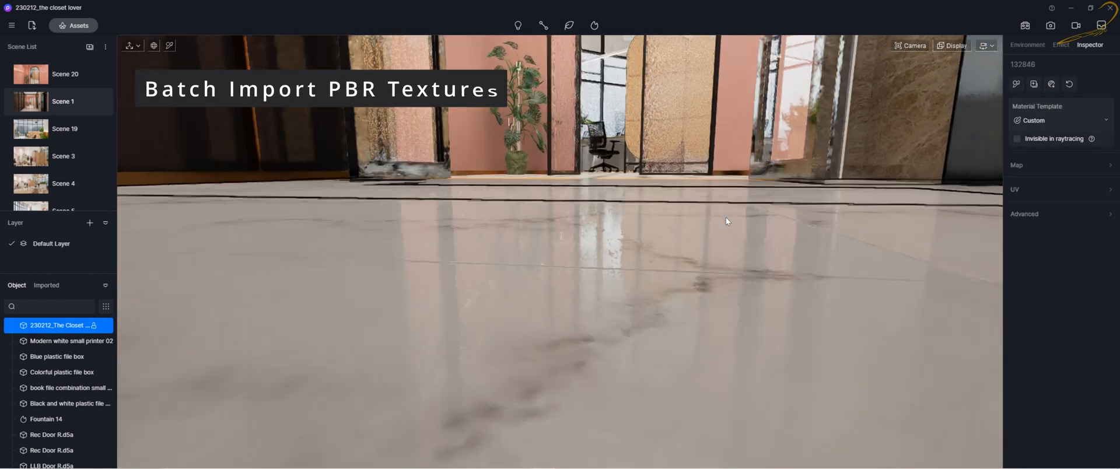
middle_click_drag(725, 217, 731, 229)
scroll(718, 268, "up", 5)
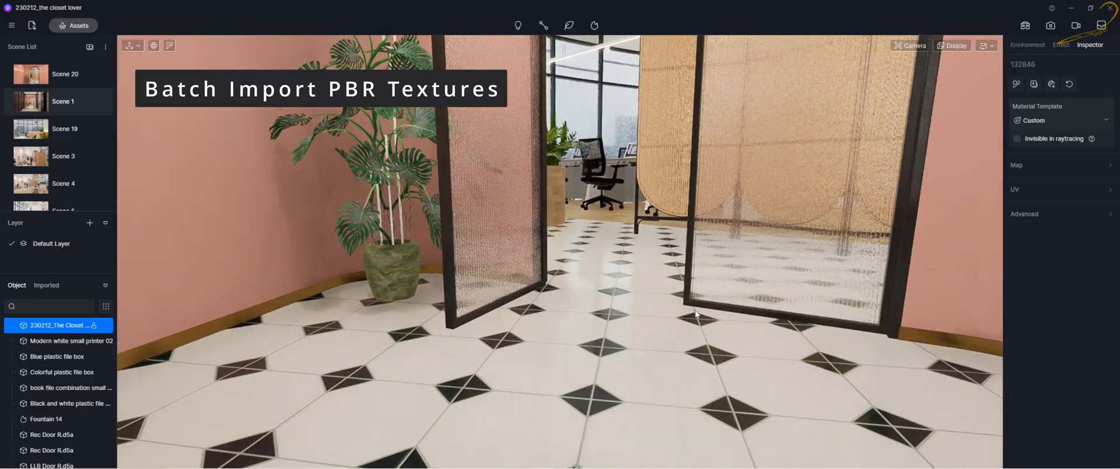
scroll(670, 312, "up", 5)
right_click_drag(772, 296, 444, 295)
scroll(402, 296, "down", 5)
key("s")
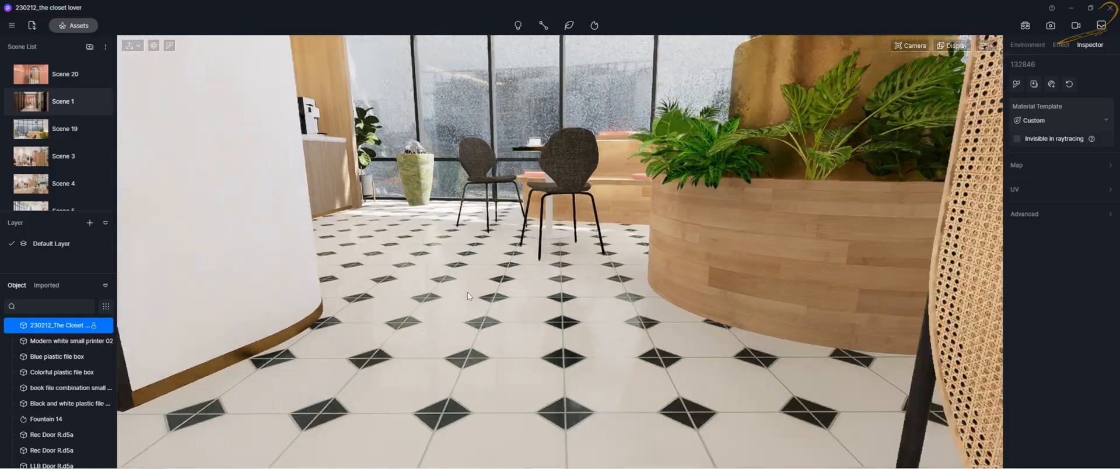
key("a")
key("a")
key("q")
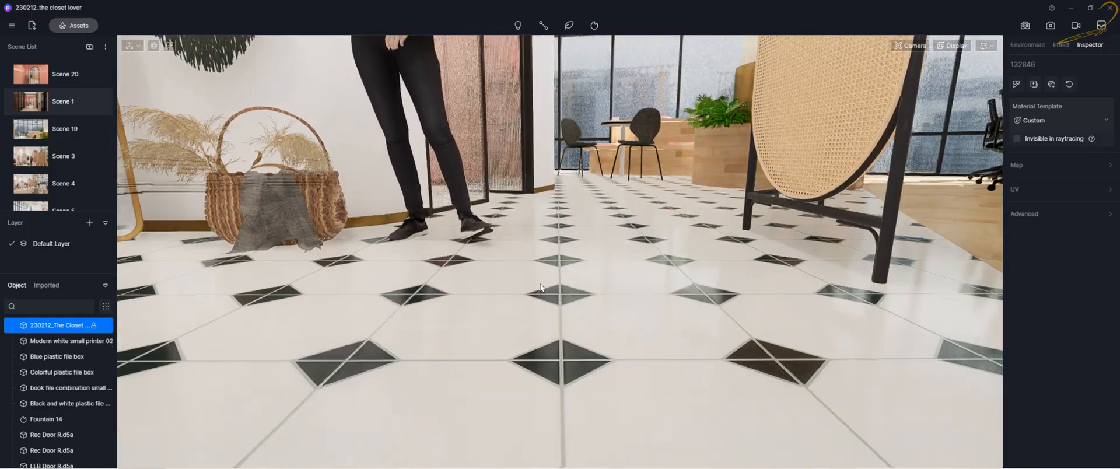
left_click(716, 257)
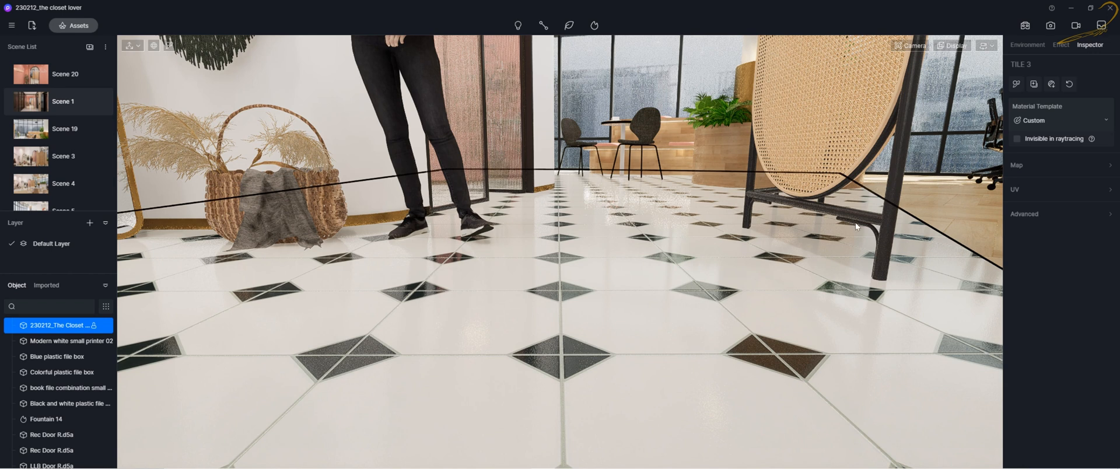
Switch to File Explorer and preview the ALBEDO, AMBIENT_OCCLUSION, DISPLACEMENT, GLOSS, NORMAL and SSS maps of TerracottaTiles01_4k, then return to D5 Render.
mouse_move(249, 459)
mouse_move(203, 463)
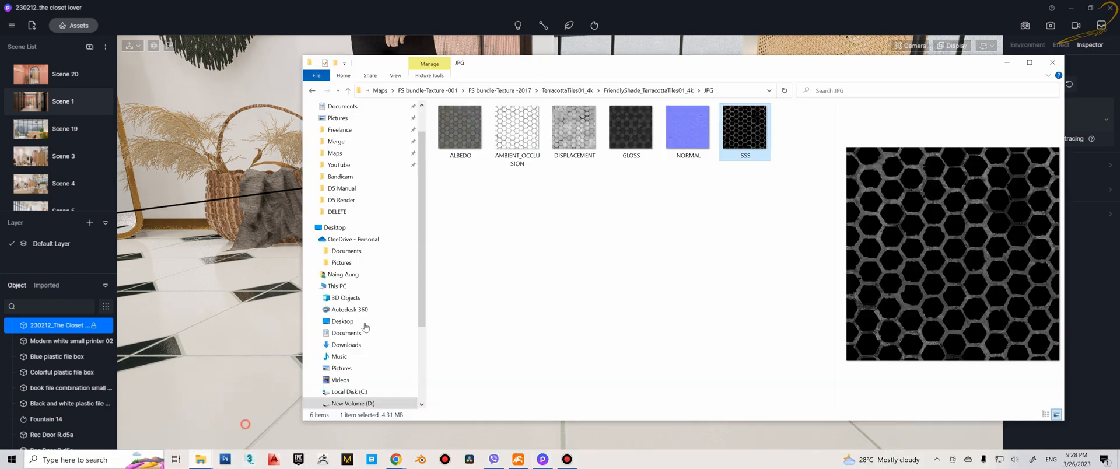
left_click(249, 429)
left_click(573, 196)
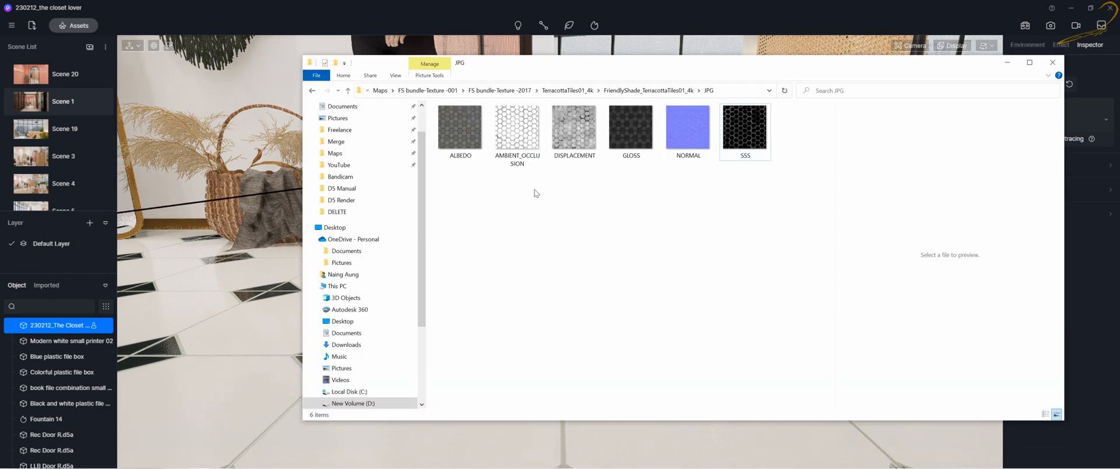
left_click(461, 134)
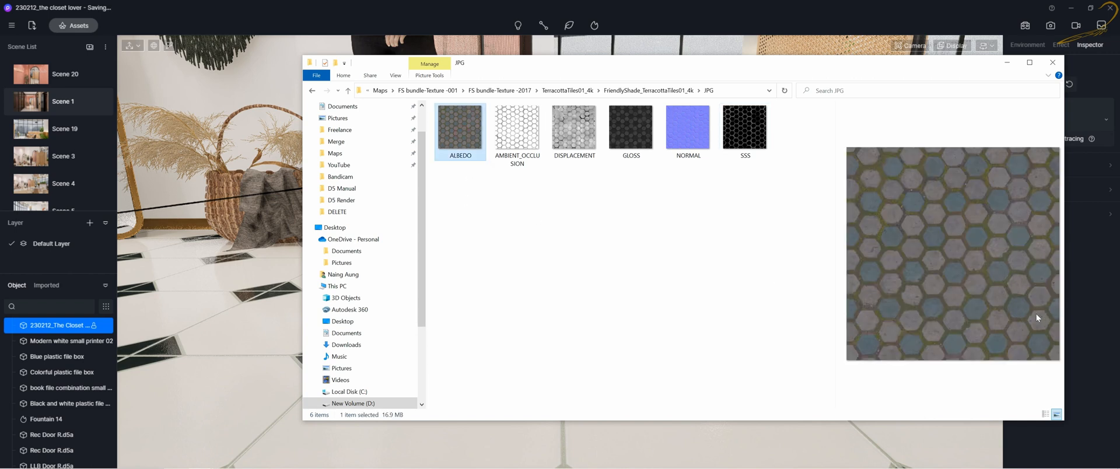
left_click(518, 137)
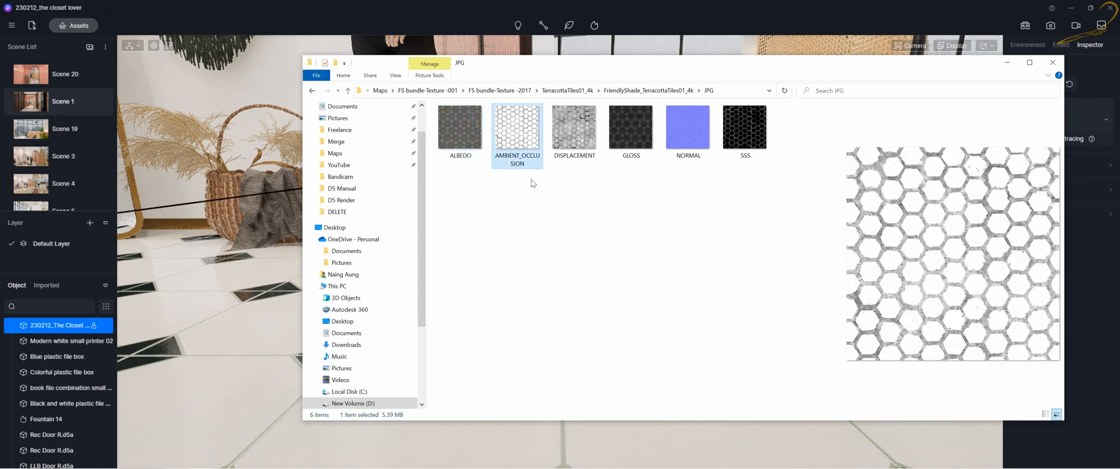
left_click(569, 142)
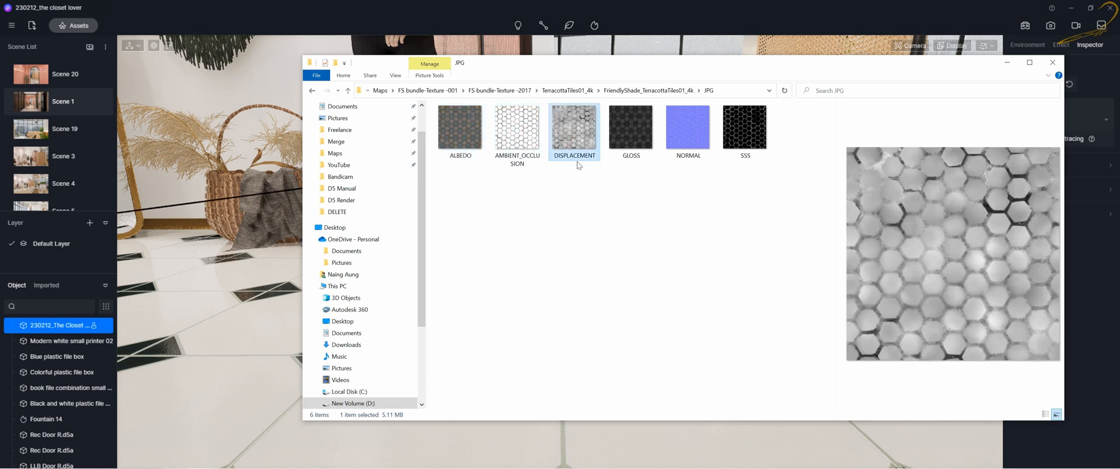
left_click(629, 118)
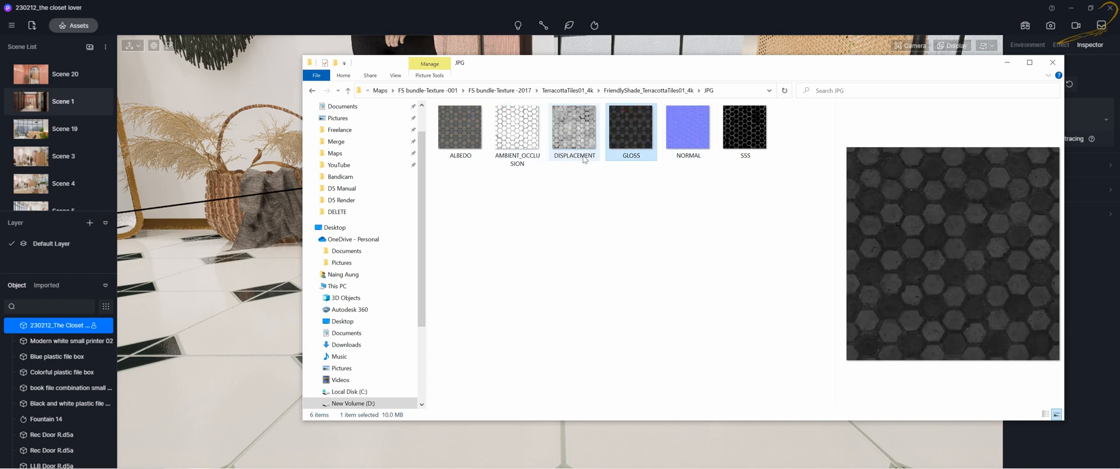
left_click(681, 144)
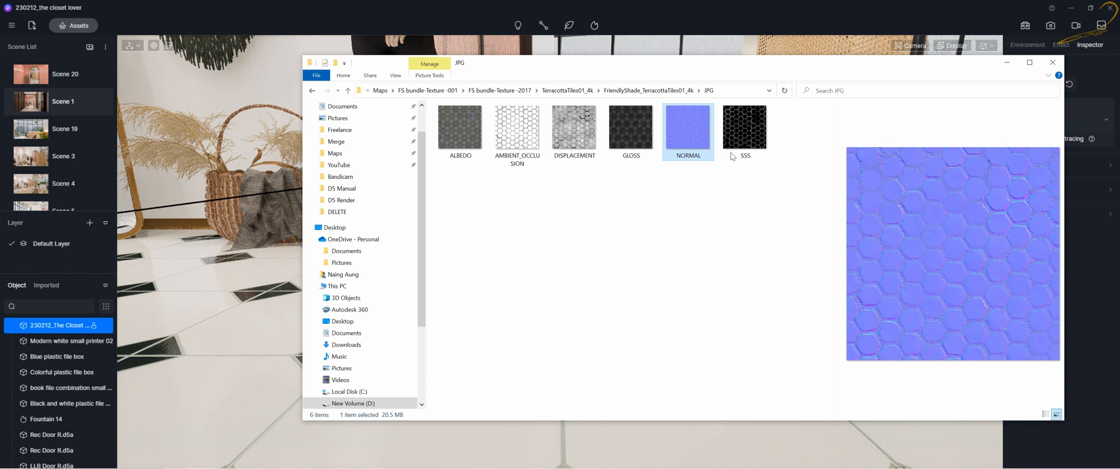
left_click(737, 137)
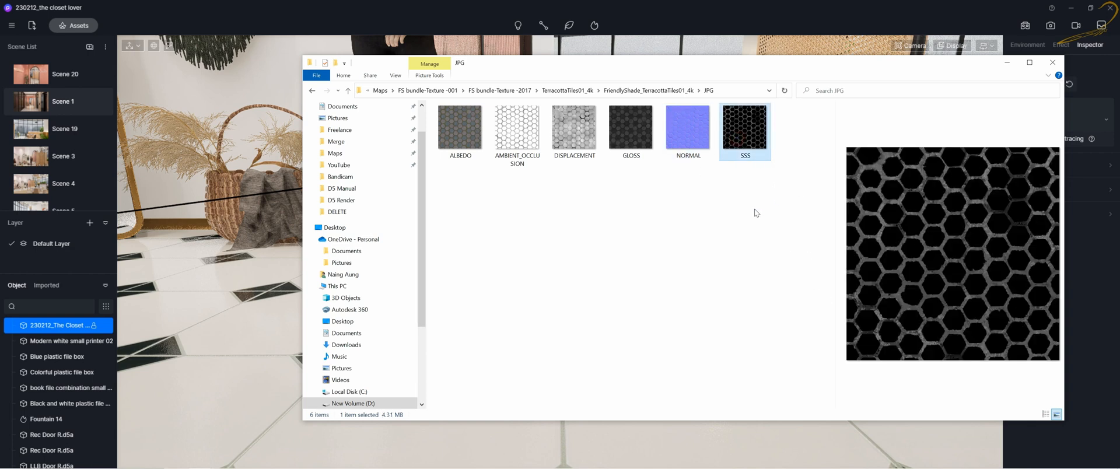
key("alt+Tab")
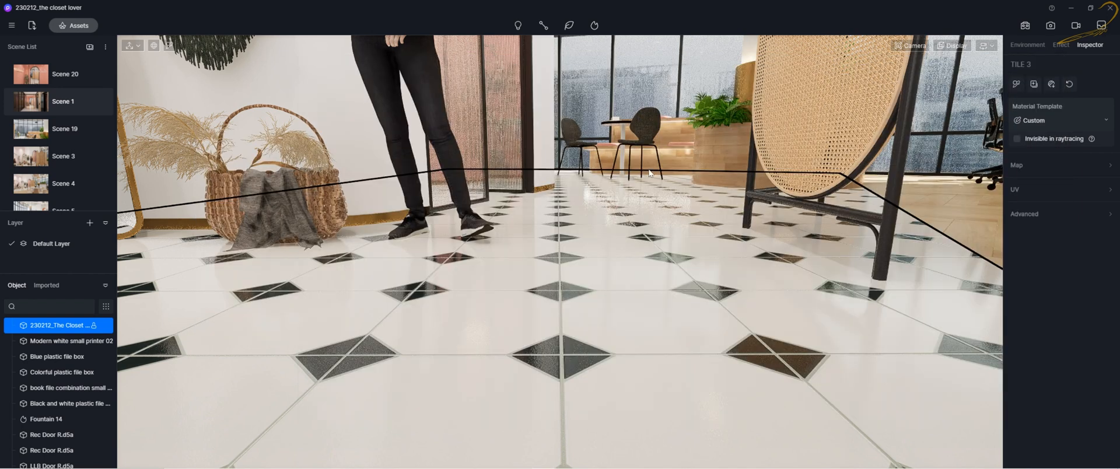
Try to batch import the ALBEDO, AMBIENT_OCCLUSION, DISPLACEMENT, GLOSS, NORMAL and SSS PBR textures into the TILE 3 floor material.
scroll(641, 199, "up", 3)
scroll(670, 221, "up", 3)
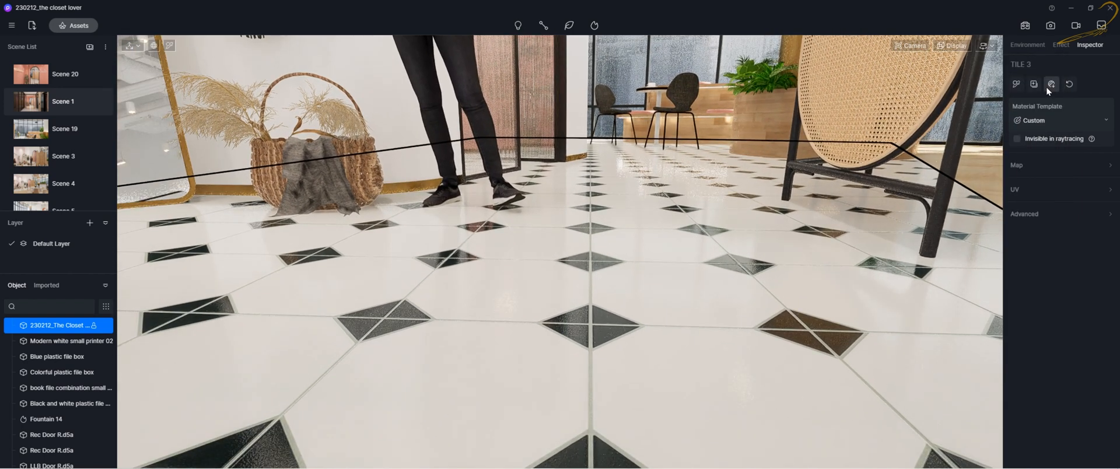
left_click(1041, 168)
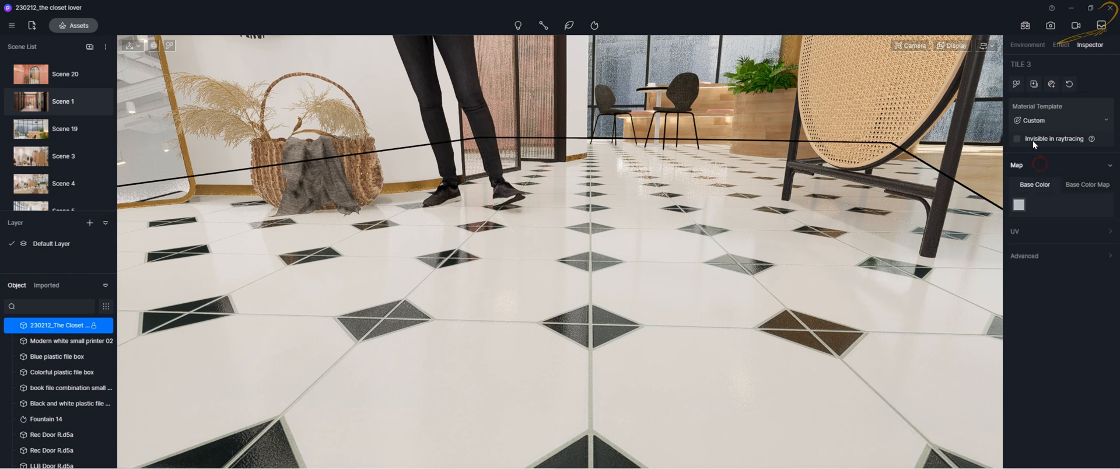
left_click(1052, 85)
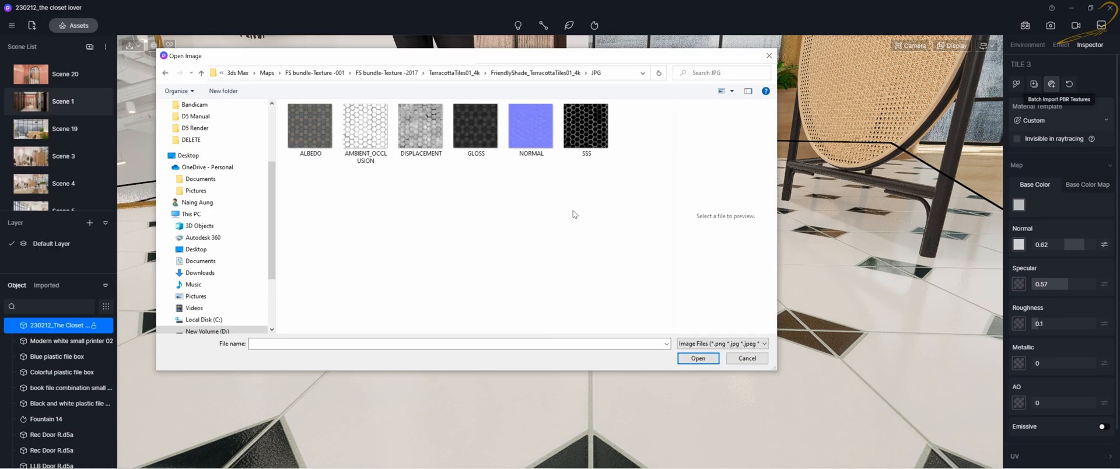
left_click_drag(294, 201, 629, 85)
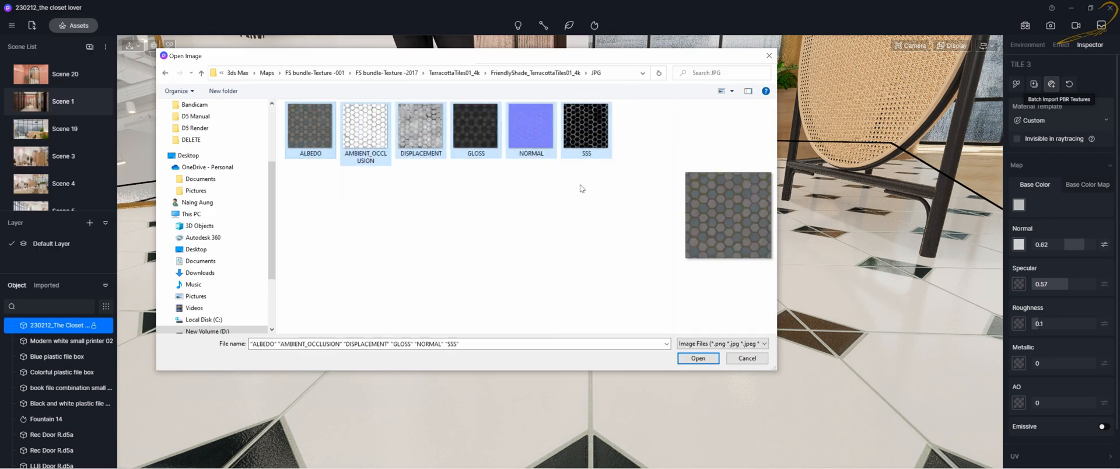
left_click(698, 358)
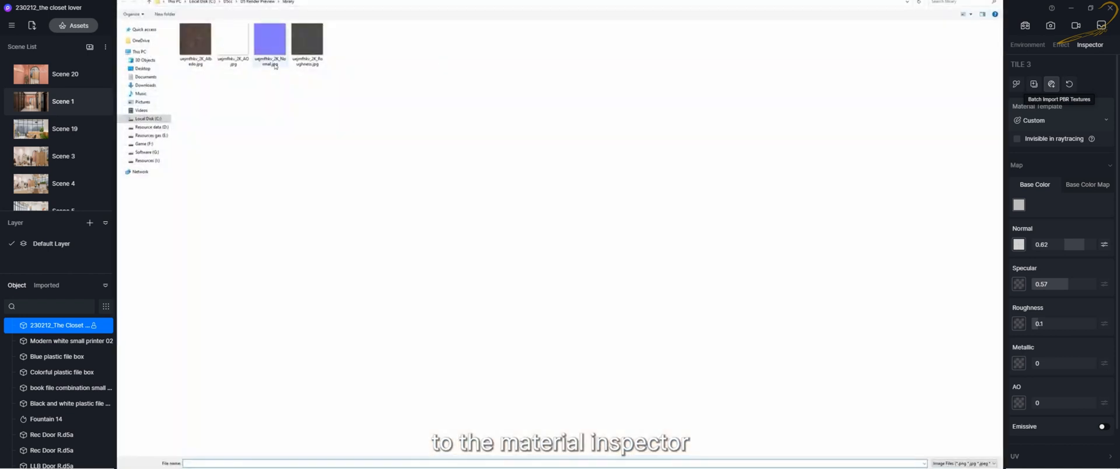
left_click_drag(352, 78, 187, 39)
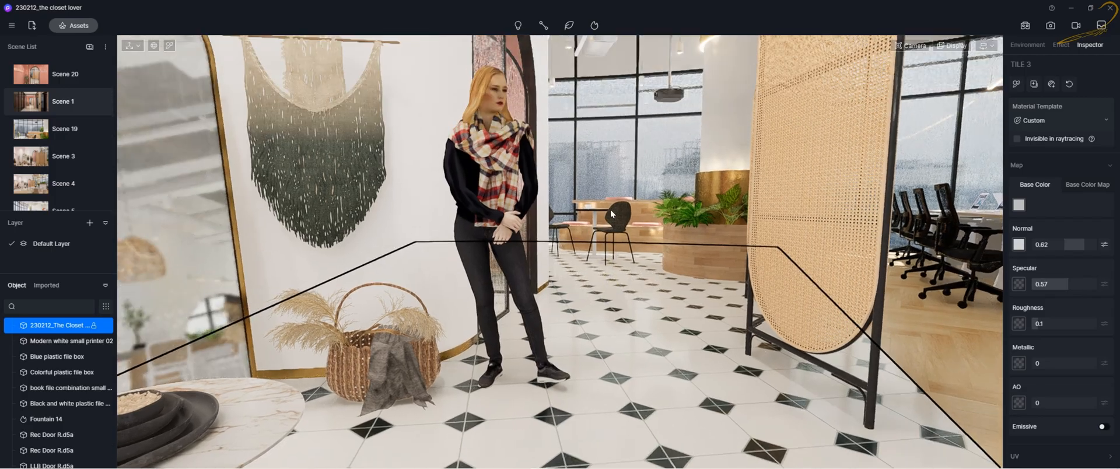
Return to the gift boxes beside the rabbit-eared figure and sample the material of the small beige marble-patterned gift box.
right_click_drag(548, 245, 790, 245)
scroll(789, 245, "down", 5)
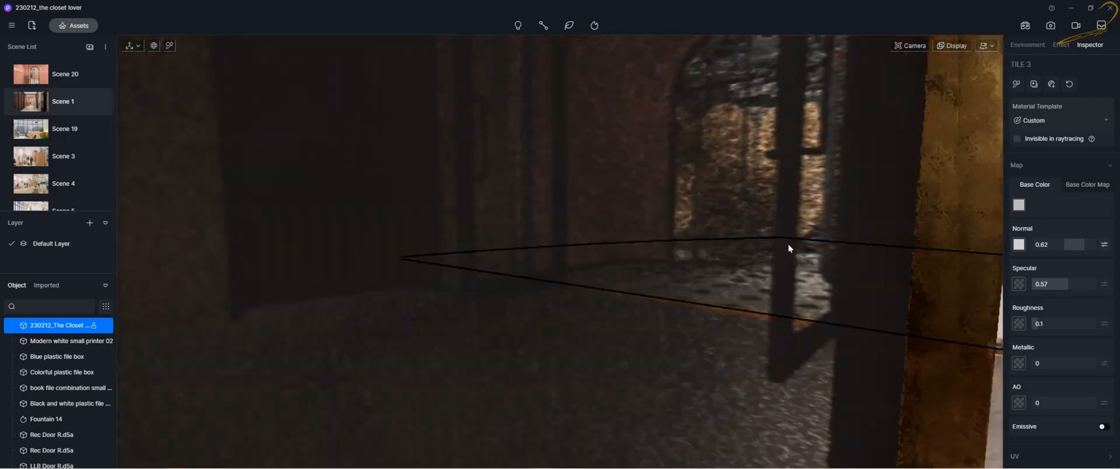
scroll(789, 244, "down", 5)
middle_click_drag(782, 247, 617, 356)
scroll(834, 258, "down", 4)
scroll(615, 375, "up", 2)
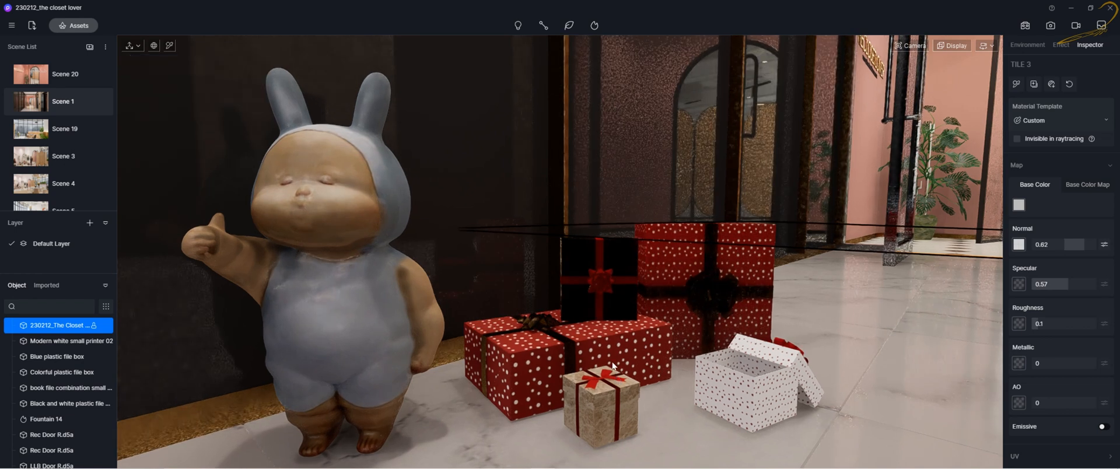
scroll(599, 370, "up", 3)
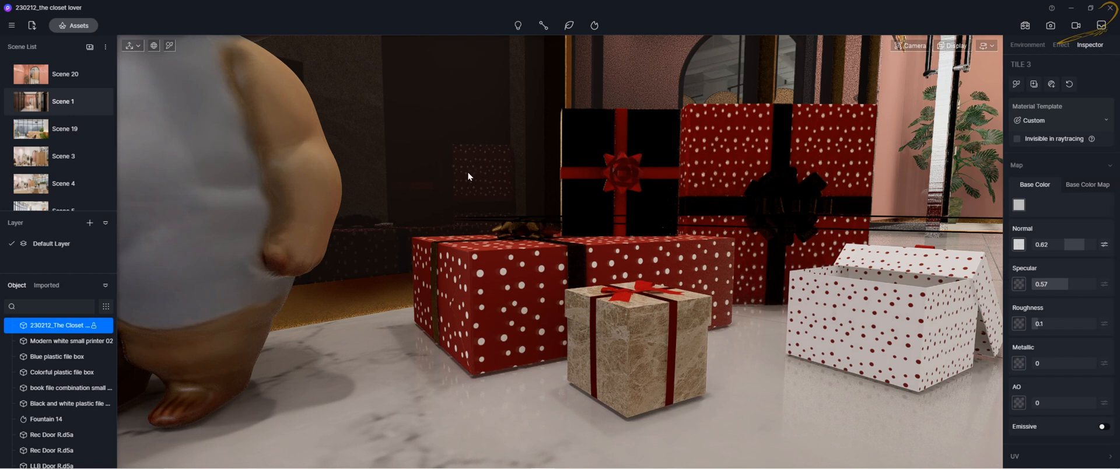
left_click(169, 46)
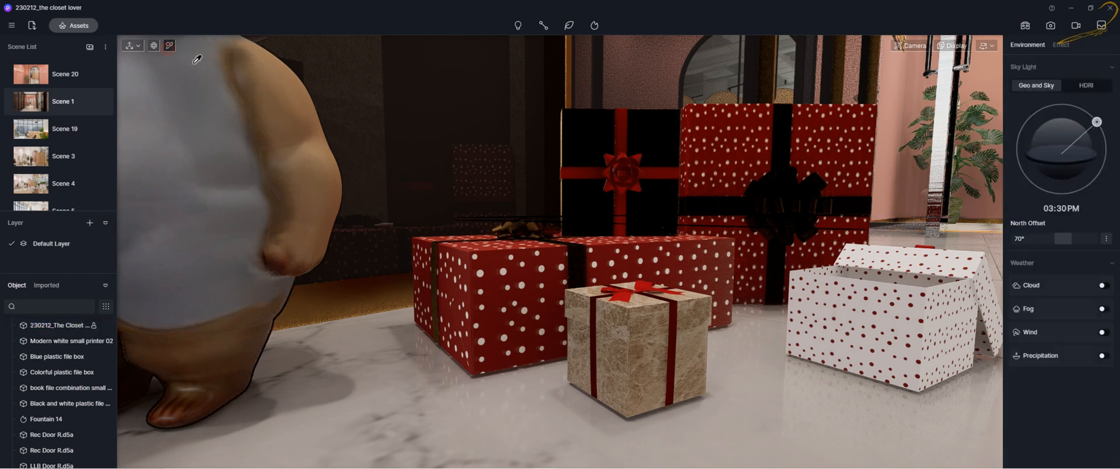
left_click(645, 327)
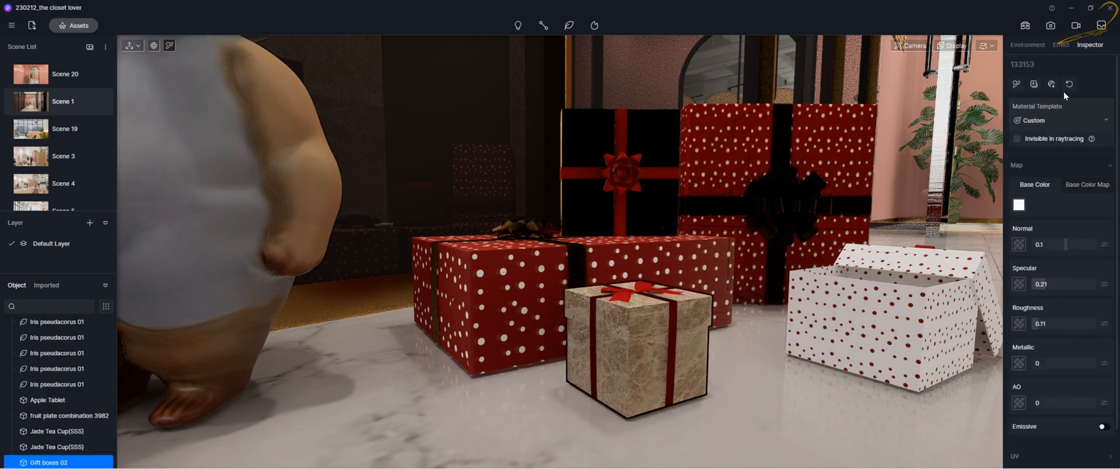
Examine the sampled marble-patterned gift box and its surroundings from several angles.
right_click(863, 287)
right_click_drag(863, 287, 602, 295)
scroll(635, 291, "down", 2)
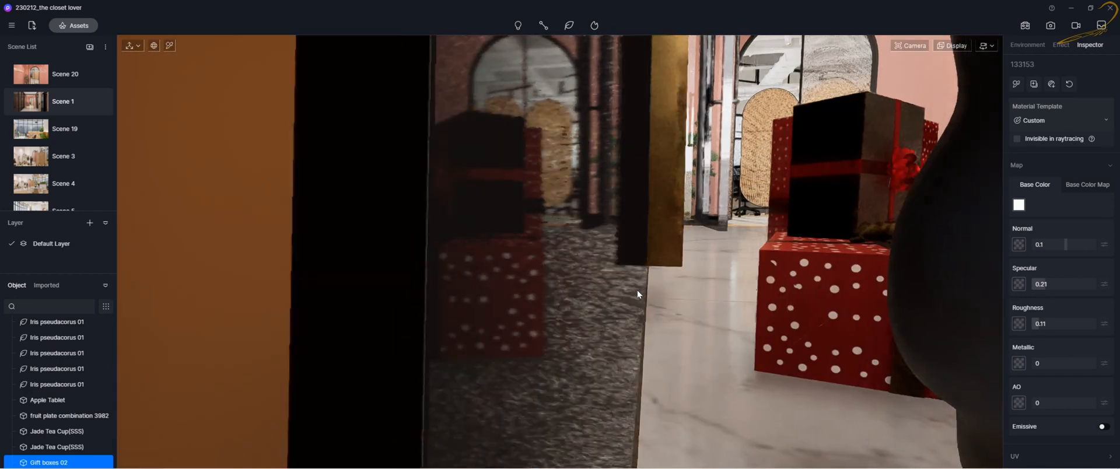
scroll(634, 293, "up", 2)
right_click_drag(726, 238, 741, 224)
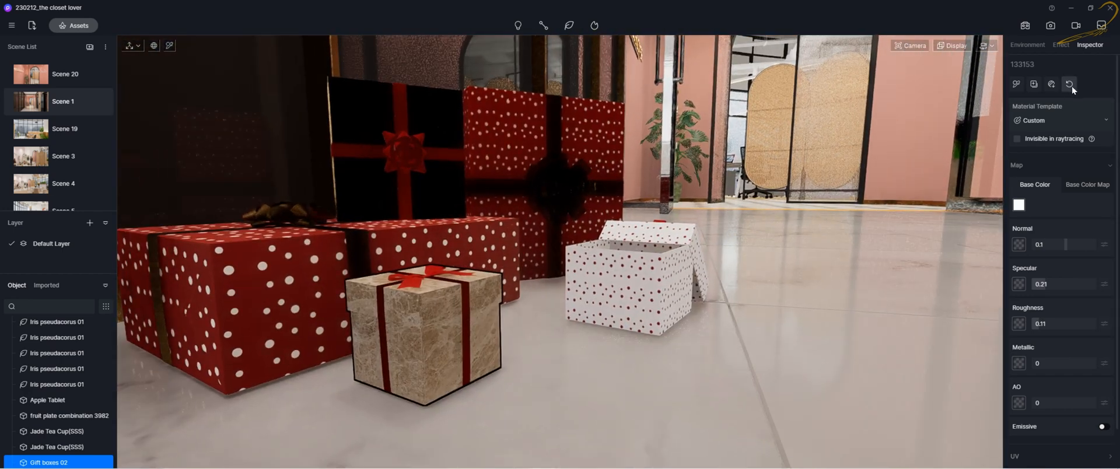
right_click_drag(620, 344, 736, 324)
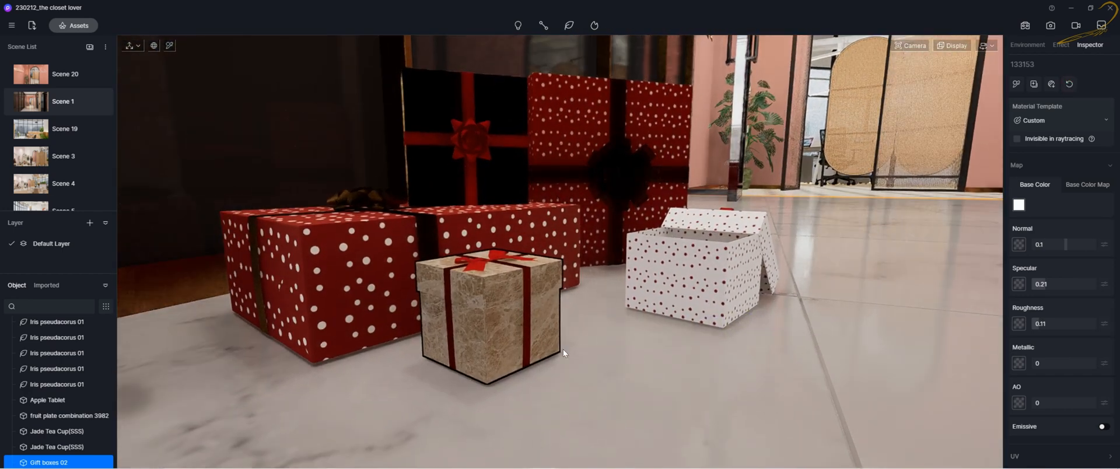
right_click_drag(834, 261, 625, 313)
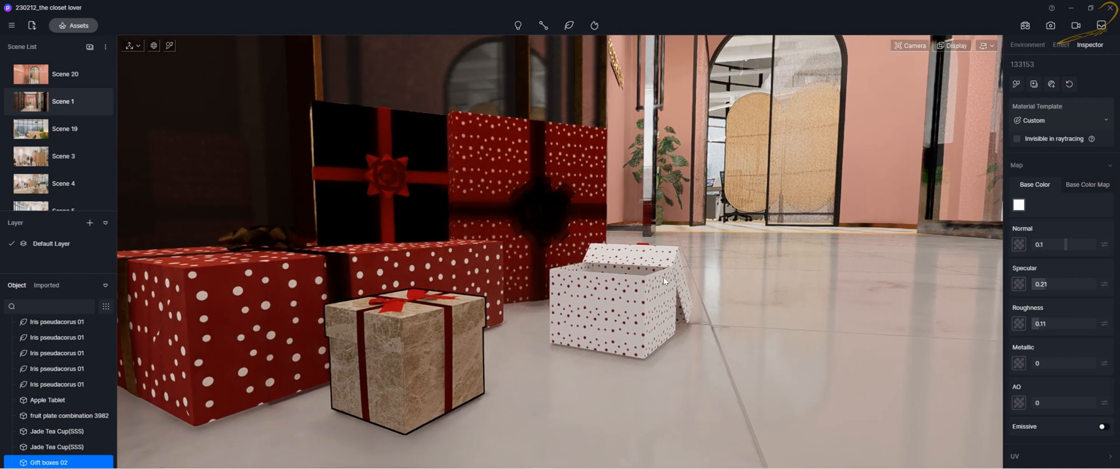
right_click_drag(700, 257, 612, 281)
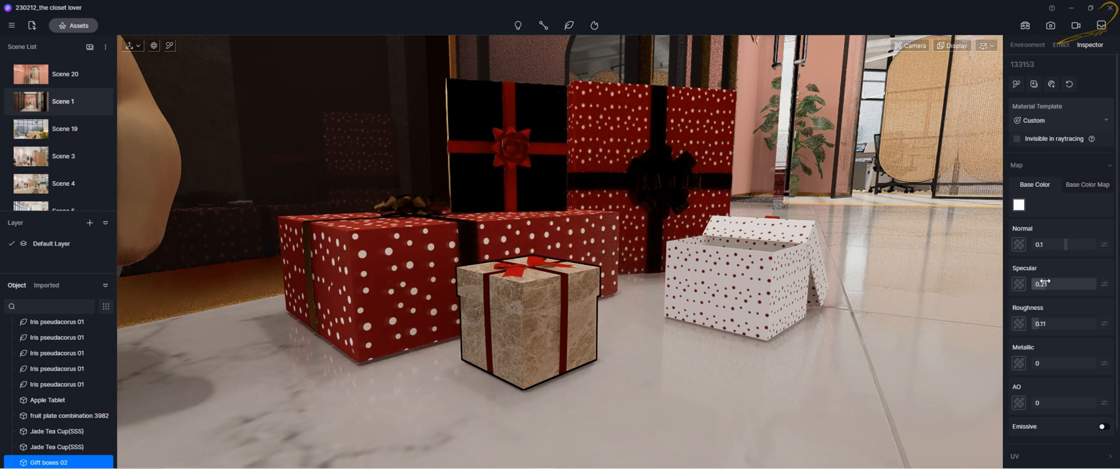
right_click_drag(628, 286, 580, 286)
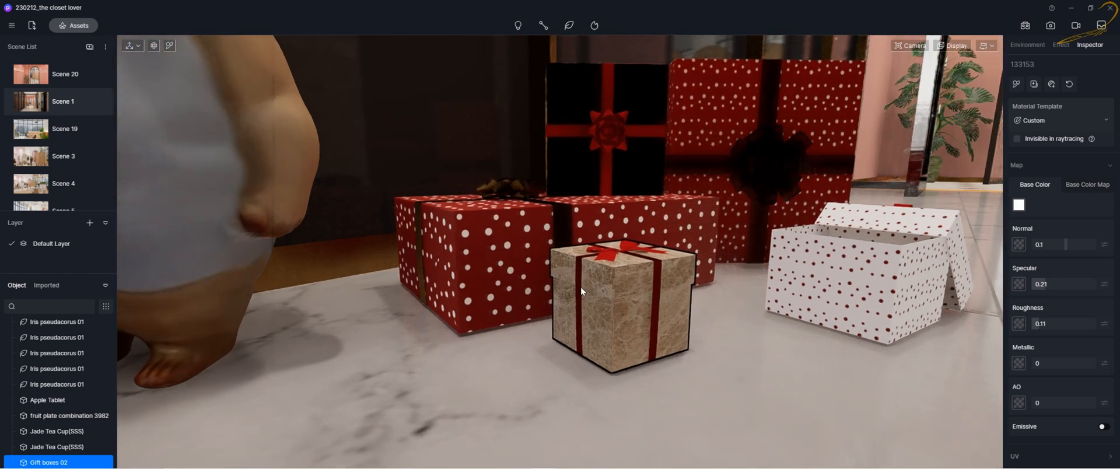
Bring the rabbit-eared figure into view and sample its material.
key("a")
key("s")
right_click_drag(175, 69, 167, 48)
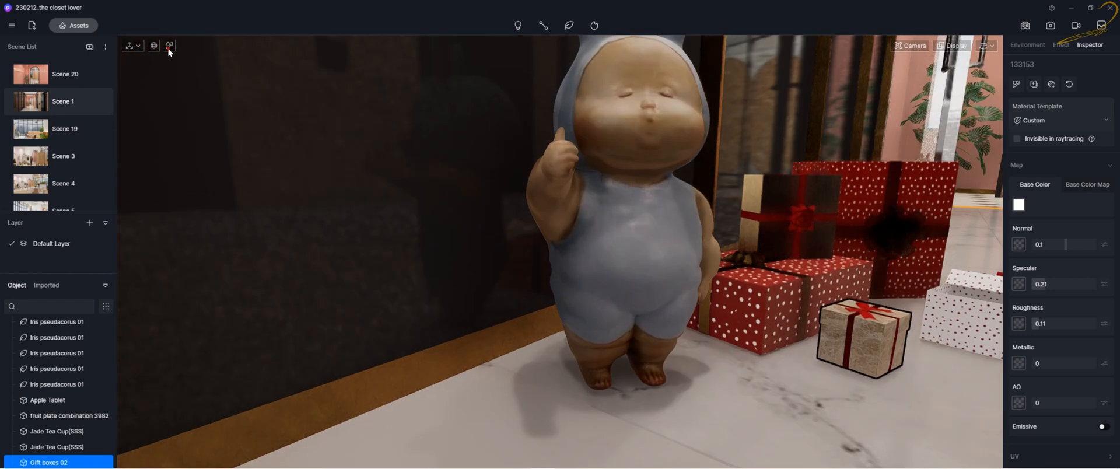
left_click(168, 47)
left_click(651, 134)
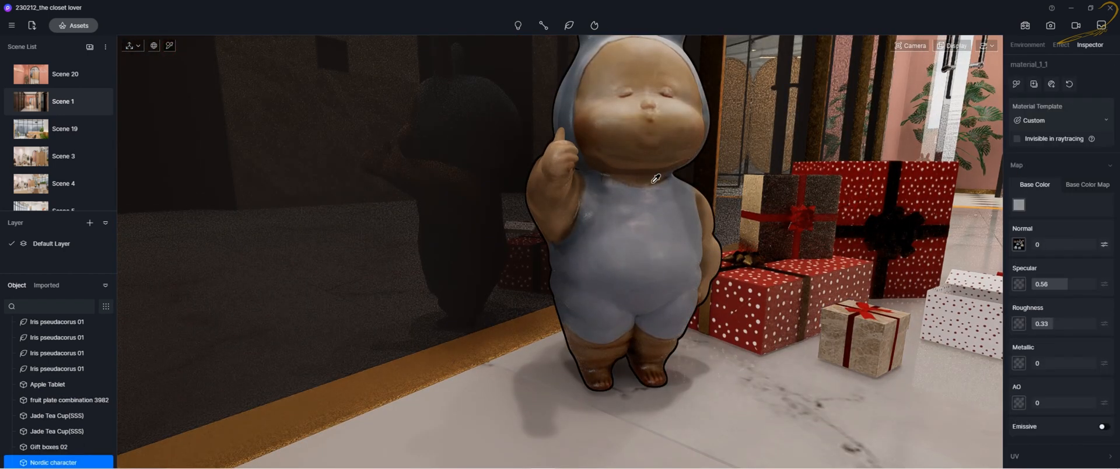
Try Specular 0.8 and Roughness 0.14 on the figure's material, and reset the material to its original settings.
mouse_move(1069, 278)
left_mouse_down()
mouse_move(1113, 282)
mouse_move(1083, 284)
left_mouse_up()
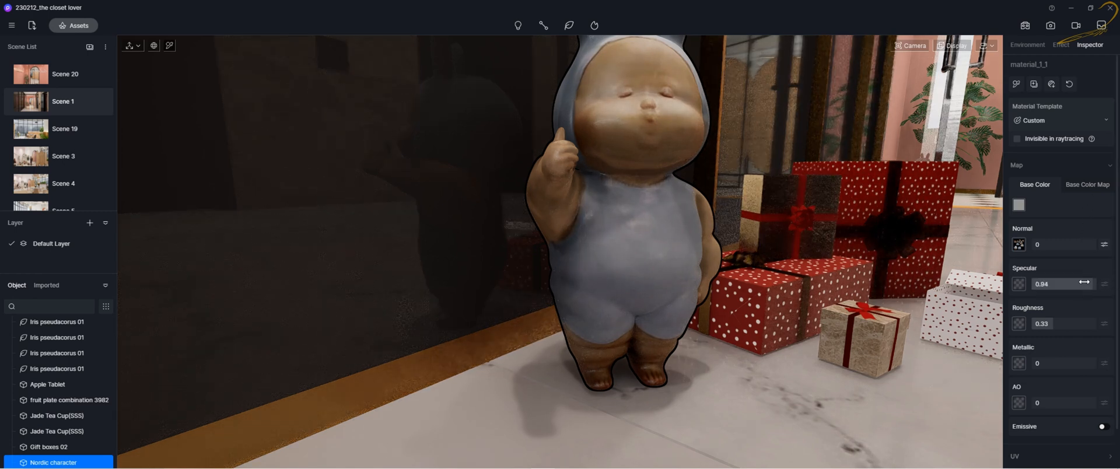
left_click_drag(1053, 324, 1040, 324)
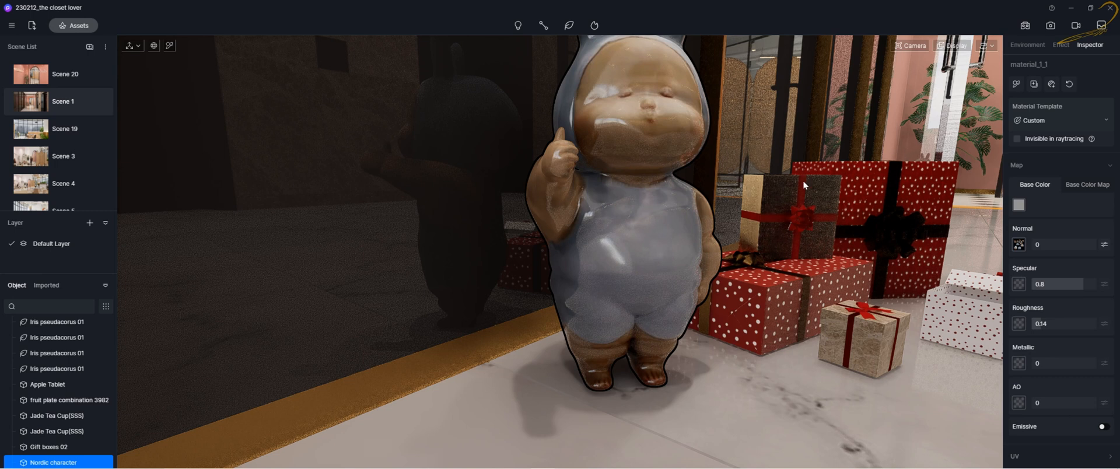
left_click(1069, 84)
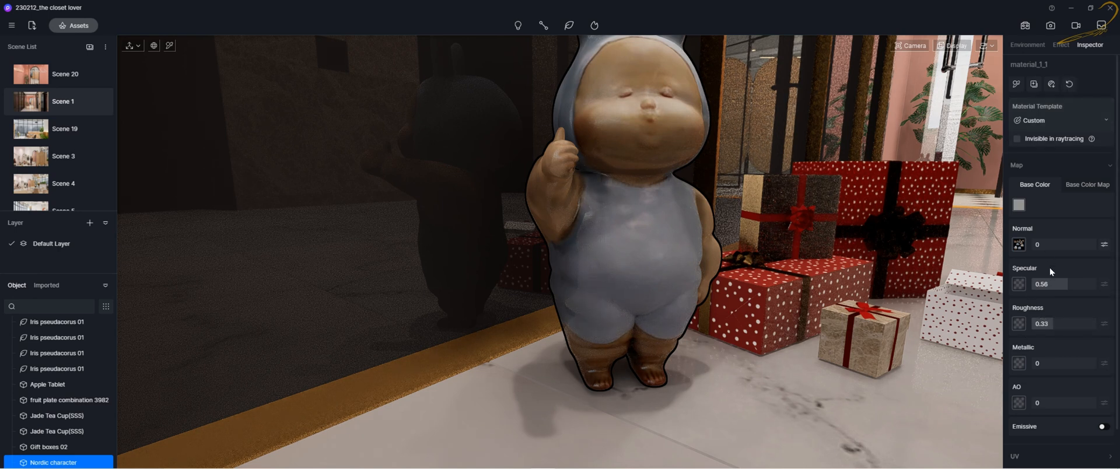
Look over the available material templates for the figure's material, keeping the Custom template.
right_click_drag(766, 304, 892, 233)
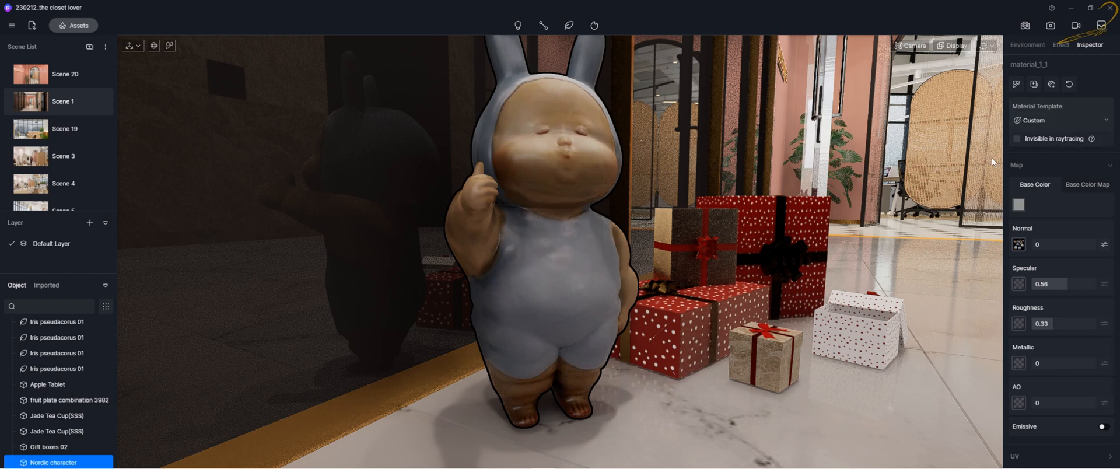
left_click(1105, 122)
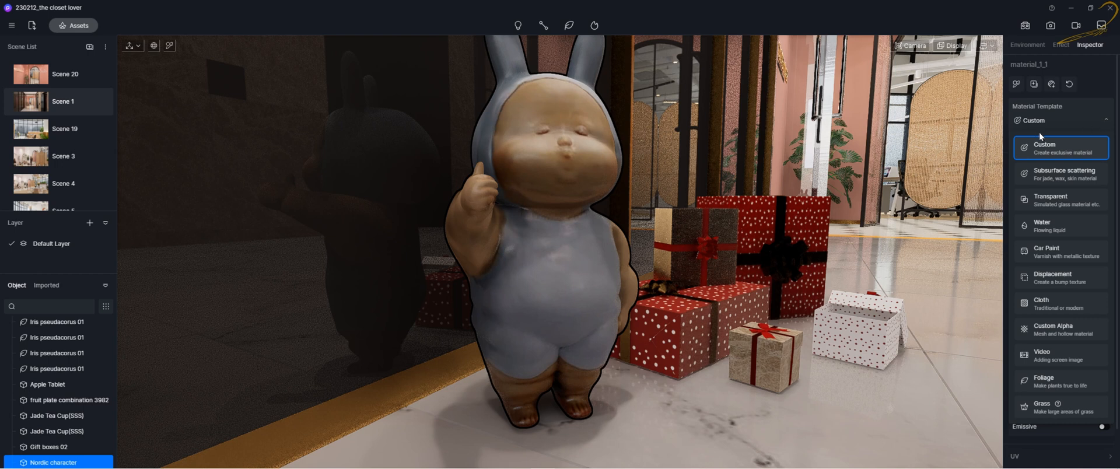
left_click(1108, 123)
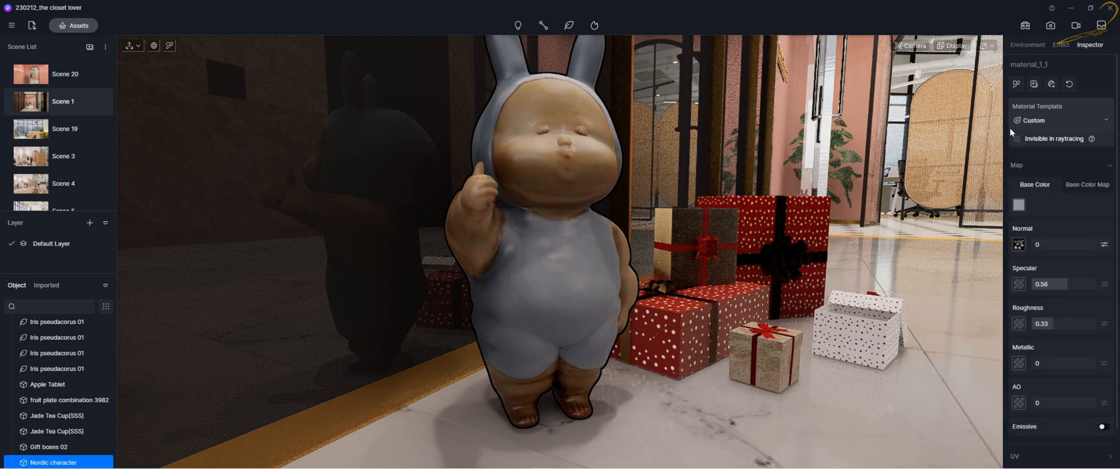
left_click(1106, 119)
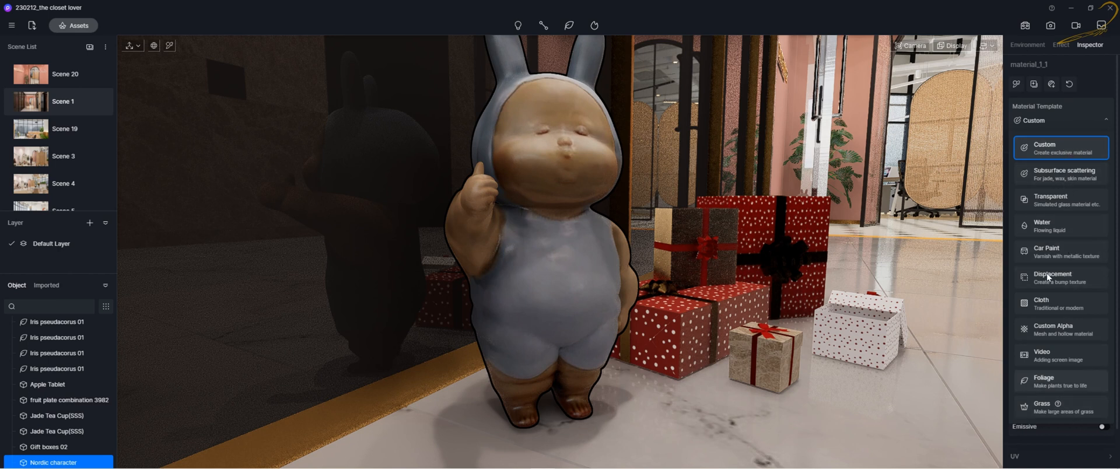
left_click(1106, 120)
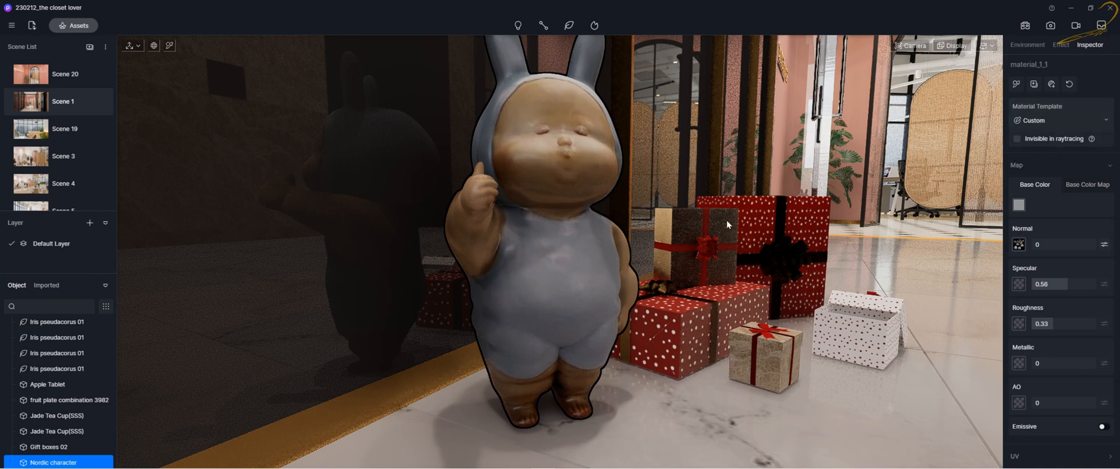
Go through the arched glass doors into the office and examine the desks, mesh chairs, planters and rain-covered windows.
scroll(811, 224, "up", 8)
scroll(805, 225, "up", 6)
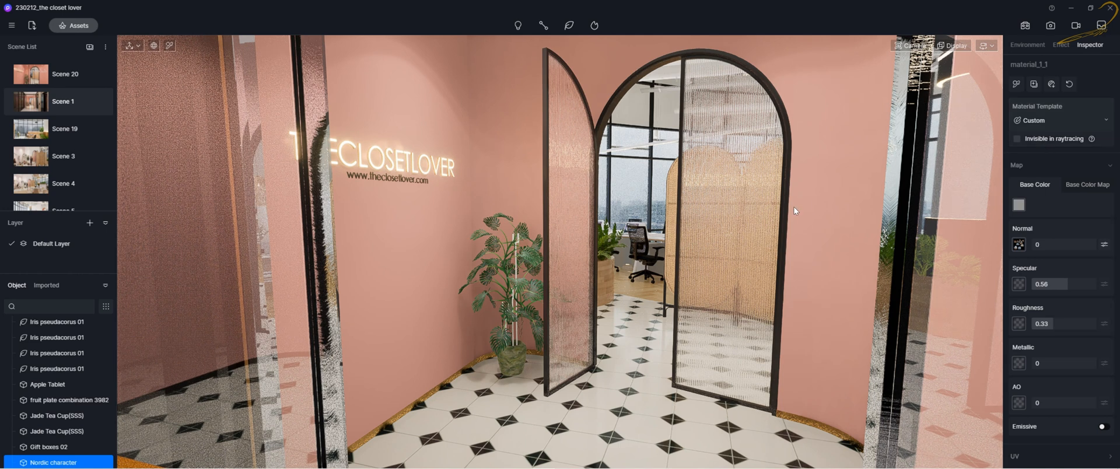
right_click_drag(795, 252, 732, 264)
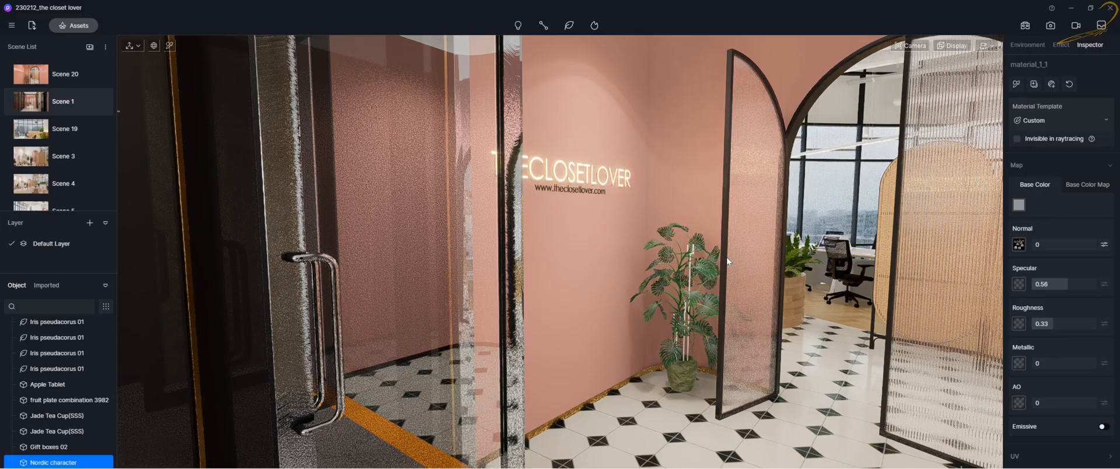
right_click_drag(780, 279, 863, 262)
scroll(802, 267, "up", 8)
scroll(786, 268, "up", 10)
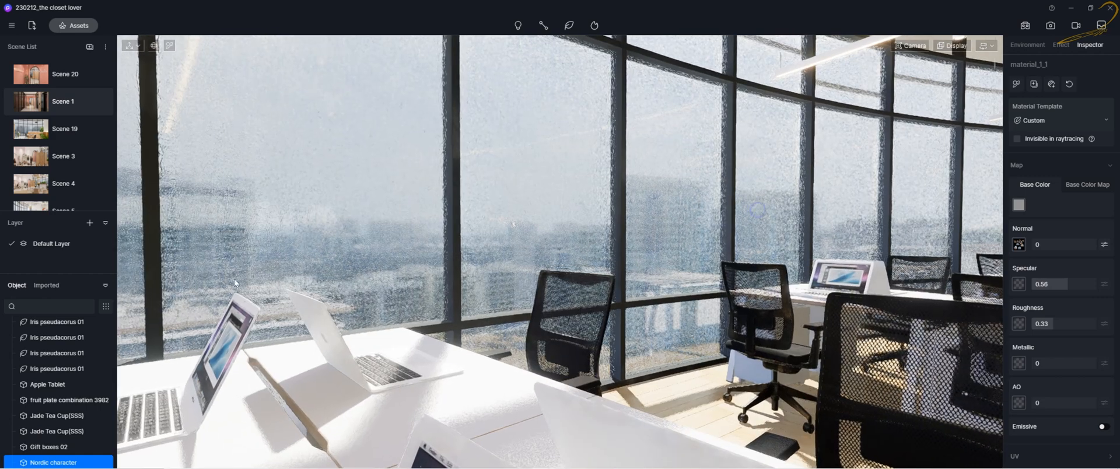
right_click_drag(234, 282, 132, 299)
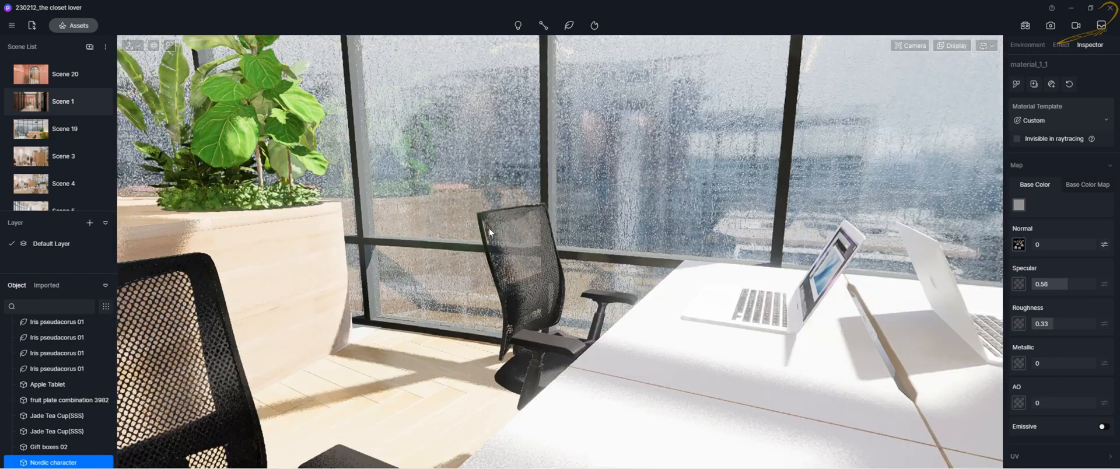
scroll(464, 243, "down", 5)
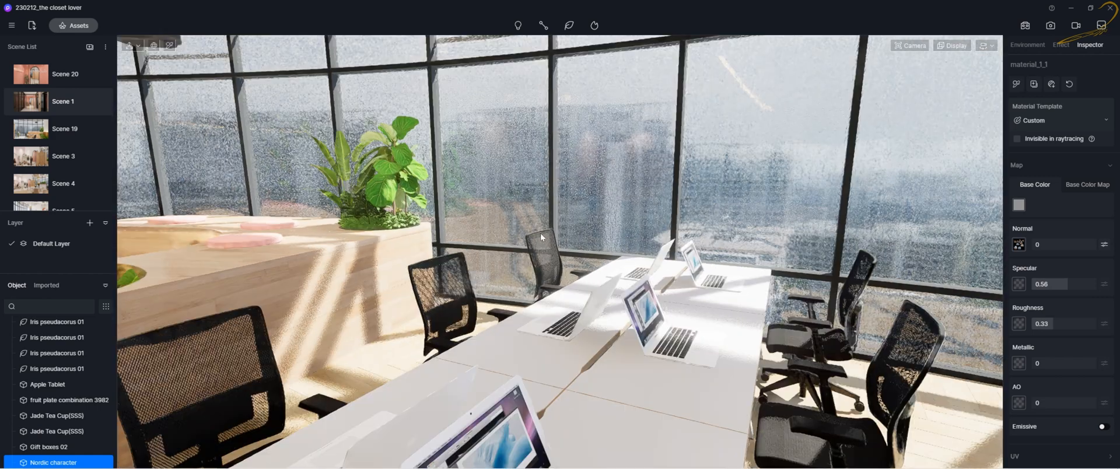
right_click_drag(442, 247, 335, 238)
scroll(335, 238, "up", 10)
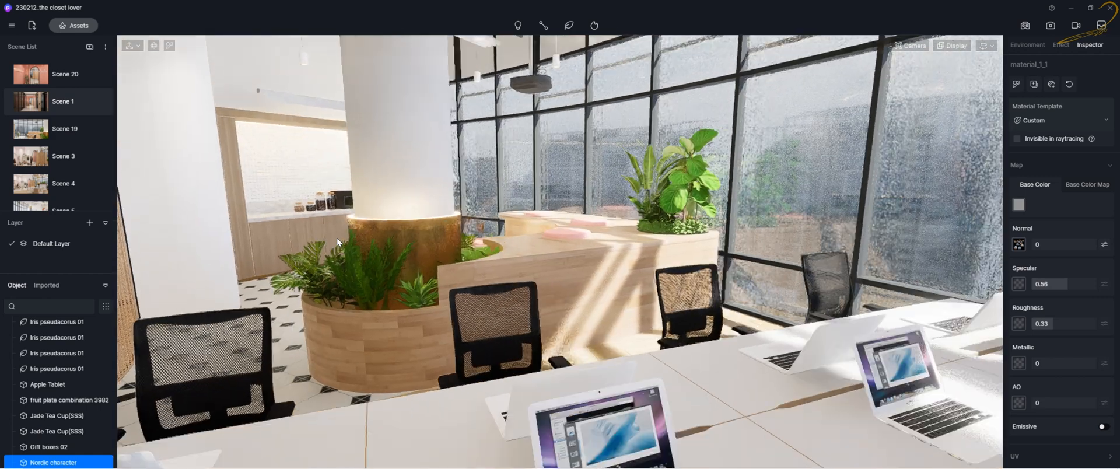
scroll(344, 245, "down", 8)
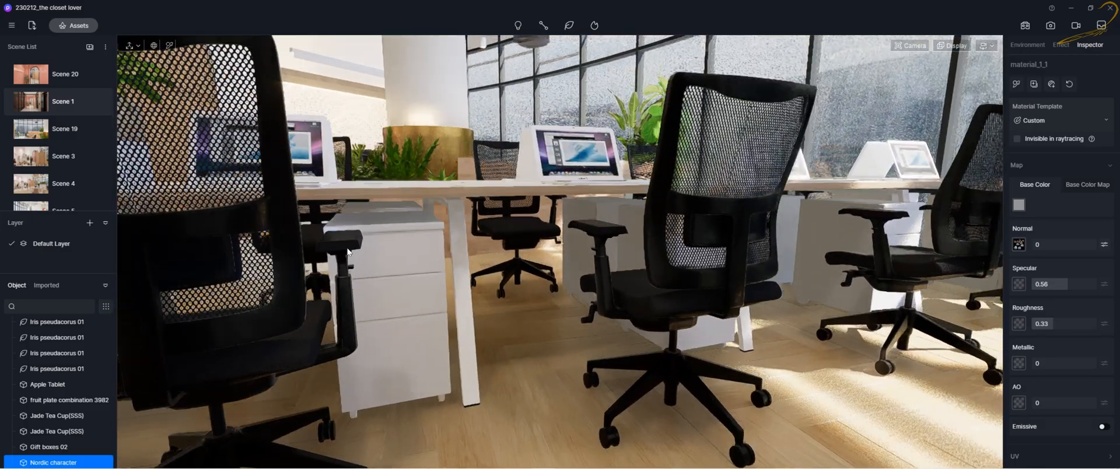
Examine the office desks, the rain-covered curved windows and the city view outside the glass facade.
key("d")
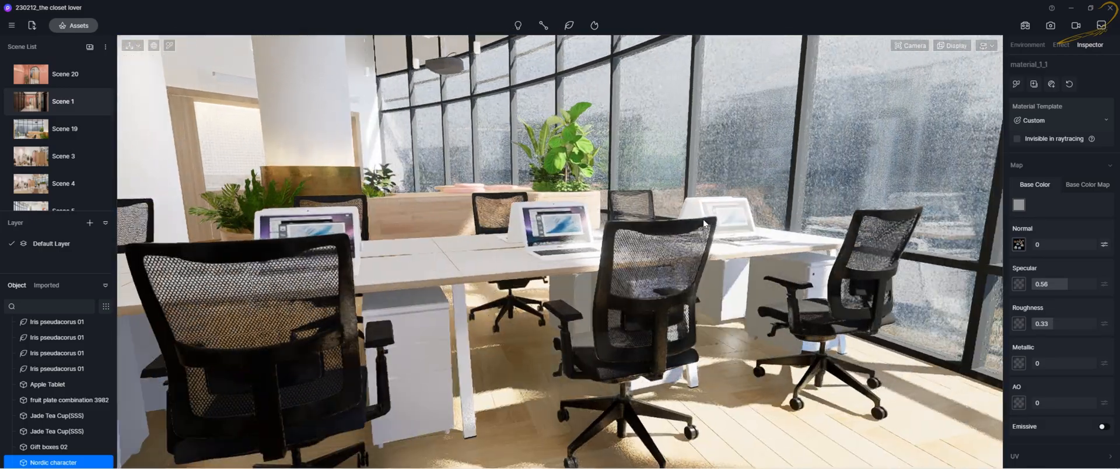
key("d")
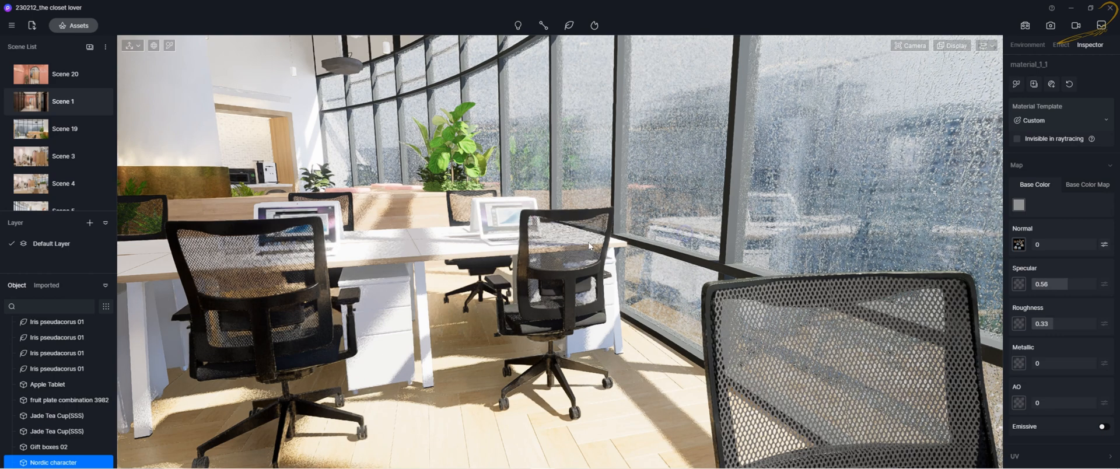
key("a")
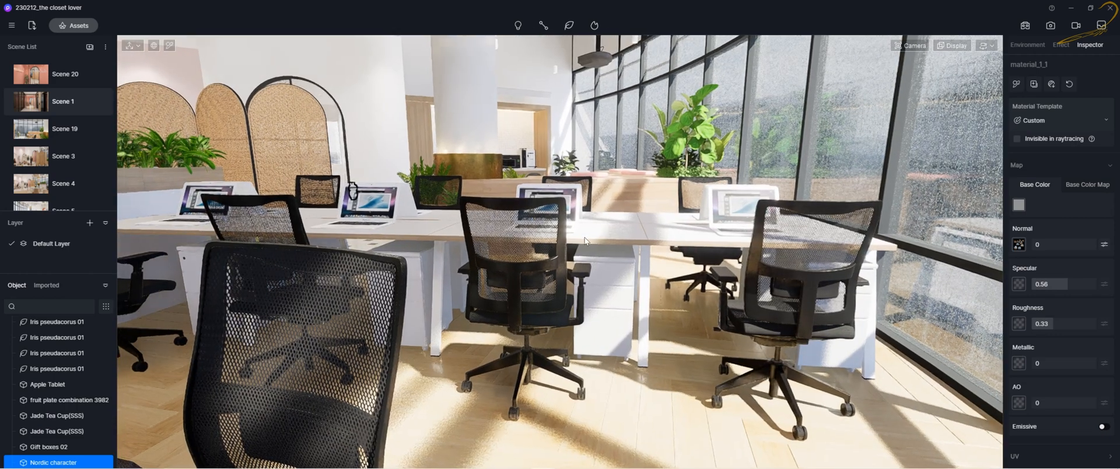
key("d")
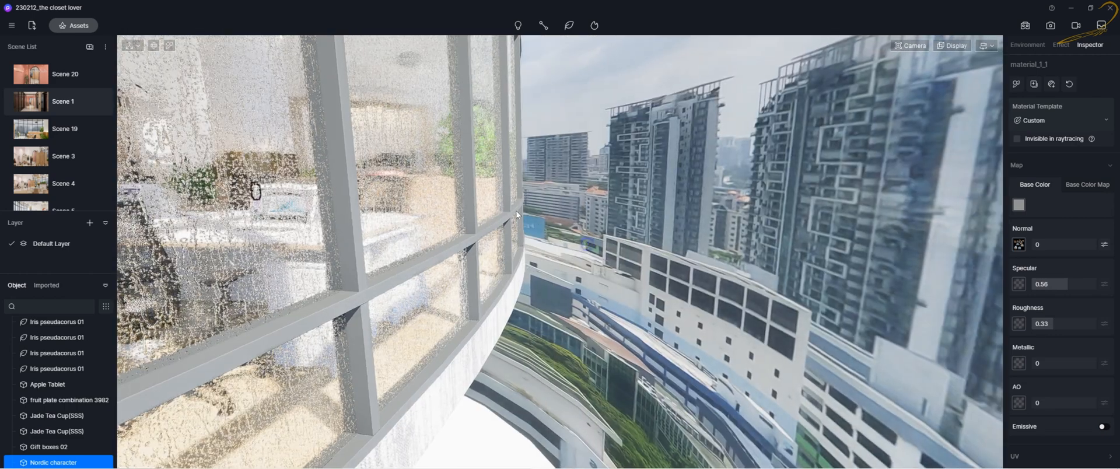
key("a")
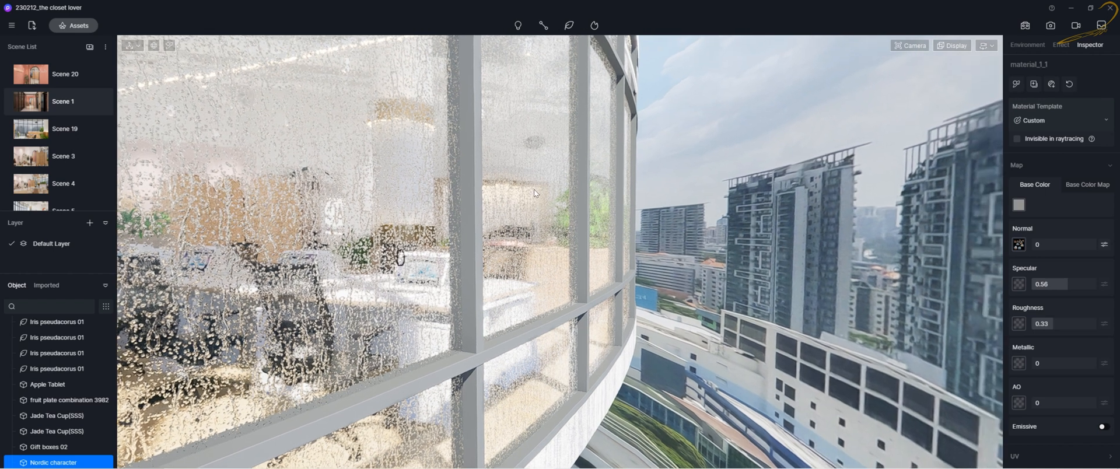
right_click_drag(535, 189, 473, 187)
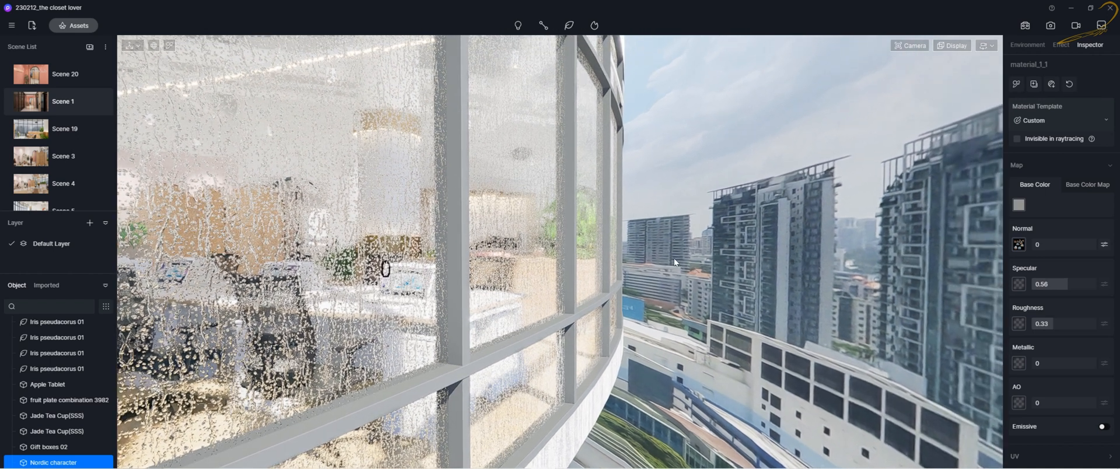
right_click_drag(945, 198, 810, 200)
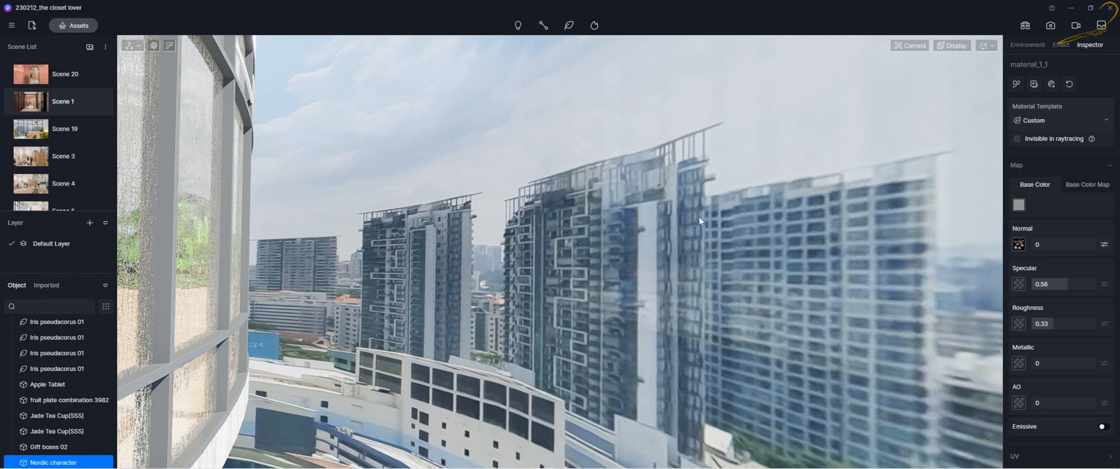
right_click_drag(700, 221, 540, 201)
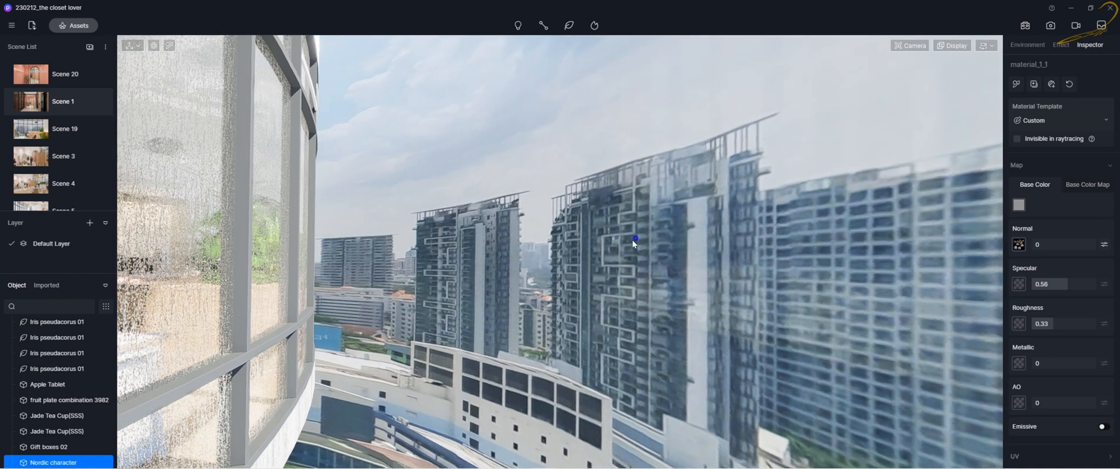
right_click_drag(632, 240, 604, 247)
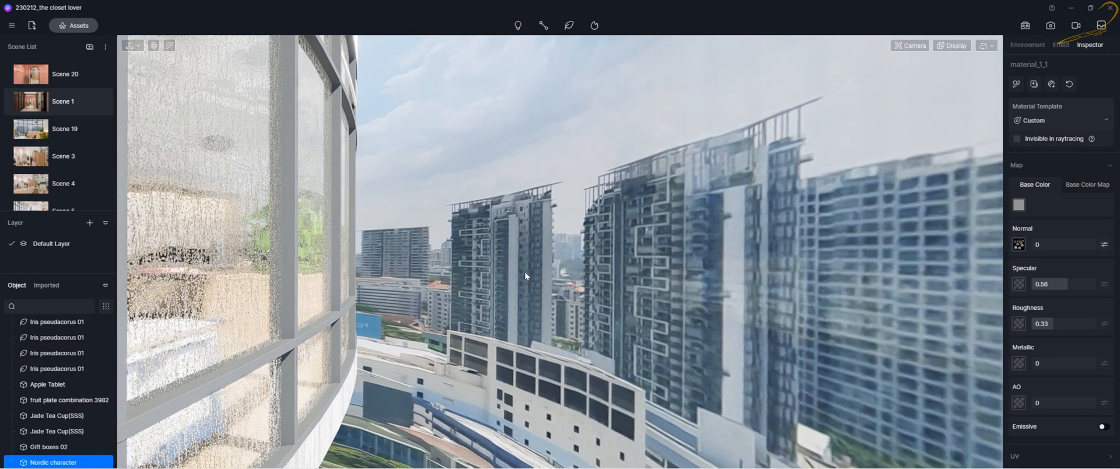
right_click_drag(408, 309, 698, 229)
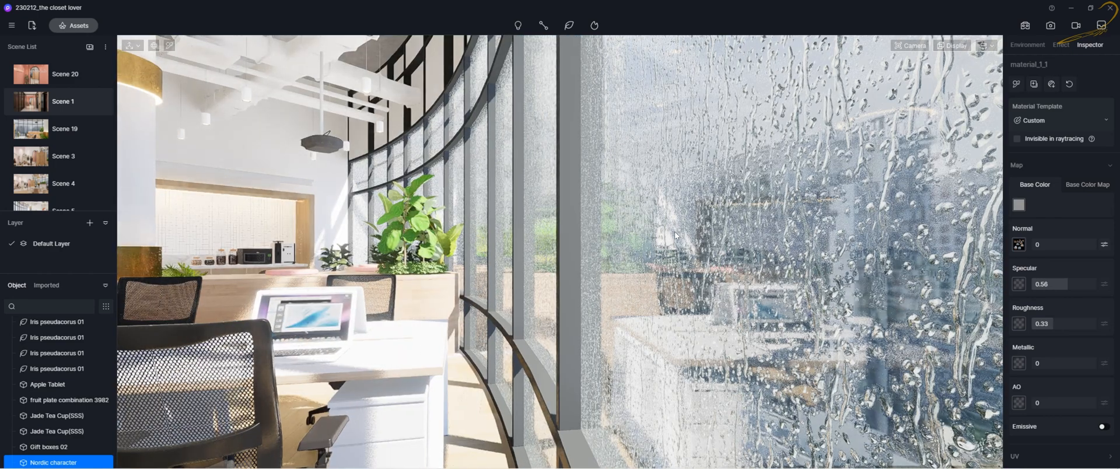
key("d")
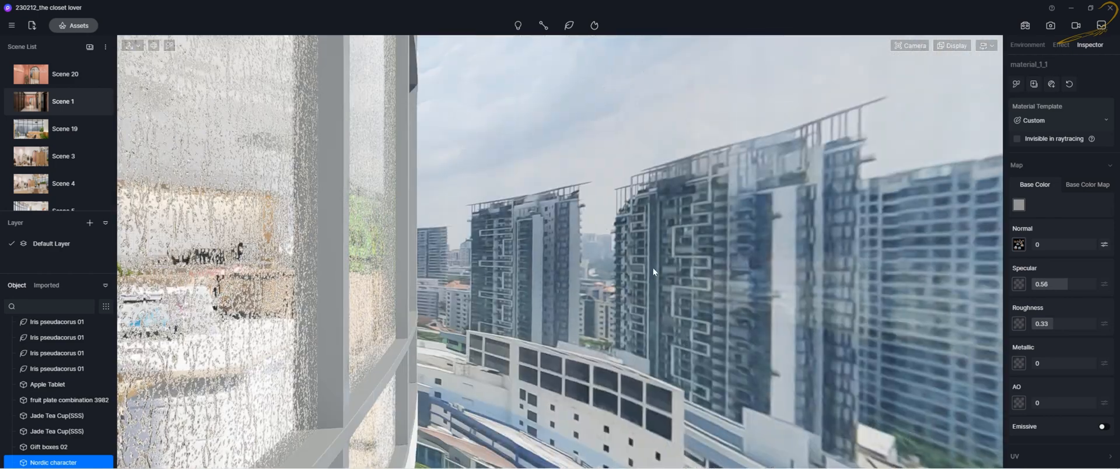
Sample the material of the city backdrop outside the curved windows.
key("s")
right_click_drag(607, 264, 635, 274)
left_click(579, 268)
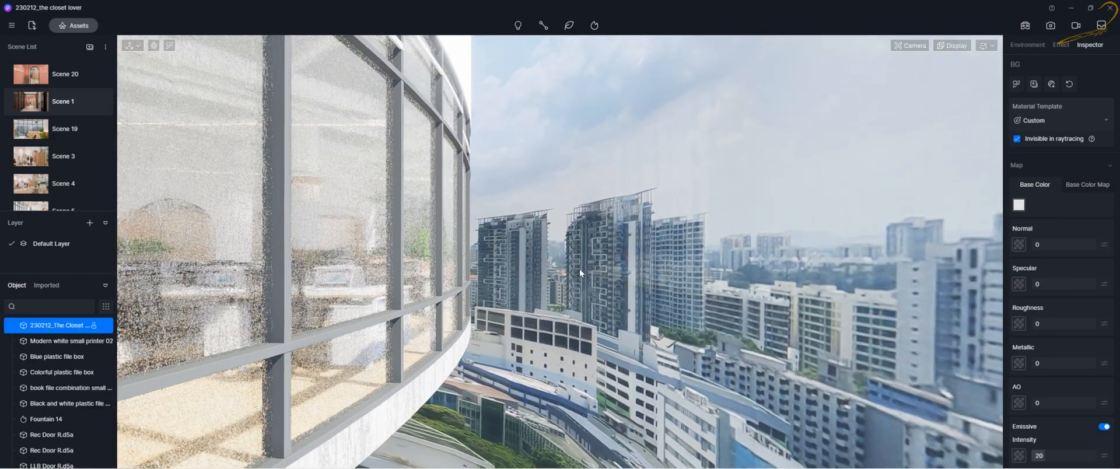
Move out beyond the building and examine the cylindrical city backdrop from outside.
key("w")
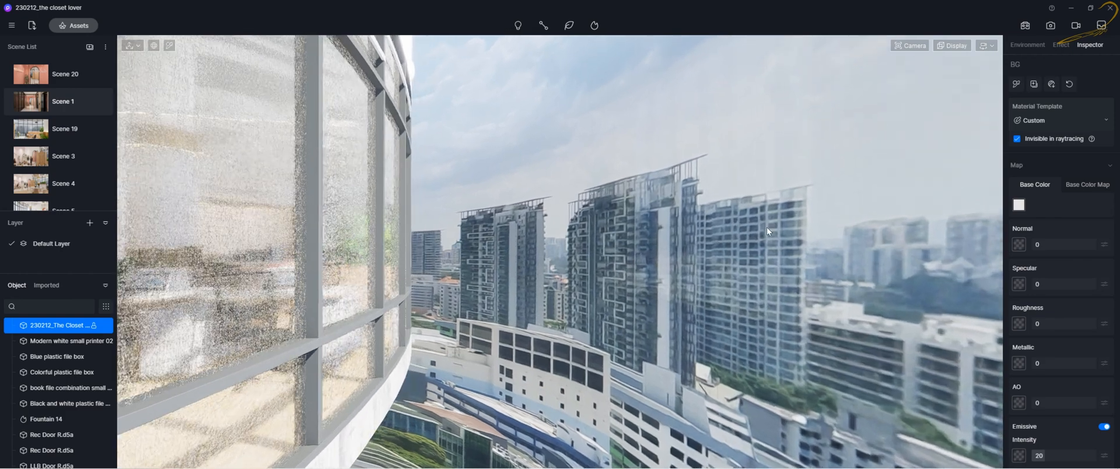
key("a")
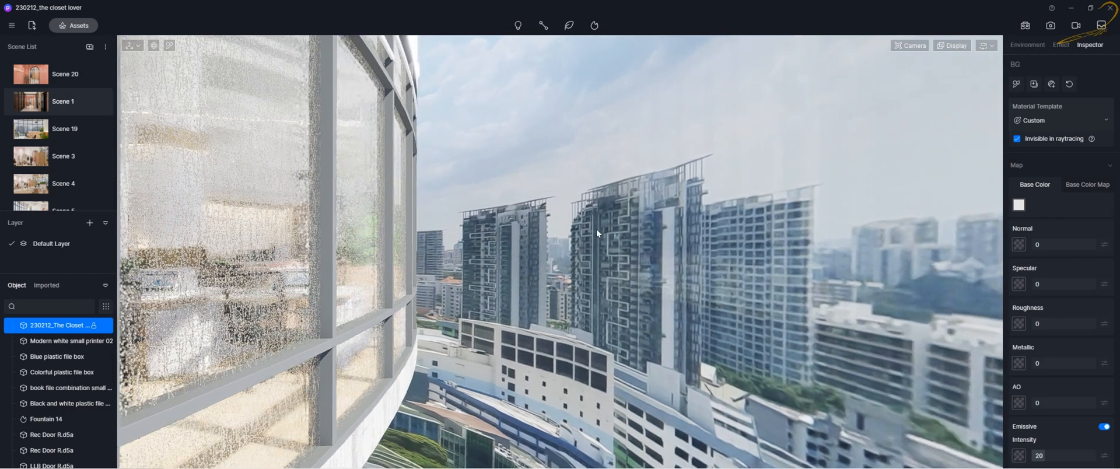
key("e")
key("s")
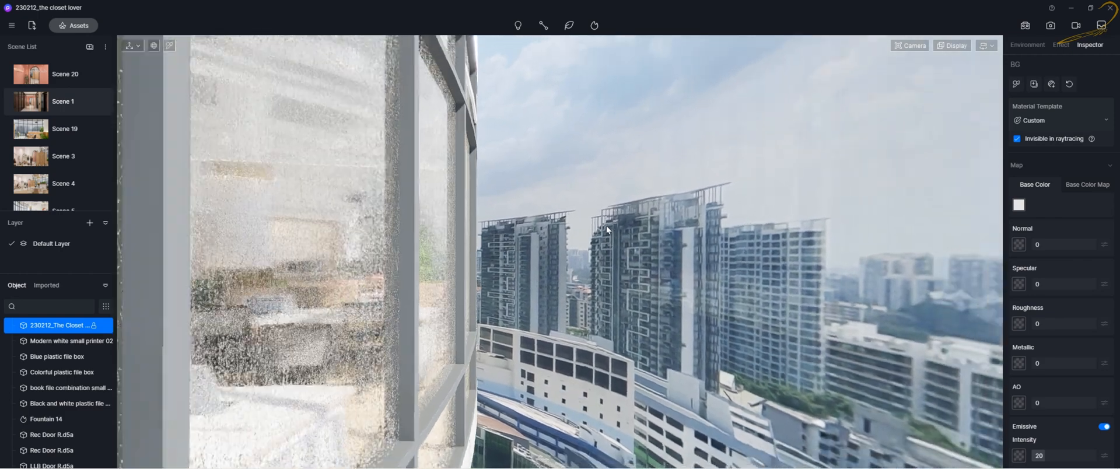
key("e")
key("e")
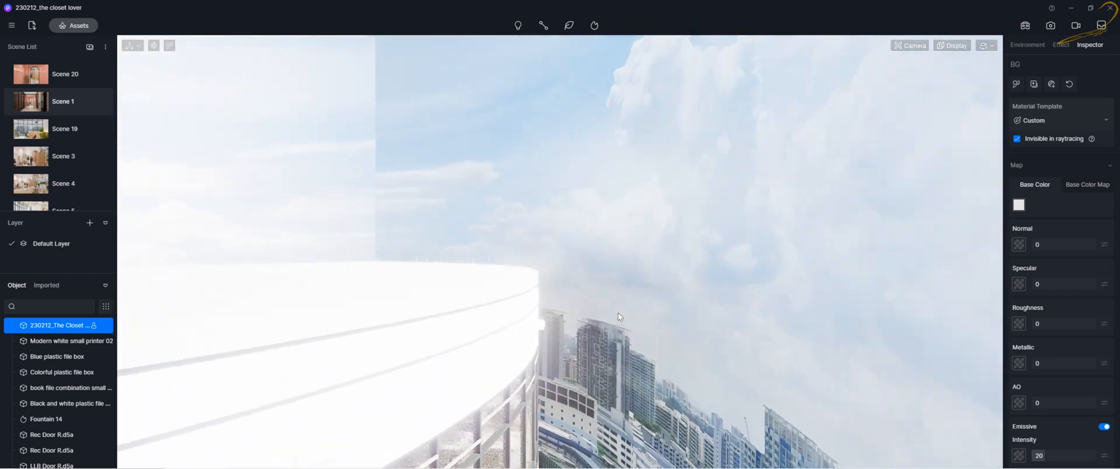
scroll(639, 285, "down", 5)
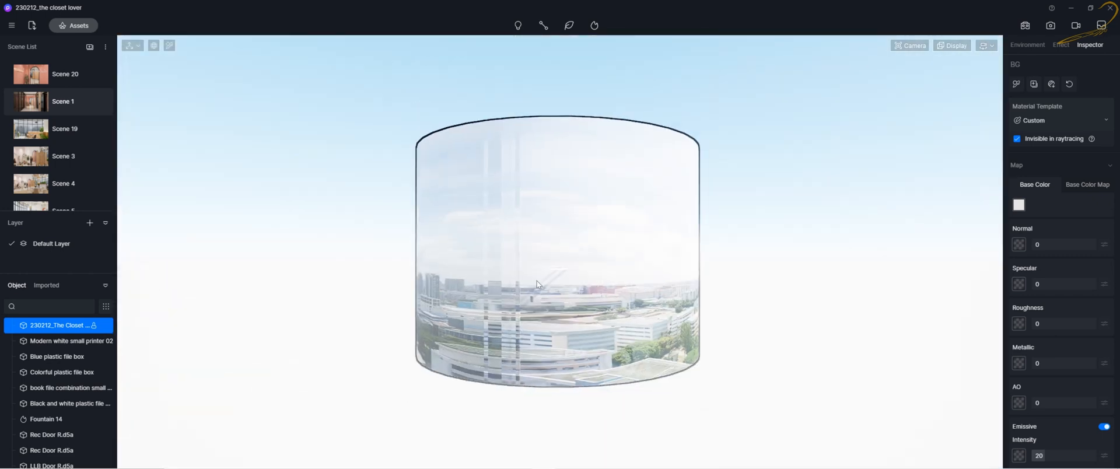
right_click_drag(531, 273, 617, 273)
key("w")
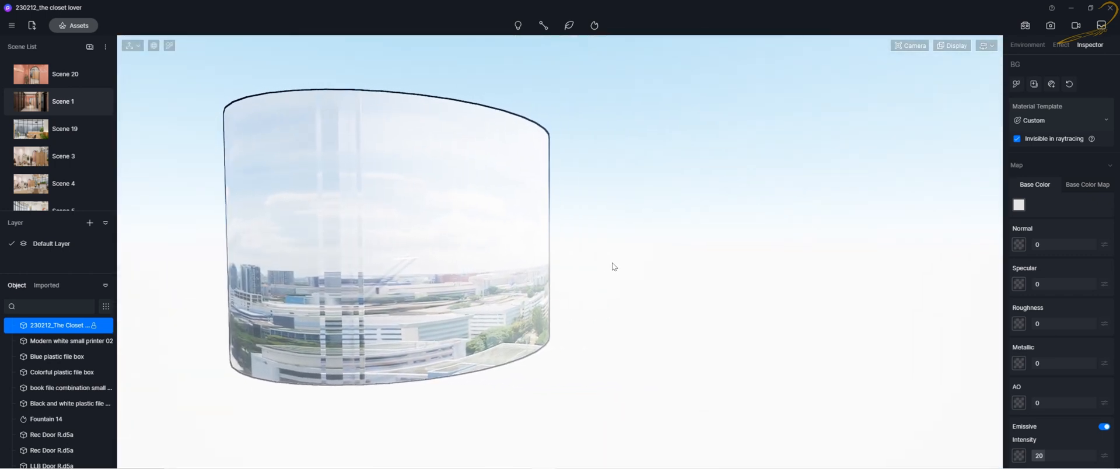
right_click_drag(620, 178, 540, 260)
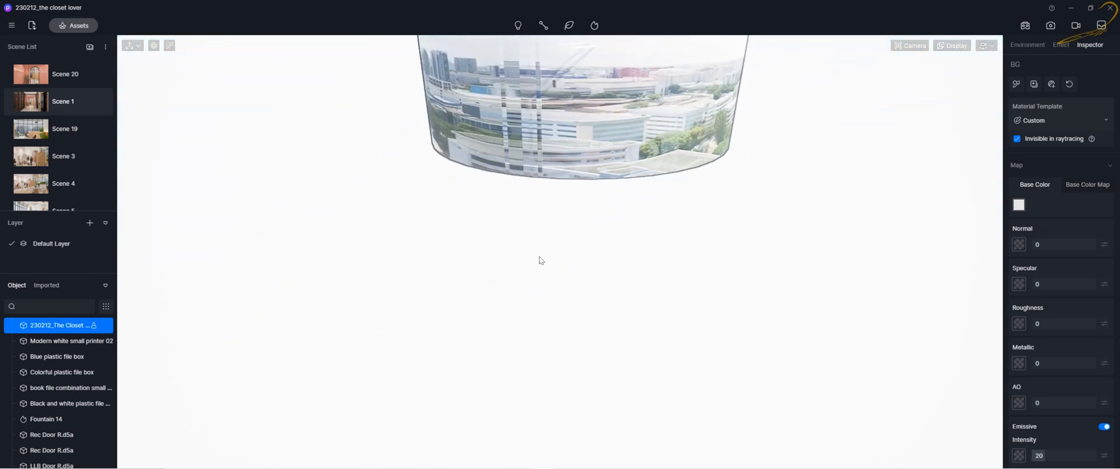
Return to the office through Scene 5 and sample the city backdrop's material again outside the windows.
scroll(583, 264, "down", 10)
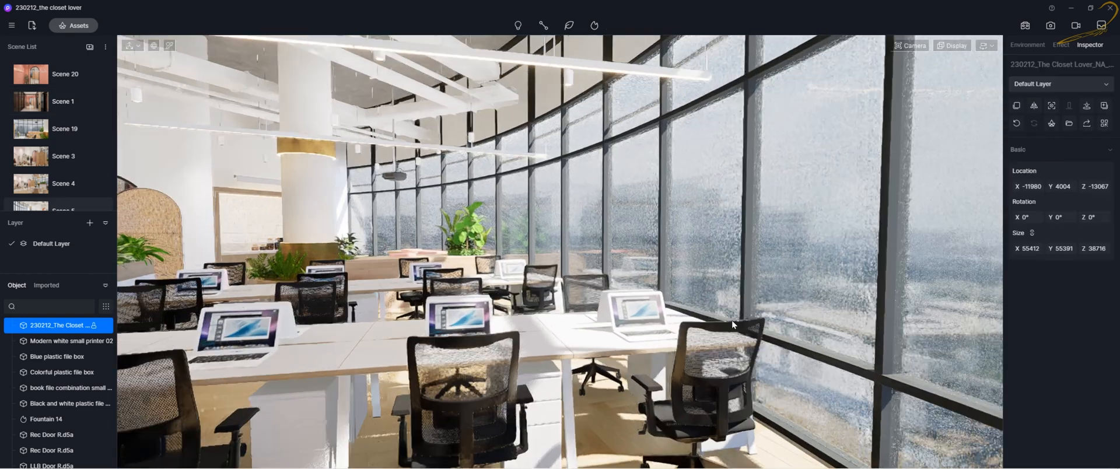
key("w")
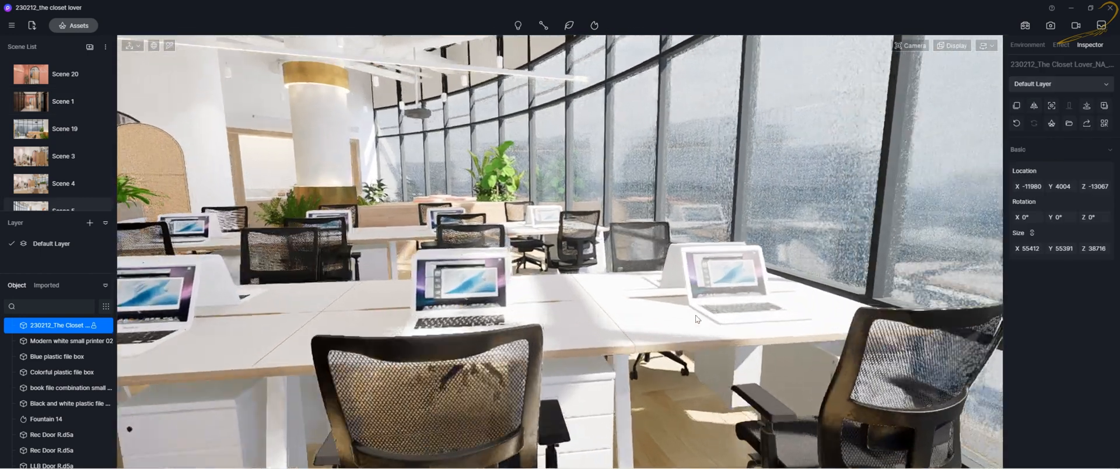
key("w")
right_click_drag(698, 319, 833, 304)
key("s")
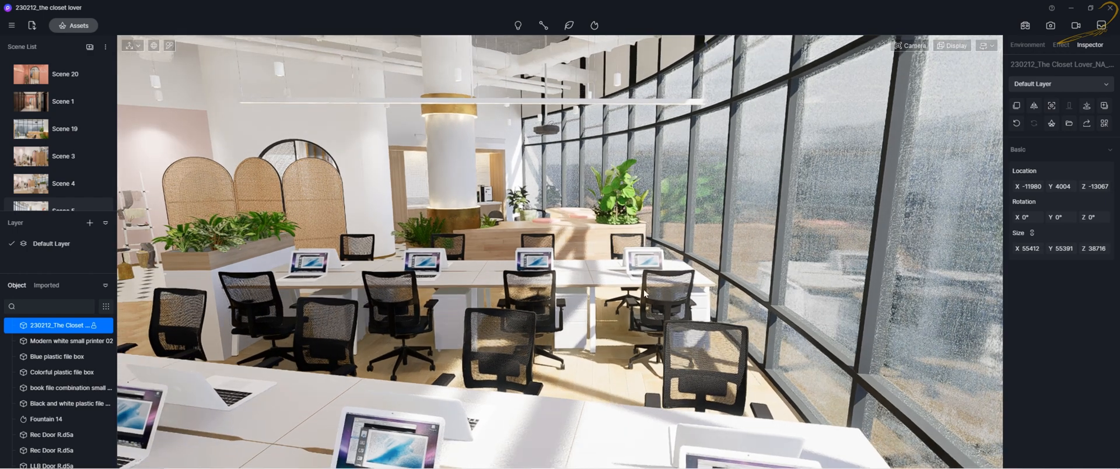
right_click_drag(581, 290, 823, 166)
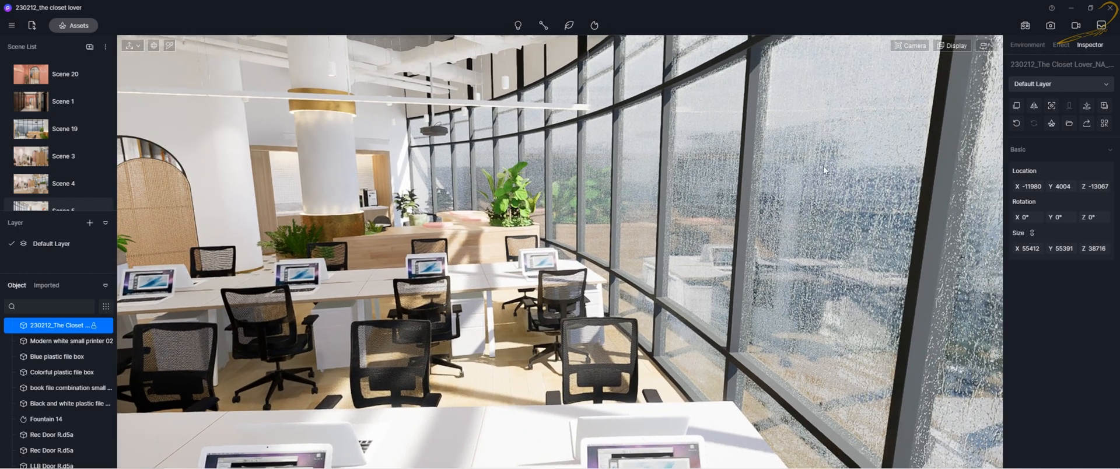
scroll(782, 195, "up", 5)
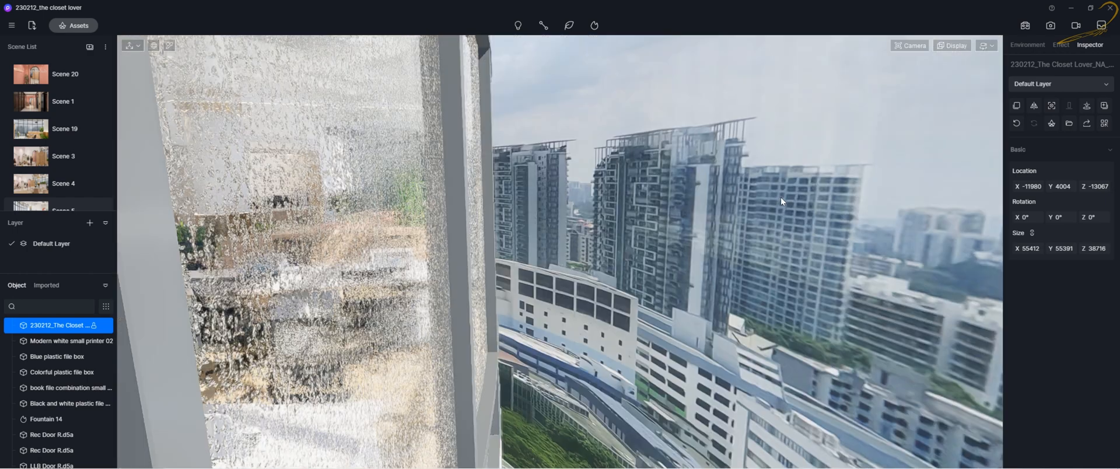
left_click(780, 197)
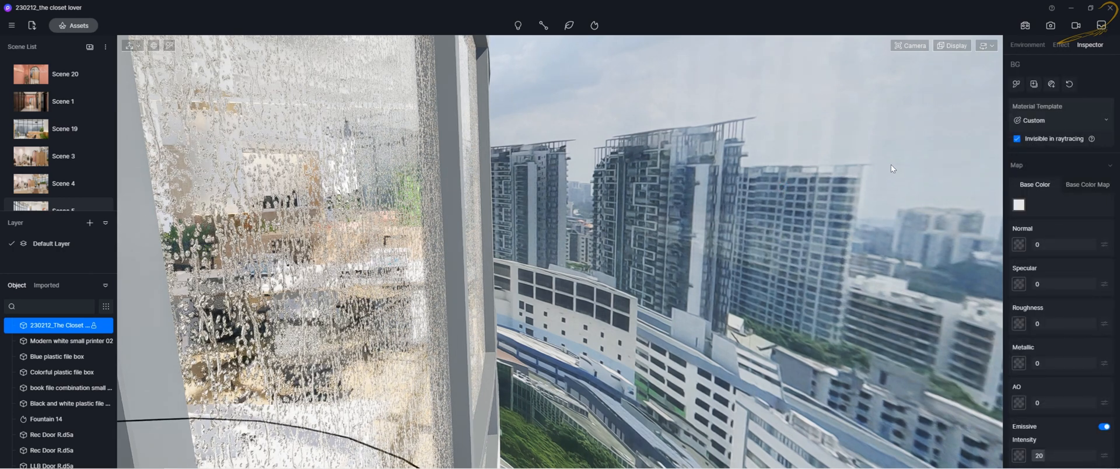
Try the backdrop material with Invisible in raytracing off, check the office lighting, and turn the option back on.
scroll(890, 165, "down", 5)
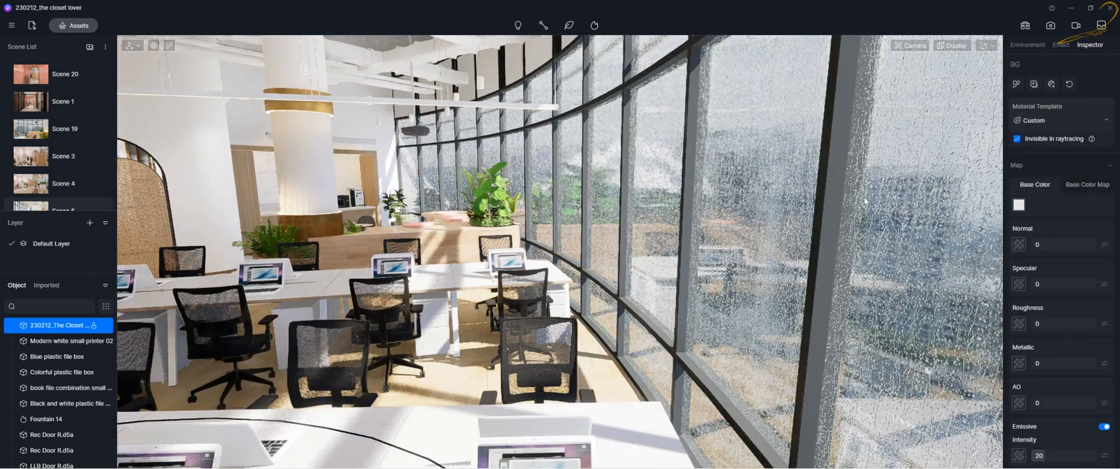
left_click(1017, 138)
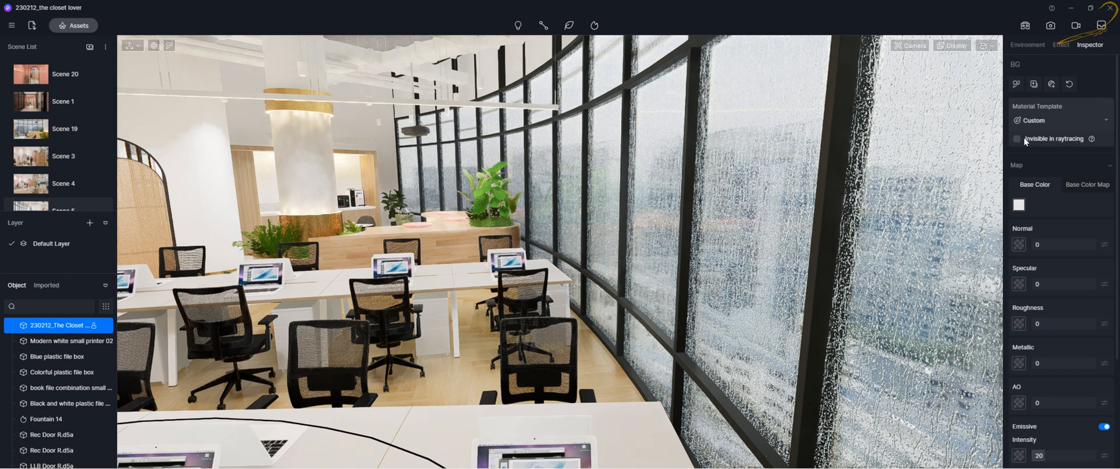
right_click_drag(814, 229, 776, 206)
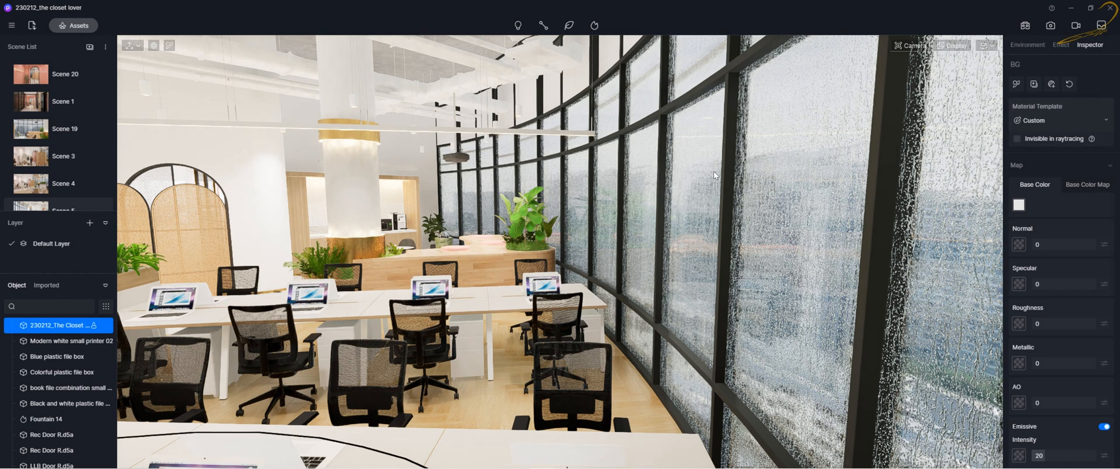
scroll(674, 337, "up", 3)
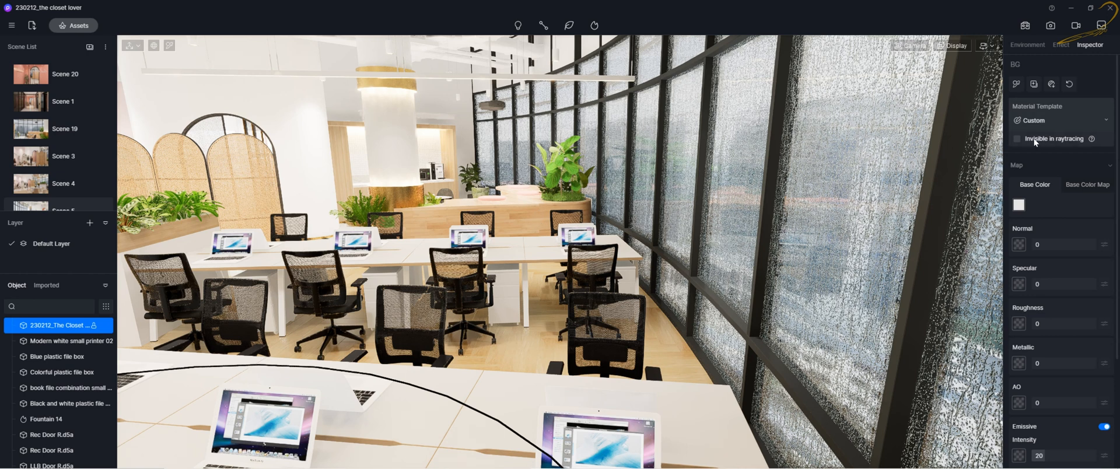
left_click(1016, 139)
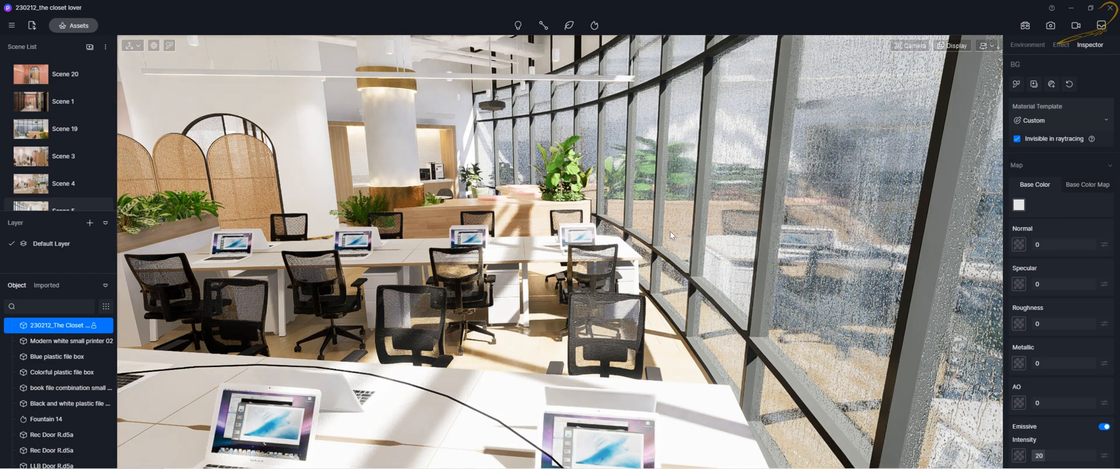
Examine the city backdrop outside and the sunlit rain-covered windows from within the office.
key("d")
right_click_drag(677, 230, 785, 117)
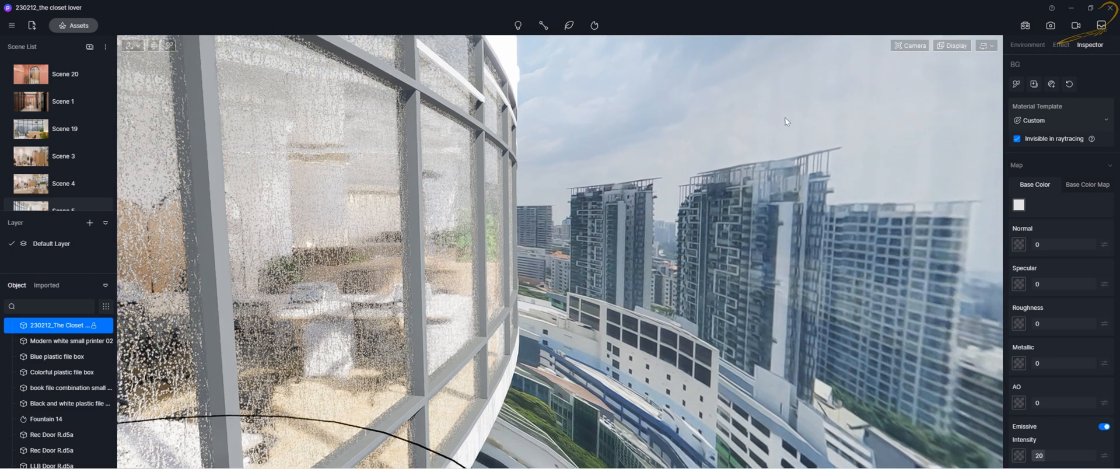
key("d")
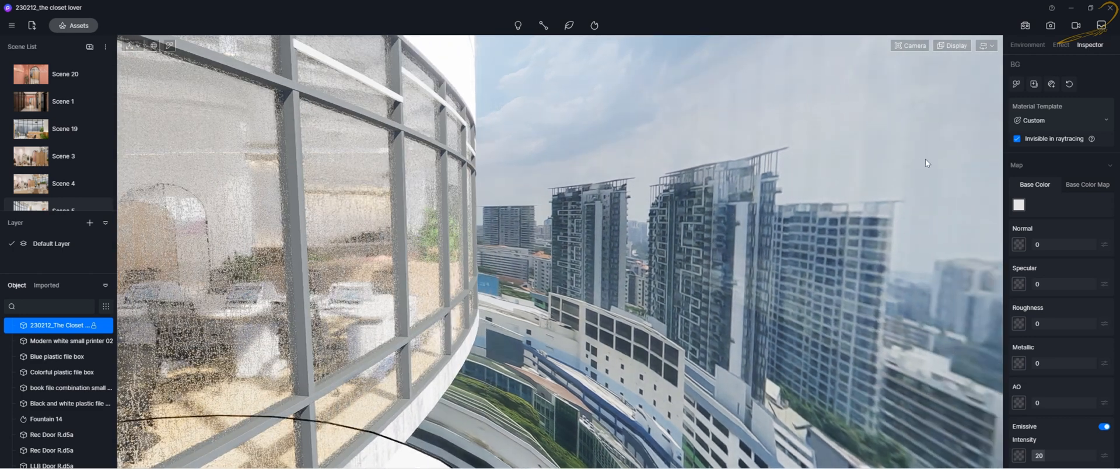
key("d")
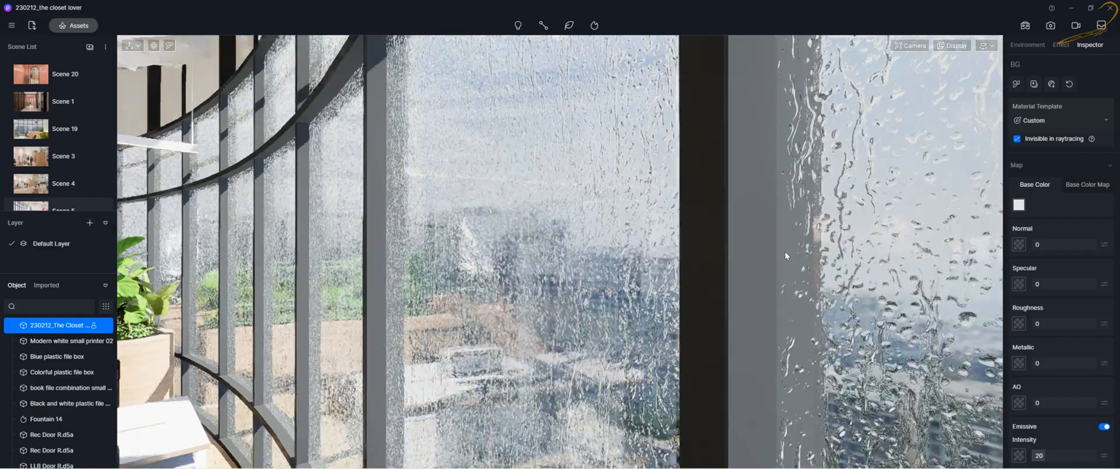
scroll(785, 251, "down", 5)
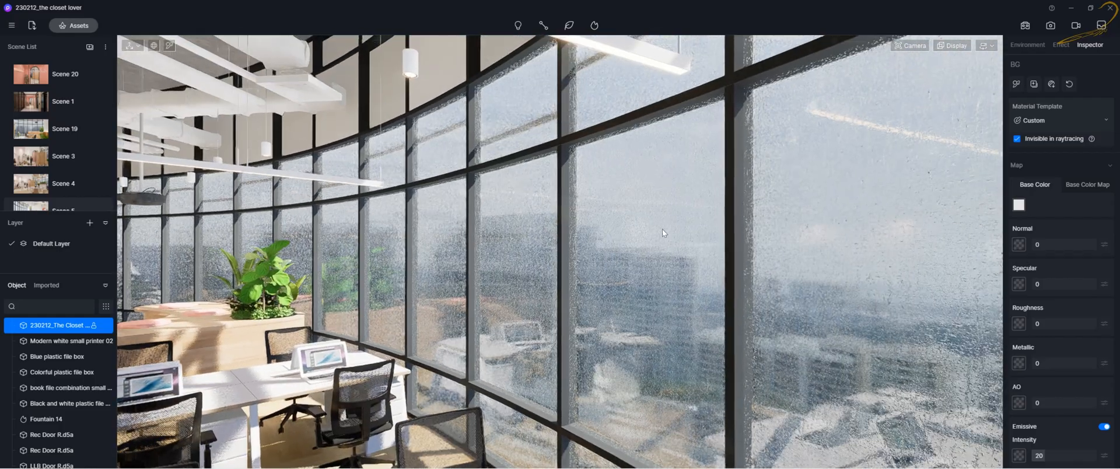
middle_click_drag(642, 246, 674, 245)
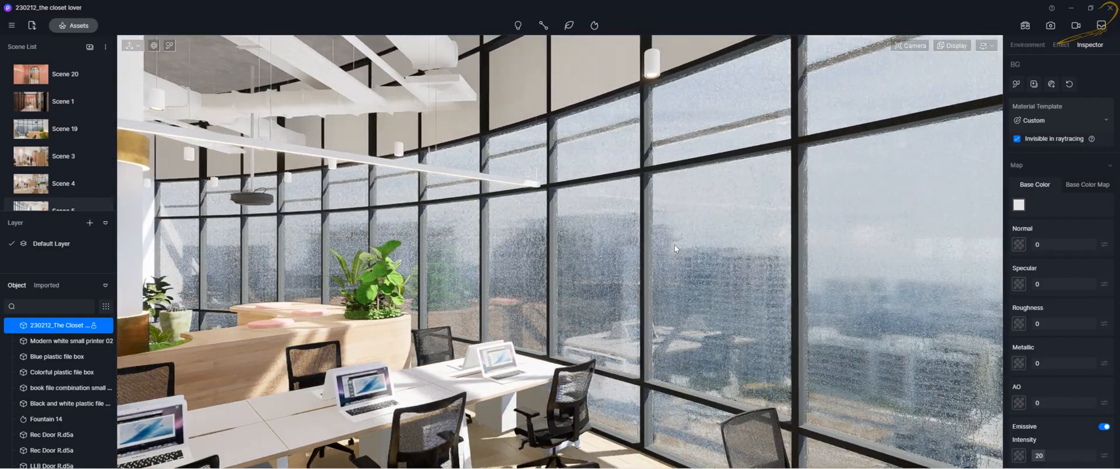
Examine the rain-covered windows, the city backdrop outside, and the sunlit office interior from several viewpoints.
right_click_drag(602, 264, 539, 236)
scroll(734, 218, "up", 3)
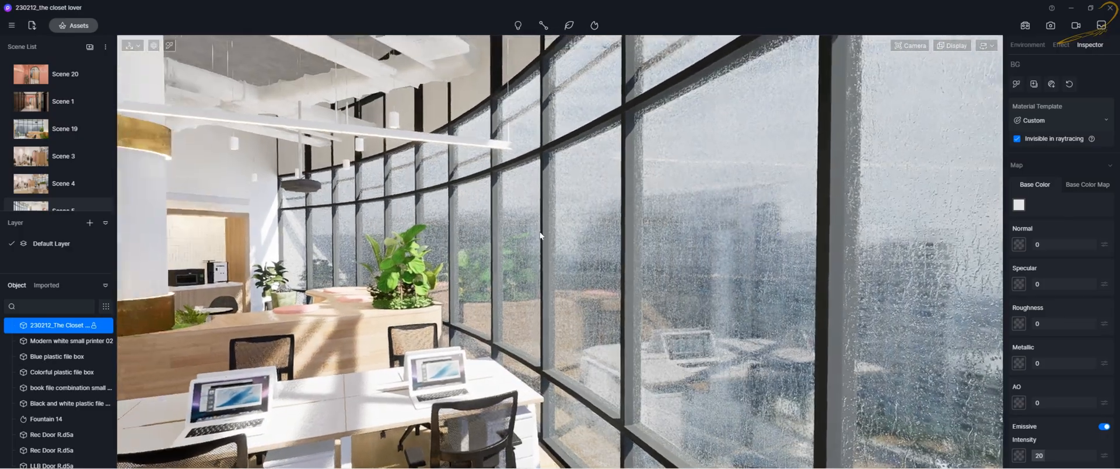
key("d")
right_click_drag(733, 235, 561, 254)
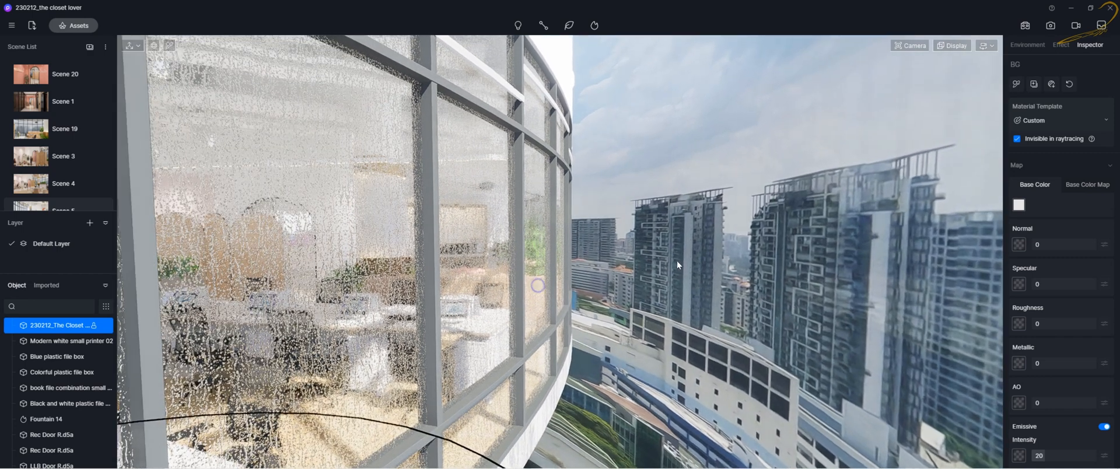
key("d")
right_click_drag(741, 181, 784, 217)
key("a")
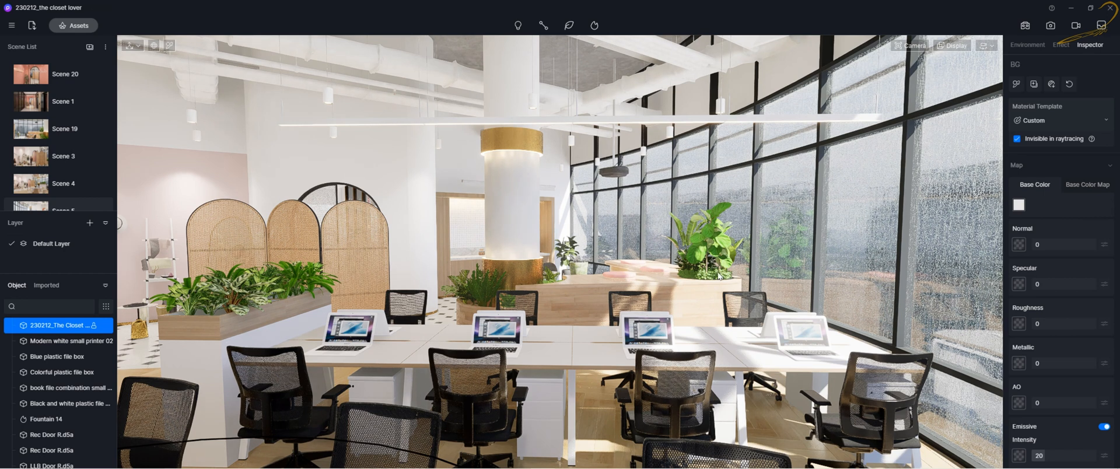
scroll(721, 273, "up", 5)
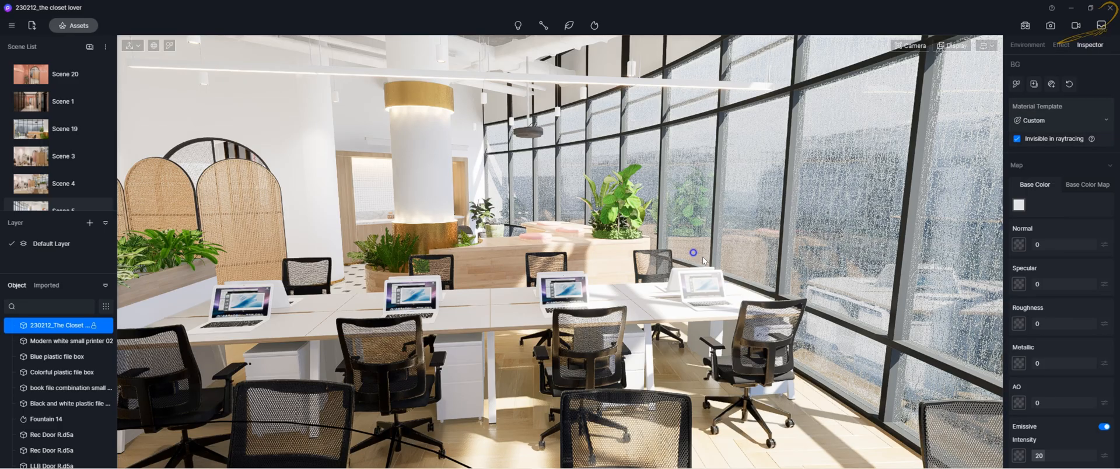
mouse_move(702, 257)
middle_mouse_down()
mouse_move(804, 254)
mouse_move(968, 192)
middle_mouse_up()
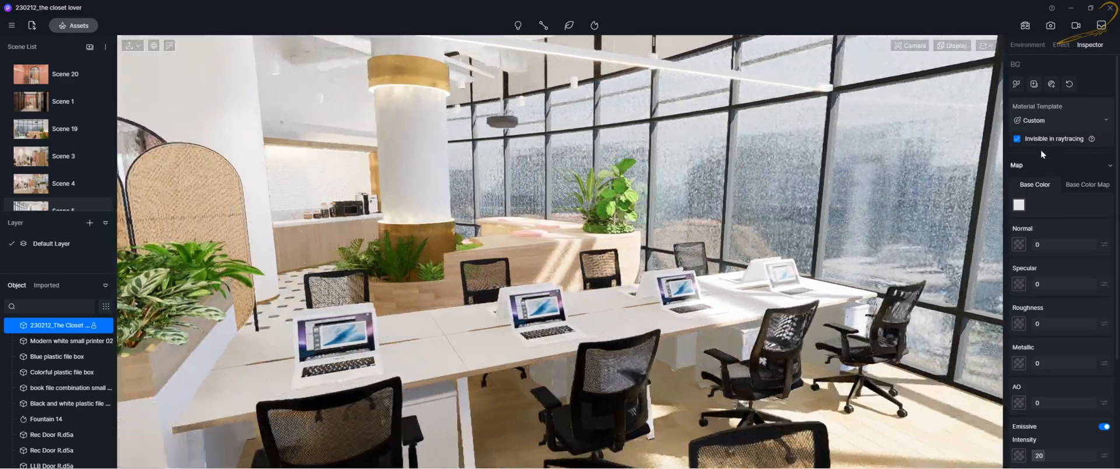
middle_click_drag(1042, 154, 94, 208)
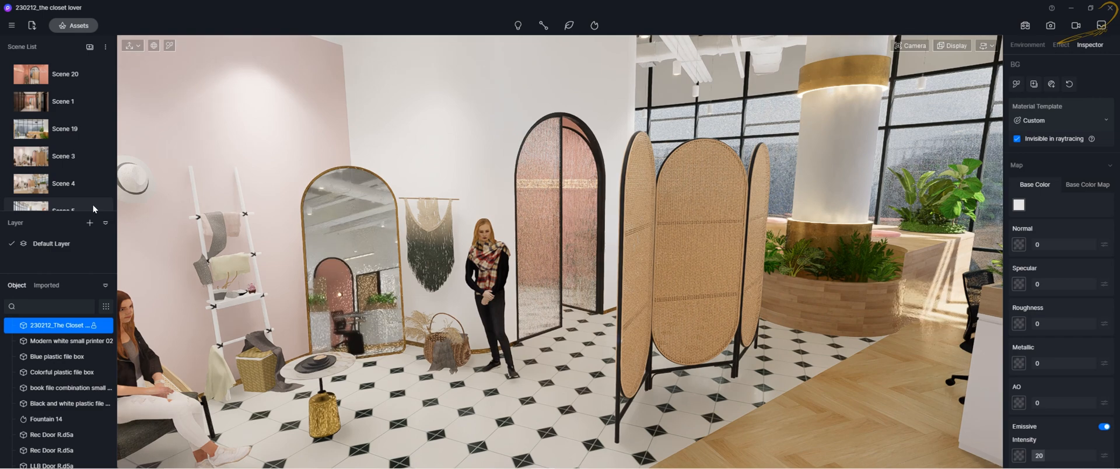
Go to Scene 1 and bring up the Map settings of the backdrop material.
left_click(63, 101)
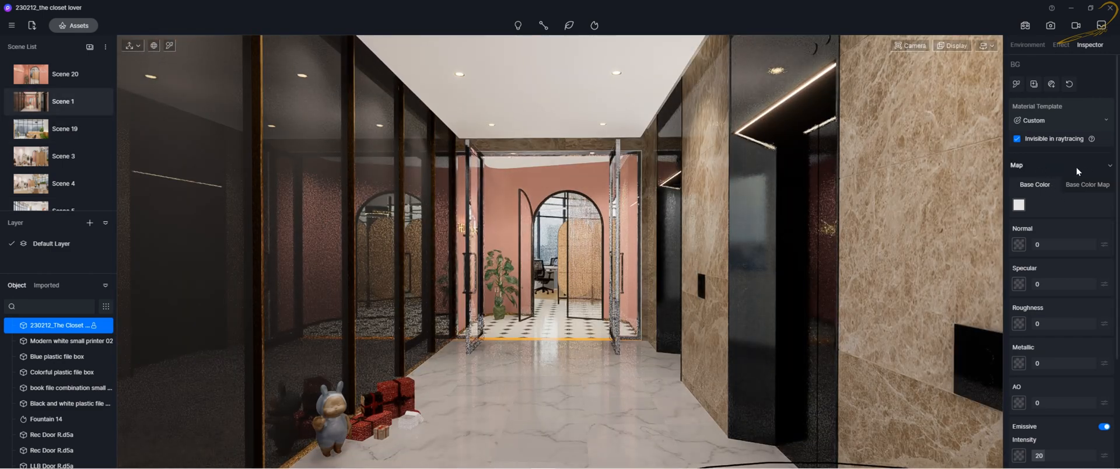
left_click(1094, 169)
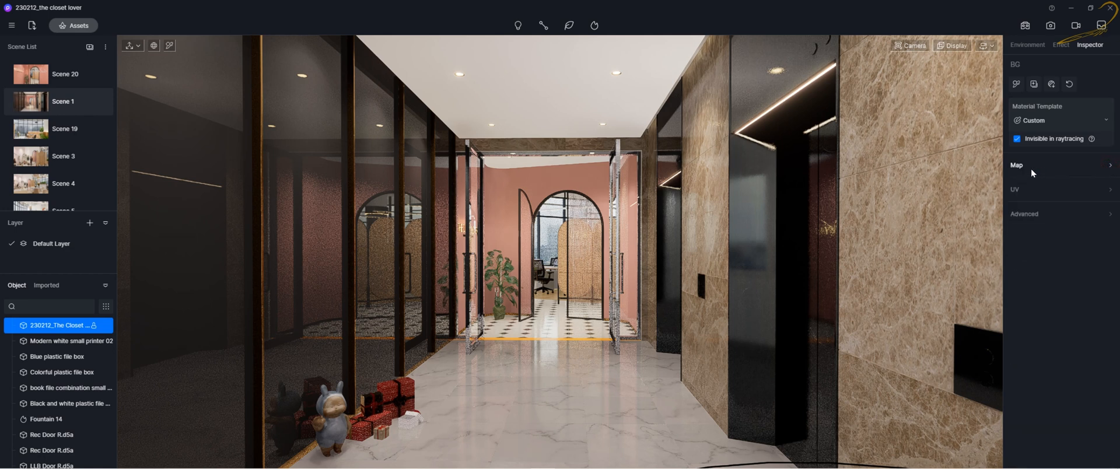
left_click(1035, 165)
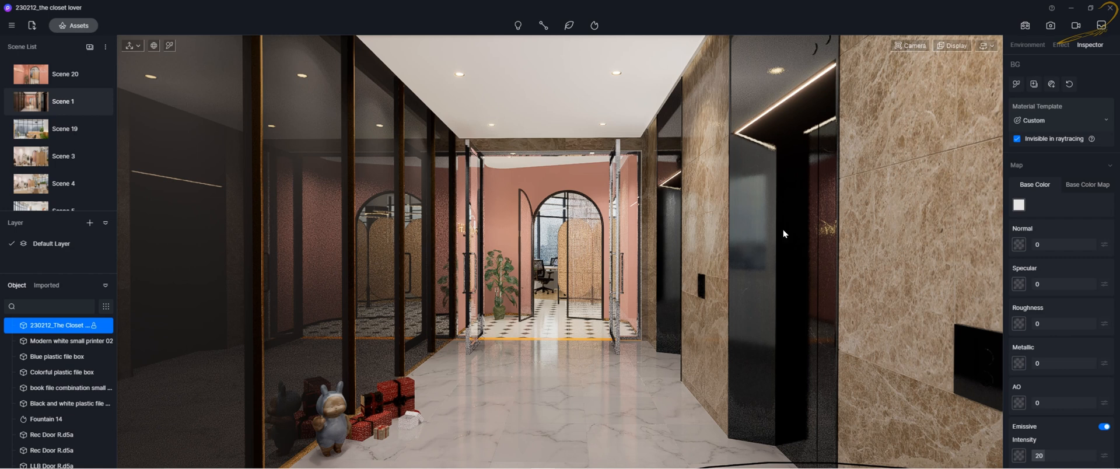
scroll(1076, 197, "down", 1)
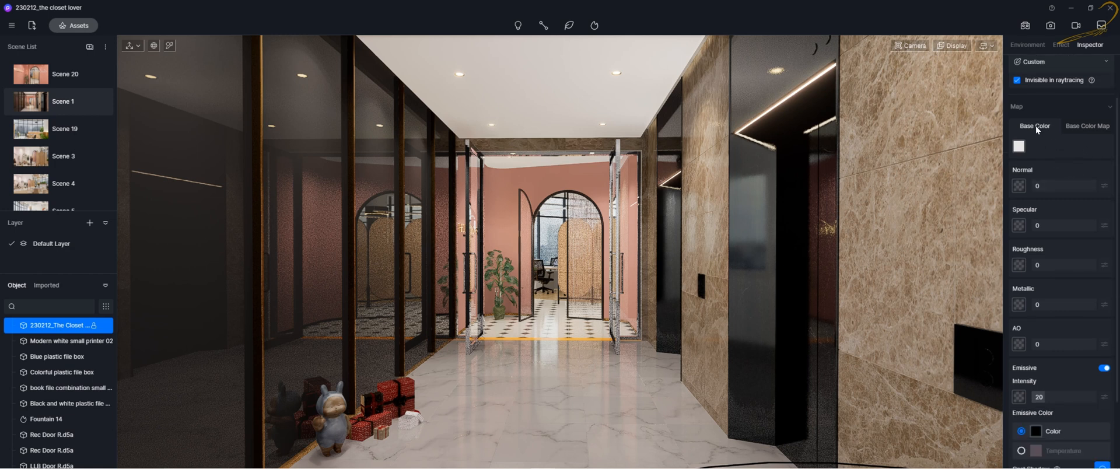
Compare the backdrop material's Base Color and Base Color Map options and review its remaining map parameters.
left_click(1079, 125)
left_click(1071, 127)
left_click(1027, 127)
left_click(1078, 128)
left_click(1030, 130)
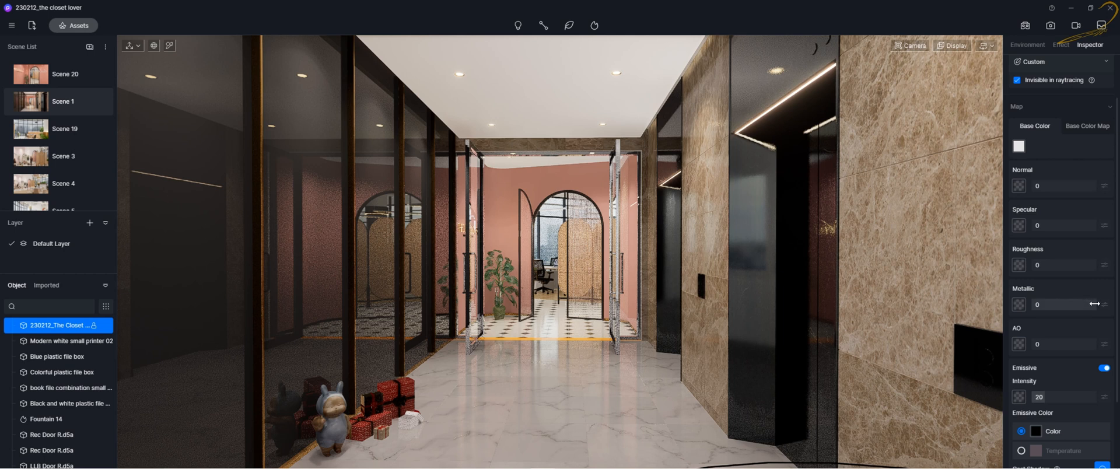
scroll(1070, 315, "up", 1)
scroll(1070, 315, "up", 1)
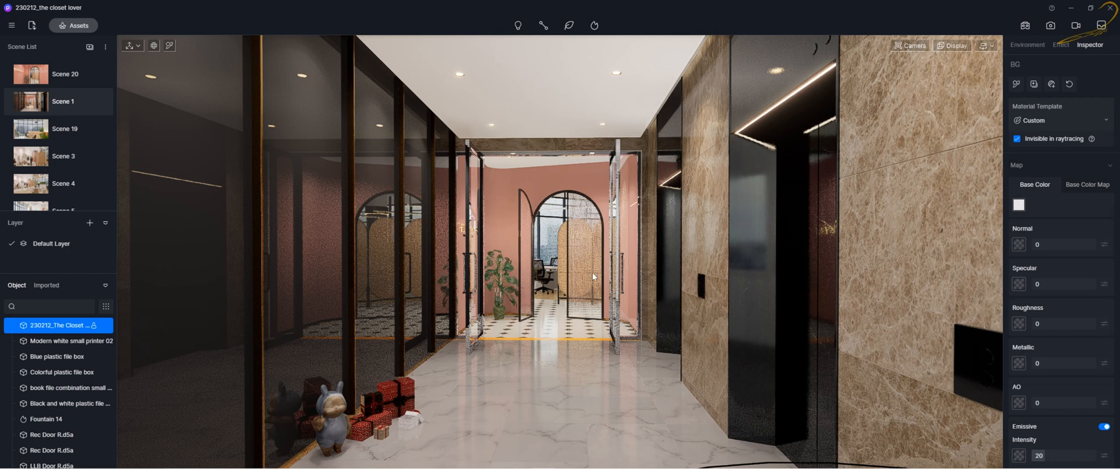
Select the brown marble wall's material and inspect its Base Color Map and base color swatch.
left_click(715, 169)
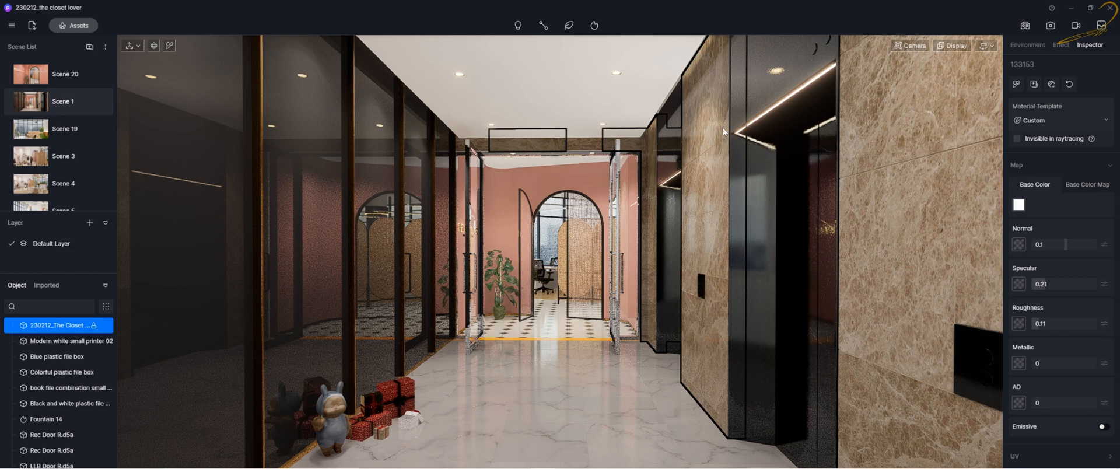
left_click(1019, 204)
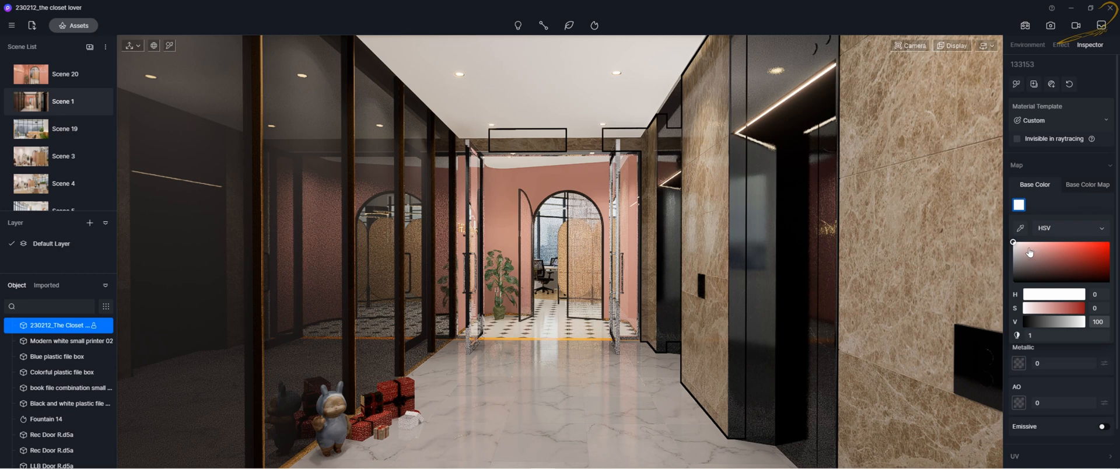
left_click(1086, 184)
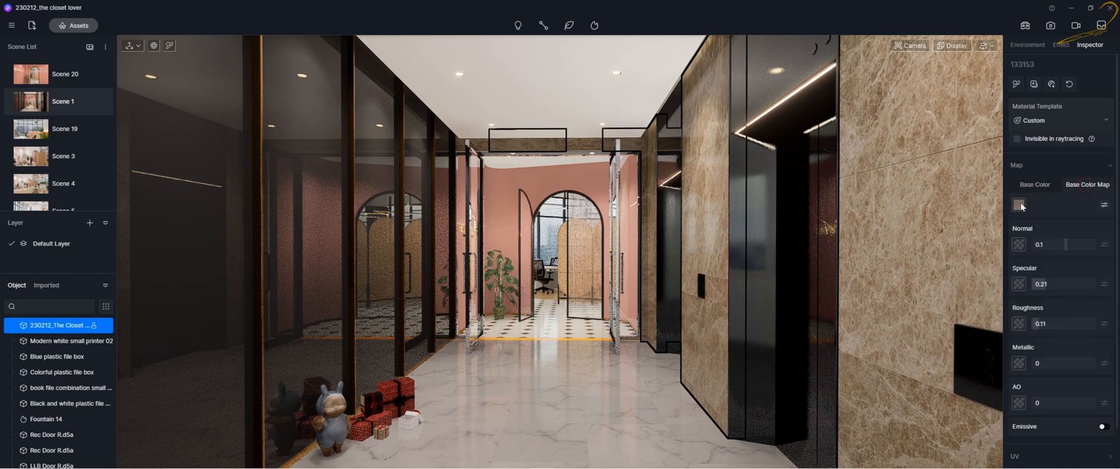
left_click(1034, 184)
left_click(1019, 205)
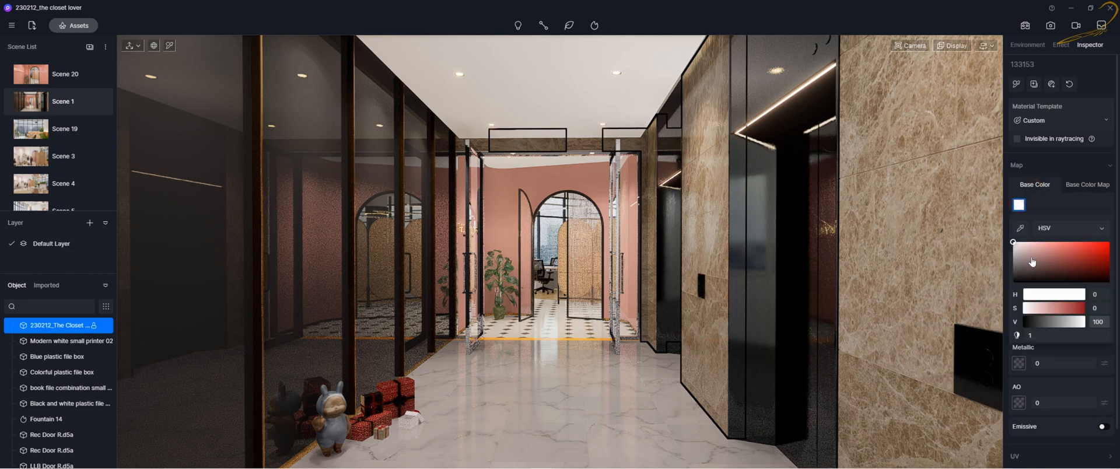
Try tinting the marble wall salmon pink through its base color, with hue 0 and saturation 31, and check its Base Color Map.
left_click(1014, 245)
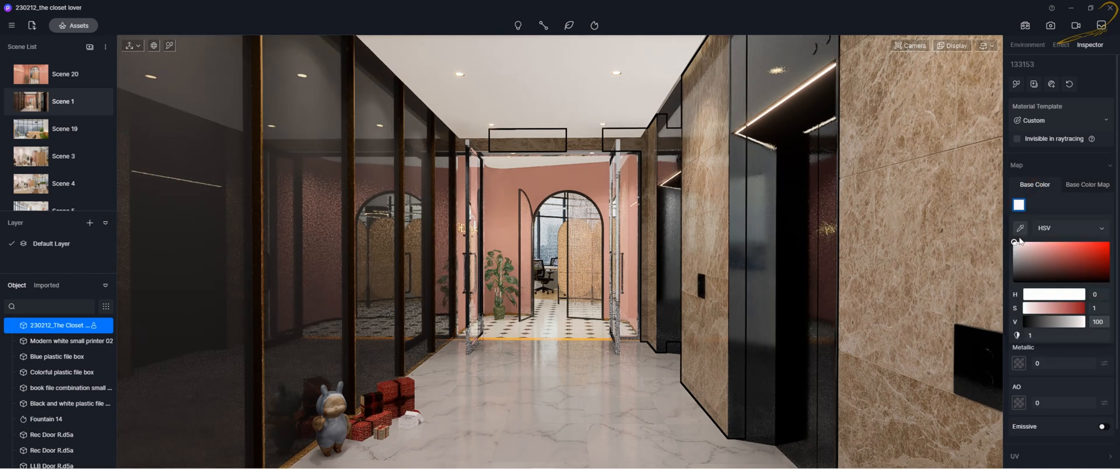
left_click(1014, 242)
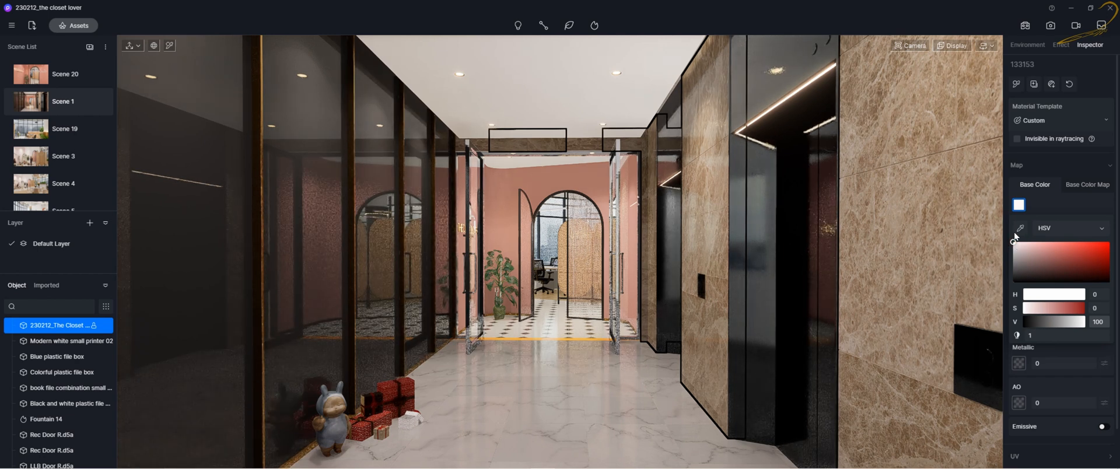
left_click(1016, 261)
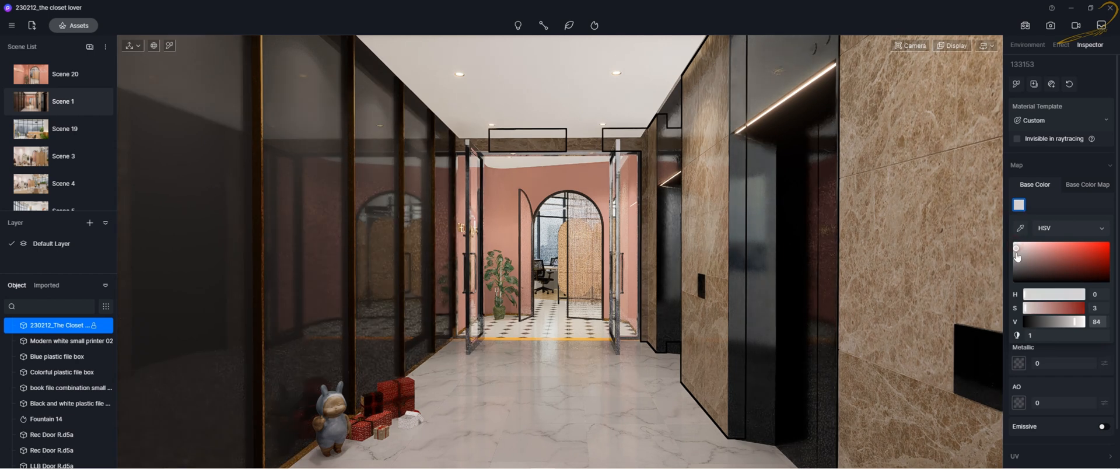
left_click_drag(1016, 264, 1044, 251)
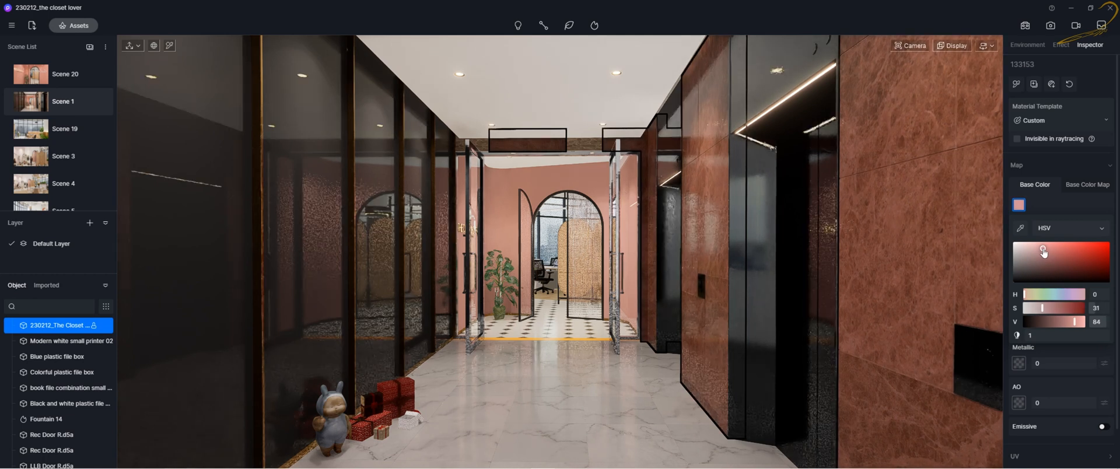
left_click(1080, 182)
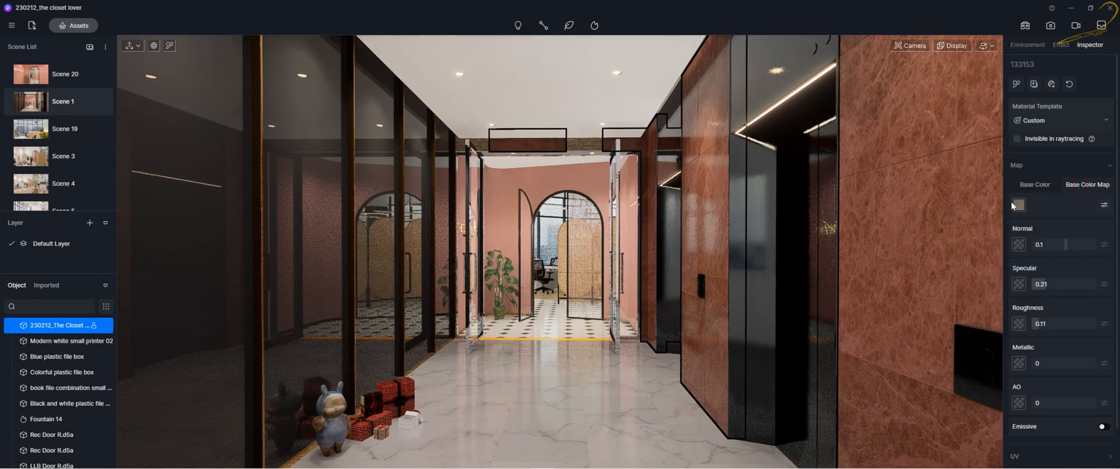
left_click(1034, 184)
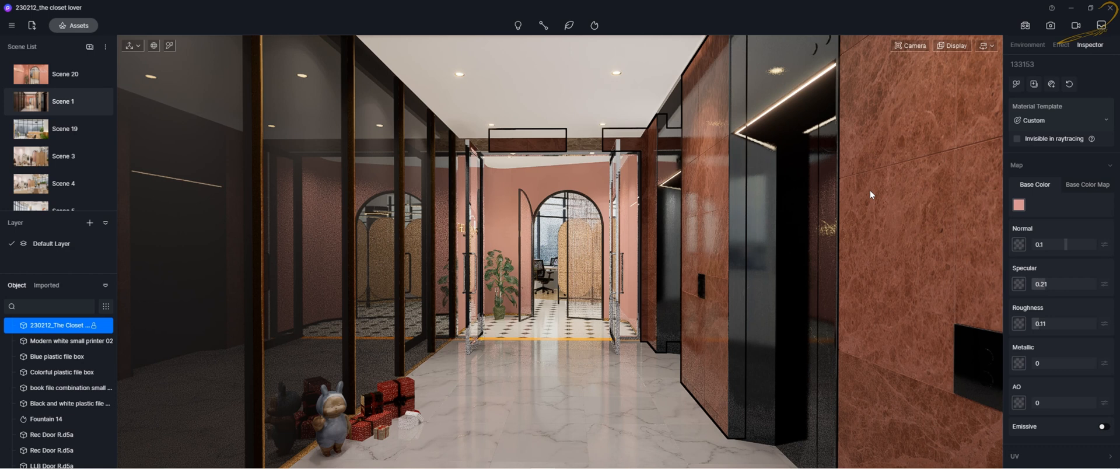
left_click(1076, 186)
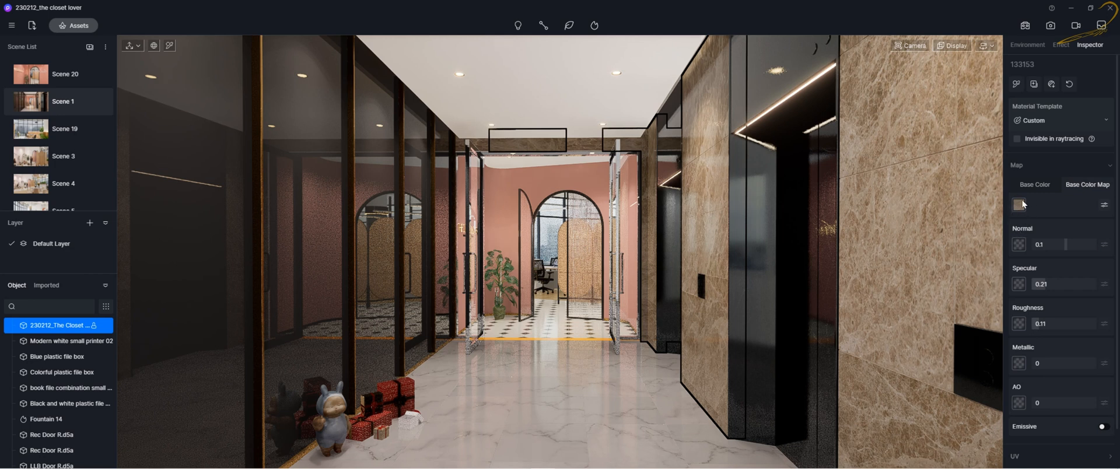
Try a slightly darker gray base color on the marble wall and return it to pure white with value 100.
left_click(1036, 185)
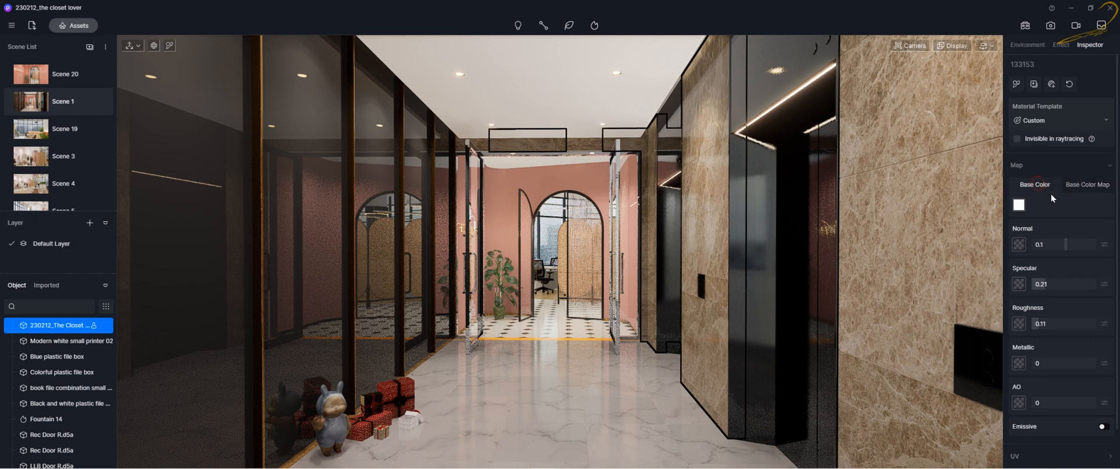
left_click(1018, 205)
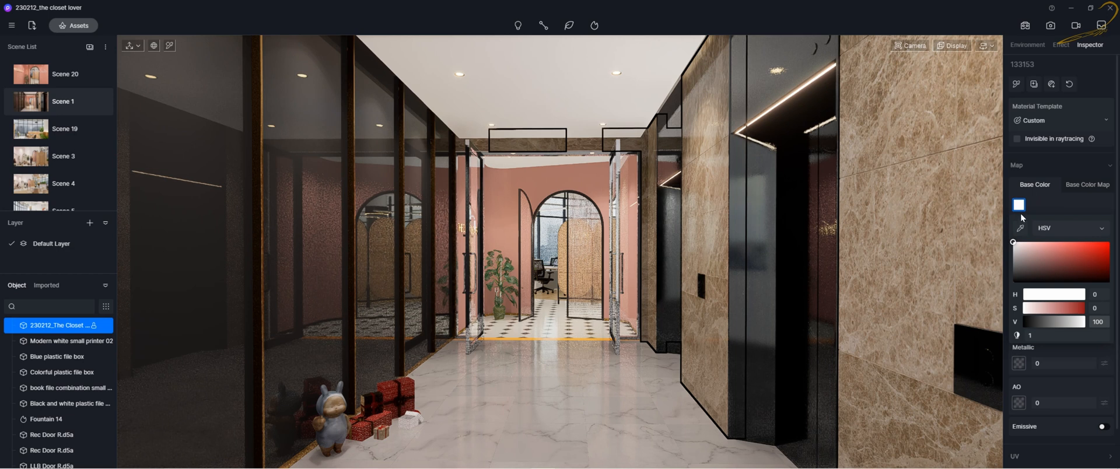
left_click(1019, 263)
mouse_move(1019, 263)
left_mouse_down()
mouse_move(1060, 247)
mouse_move(1065, 260)
mouse_move(1030, 270)
mouse_move(1018, 252)
left_mouse_up()
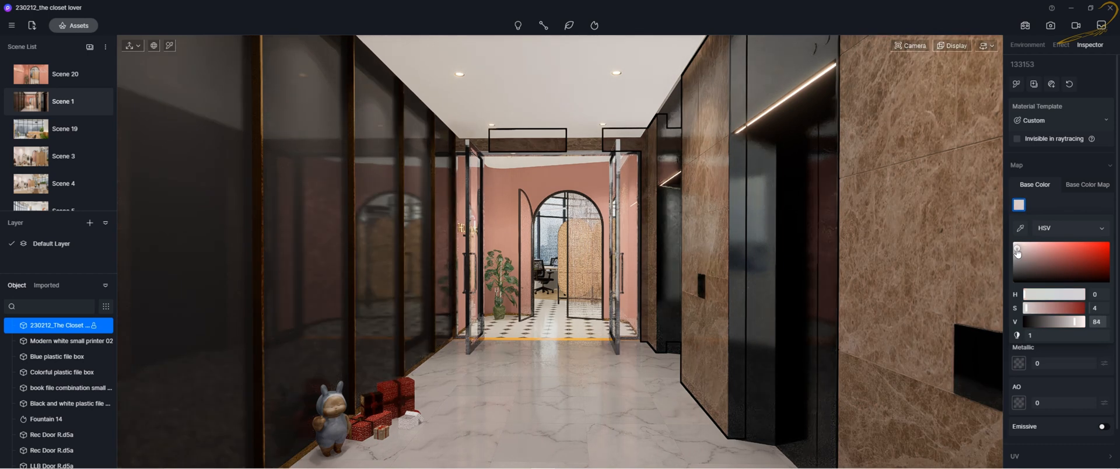
left_click_drag(1018, 251, 1003, 240)
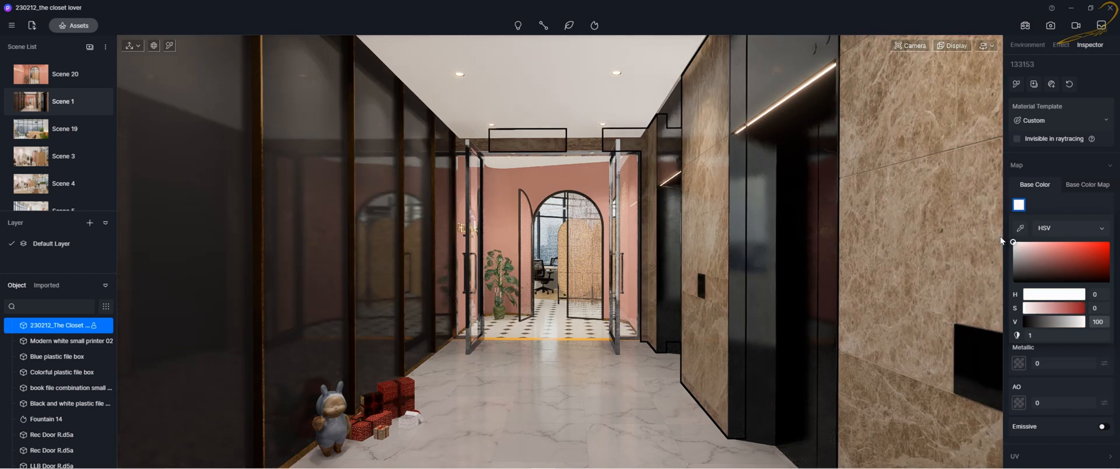
left_click(1019, 207)
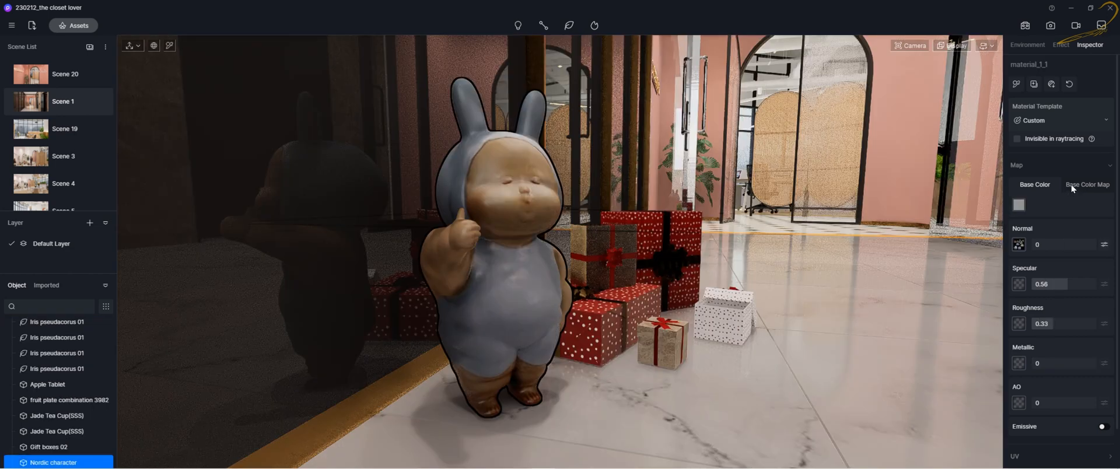
Check the Nordic character's Base Color Map and set its material's Metallic to 1.
left_click(1072, 186)
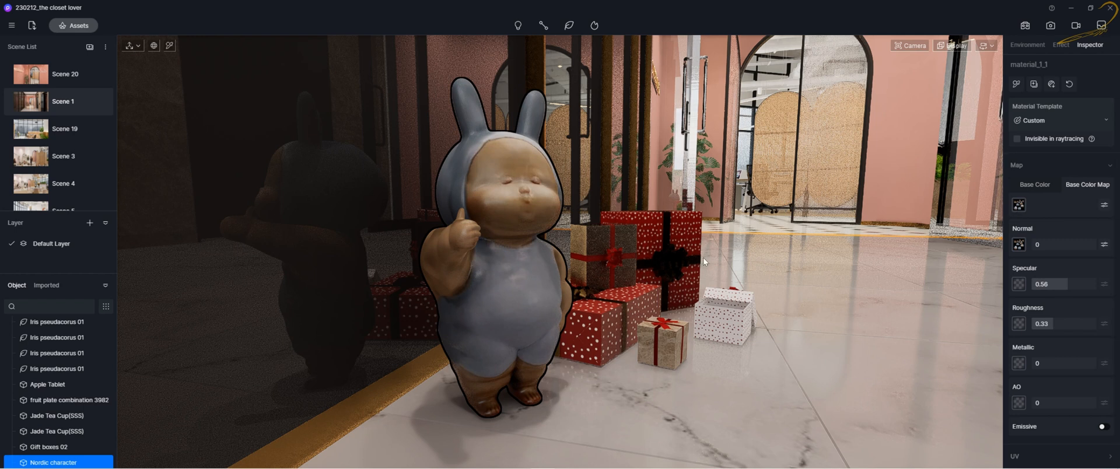
left_click(1030, 186)
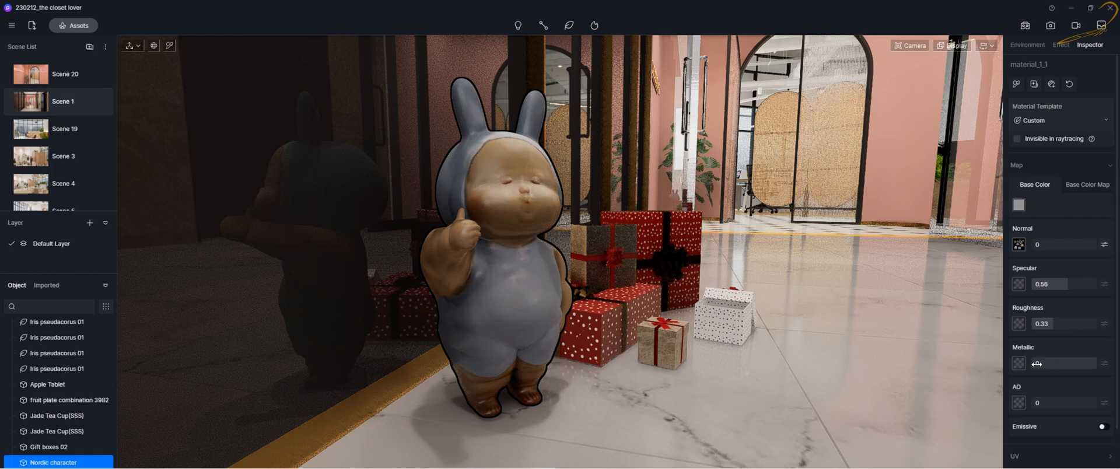
left_click_drag(1034, 364, 1102, 366)
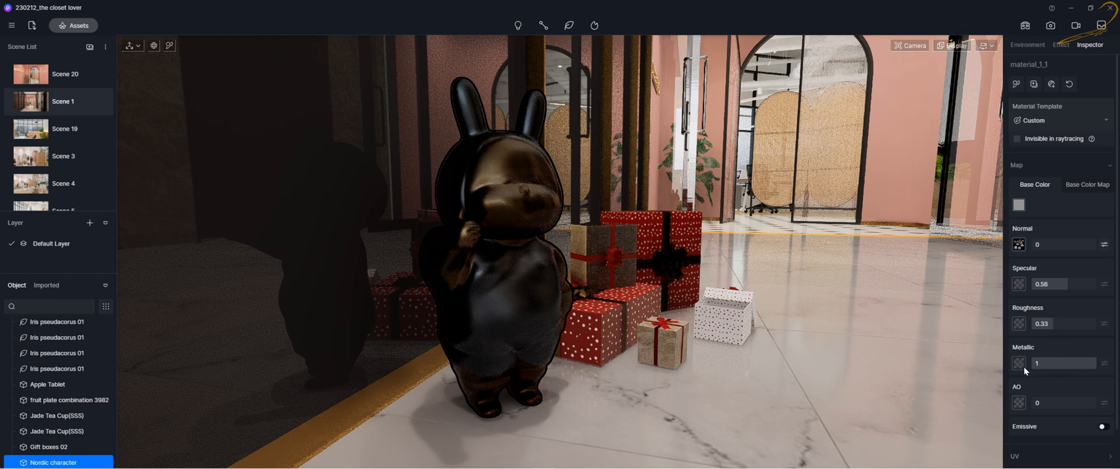
Give the Nordic character's material a gold base color with hue 44, saturation 62 and value 100.
left_click(1019, 204)
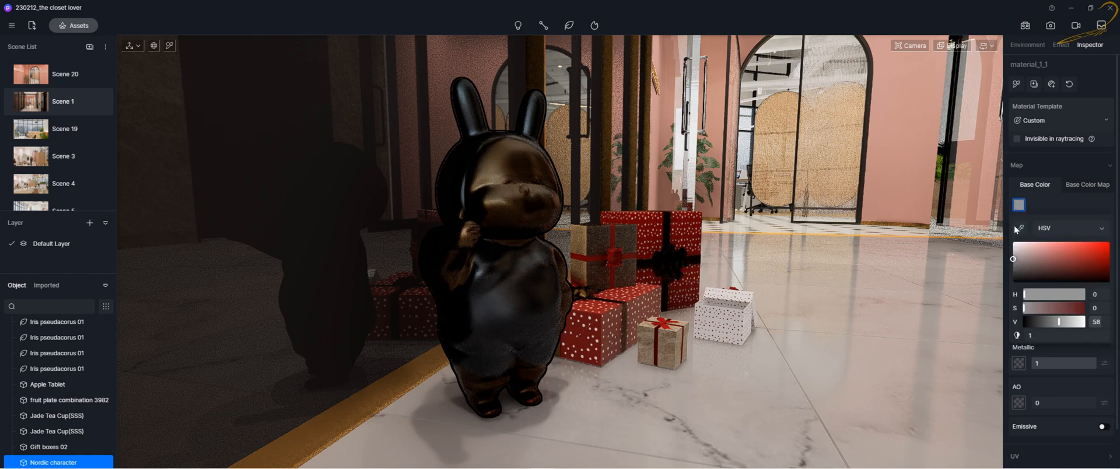
mouse_move(1052, 249)
left_mouse_down()
mouse_move(1110, 241)
mouse_move(1036, 254)
left_mouse_up()
left_click(1033, 294)
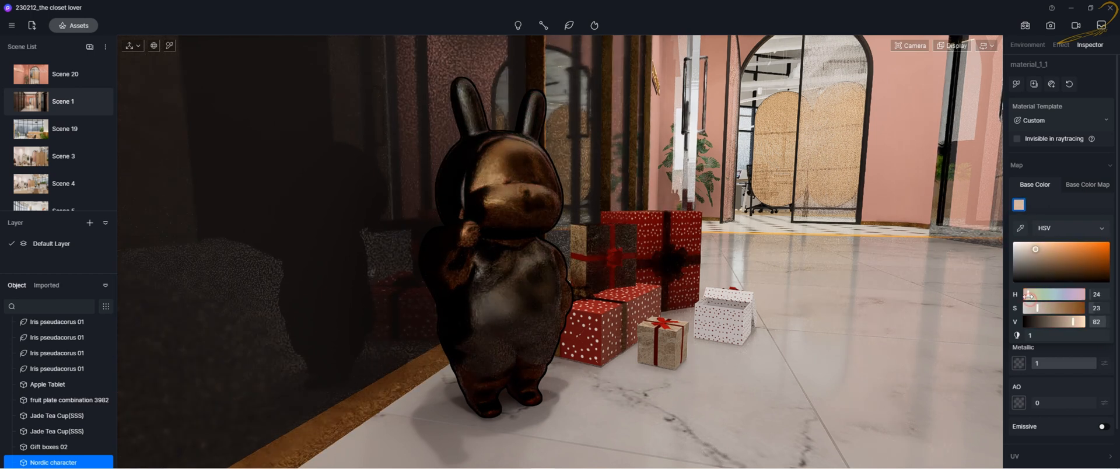
left_click(1109, 251)
left_click_drag(1109, 250, 1108, 242)
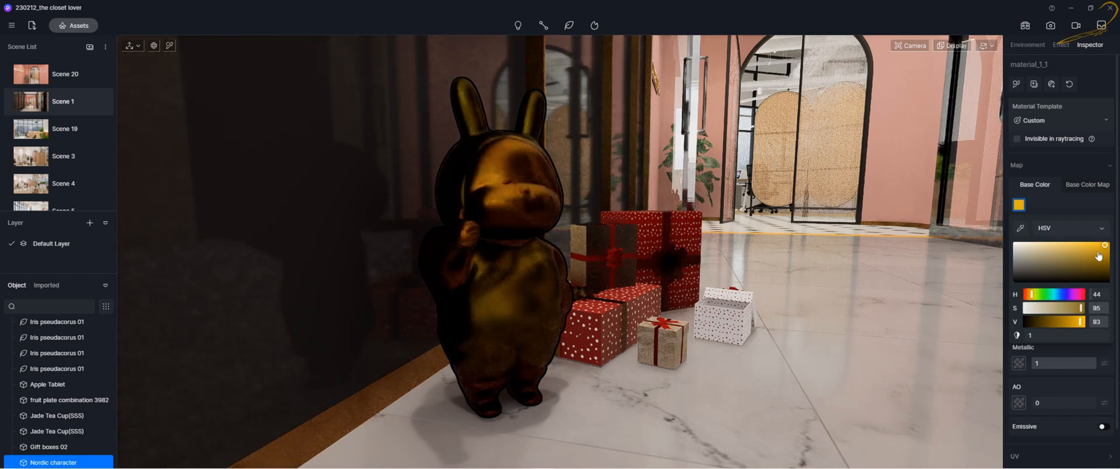
left_click(1072, 242)
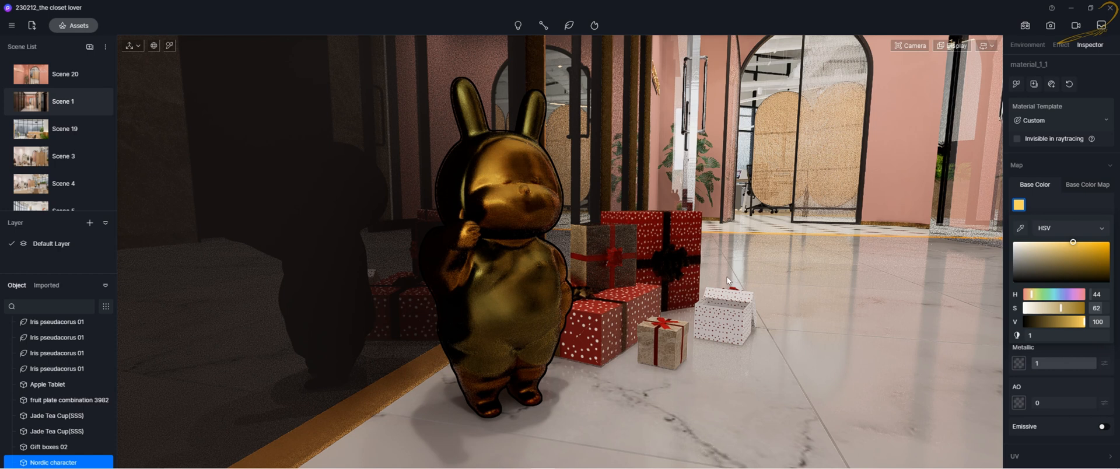
Set the Nordic character's Metallic back to 0 and check its Base Color Map.
left_click(1021, 185)
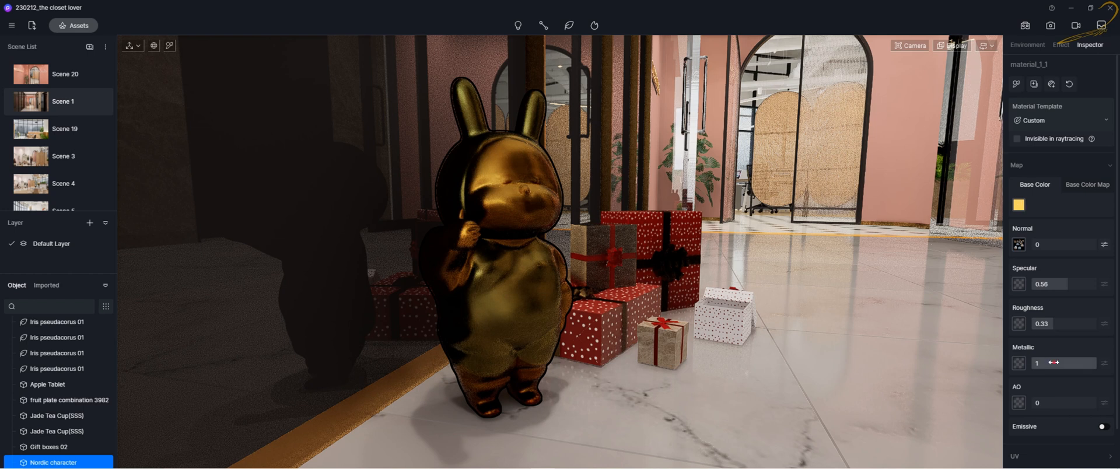
left_click_drag(1054, 363, 999, 367)
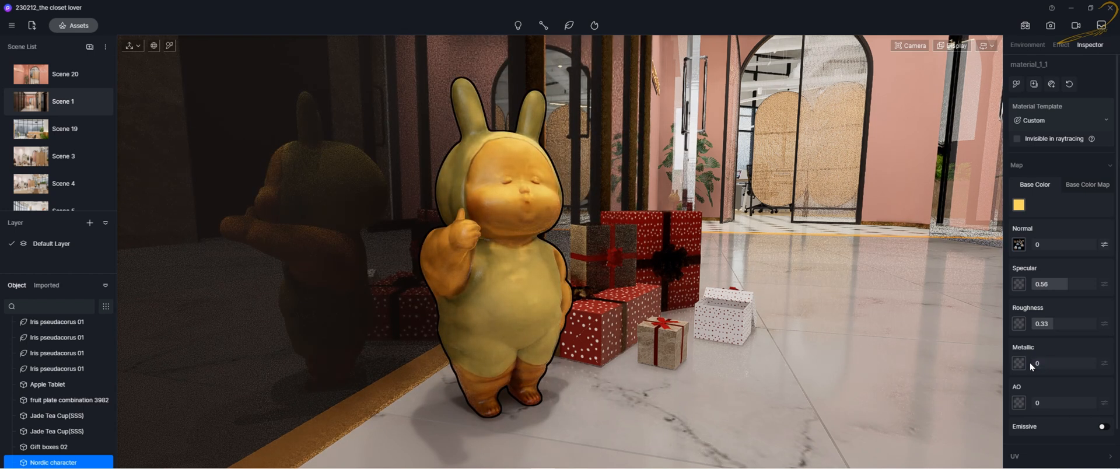
left_click(1074, 185)
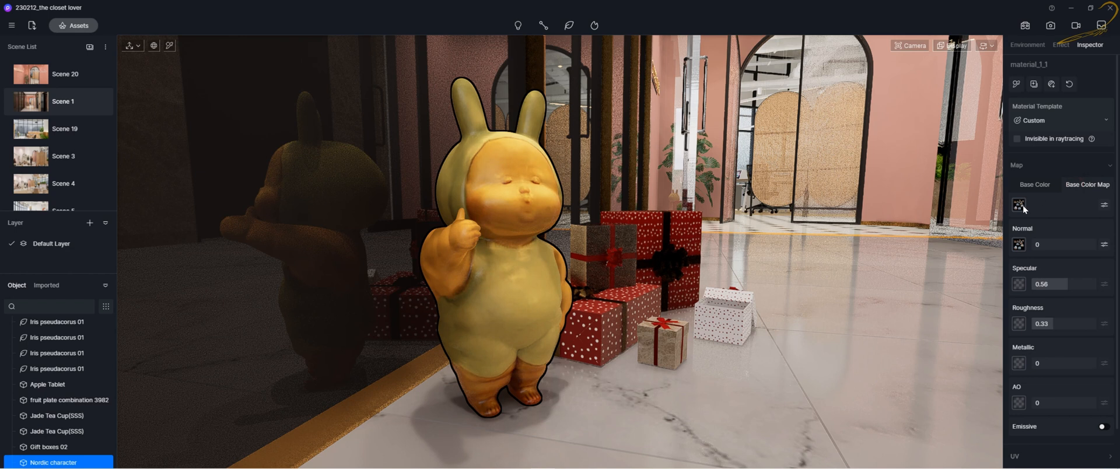
Lighten the Nordic character's gold base color through saturation 43 and value 94 back to white.
left_click(1036, 185)
left_click(1019, 205)
left_click_drag(1025, 247, 1054, 248)
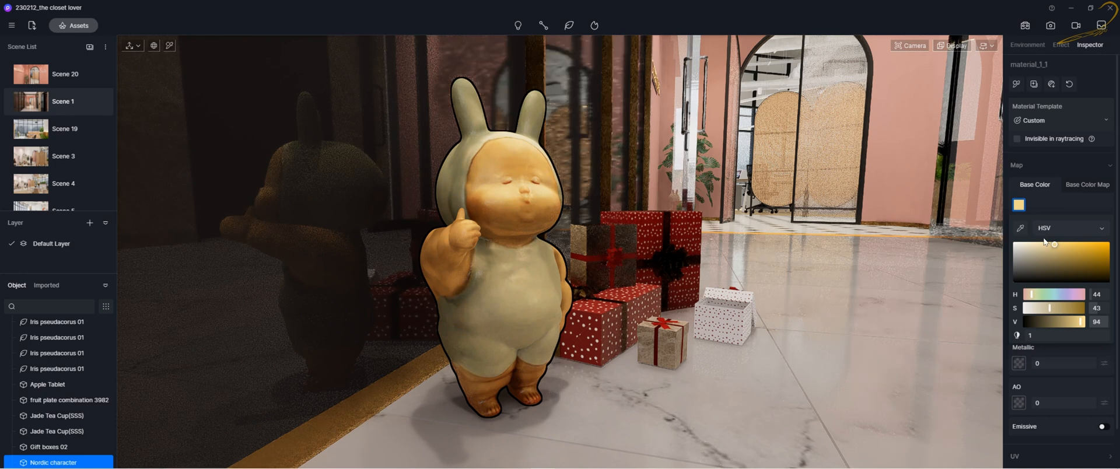
left_click(1034, 186)
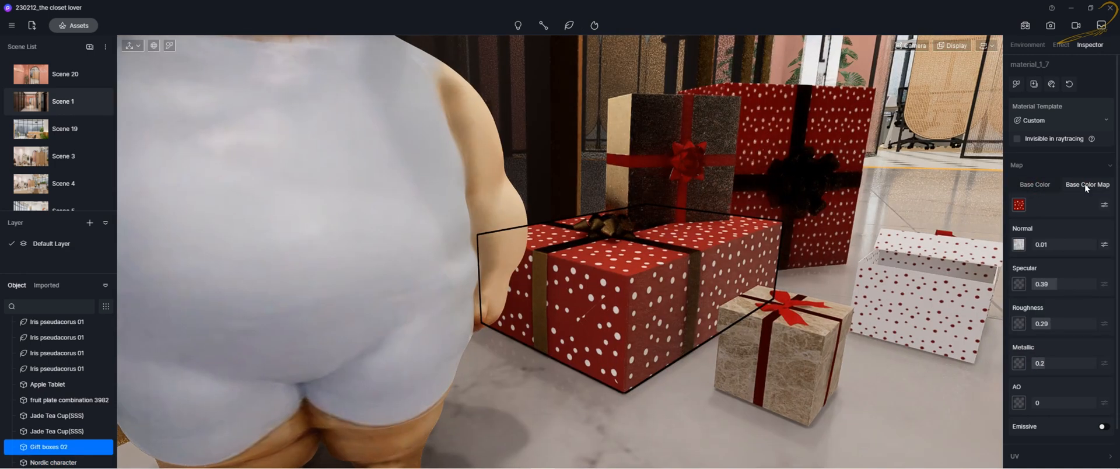
Try the Linear color space on the large front red gift box's Base Color Map and return it to sRGB.
left_click(1085, 185)
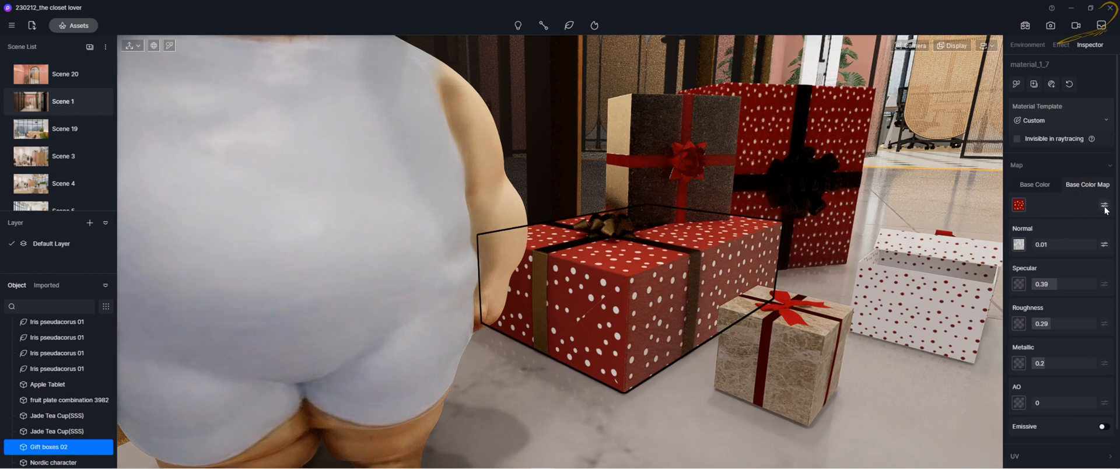
left_click(1104, 205)
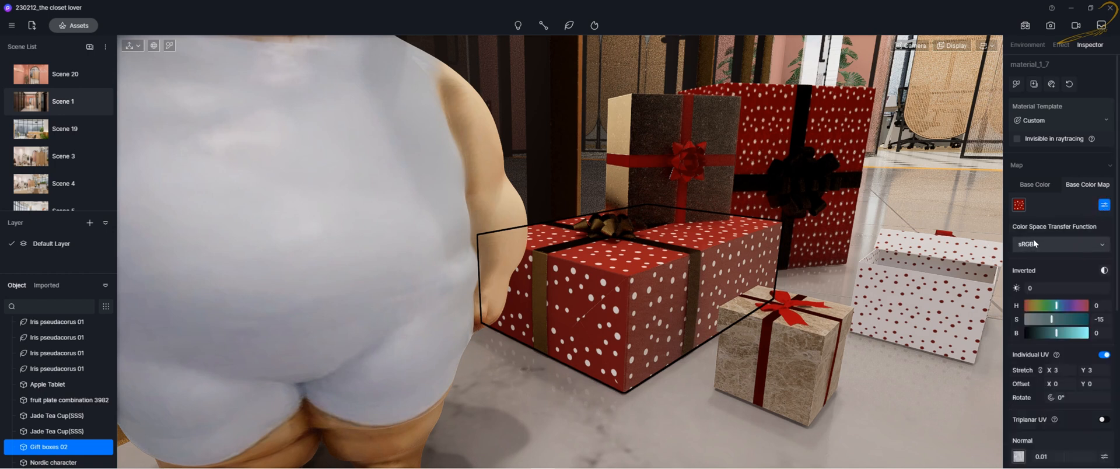
left_click(1064, 248)
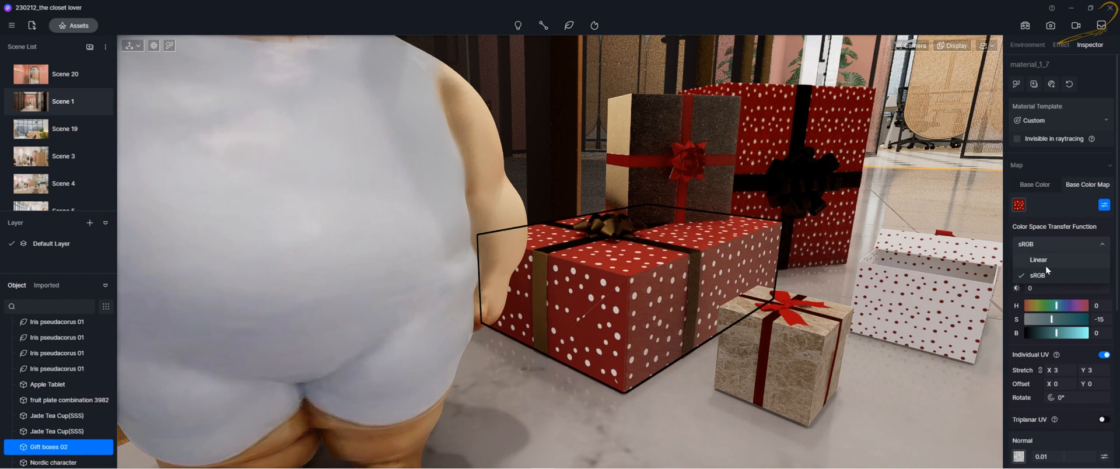
left_click(1044, 261)
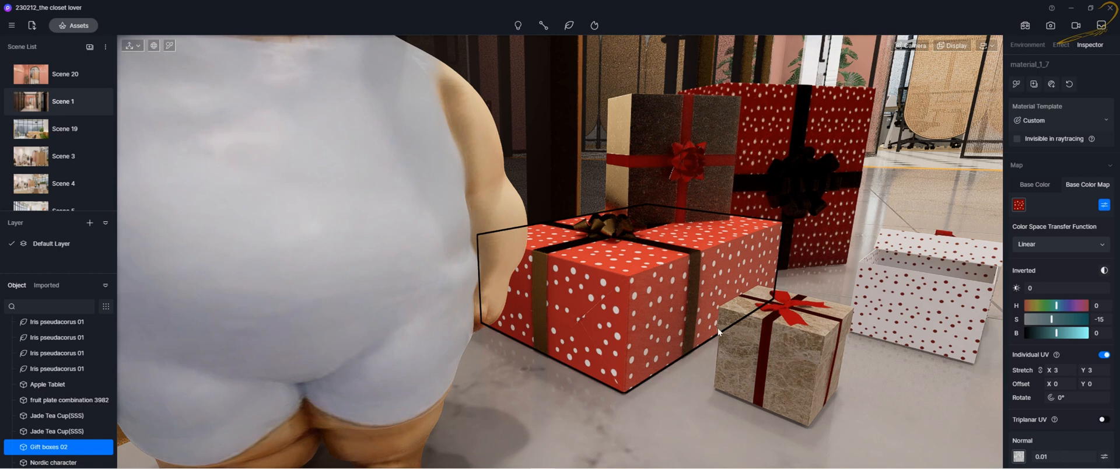
left_click(1052, 241)
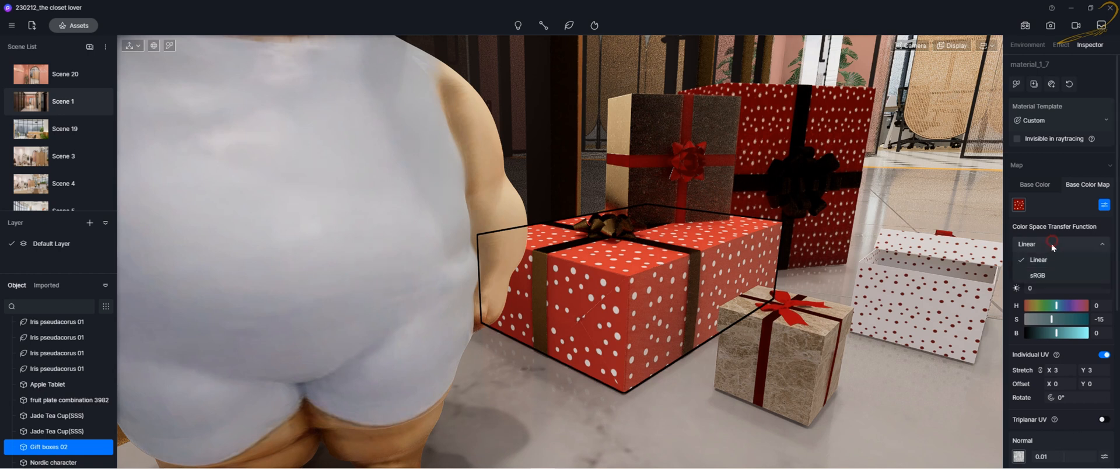
left_click(1036, 277)
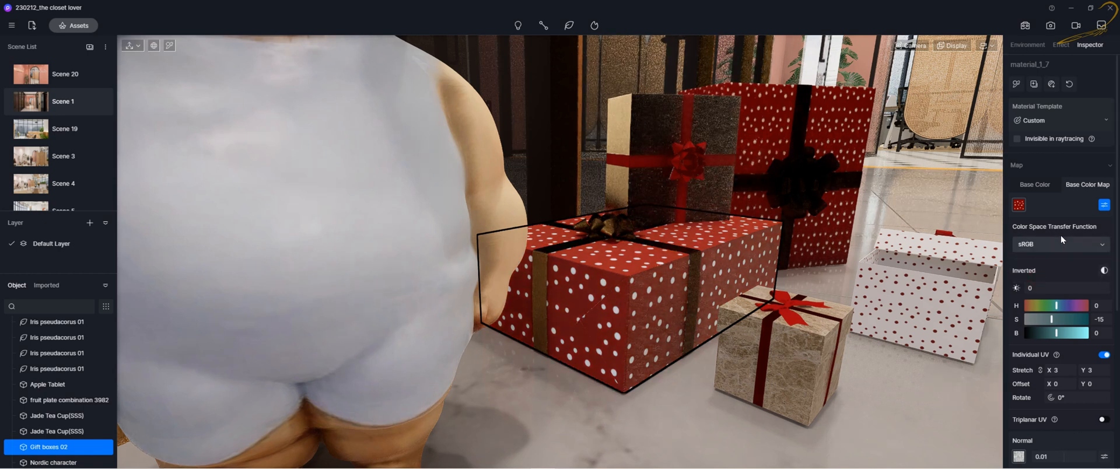
Invert the front red gift box's Base Color Map several times for comparison and leave Inverted off.
middle_click_drag(965, 263, 765, 248)
left_click(1104, 205)
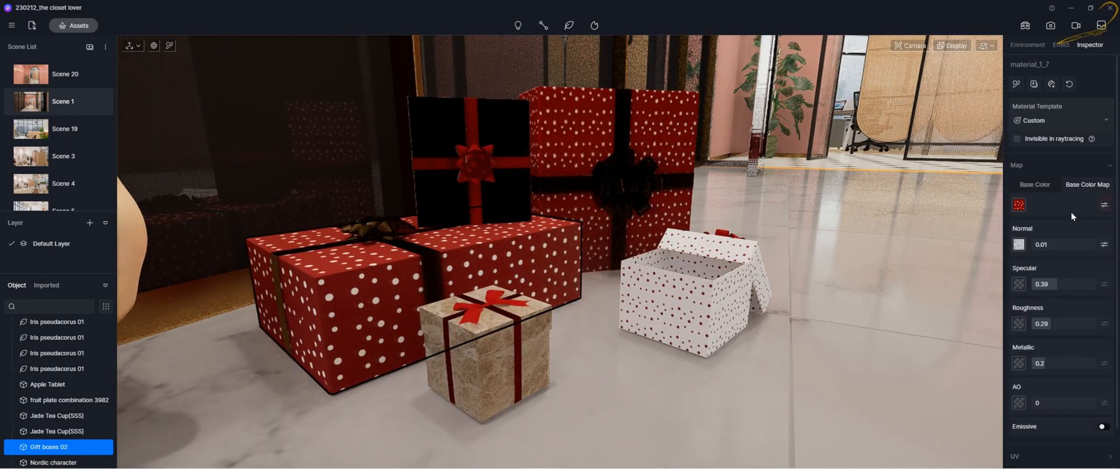
left_click(1104, 205)
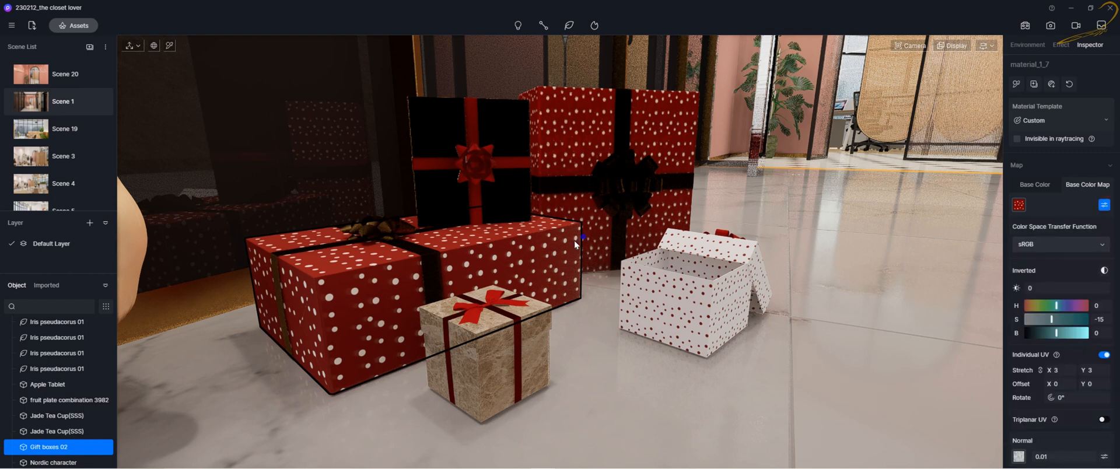
scroll(538, 261, "up", 5)
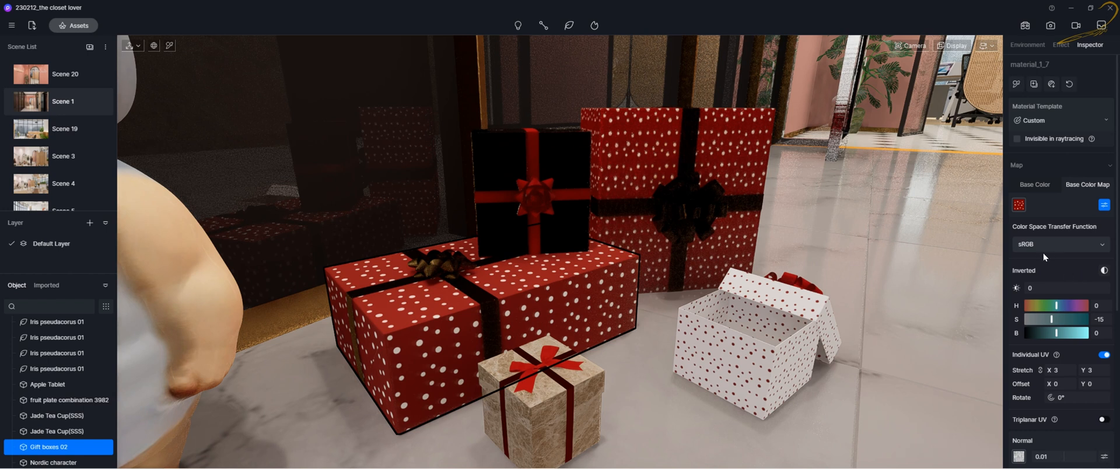
left_click(1103, 272)
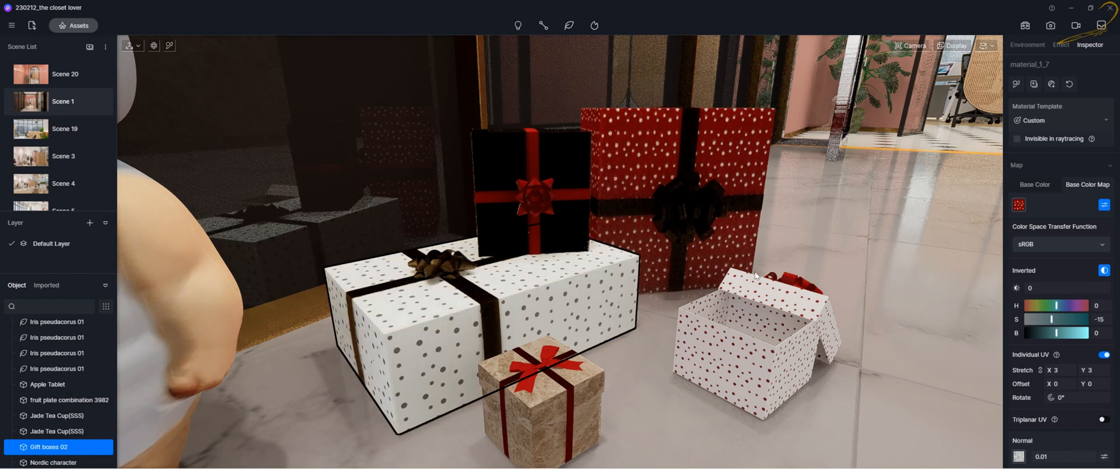
left_click(1104, 271)
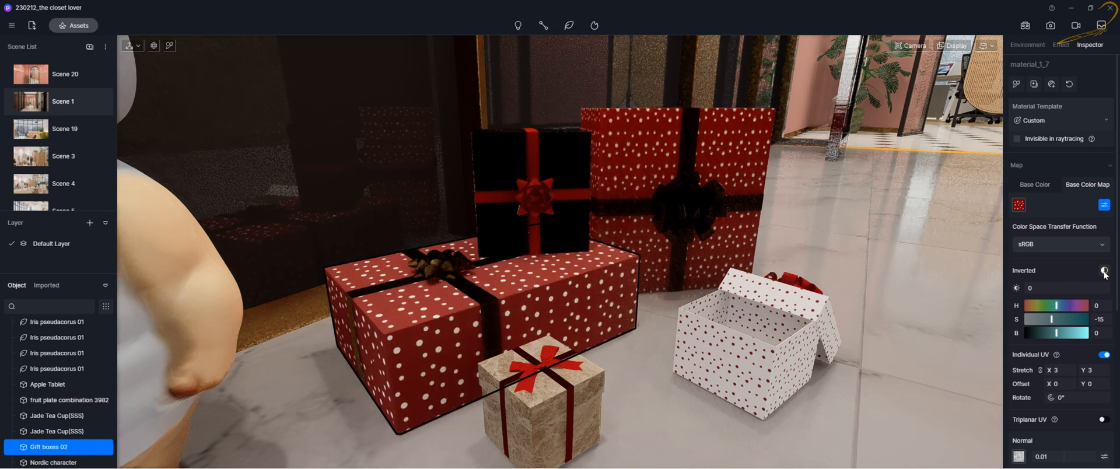
left_click(1103, 271)
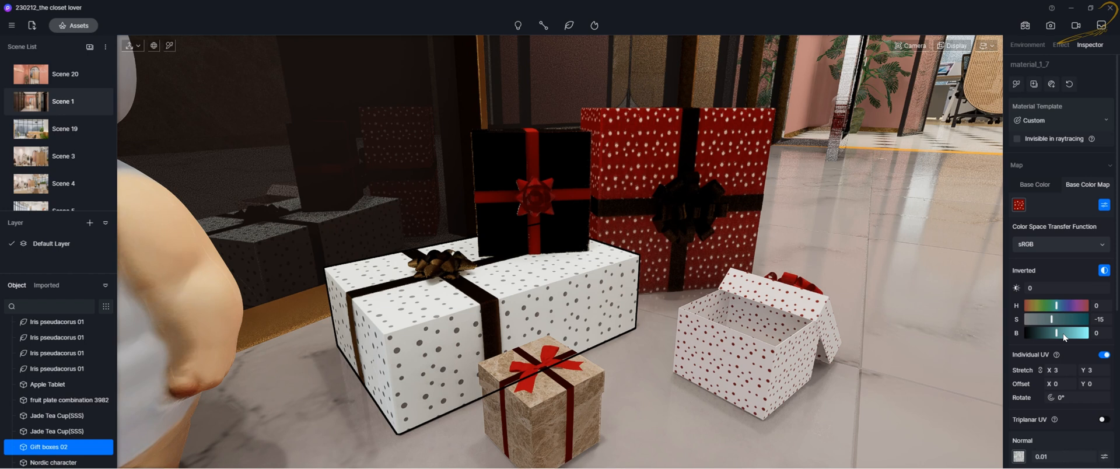
left_click(1104, 271)
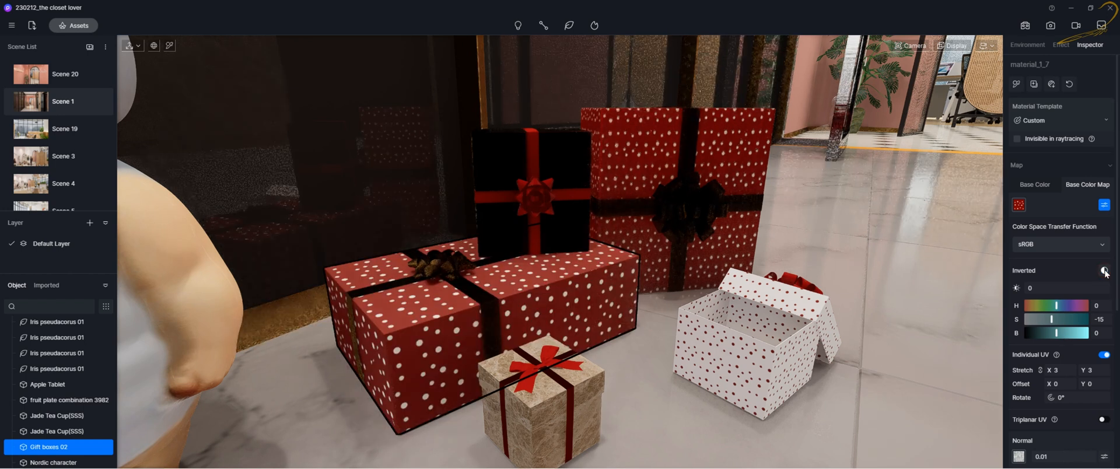
left_click(1104, 271)
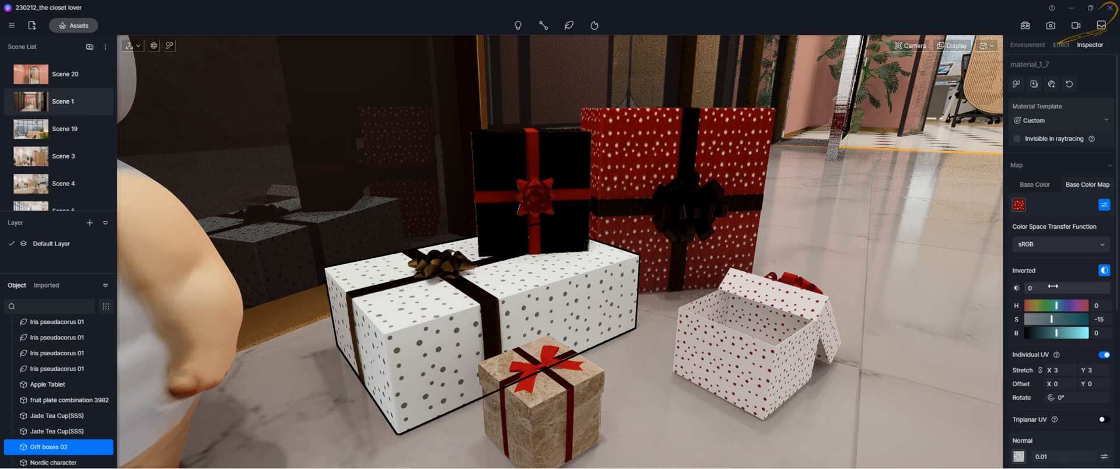
left_click(1104, 270)
left_click(1103, 271)
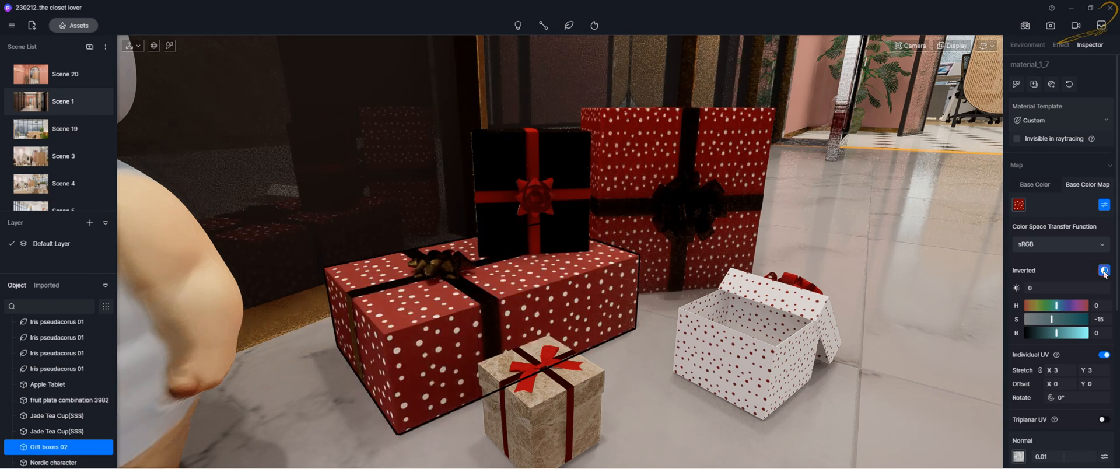
left_click(1104, 271)
Try a contrast of 19 on the front red gift box's Base Color Map and reset it to 0.
right_click_drag(621, 320, 614, 303)
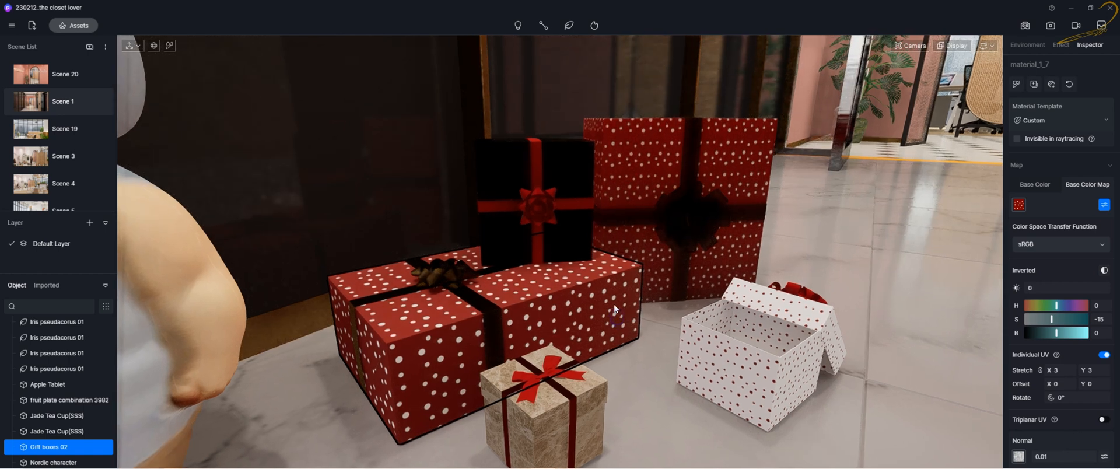
middle_click_drag(607, 316, 600, 307)
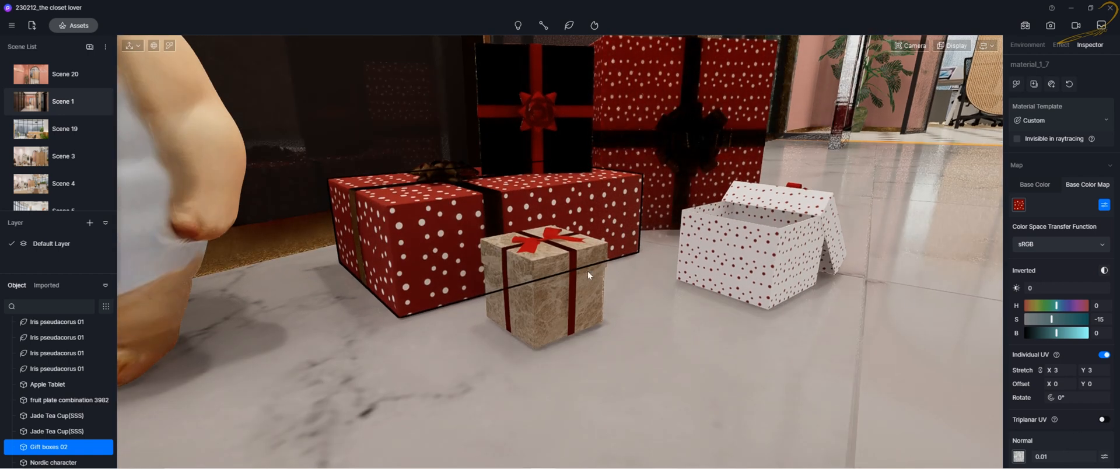
key("e")
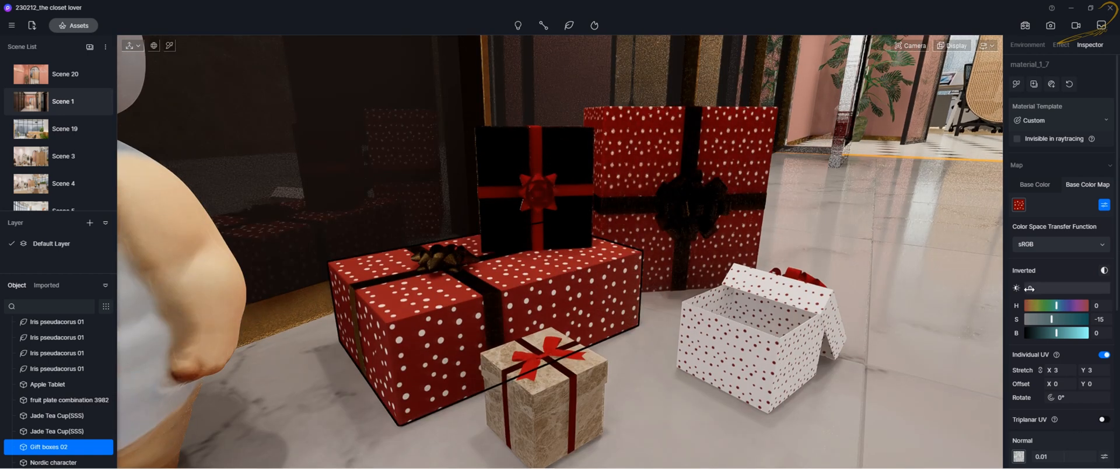
left_click_drag(1029, 288, 1093, 288)
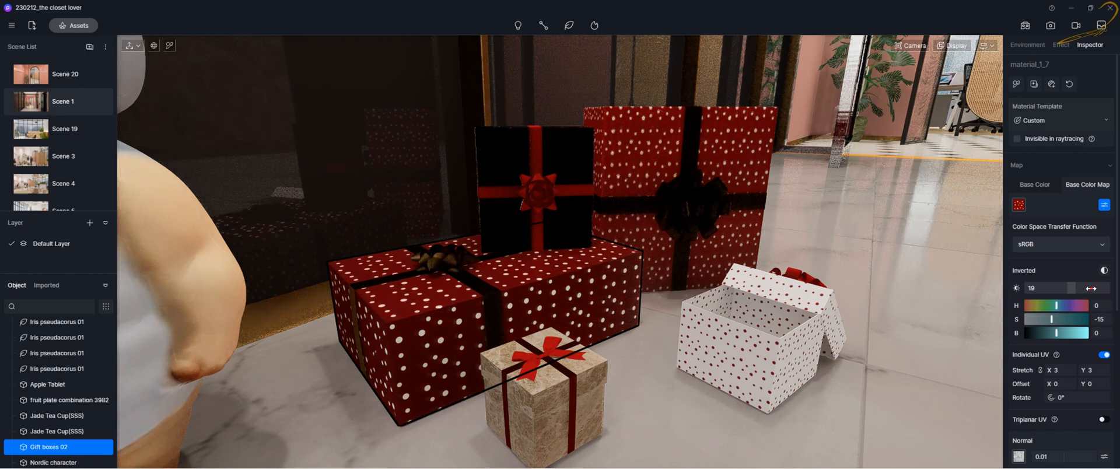
left_click(1090, 288)
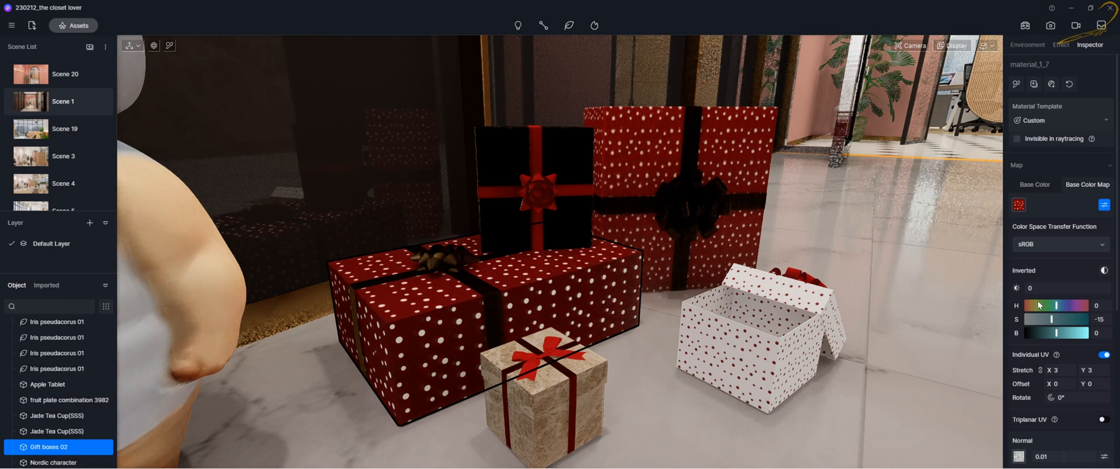
type("0")
key("Return")
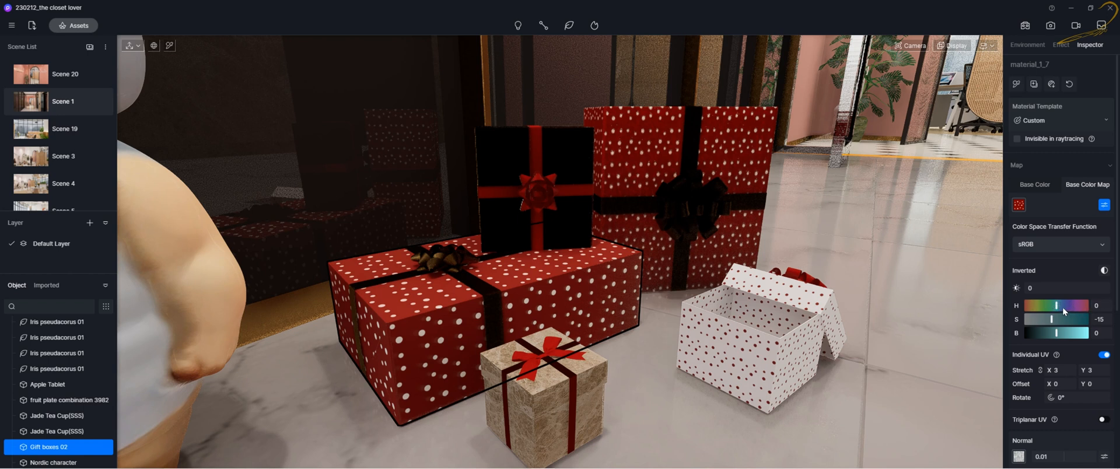
Shift the front red gift box's color map to blue, trying hues -135 and -160 and settling on -149.
left_click_drag(1055, 305, 1031, 305)
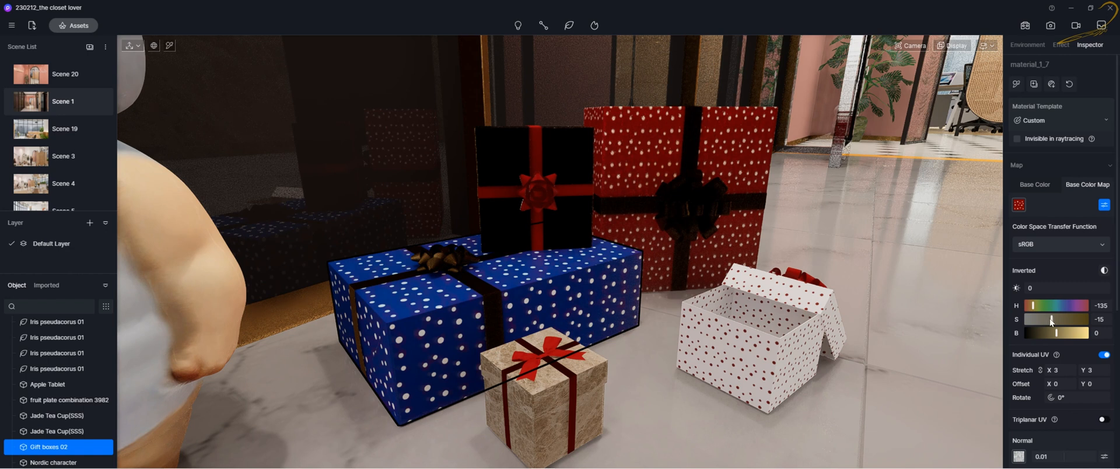
left_click_drag(1032, 305, 1028, 306)
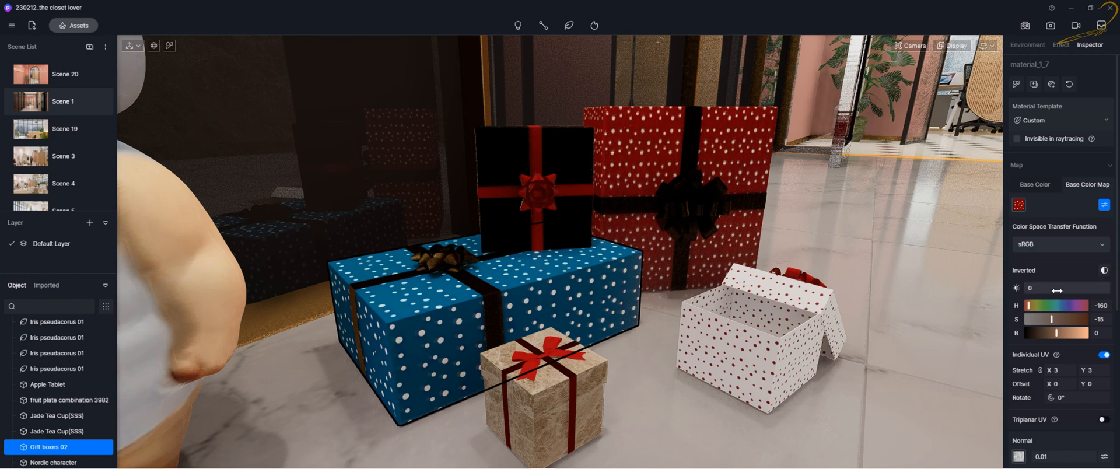
left_click_drag(1028, 306, 1082, 305)
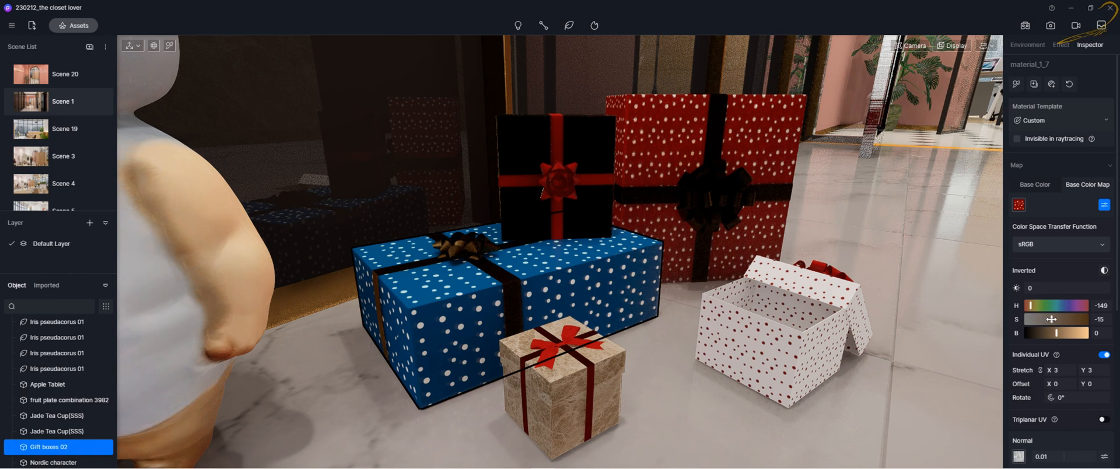
Try saturations of -100, 100 and -22 and a brightness change on the blue gift box's color map, ending with both at 0.
left_click_drag(1050, 319, 1023, 324)
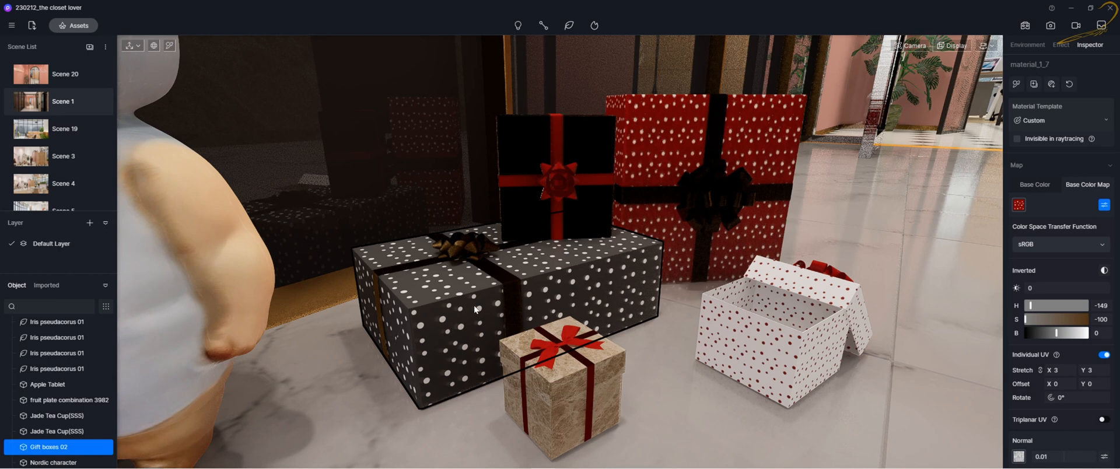
left_click_drag(1028, 319, 1054, 319)
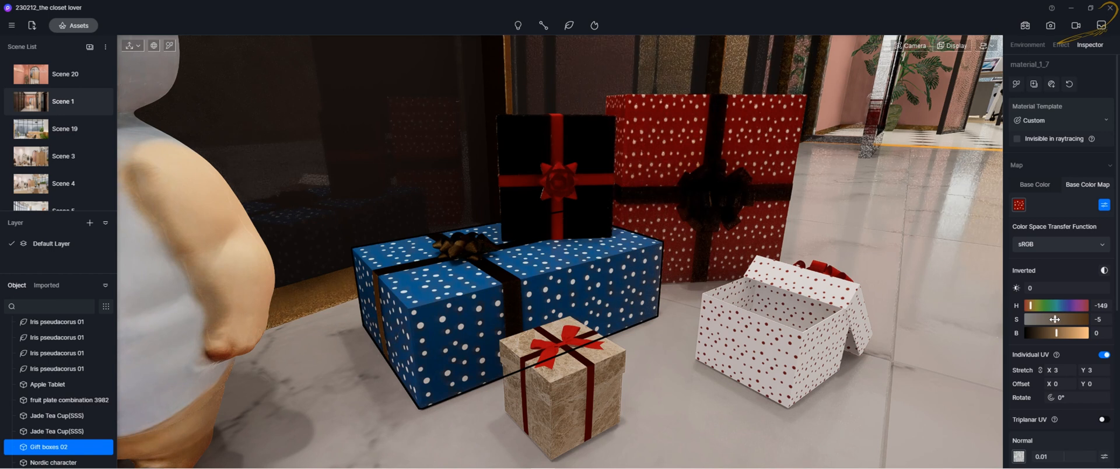
left_click_drag(1055, 319, 1087, 319)
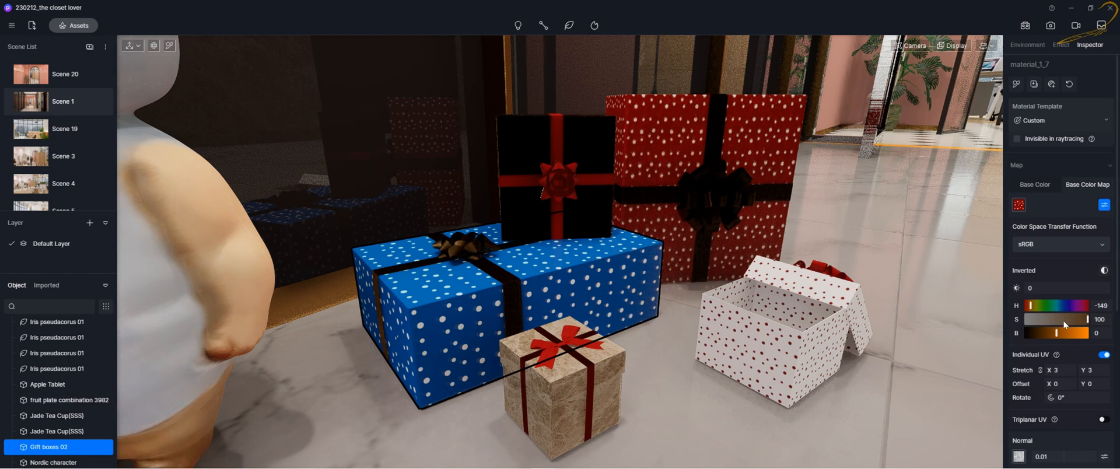
left_click_drag(1086, 319, 1049, 328)
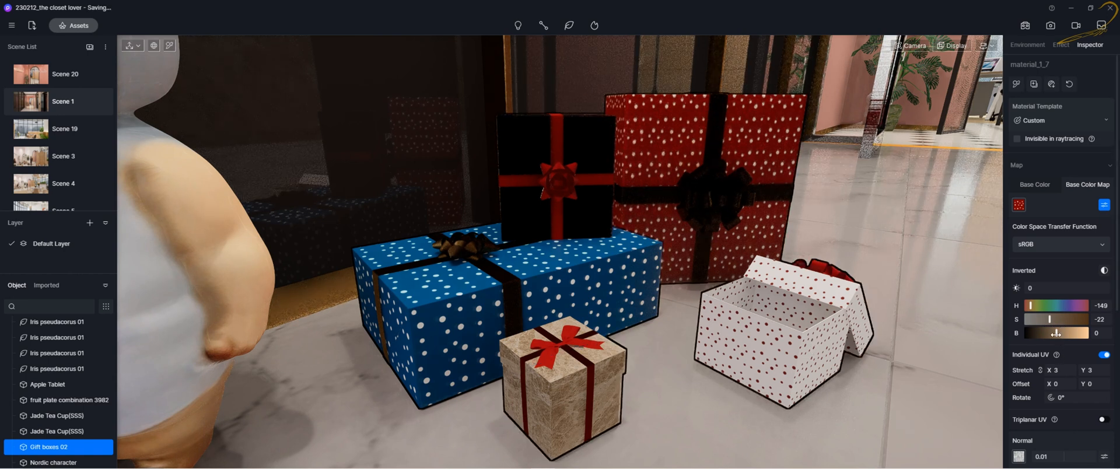
left_click_drag(1056, 333, 1053, 333)
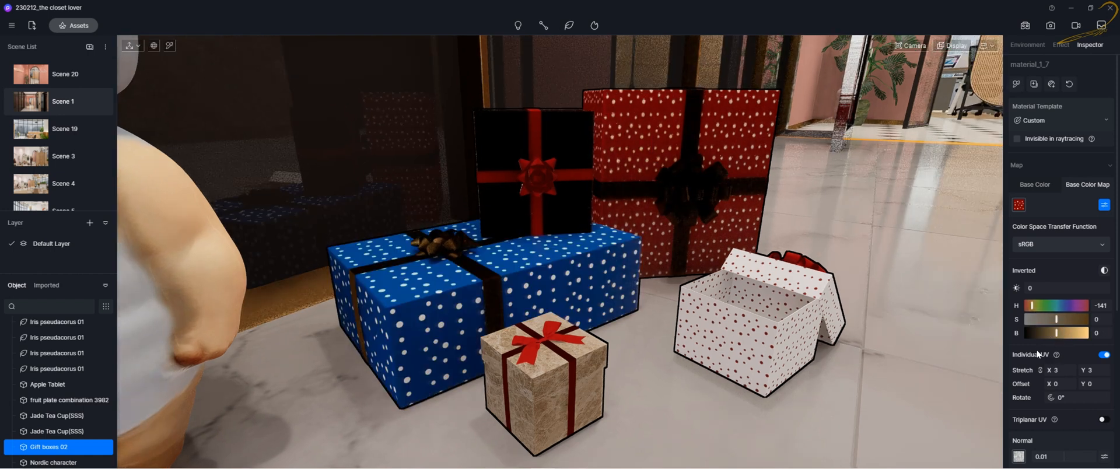
Set the UV stretch of the blue gift box's Base Color Map to 1 in X and Y.
scroll(1030, 345, "down", 3)
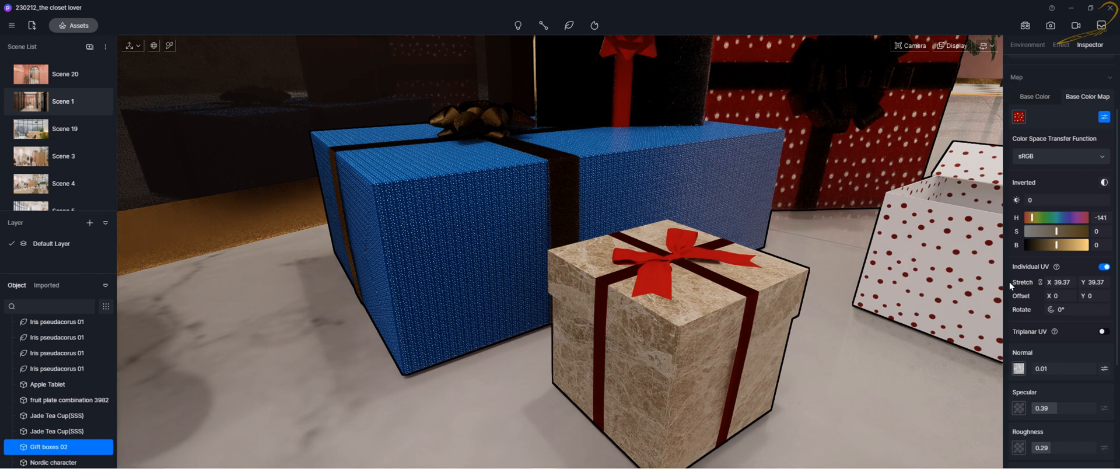
left_click(1061, 282)
type("1")
key("Return")
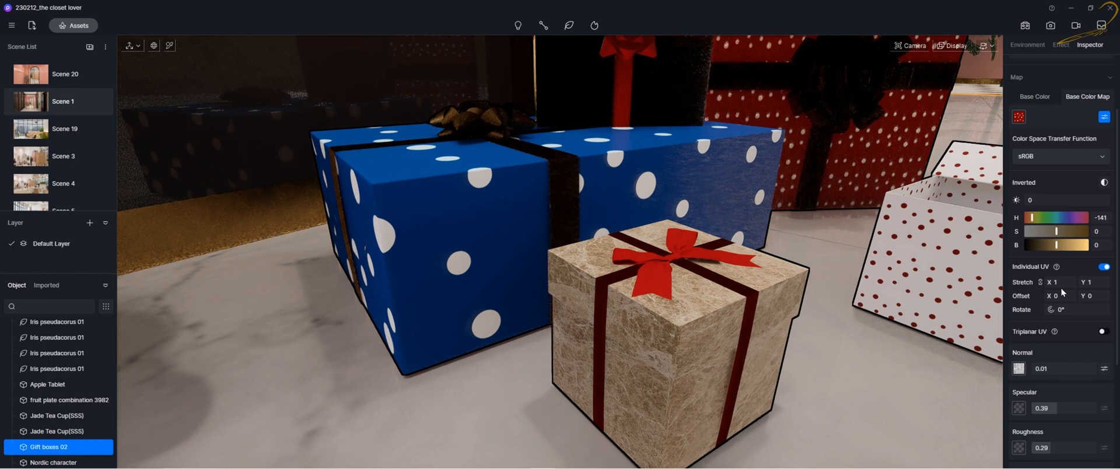
right_click_drag(716, 191, 701, 205)
scroll(701, 204, "down", 3)
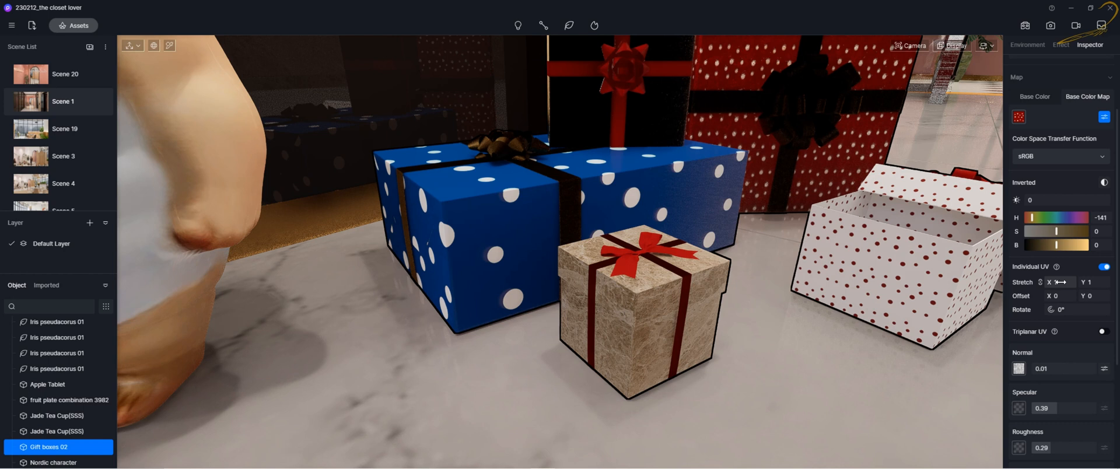
Try UV stretches of 2.26, 3.31 and 3.43 on the blue gift box's color map to compare dot sizes.
left_click_drag(1053, 282, 1112, 310)
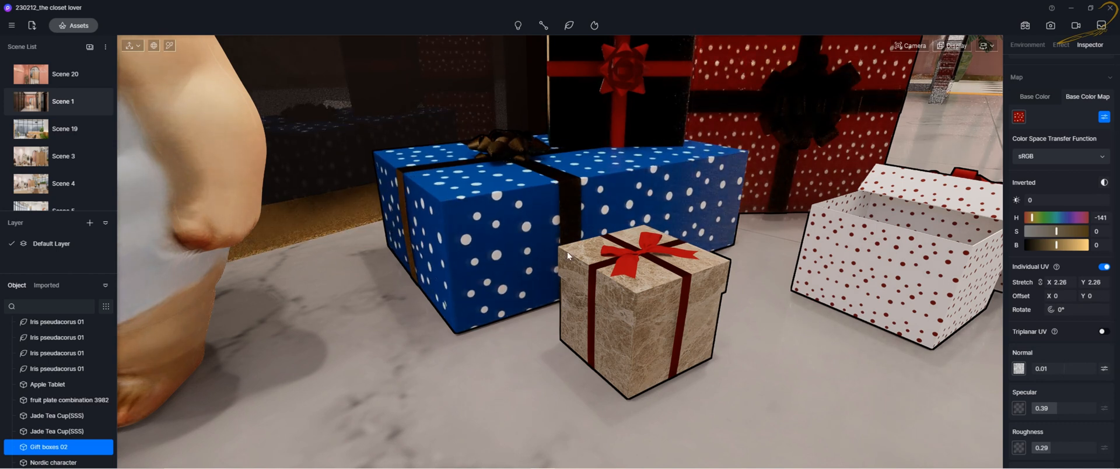
mouse_move(1064, 282)
left_mouse_down()
mouse_move(1078, 283)
mouse_move(1062, 282)
left_mouse_up()
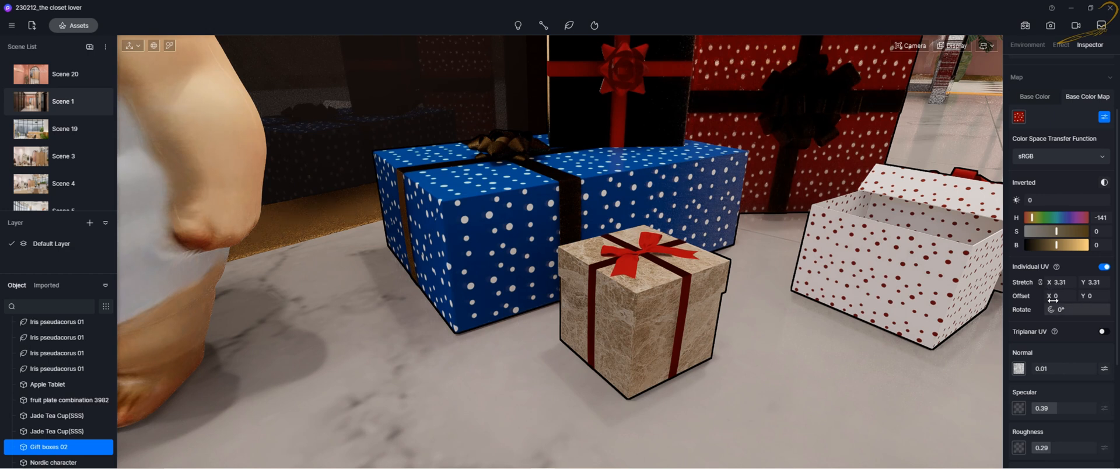
left_click_drag(1048, 285, 1076, 290)
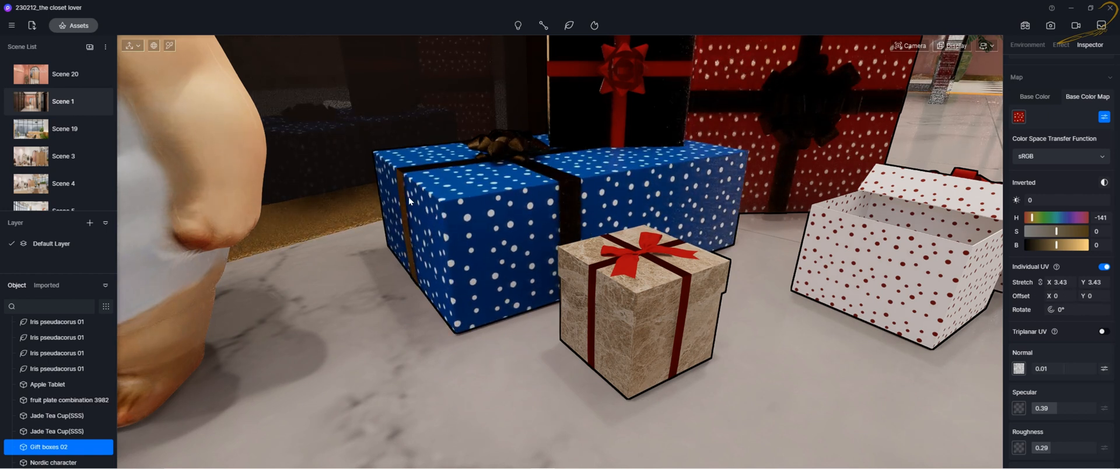
scroll(438, 207, "up", 5)
scroll(475, 216, "down", 8)
scroll(466, 217, "up", 4)
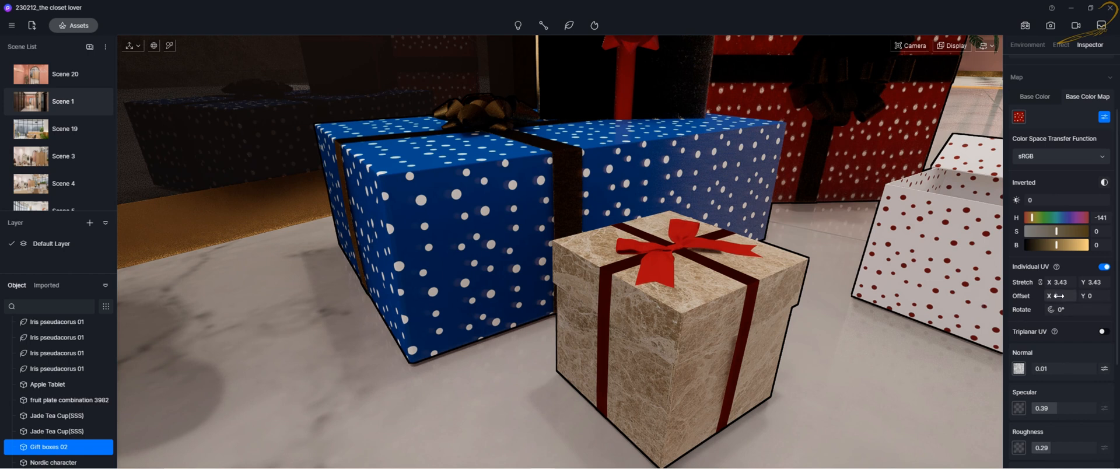
Shift the blue gift box's color map, trying an X offset of 1.23 and settling on X 1.3 and Y 0.52.
left_click_drag(1057, 295, 1076, 304)
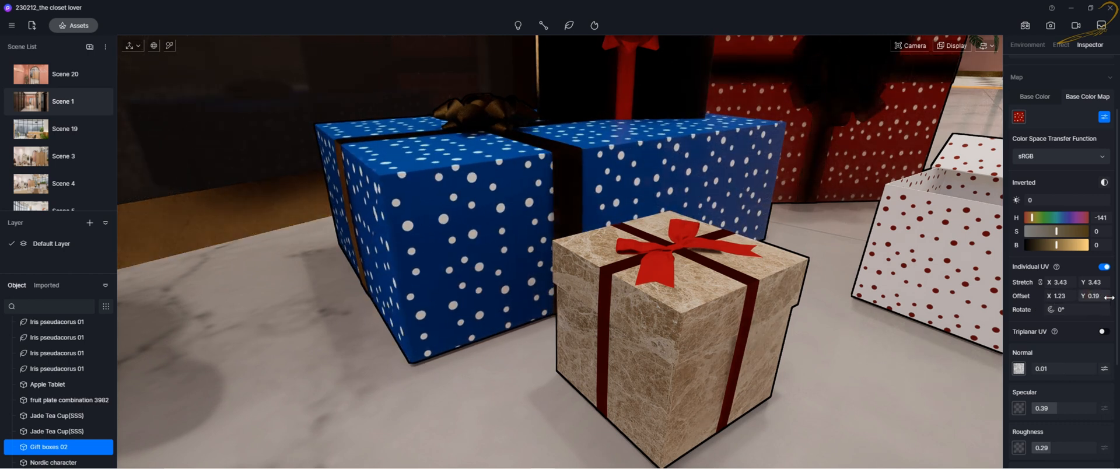
left_click_drag(1094, 305, 1115, 303)
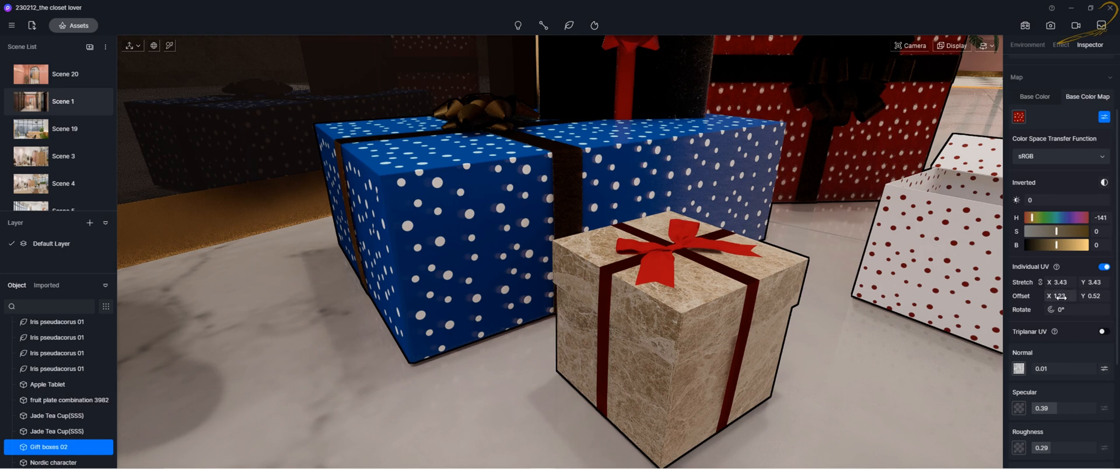
left_click_drag(1059, 297, 1065, 299)
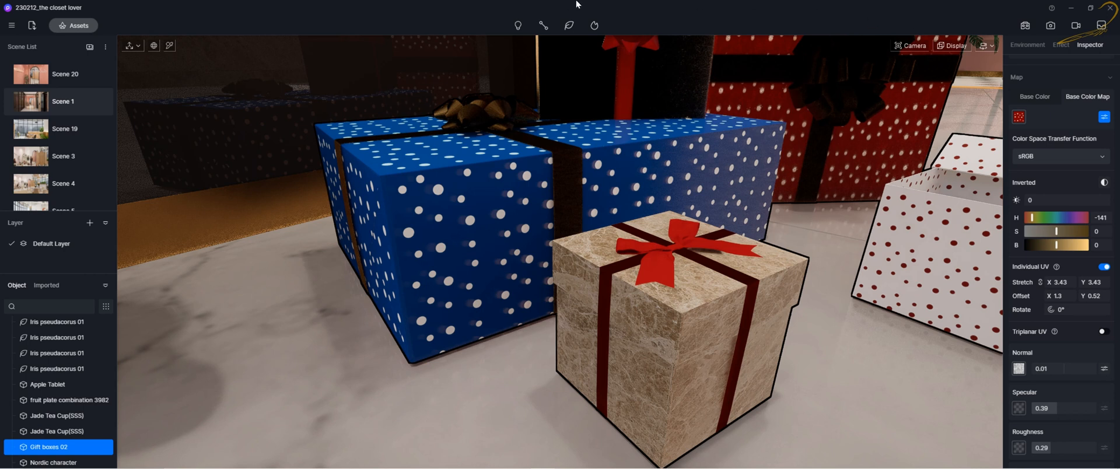
Try rotating the blue gift box's color map to 295° and reset the rotation to 0°.
mouse_move(598, 5)
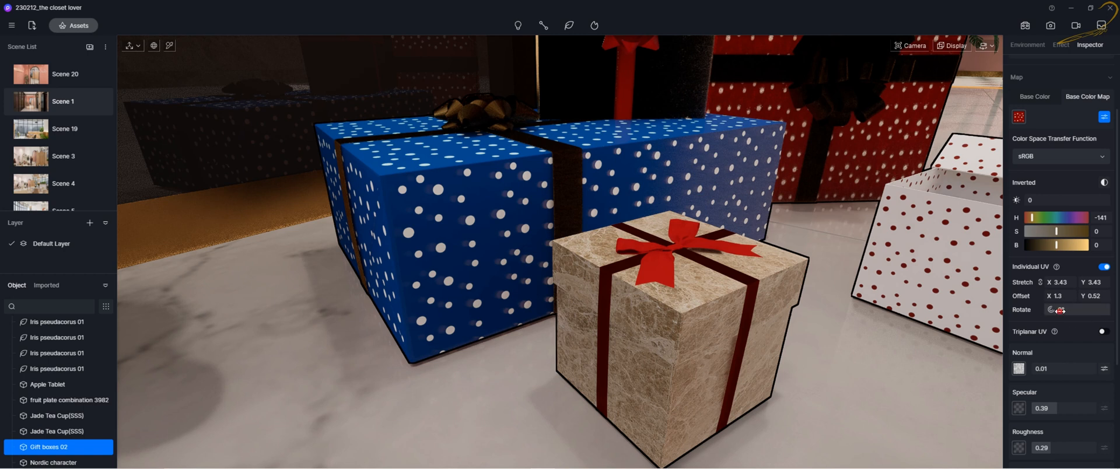
left_click_drag(1059, 310, 550, 309)
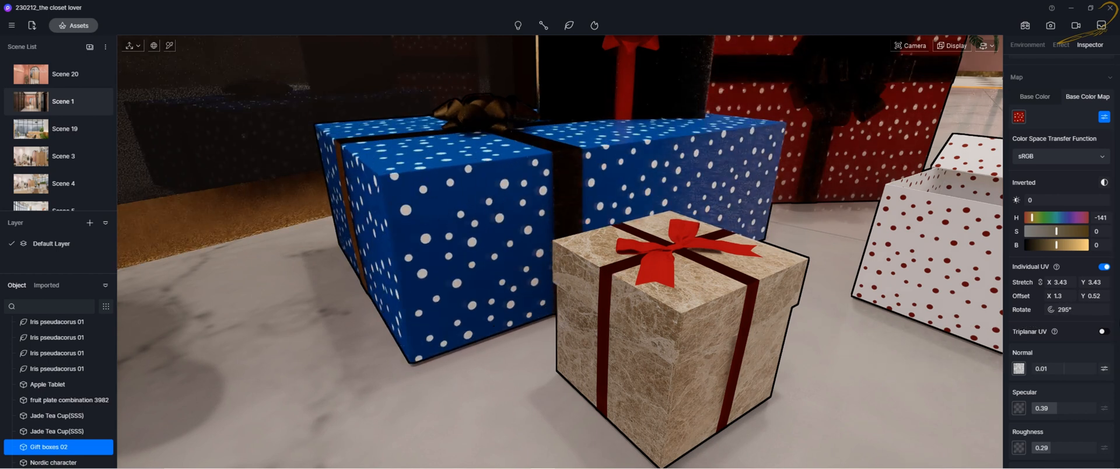
key("Return")
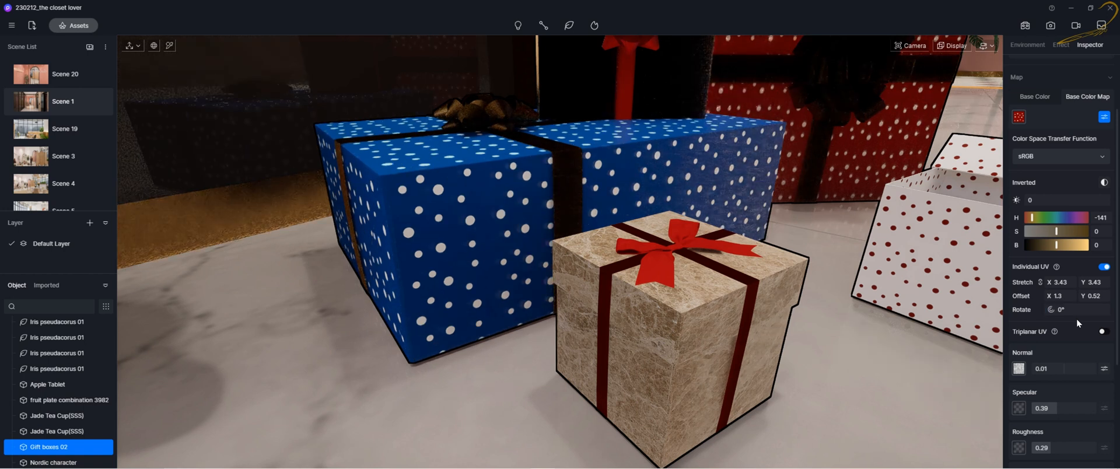
right_click_drag(706, 297, 712, 296)
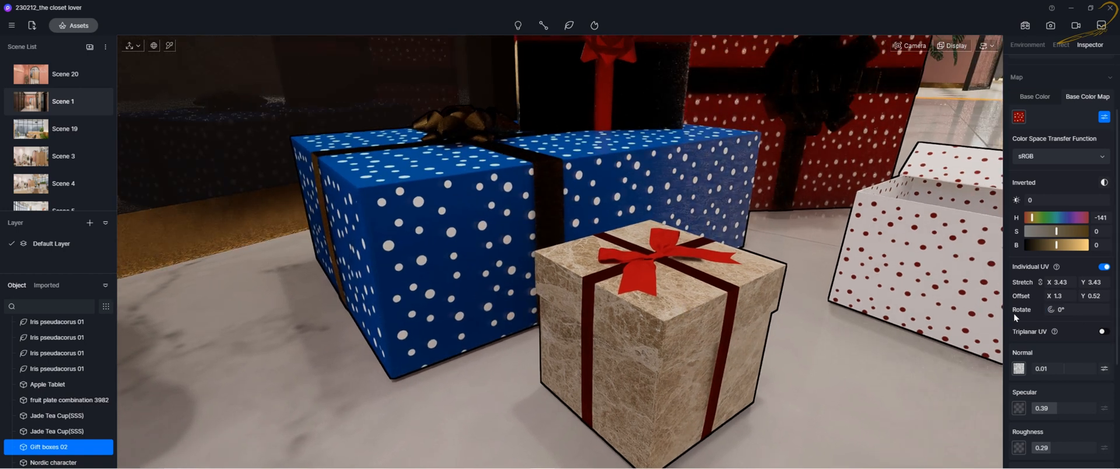
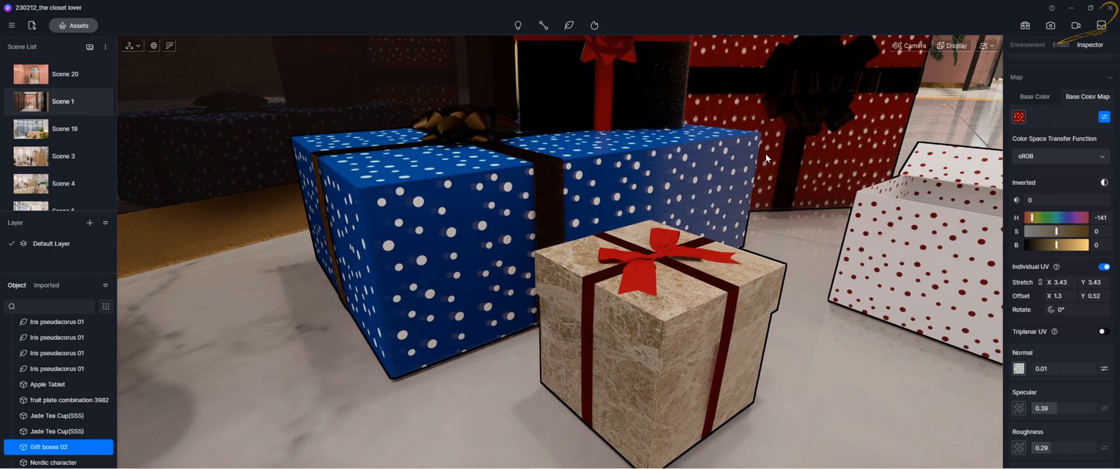
Enable Triplanar UV on the blue gift box's color map for comparison and disable it again.
left_click(1102, 331)
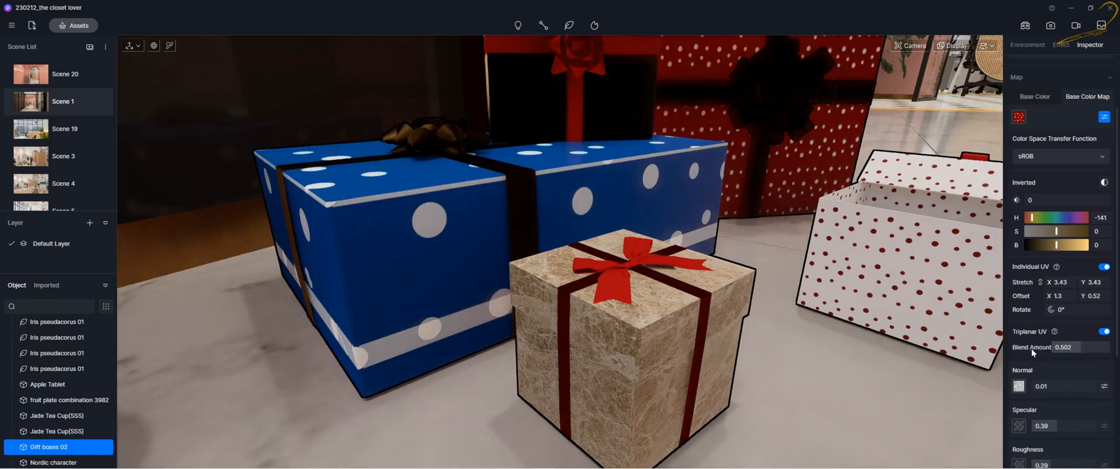
left_click(1104, 332)
right_click_drag(659, 269, 713, 258)
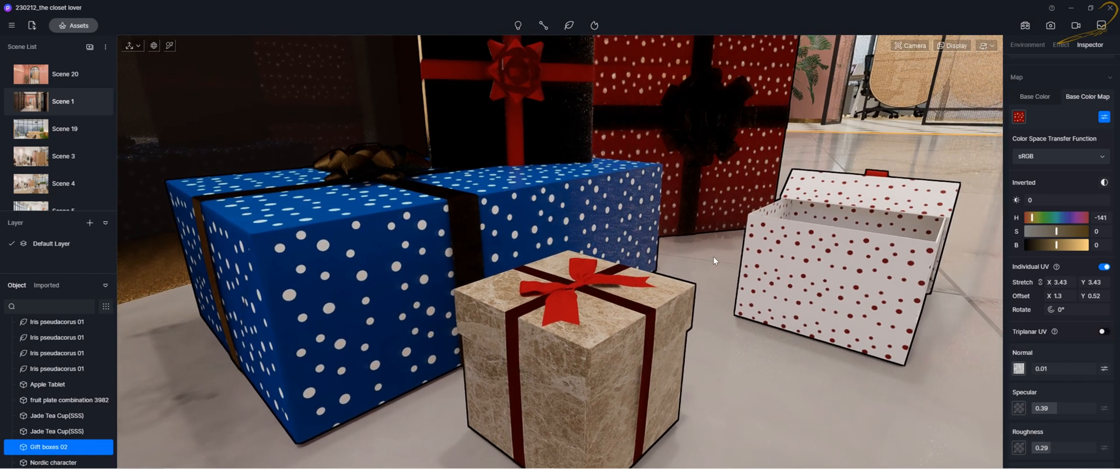
scroll(710, 258, "down", 2)
scroll(644, 269, "up", 1)
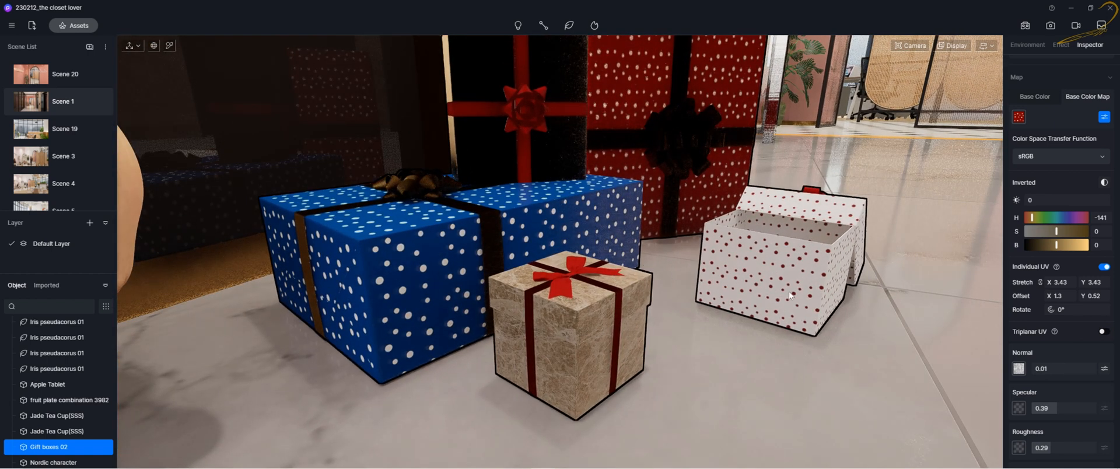
Set the blue gift box's color map to a UV stretch of 1 and an offset of 1 in both X and Y.
left_click(1067, 284)
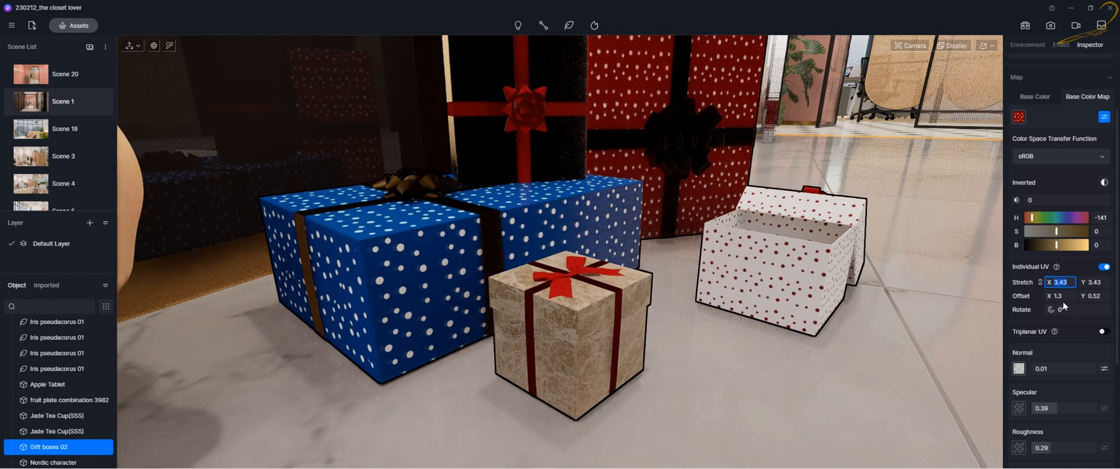
type("1")
key("Return")
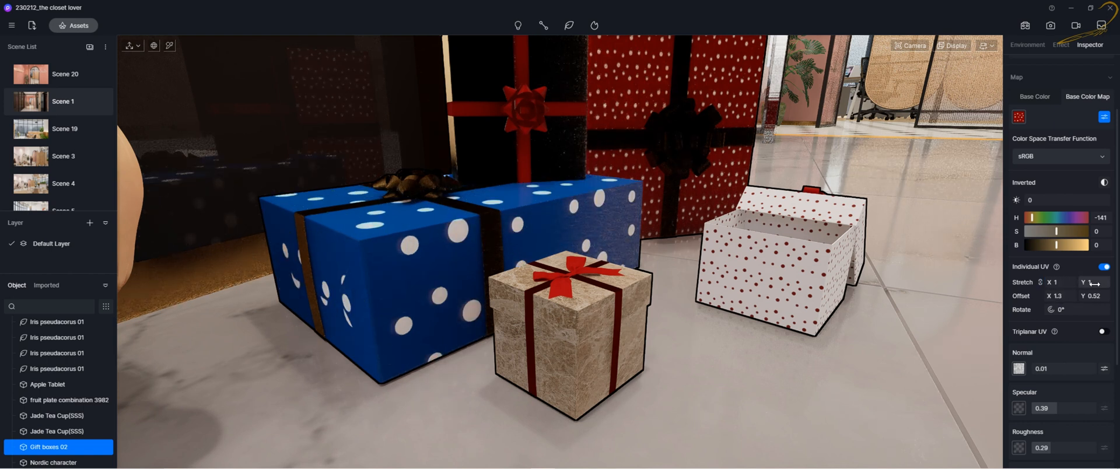
left_click(1060, 296)
type("1")
key("Return")
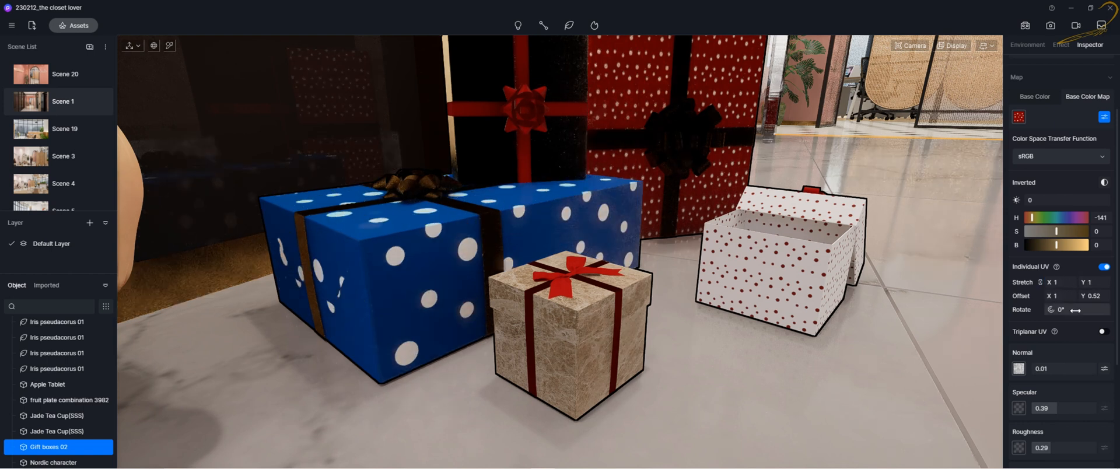
left_click(1096, 297)
type("1")
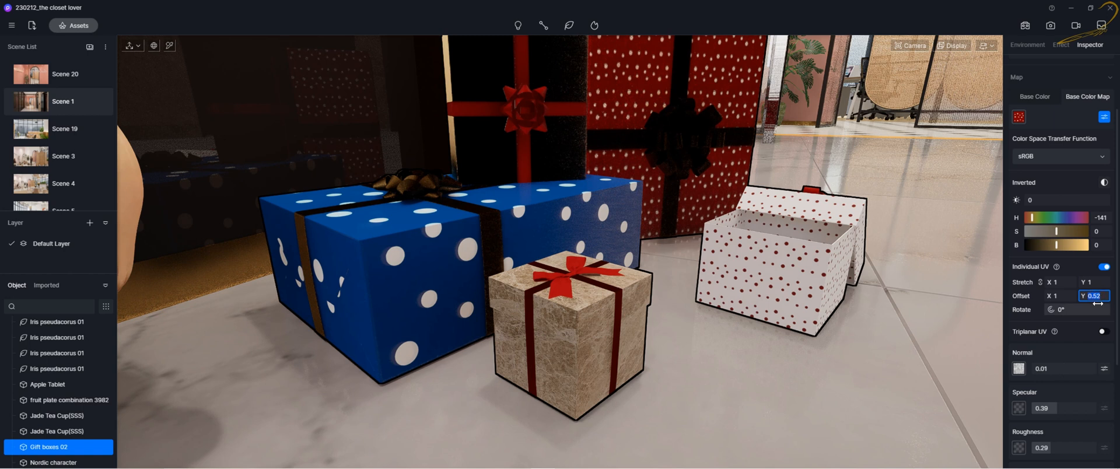
key("Return")
Deselect the gift boxes, sample the blue box's material again, and expand and collapse its Base Color Map settings.
left_click(725, 315)
right_click_drag(725, 315, 610, 255)
scroll(630, 265, "down", 5)
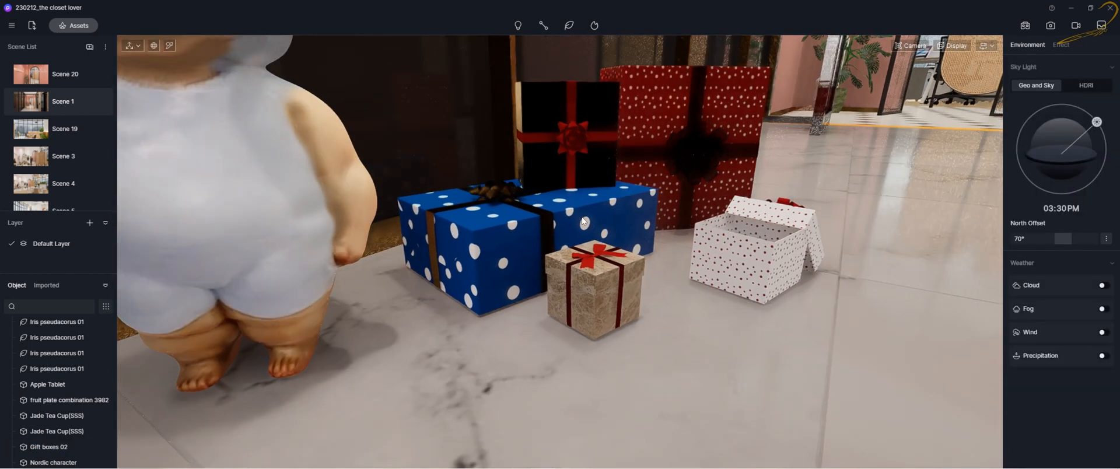
left_click(582, 216)
left_click(170, 46)
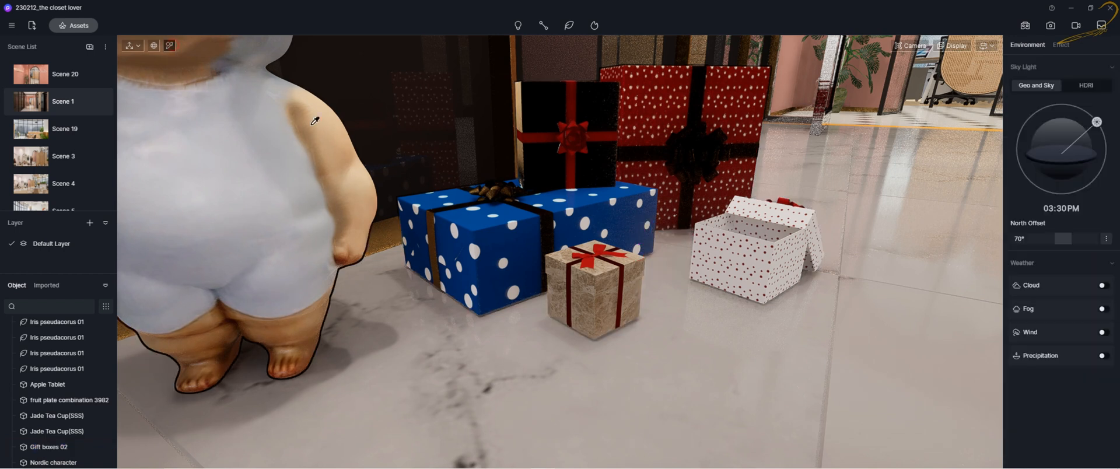
left_click(487, 233)
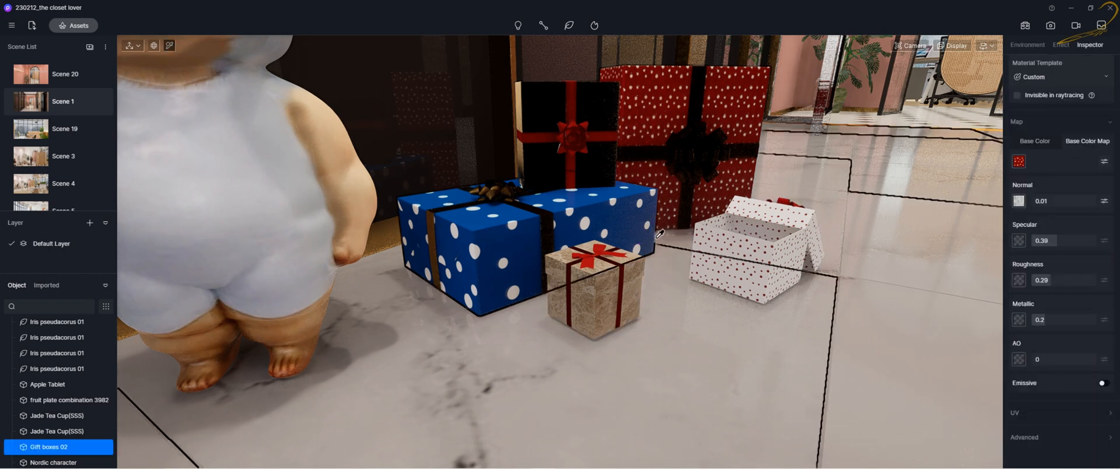
left_click(1104, 161)
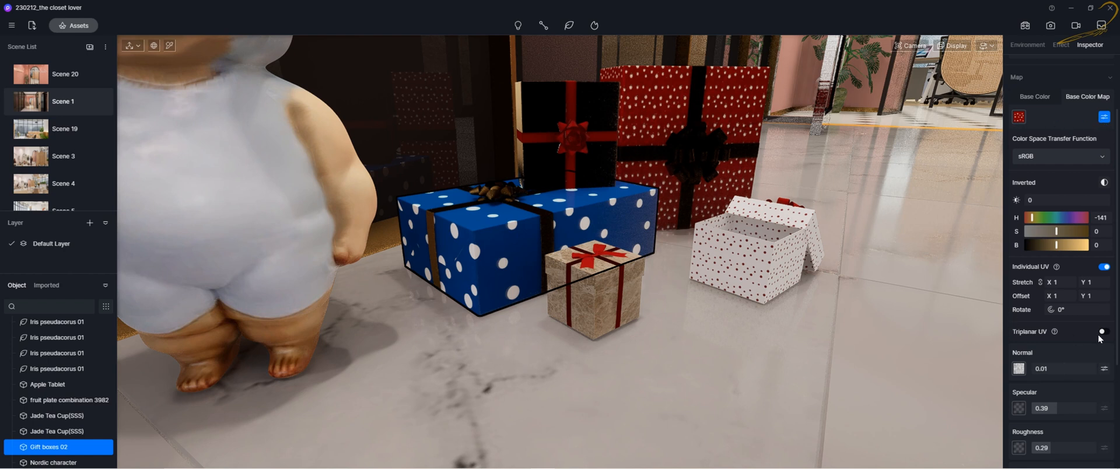
left_click(1105, 118)
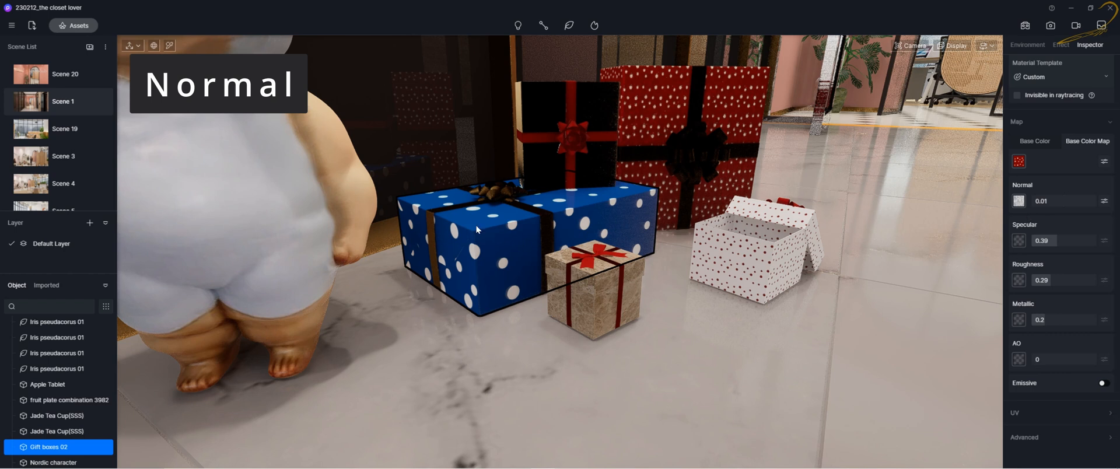
Switch to File Explorer's JPG texture folder, preview the terracotta tiles' NORMAL map, and return to the D5 Render scene.
scroll(475, 225, "up", 5)
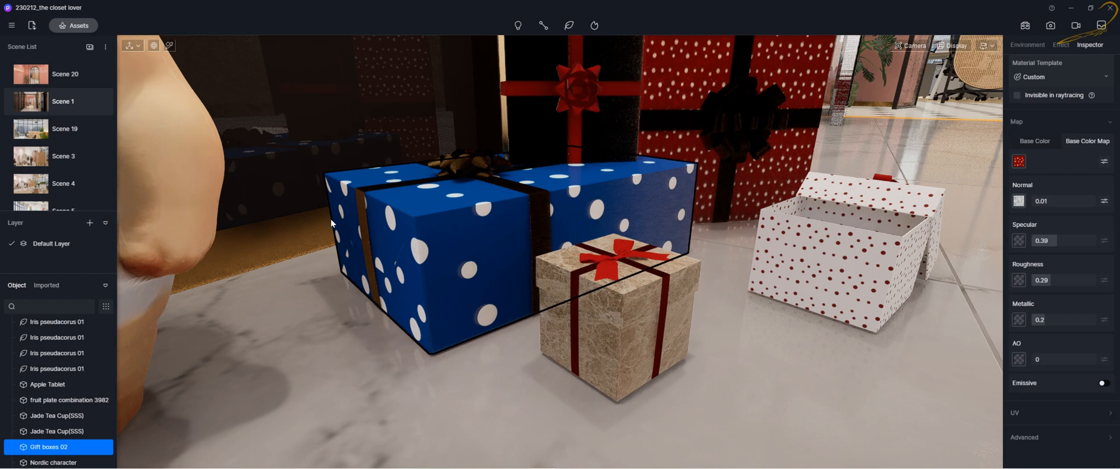
scroll(330, 220, "up", 4)
scroll(349, 221, "down", 3)
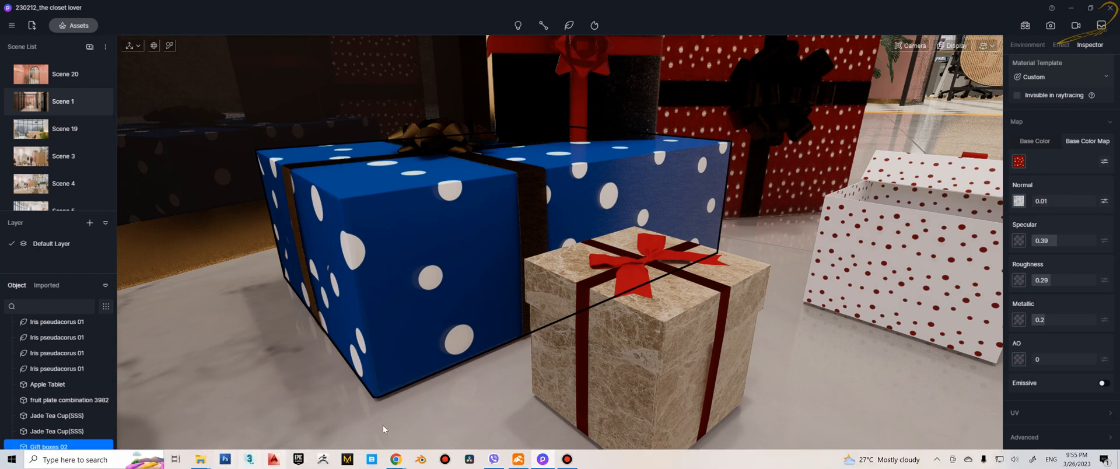
mouse_move(200, 459)
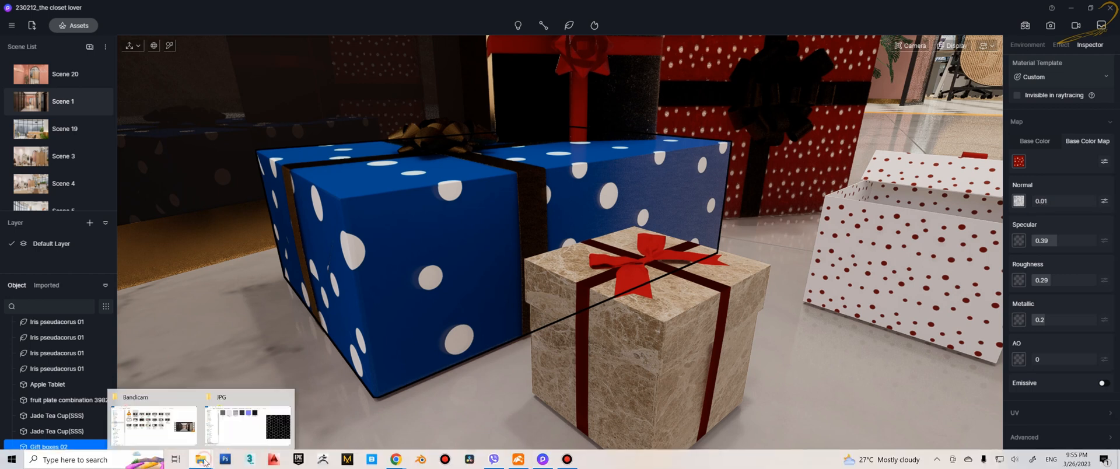
left_click(236, 422)
left_click(688, 128)
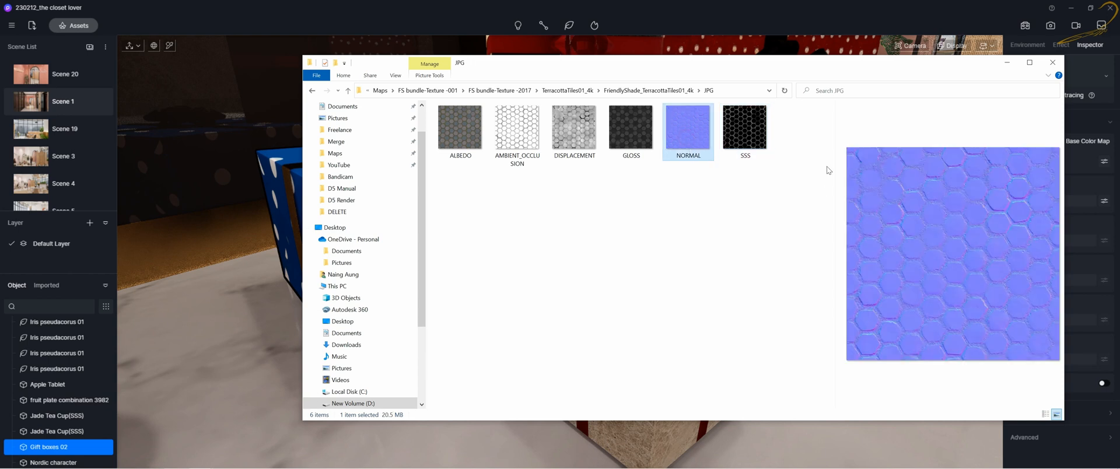
left_click_drag(928, 63, 873, 68)
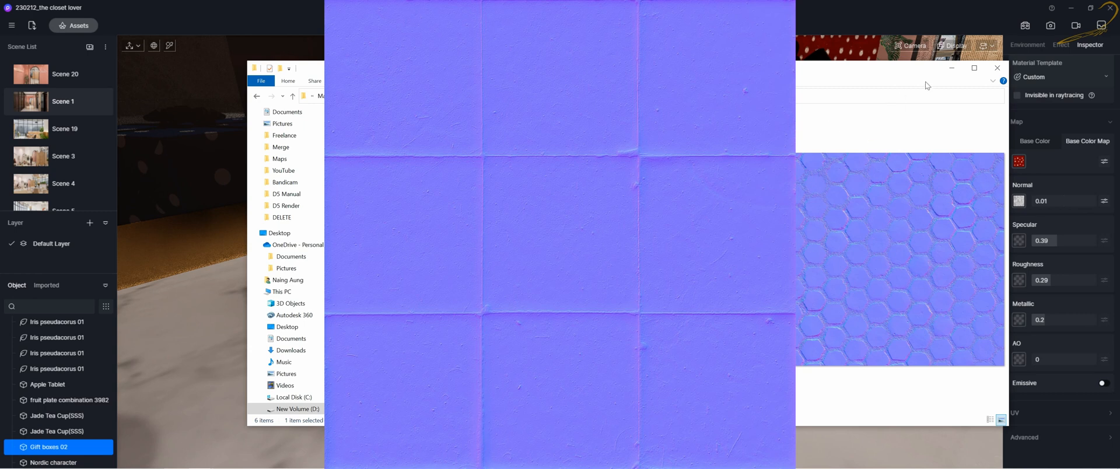
left_click(951, 68)
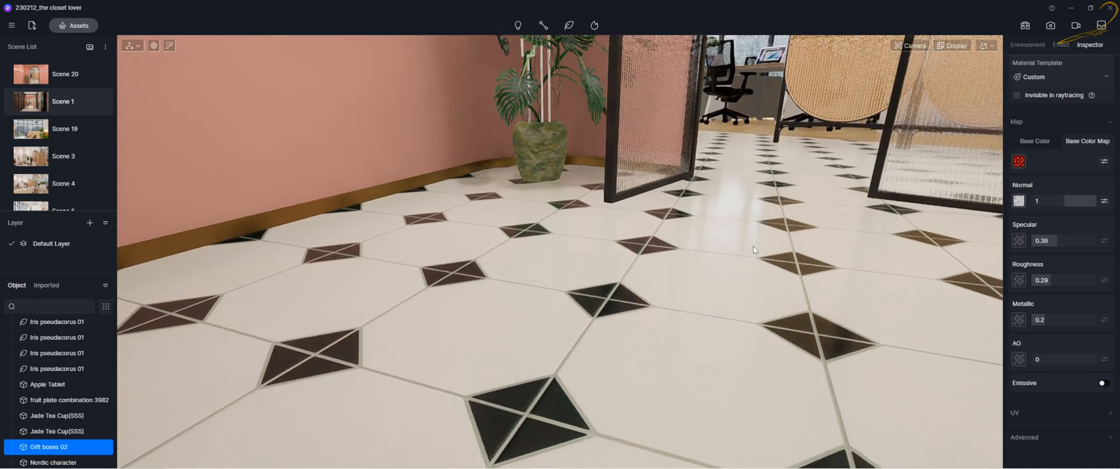
Sample the patterned floor tile material, compare its Normal strength at 0.01, and set it to 0.7.
left_click(733, 251)
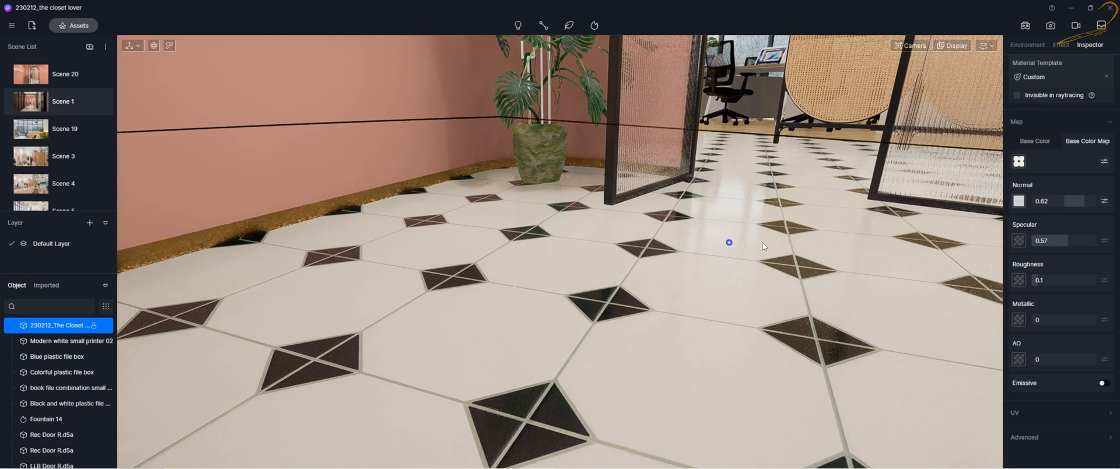
right_click_drag(728, 243, 810, 245)
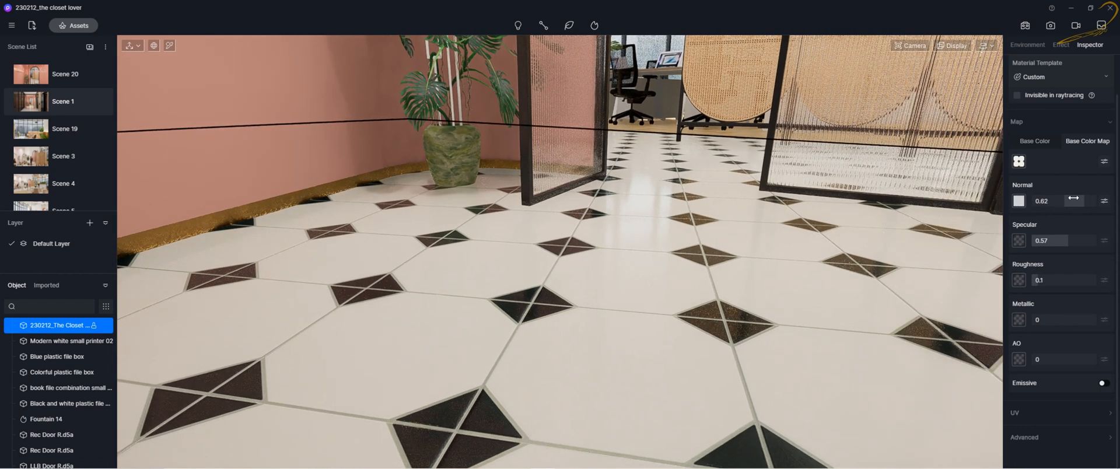
left_click_drag(1075, 200, 1058, 202)
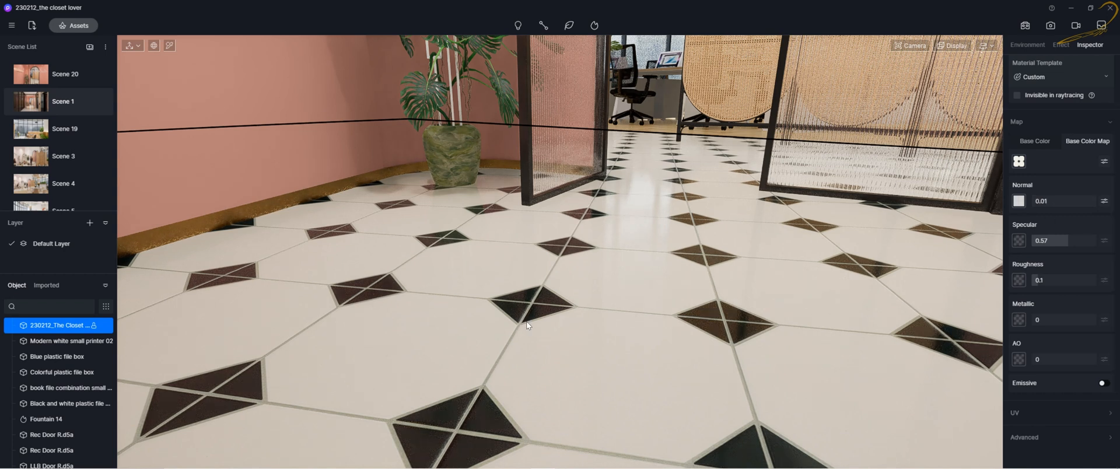
scroll(531, 320, "up", 3)
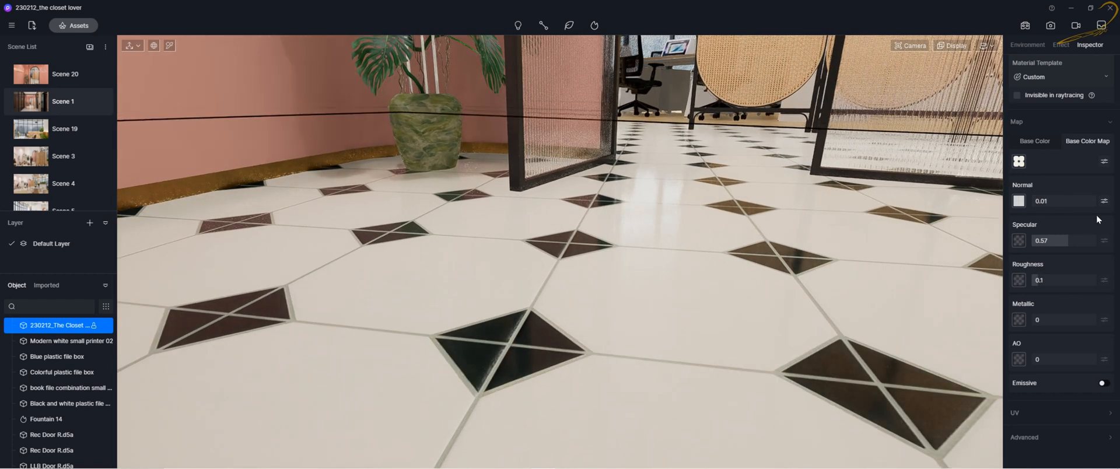
mouse_move(1068, 201)
left_mouse_down()
mouse_move(1118, 204)
mouse_move(1086, 201)
left_mouse_up()
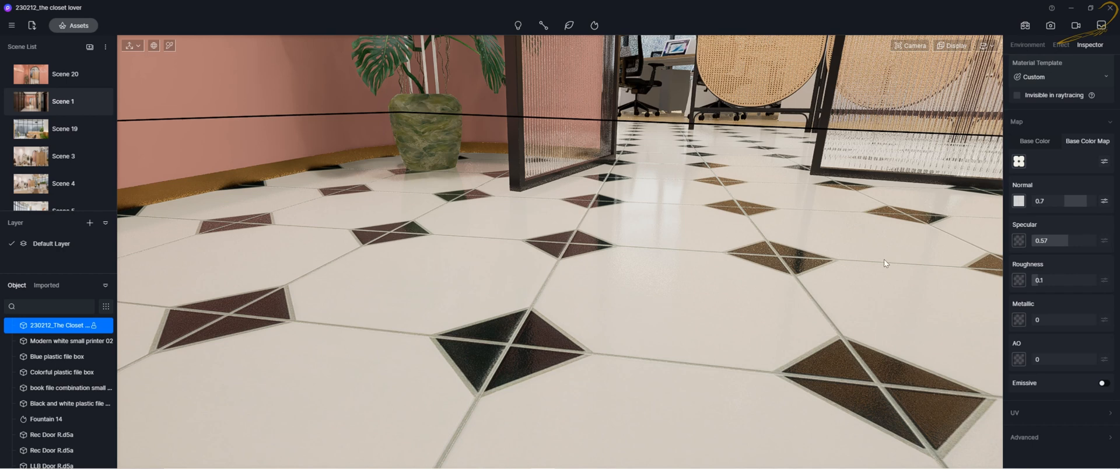
Examine the entrance's marble floor and the gift boxes beside the rabbit figure at close range.
key("s")
right_click_drag(775, 210, 842, 216)
key("q")
key("e")
key("s")
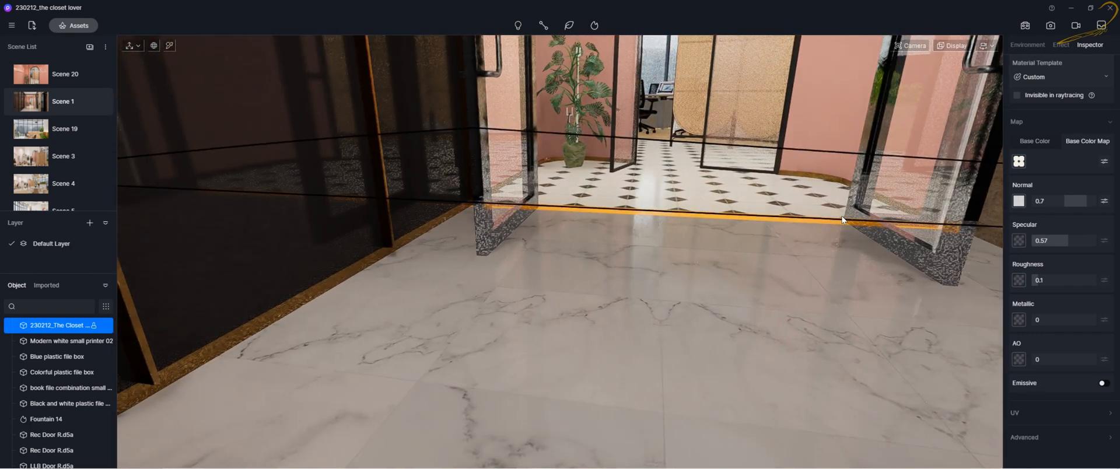
key("s")
key("q")
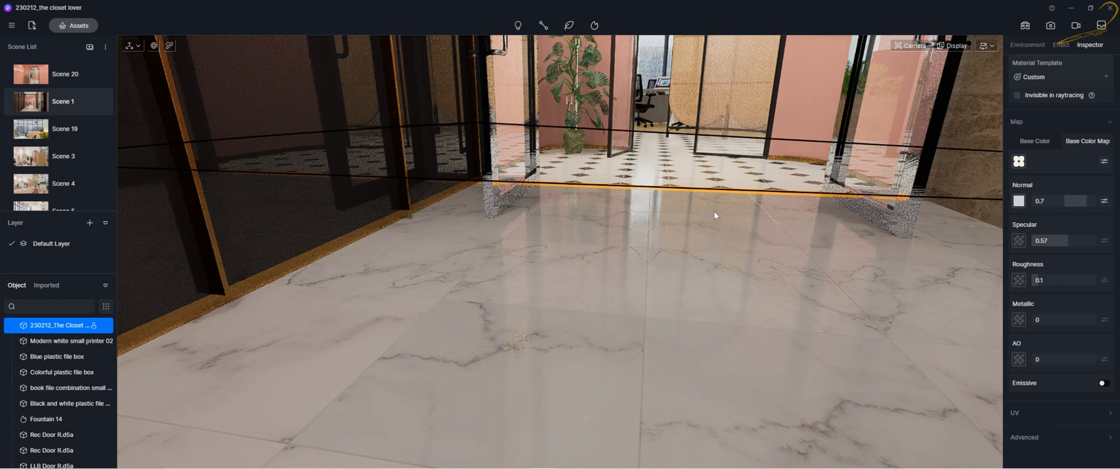
key("s")
key("q")
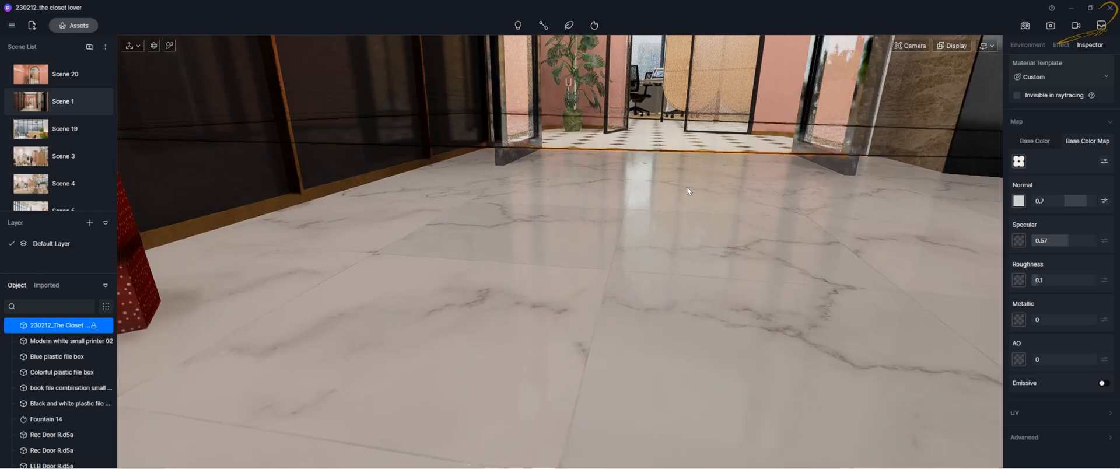
key("s")
key("q")
key("a")
key("w")
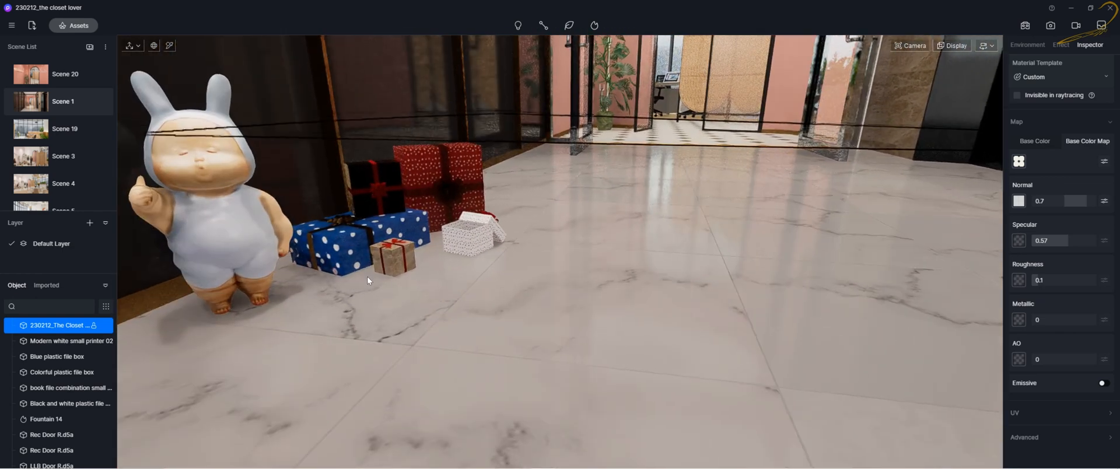
key("w")
key("a")
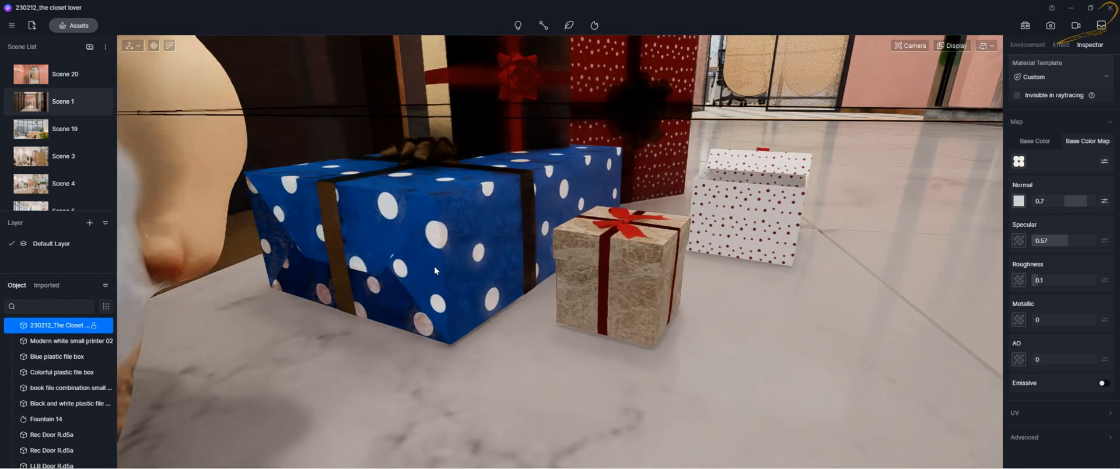
key("w")
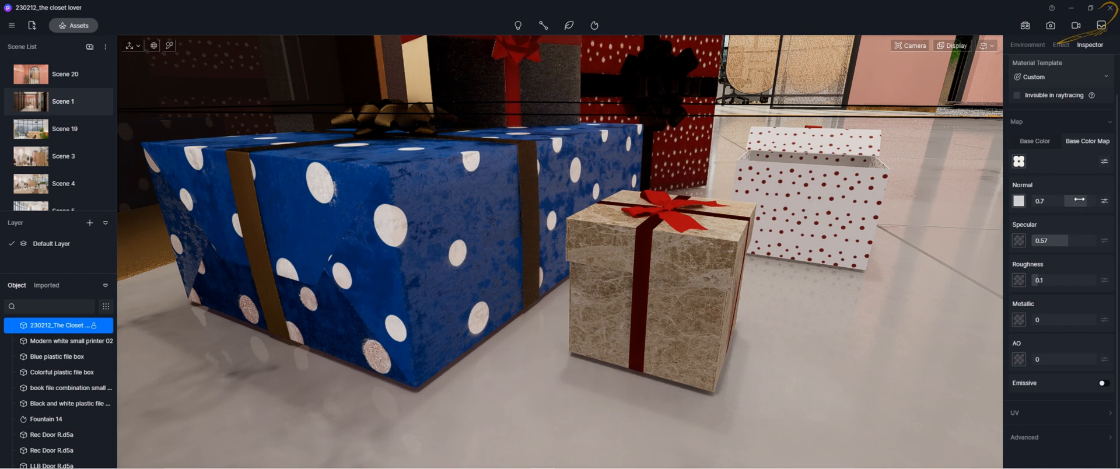
Set the floor tile material's Normal strength to 0.34 and sample the blue gift box's material.
left_click_drag(1078, 199, 1073, 201)
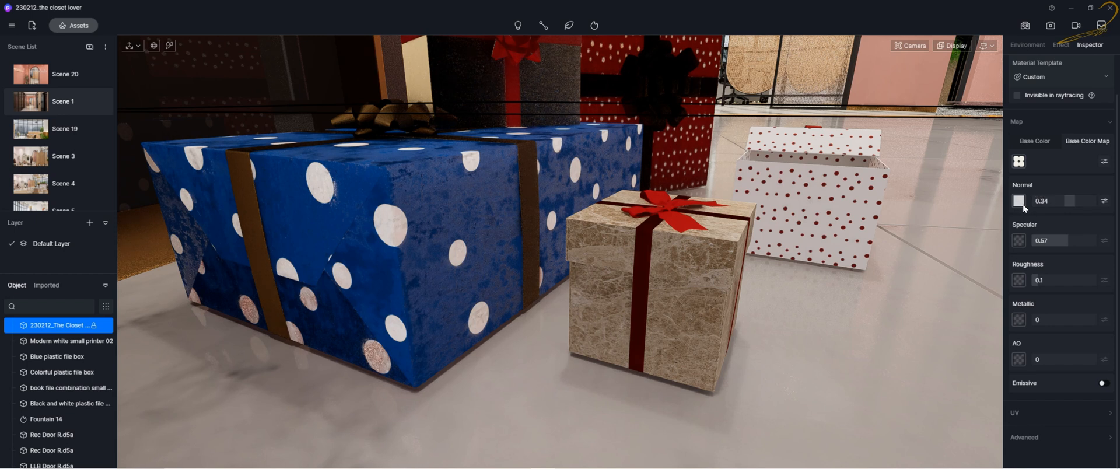
left_click(540, 201)
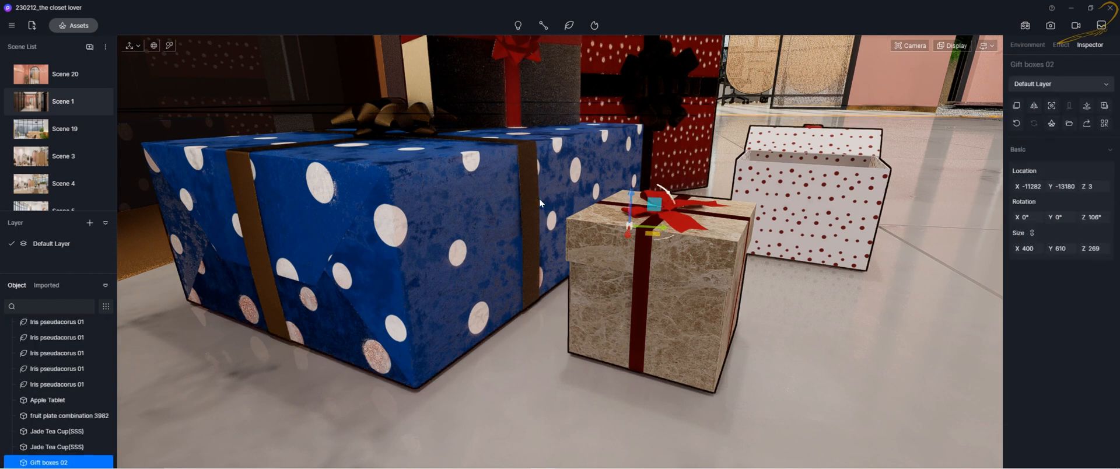
left_click(165, 46)
left_click(411, 231)
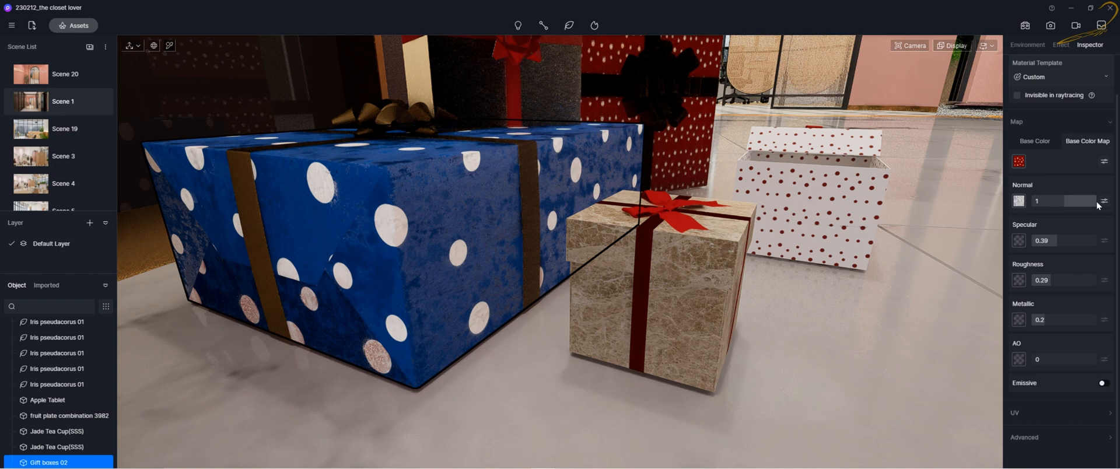
Invert the blue gift box's Normal map and collapse the map's settings.
left_click(1104, 200)
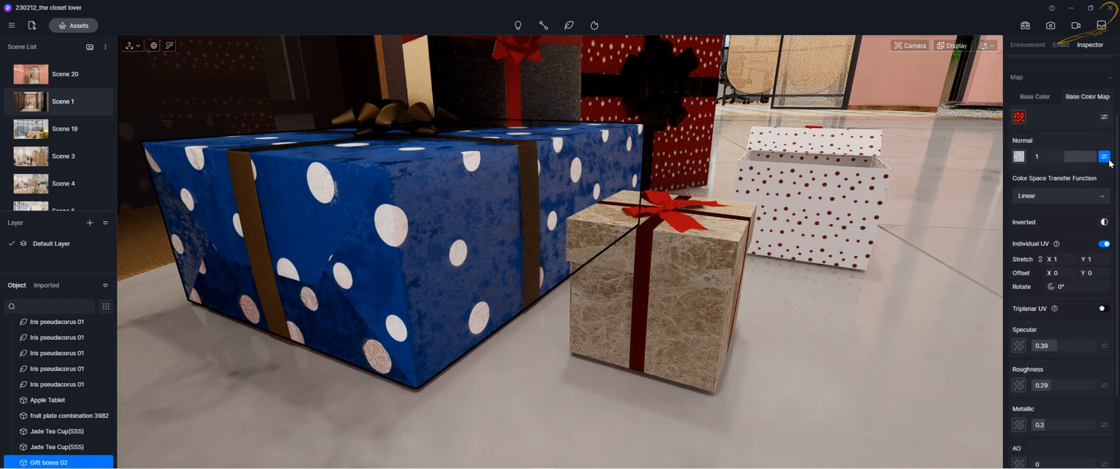
left_click(1103, 222)
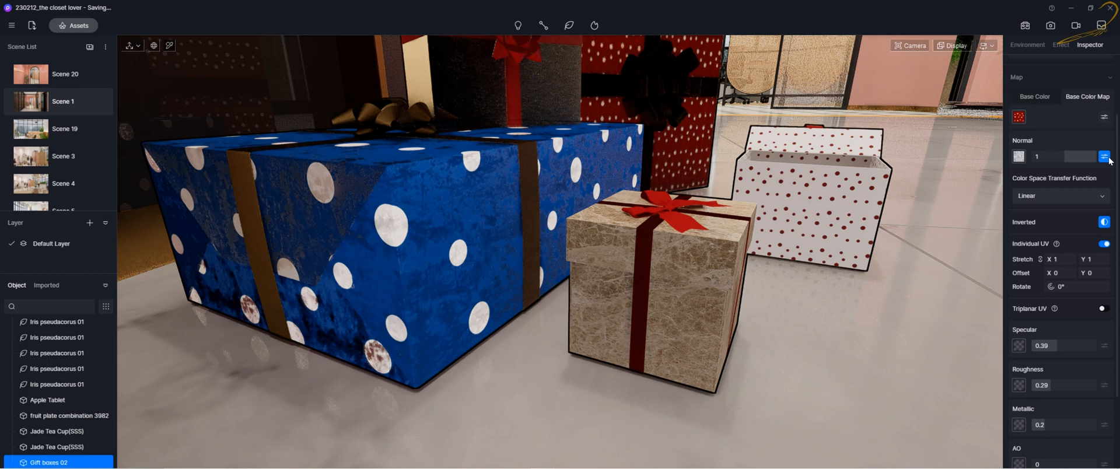
left_click(1107, 157)
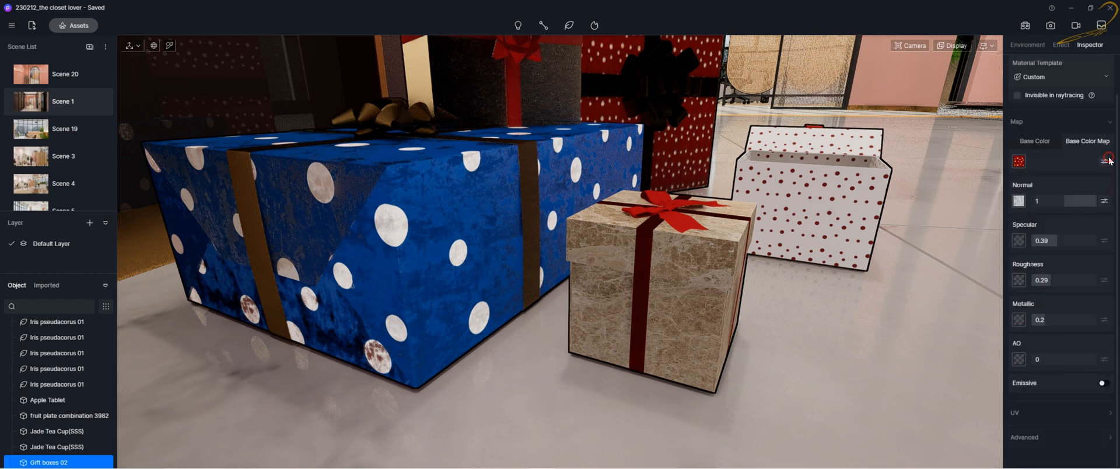
Set the blue gift box's Normal strength to 0.26 and disable the map's inversion, keeping the Linear color space.
left_click(1073, 199)
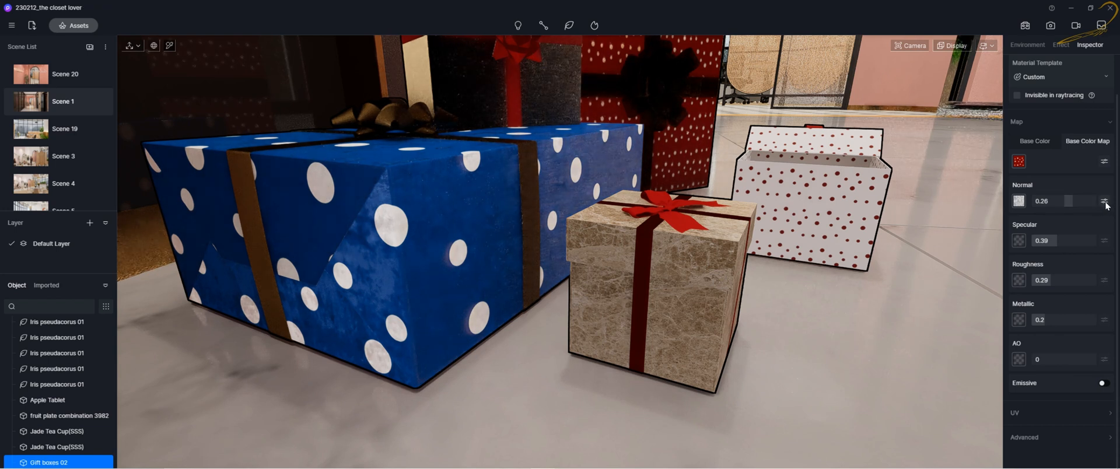
left_click(1103, 202)
left_click(1104, 223)
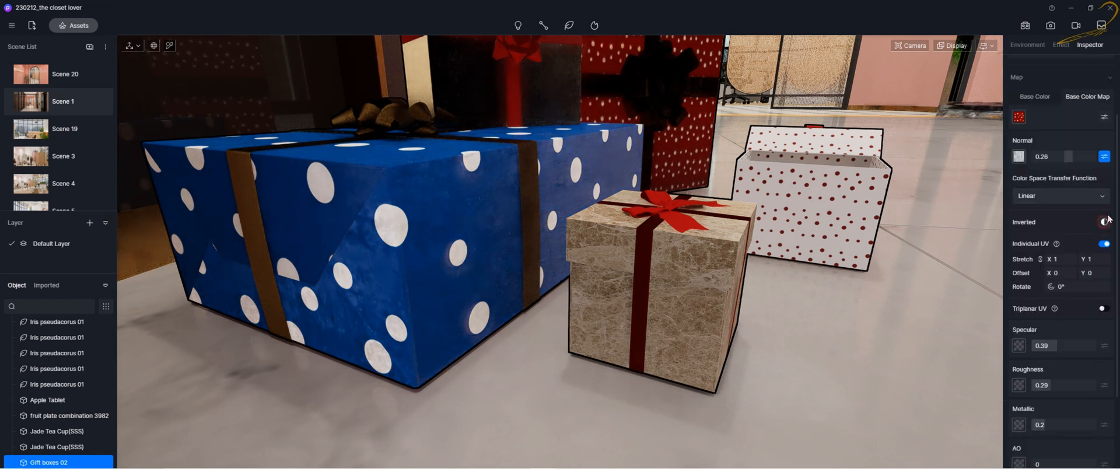
left_click(1091, 196)
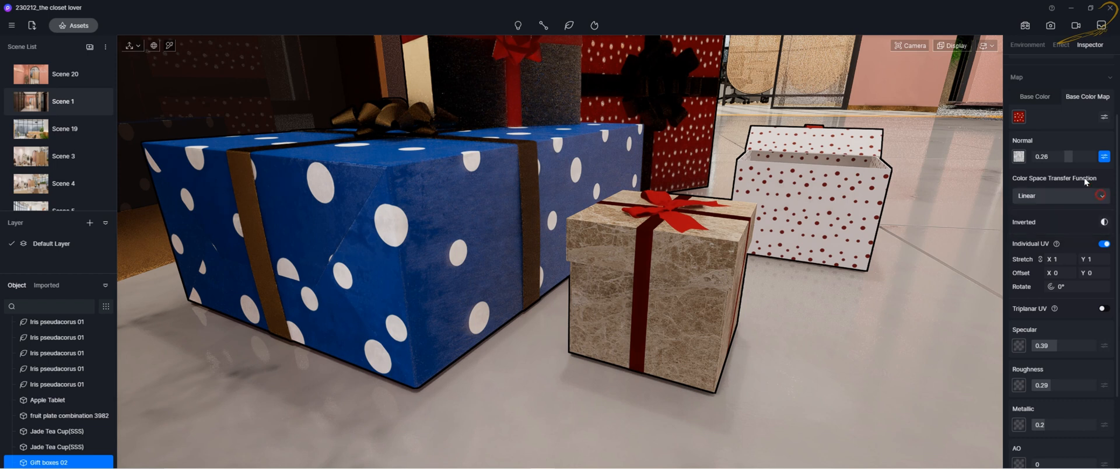
left_click(1101, 196)
left_click(1103, 156)
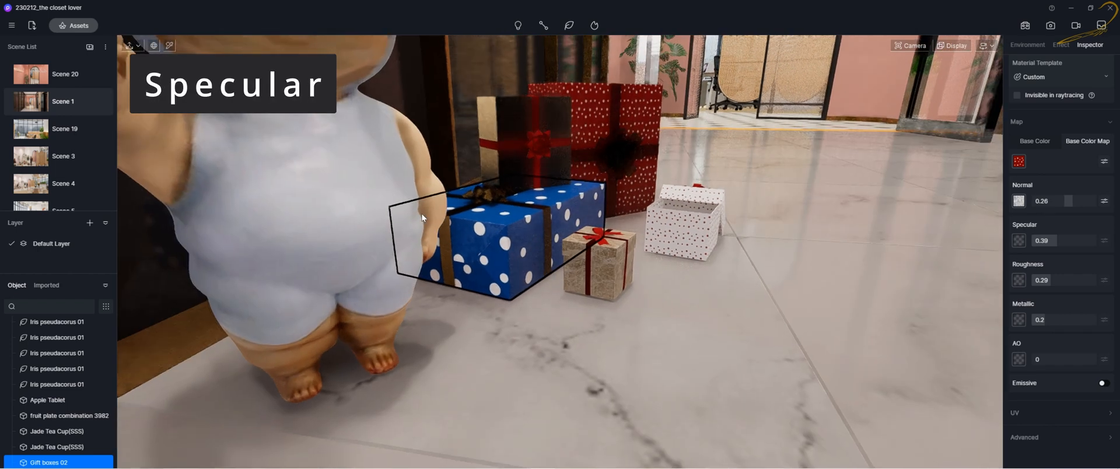
Bring the rabbit figure into full view, sample its material, and set its Specular to 0.95.
right_click_drag(422, 214, 518, 178)
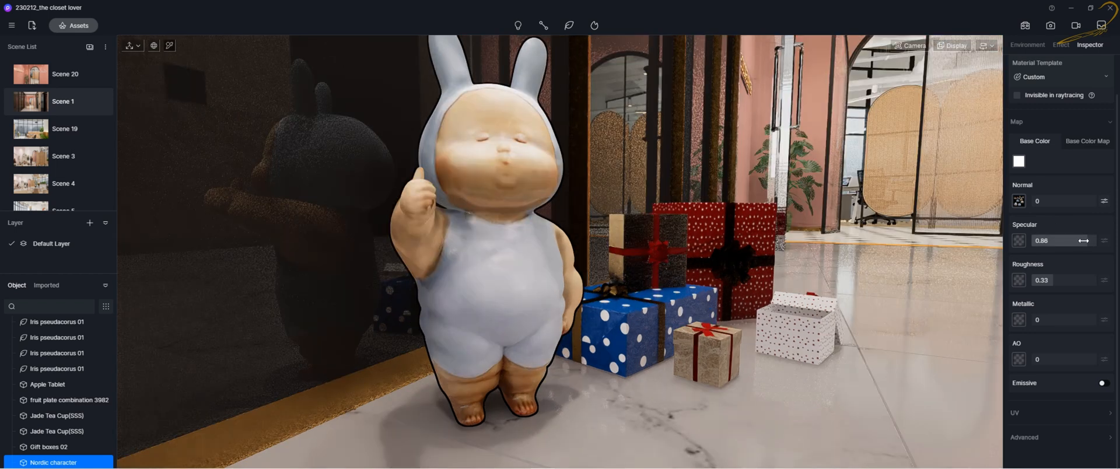
left_click_drag(1067, 239, 1092, 240)
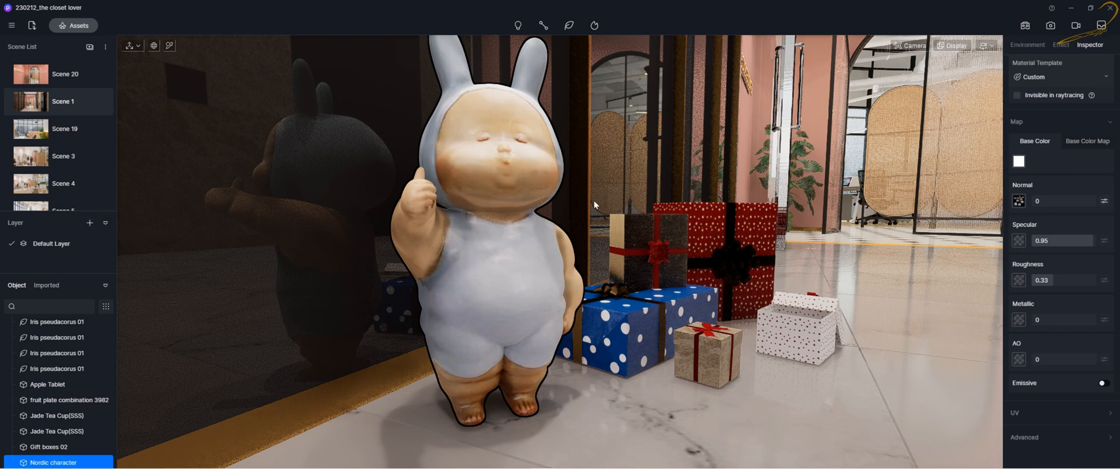
scroll(1057, 278, "up", 1)
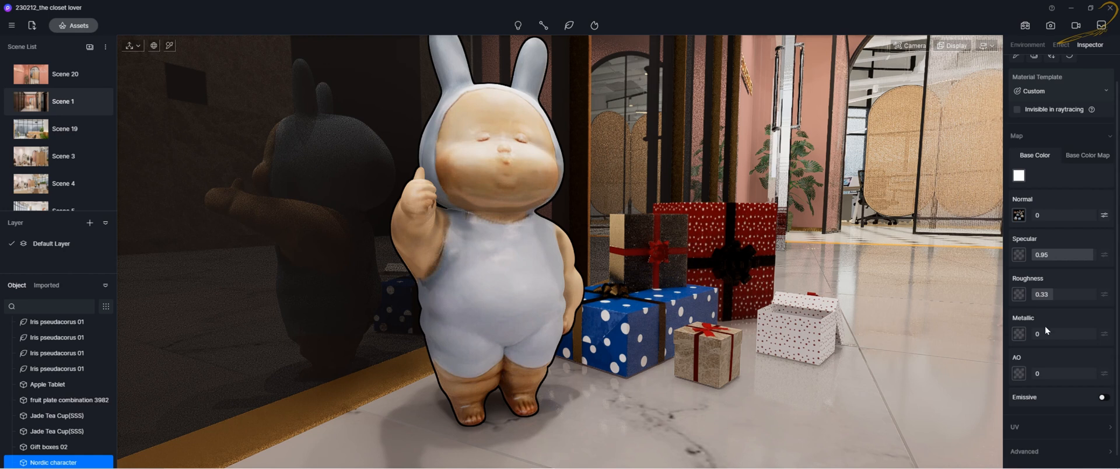
Try the rabbit figure's material with Metallic at 1 and Specular at 0.21, and return Metallic to 0.
left_click_drag(1037, 333, 1072, 332)
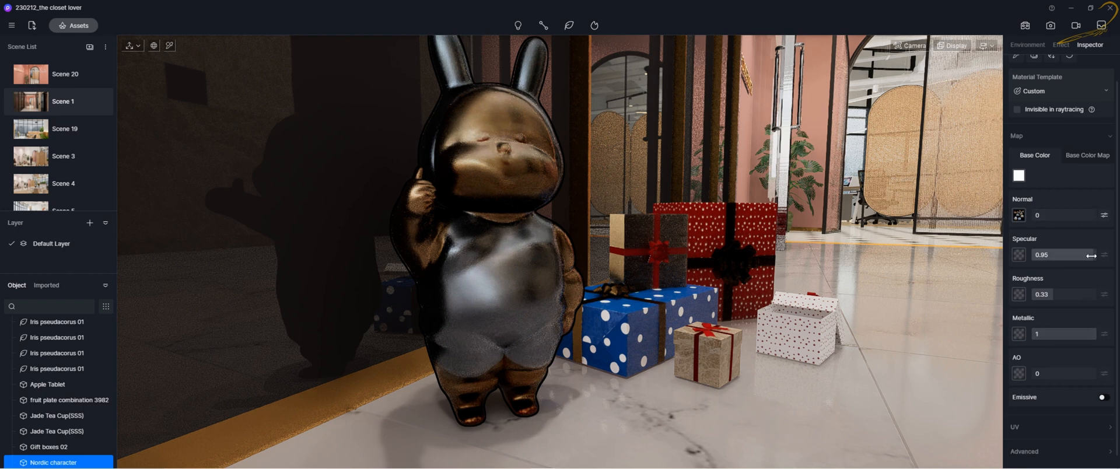
left_click_drag(1076, 256, 1043, 270)
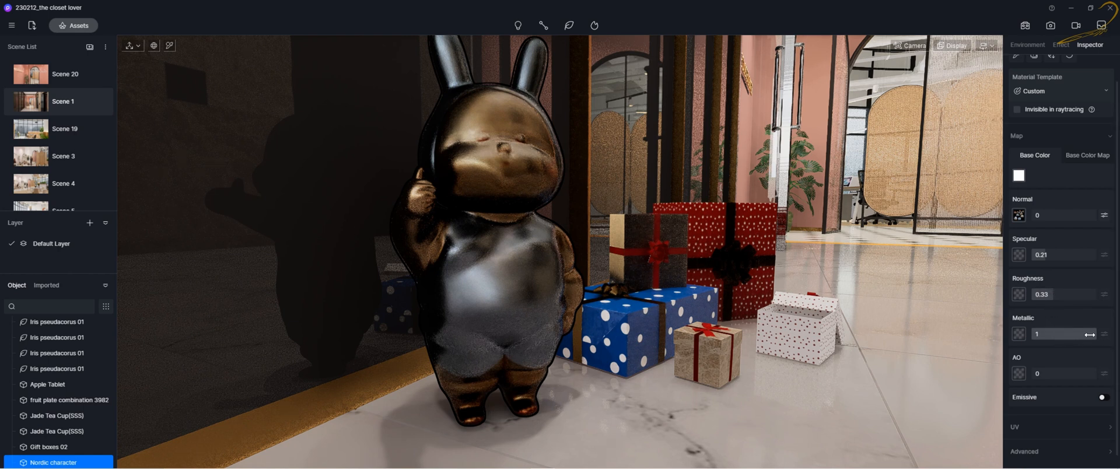
left_click_drag(1089, 335, 1044, 335)
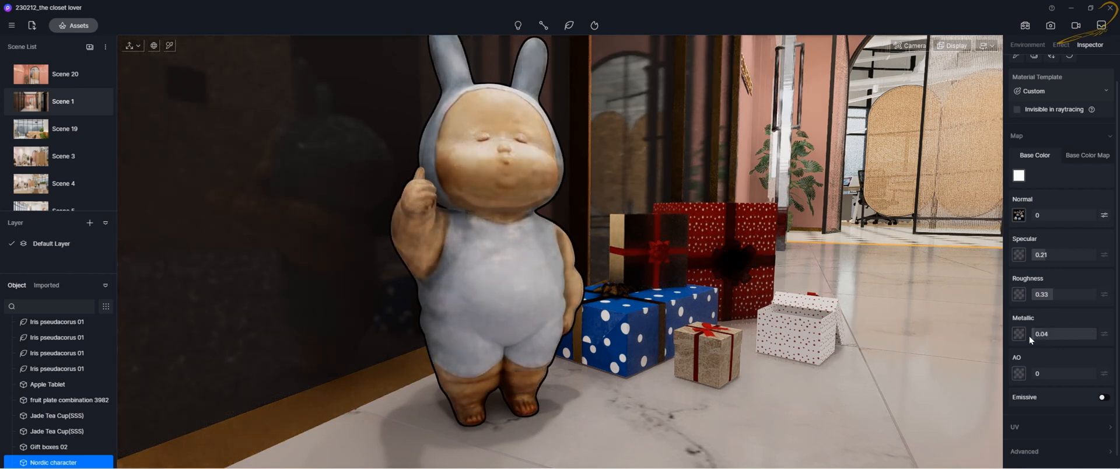
Set the rabbit figure's Roughness to 0.09 and Specular to 0.79 after comparing 0.75 and 0.2, and inspect its reflections up close.
left_click_drag(1051, 295, 1047, 295)
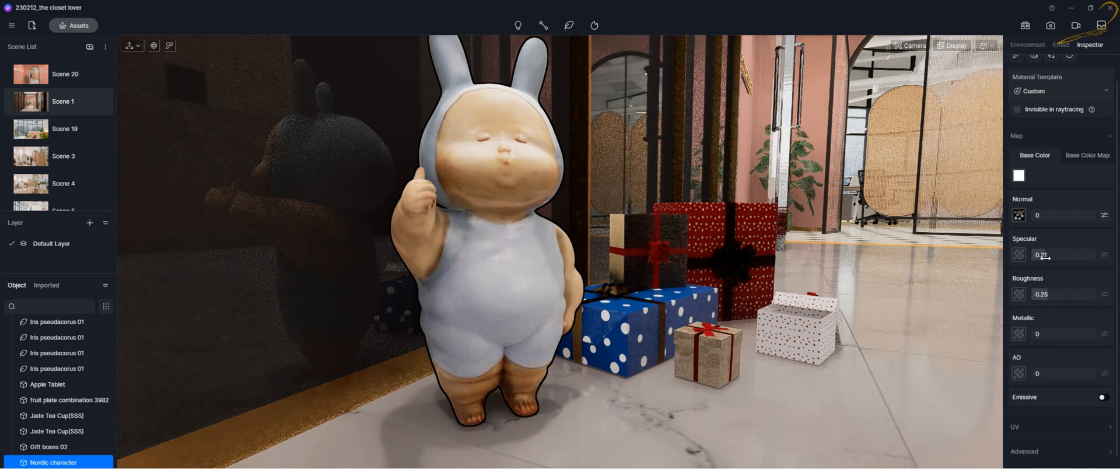
left_click_drag(1049, 256, 1075, 255)
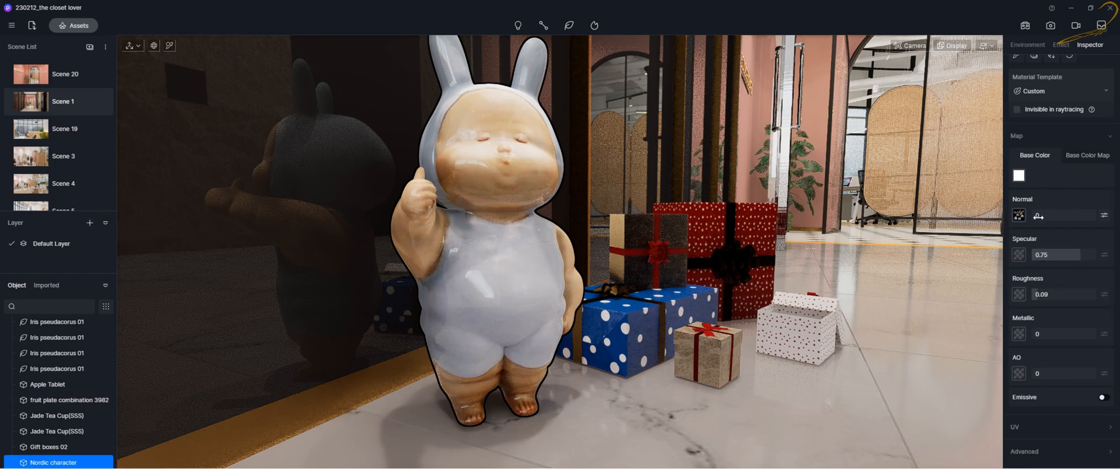
left_click_drag(1080, 259, 1062, 260)
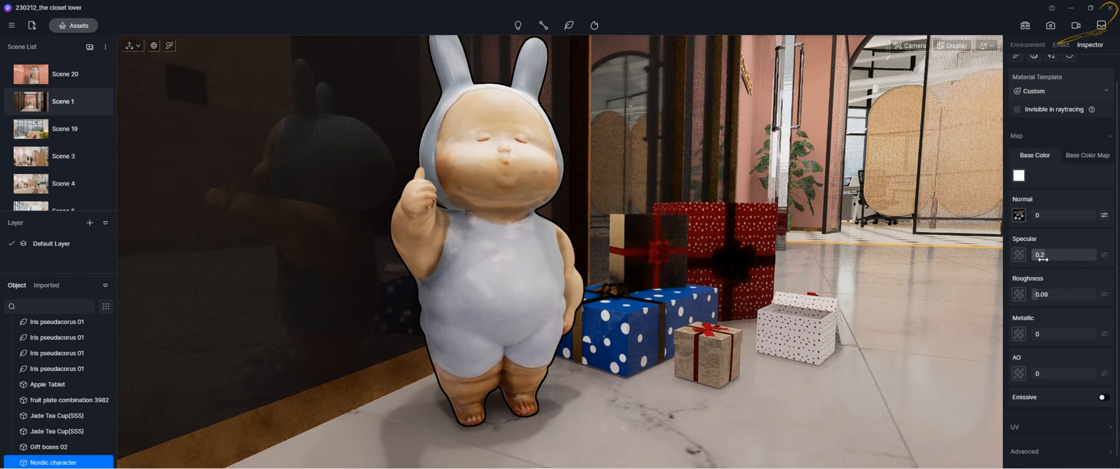
left_click_drag(1062, 260, 1082, 263)
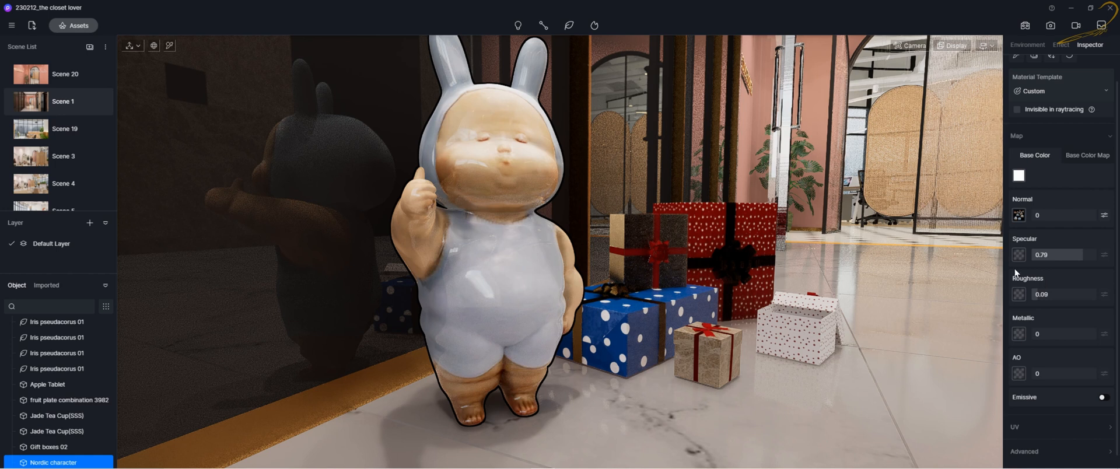
right_click_drag(605, 226, 539, 239)
scroll(545, 232, "up", 5)
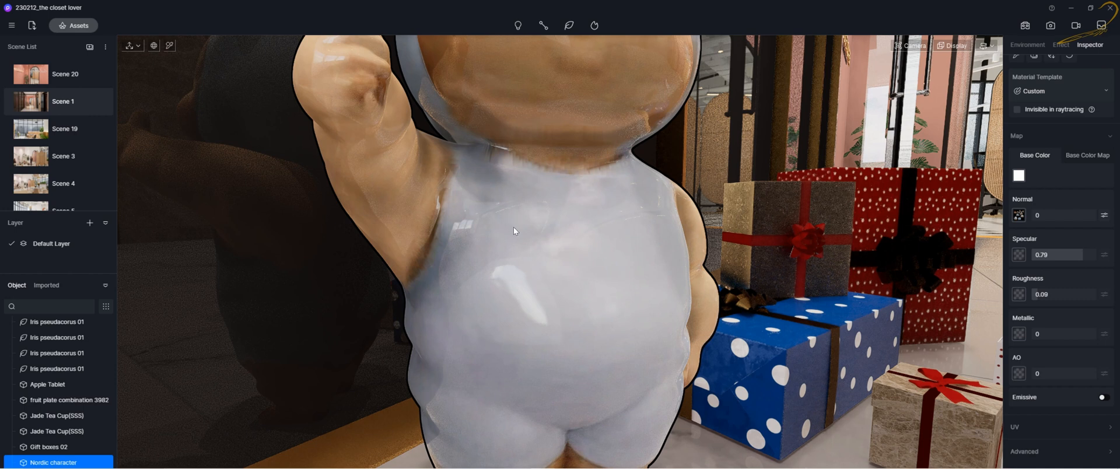
scroll(513, 226, "down", 5)
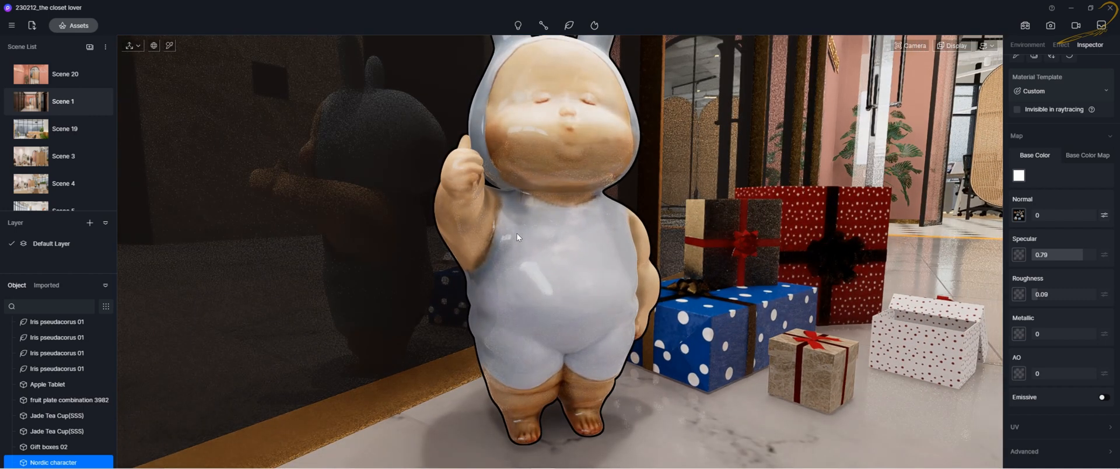
Lower the Specular value of the Nordic character's material to 0.
scroll(524, 191, "up", 3)
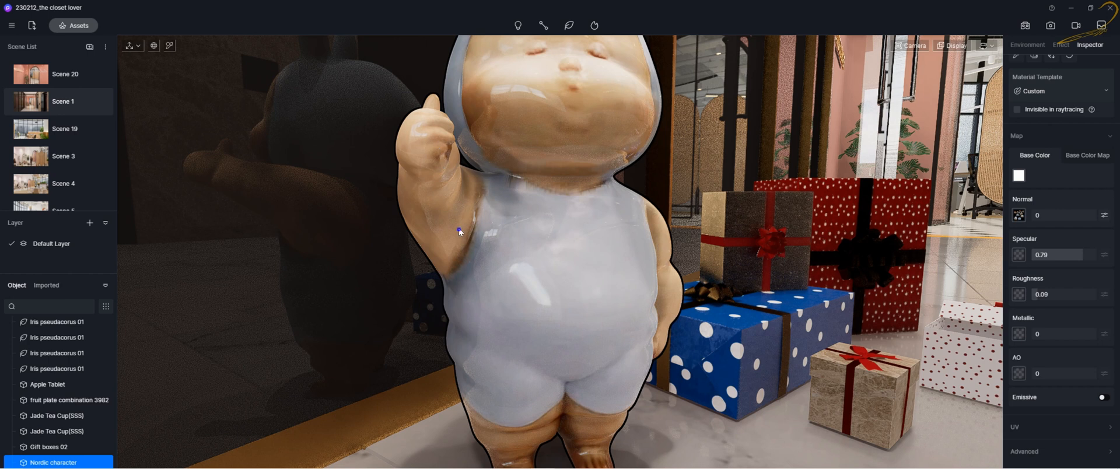
right_click_drag(458, 228, 450, 195)
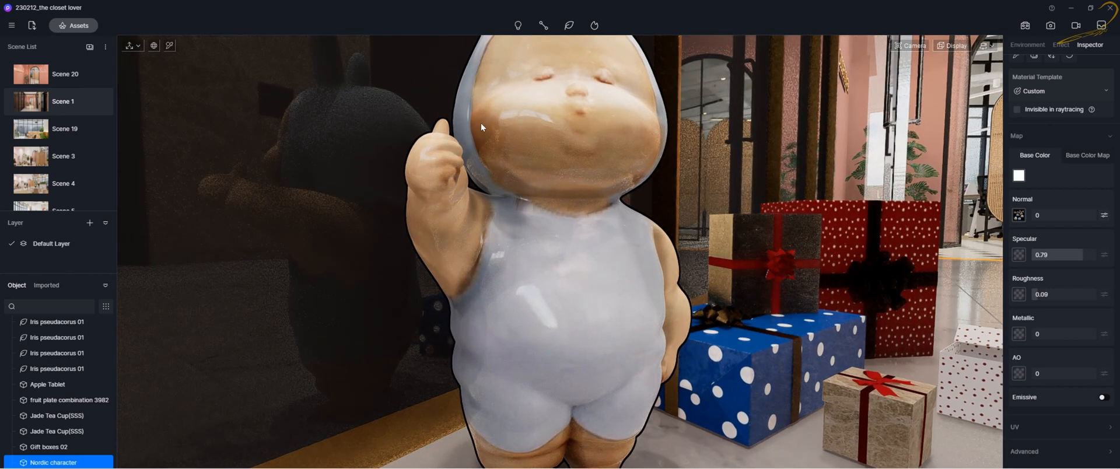
right_click_drag(482, 105, 590, 127)
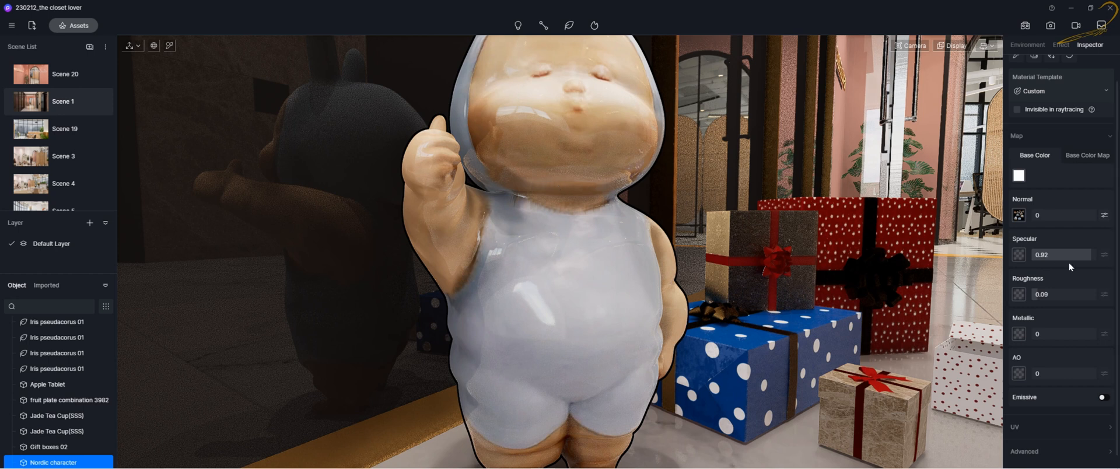
left_click_drag(1085, 255, 611, 254)
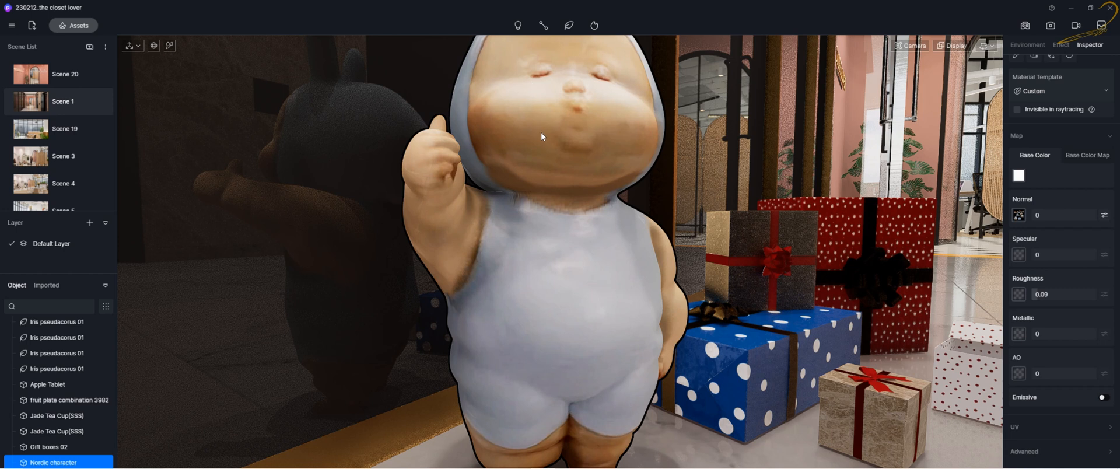
Try Specular values between 0.25 and 1 on the character's material, ending at 1, to compare its reflections.
right_click_drag(541, 262, 562, 198)
scroll(562, 198, "down", 2)
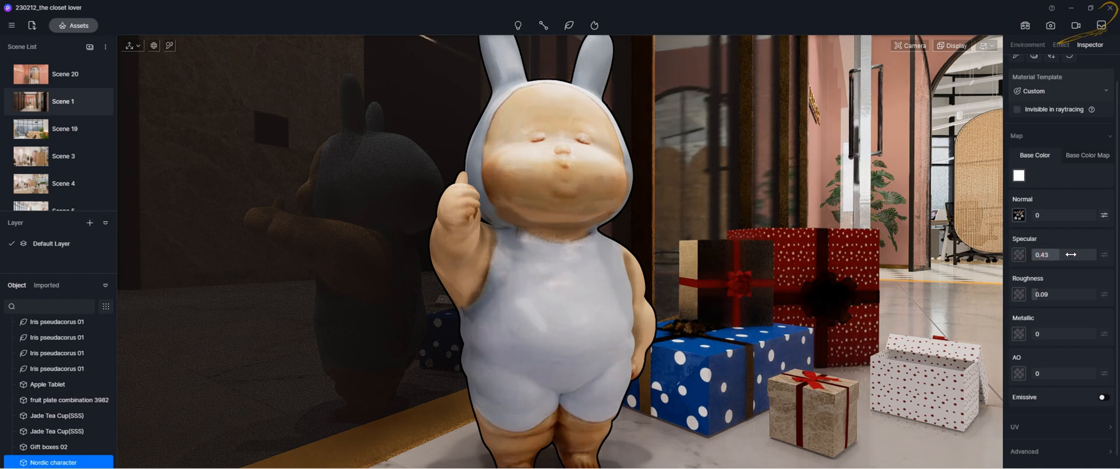
left_click_drag(1034, 255, 1097, 255)
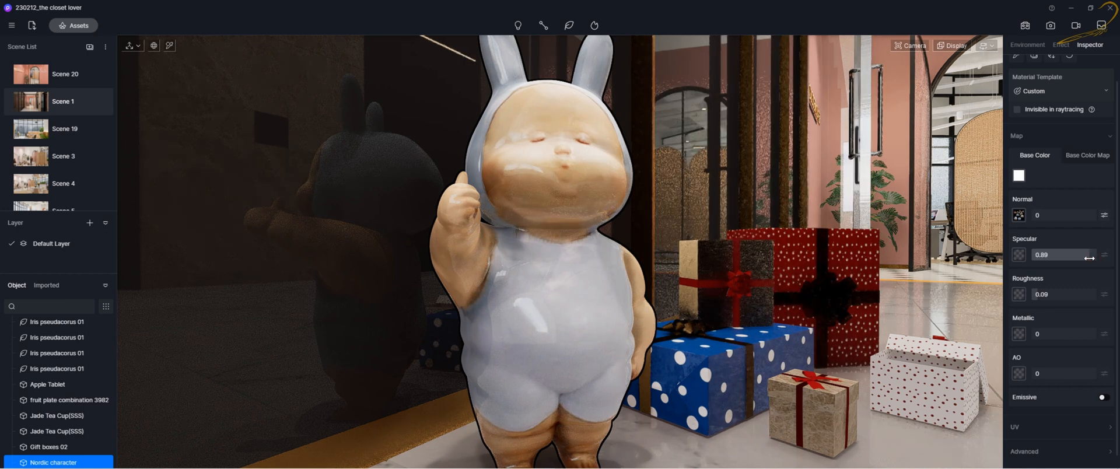
left_click_drag(1095, 255, 1070, 259)
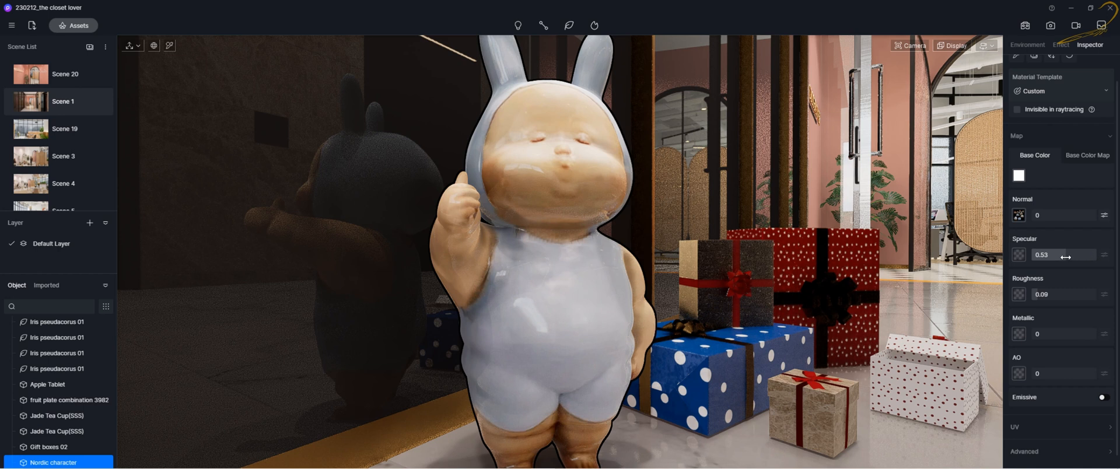
left_click_drag(1066, 257, 1046, 258)
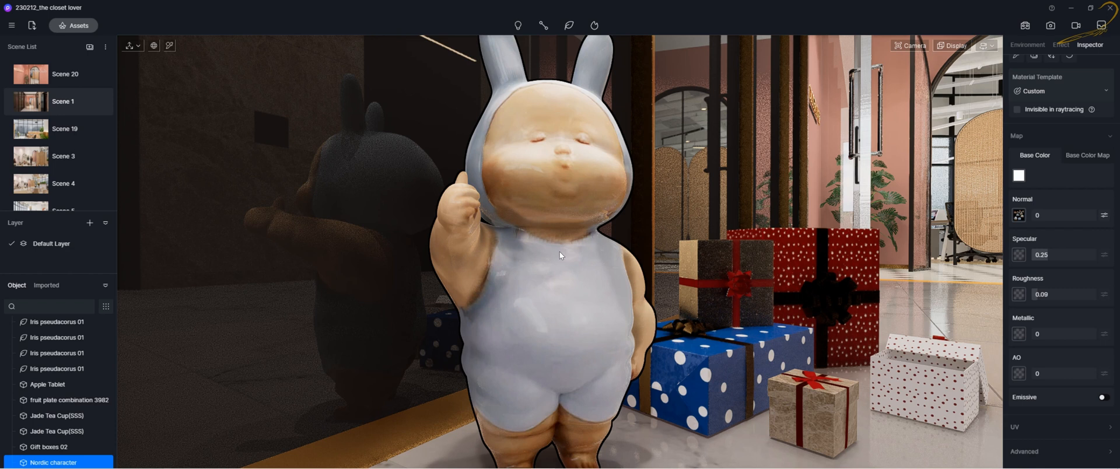
left_click_drag(1047, 255, 1065, 258)
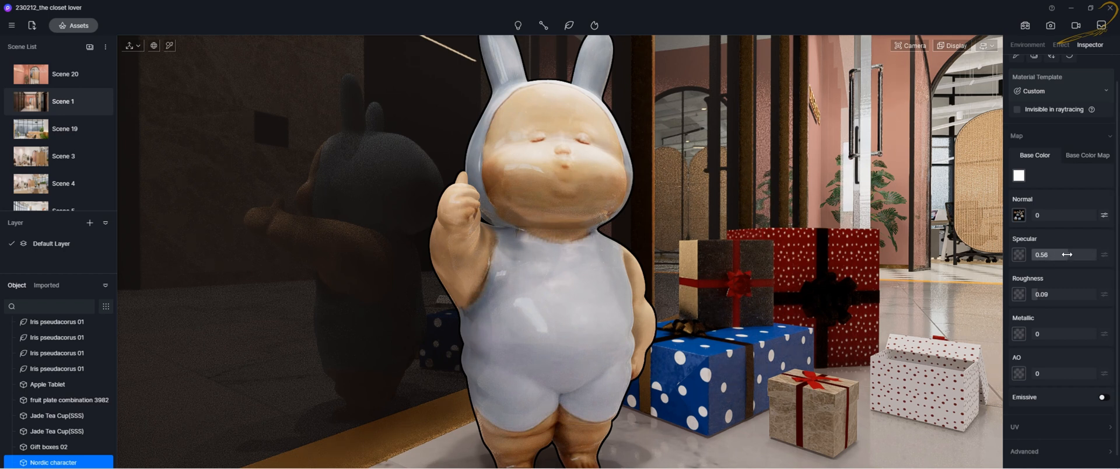
left_click_drag(1072, 255, 1094, 255)
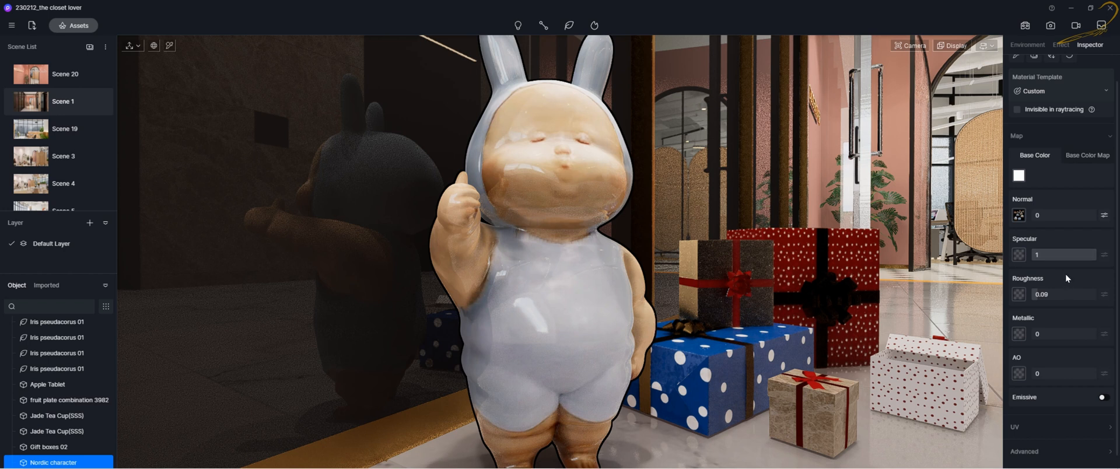
mouse_move(1056, 256)
left_mouse_down()
mouse_move(1047, 254)
mouse_move(1065, 256)
left_mouse_up()
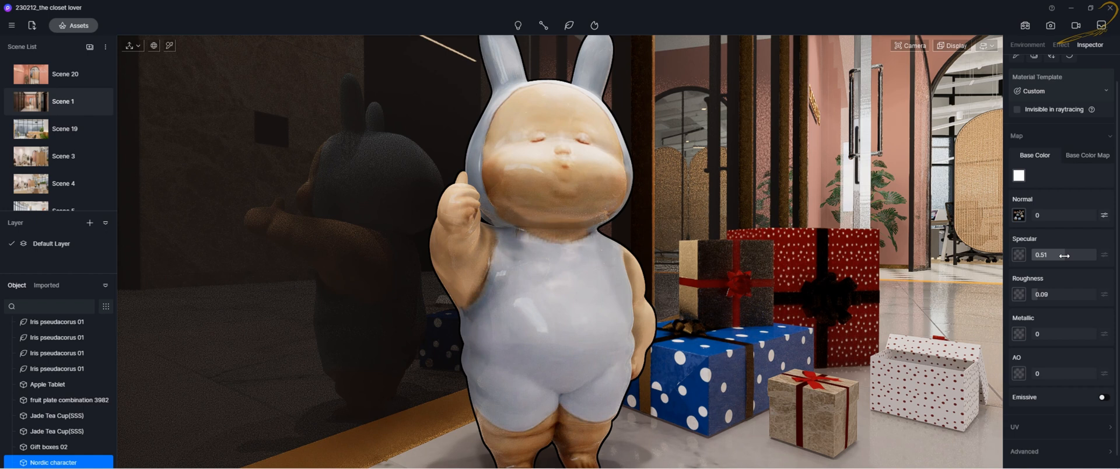
left_click_drag(1064, 255, 1096, 258)
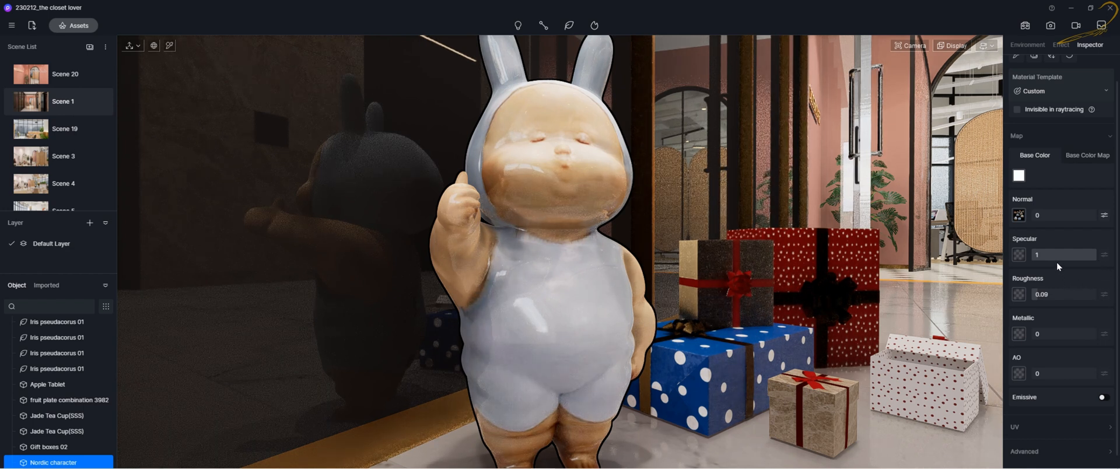
Raise the character material's Roughness in stages through 0.18, 0.71 and 0.89 to 1, with Specular at 1.
scroll(1055, 262, "down", 1)
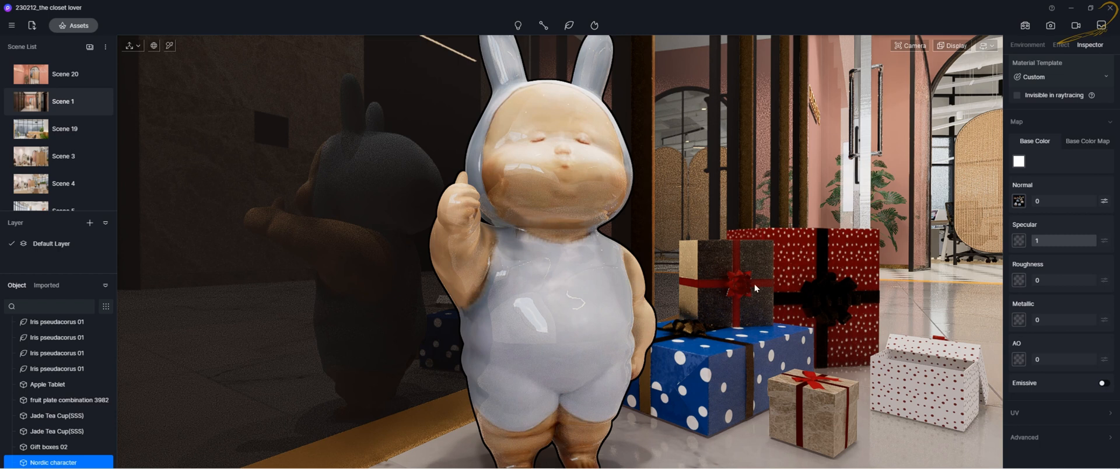
left_click(1041, 280)
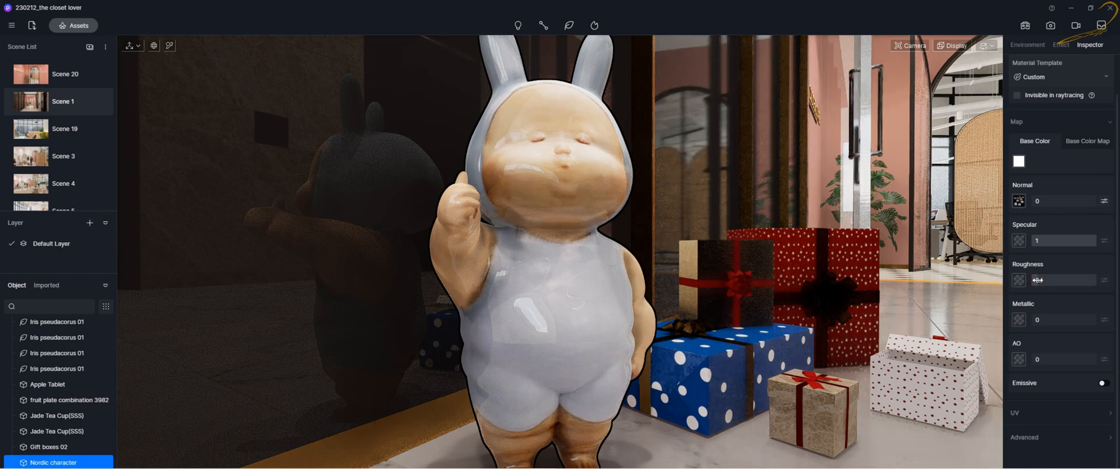
left_click_drag(1041, 281, 1042, 281)
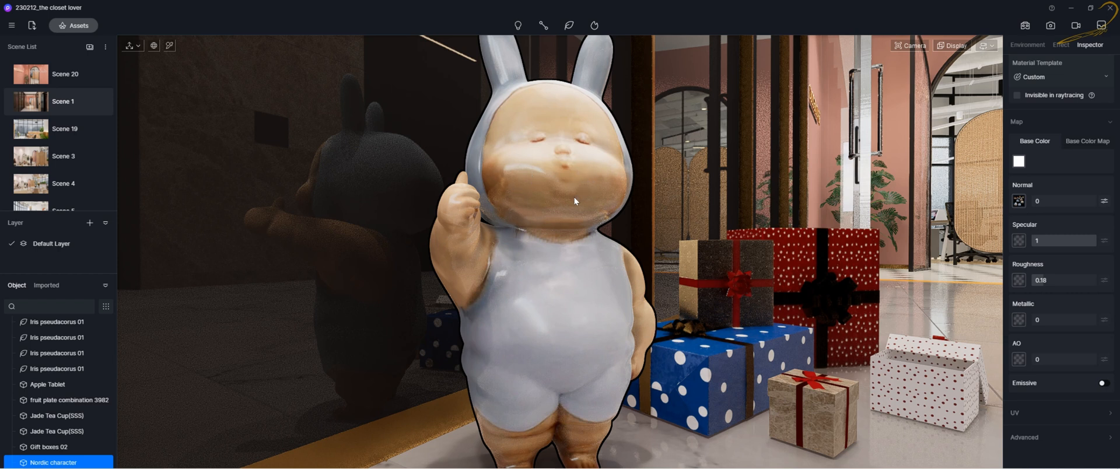
left_click_drag(1044, 281, 1077, 284)
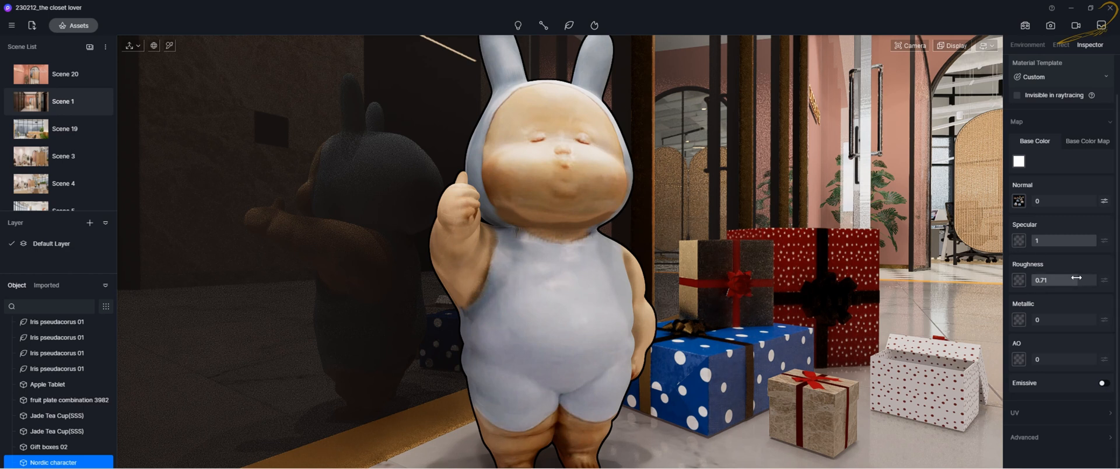
left_click_drag(1076, 278, 1090, 282)
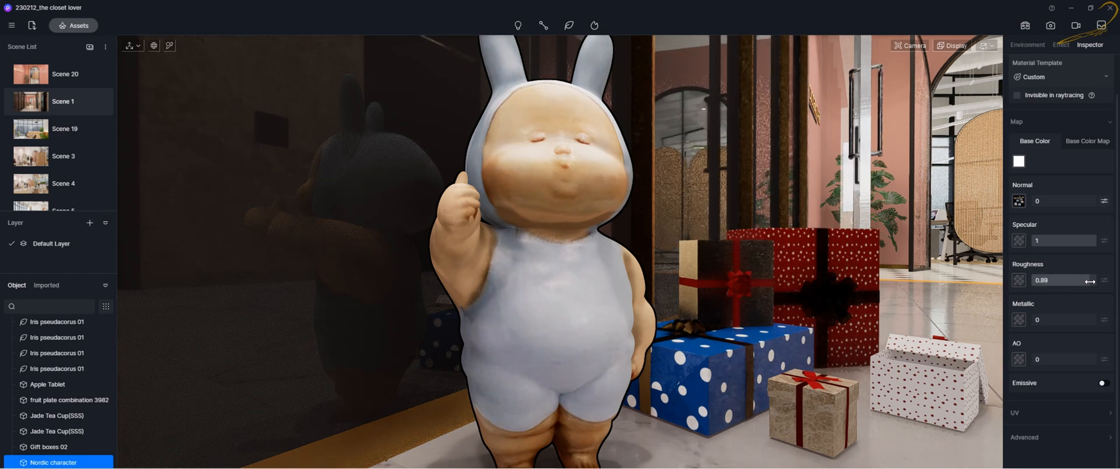
left_click_drag(1089, 281, 1101, 287)
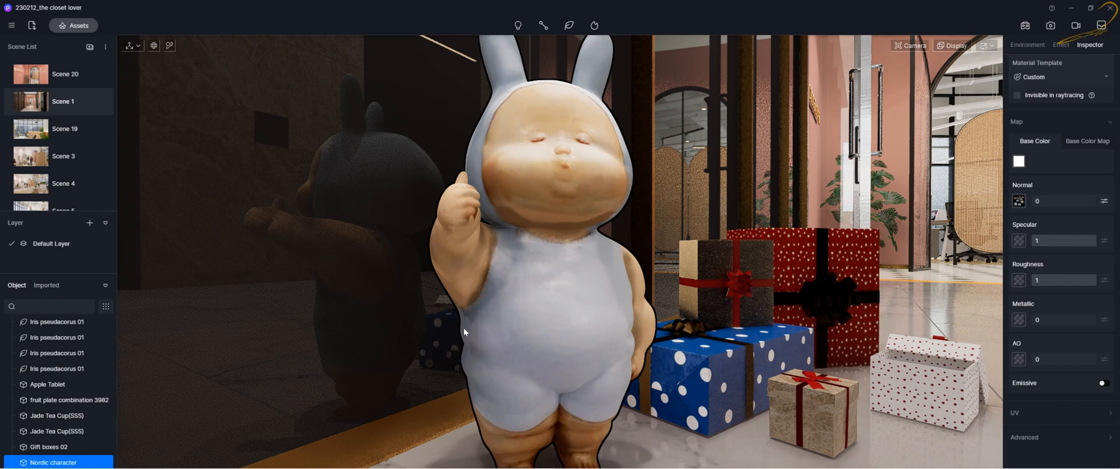
mouse_move(1093, 243)
left_mouse_down()
mouse_move(1032, 243)
mouse_move(1105, 242)
left_mouse_up()
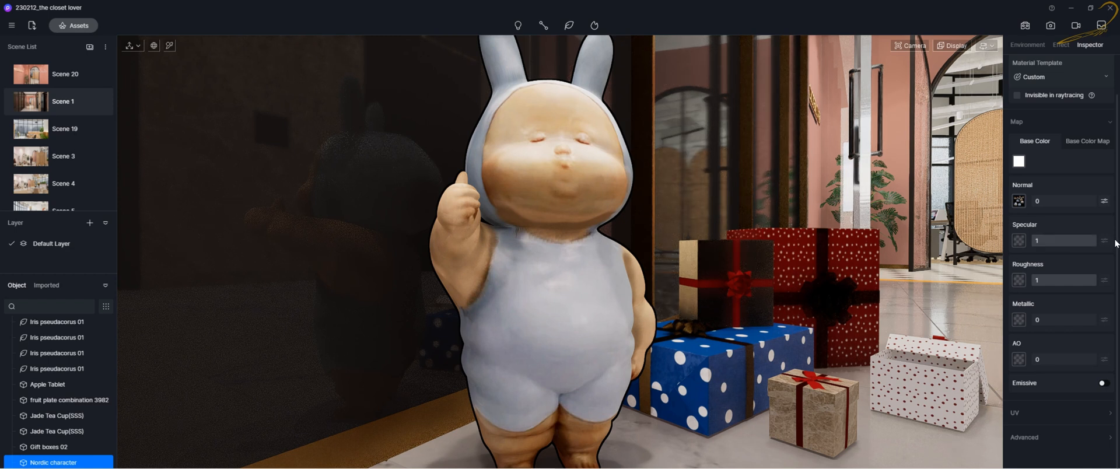
Set the character material's Specular to 0.6 and Roughness to 0.22.
left_click_drag(1095, 285, 1050, 279)
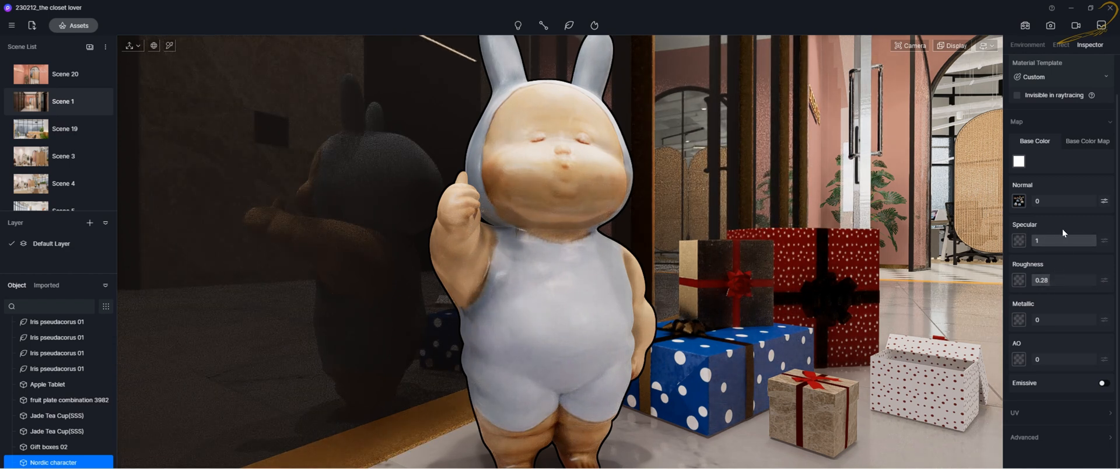
left_click_drag(1095, 242, 1044, 245)
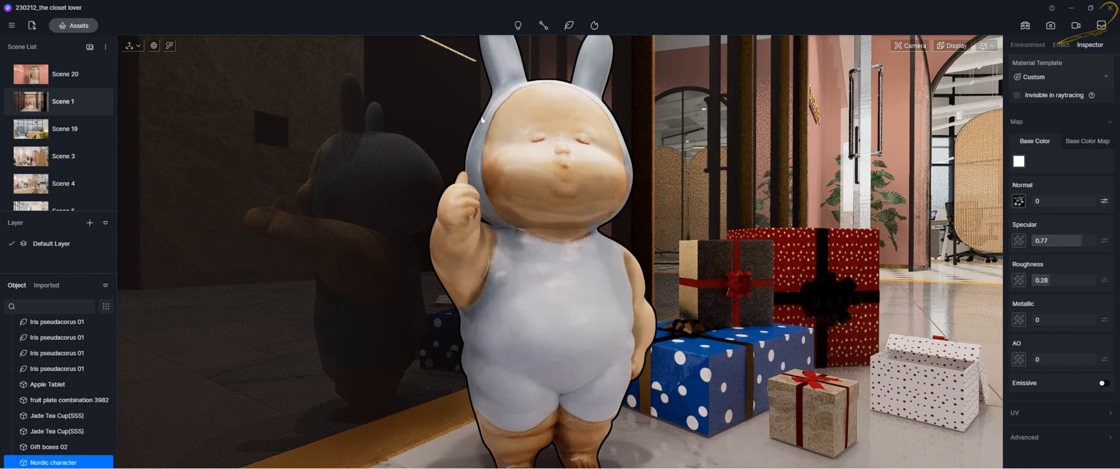
left_click_drag(1084, 241, 1070, 245)
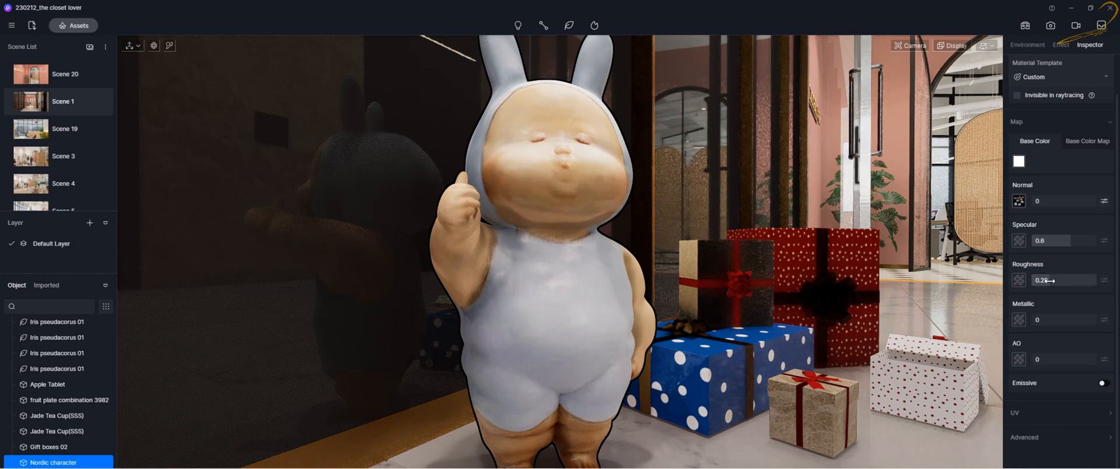
left_click_drag(1064, 280, 1025, 285)
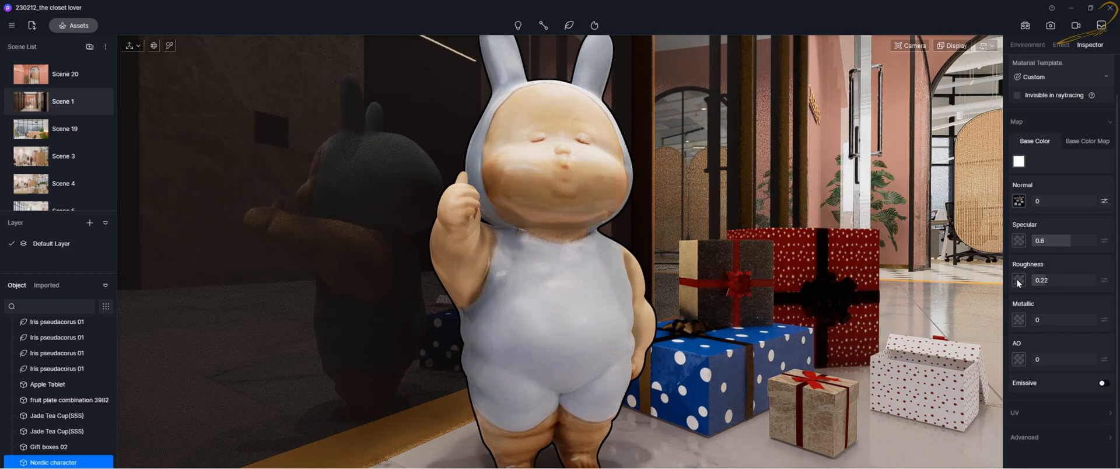
Switch to the JPG texture folder in File Explorer, examine the terracotta tile map set and preview the GLOSS map.
mouse_move(1023, 241)
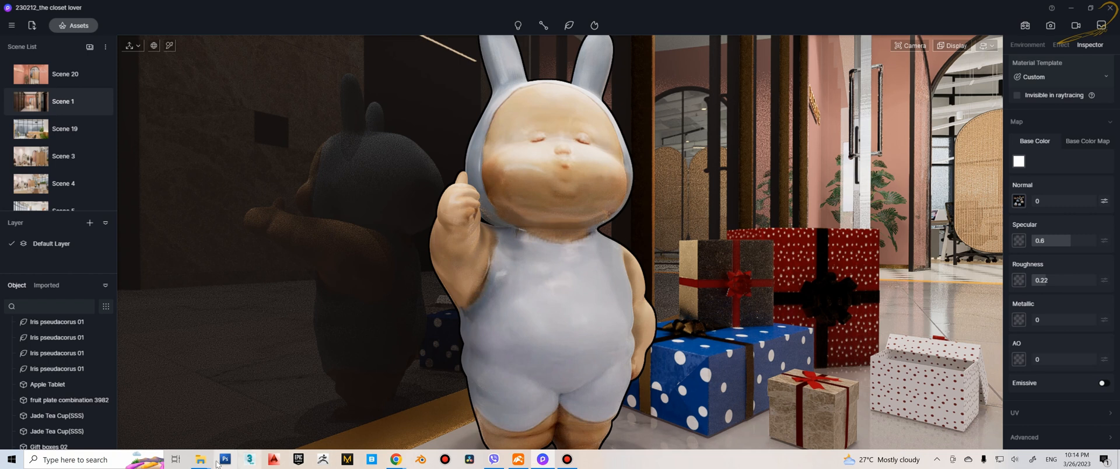
left_click(205, 460)
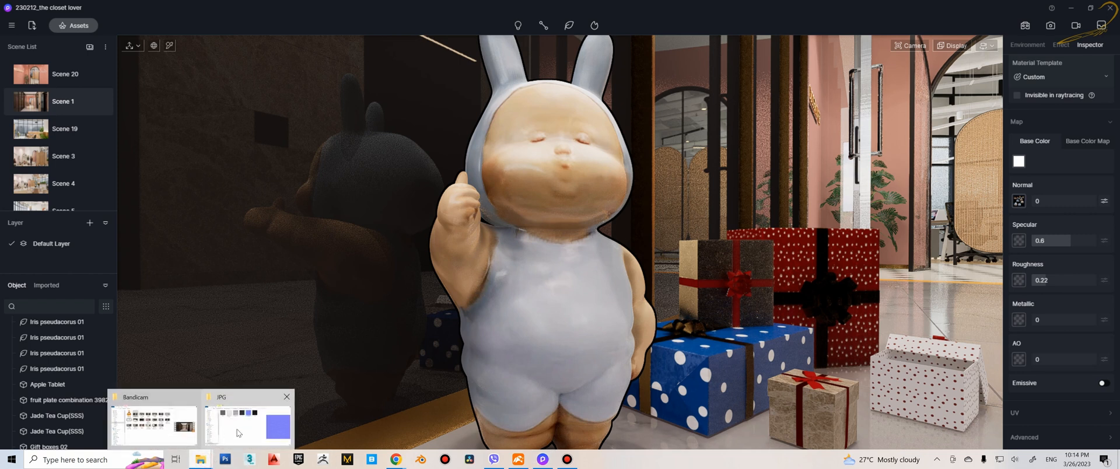
left_click(240, 429)
left_click(564, 278)
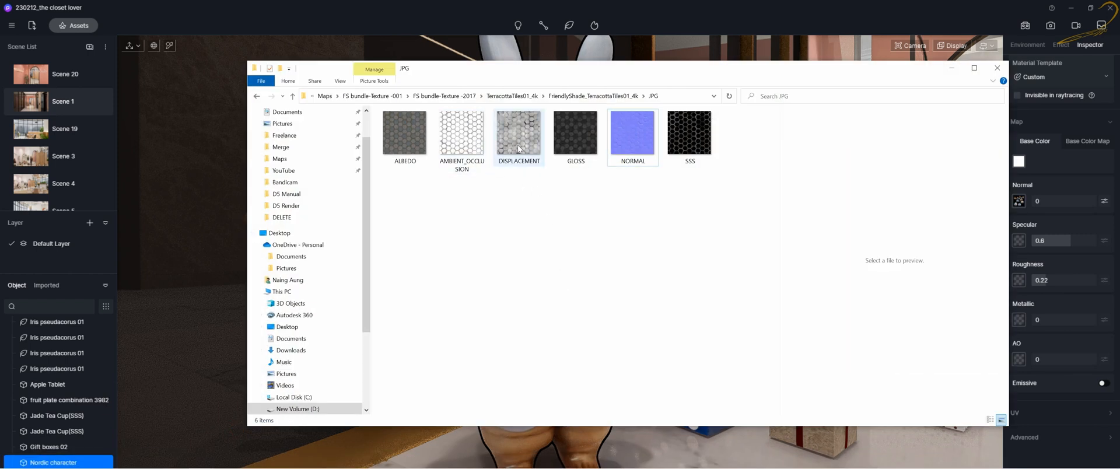
left_click(575, 138)
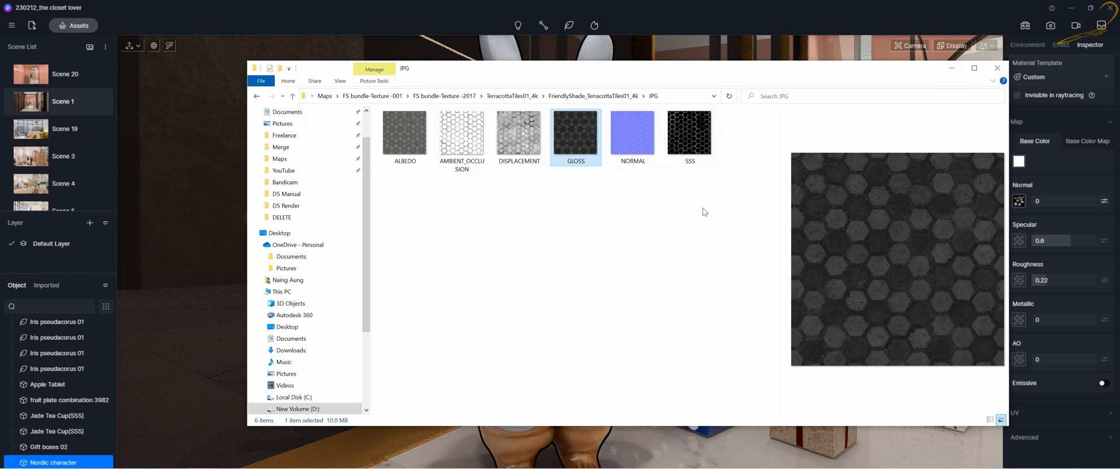
left_click_drag(704, 211, 404, 134)
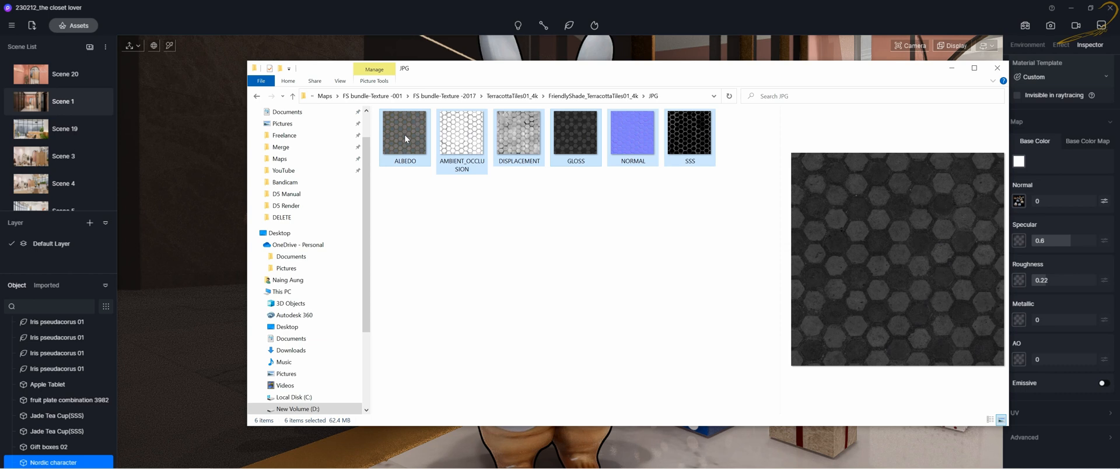
left_click(554, 186)
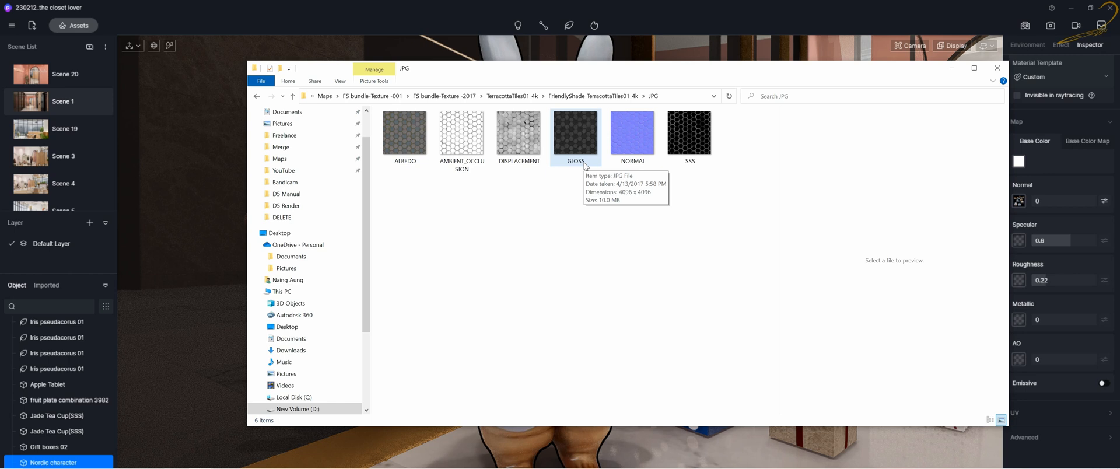
left_click(573, 142)
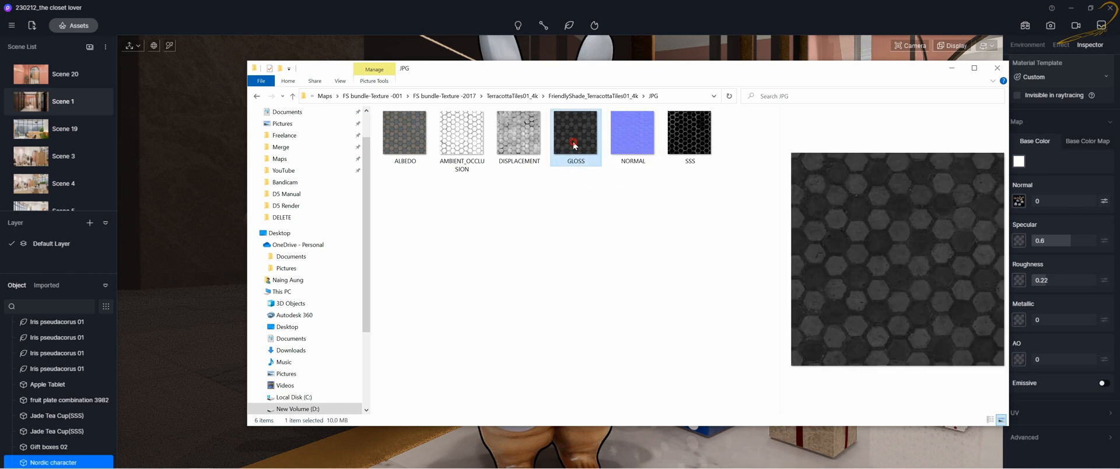
left_click(951, 68)
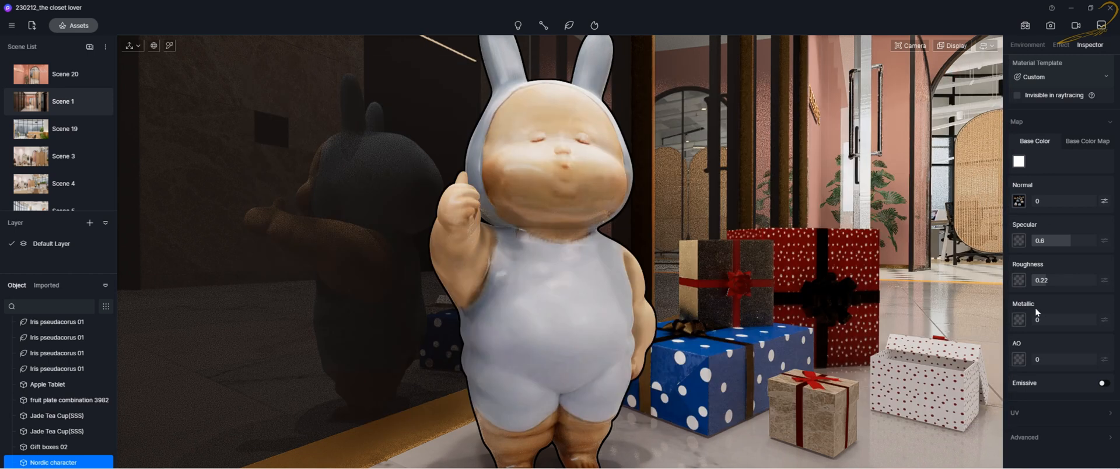
Open the image picker for the material's Roughness map and cancel it without choosing a file.
left_click(1021, 280)
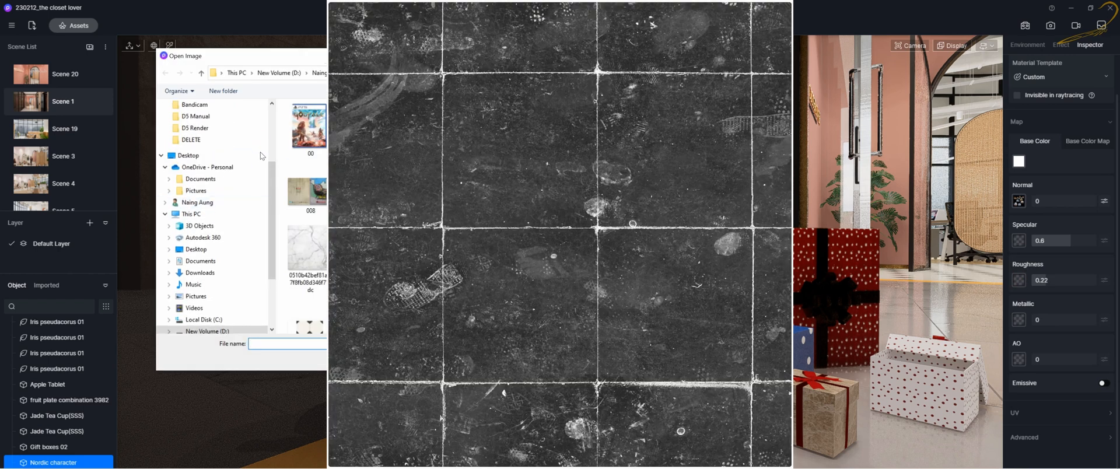
left_click(686, 359)
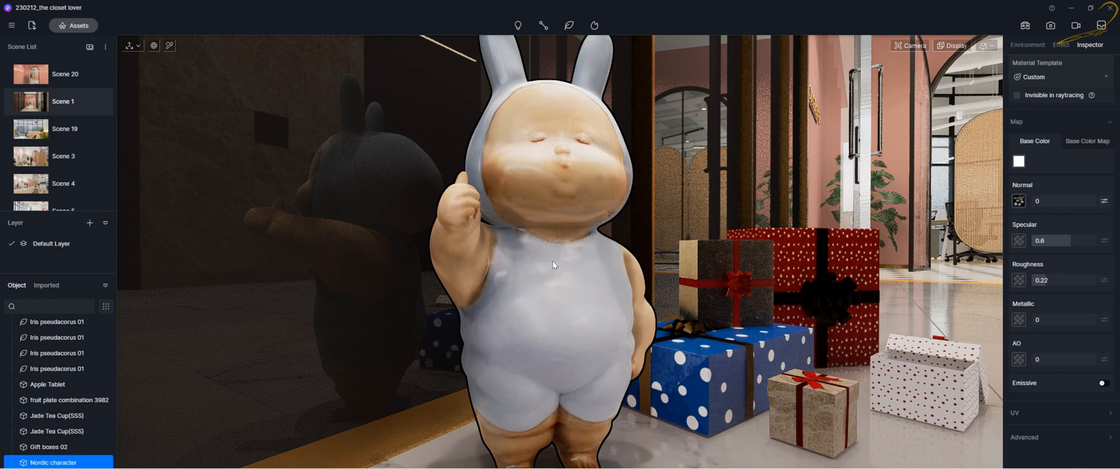
Review the terracotta tiles' GLOSS map in File Explorer once more and return to the character in the D5 Render scene.
key("alt+Tab")
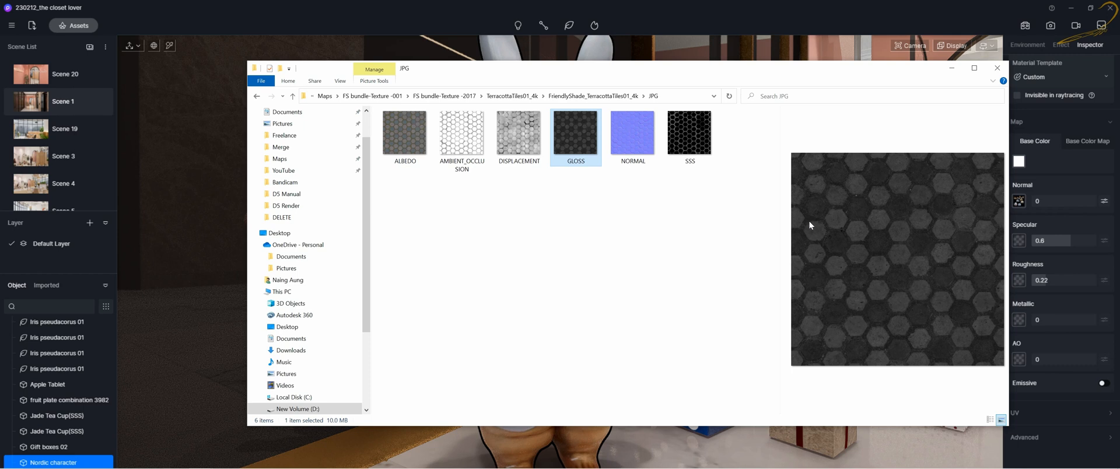
left_click(951, 68)
right_click_drag(623, 162, 710, 169)
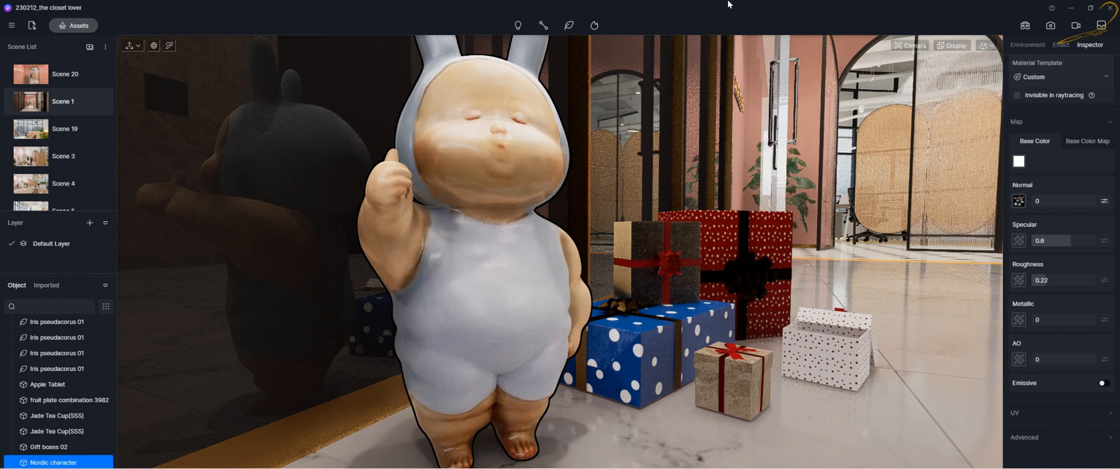
Save the project and set the Nordic character material's Metallic value to 1.
mouse_move(604, 5)
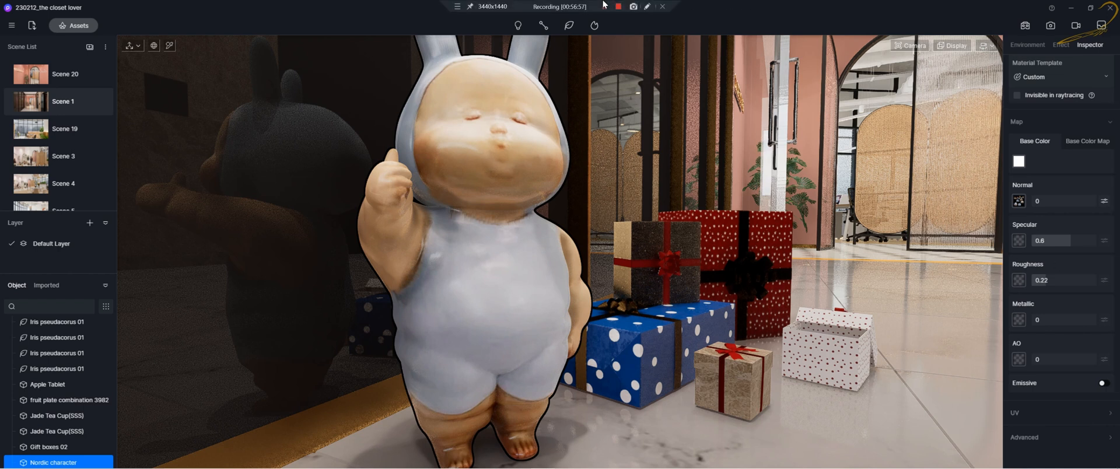
key("ctrl+s")
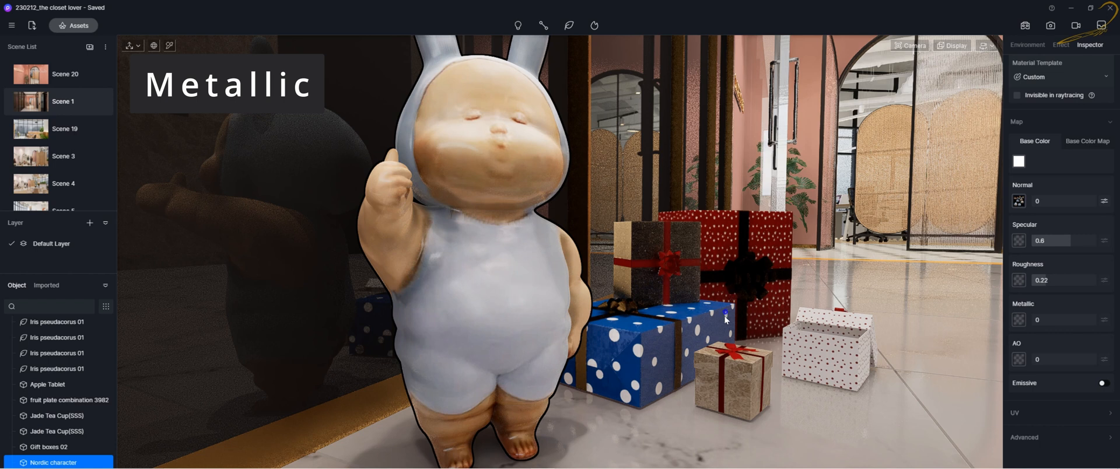
right_click_drag(724, 316, 709, 344)
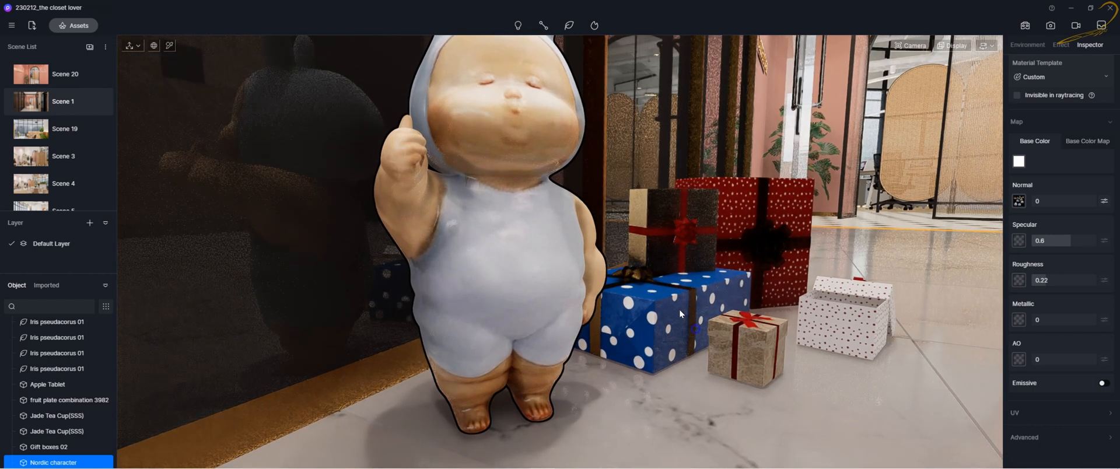
right_click_drag(679, 309, 649, 288)
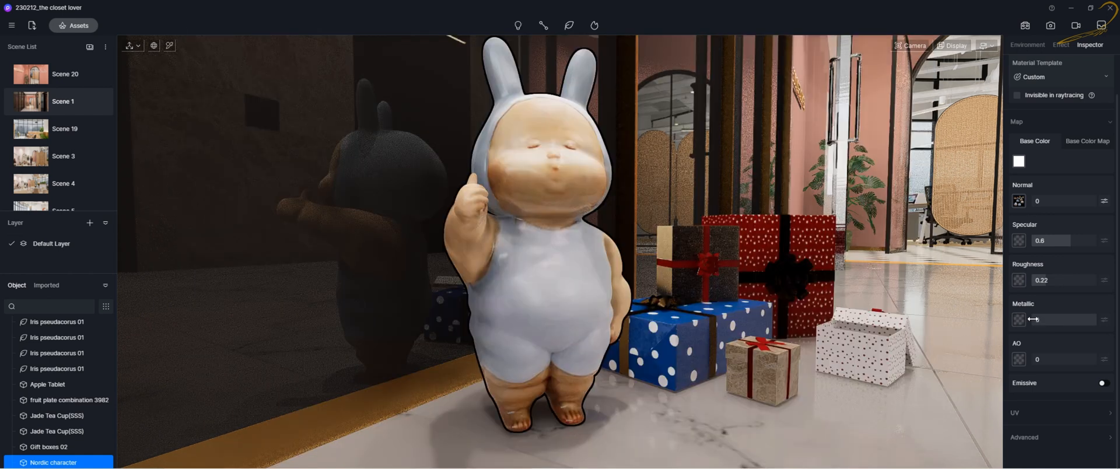
left_click_drag(1032, 318, 1096, 318)
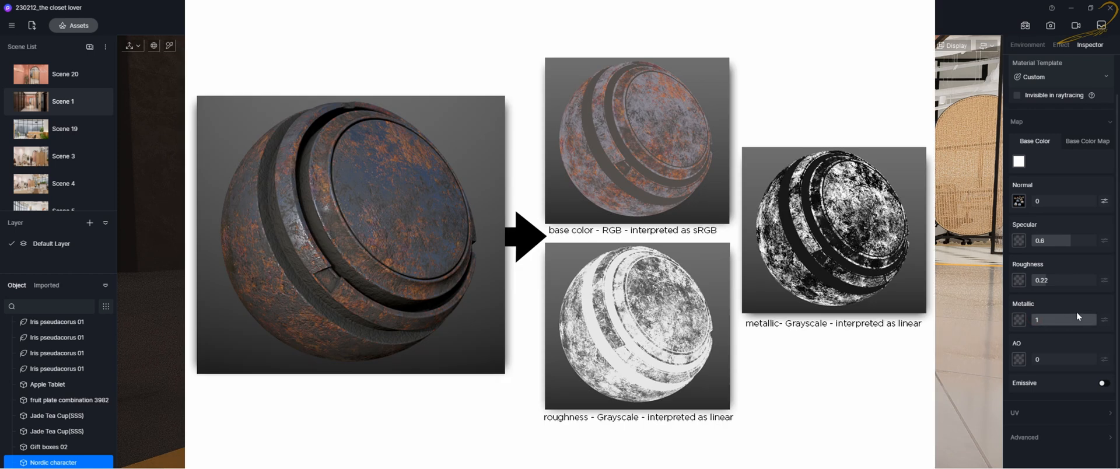
Try a saturated red Base Color with S 96 and V 84 on the fully metallic character, and vary its hue.
scroll(1082, 331, "up", 1)
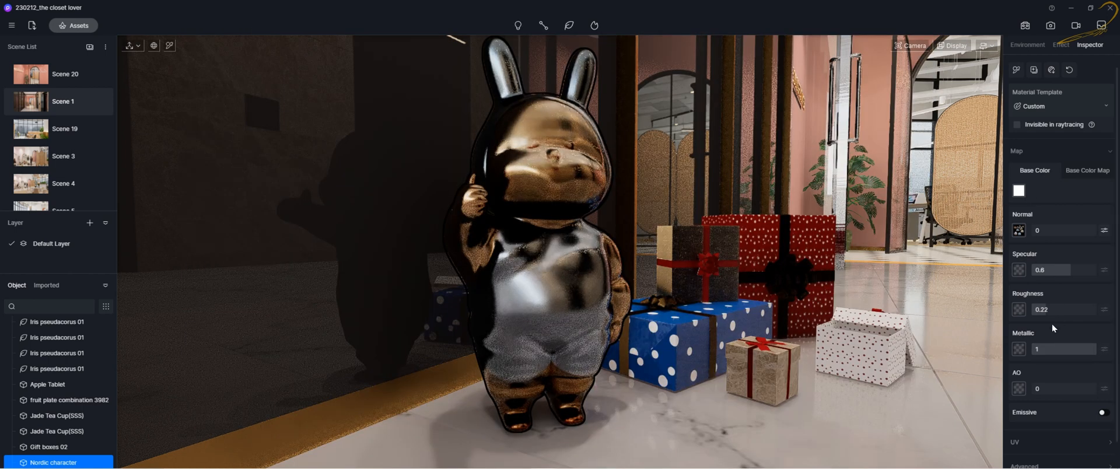
left_click(1019, 190)
left_click(1084, 228)
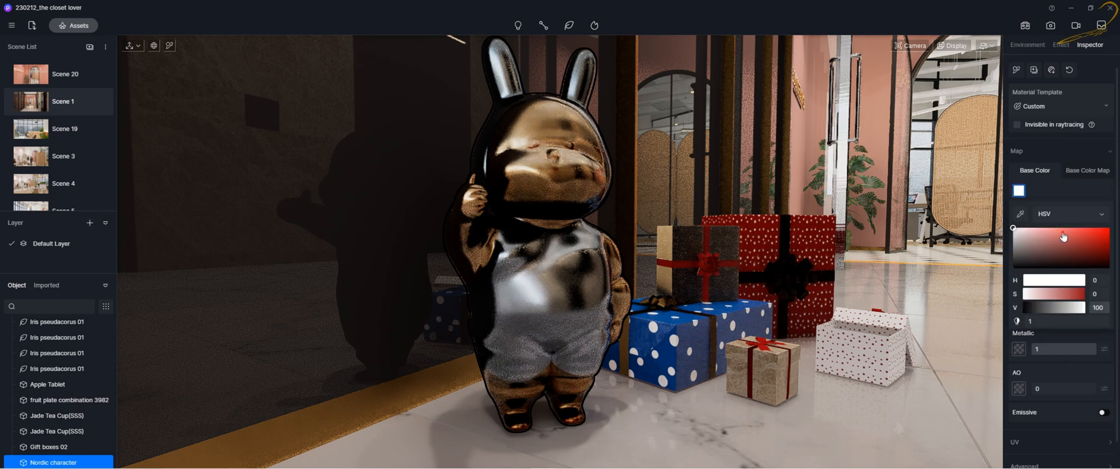
left_click_drag(1092, 249, 1105, 233)
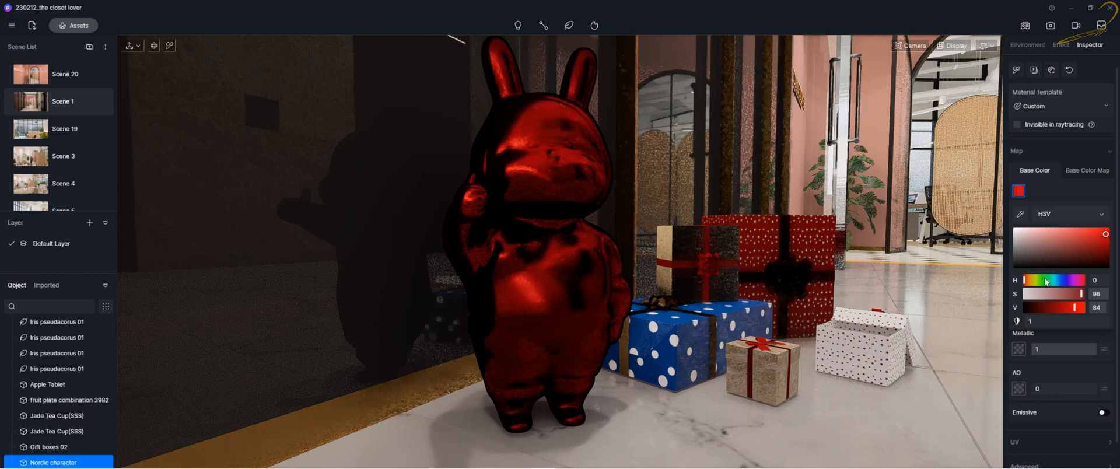
left_click(1029, 280)
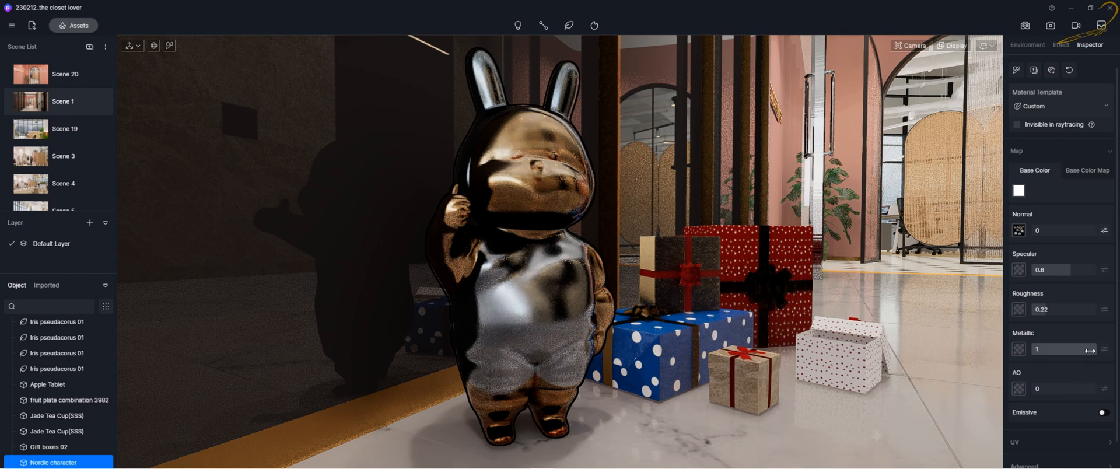
Try intermediate Metallic values of 0.53, 0.54 and 0.67 on the character's material.
left_click_drag(1092, 351, 1068, 352)
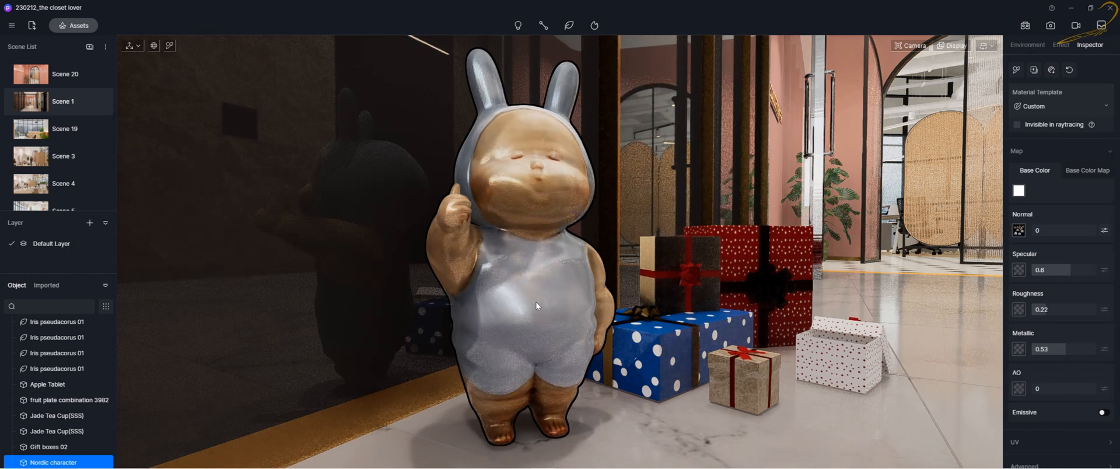
left_click(1092, 348)
type("1")
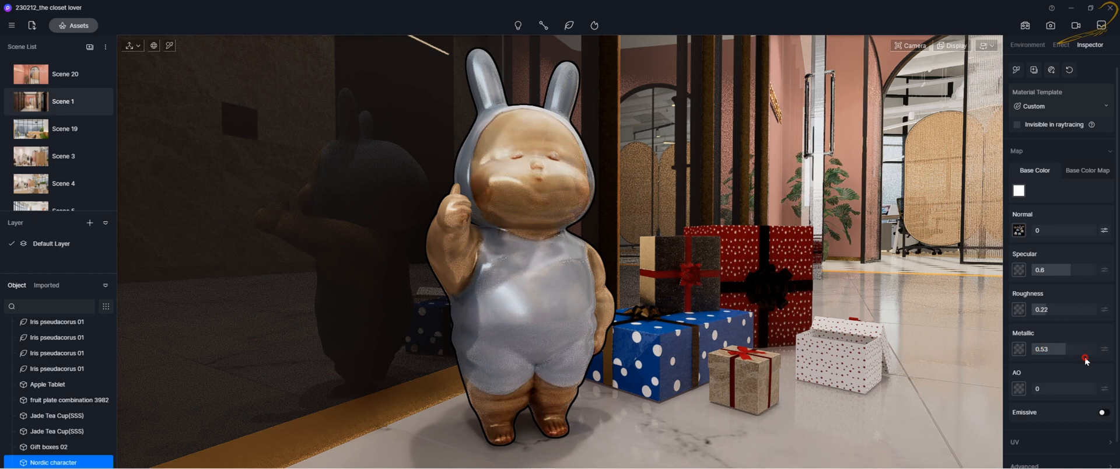
key("Return")
left_click_drag(1094, 348, 1066, 349)
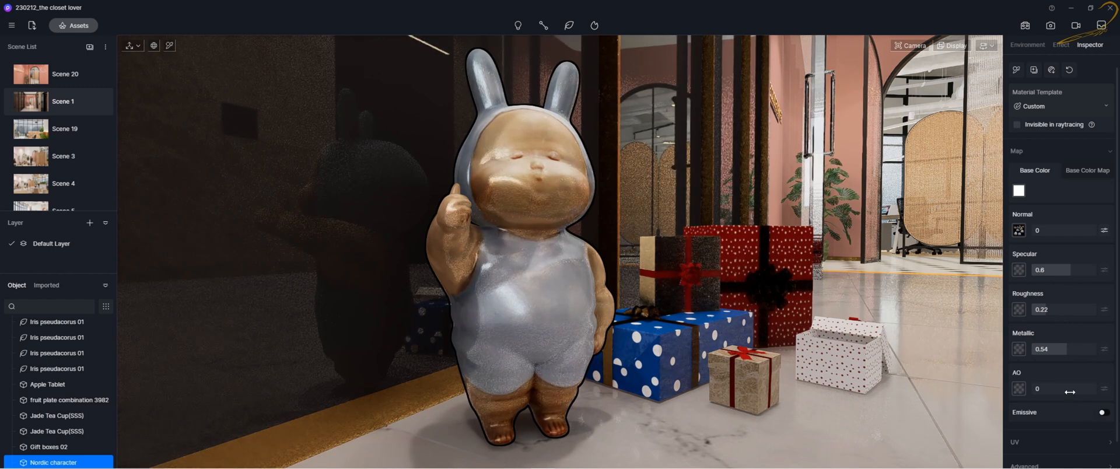
left_click_drag(1066, 351, 1072, 353)
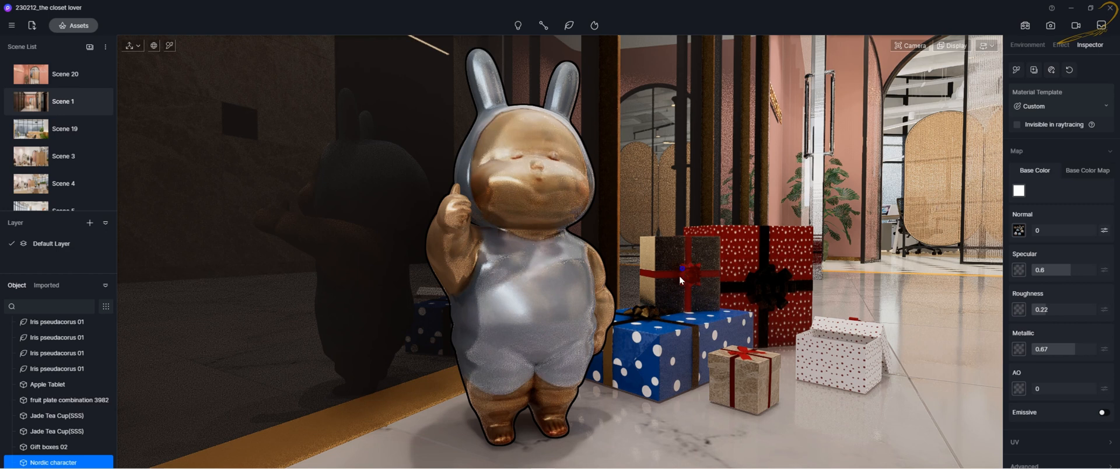
Compare the character's material at full Metallic 1 and settle its Metallic value at 0.08.
right_click_drag(679, 275, 577, 305)
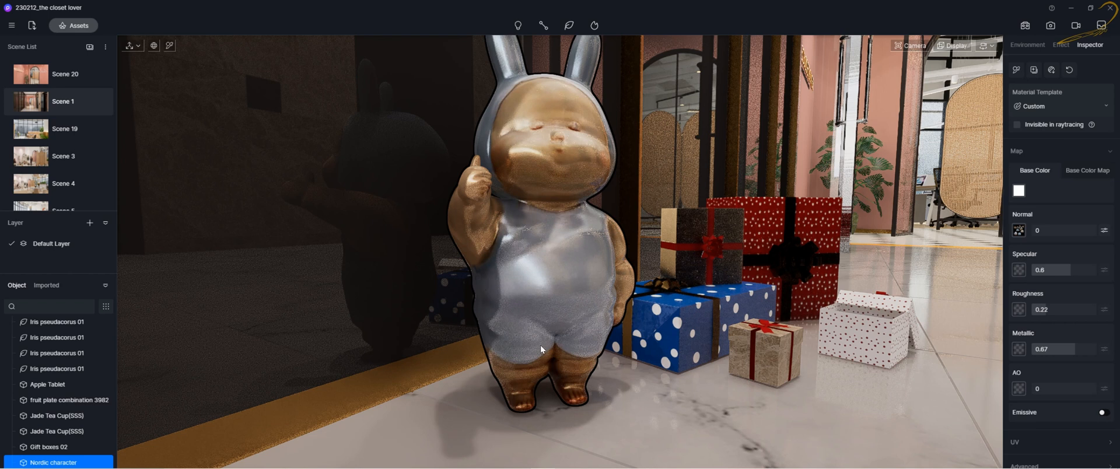
left_click_drag(1082, 350, 1097, 349)
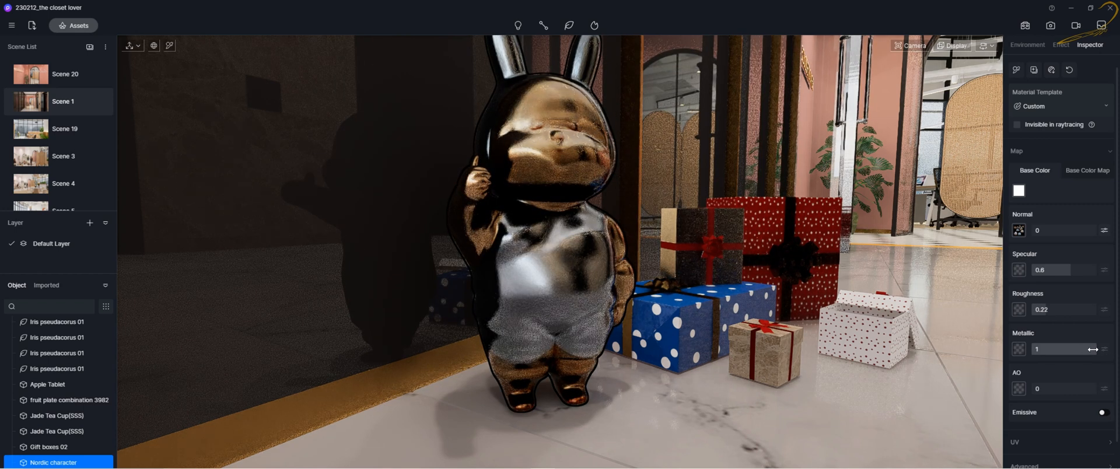
left_click_drag(1088, 349, 1041, 350)
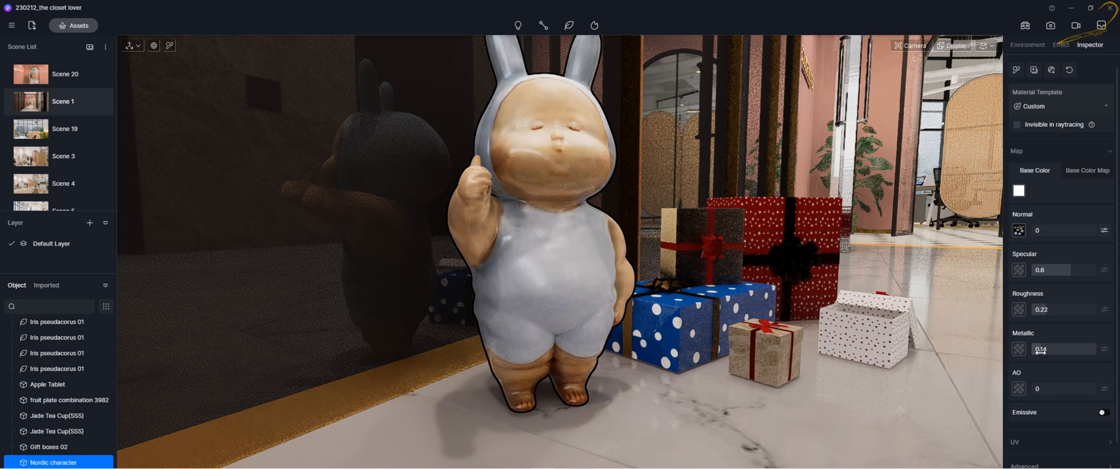
mouse_move(1040, 350)
left_mouse_down()
mouse_move(1085, 350)
mouse_move(1037, 350)
left_mouse_up()
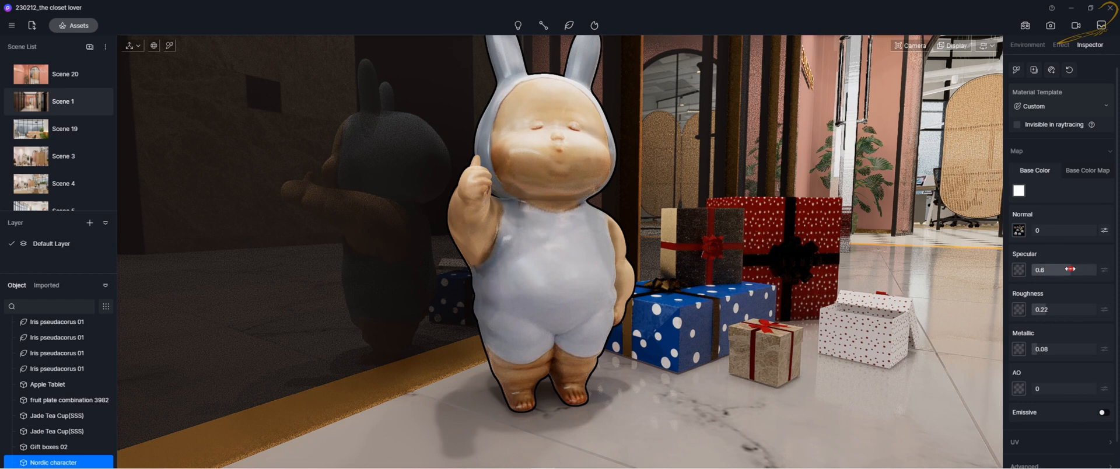
Set the character material's Specular to 0.57 and its Roughness to 0.41.
left_click_drag(1070, 269, 1068, 269)
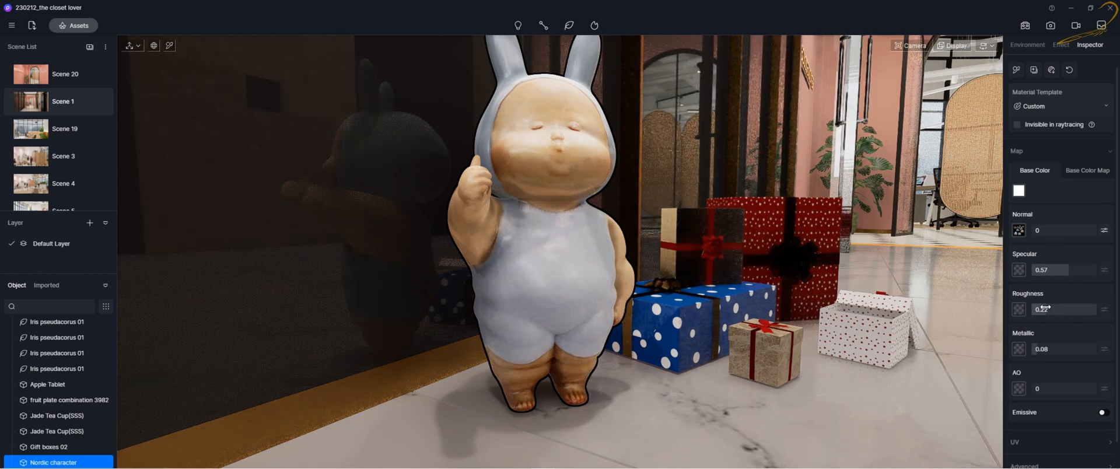
left_click_drag(1045, 307, 1058, 310)
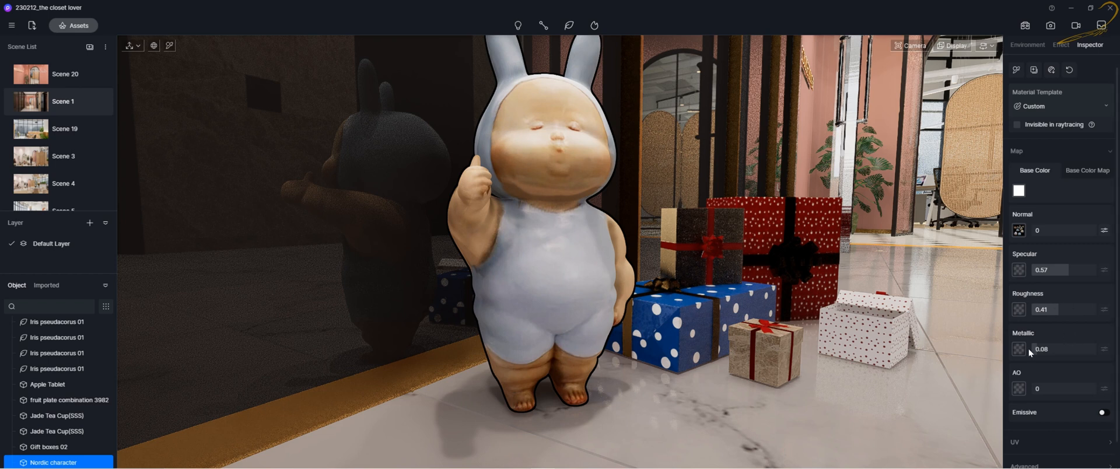
scroll(1047, 353, "down", 1)
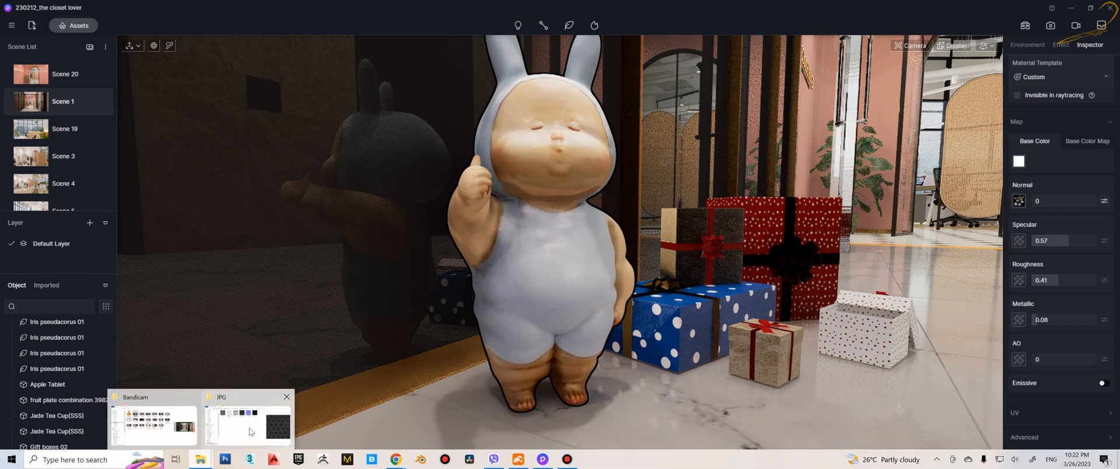
Switch to the JPG texture folder in File Explorer, preview the AMBIENT_OCCLUSION map and return to the D5 Render scene.
left_click(200, 466)
left_click(460, 137)
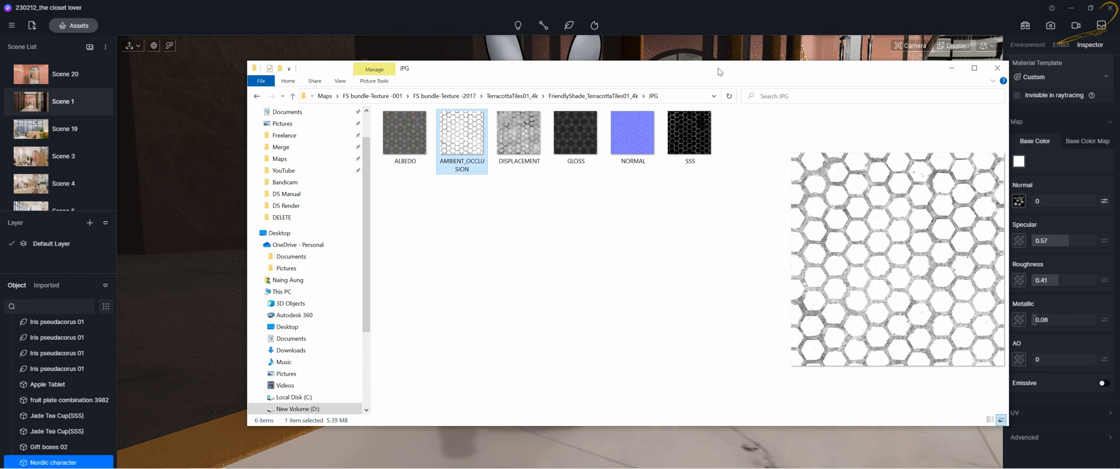
left_click(951, 67)
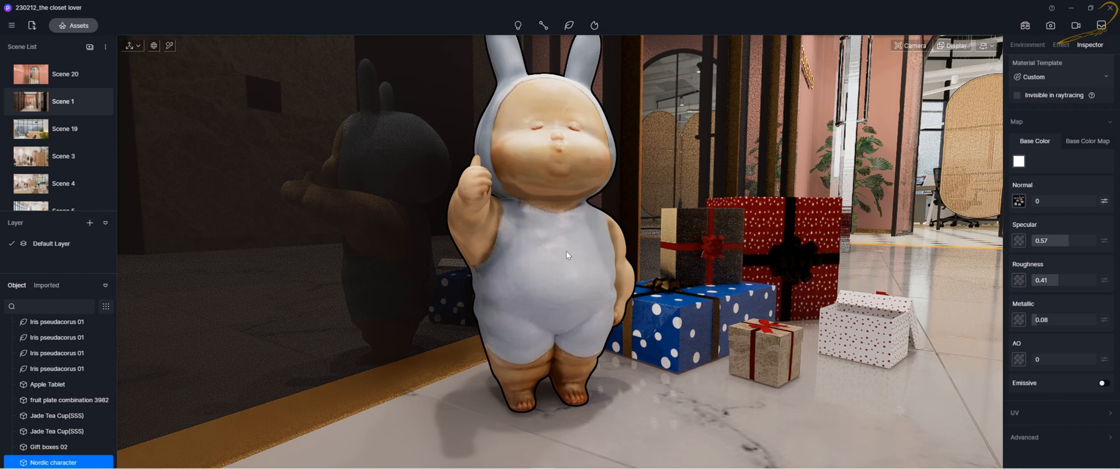
Try AO values of 0.89, 0.58 and 0.68 on the character's material without an AO map.
left_click_drag(1037, 359, 1089, 360)
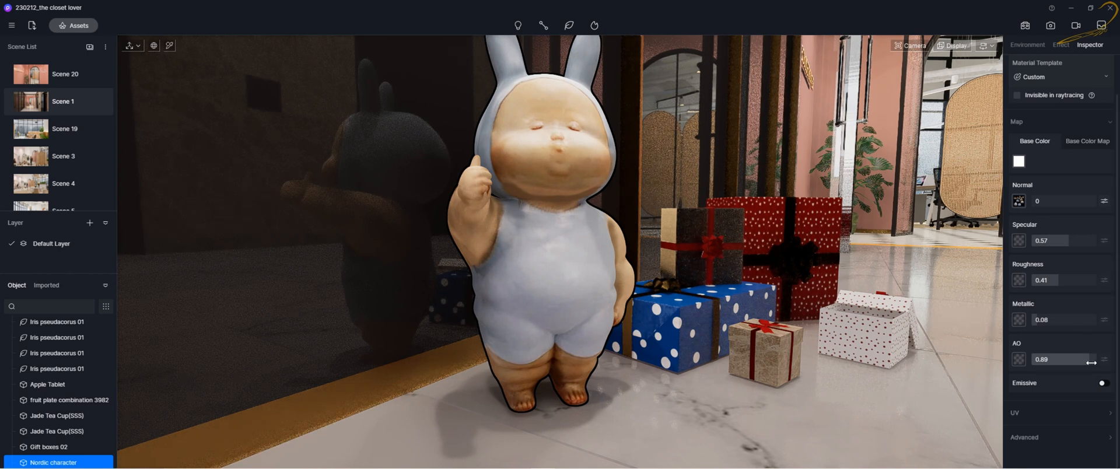
left_click_drag(1086, 360, 1068, 362)
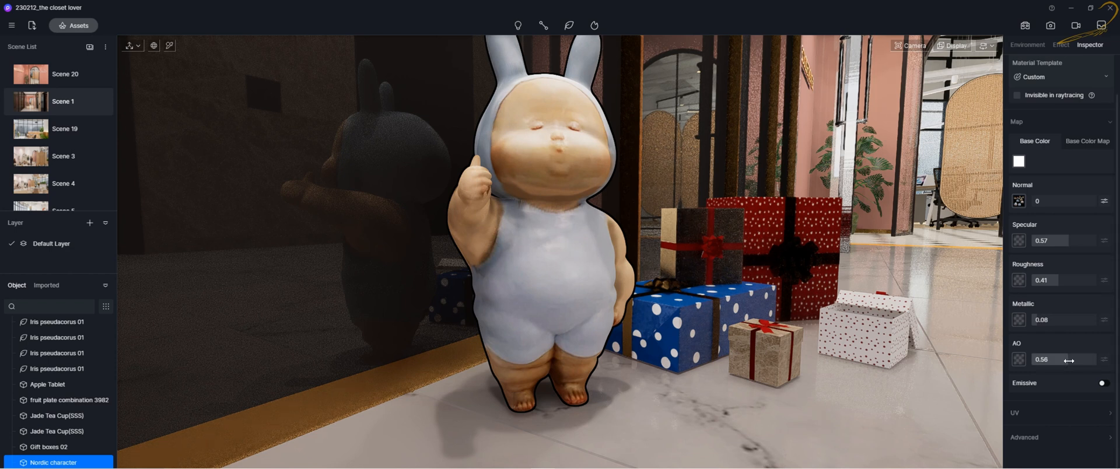
left_click_drag(1069, 359, 1073, 360)
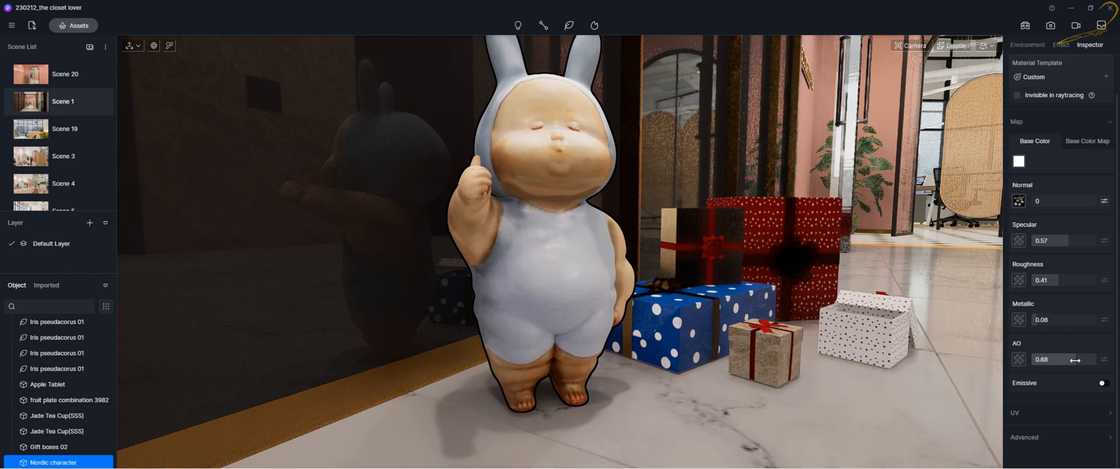
Load a grayscale texture image from The Closet Lover folder as the material's AO map and set AO to 0.21.
left_click(1018, 358)
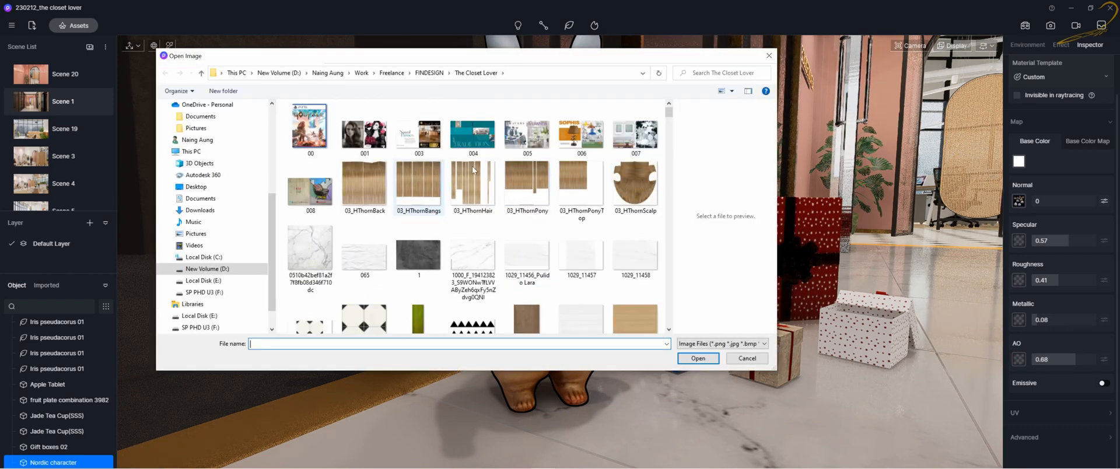
scroll(449, 231, "down", 5)
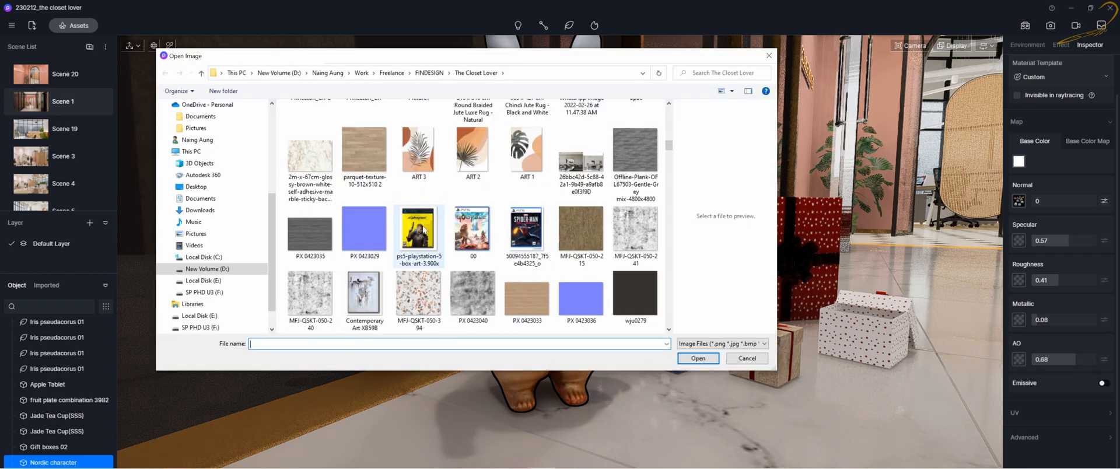
scroll(460, 240, "up", 2)
double_click(478, 140)
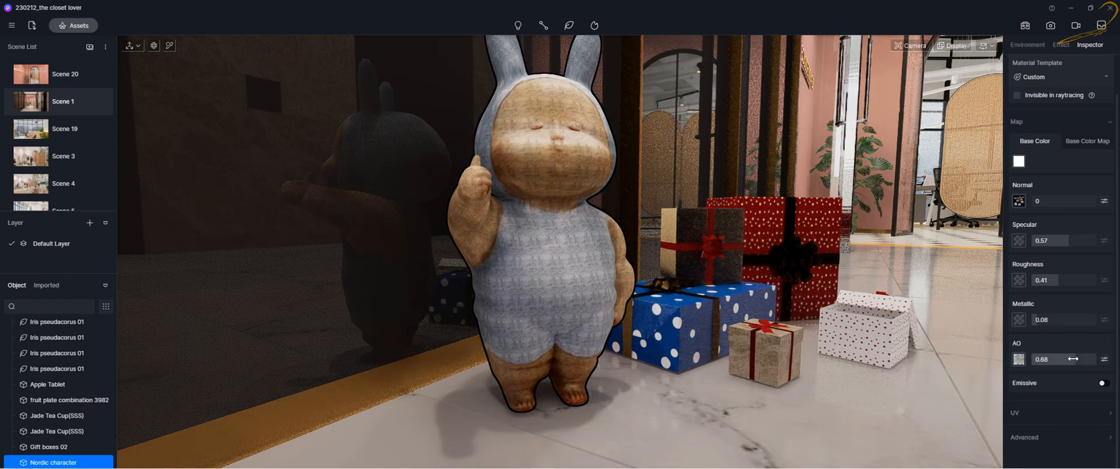
mouse_move(1072, 359)
left_mouse_down()
mouse_move(1031, 359)
mouse_move(1049, 359)
left_mouse_up()
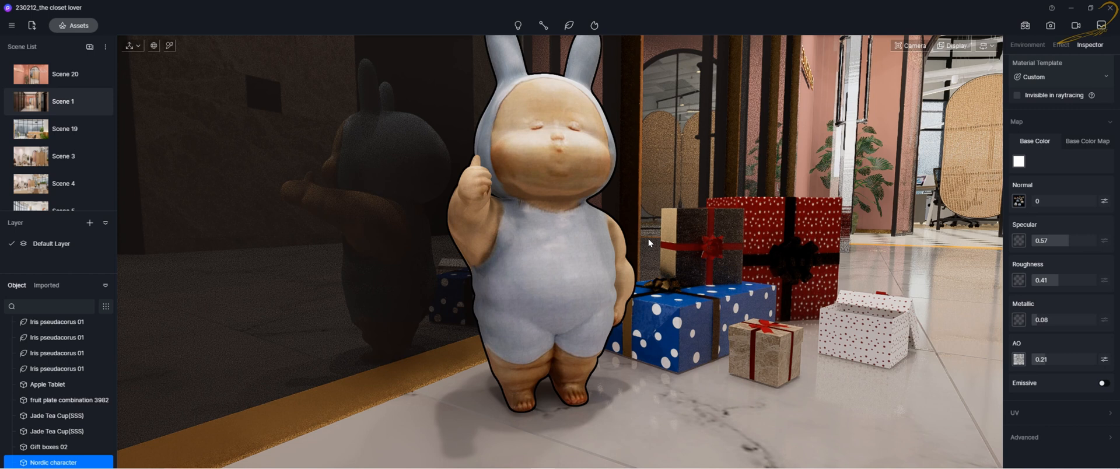
Select the blue polka-dot gift box and turn on Emissive for its material.
right_click_drag(636, 309, 685, 324)
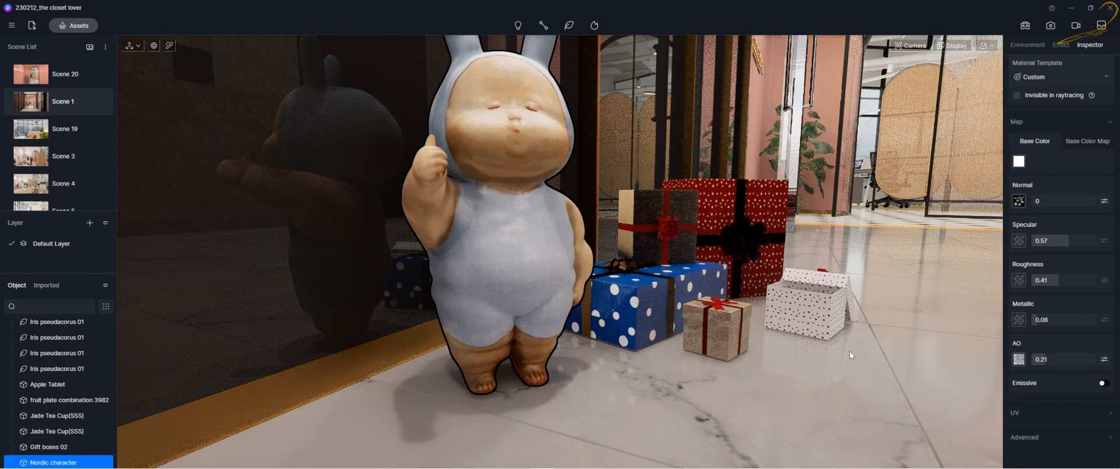
left_click(1104, 383)
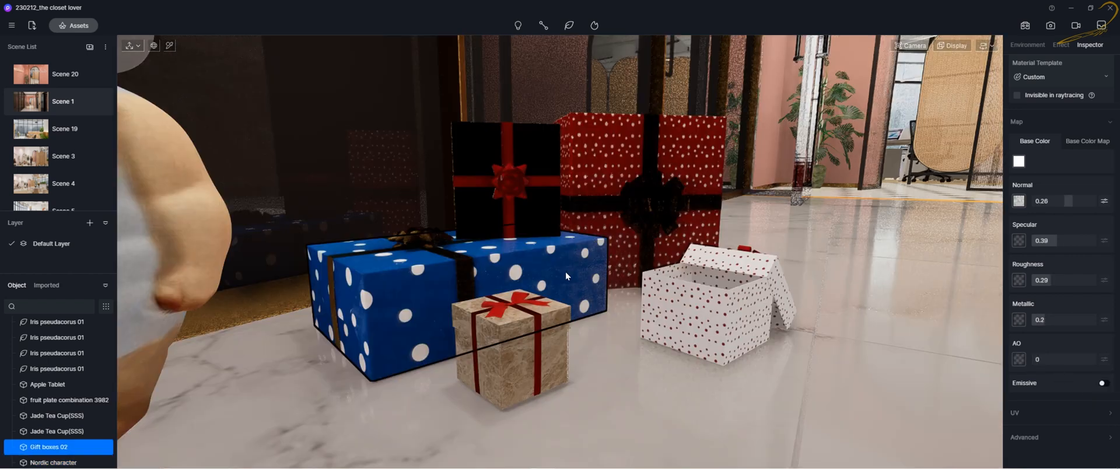
middle_click_drag(566, 272, 600, 285)
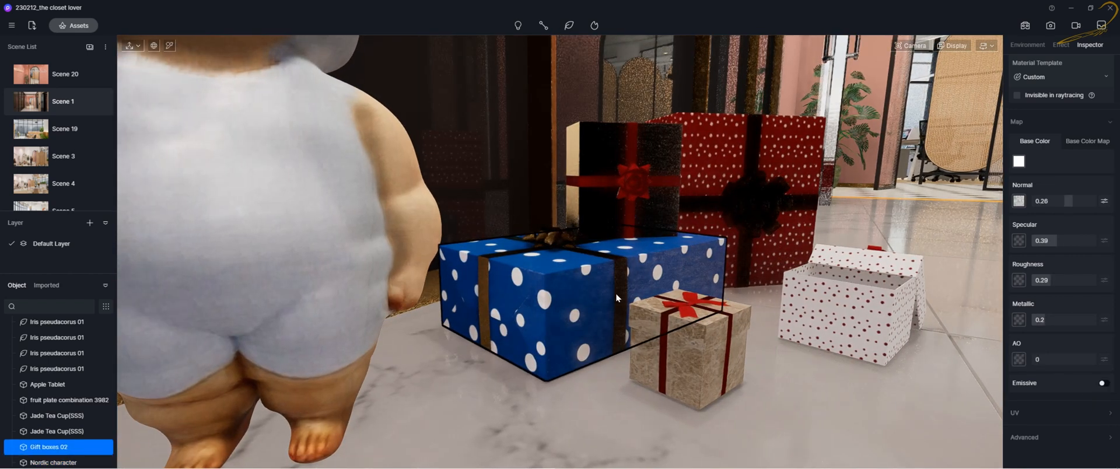
scroll(614, 293, "up", 3)
left_click(1101, 384)
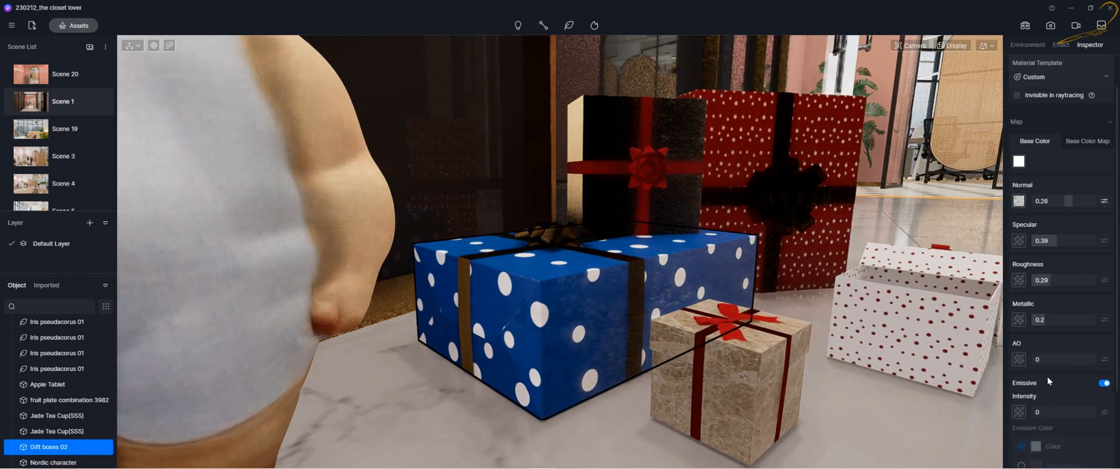
right_click_drag(669, 286, 689, 286)
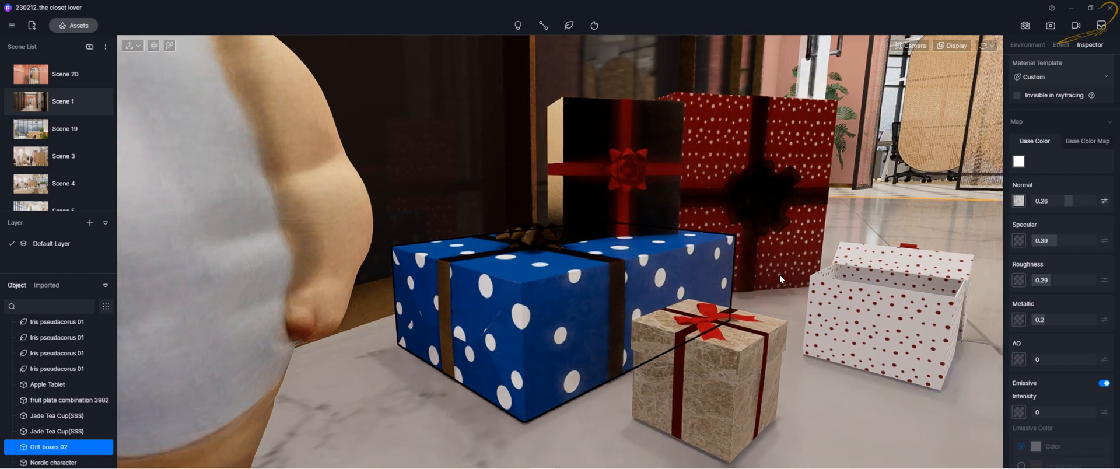
scroll(1058, 361, "down", 3)
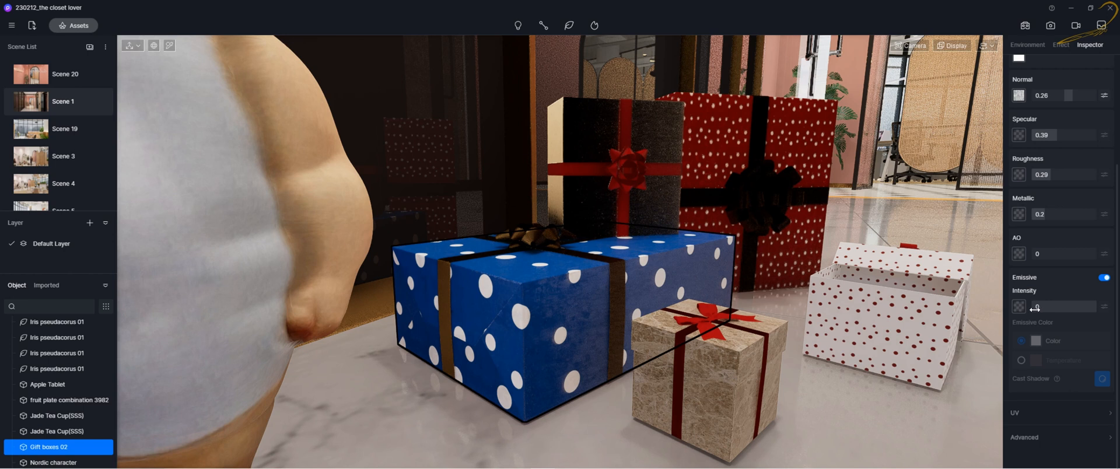
Try emissive Intensity values of about 59 and 90.2 on the blue polka-dot gift box and settle on 66.2.
left_click_drag(1034, 309, 1069, 310)
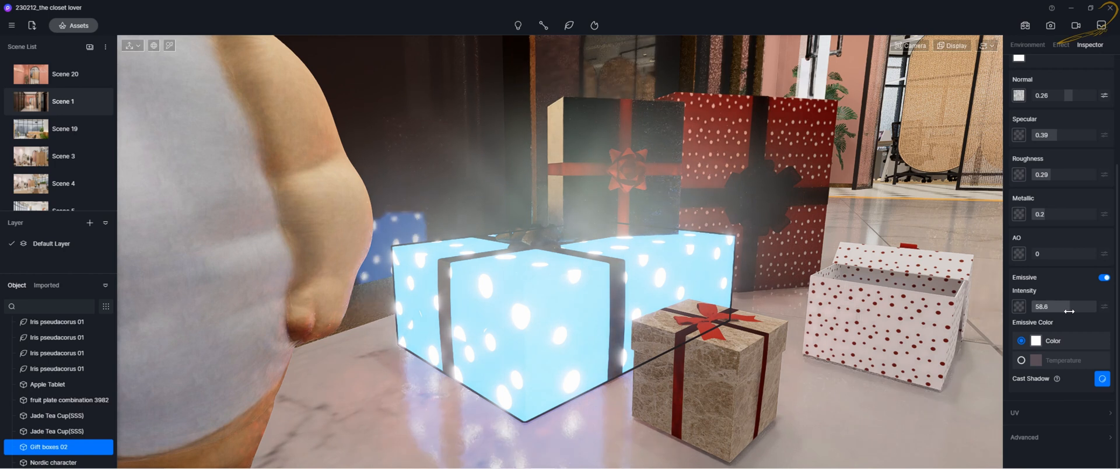
right_click_drag(734, 305, 670, 327)
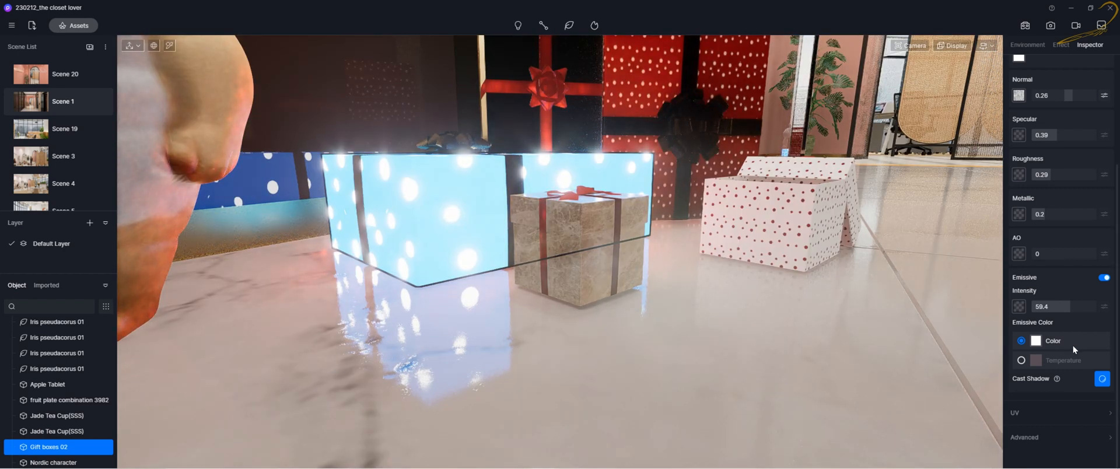
left_click_drag(1070, 306, 1089, 311)
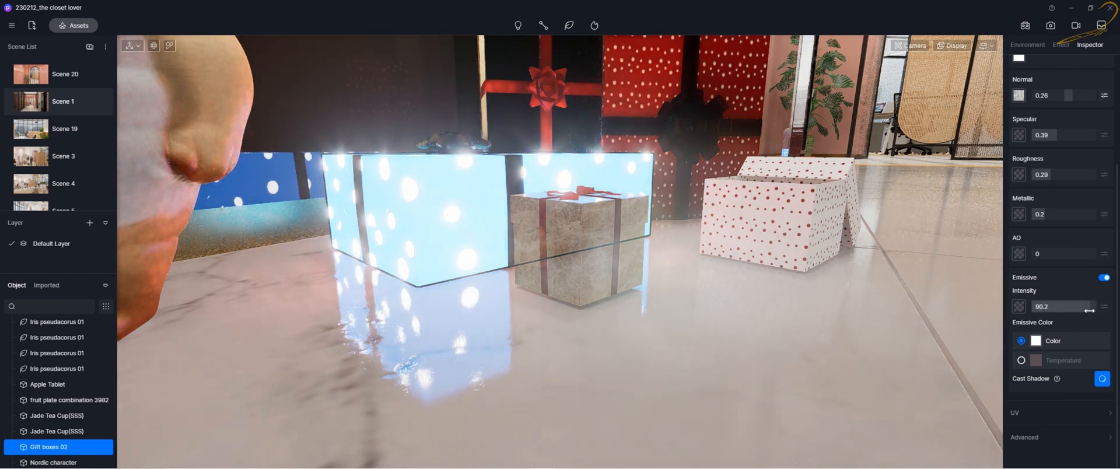
left_click_drag(1089, 311, 1074, 310)
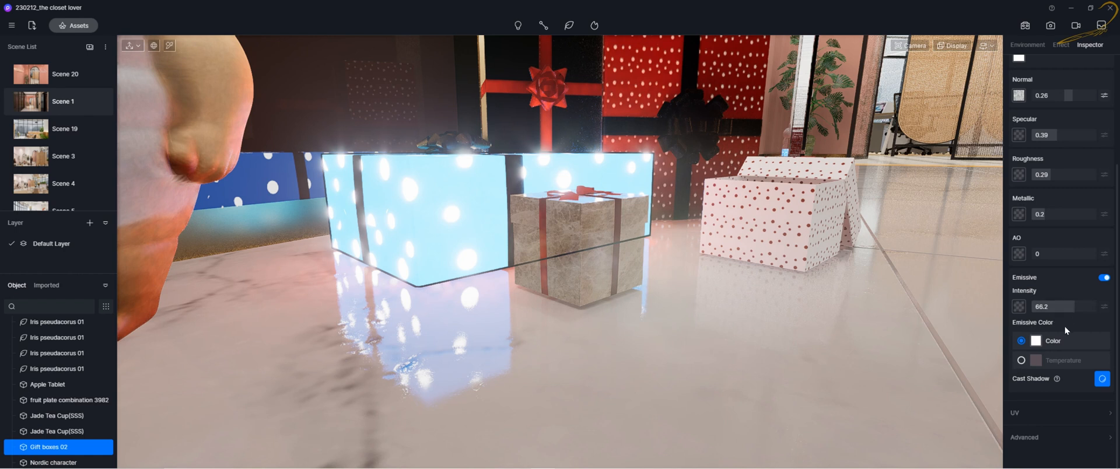
Try red and yellow shades as the gift box's Emissive Color and settle on a bright green with hue 130.
left_click(1038, 345)
left_click(1062, 385)
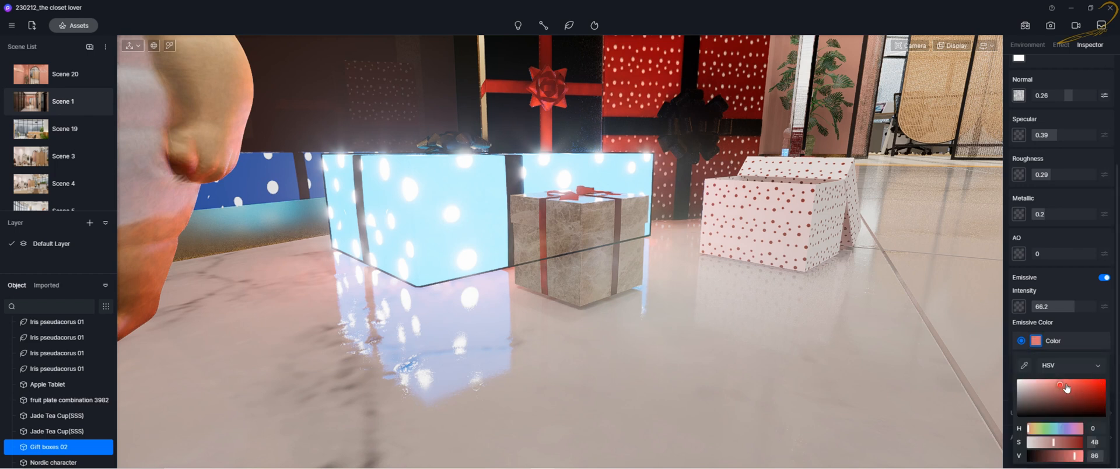
left_click_drag(1065, 386, 1100, 389)
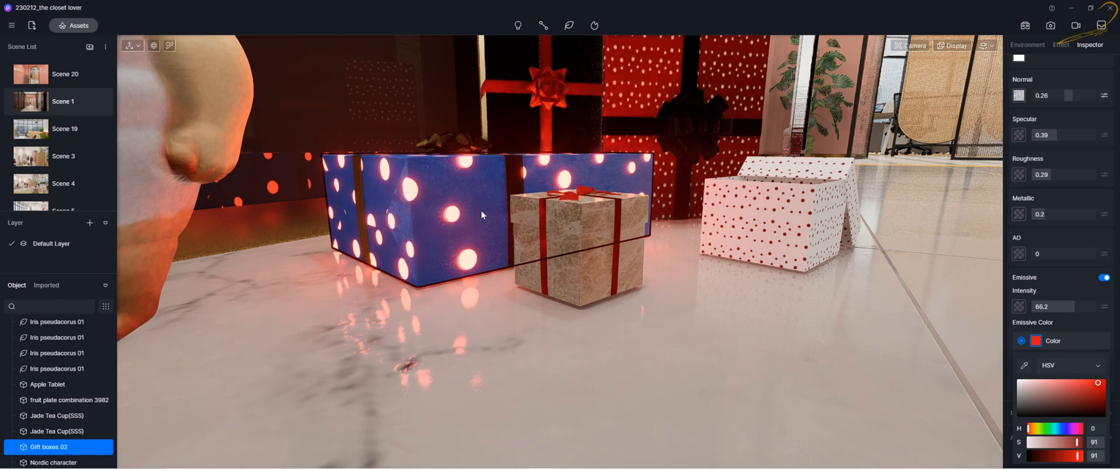
left_click(1045, 397)
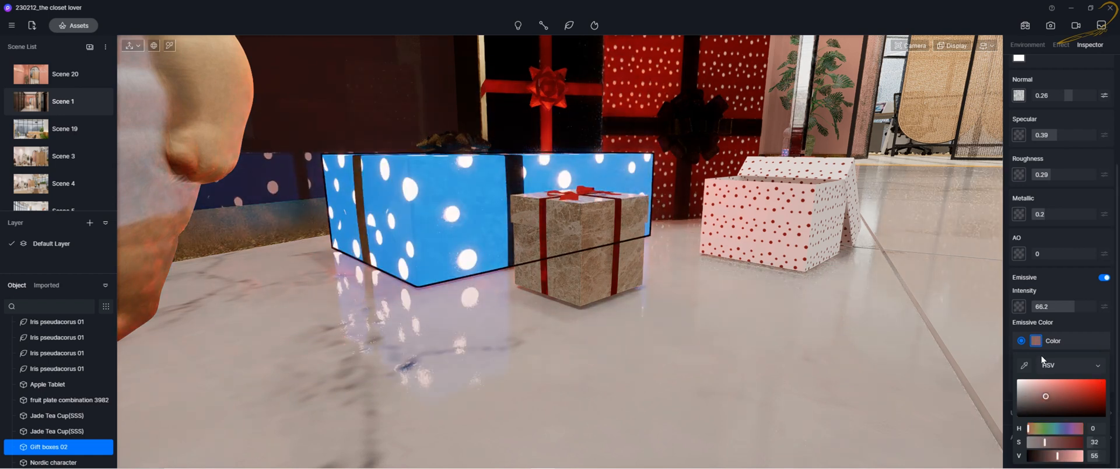
left_click(1091, 390)
left_click(1037, 428)
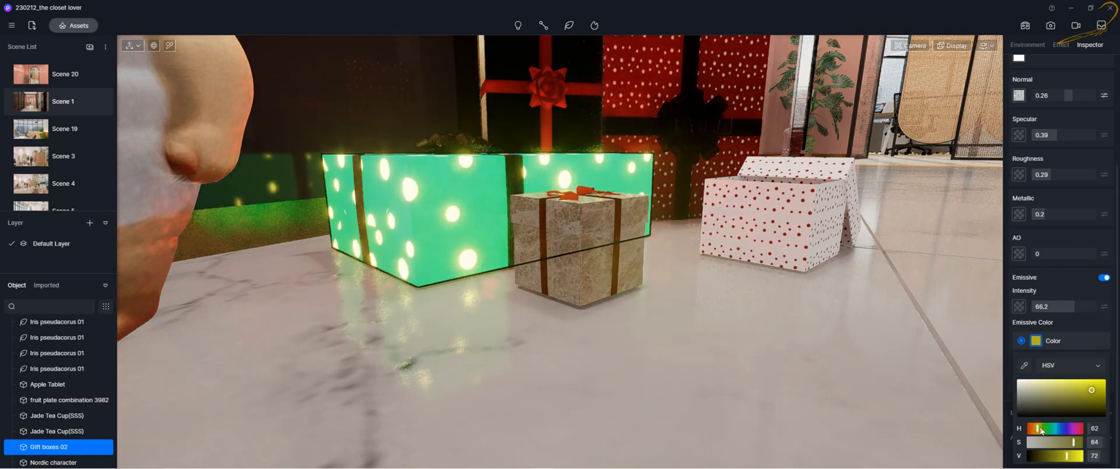
left_click(1047, 429)
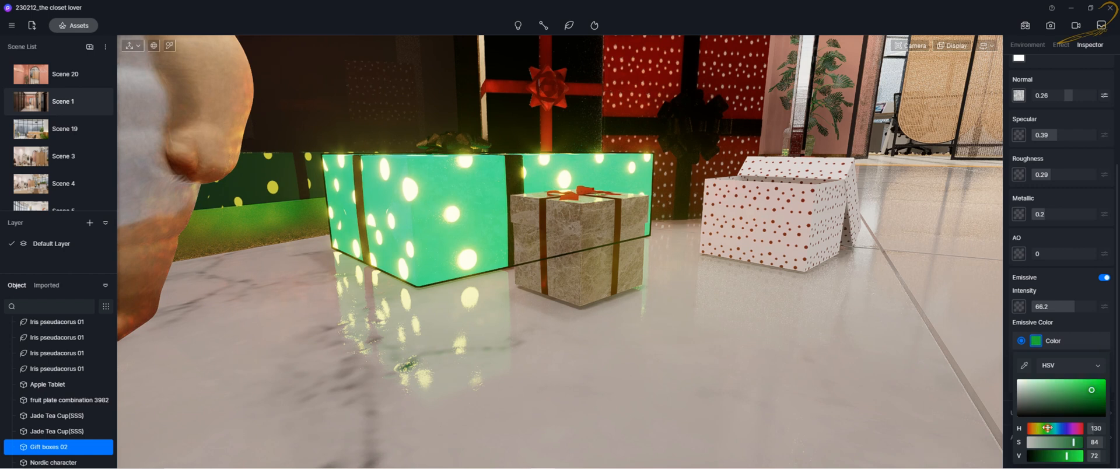
left_click(1102, 382)
Examine the green glow around the gift boxes from near and far, and lower the emissive Intensity to 46.6.
right_click_drag(597, 266, 596, 213)
scroll(596, 212, "down", 5)
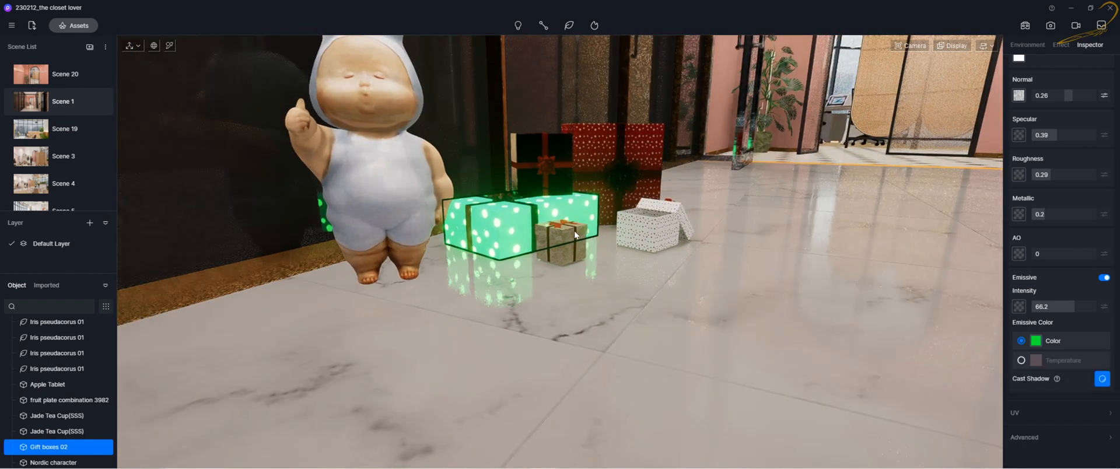
scroll(574, 231, "up", 10)
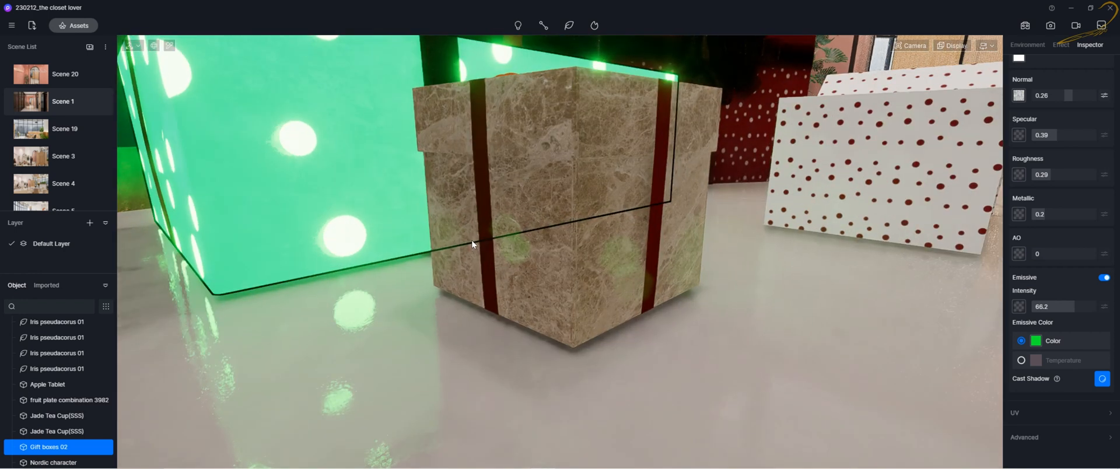
scroll(472, 244, "down", 10)
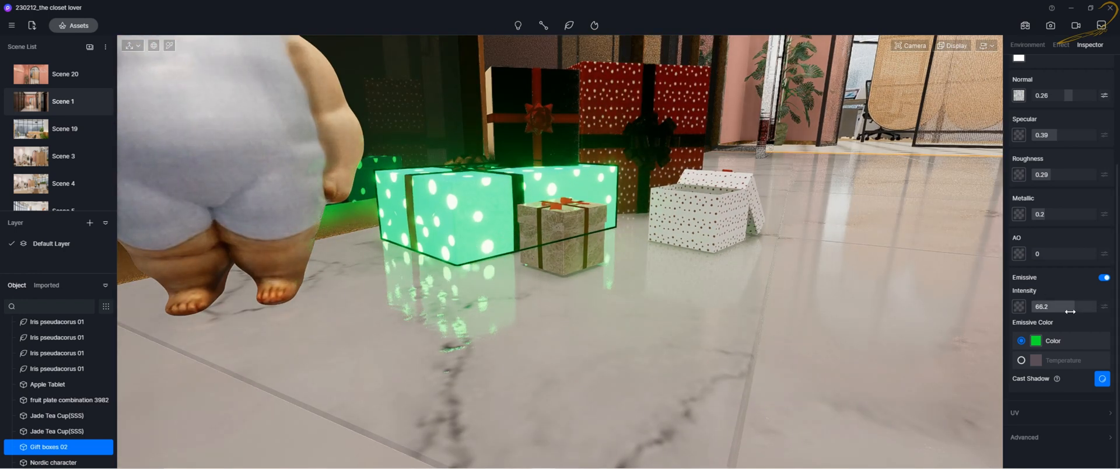
left_click_drag(1081, 308, 1057, 307)
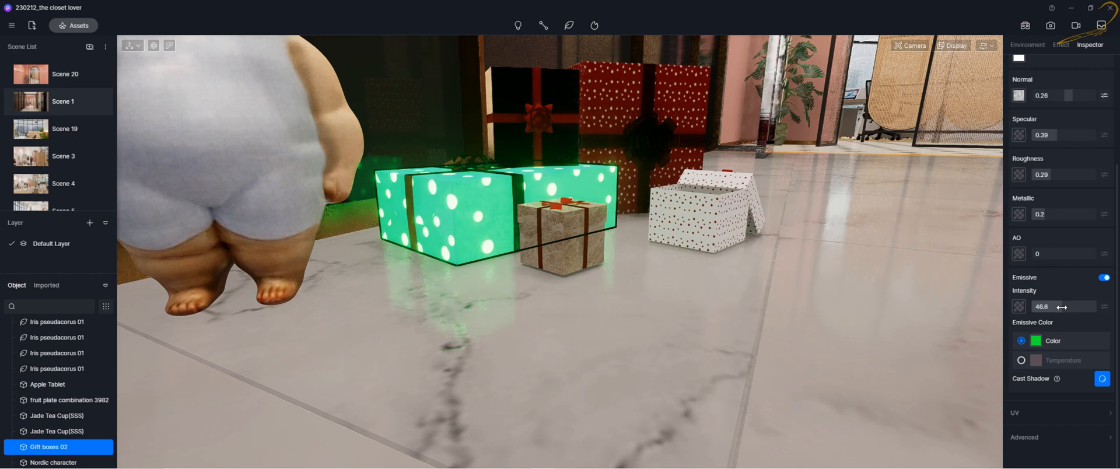
Try a Temperature of 3250 for the gift box's emissive light and return to the green Color option.
left_click(1021, 360)
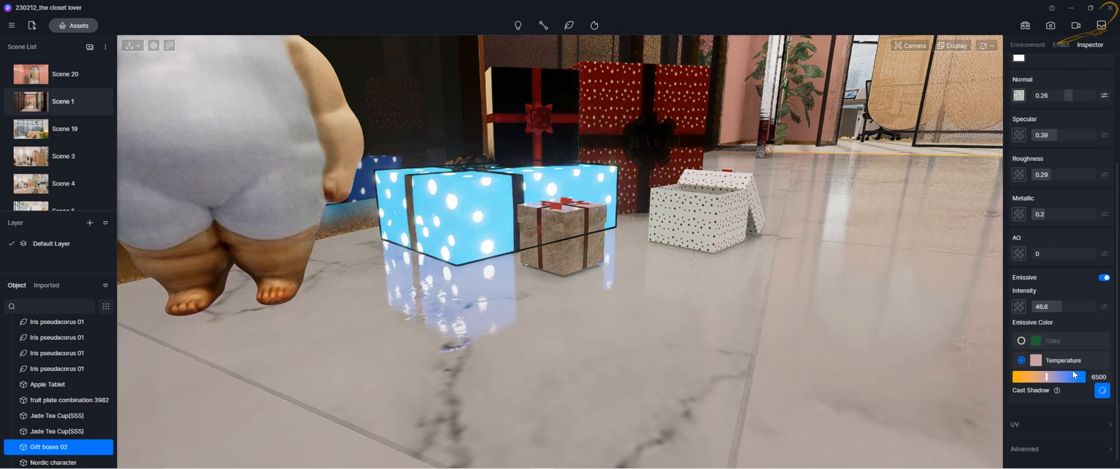
mouse_move(1071, 380)
left_mouse_down()
mouse_move(1009, 379)
mouse_move(1080, 377)
left_mouse_up()
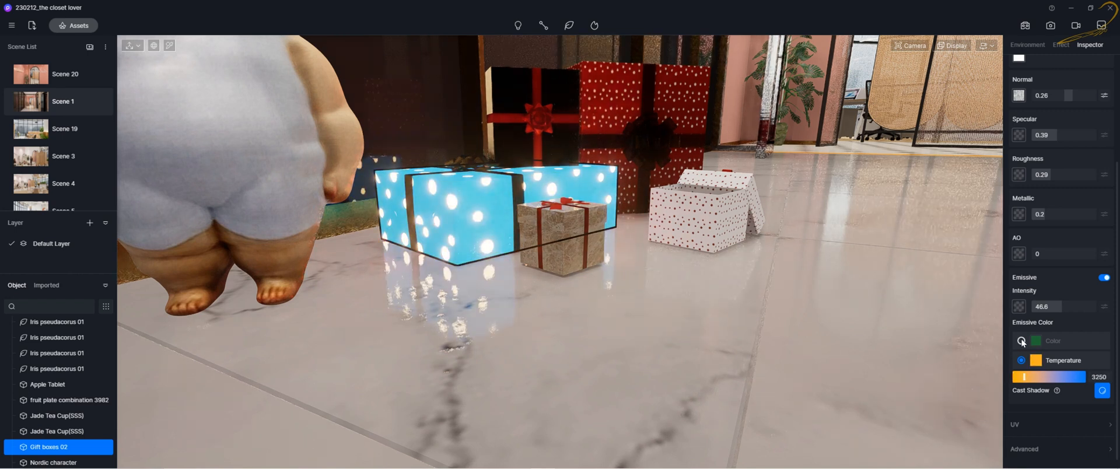
left_click(1035, 350)
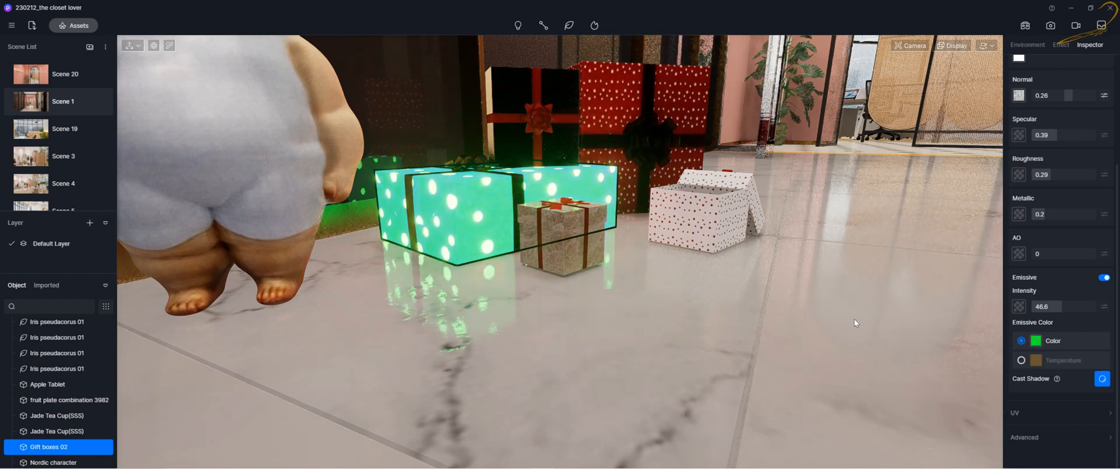
Turn off Cast Shadow for the emissive gift box, examine the light around the boxes from several angles, and turn it back on.
scroll(401, 213, "up", 2)
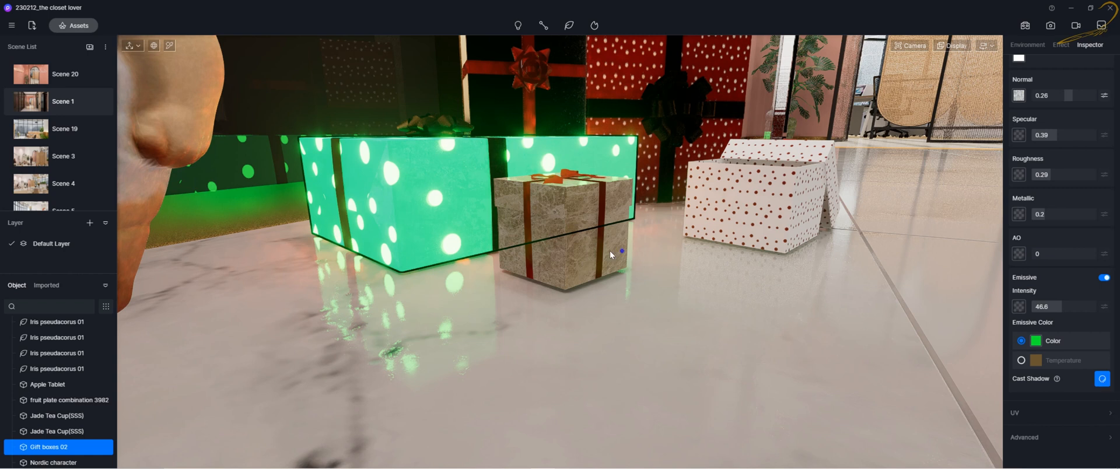
right_click_drag(610, 250, 480, 239)
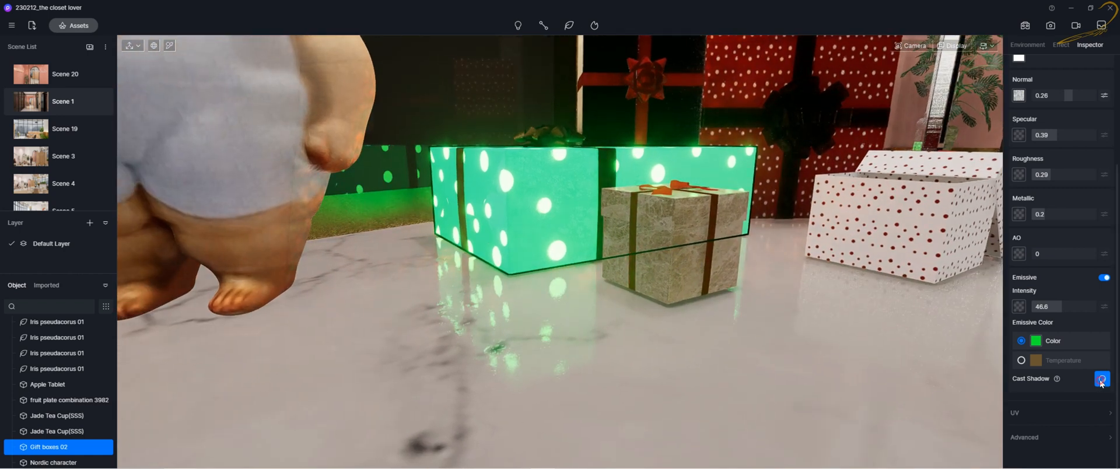
left_click(1101, 380)
right_click_drag(675, 271, 689, 271)
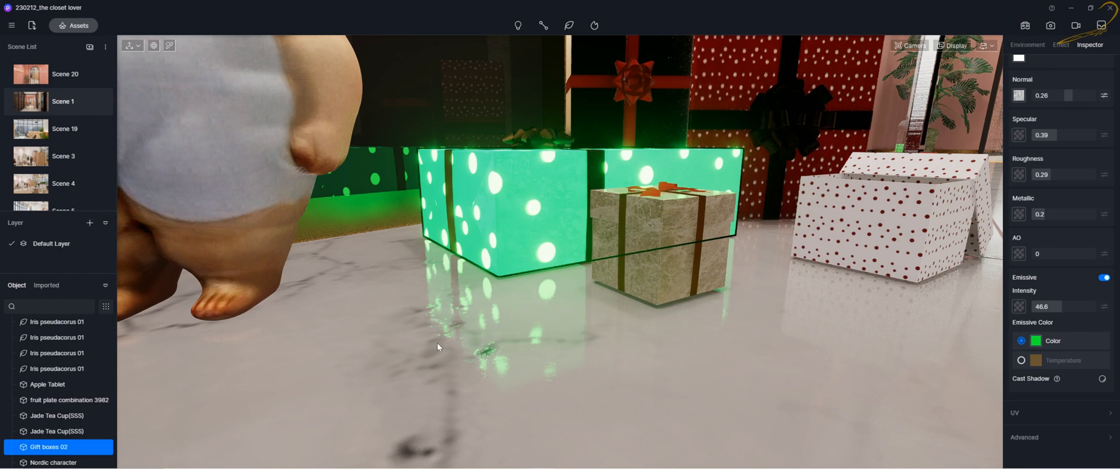
right_click_drag(442, 344, 449, 336)
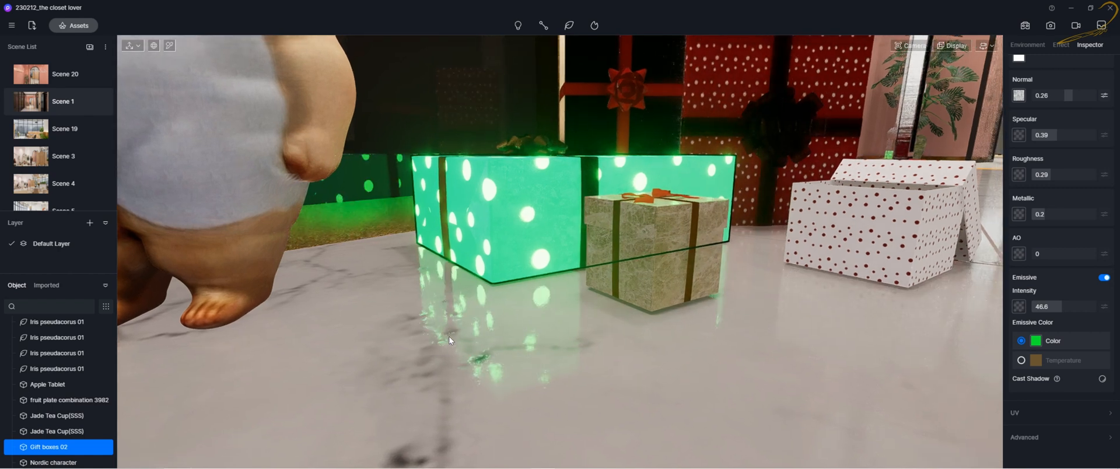
right_click_drag(548, 285, 561, 274)
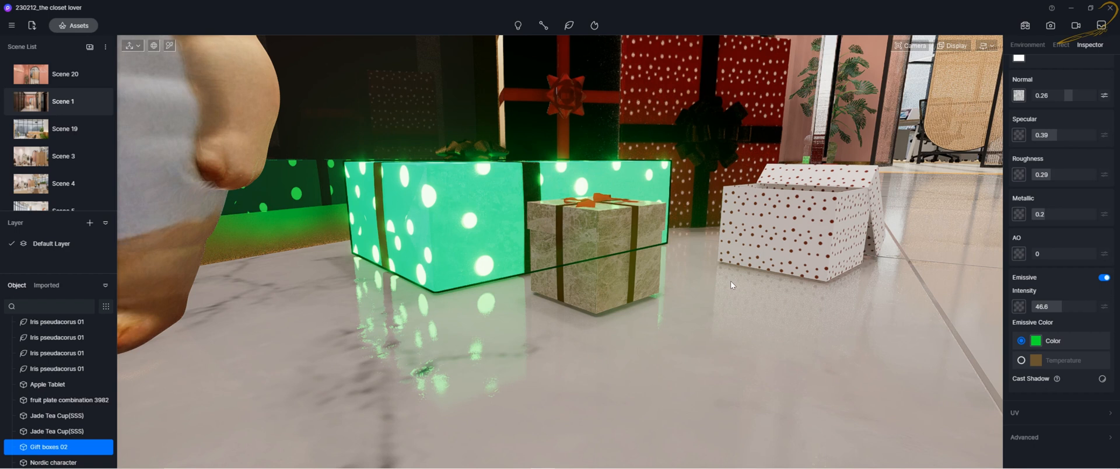
right_click_drag(730, 281, 706, 272)
right_click_drag(717, 184, 679, 179)
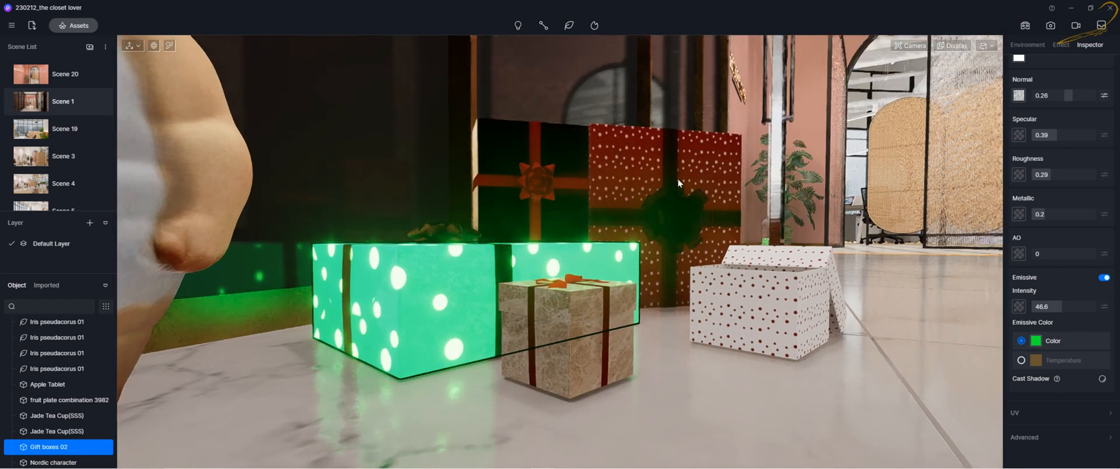
right_click_drag(731, 315, 702, 339)
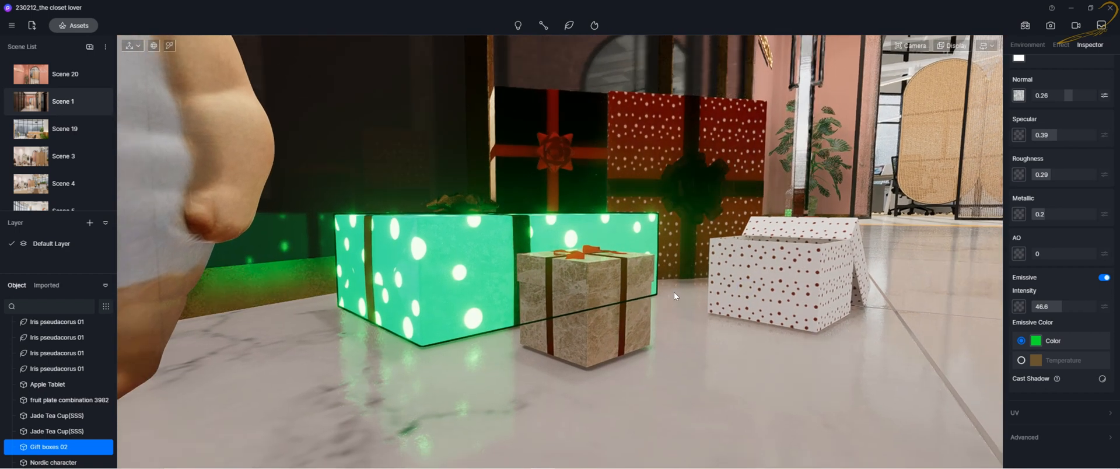
scroll(674, 262, "down", 2)
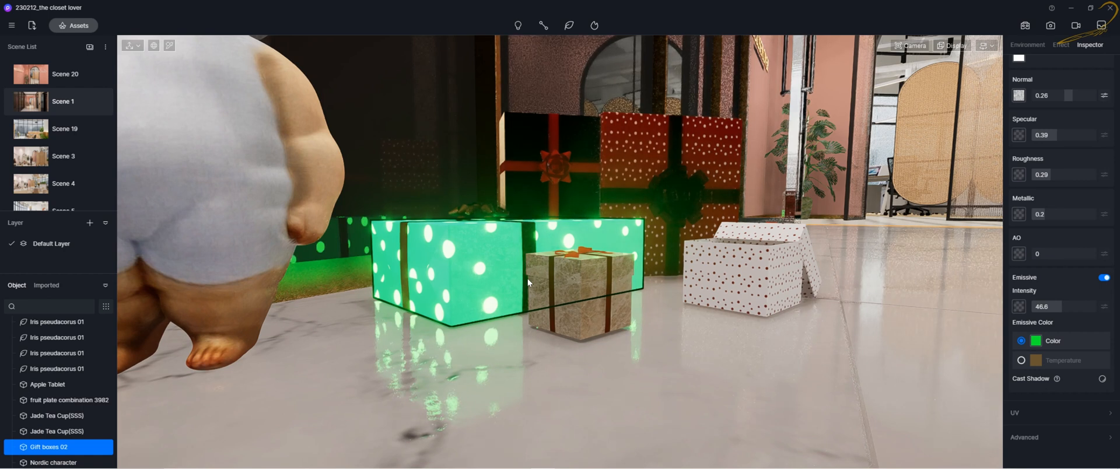
left_click(1102, 379)
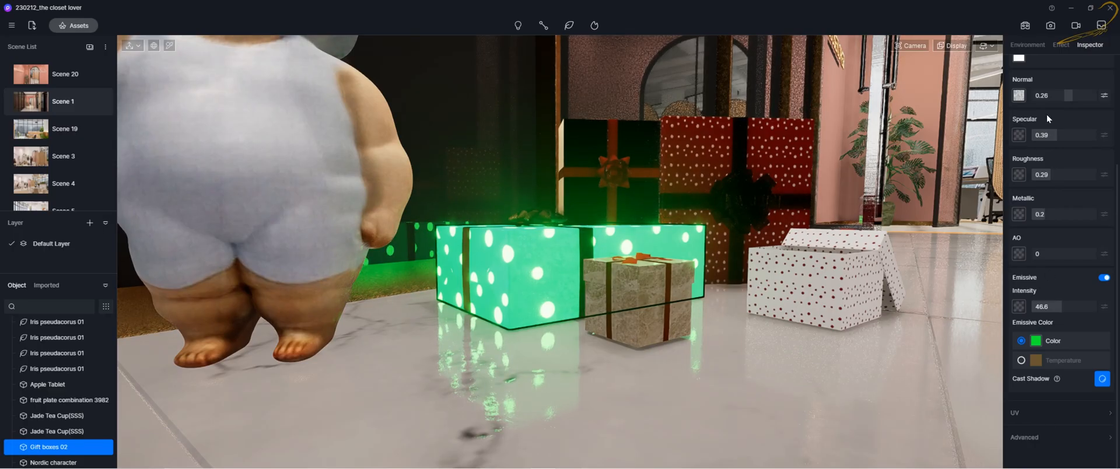
Expand the UV settings of the gift box material and review its Stretch, Offset, Rotate and Triplanar options.
scroll(1051, 120, "up", 5)
left_click(1080, 168)
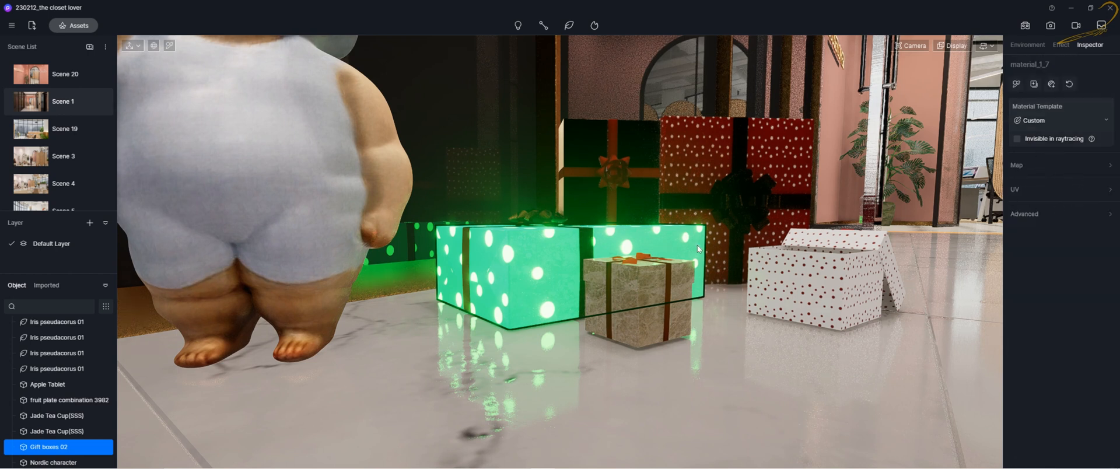
right_click_drag(646, 250, 681, 250)
left_click(1053, 194)
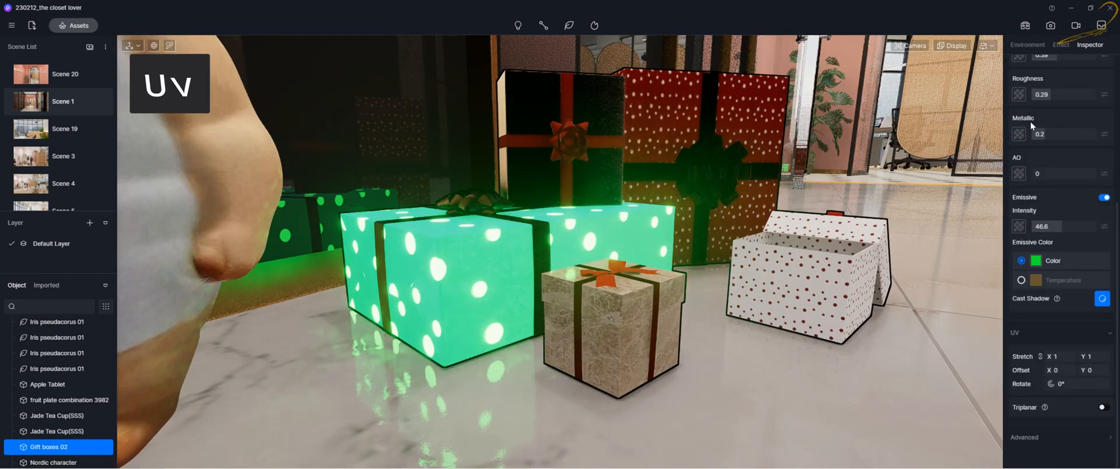
scroll(1050, 116, "up", 3)
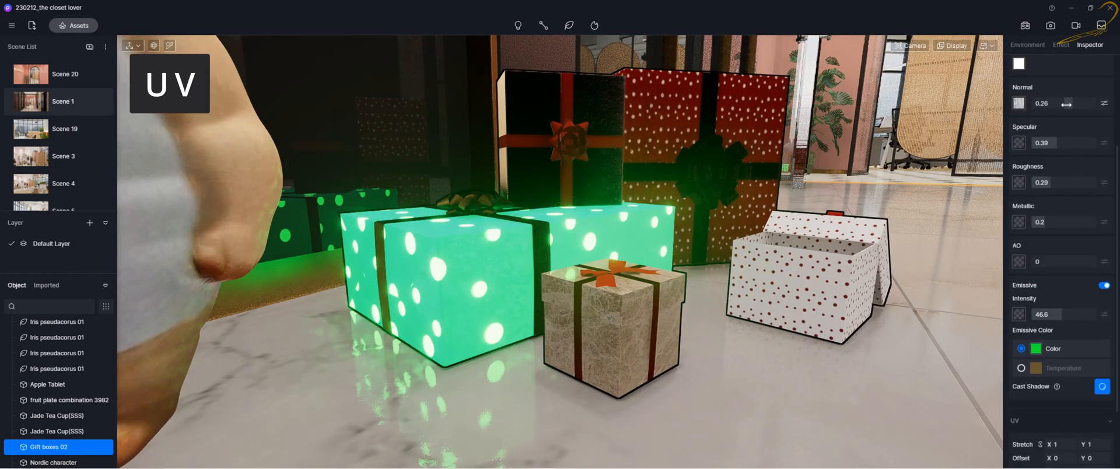
scroll(1079, 234, "down", 2)
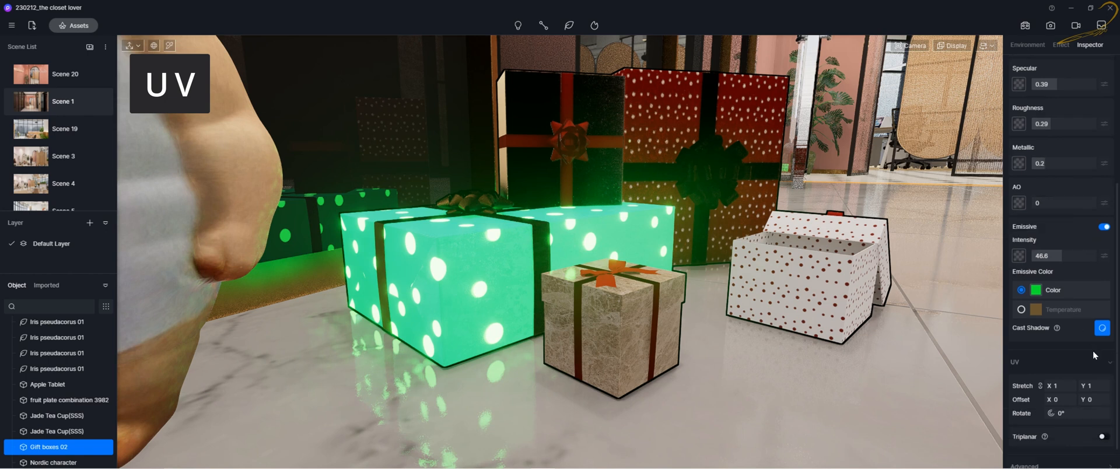
scroll(1100, 358, "down", 1)
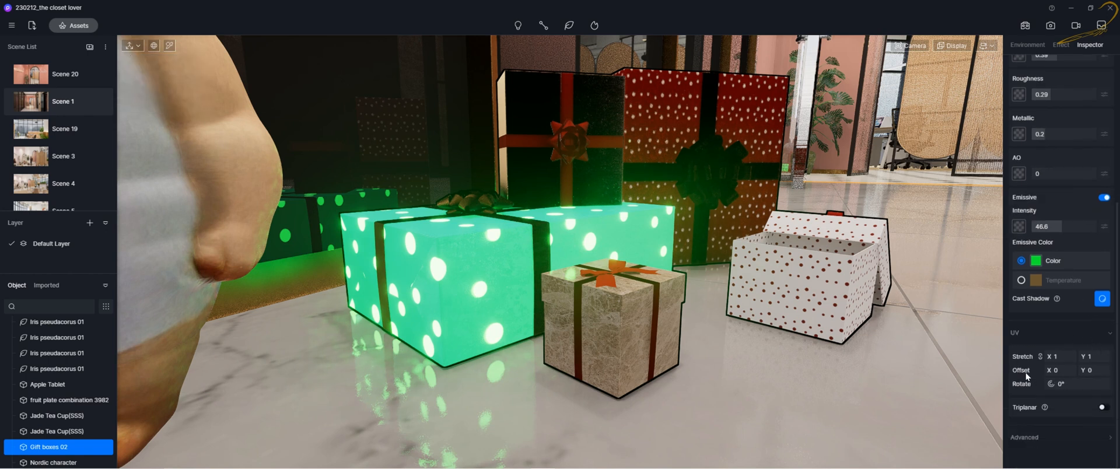
Try a UV rotation of 354° on the gift box material and reset it to 0°.
left_click(1057, 384)
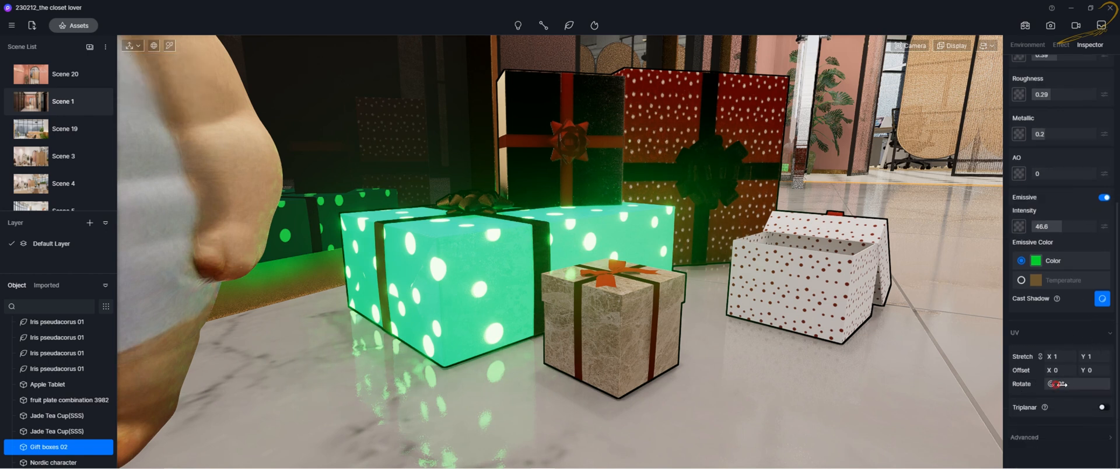
left_click_drag(1059, 384, 1081, 385)
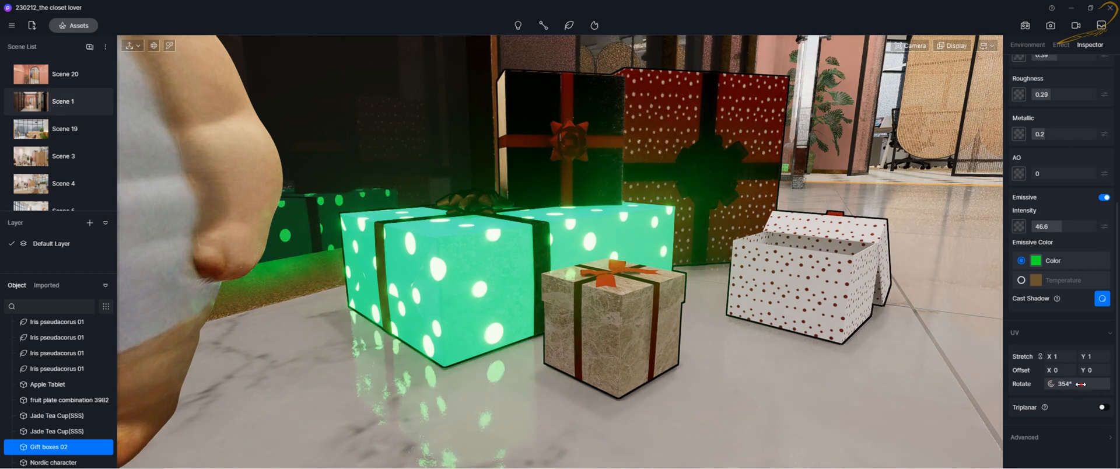
left_click(1080, 384)
type("0")
key("Return")
left_click(1018, 384)
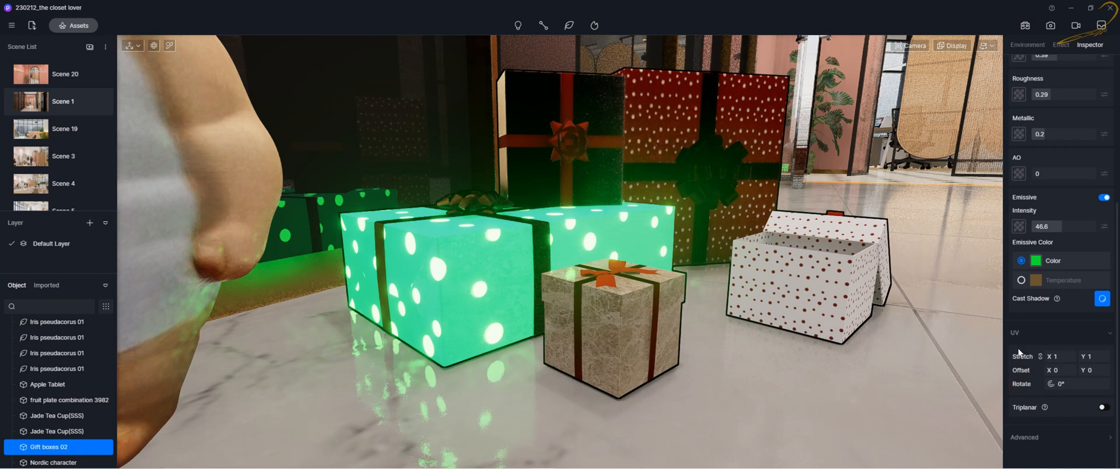
left_click(1110, 337)
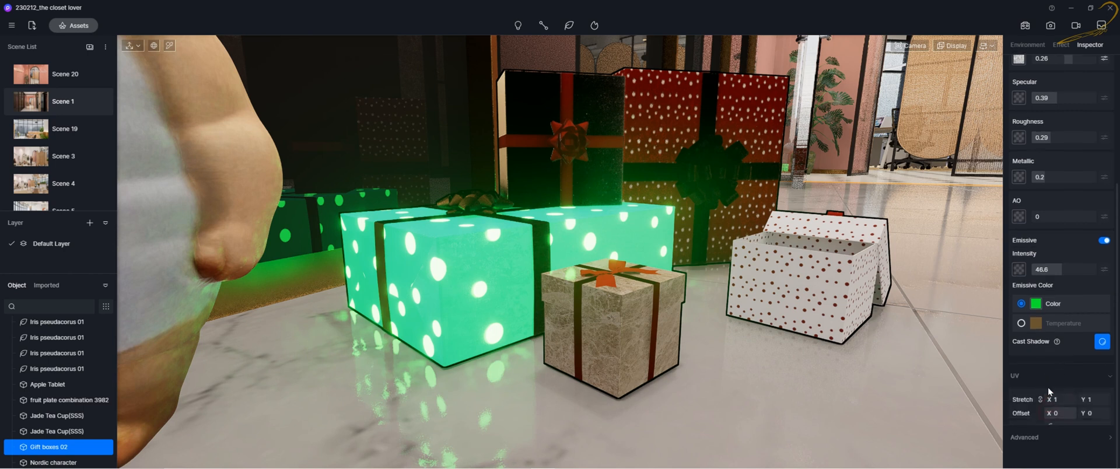
scroll(1050, 391, "down", 2)
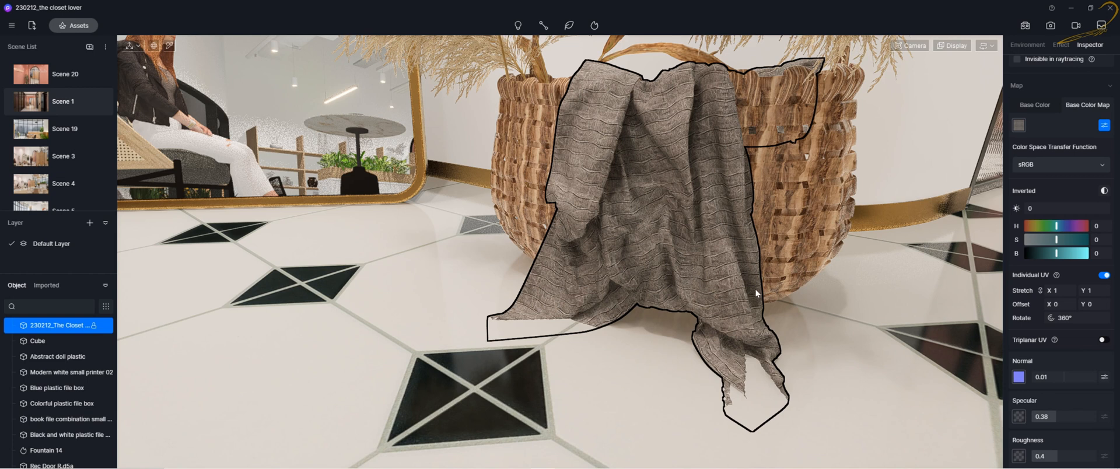
Try Triplanar UV on the draped cloth's base color map and turn it back off.
left_click(1102, 340)
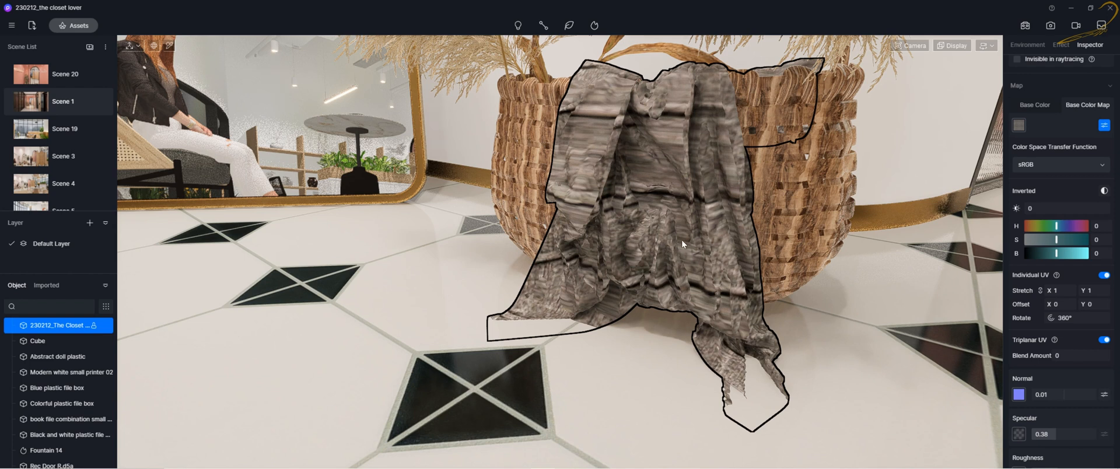
left_click(1104, 341)
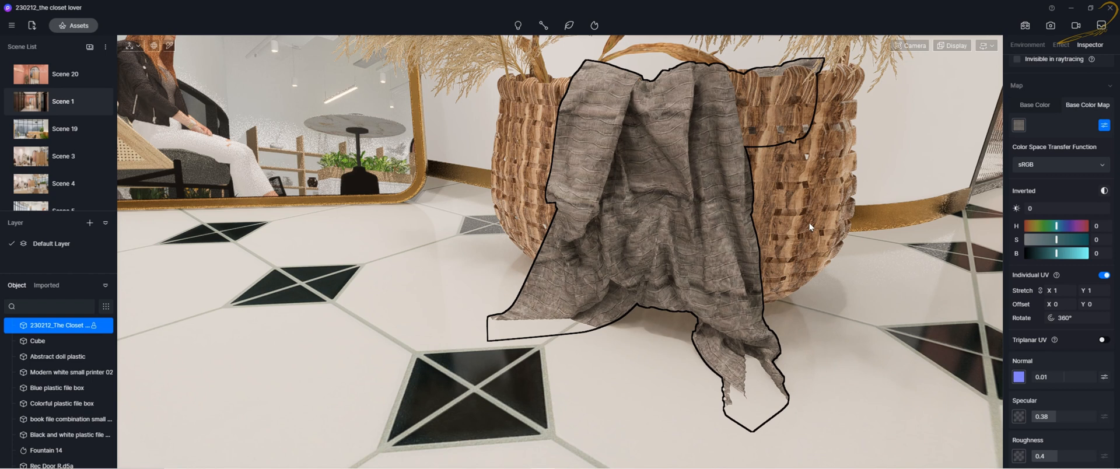
Open the woven basket's base color map settings, compare Triplanar UV on and off while trying the Blend Amount, and leave it off.
left_click(794, 205)
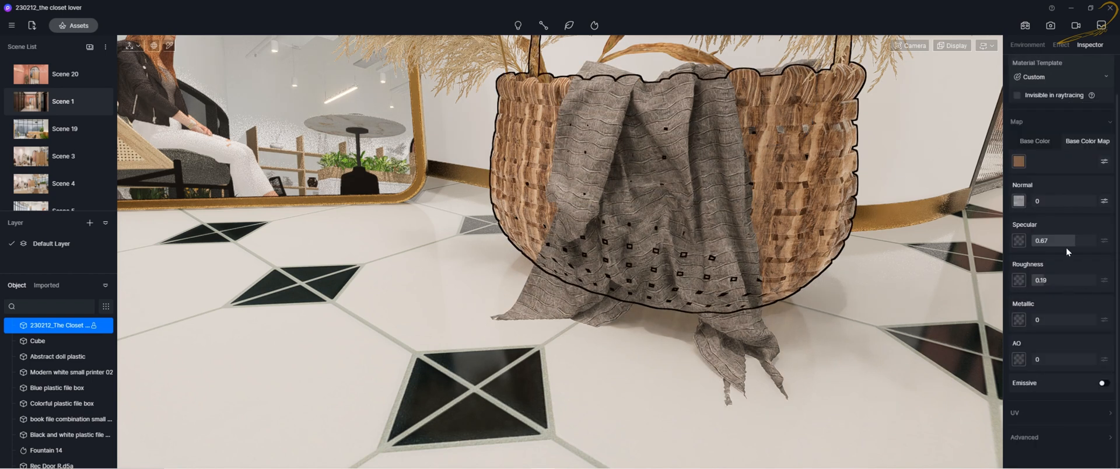
left_click(1104, 161)
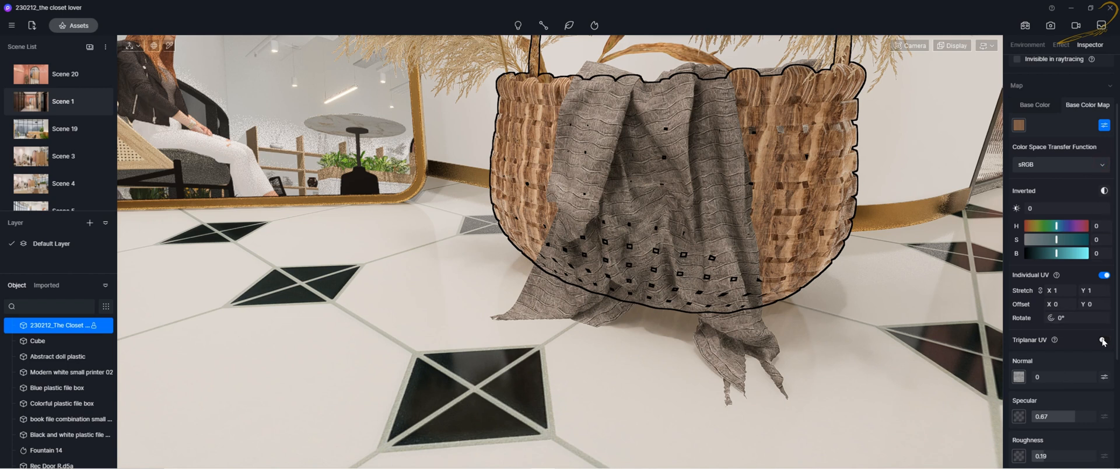
left_click(1102, 340)
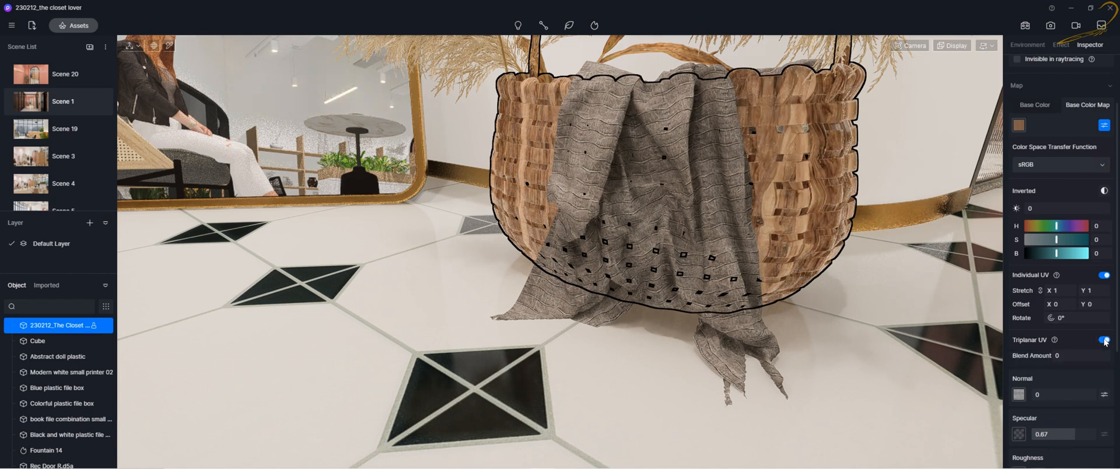
left_click(1103, 340)
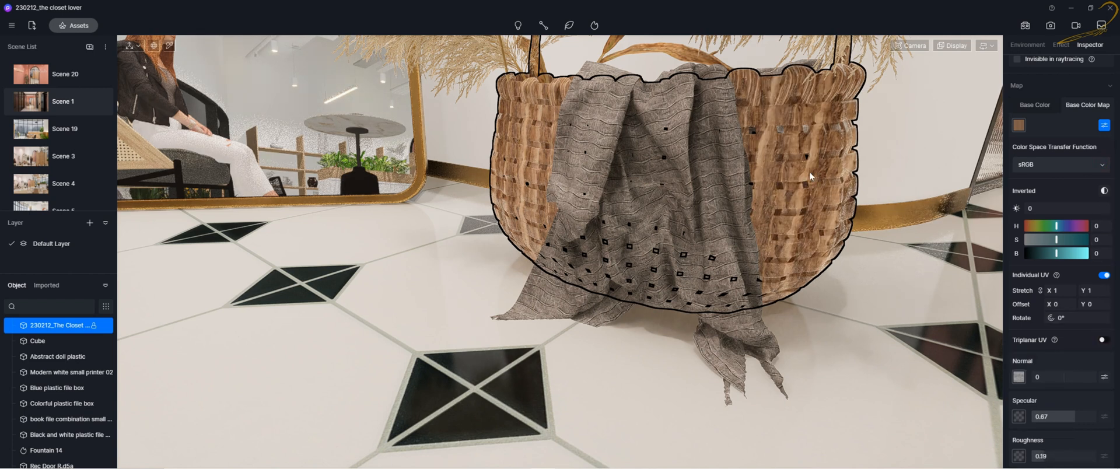
left_click(1103, 342)
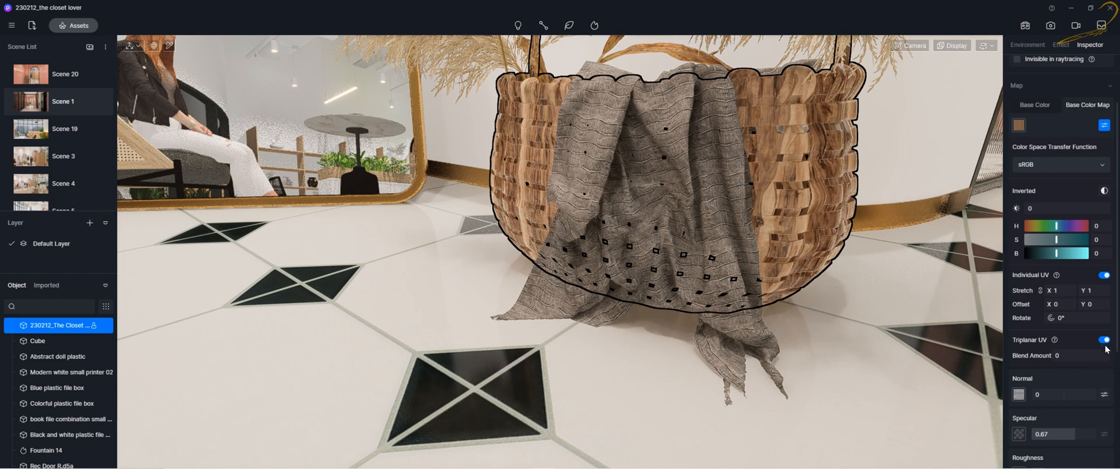
mouse_move(1078, 356)
left_mouse_down()
mouse_move(1118, 358)
mouse_move(1070, 356)
left_mouse_up()
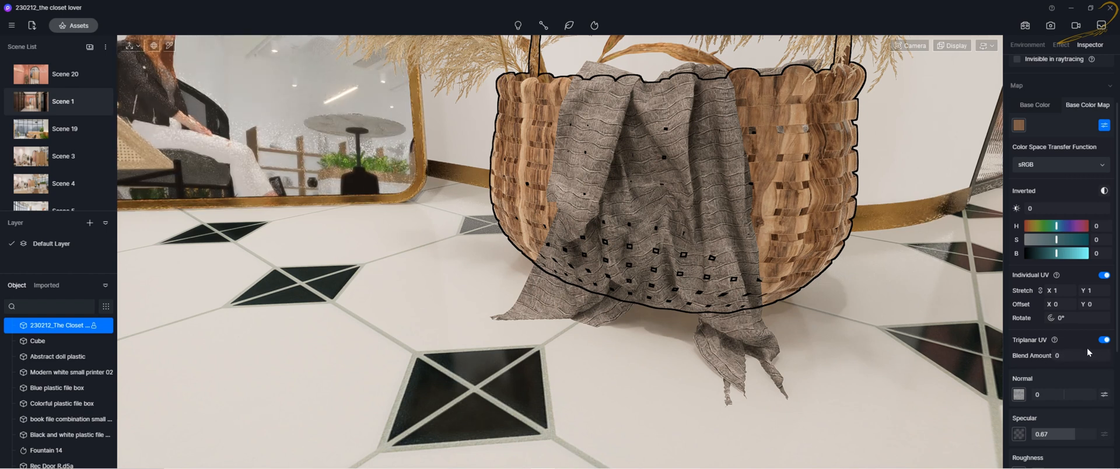
left_click(1103, 340)
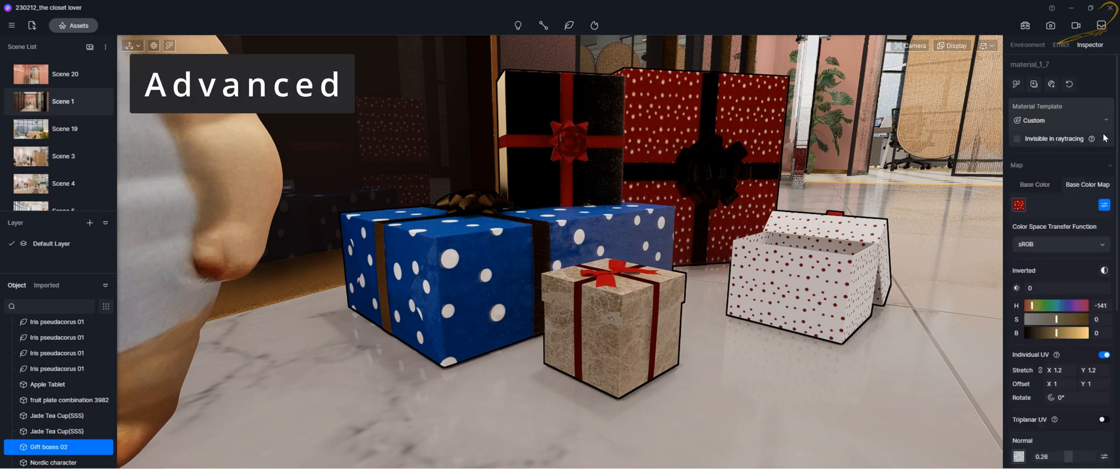
Collapse the gift box material's Map settings and expand its Advanced settings.
left_click(1080, 165)
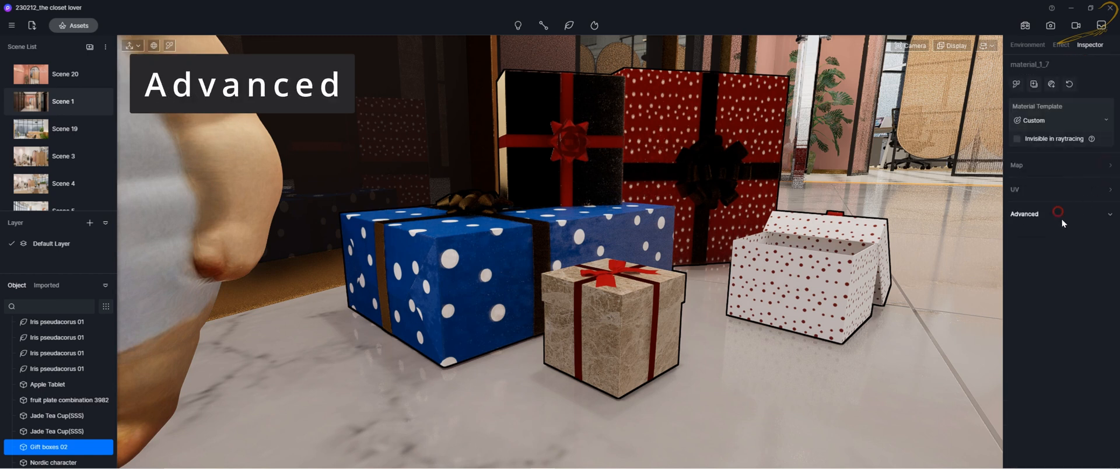
left_click(1061, 215)
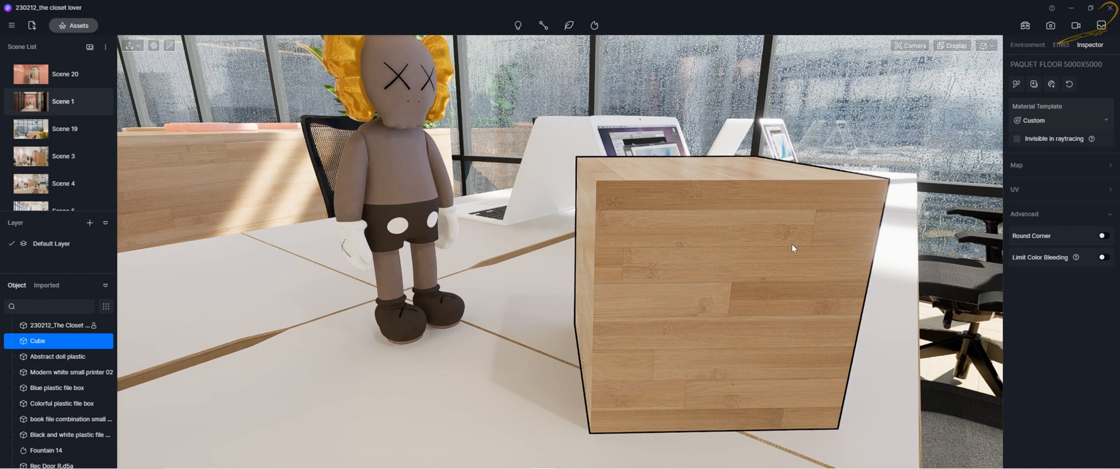
Compare the wooden cube's edges with Round Corner on and off, including up close, and leave it enabled.
left_click(1104, 236)
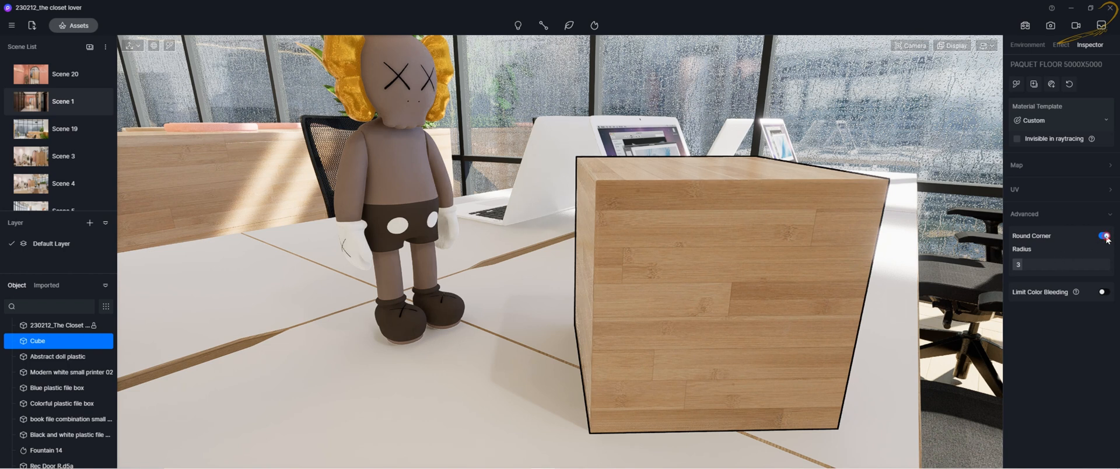
left_click(1104, 236)
scroll(714, 323, "up", 3)
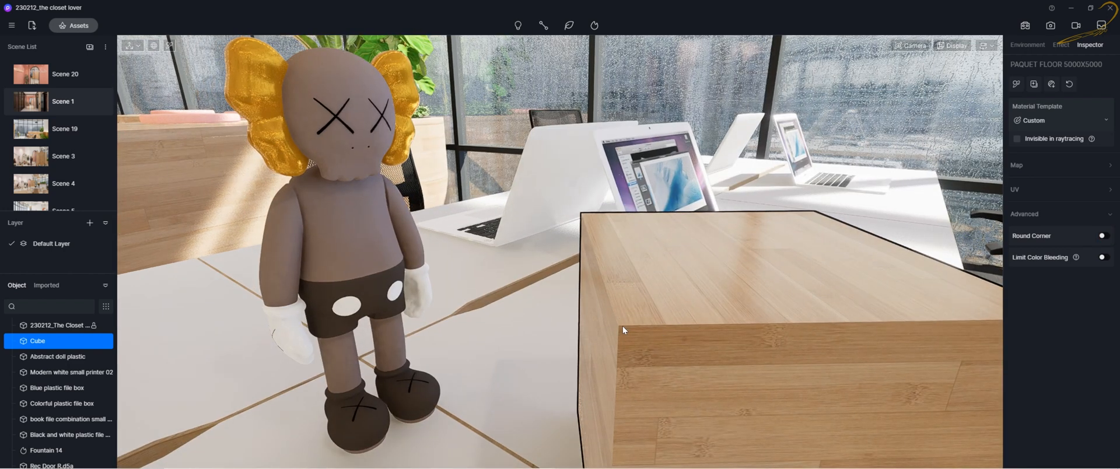
left_click(1102, 235)
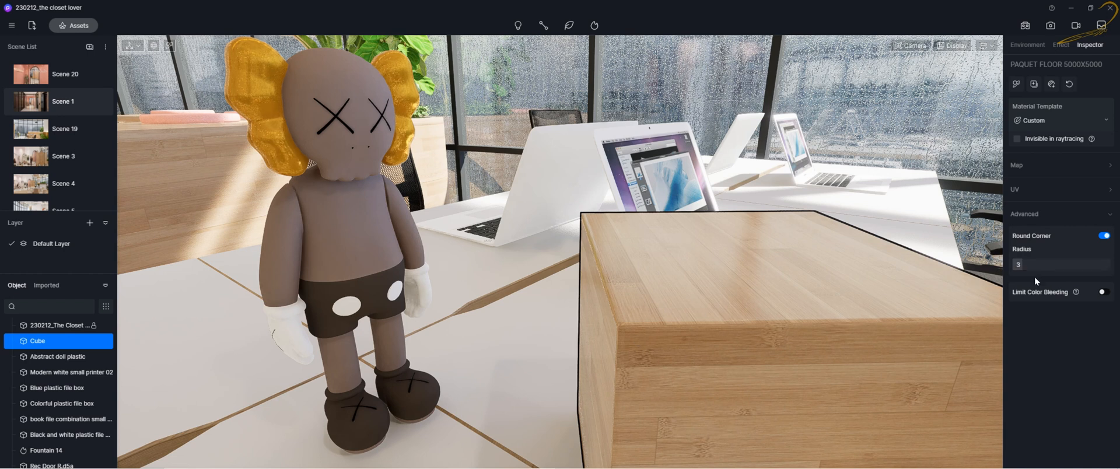
Try different Round Corner radii on the wooden cube, up to 8.5, and return to 3.
left_click_drag(1022, 266, 1017, 269)
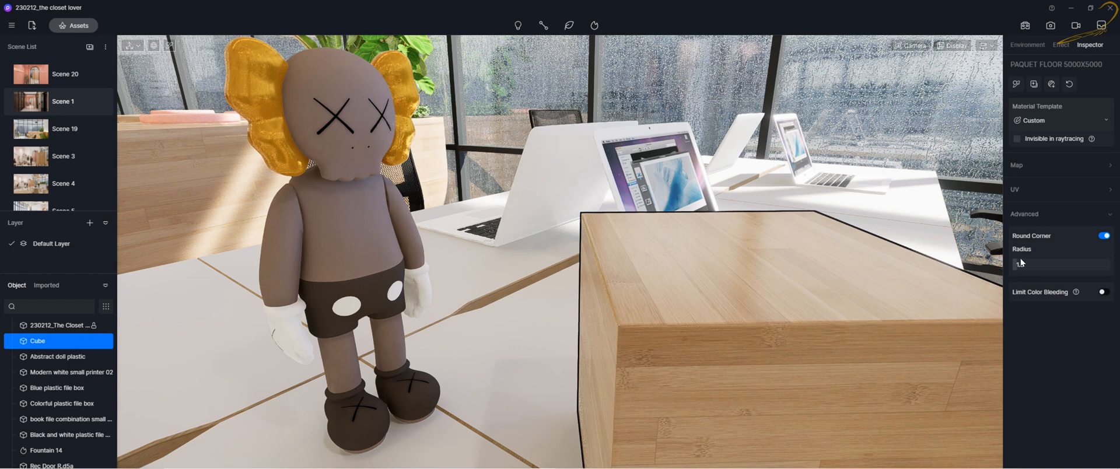
mouse_move(1021, 263)
left_mouse_down()
mouse_move(1049, 265)
mouse_move(1023, 266)
left_mouse_up()
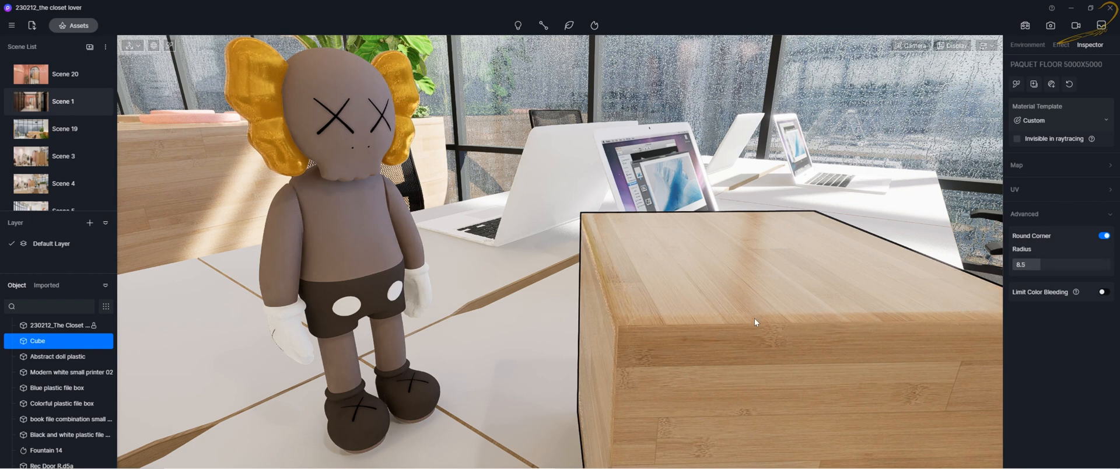
left_click(1034, 265)
type("3")
key("Return")
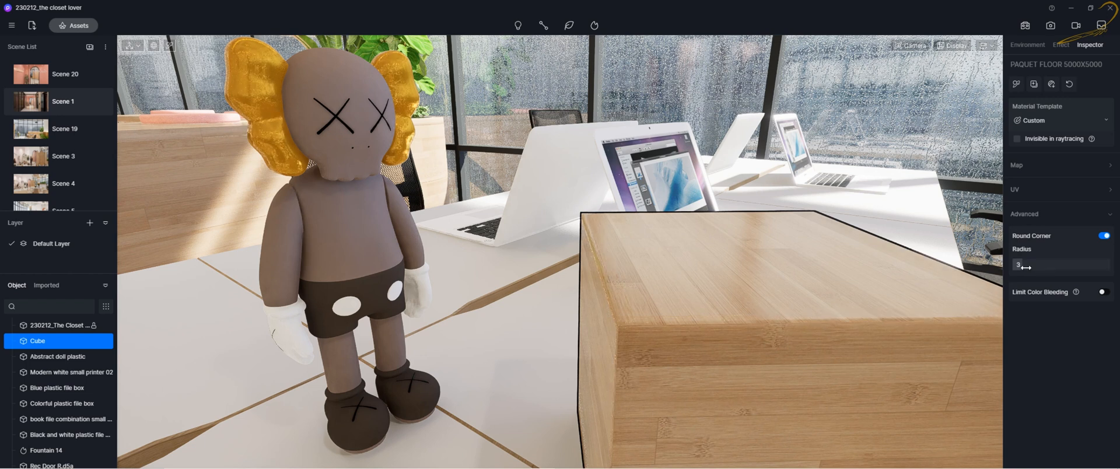
Set the wooden cube's Round Corner radius to 1 and view the edges from another angle.
mouse_move(1025, 267)
left_mouse_down()
mouse_move(1118, 280)
mouse_move(1022, 267)
left_mouse_up()
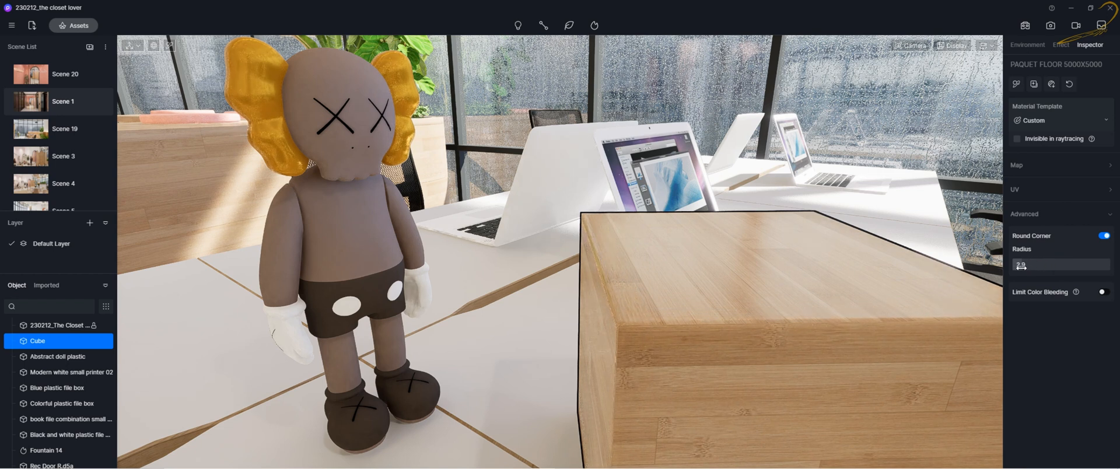
left_click(1044, 264)
type("1")
key("Return")
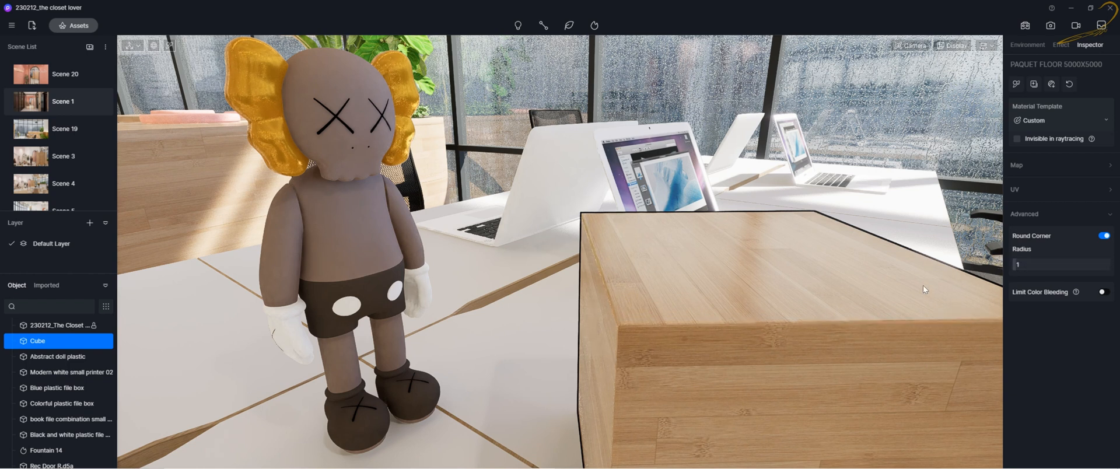
right_click_drag(718, 311, 767, 307)
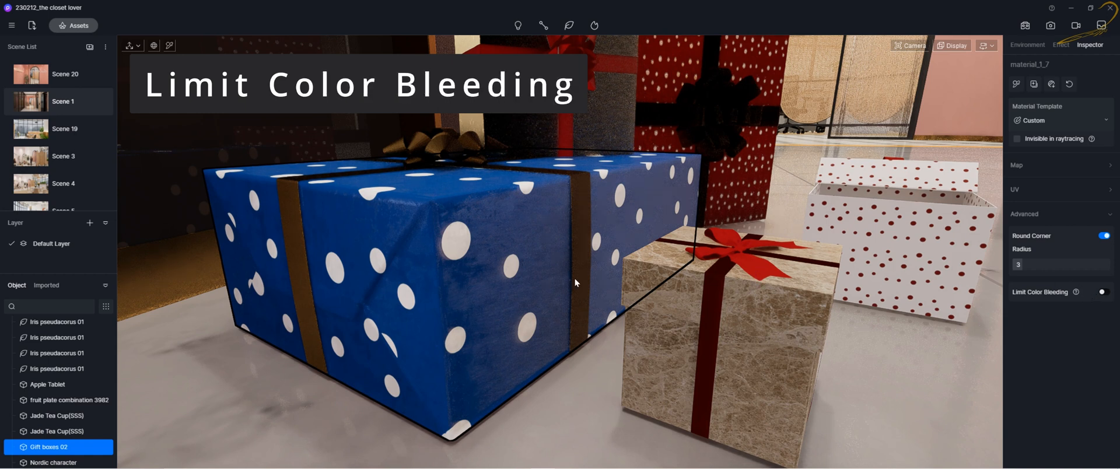
Go from the gift boxes to the arched glass door and select the matt pink wall material above it.
right_click_drag(575, 278, 767, 180)
scroll(764, 177, "down", 5)
middle_click_drag(703, 172, 687, 229)
scroll(687, 229, "up", 5)
scroll(684, 226, "up", 10)
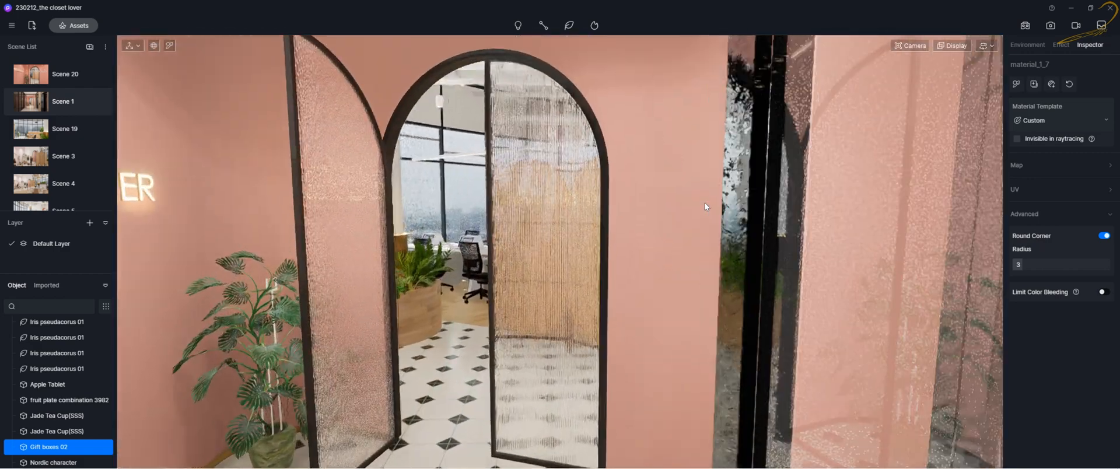
middle_click_drag(704, 204, 716, 218)
scroll(719, 225, "up", 4)
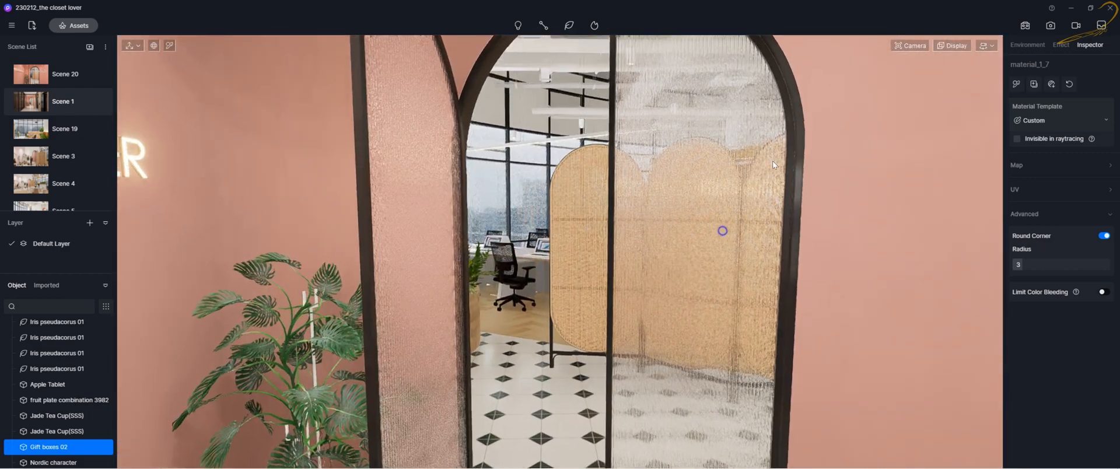
right_click_drag(722, 231, 767, 152)
scroll(559, 165, "down", 3)
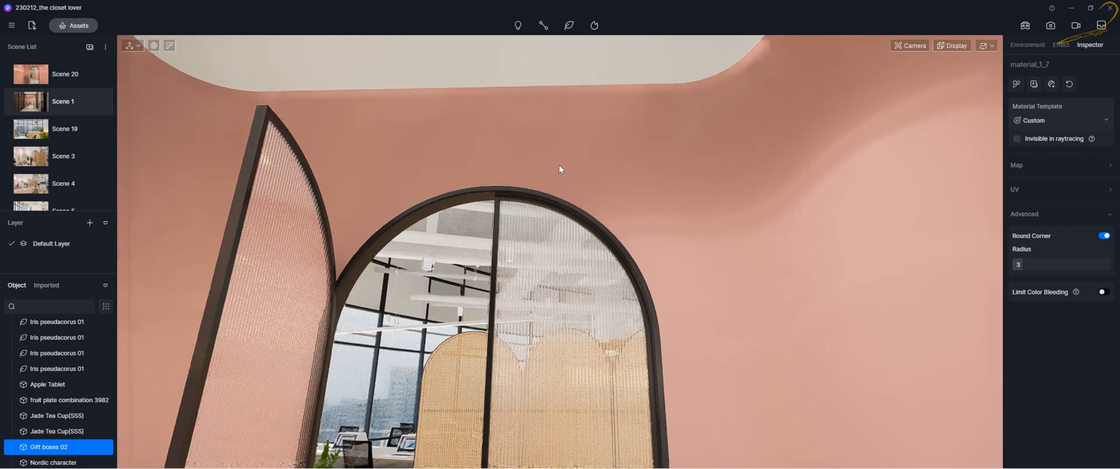
left_click(603, 199)
Turn off Limit Color Bleeding for the matt pink wall, examine the ceiling's tint, and turn it back on.
scroll(603, 192, "down", 5)
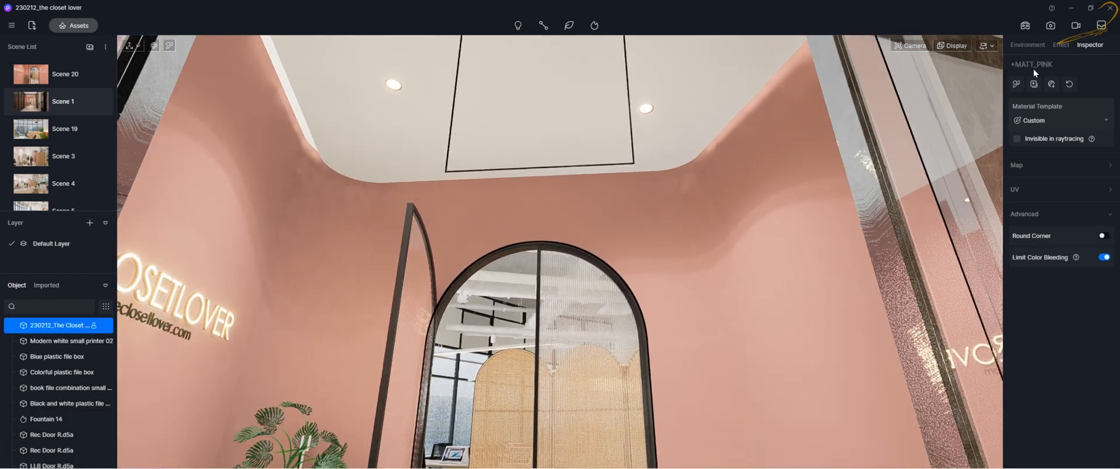
scroll(561, 230, "up", 3)
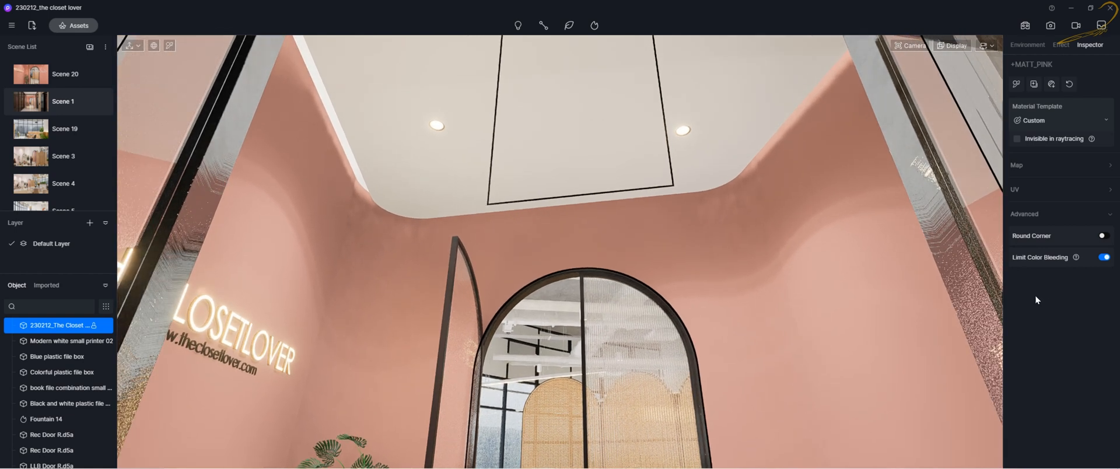
left_click(1104, 258)
right_click_drag(570, 277, 550, 191)
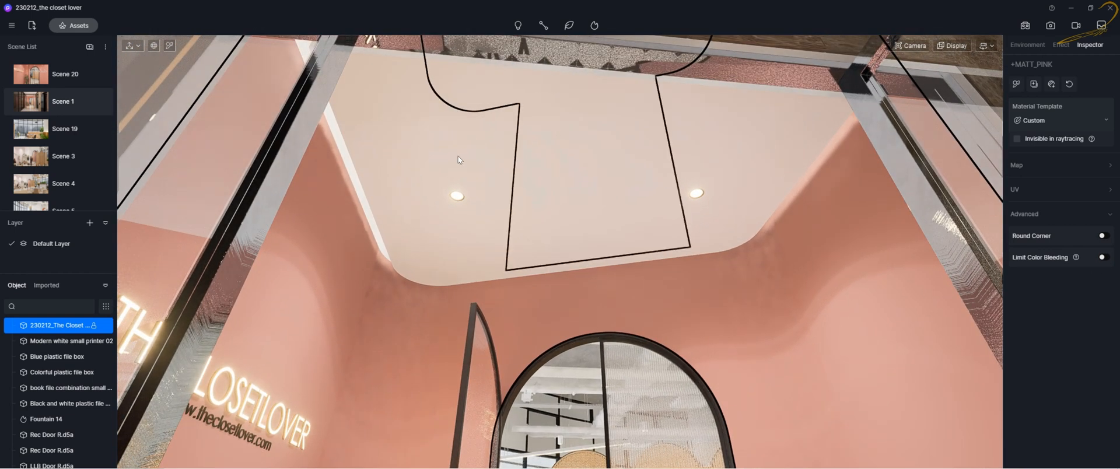
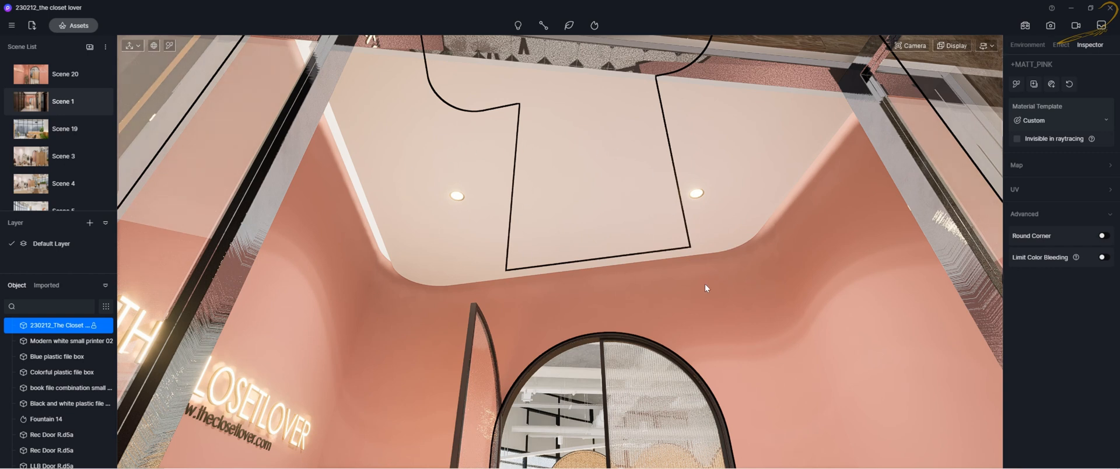
left_click(1104, 258)
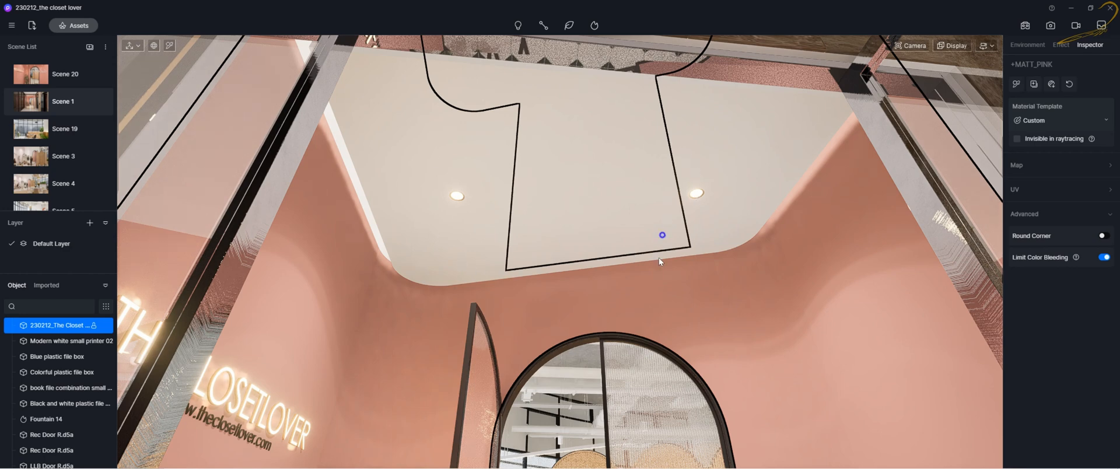
Select the pink limewash wall behind the hats, turn off Limit Color Bleeding to compare the surrounding walls, and turn it back on.
middle_click_drag(659, 257, 392, 341)
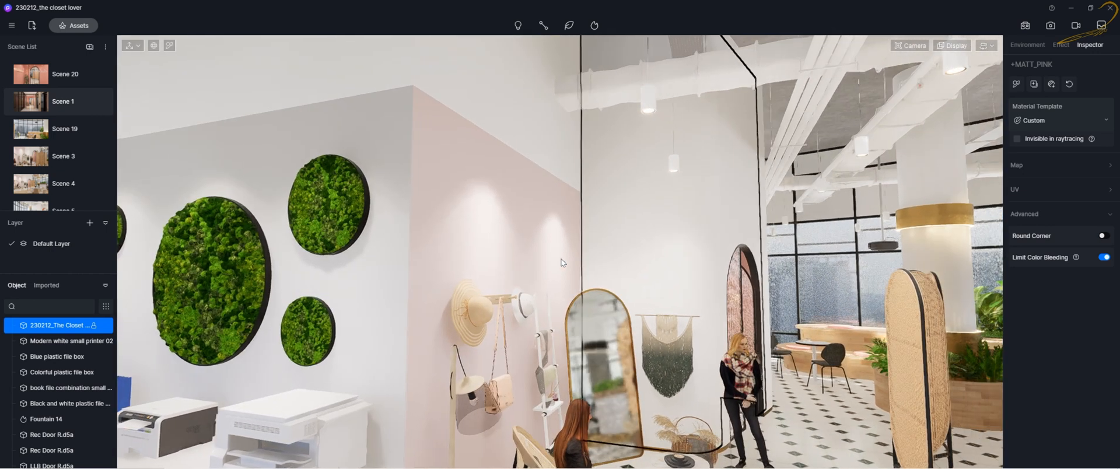
scroll(560, 259, "up", 3)
middle_click_drag(559, 259, 533, 294)
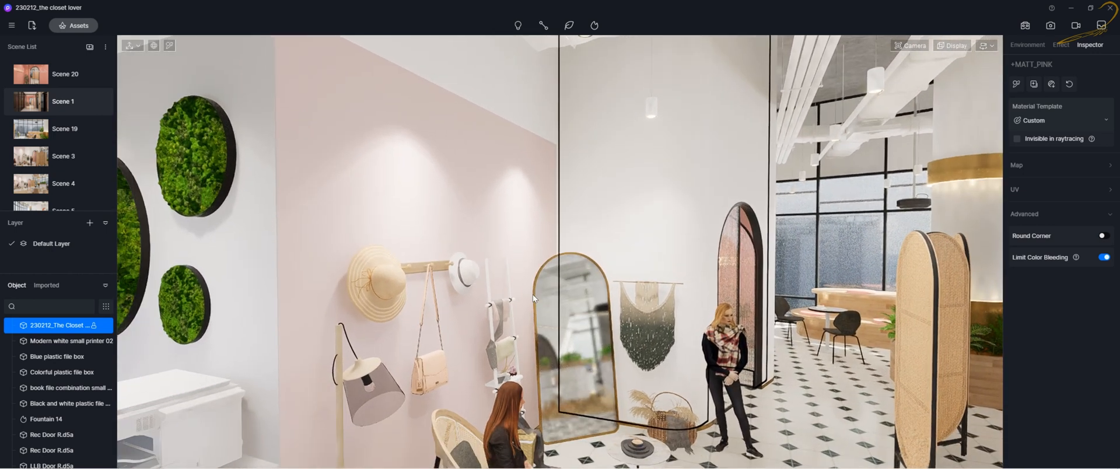
left_click(479, 212)
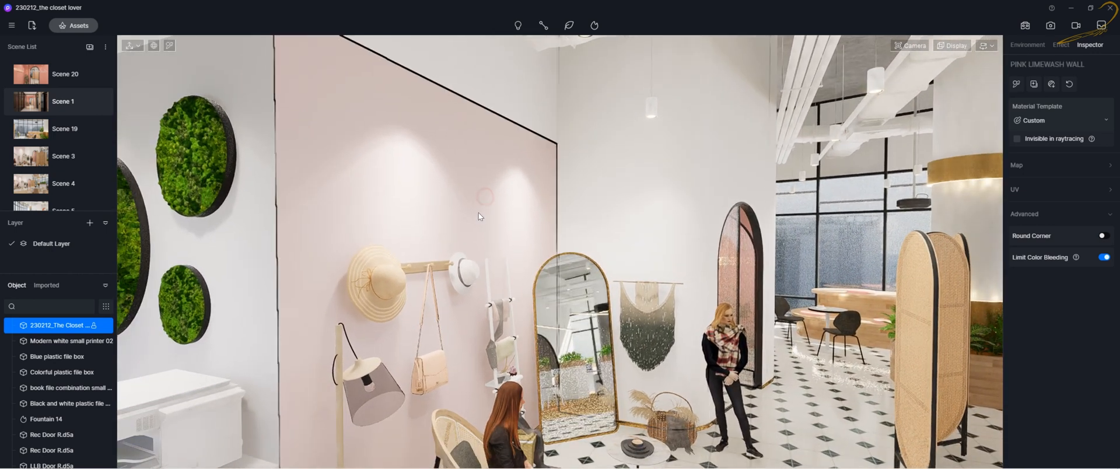
left_click(1103, 257)
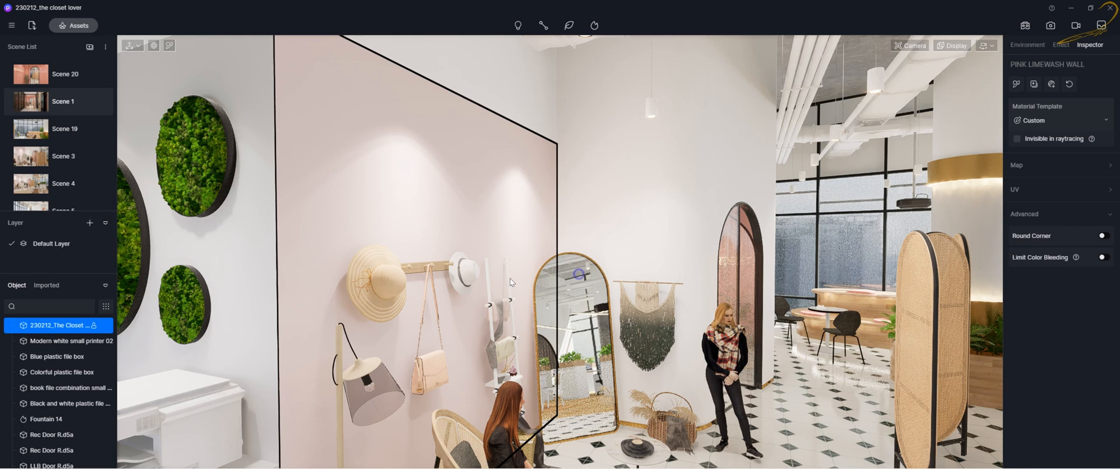
mouse_move(510, 278)
right_mouse_down()
mouse_move(373, 274)
mouse_move(505, 264)
right_mouse_up()
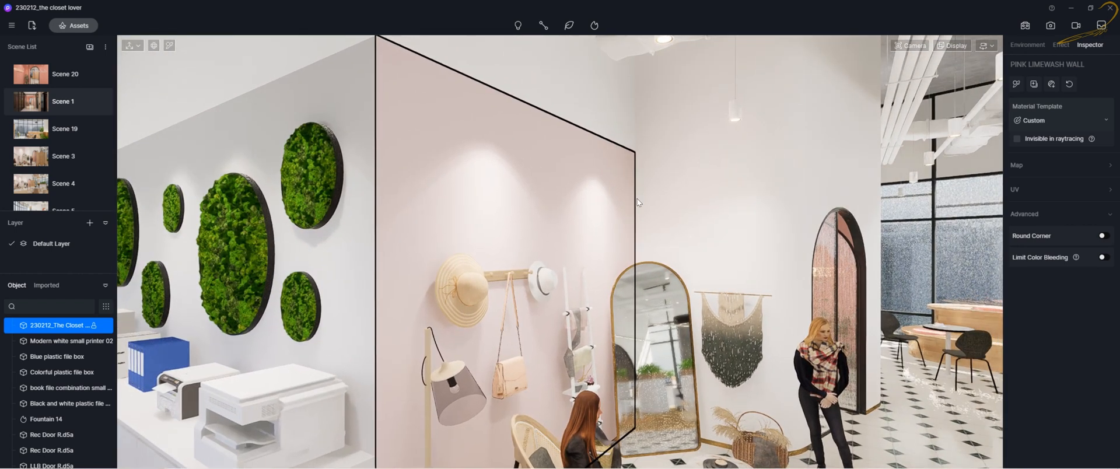
left_click(1102, 257)
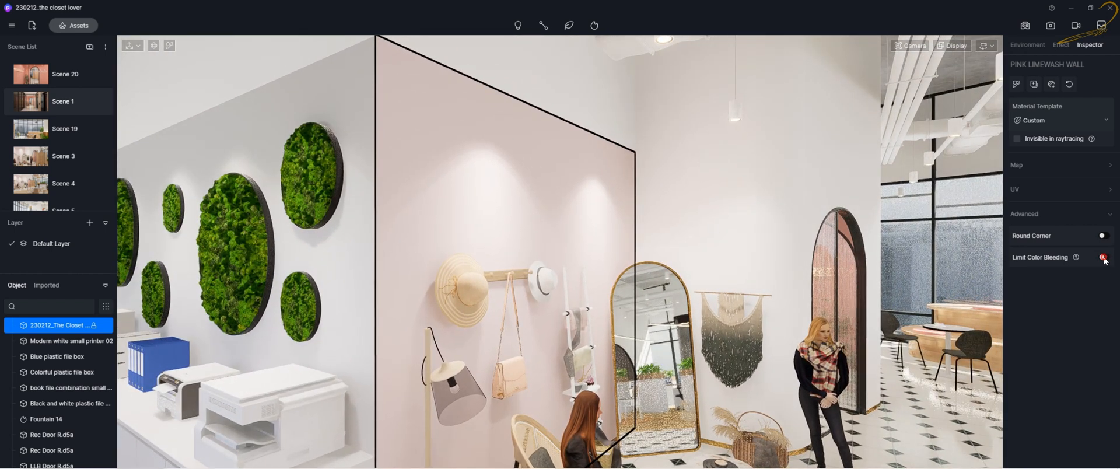
right_click_drag(641, 236, 648, 230)
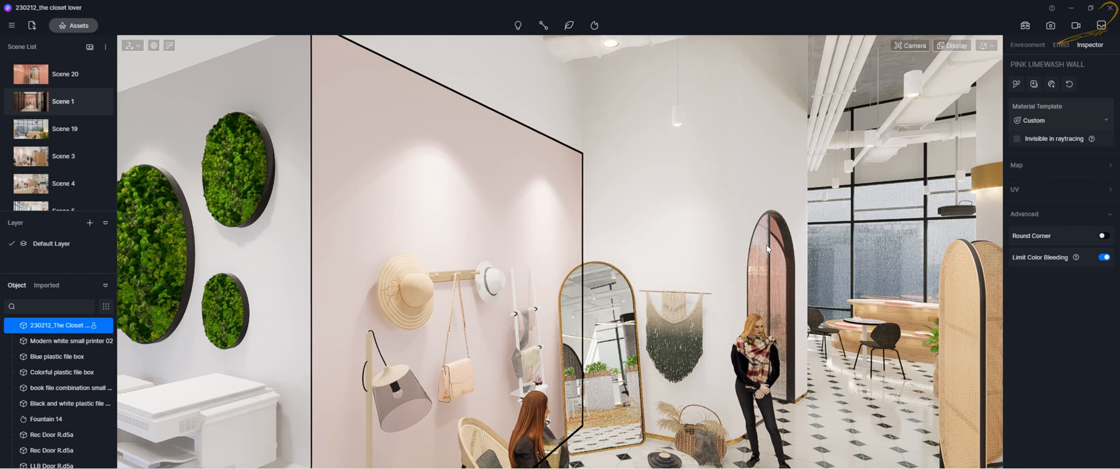
Examine the pink wall and round moss panels, and select the moss material to check its Limit Color Bleeding setting.
key("Escape")
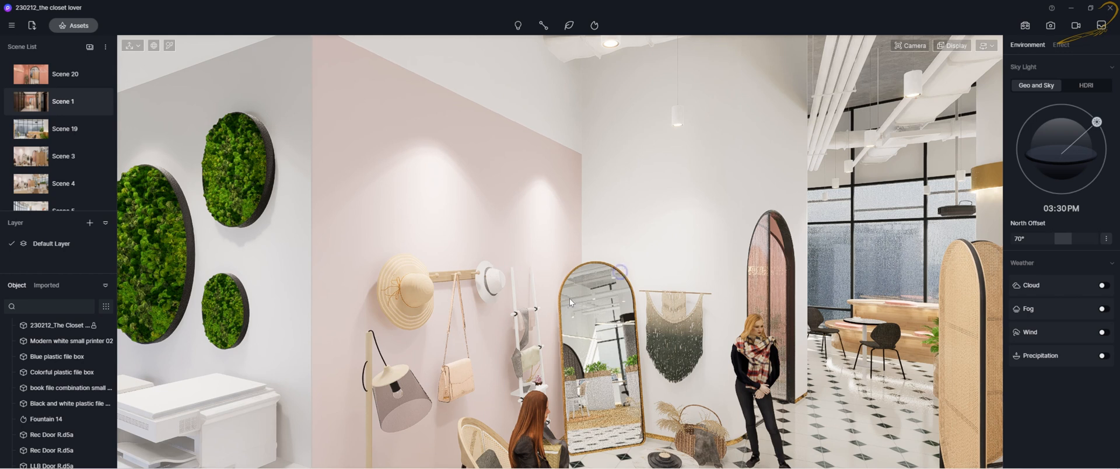
right_click_drag(569, 298, 502, 325)
scroll(775, 355, "up", 2)
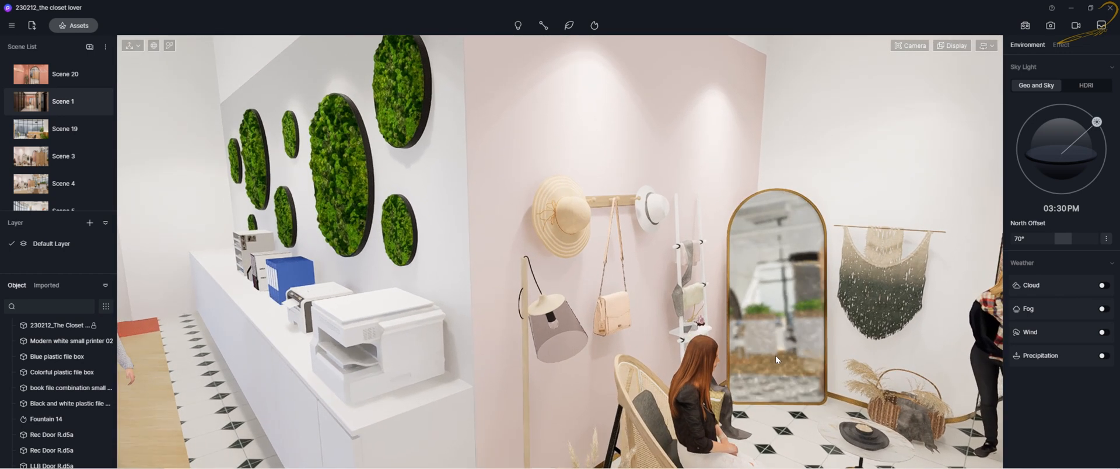
right_click_drag(676, 302, 653, 229)
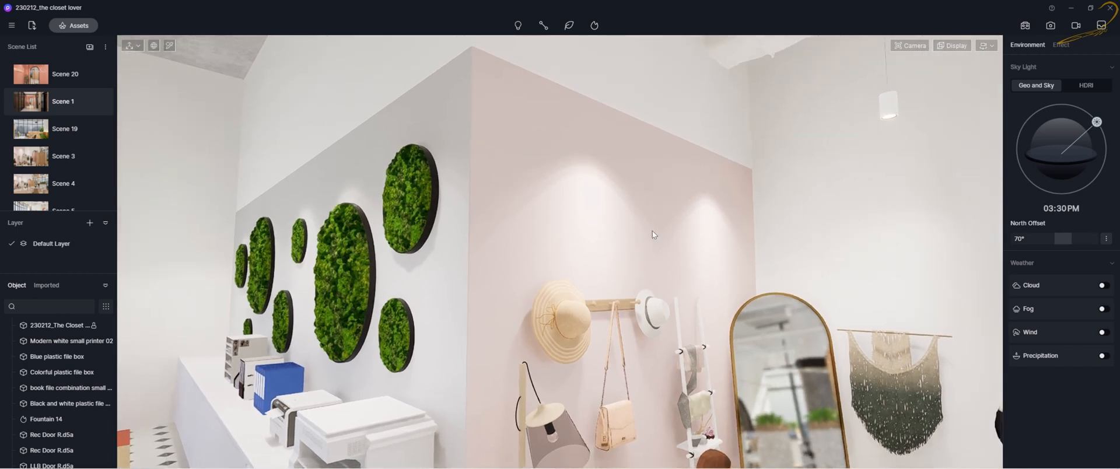
left_click(398, 219)
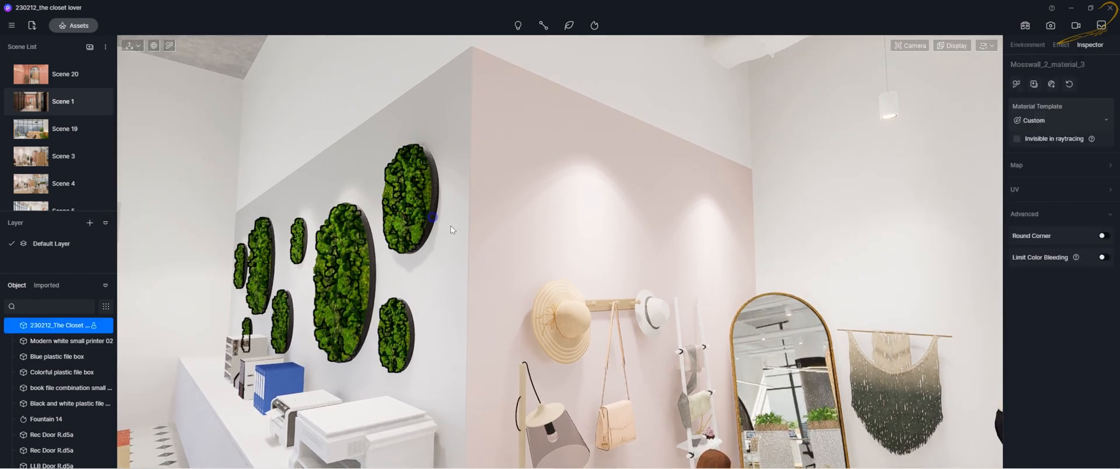
right_click_drag(450, 225, 897, 292)
right_click_drag(544, 301, 612, 286)
right_click_drag(335, 196, 325, 196)
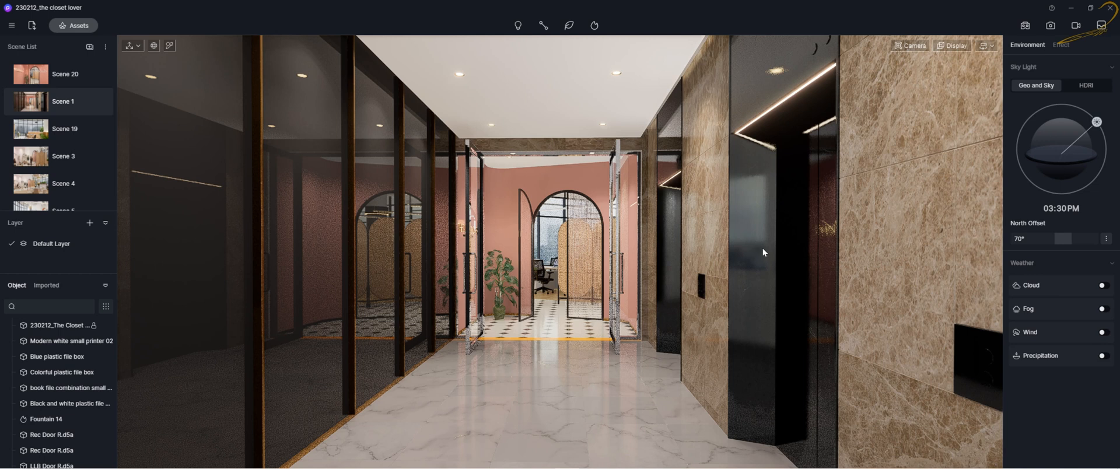
Select the brown marble wall material beside the elevators and review the available material templates.
left_click(714, 167)
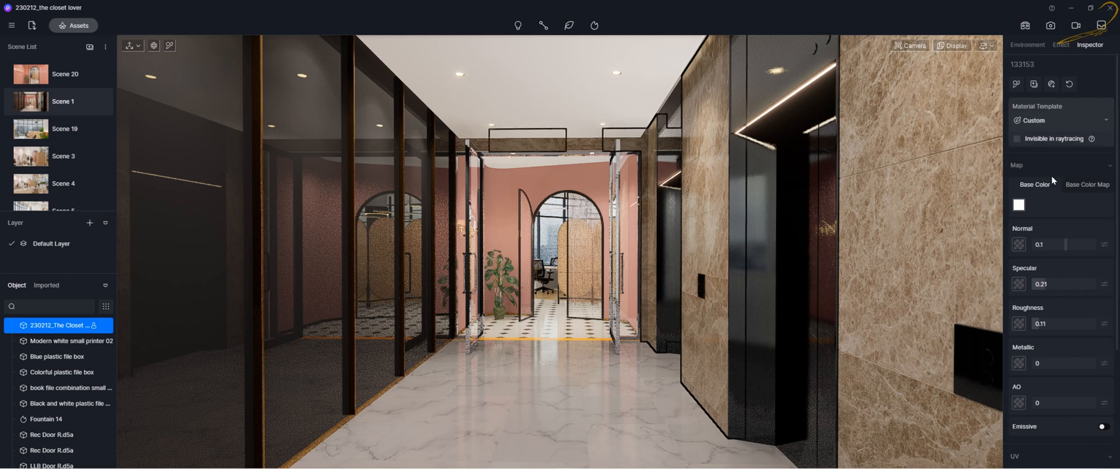
left_click(1054, 124)
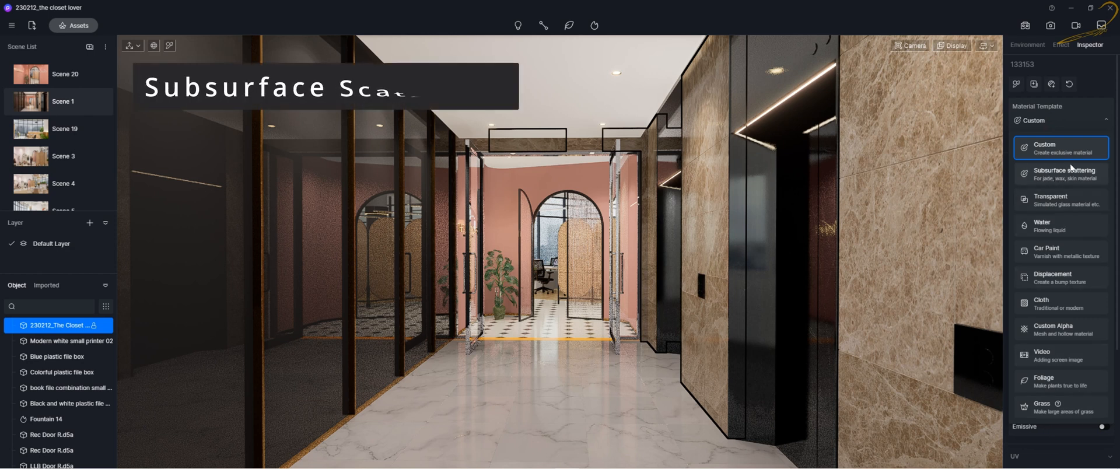
left_click(1066, 113)
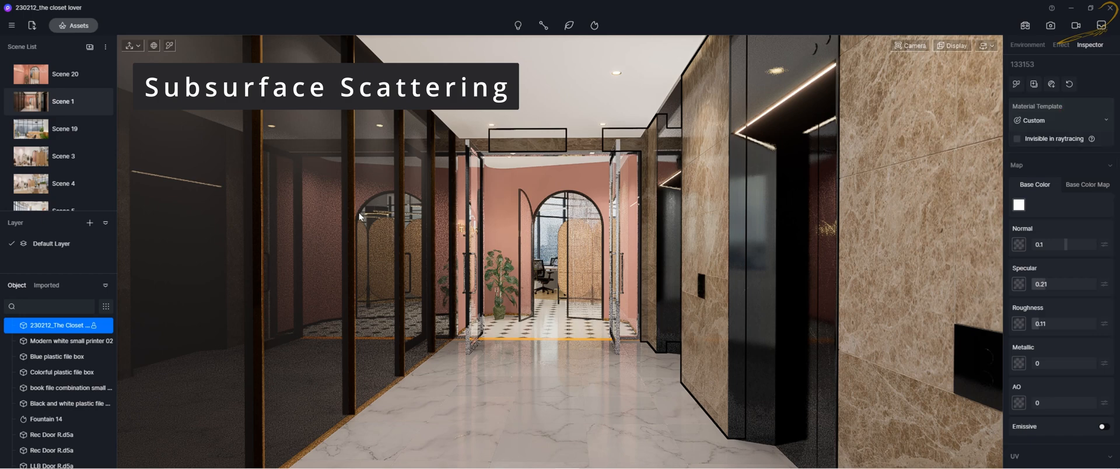
Switch to Scene 13 and select the fruit plate on the marble table.
scroll(58, 169, "down", 5)
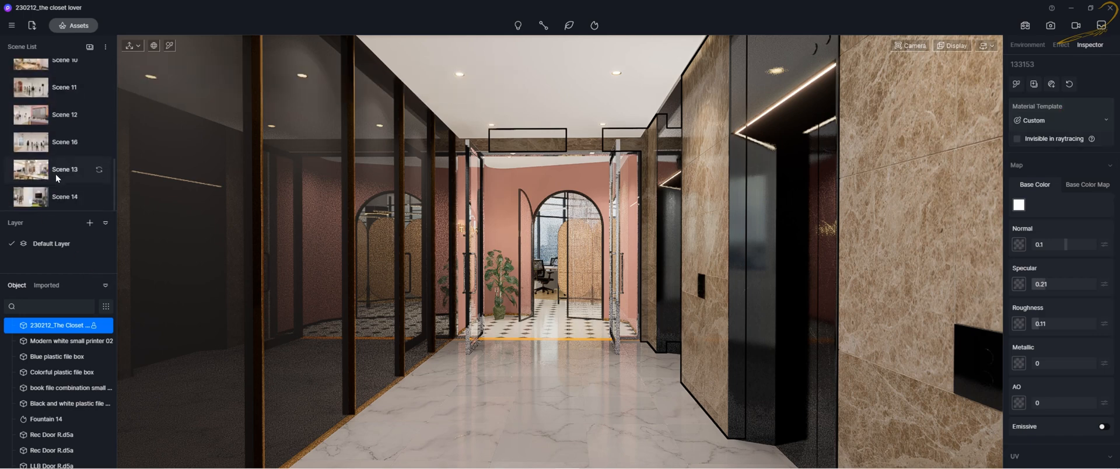
left_click(39, 179)
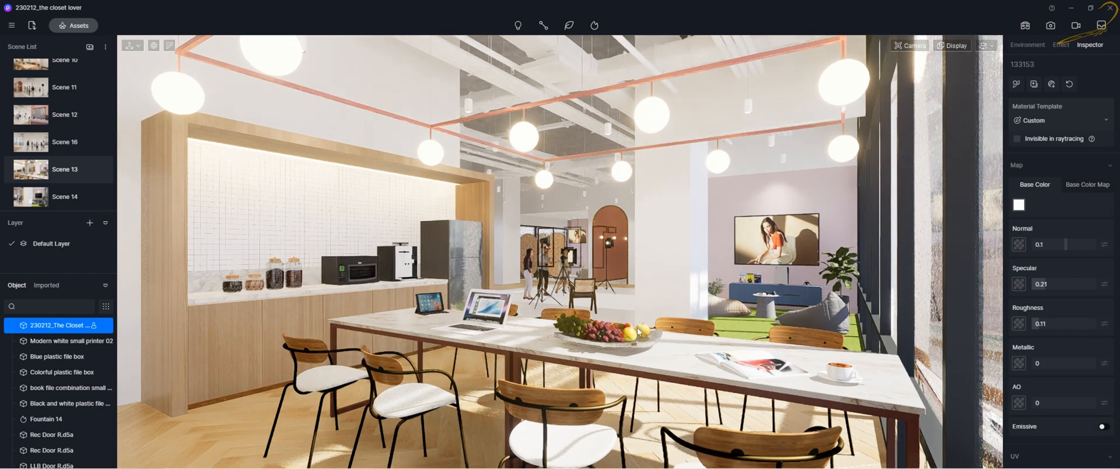
left_click(623, 335)
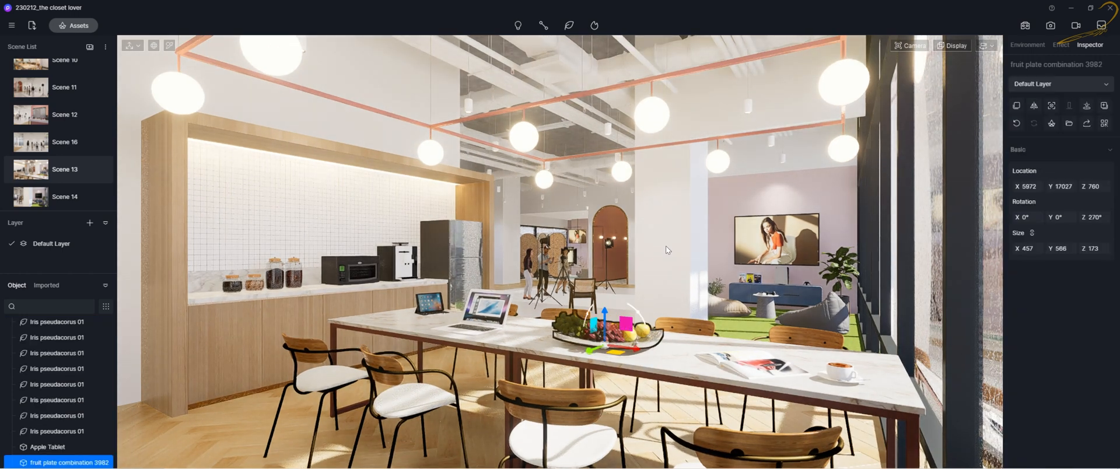
scroll(666, 246, "up", 3)
scroll(666, 246, "up", 3)
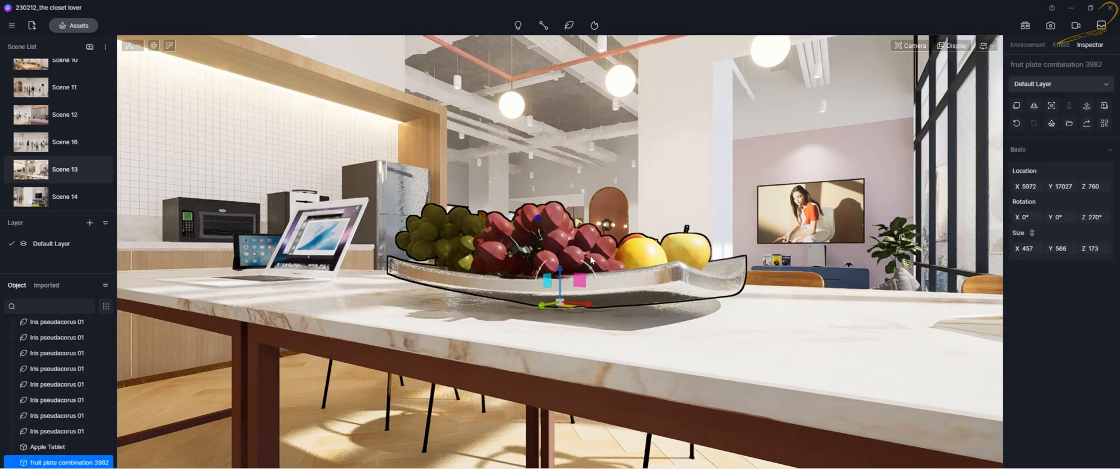
Approach the grapes from the side facing the windows, deselect the fruit plate and select the red grapes' material.
right_click_drag(591, 260, 659, 300)
key("a")
key("e")
key("q")
right_click_drag(741, 324, 590, 289)
key("e")
key("a")
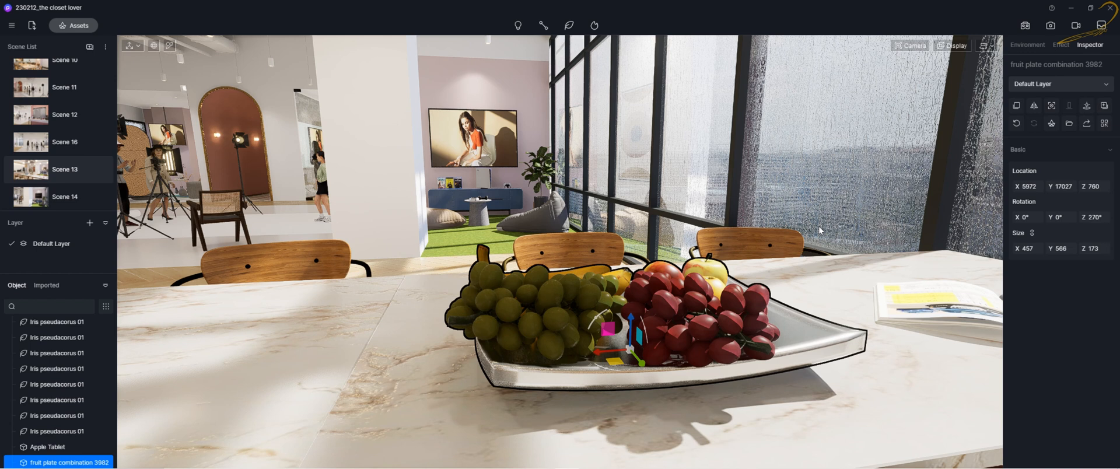
scroll(761, 251, "up", 3)
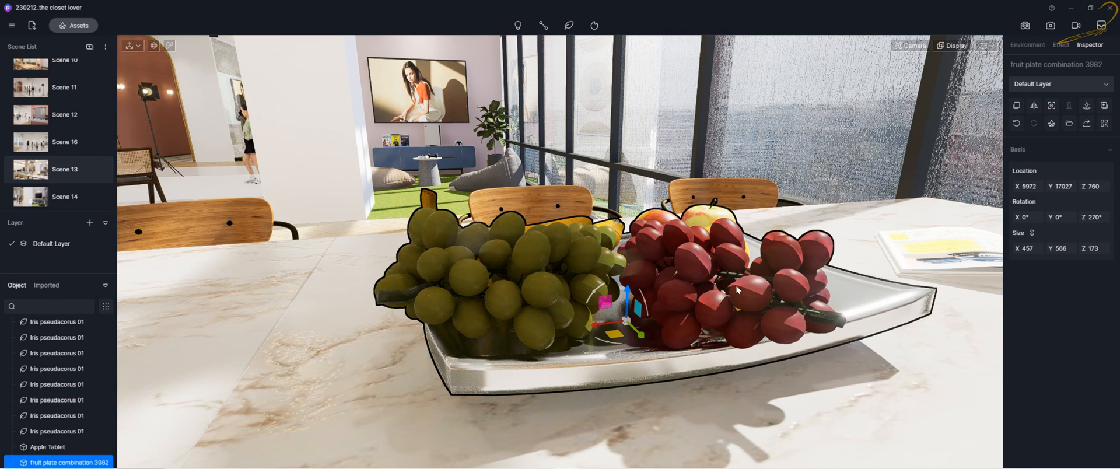
key("Escape")
left_click(790, 244)
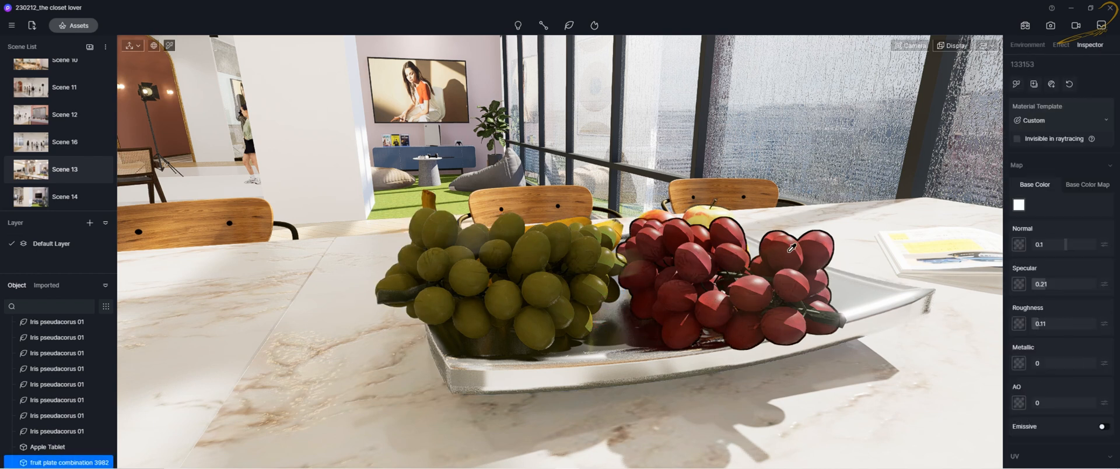
right_click_drag(813, 221, 802, 256)
scroll(805, 256, "up", 3)
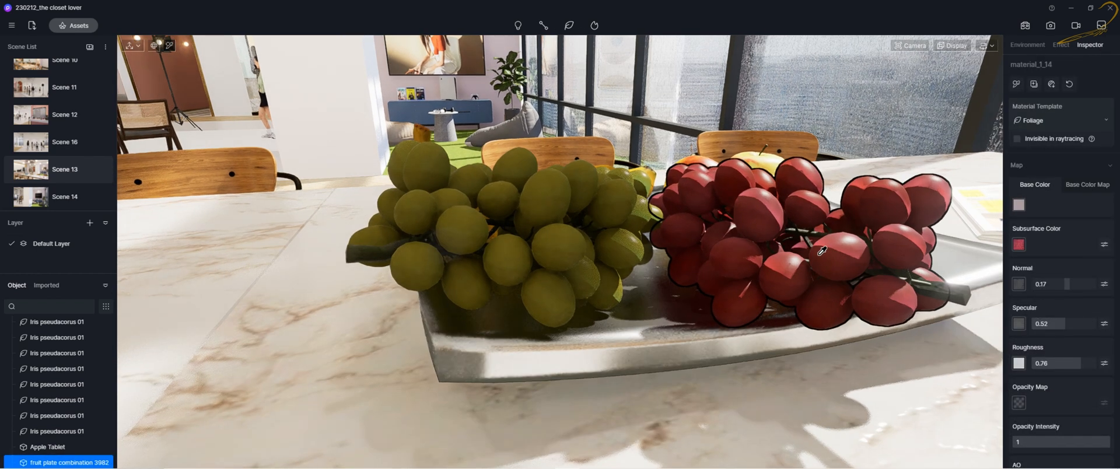
middle_click_drag(863, 257, 736, 258)
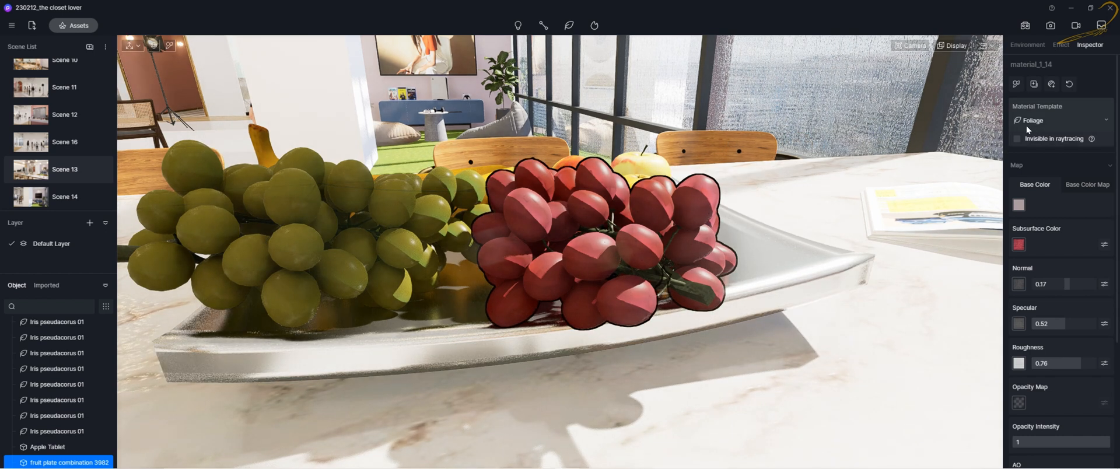
Review the template choices for the red grapes and examine their Foliage shading up close and from above.
left_click(1068, 117)
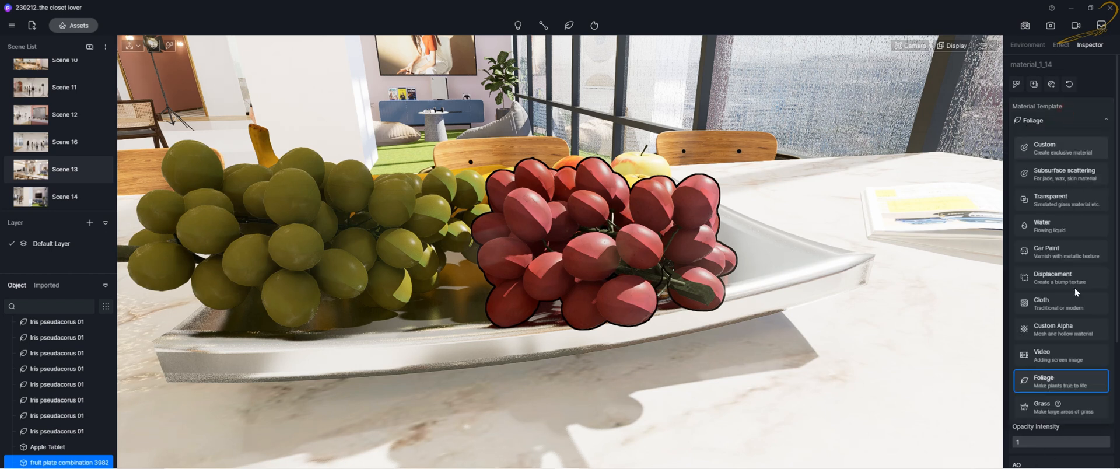
left_click(1060, 122)
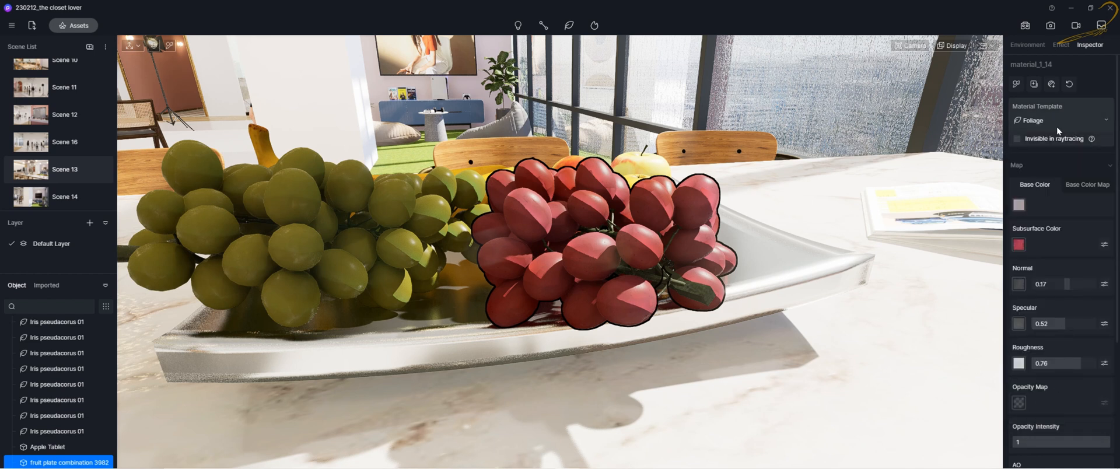
scroll(652, 197, "up", 5)
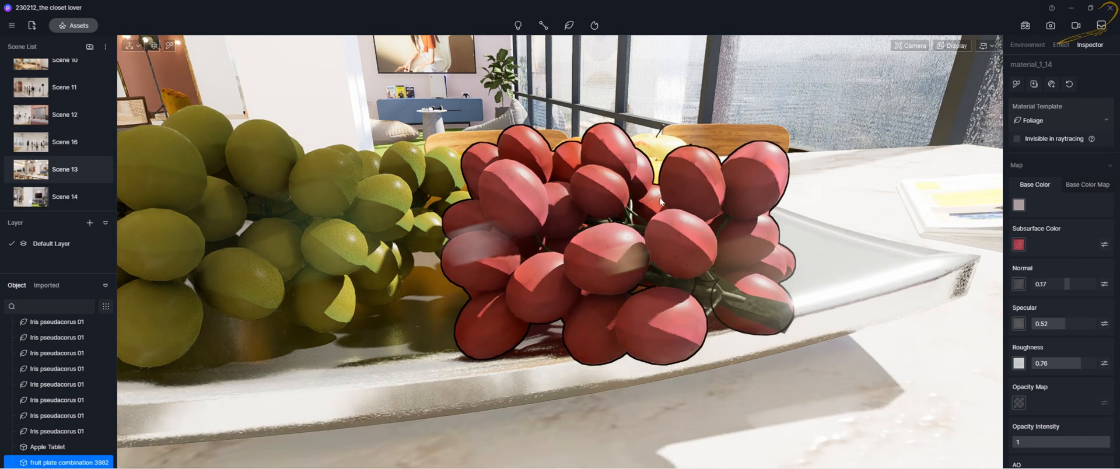
scroll(662, 224, "down", 1)
right_click_drag(681, 187, 681, 212)
scroll(681, 212, "down", 4)
middle_click_drag(656, 230, 630, 360)
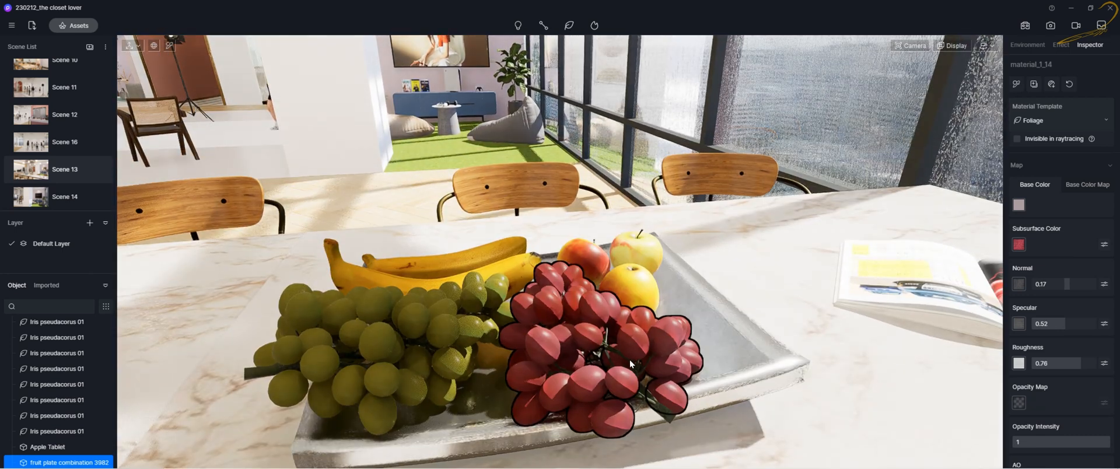
scroll(633, 356, "up", 2)
right_click_drag(700, 216, 676, 353)
right_click_drag(692, 248, 699, 228)
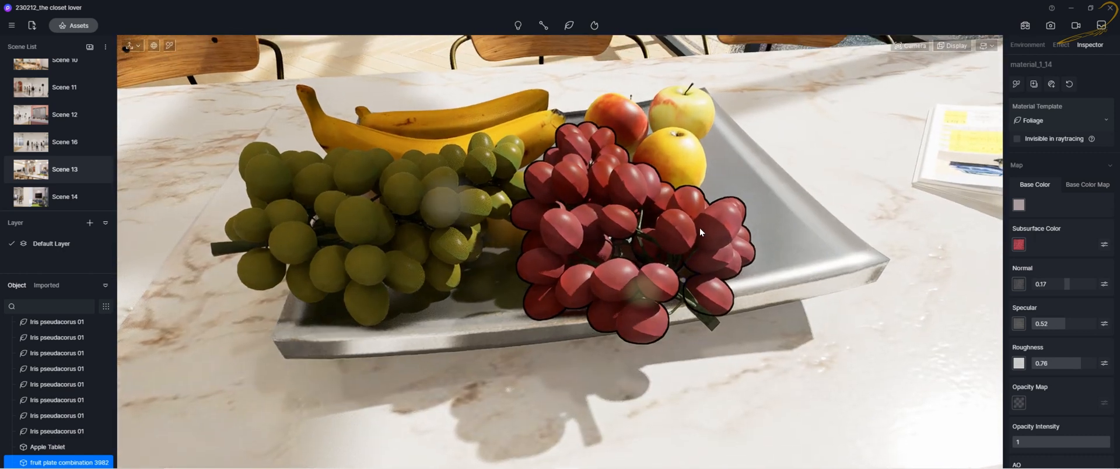
scroll(700, 232, "up", 3)
Change the red grapes' material template from Foliage to Subsurface scattering and view the grapes from slightly different angles.
left_click(1062, 121)
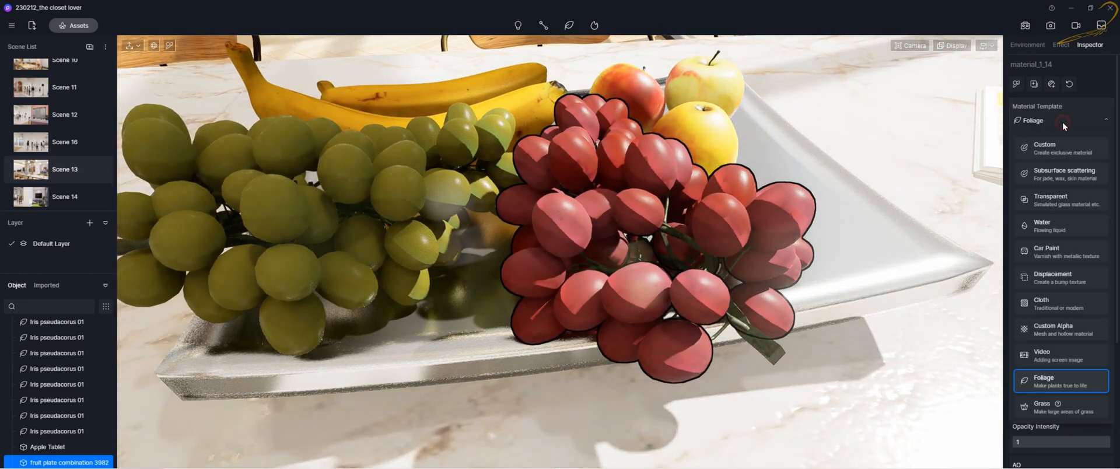
left_click(1061, 176)
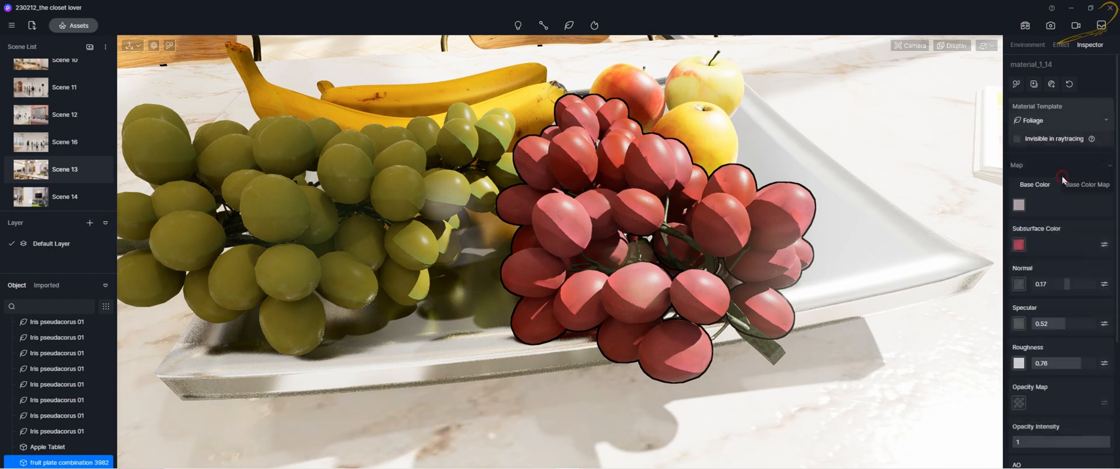
right_click_drag(729, 316, 736, 229)
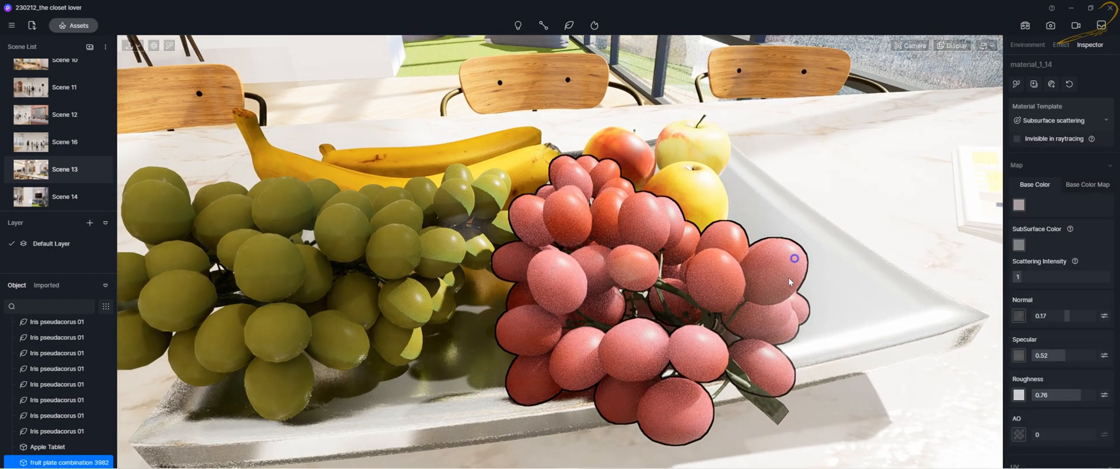
right_click_drag(789, 277, 775, 289)
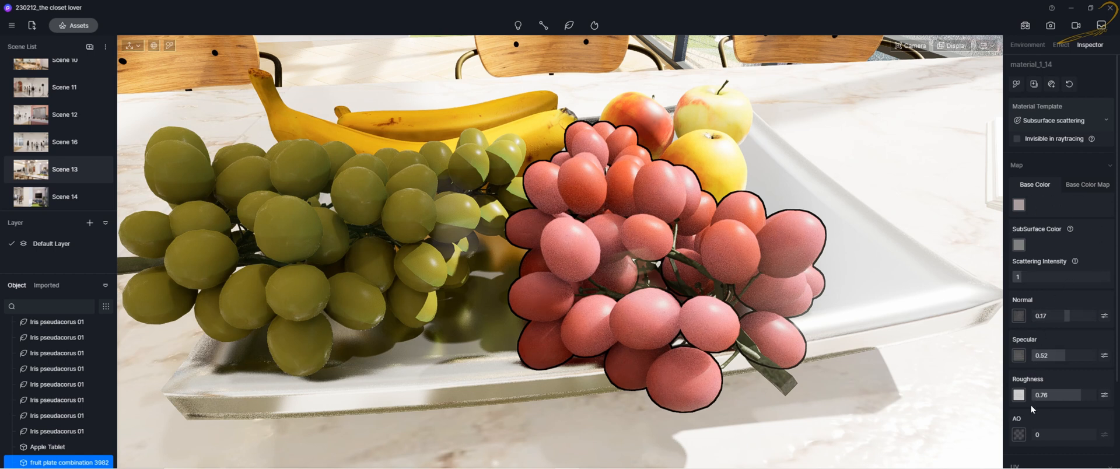
Raise the red grapes' Scattering Intensity to 7.1.
scroll(1031, 416, "down", 2)
scroll(1031, 414, "up", 2)
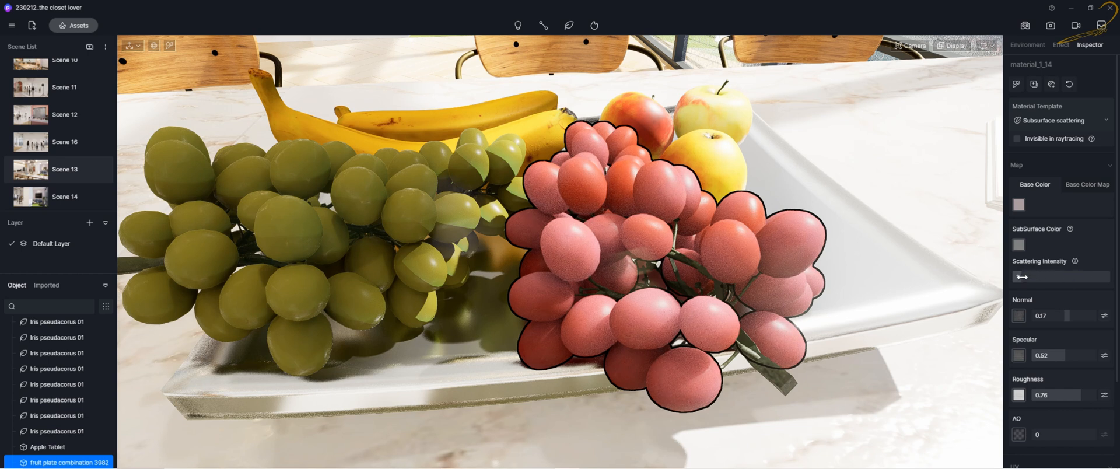
left_click_drag(1022, 277, 1081, 278)
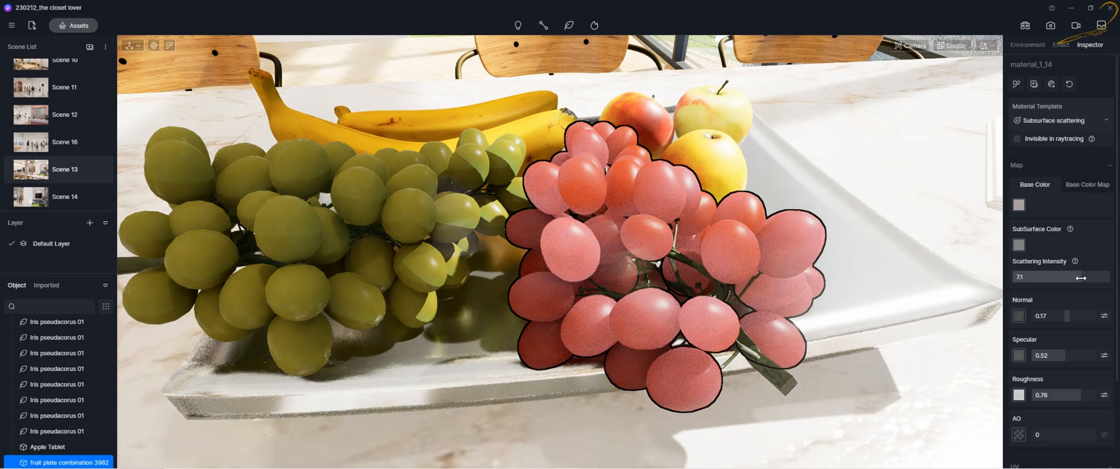
Examine up close how light scatters through the red grapes compared with the green ones.
left_click(698, 246)
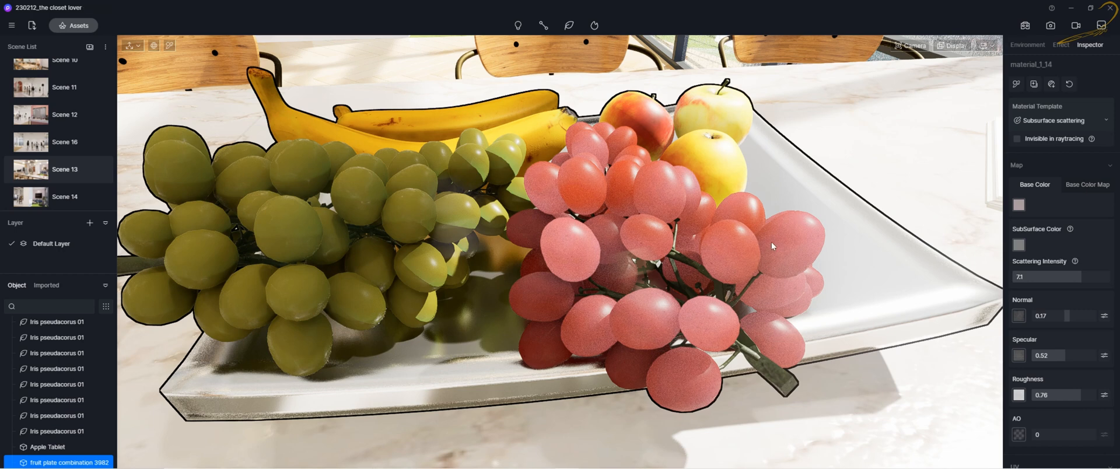
scroll(768, 236, "up", 3)
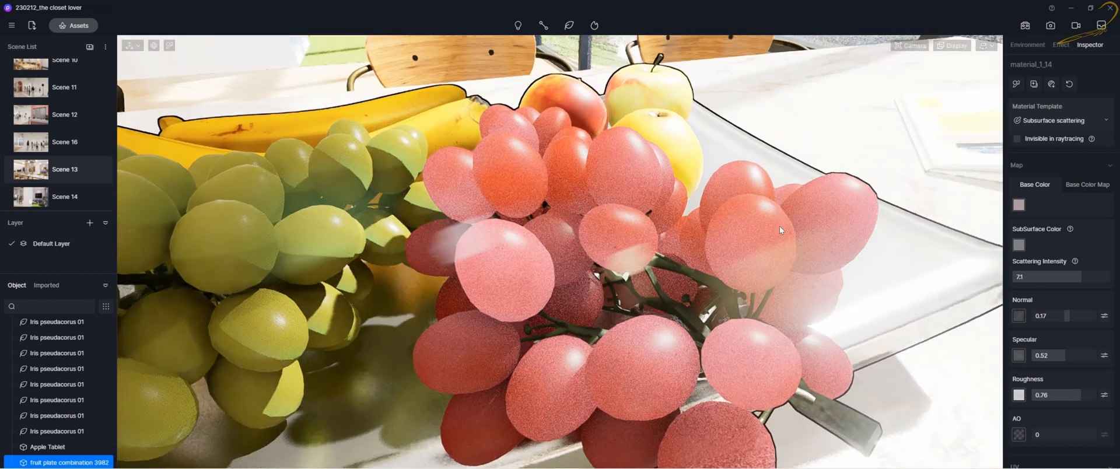
scroll(777, 225, "down", 2)
right_click_drag(776, 225, 703, 299)
scroll(704, 299, "up", 2)
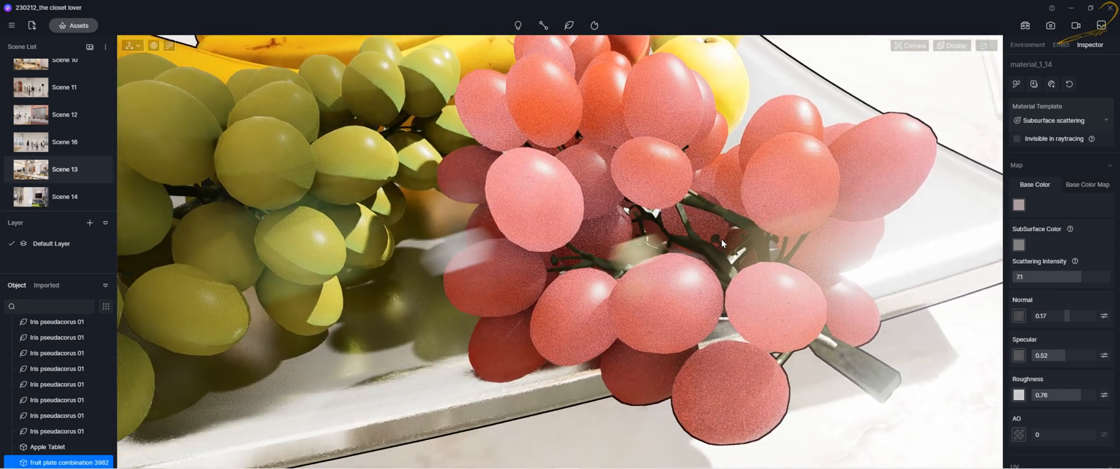
scroll(721, 239, "down", 2)
scroll(741, 230, "up", 2)
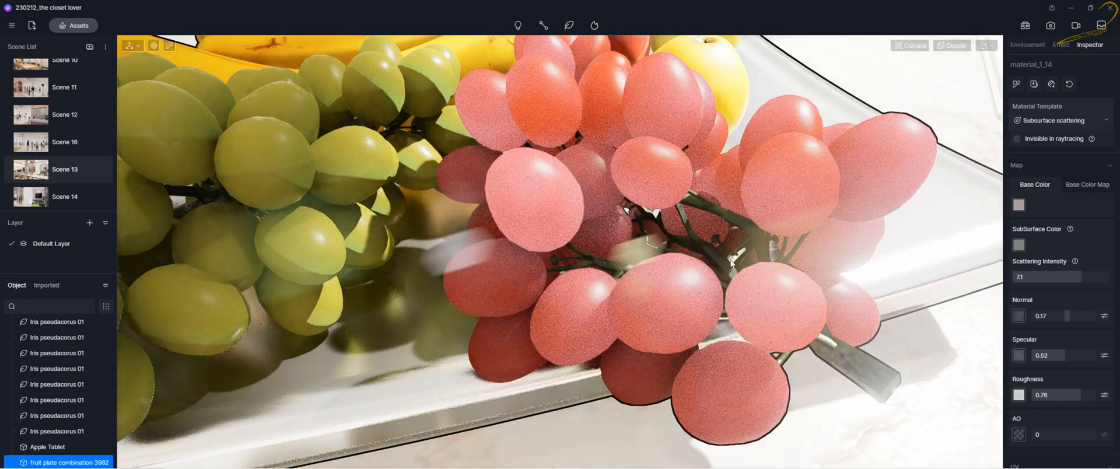
scroll(734, 259, "down", 2)
scroll(723, 175, "up", 3)
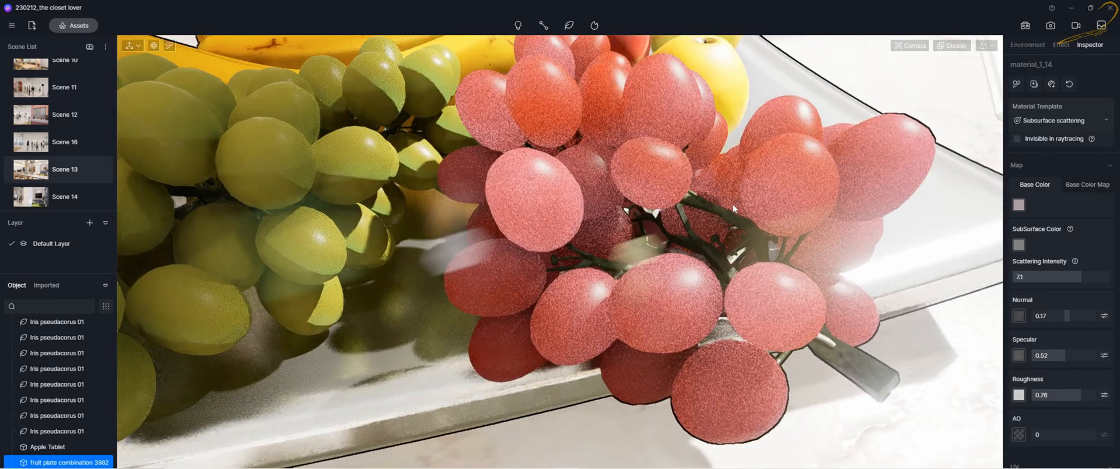
Set the red grapes' Scattering Intensity to 3.2 with the whole bunch in view.
scroll(733, 213, "down", 1)
scroll(730, 230, "down", 2)
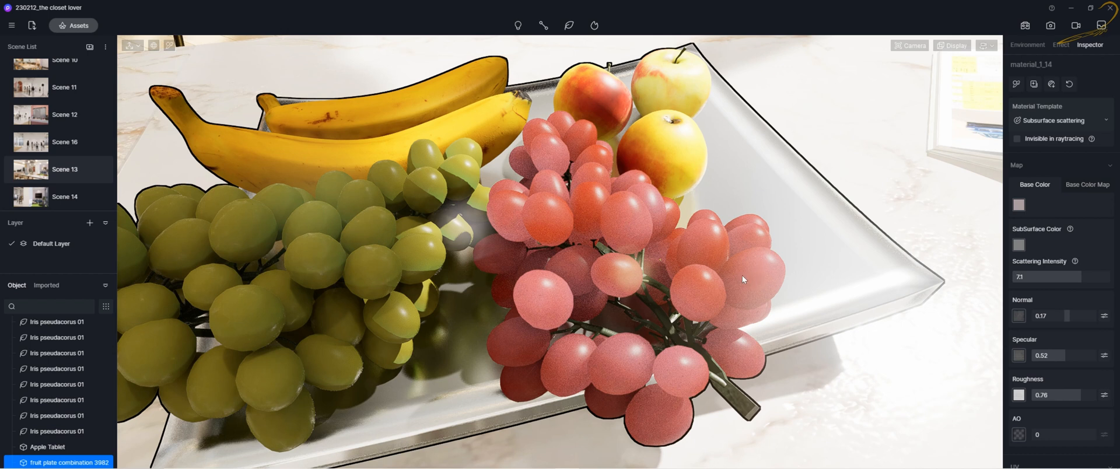
left_click(1042, 277)
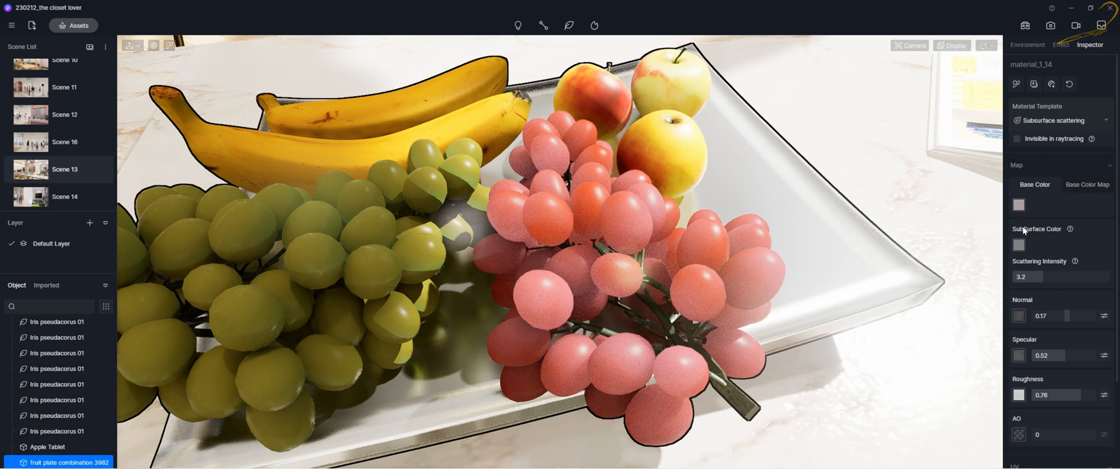
Set the red grapes' SubSurface Color to a bright yellow-green with H 69, S 96, V 92, trying red and blue first.
left_click(1018, 245)
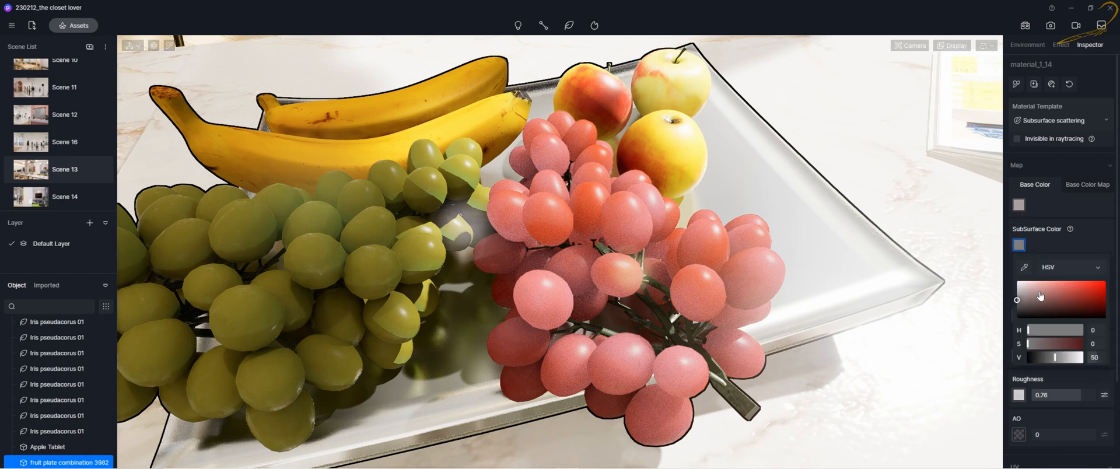
left_click_drag(1034, 295, 1100, 298)
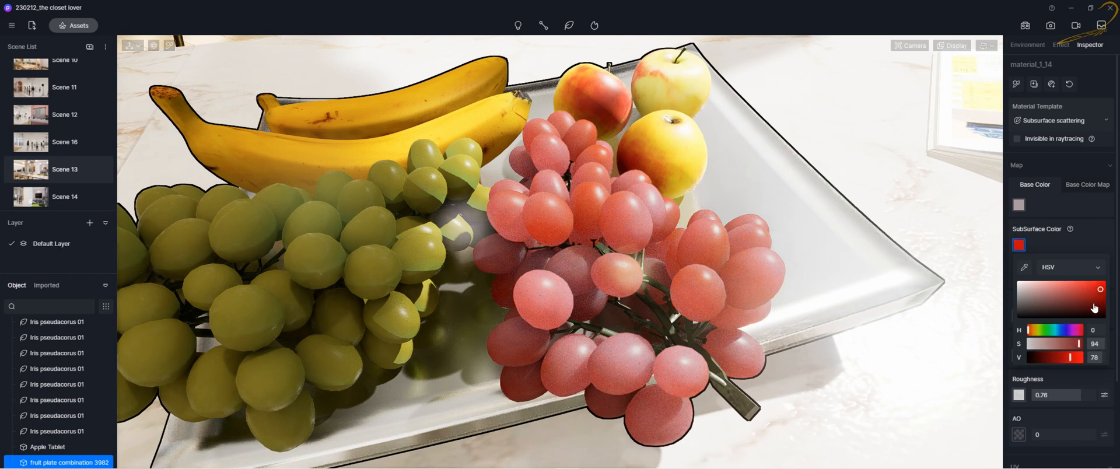
left_click_drag(1025, 330, 1066, 330)
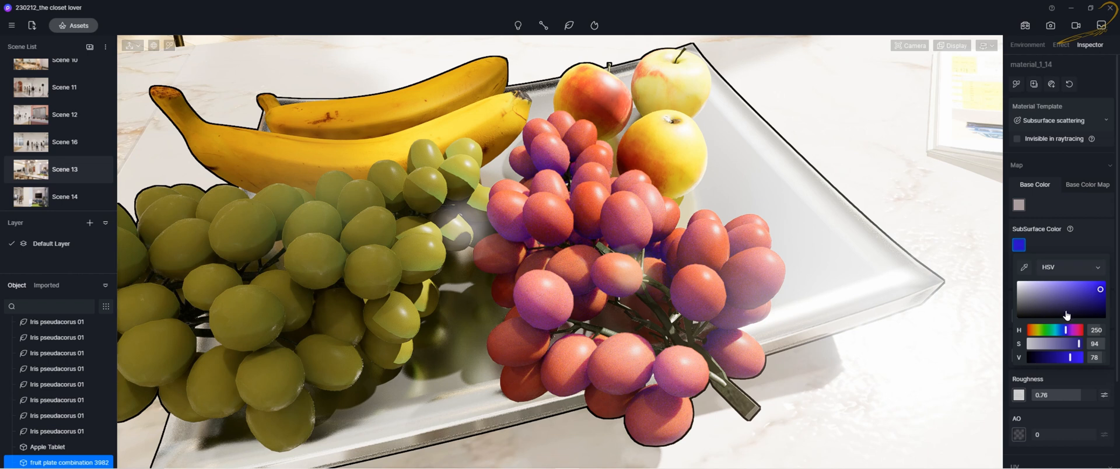
left_click(1038, 330)
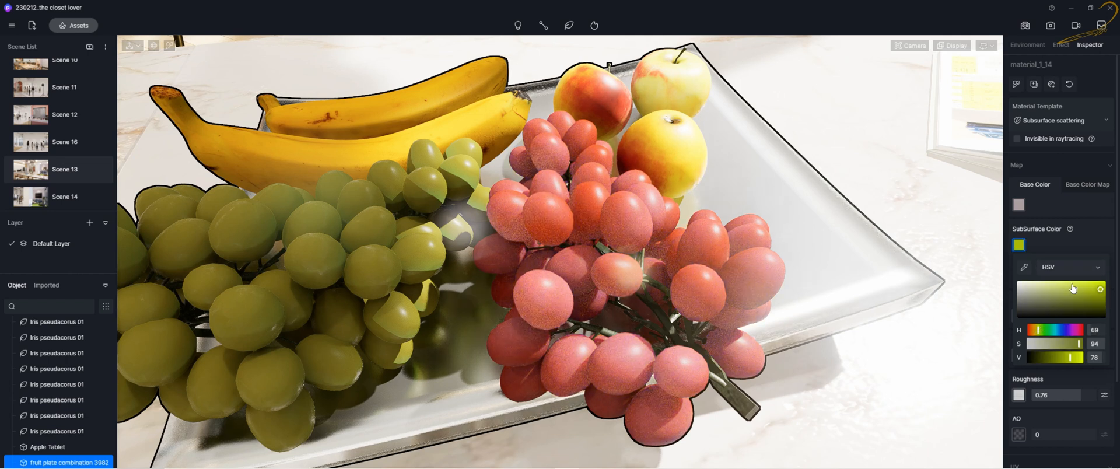
left_click(1101, 284)
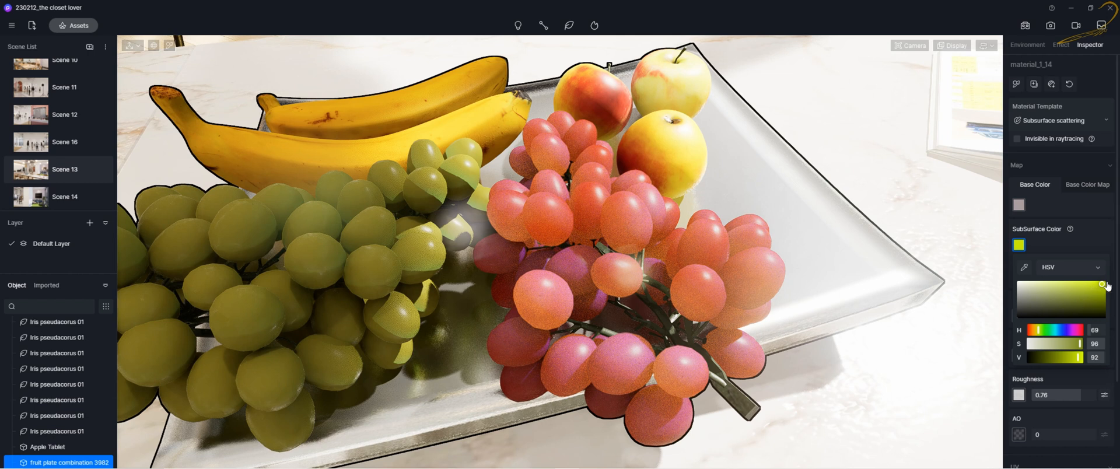
left_click(1101, 286)
left_click(1018, 245)
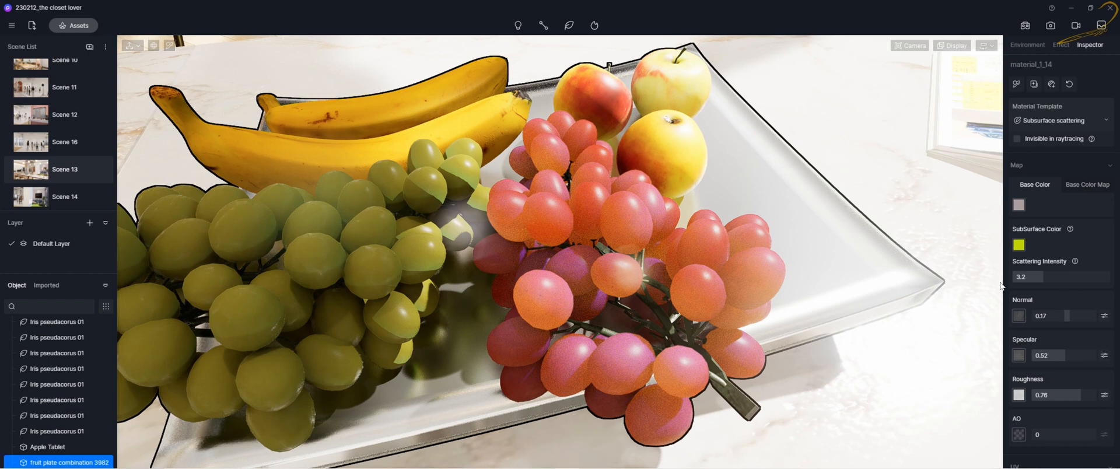
Set the red grapes' Scattering Intensity to 3.5 and view the bunch from a changed angle.
double_click(1042, 277)
type("2.5")
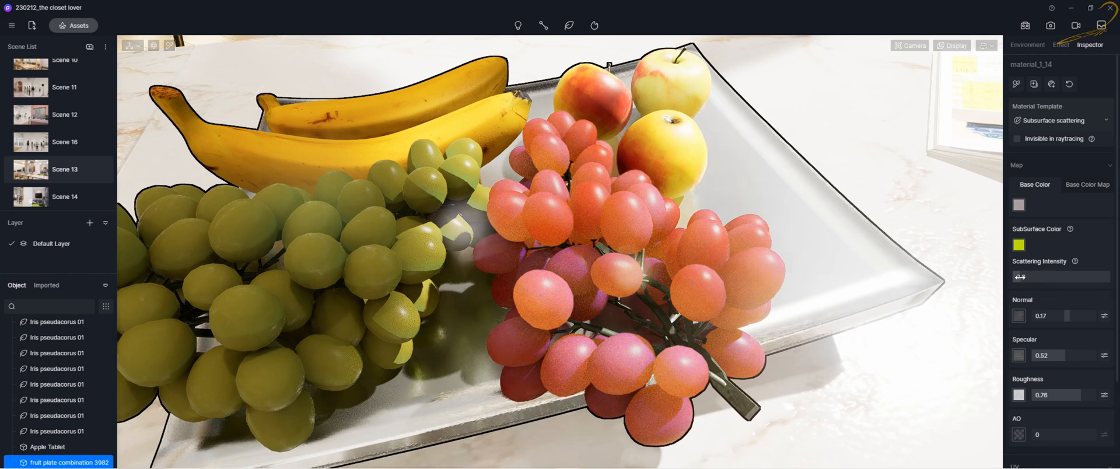
left_click_drag(1019, 277, 1038, 280)
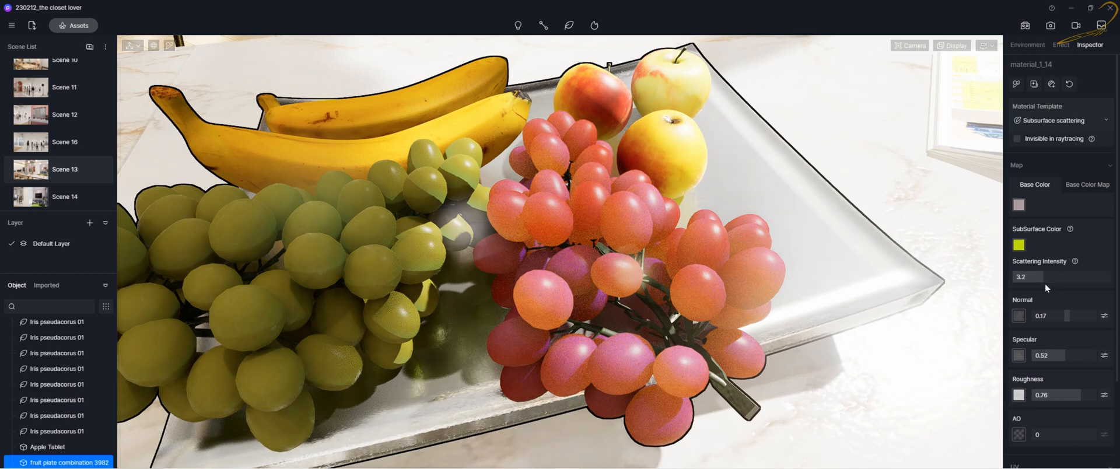
right_click_drag(750, 297, 748, 263)
key("q")
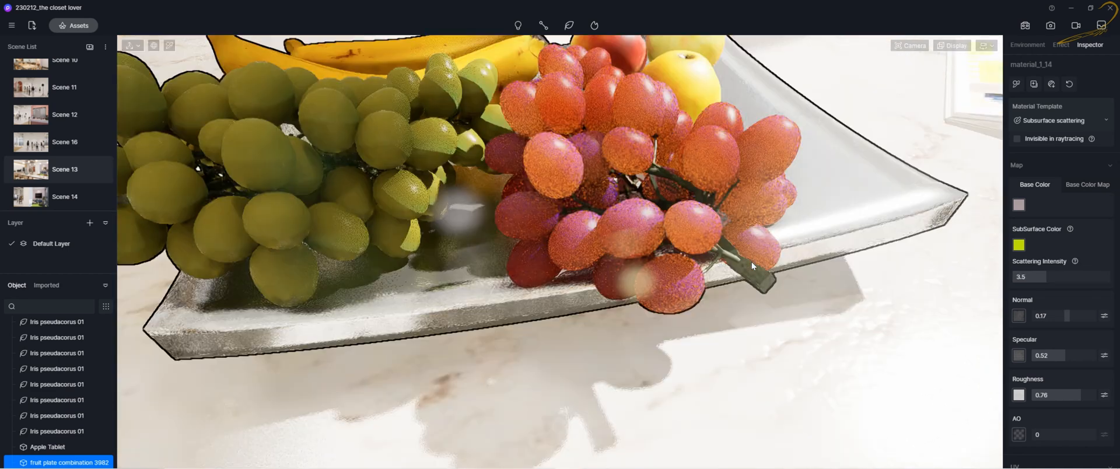
Change the green grapes' material template from Foliage to Subsurface scattering.
key("e")
scroll(771, 245, "down", 1)
middle_click_drag(385, 265, 715, 271)
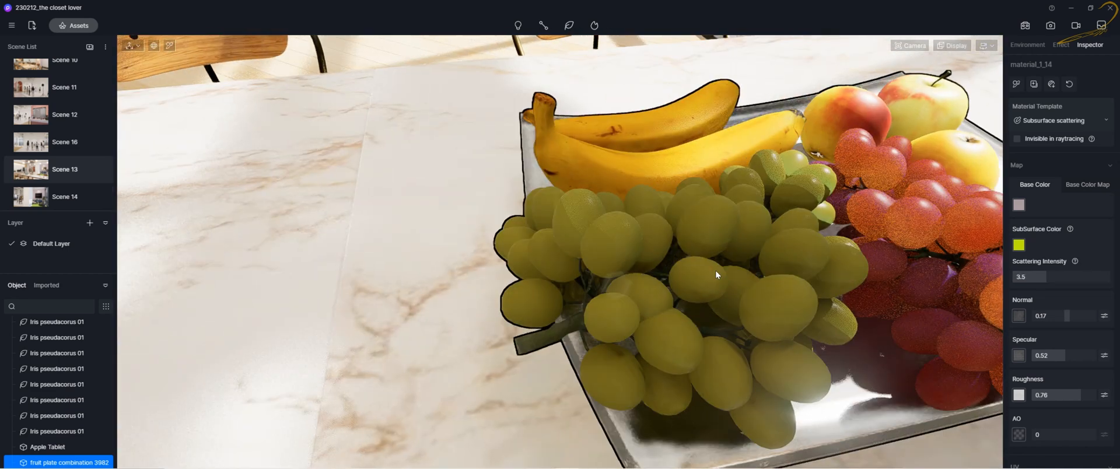
right_click_drag(768, 295, 636, 241)
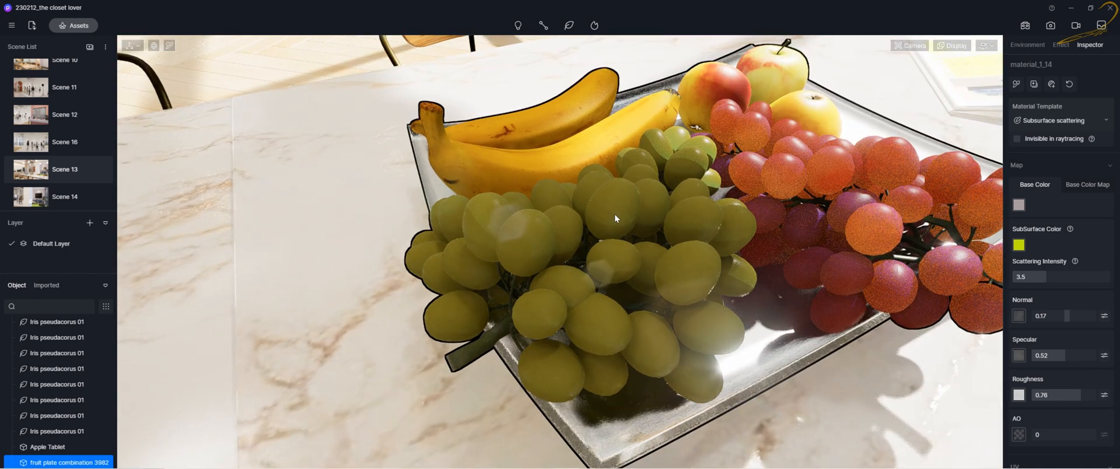
left_click(570, 222)
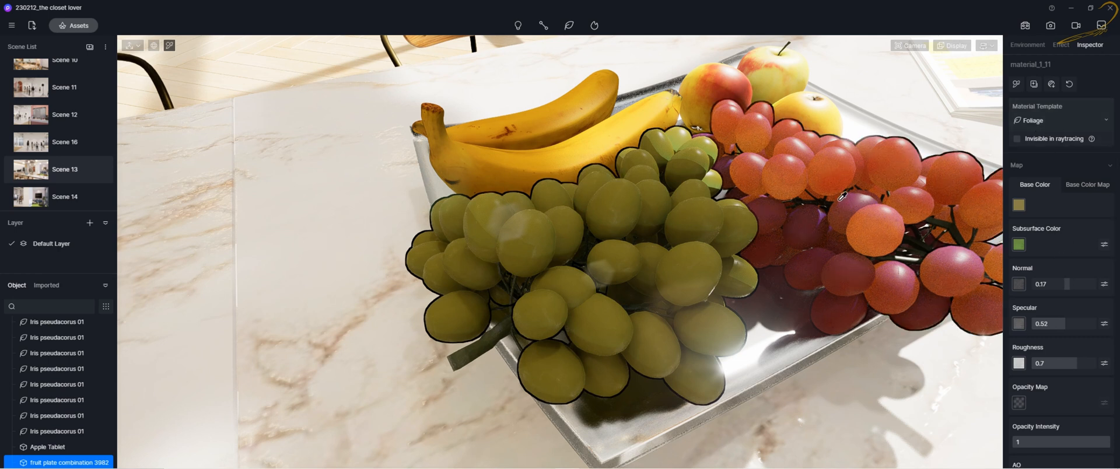
left_click(1048, 121)
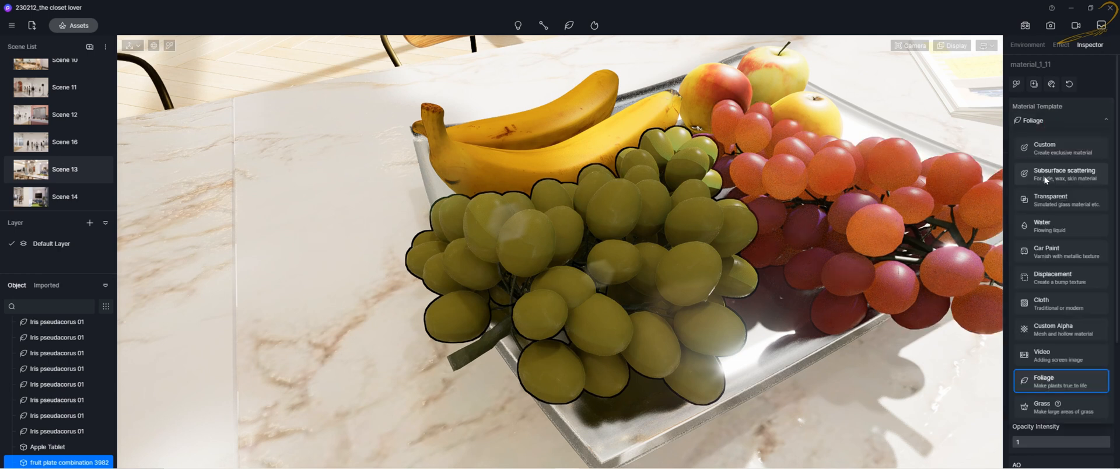
left_click(1047, 172)
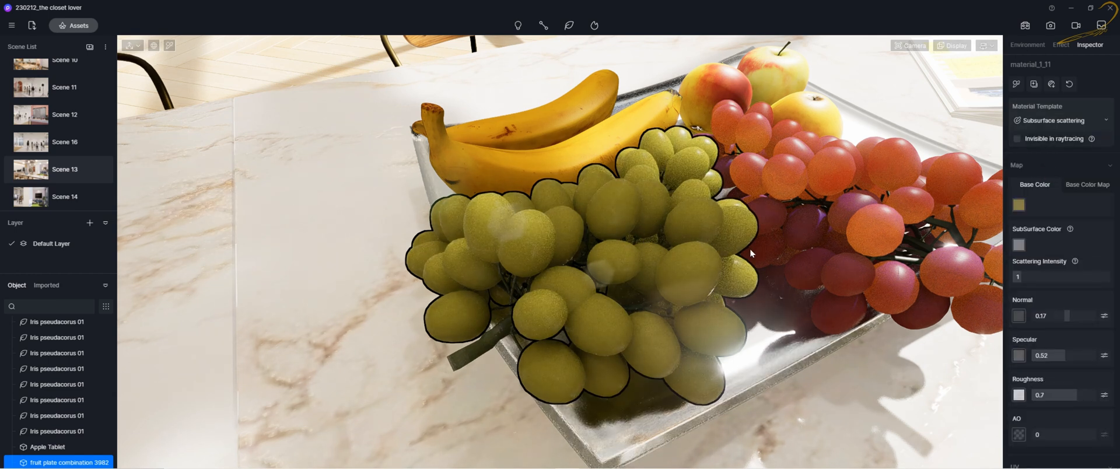
Set the green grapes' SubSurface Color to a dark yellow-green with H 69, S 98, V 56 and their Scattering Intensity to 4.8.
scroll(671, 237, "up", 5)
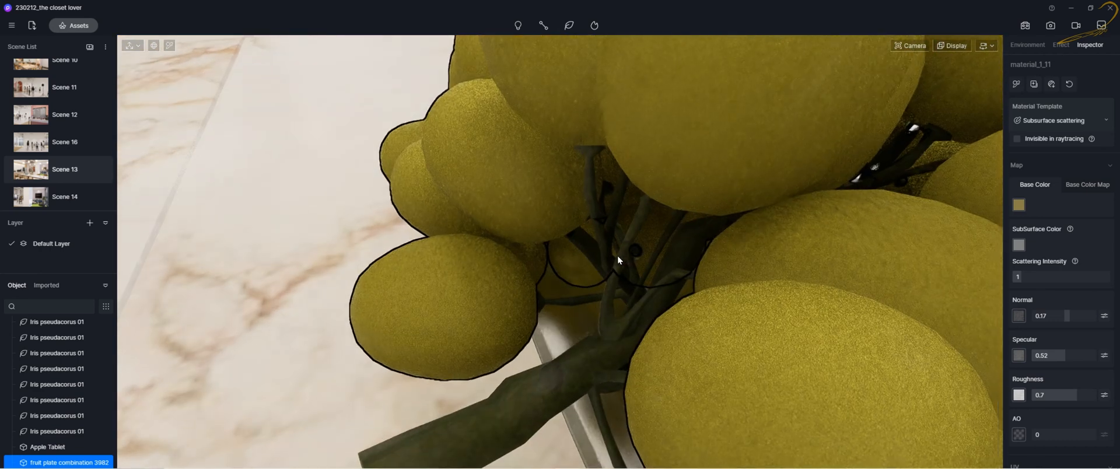
scroll(632, 250, "down", 5)
scroll(574, 264, "up", 5)
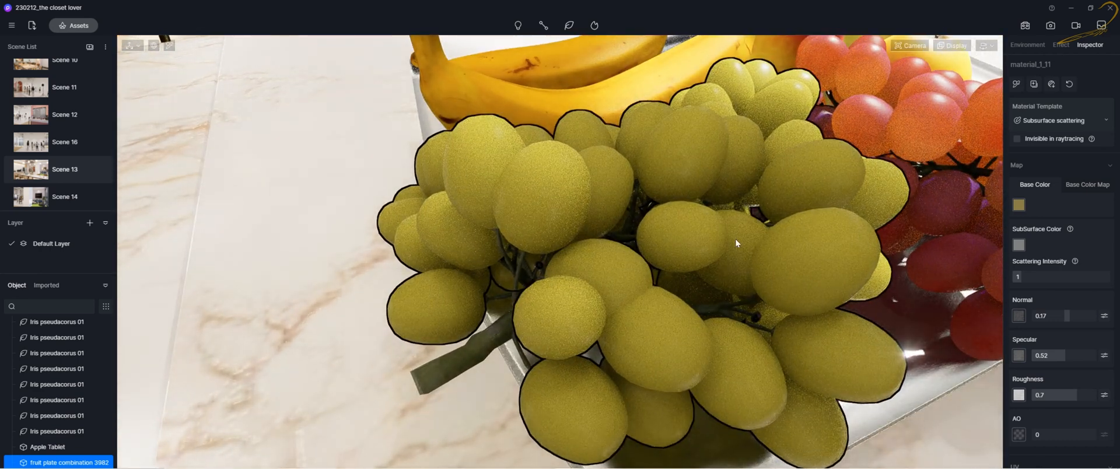
left_click(1021, 248)
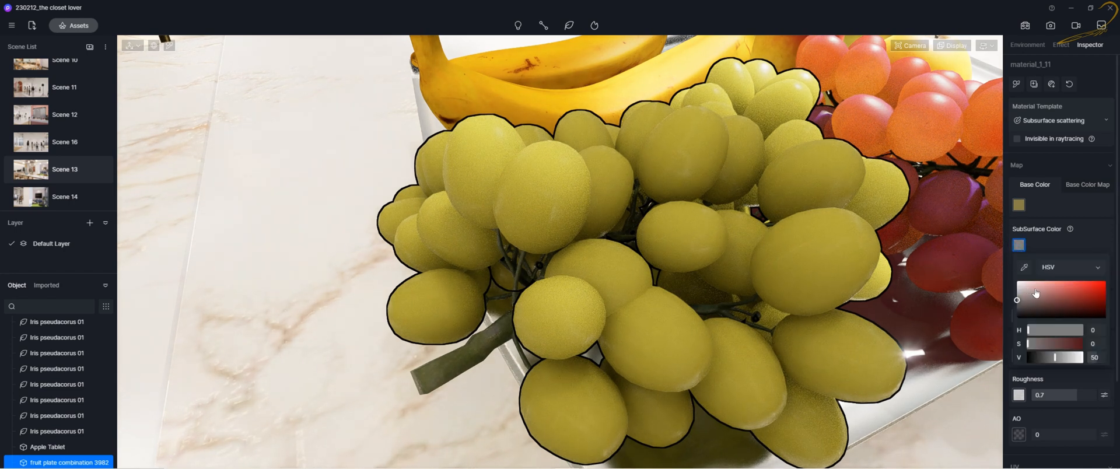
left_click(1064, 281)
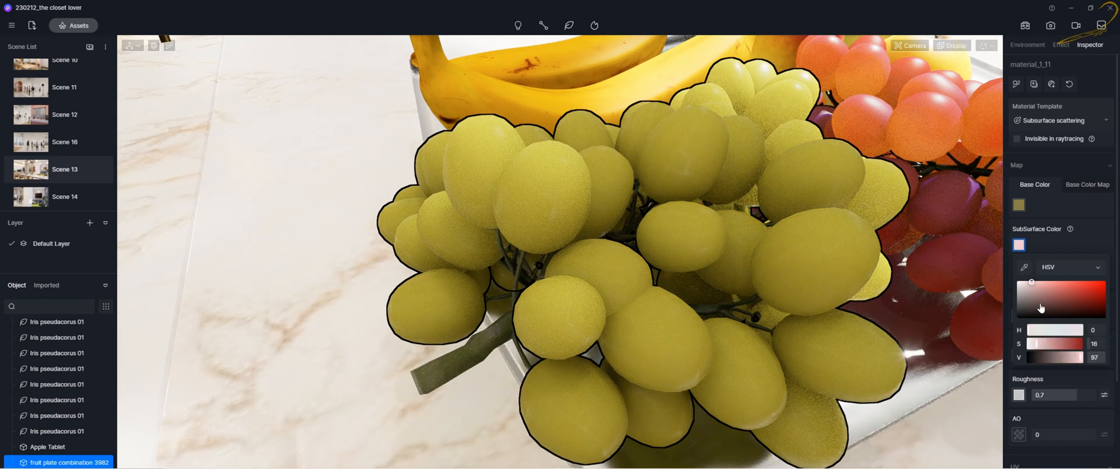
left_click(1078, 282)
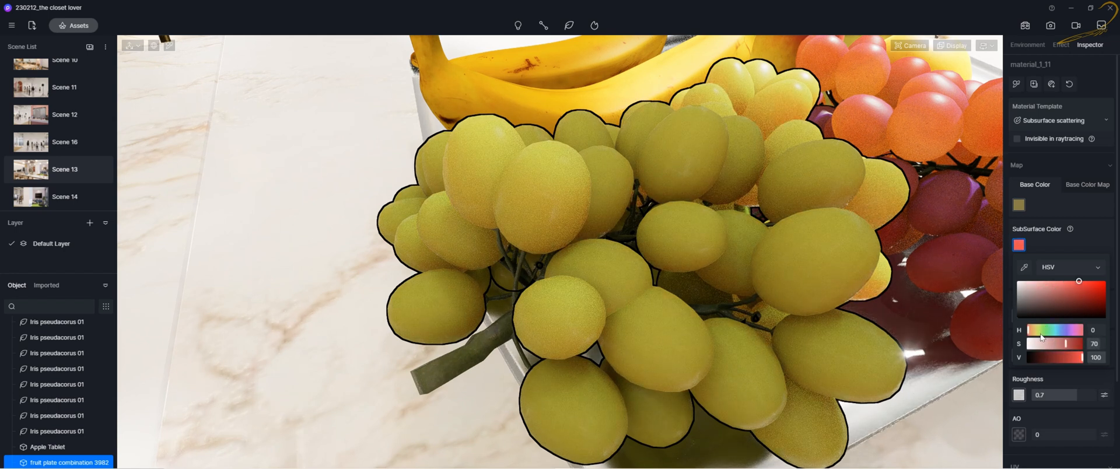
left_click(1037, 330)
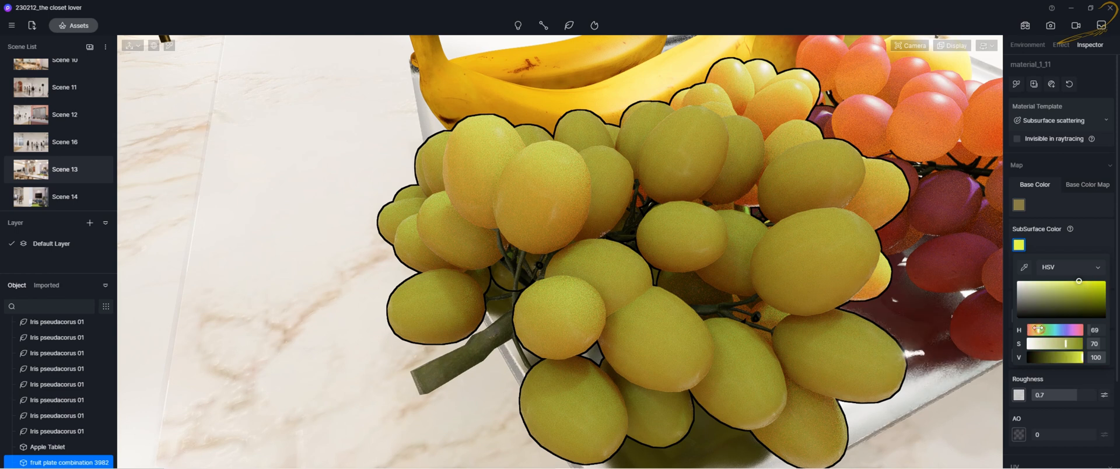
left_click(1103, 298)
left_click_drag(1102, 298, 1104, 299)
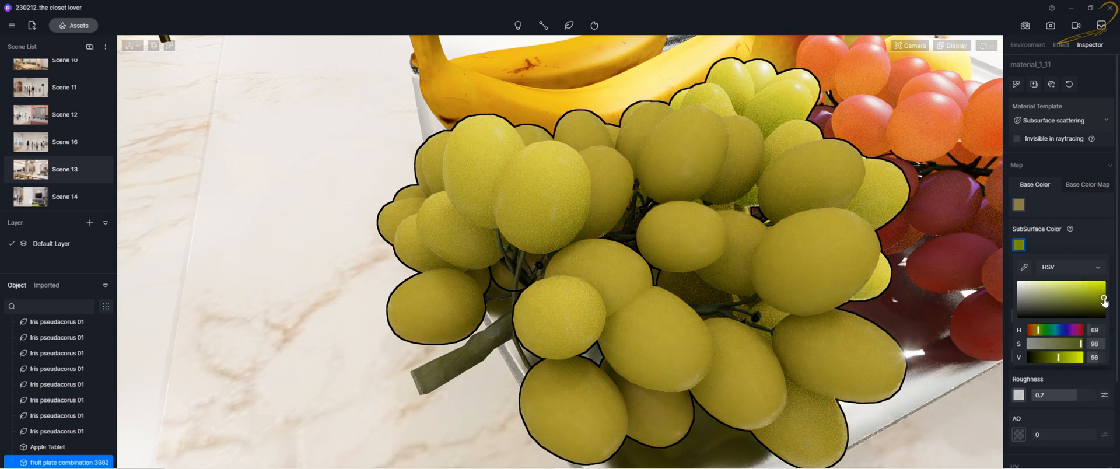
left_click(1020, 246)
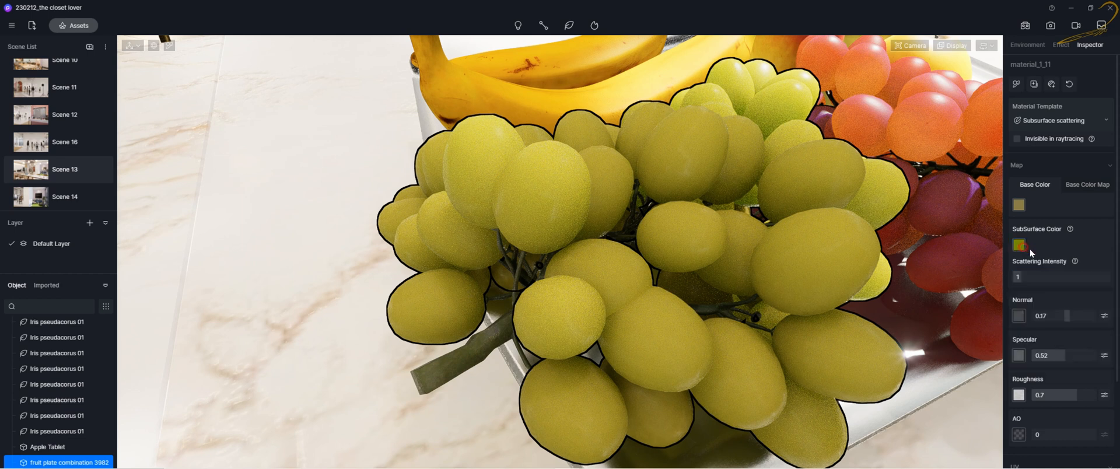
left_click_drag(1021, 277, 1057, 278)
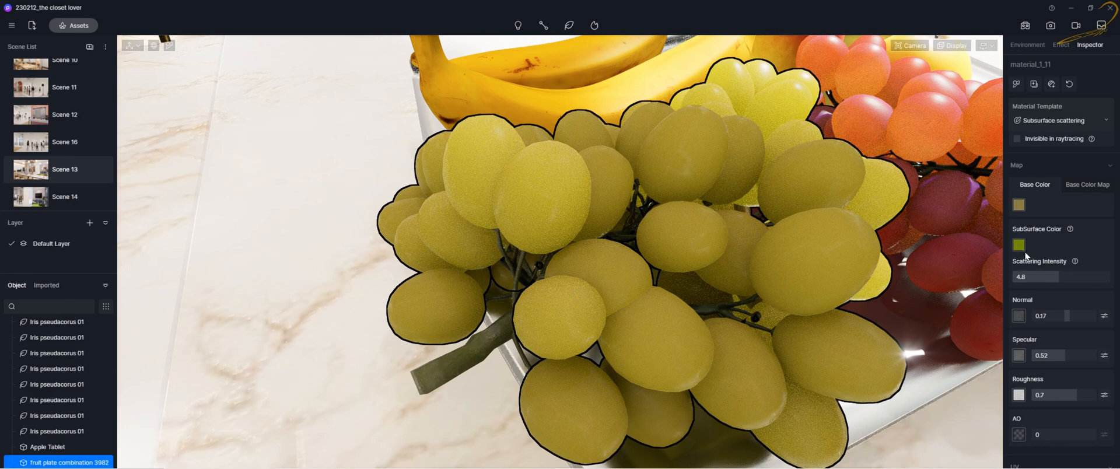
Examine the light scattering in both grape bunches from several angles, close up and from across the table.
middle_click_drag(799, 271, 750, 246)
middle_click_drag(510, 201, 677, 219)
scroll(714, 207, "down", 3)
scroll(713, 209, "down", 2)
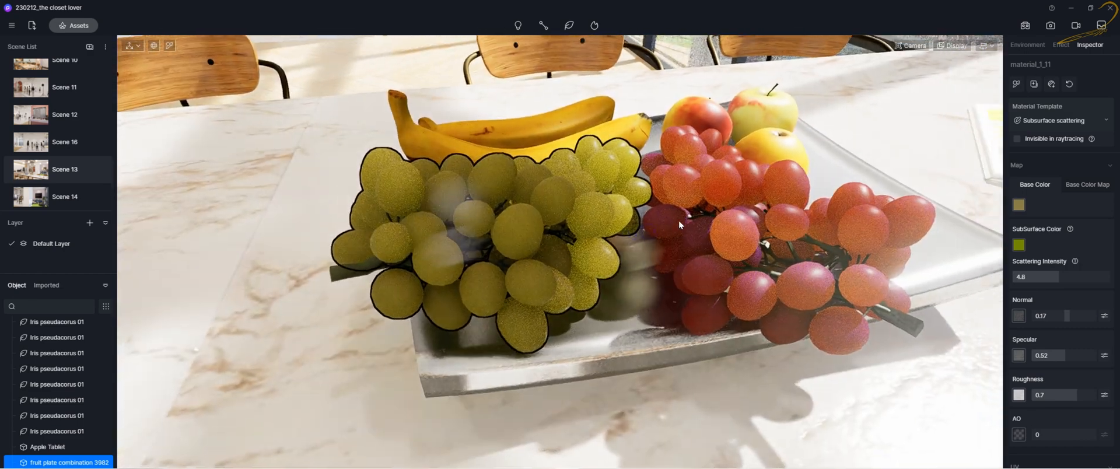
scroll(632, 223, "up", 4)
right_click_drag(636, 226, 641, 226)
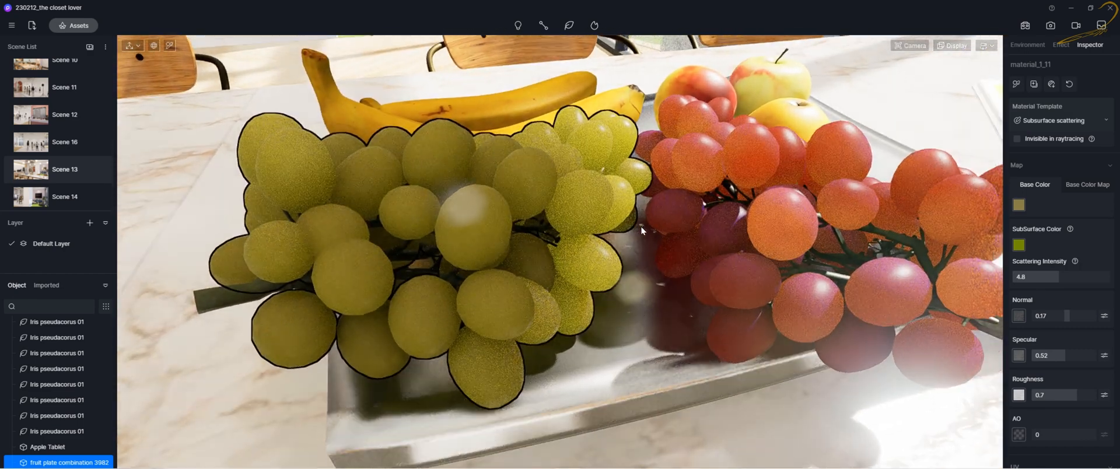
left_click(954, 46)
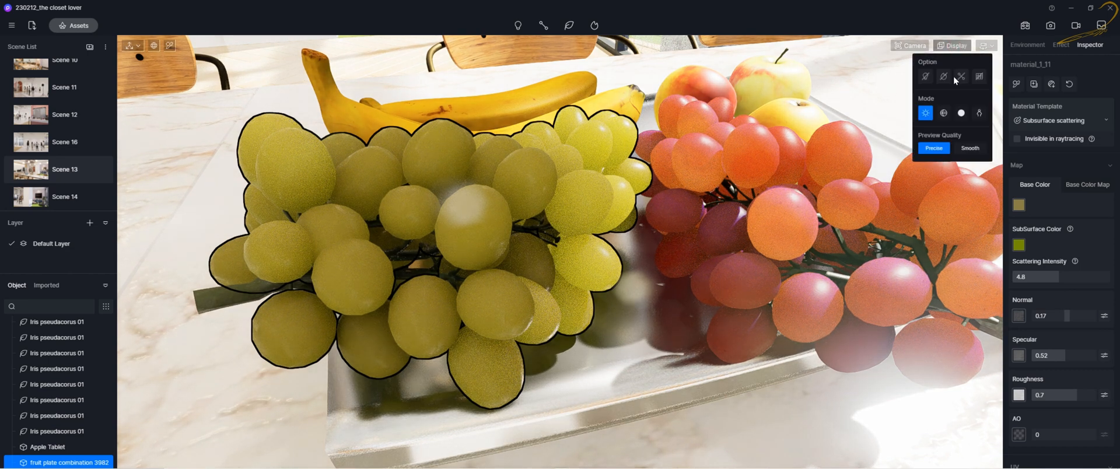
right_click_drag(702, 220, 673, 226)
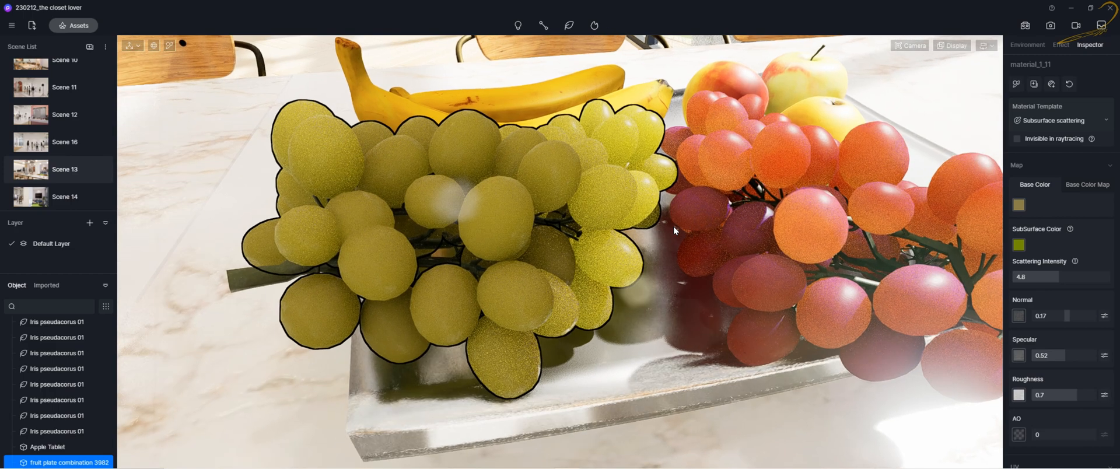
scroll(572, 205, "down", 10)
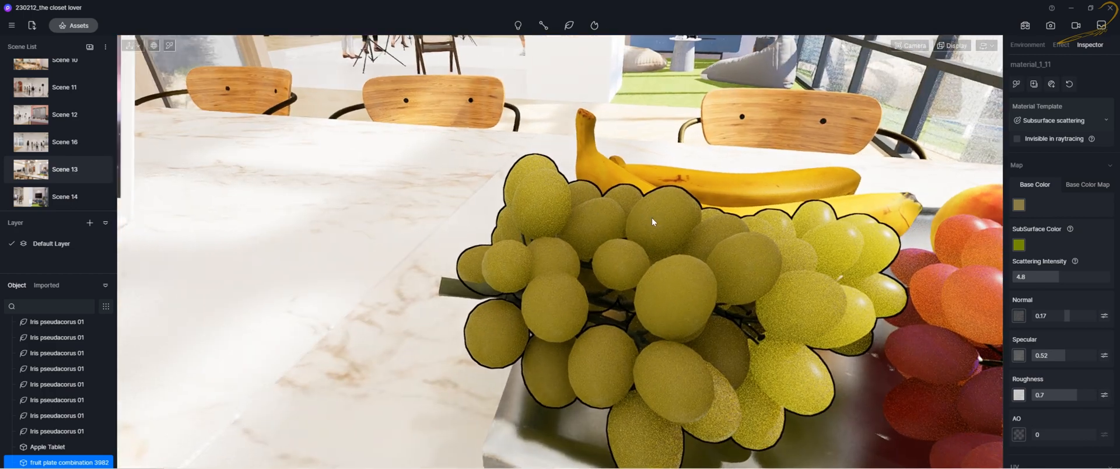
scroll(656, 224, "down", 1)
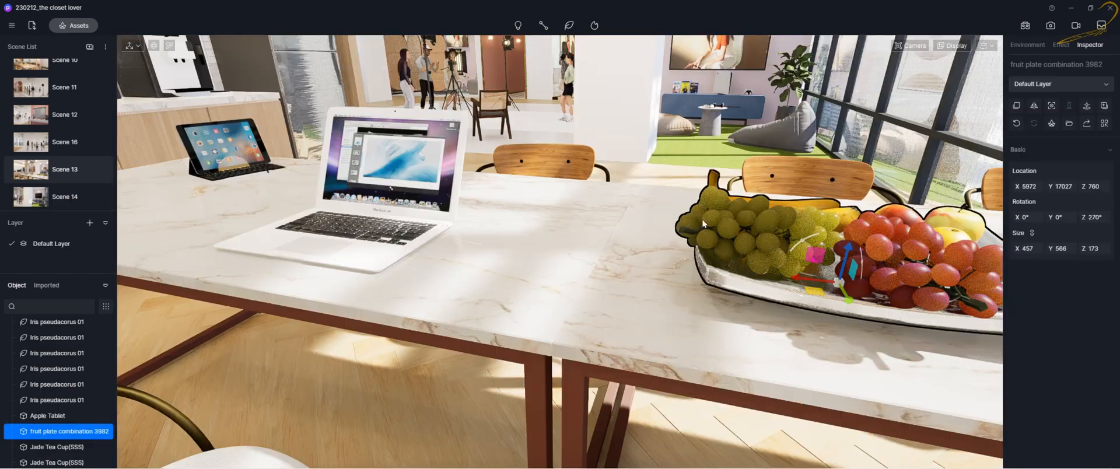
right_click_drag(680, 246, 728, 247)
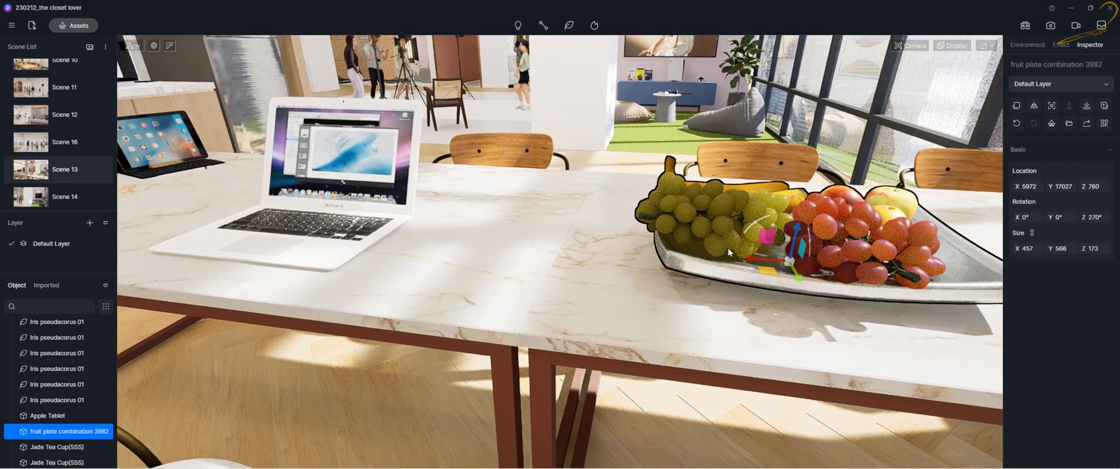
key("e")
right_click_drag(518, 276, 578, 275)
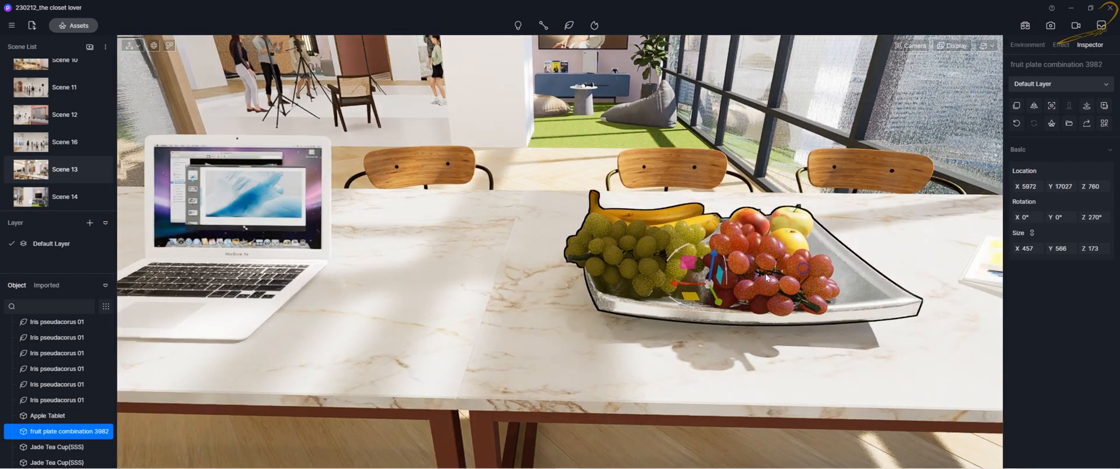
right_click_drag(373, 199, 324, 214)
Search the online model library for "sss" and browse the matching assets.
left_click(82, 26)
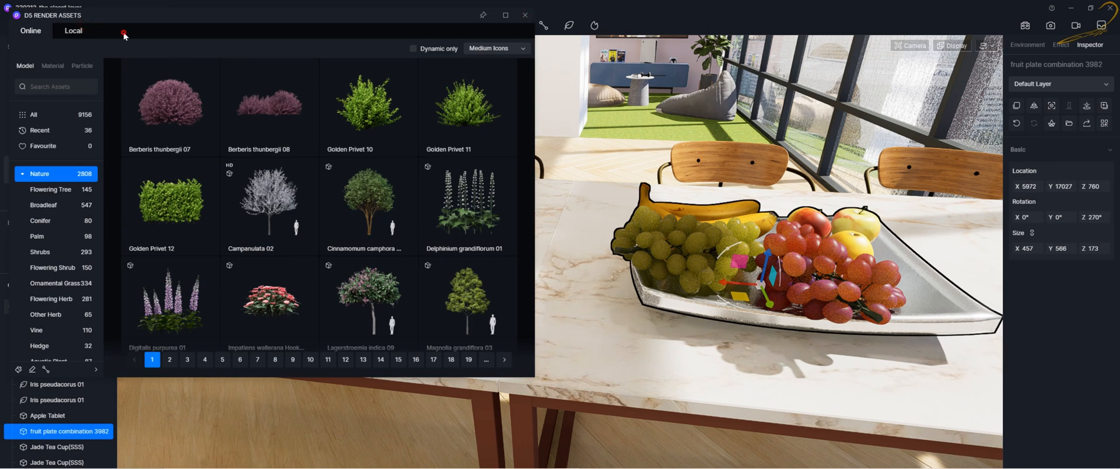
left_click_drag(373, 11, 467, 35)
left_click(154, 115)
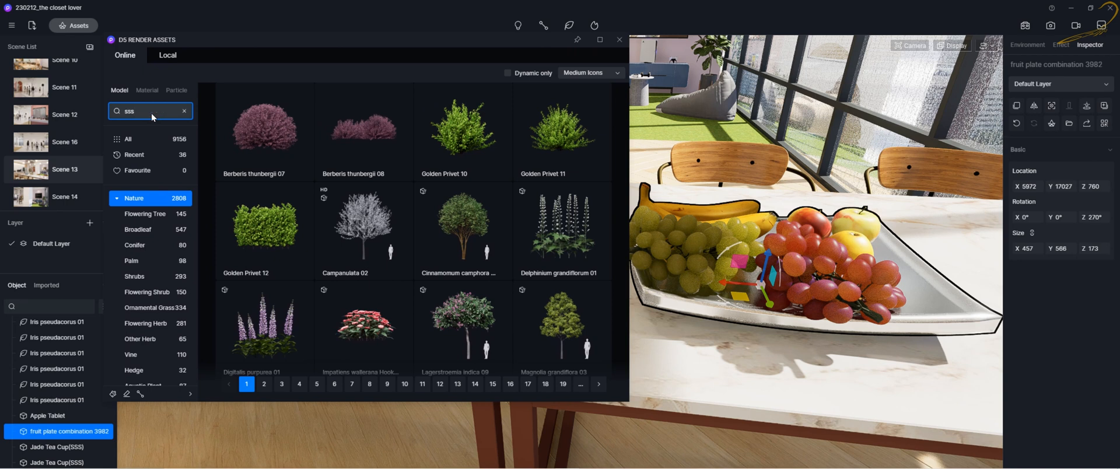
key("Return")
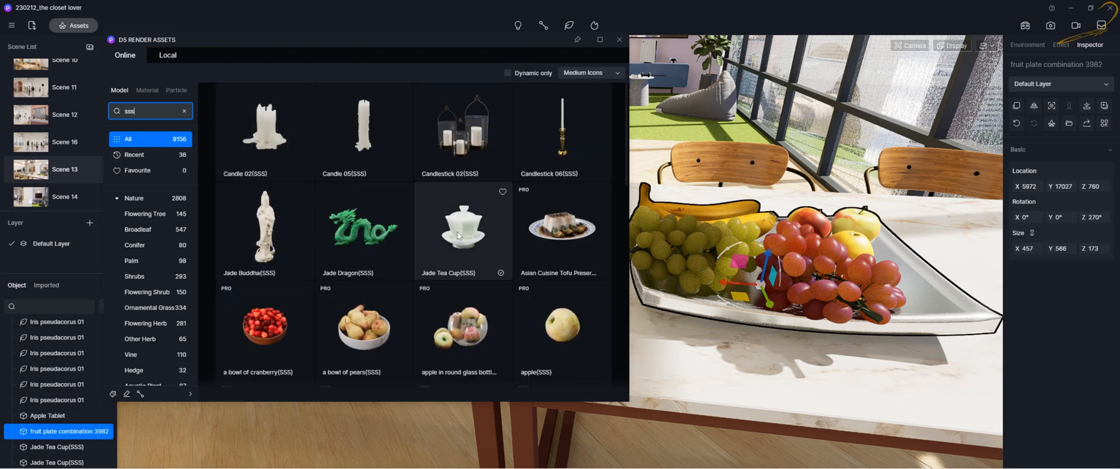
scroll(538, 238, "down", 1)
scroll(533, 239, "down", 2)
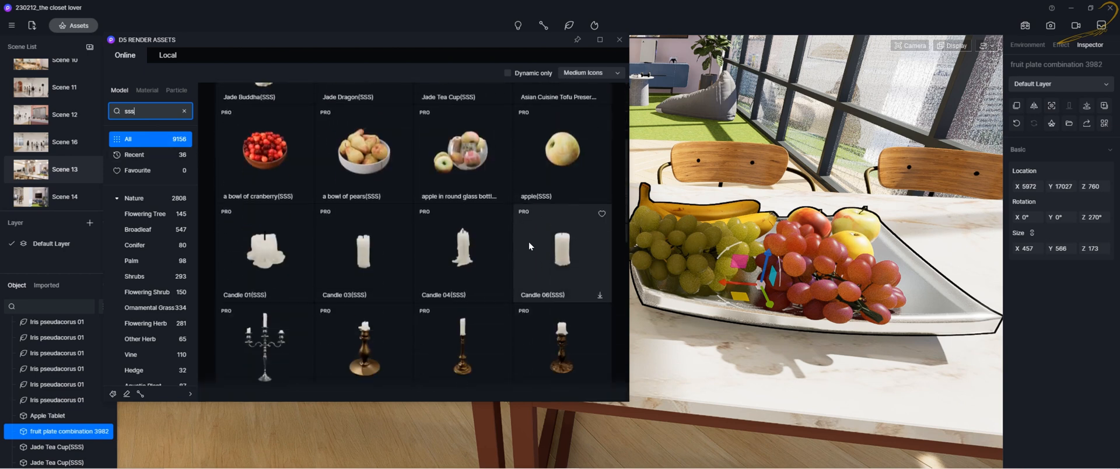
Place the Jade Buddha(SSS) model from the library on the table between the laptop and the fruit plate.
scroll(517, 236, "up", 3)
left_click(274, 228)
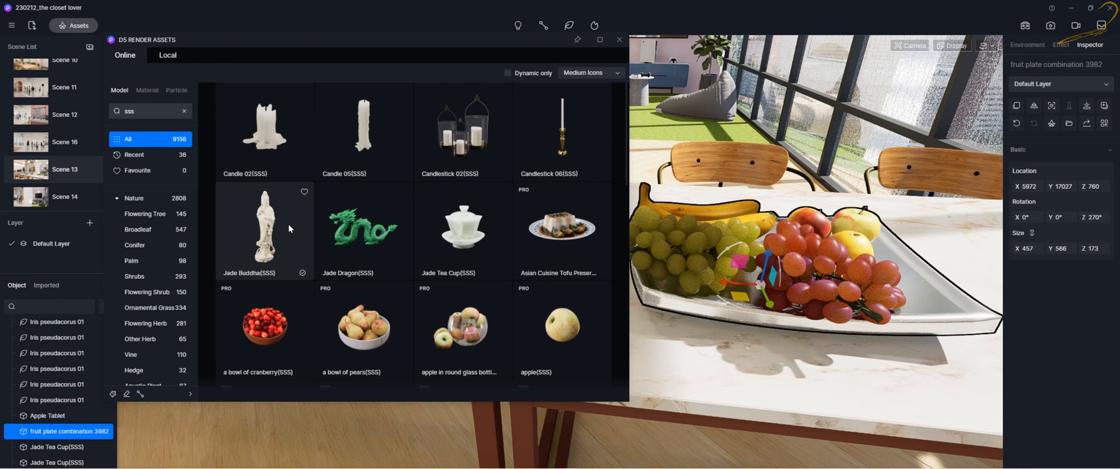
left_click(289, 227)
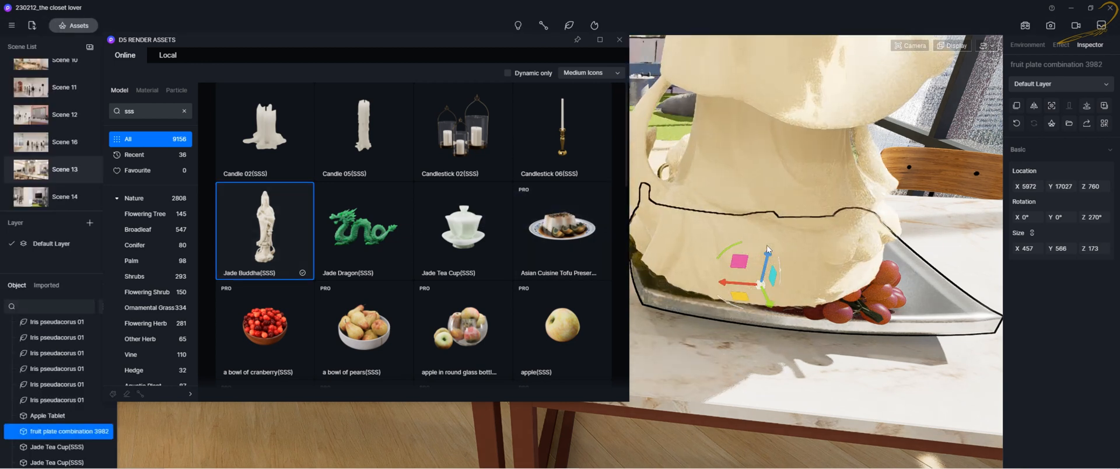
key("a")
left_click(848, 244)
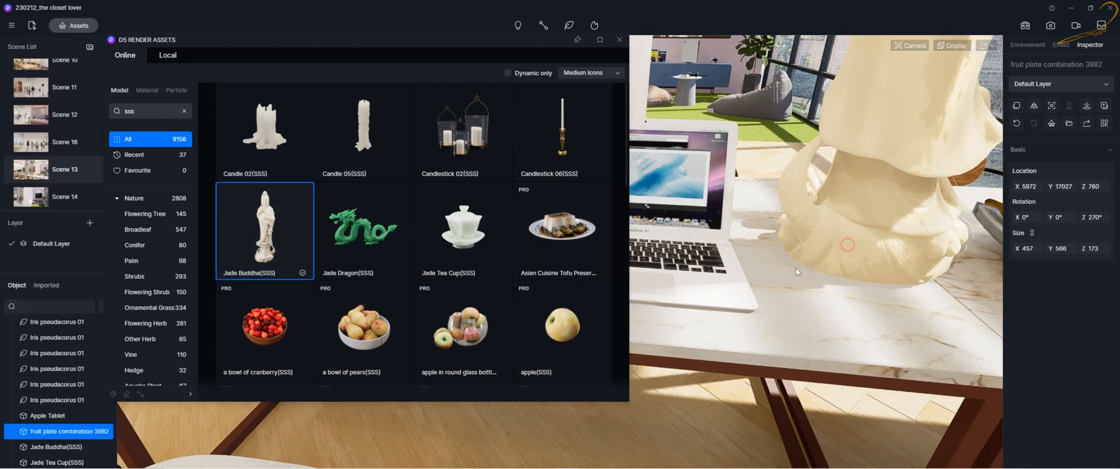
right_click_drag(774, 289, 659, 137)
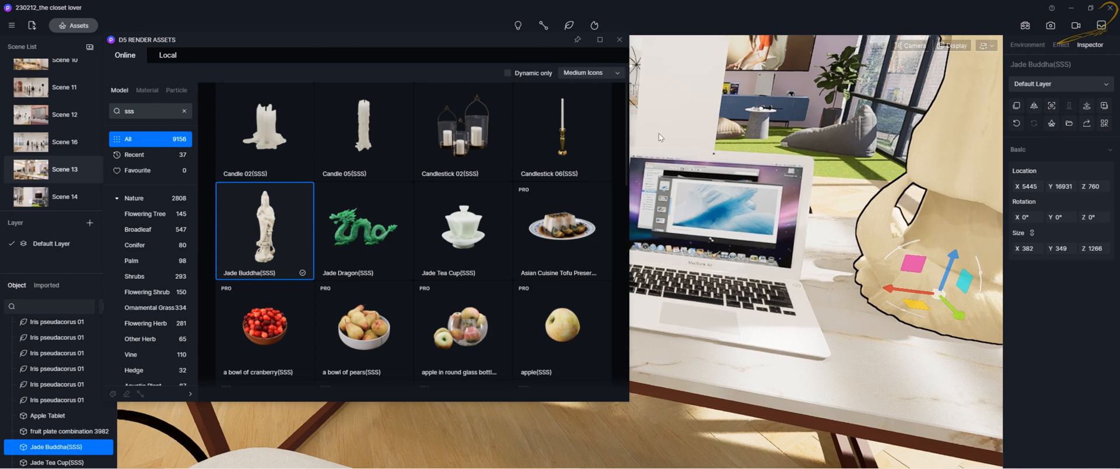
left_click(617, 39)
Scale the Jade Buddha down to 159 × 146 × 529 and rotate it to 150° about Z.
right_click_drag(540, 198, 688, 199)
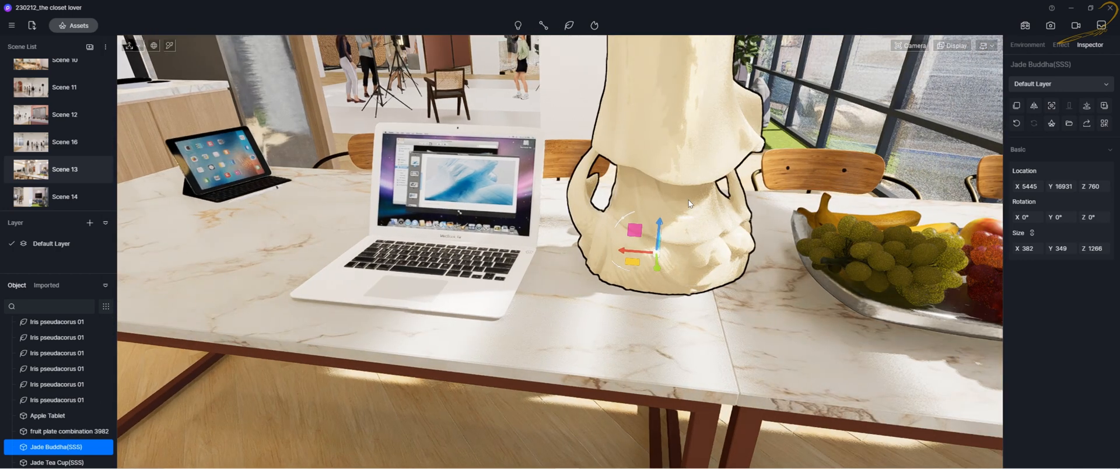
scroll(689, 199, "down", 3)
middle_click_drag(688, 199, 733, 263)
scroll(692, 218, "down", 1)
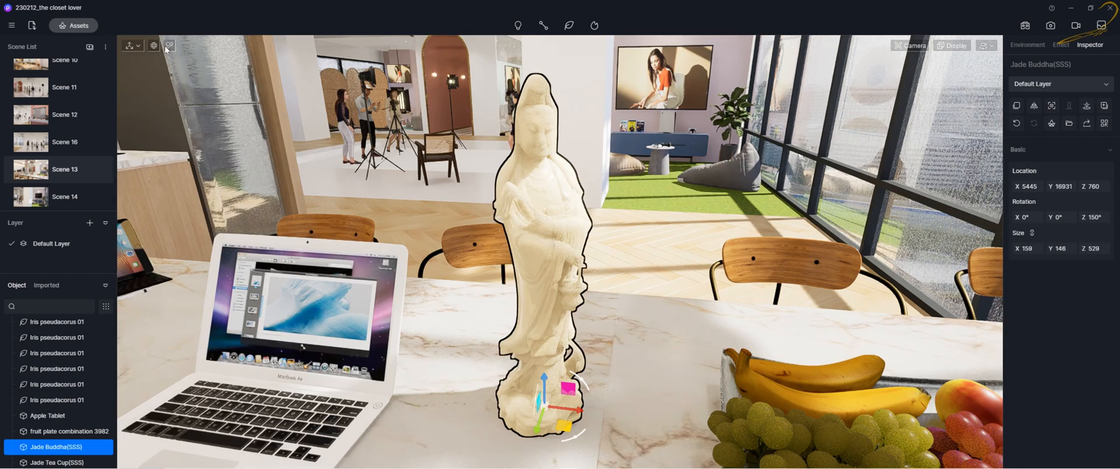
Pick the Jade Buddha's material and set its Scattering Intensity to 1.9.
left_click(170, 47)
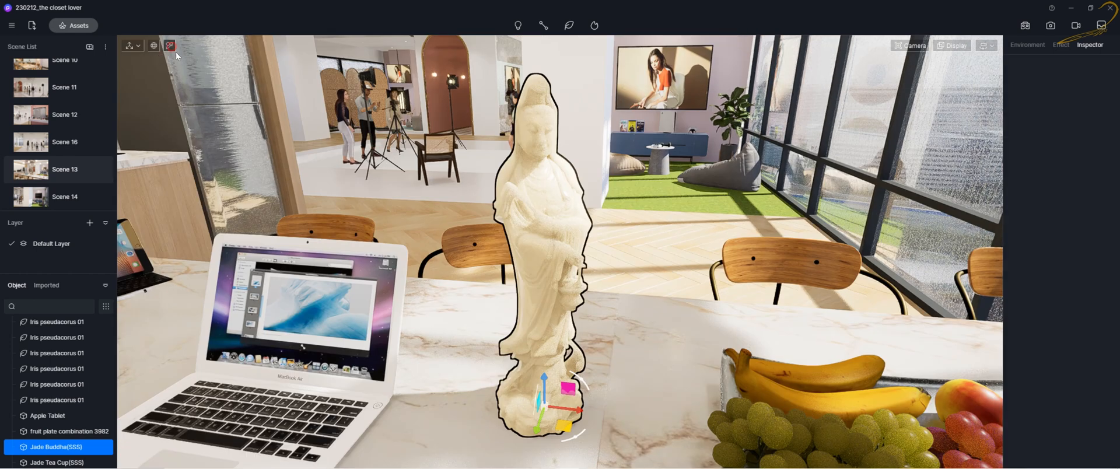
left_click(555, 225)
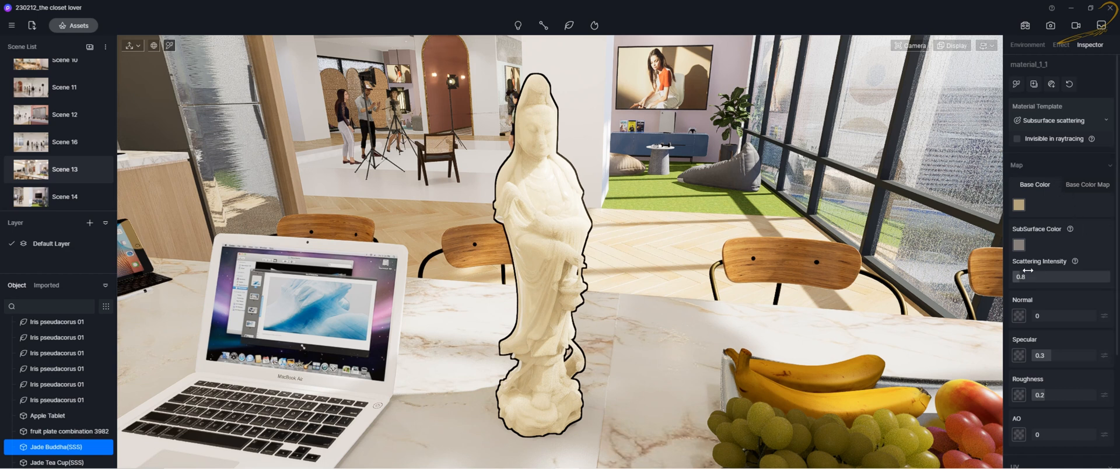
scroll(540, 222, "up", 2)
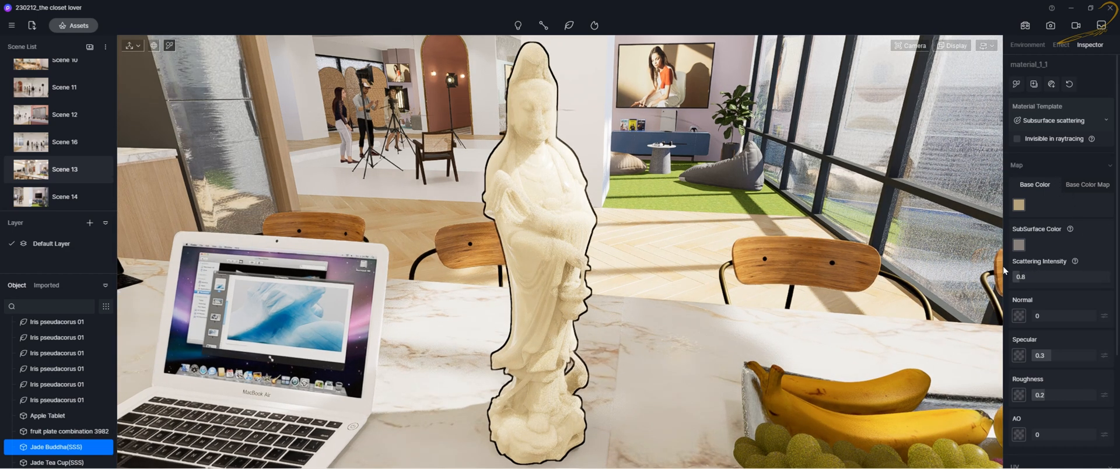
scroll(610, 252, "up", 1)
scroll(610, 251, "up", 1)
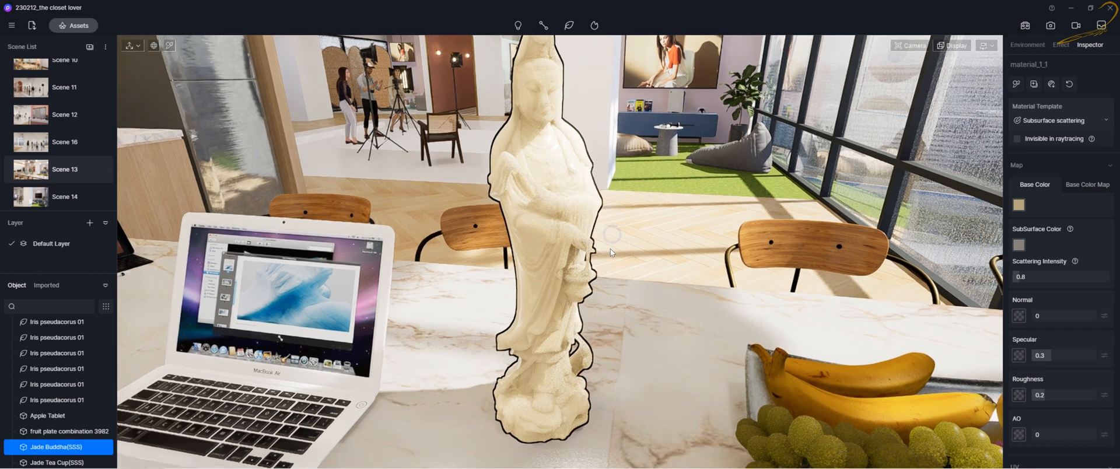
scroll(610, 251, "up", 2)
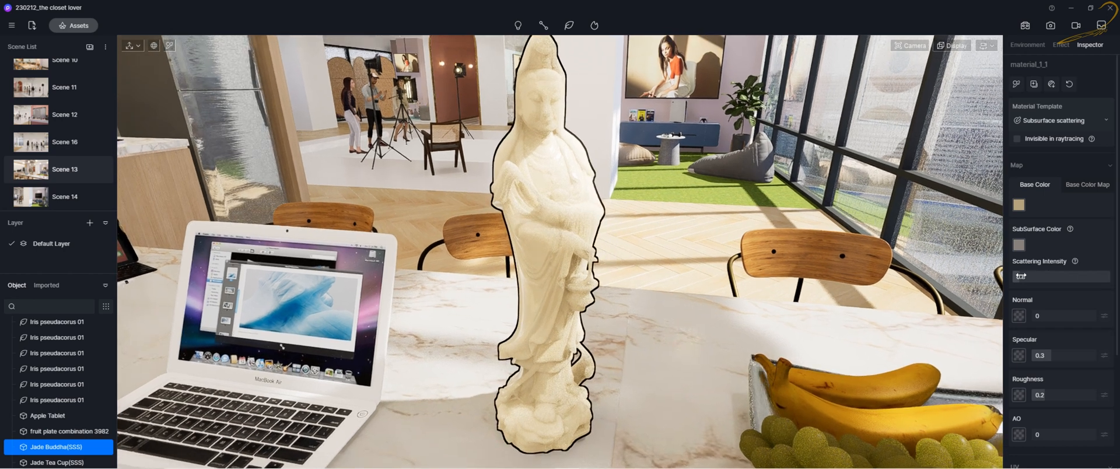
mouse_move(1020, 275)
left_mouse_down()
mouse_move(1047, 276)
mouse_move(1030, 272)
left_mouse_up()
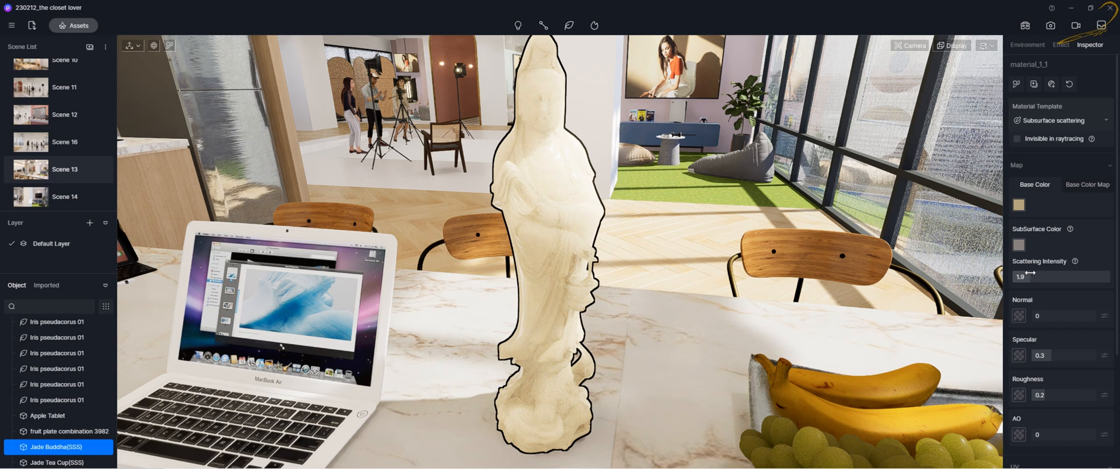
Try an orange SubSurface Color on the Jade Buddha with H 23, S 100, V 100.
left_click(1018, 245)
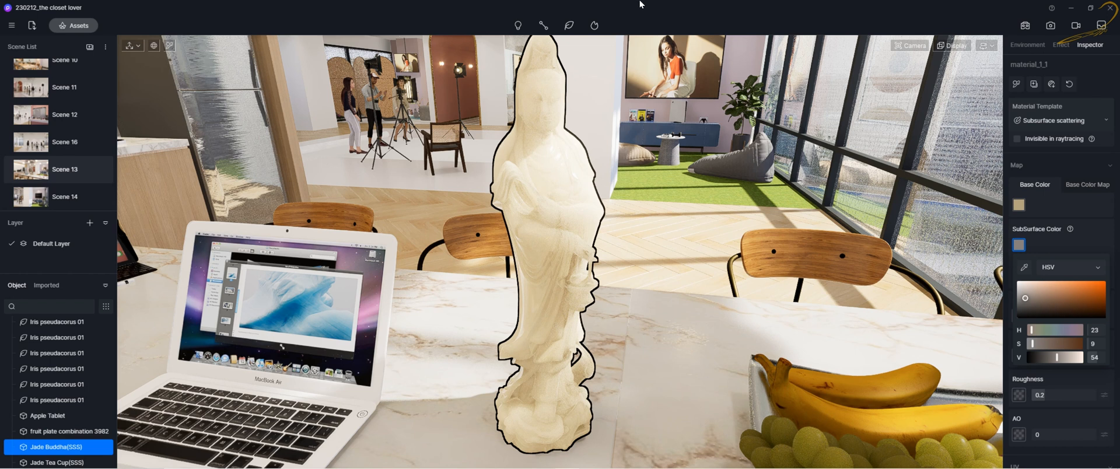
mouse_move(640, 4)
left_click_drag(1050, 299, 1107, 289)
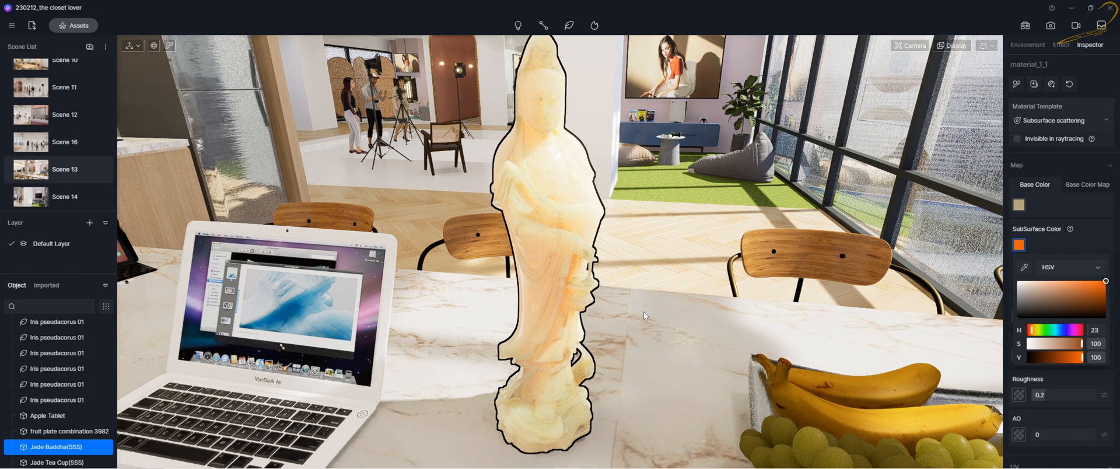
right_click_drag(635, 311, 632, 305)
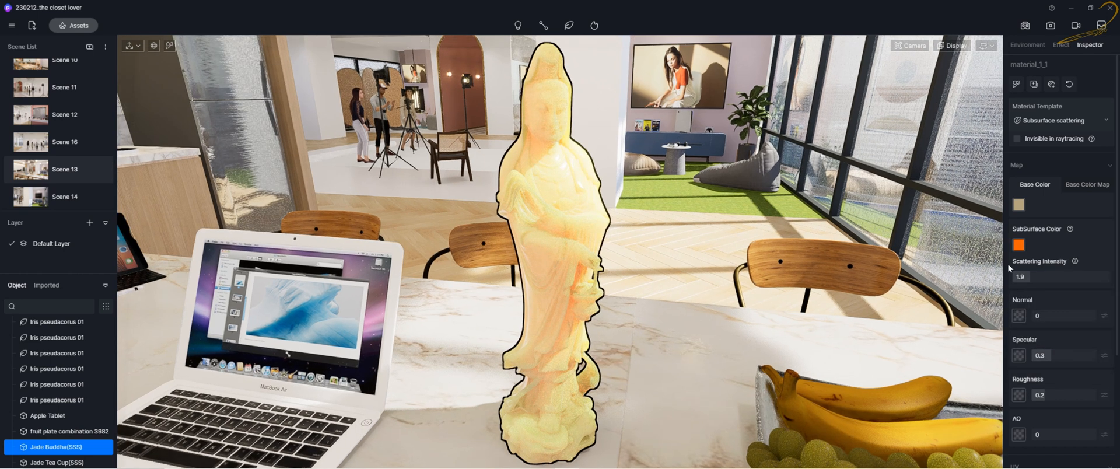
Set the Jade Buddha's SubSurface Color to a green with H 124, S 83, V 77.
left_click(1020, 246)
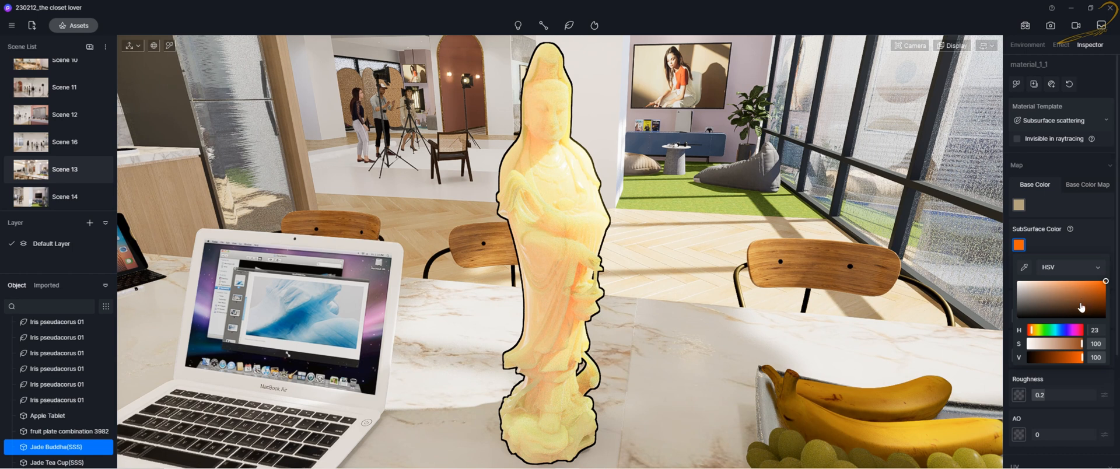
left_click_drag(1032, 330, 1036, 330)
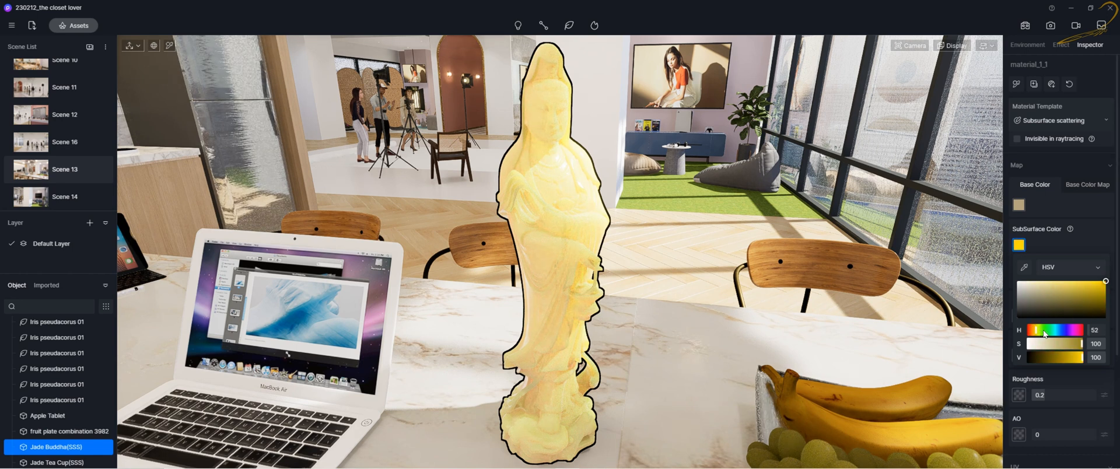
left_click(1047, 330)
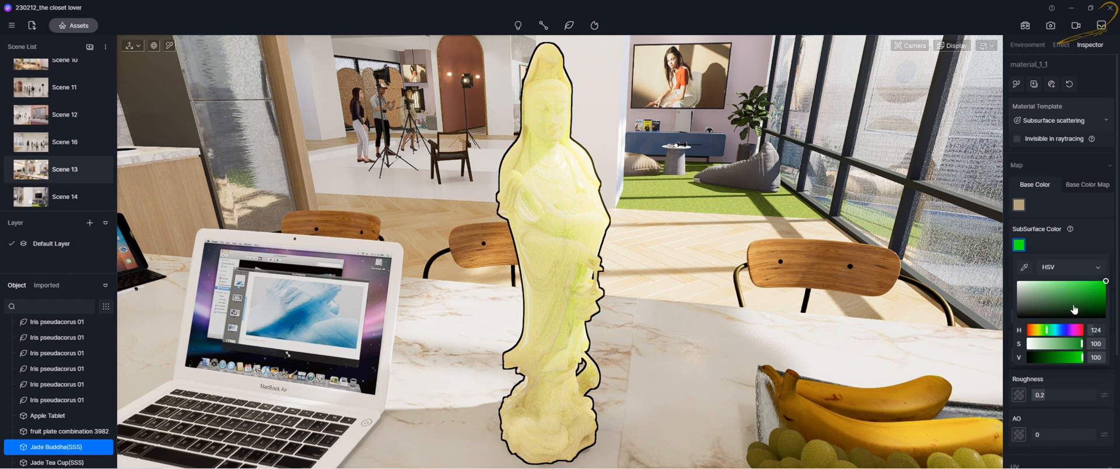
left_click(1088, 291)
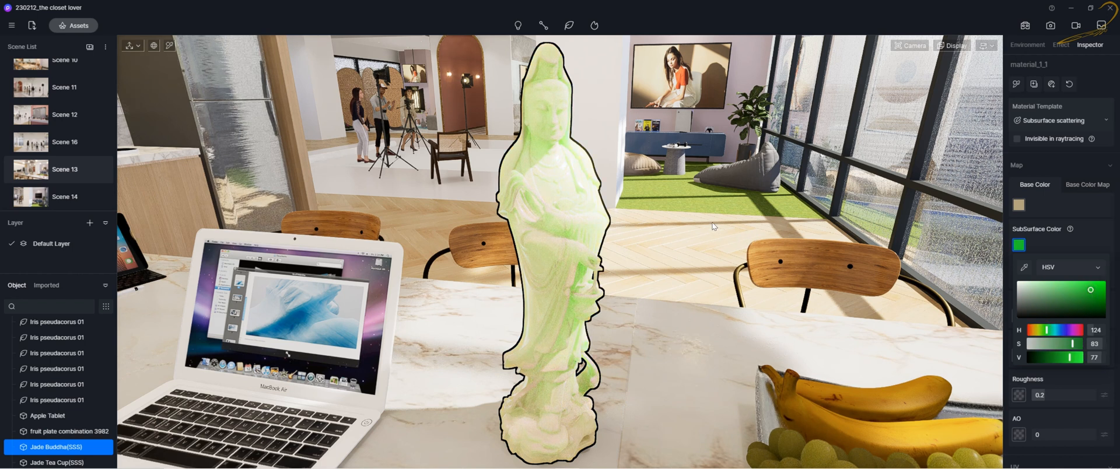
Browse the remaining "sss" models in the online library, including the candle holders, fruits and snowman.
left_click(74, 25)
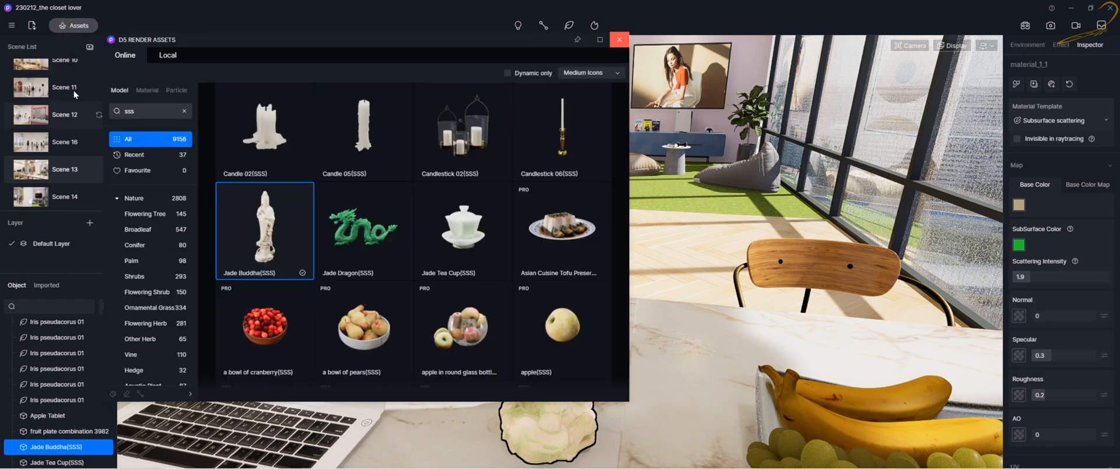
scroll(450, 284, "down", 3)
scroll(423, 255, "down", 5)
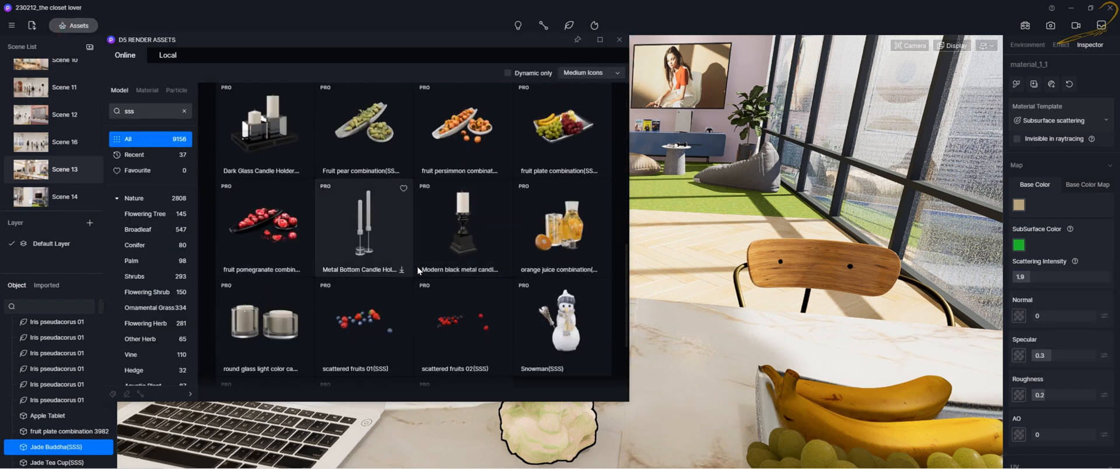
scroll(421, 251, "down", 3)
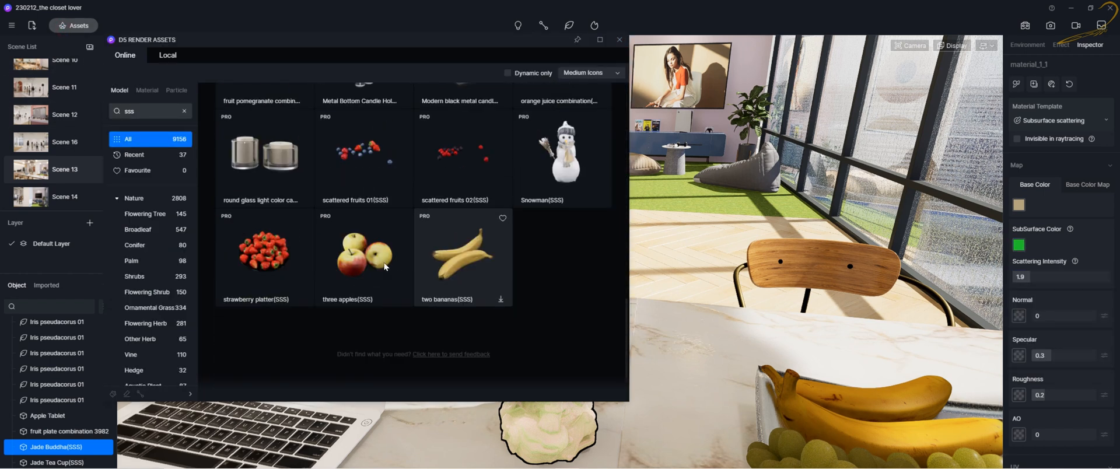
scroll(356, 280, "up", 2)
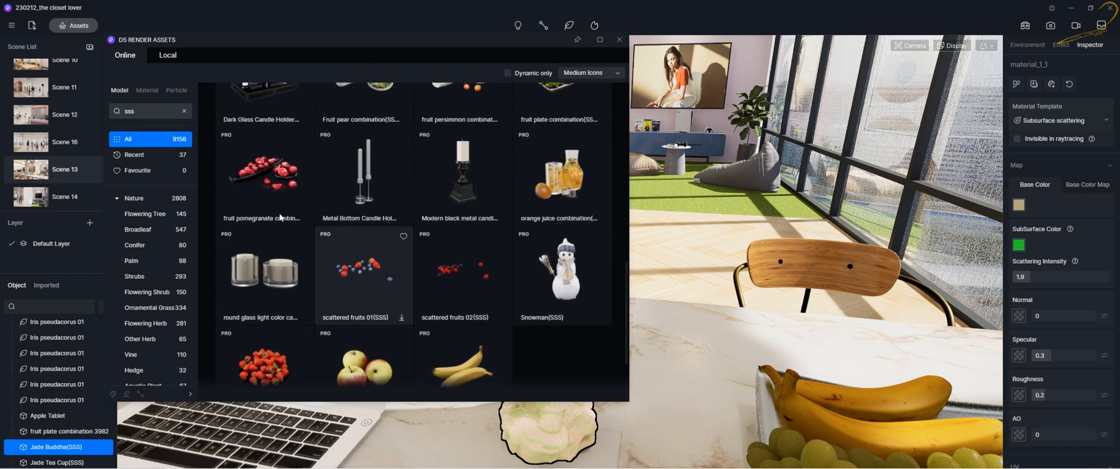
left_click(620, 39)
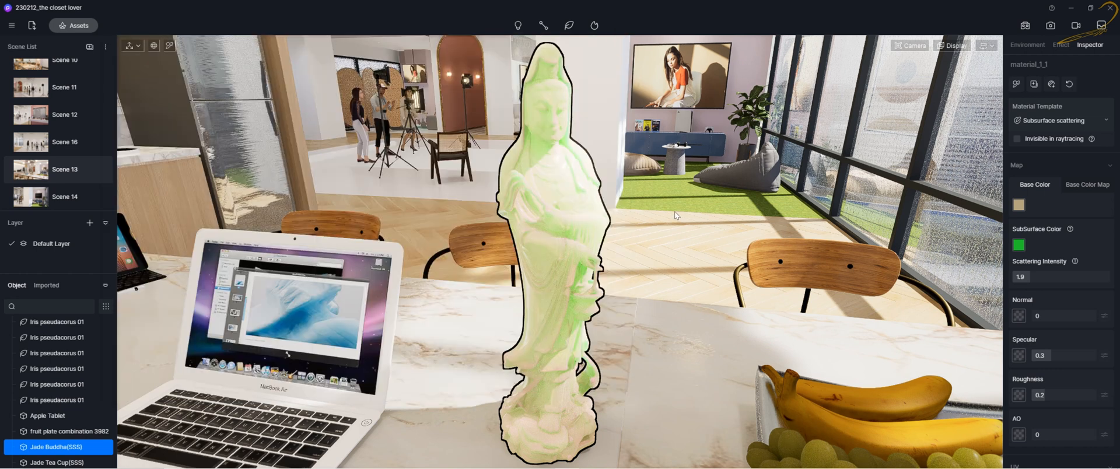
scroll(692, 233, "down", 1)
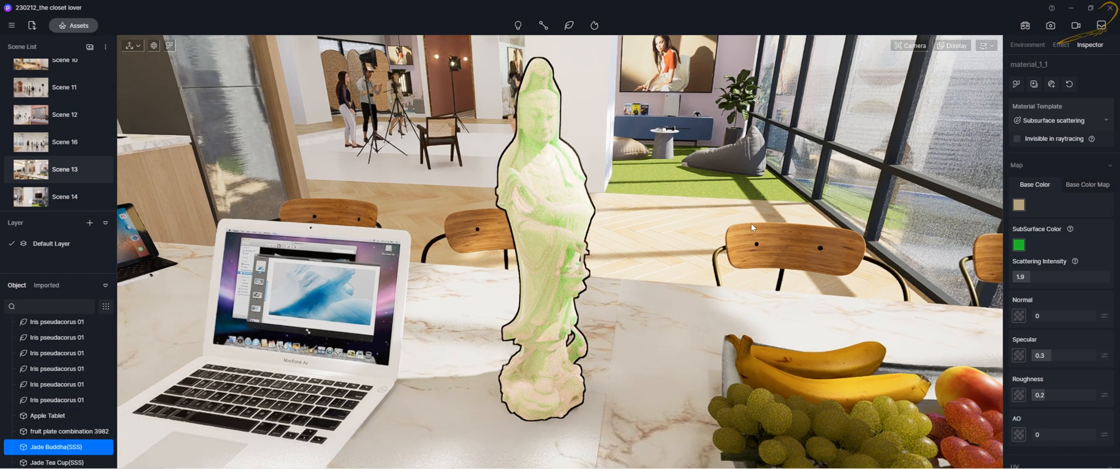
left_click(1079, 120)
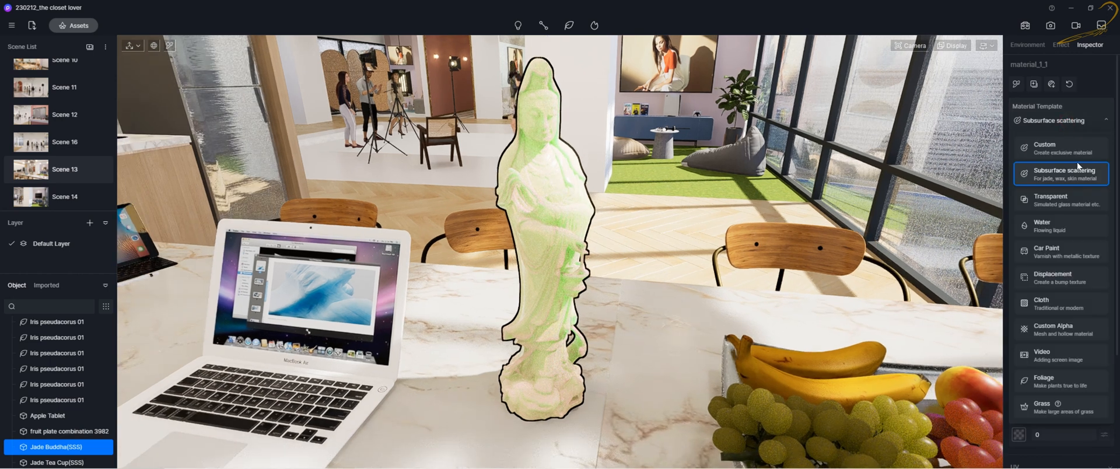
left_click(1079, 119)
right_click_drag(669, 254, 636, 219)
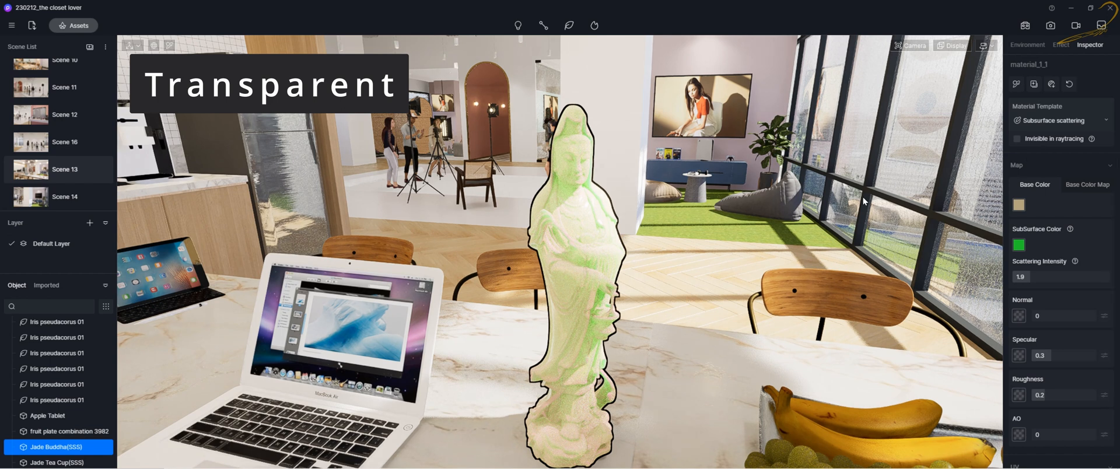
Place the recently used Plane model in the showroom, raised above the floor at Z 606.
left_click(850, 237)
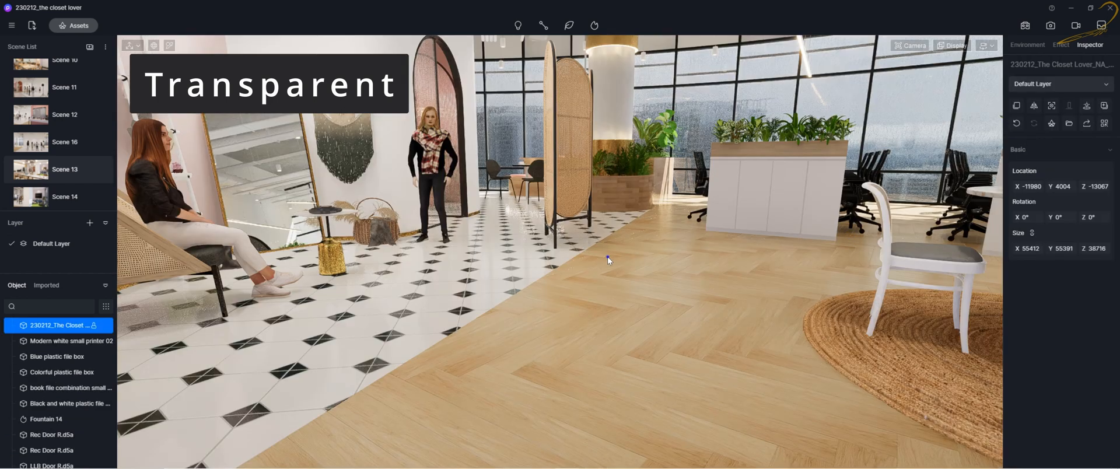
right_click_drag(608, 257, 643, 239)
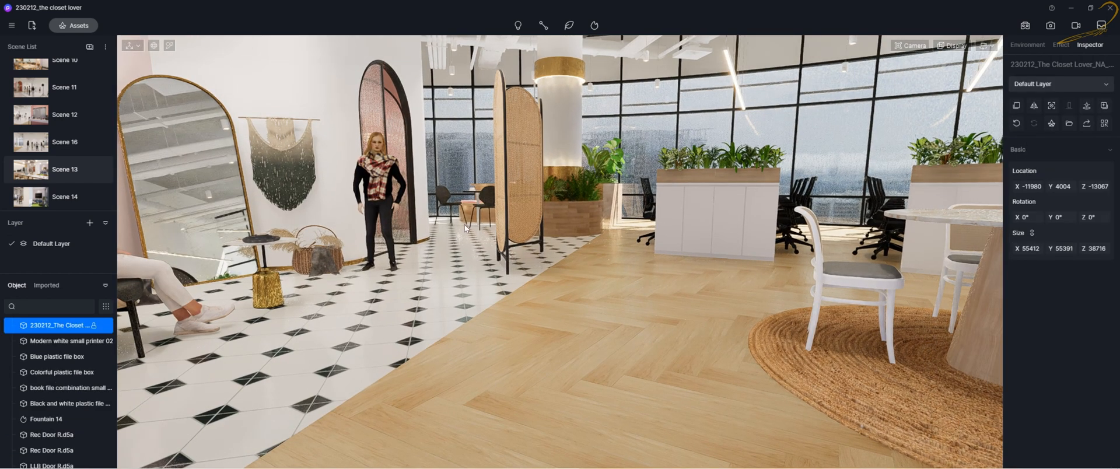
left_click(73, 25)
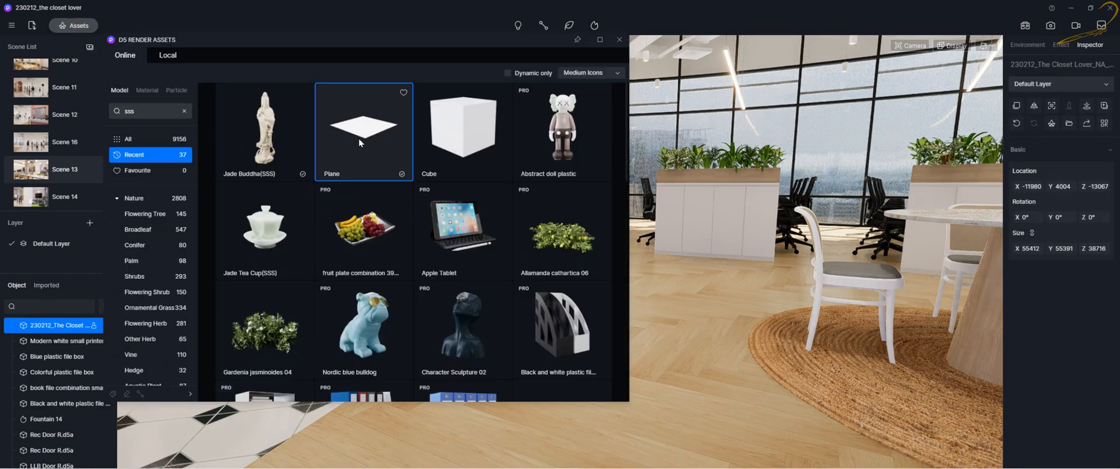
left_click(360, 141)
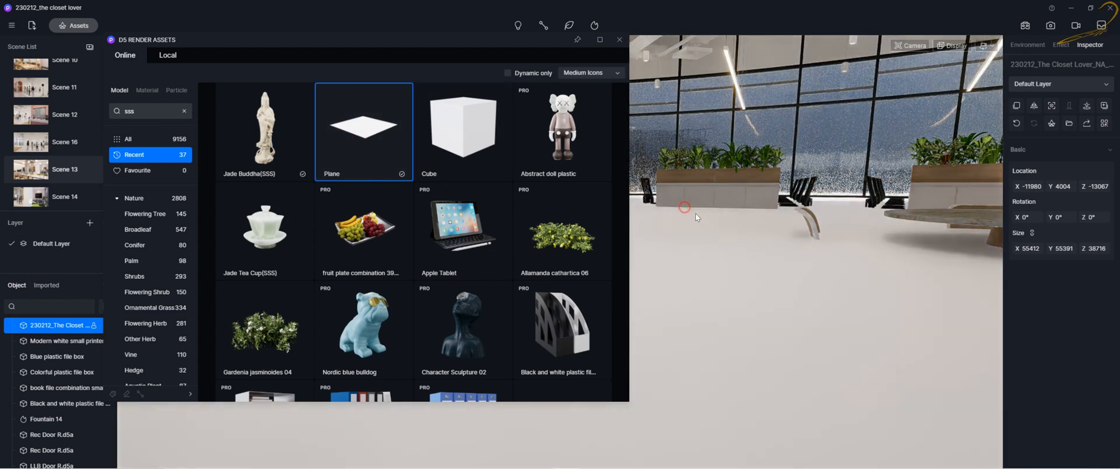
left_click(696, 212)
left_click(619, 39)
Sample the white plane's material in the viewport and switch its material template from Custom to Transparent.
right_click_drag(681, 243, 652, 252)
middle_click_drag(652, 252, 740, 223)
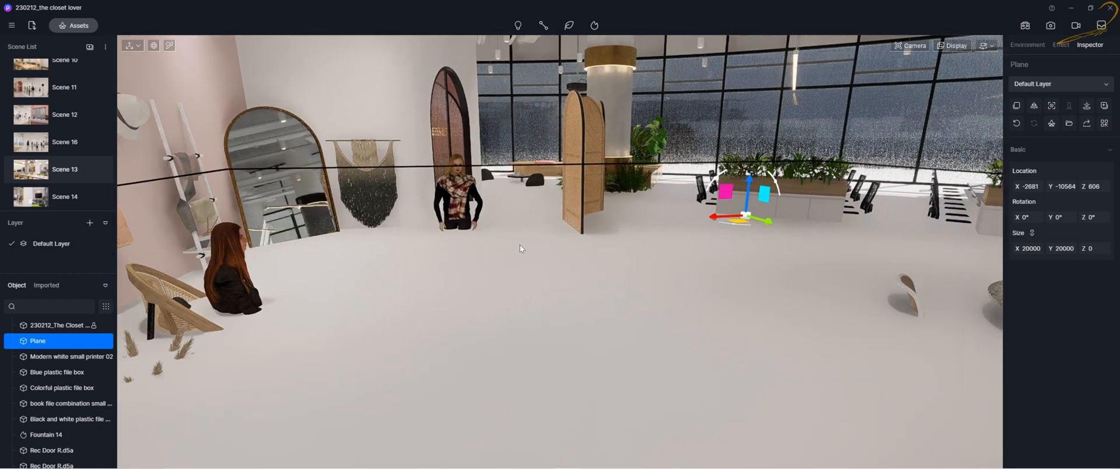
middle_click_drag(574, 273, 544, 251)
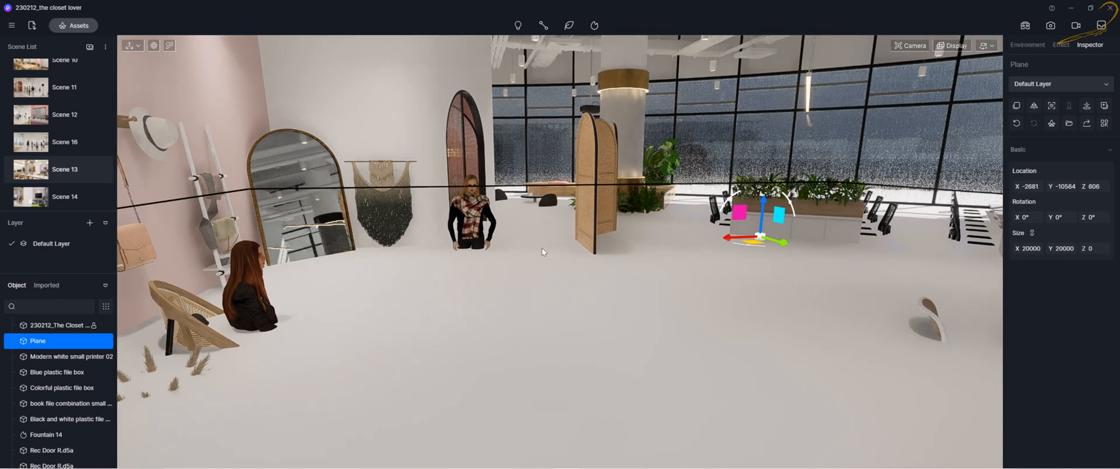
middle_click_drag(627, 285, 675, 282)
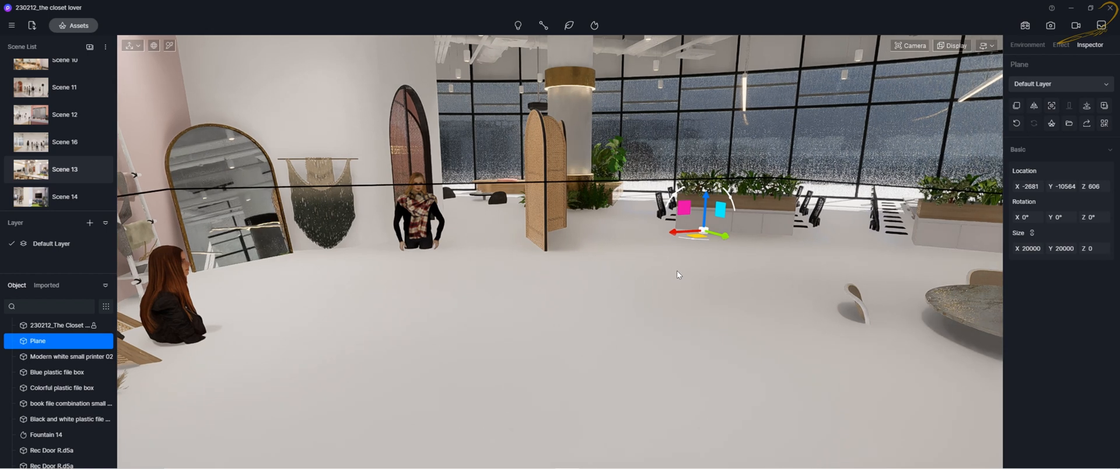
key("i")
left_click(617, 336)
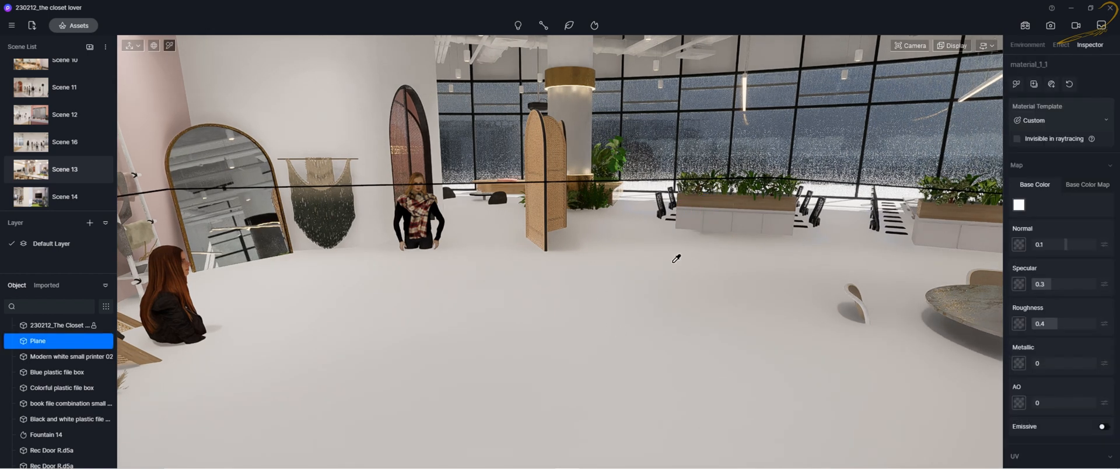
key("Escape")
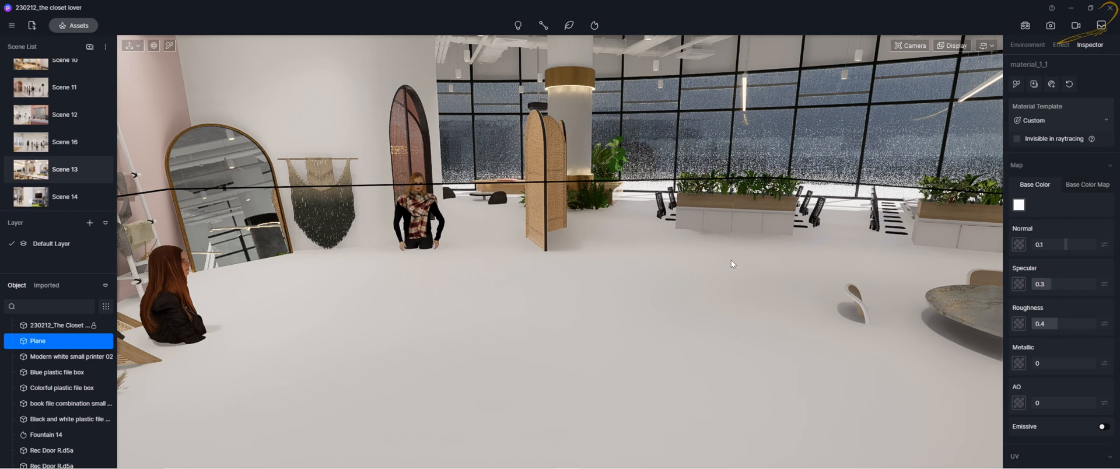
right_click_drag(730, 260, 660, 268)
right_click_drag(749, 230, 694, 241)
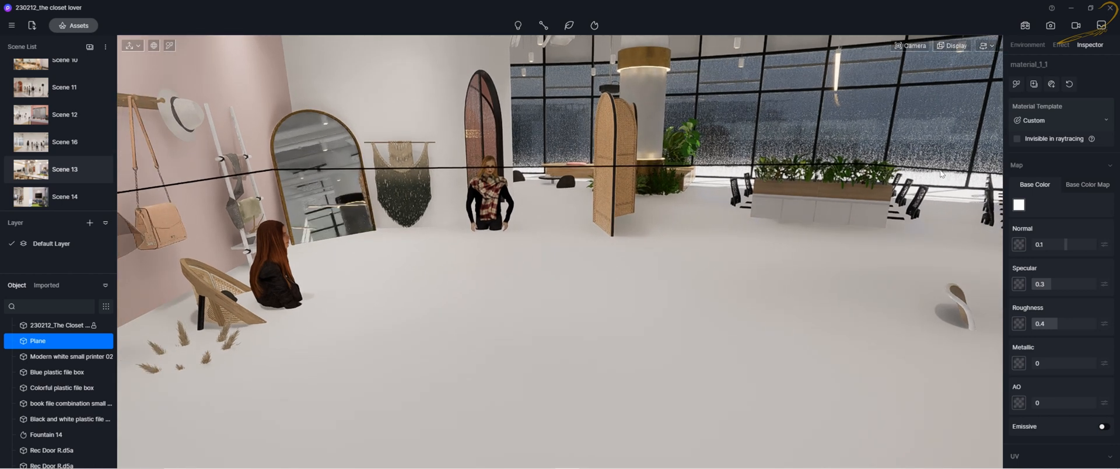
left_click(1046, 124)
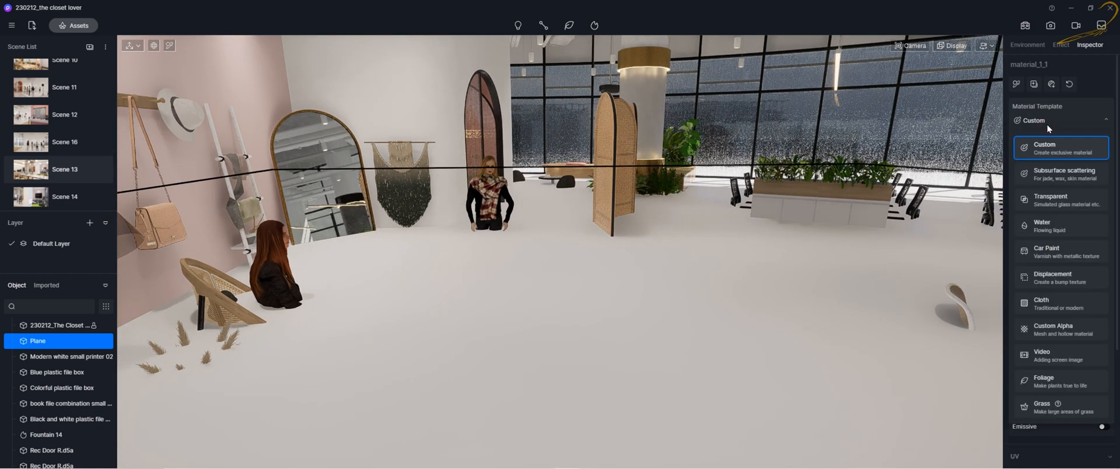
left_click(1073, 205)
Examine the reflections and see-through effect of the transparent plane around the showroom, from the seating area to the planters.
scroll(717, 268, "up", 2)
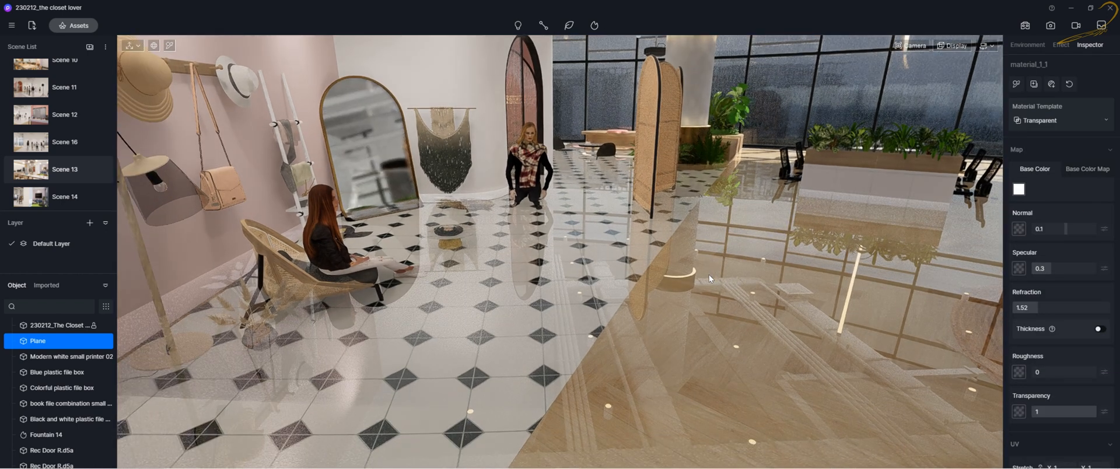
key("q")
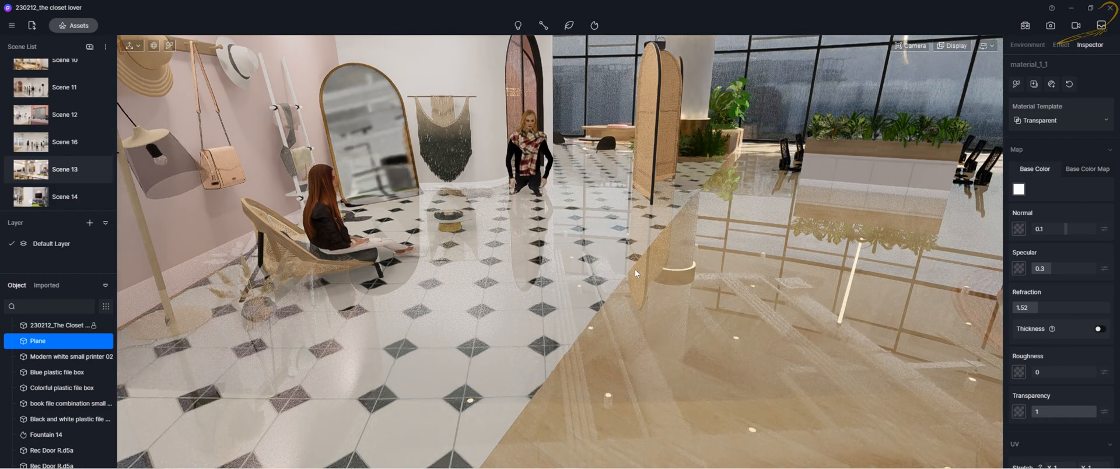
middle_click_drag(634, 269, 662, 241)
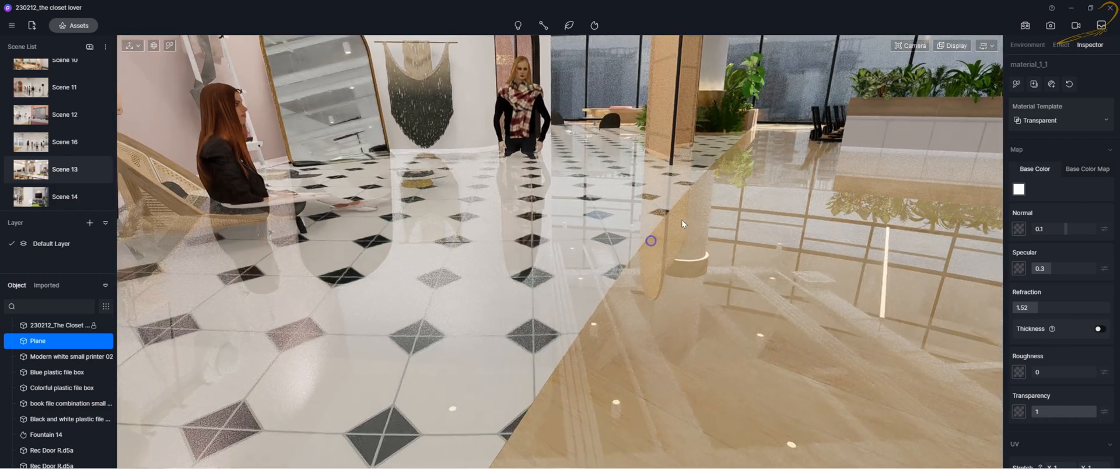
right_click_drag(681, 219, 713, 220)
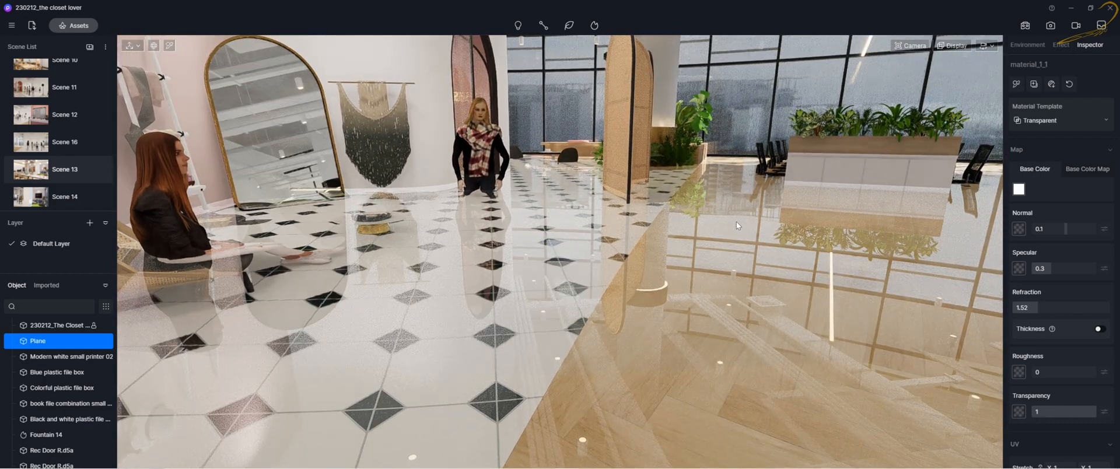
right_click_drag(756, 243, 844, 225)
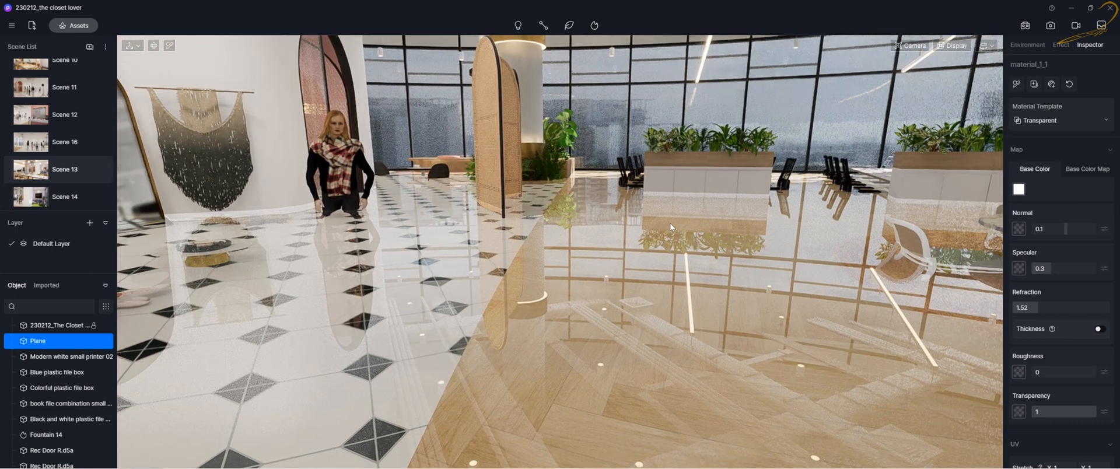
right_click_drag(708, 221, 745, 222)
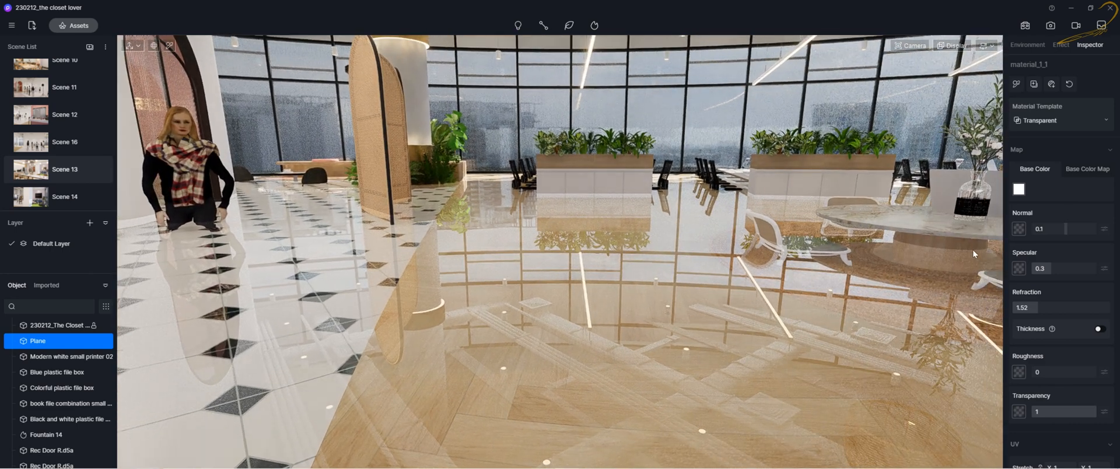
right_click_drag(567, 267, 810, 267)
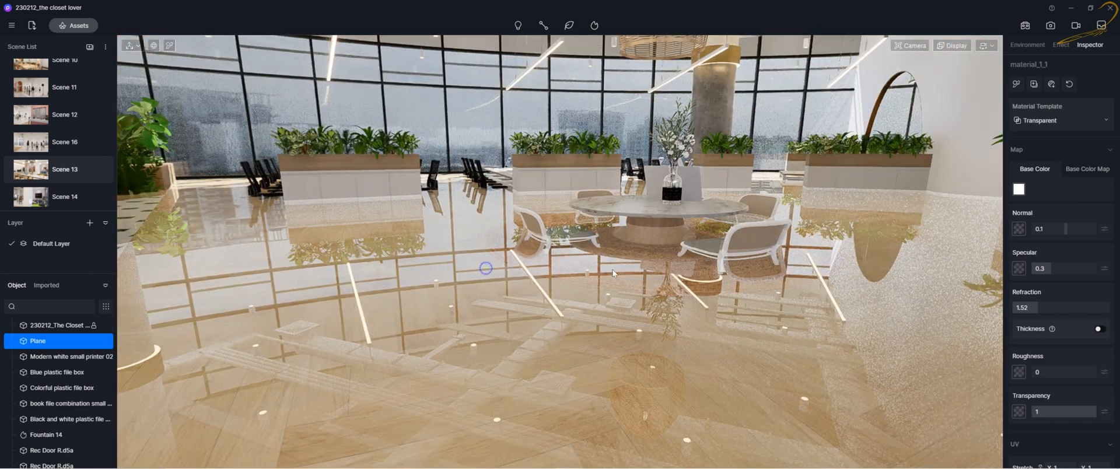
right_click_drag(485, 267, 746, 270)
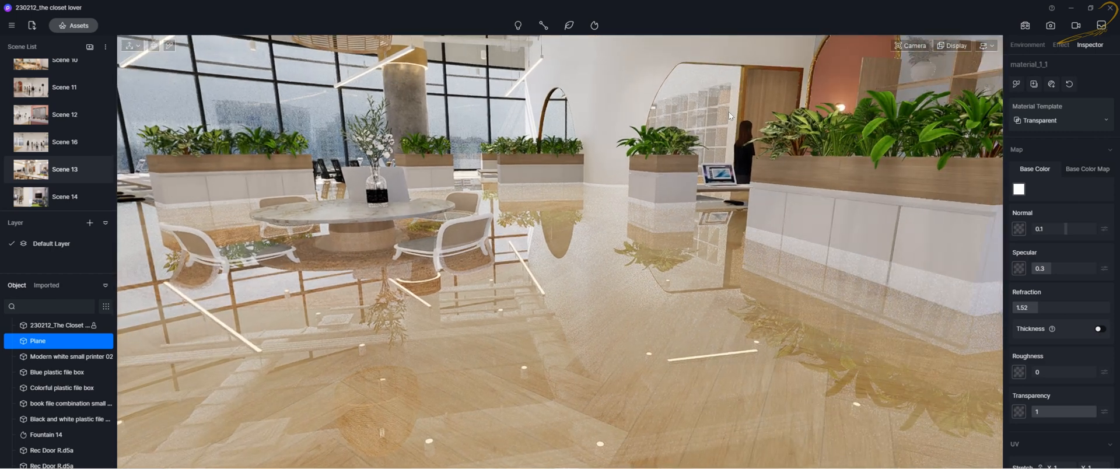
Sample the arched glass partition's material and try its Thickness option on and off.
left_click(704, 115)
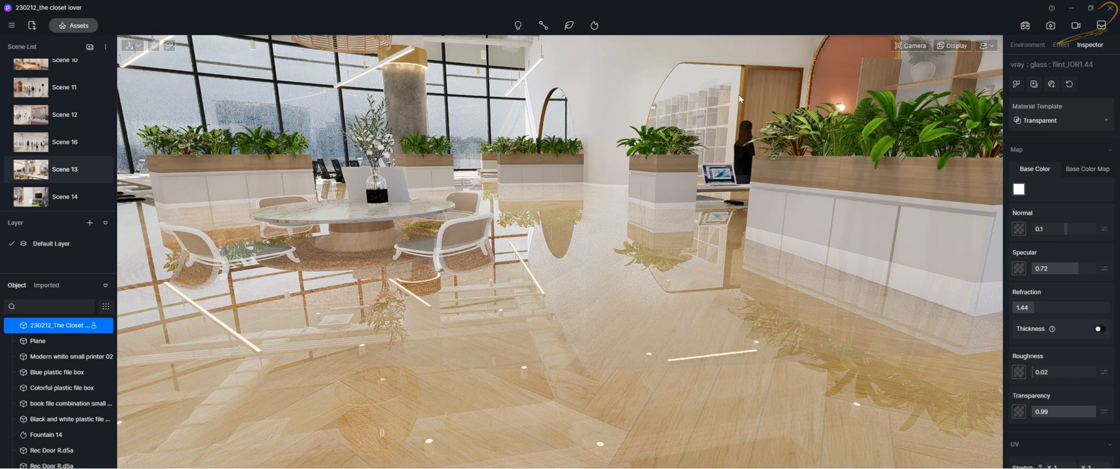
right_click_drag(716, 151, 716, 109)
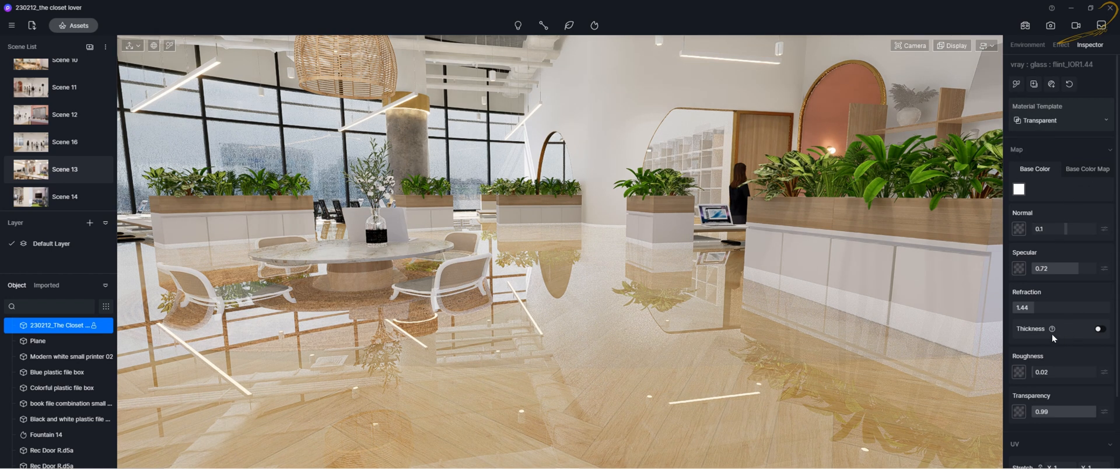
right_click_drag(841, 229, 835, 248)
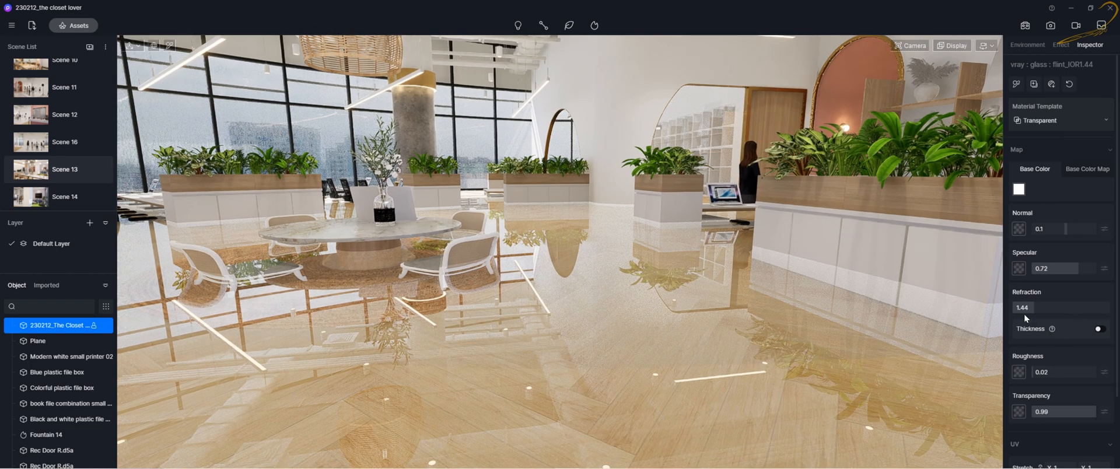
left_click(1099, 330)
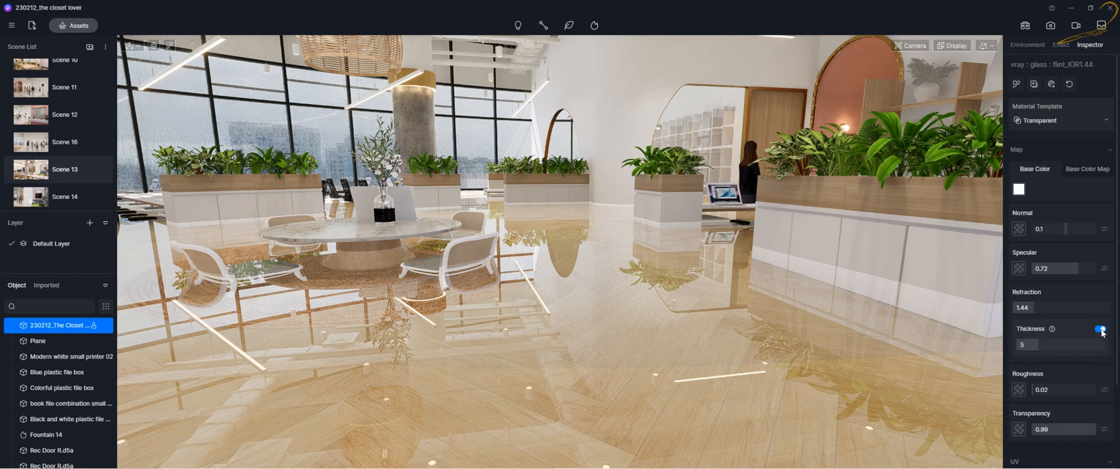
left_click(1100, 330)
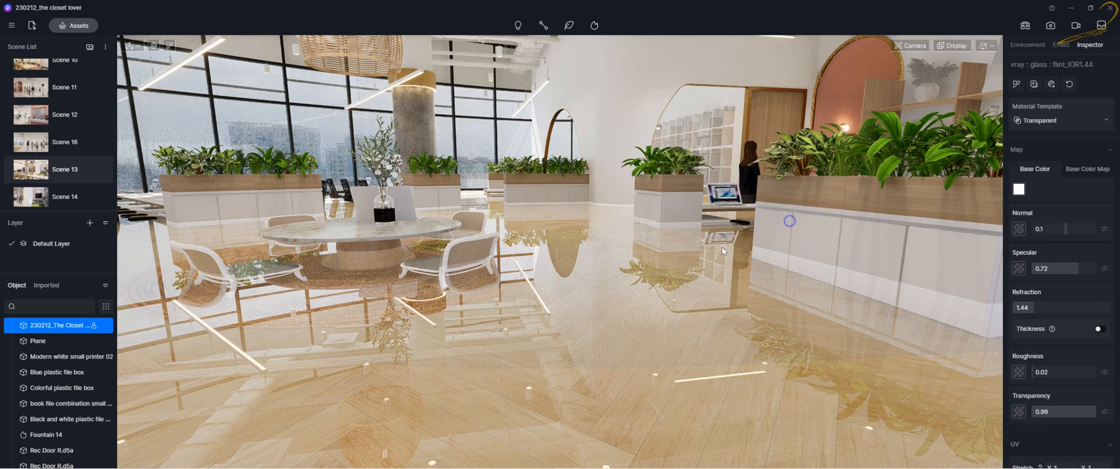
Select the plane above the floor again and sample its Transparent material.
right_click_drag(790, 220, 734, 250)
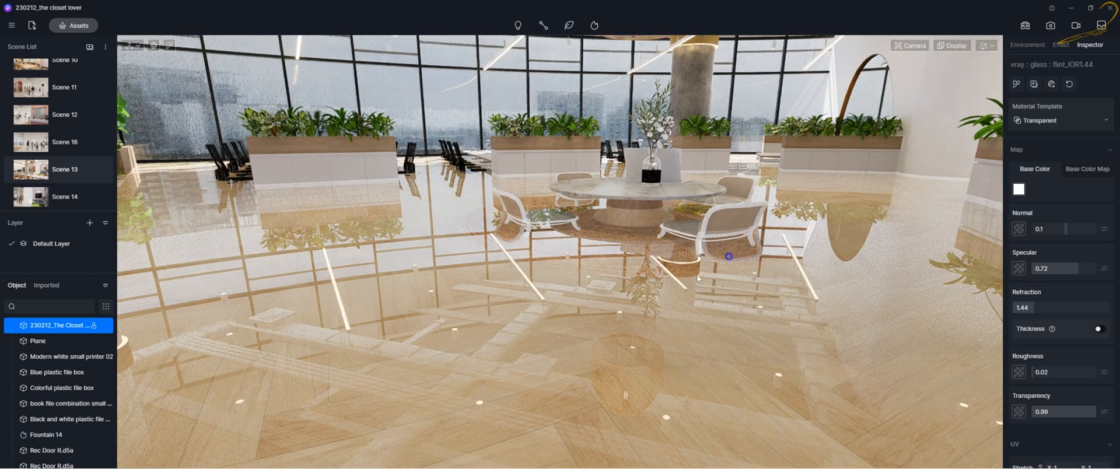
right_click_drag(698, 279, 547, 257)
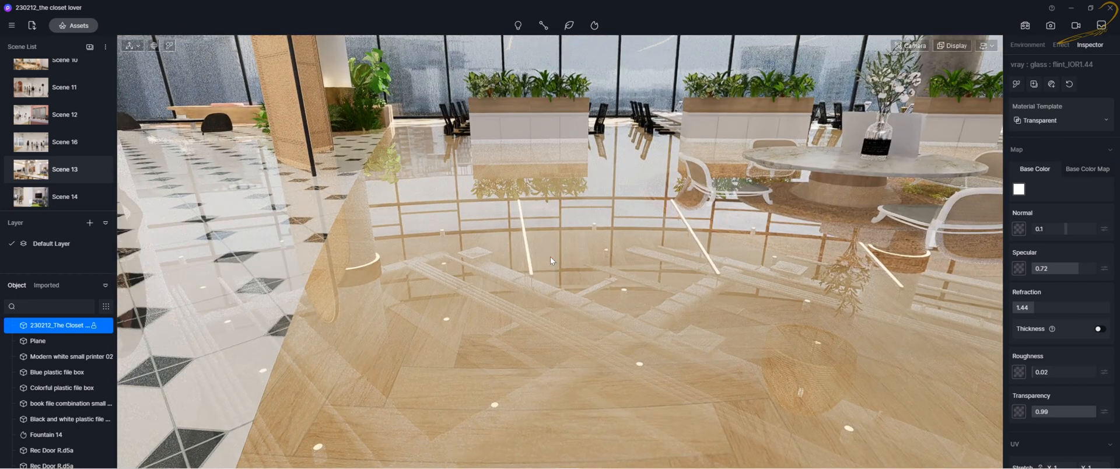
left_click(551, 257)
right_click_drag(638, 260, 619, 253)
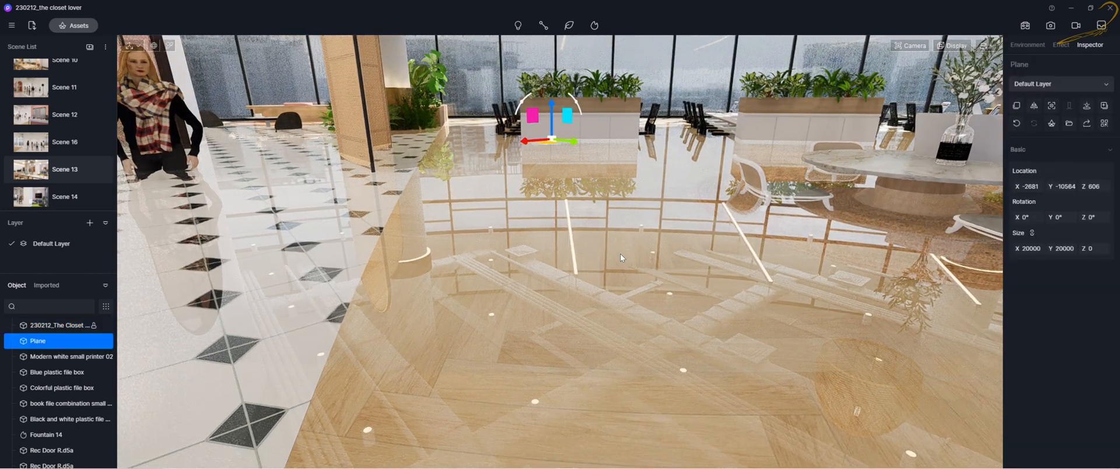
key("i")
left_click(613, 273)
Try the Thickness option on the plane's Transparent material, switching it on and back off.
right_click_drag(721, 292, 713, 228)
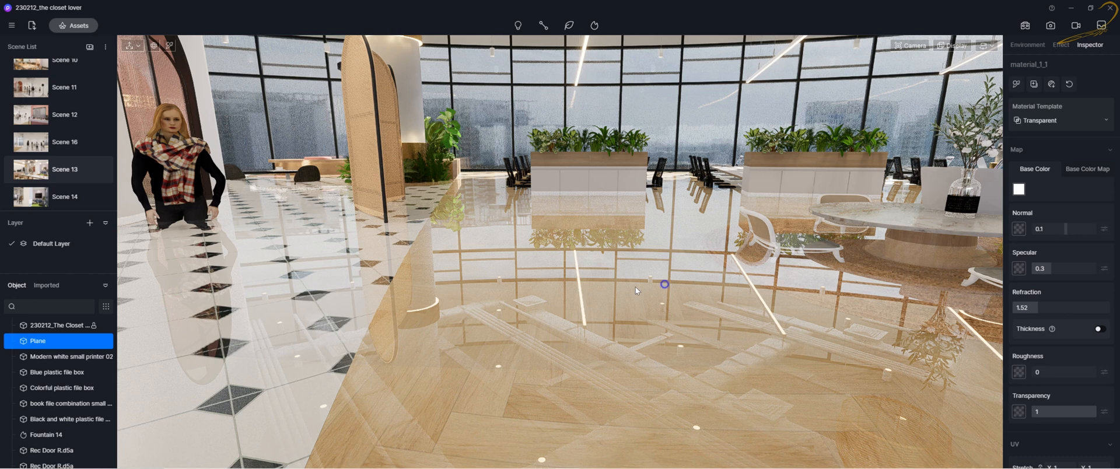
right_click_drag(635, 286, 540, 319)
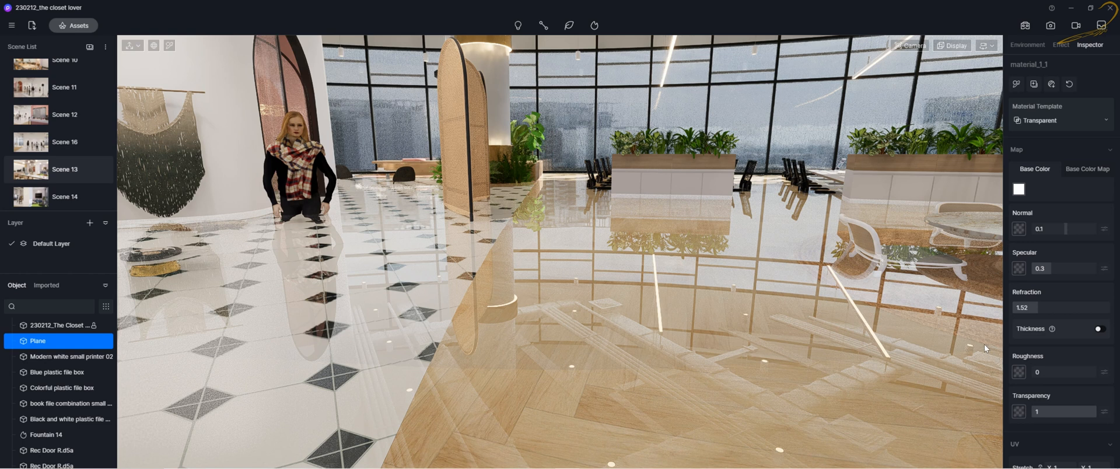
left_click(1101, 330)
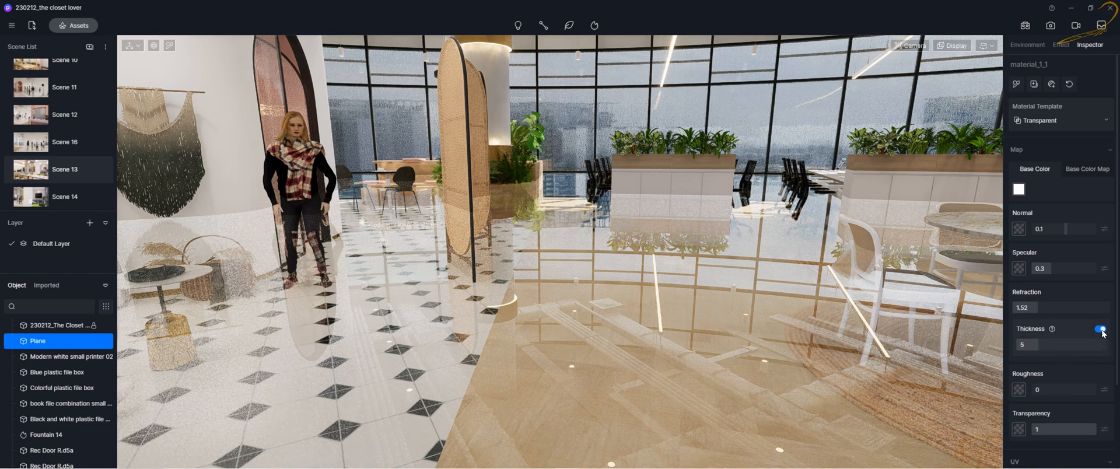
left_click(1101, 330)
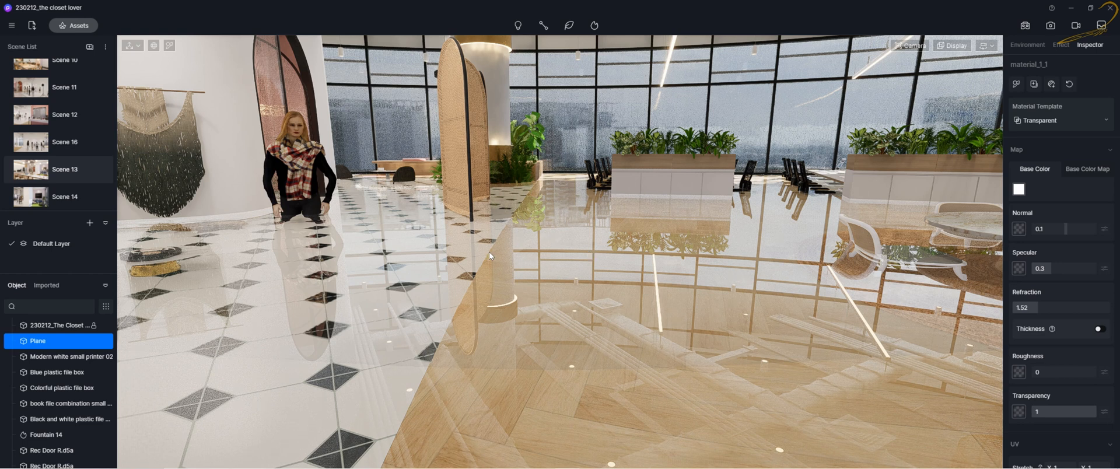
Enable Thickness for the plane's material and compare how the seated woman, table and floor look through it.
right_click_drag(524, 271, 507, 273)
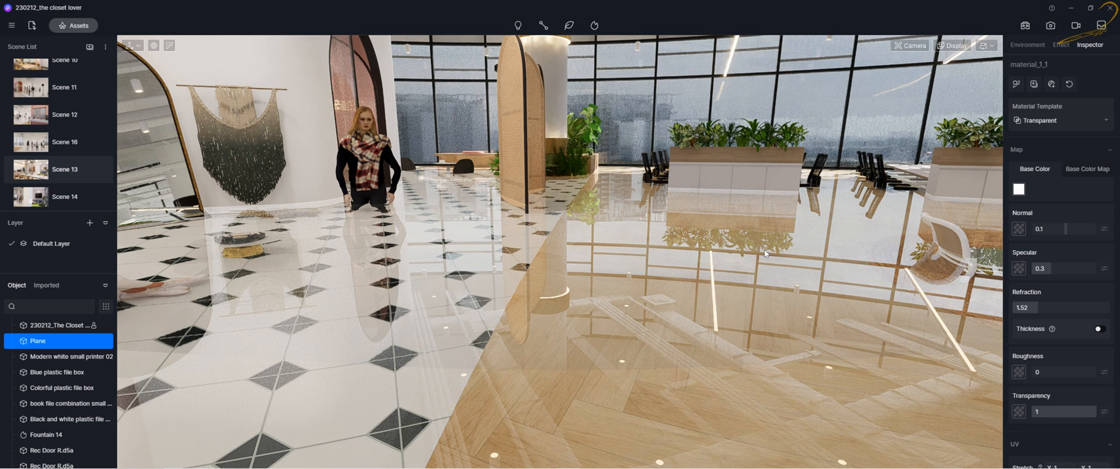
right_click_drag(628, 281, 488, 283)
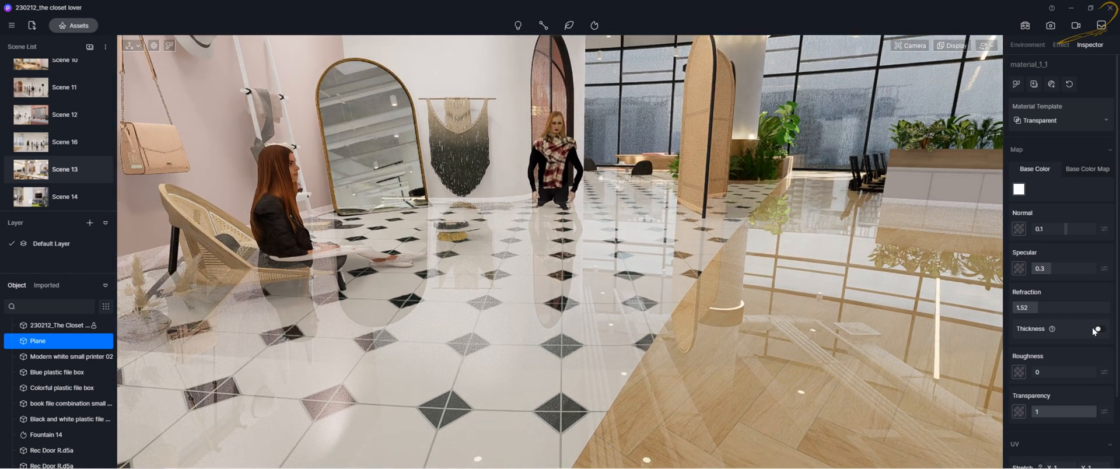
right_click_drag(716, 285, 759, 287)
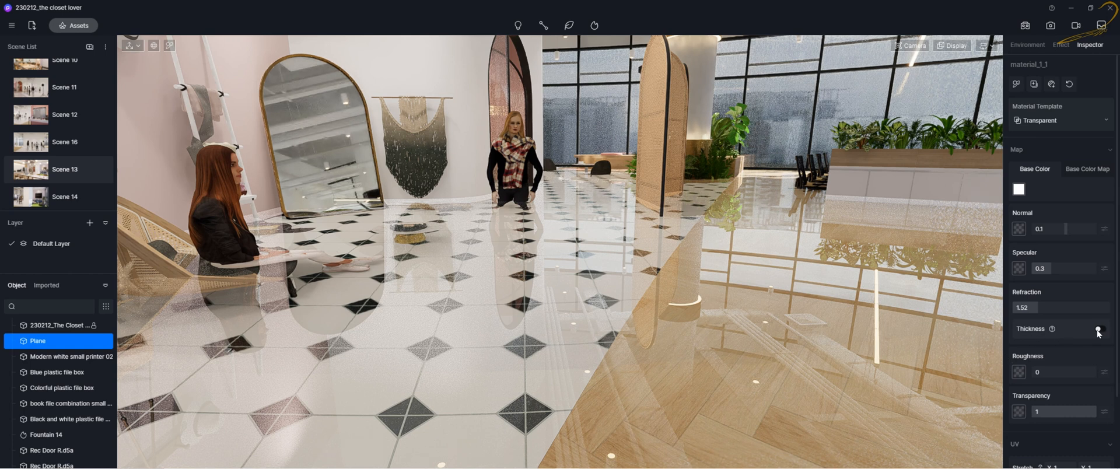
left_click(1099, 330)
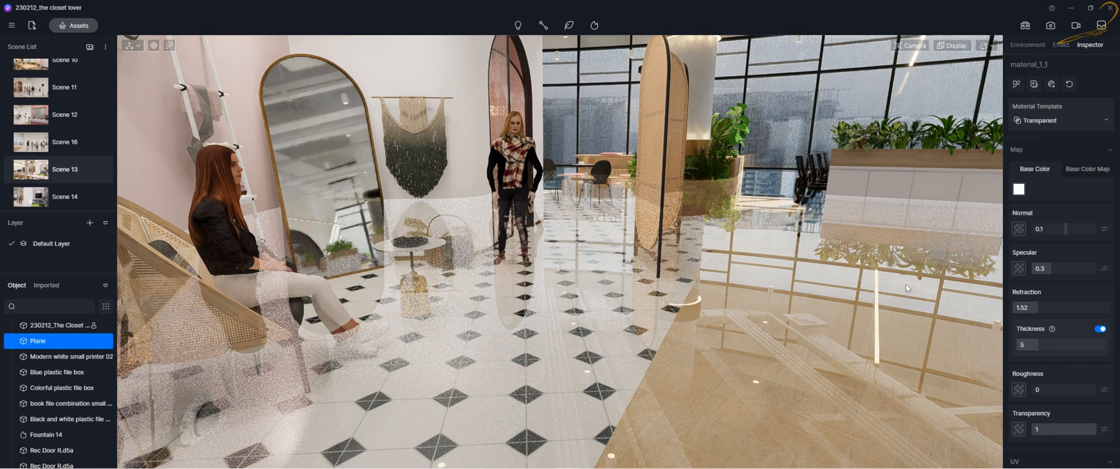
right_click_drag(694, 306, 685, 313)
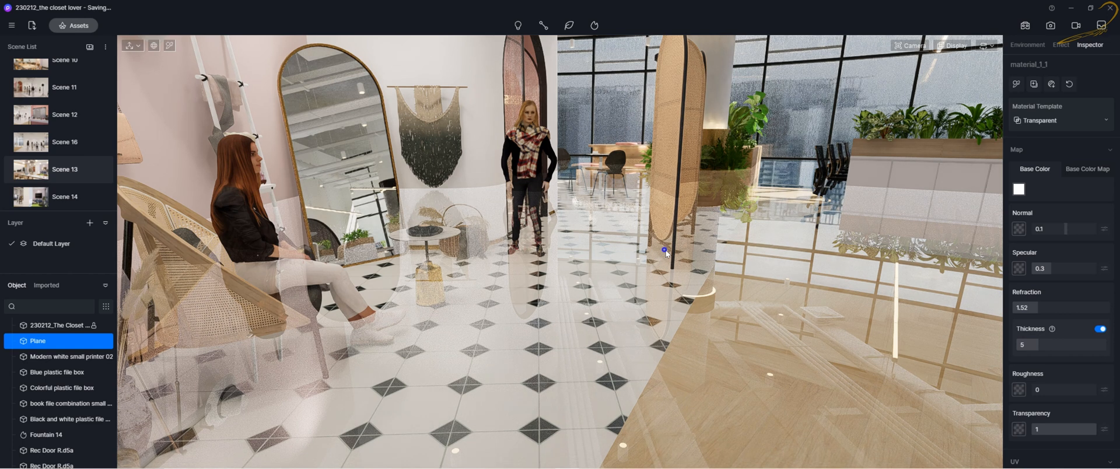
right_click_drag(666, 250, 677, 248)
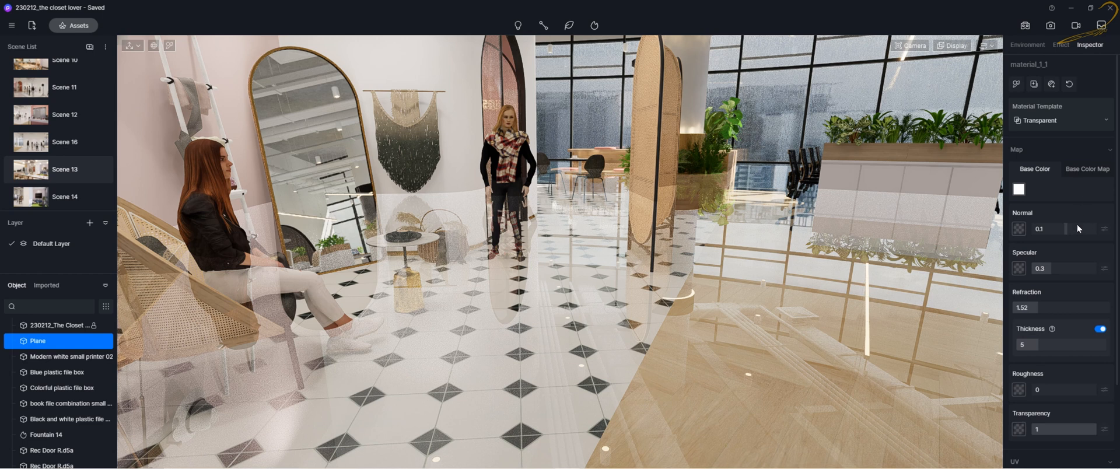
right_click_drag(667, 198, 716, 179)
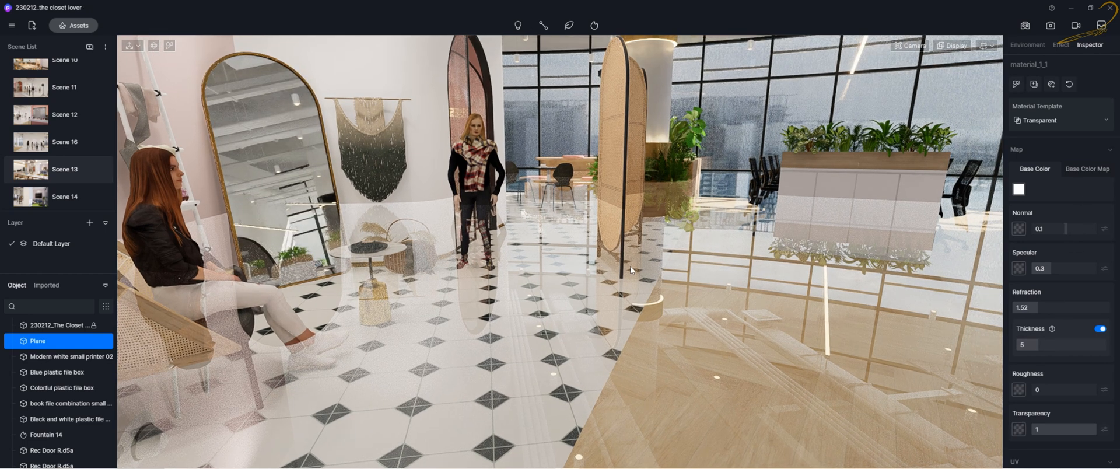
Try tinting the plane's Transparent material by switching its Base Color between light red, white and saturated red.
left_click(1023, 190)
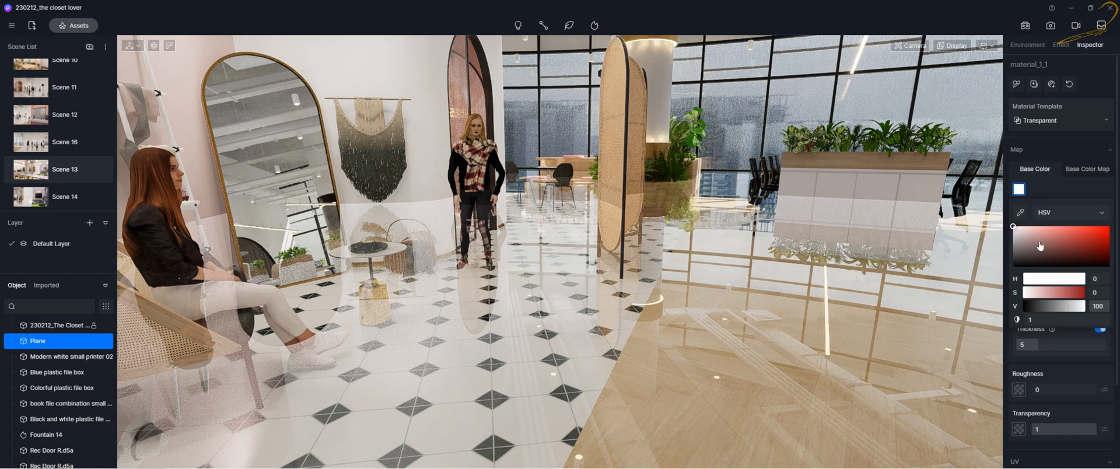
left_click(1074, 228)
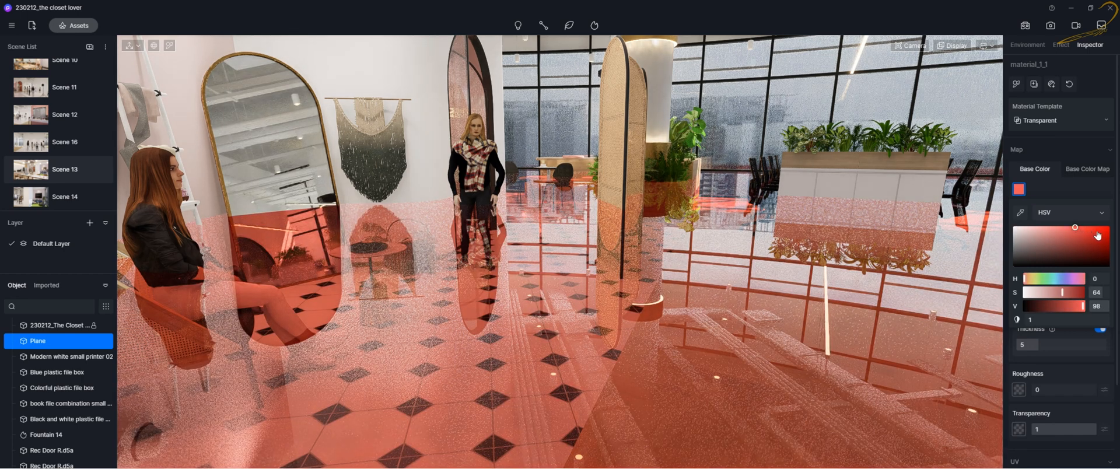
left_click_drag(1097, 235, 988, 220)
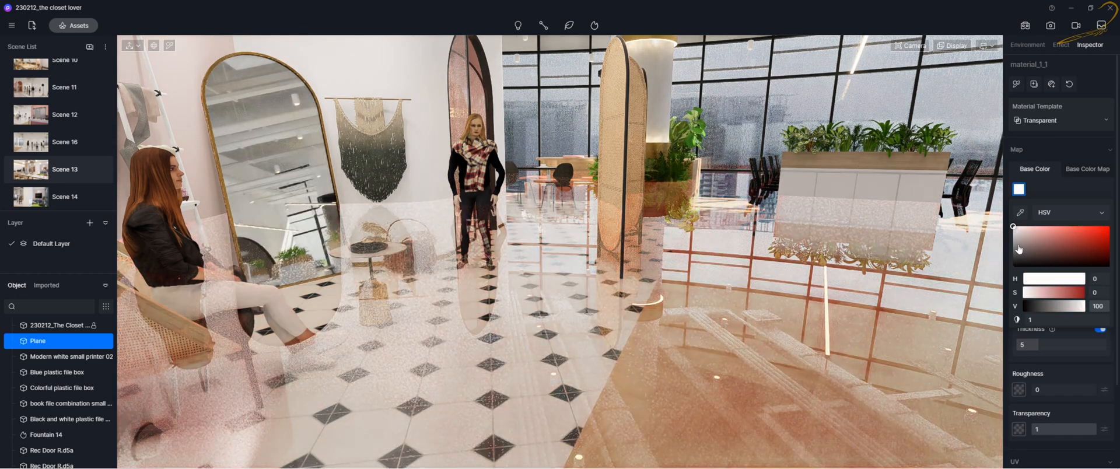
left_click(1110, 229)
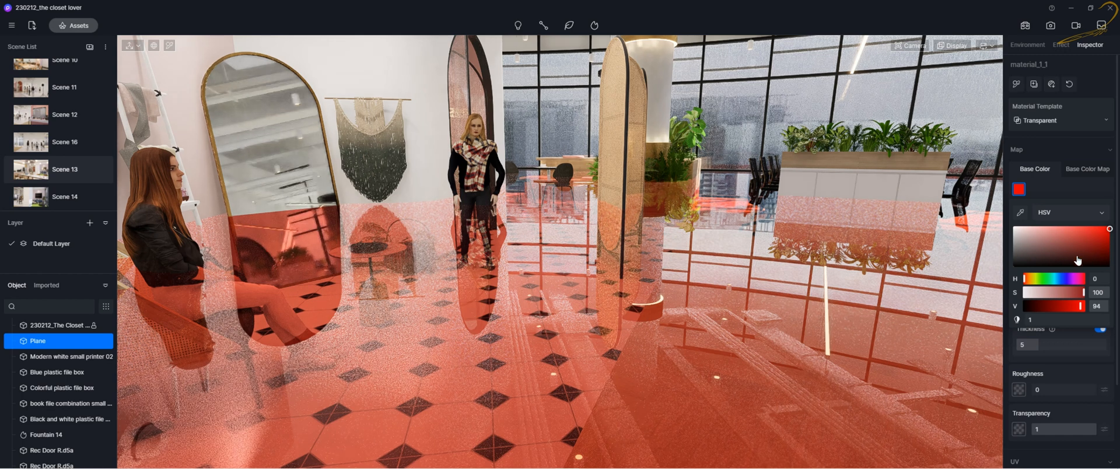
Shift the plane's Base Color to an amber tone with hue 44, saturation 93 and value 90.
left_click(1031, 279)
left_click(1068, 237)
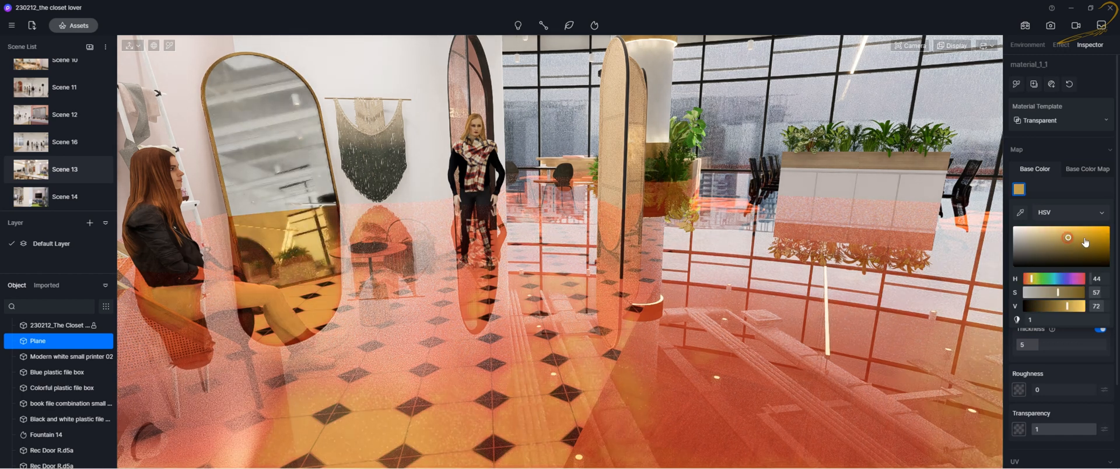
left_click(1103, 230)
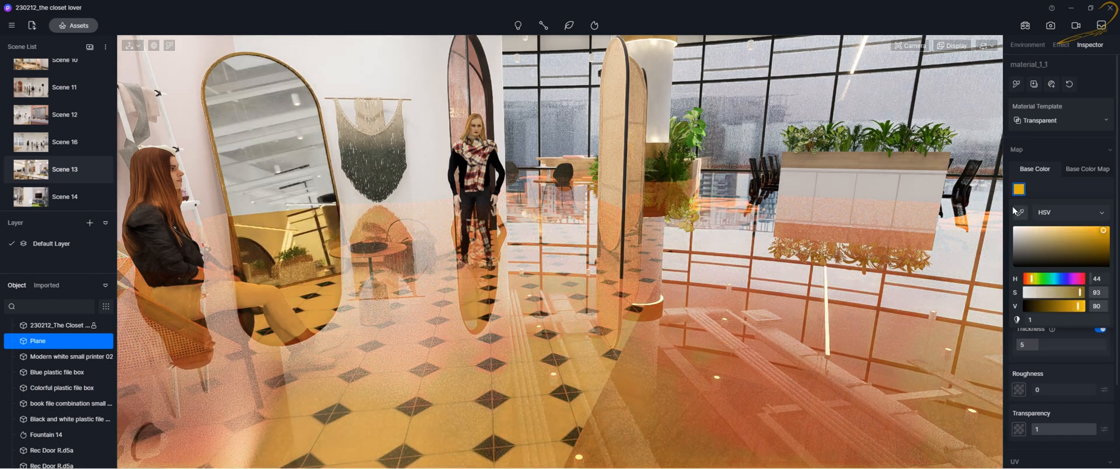
Look at the Base Color Map option and reset the plane's Base Color to pure white.
left_click(1085, 171)
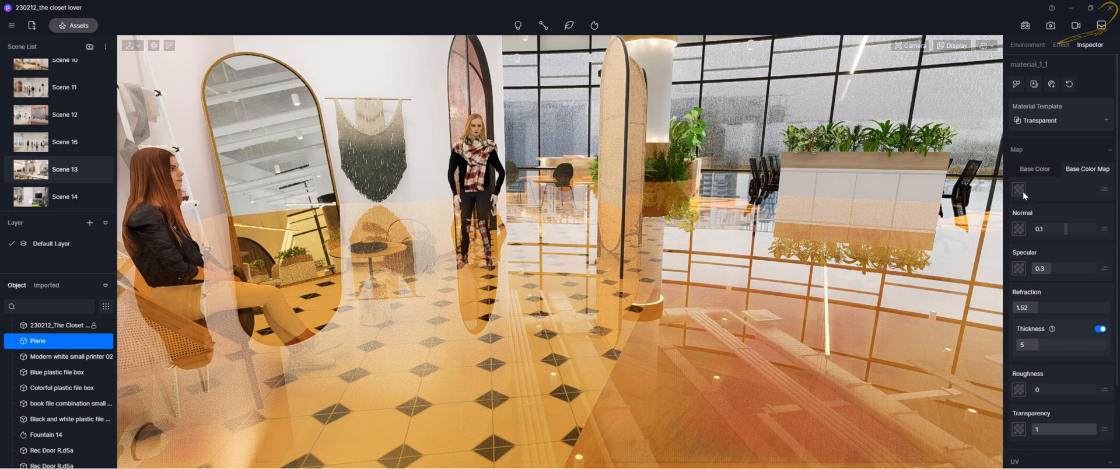
left_click(1041, 172)
left_click(1020, 192)
left_click_drag(1026, 239, 1020, 214)
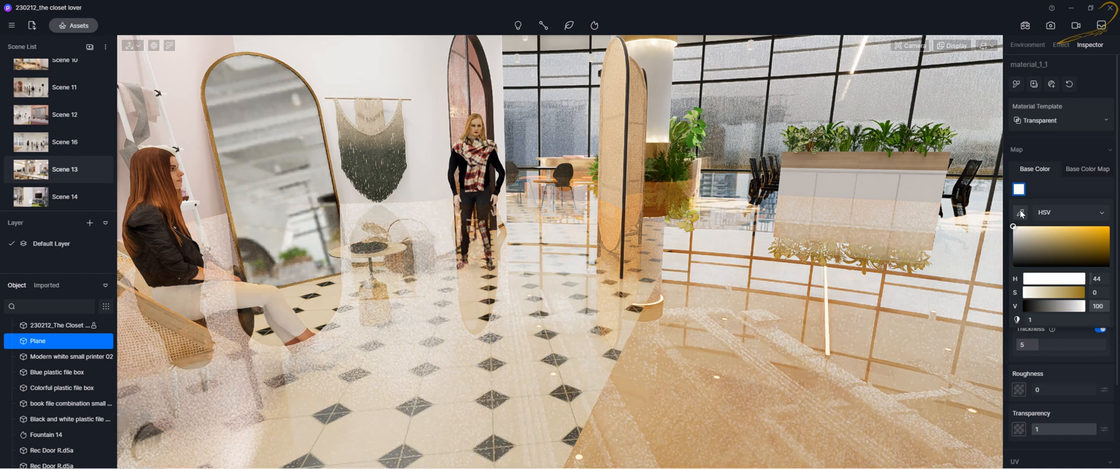
left_click(1019, 192)
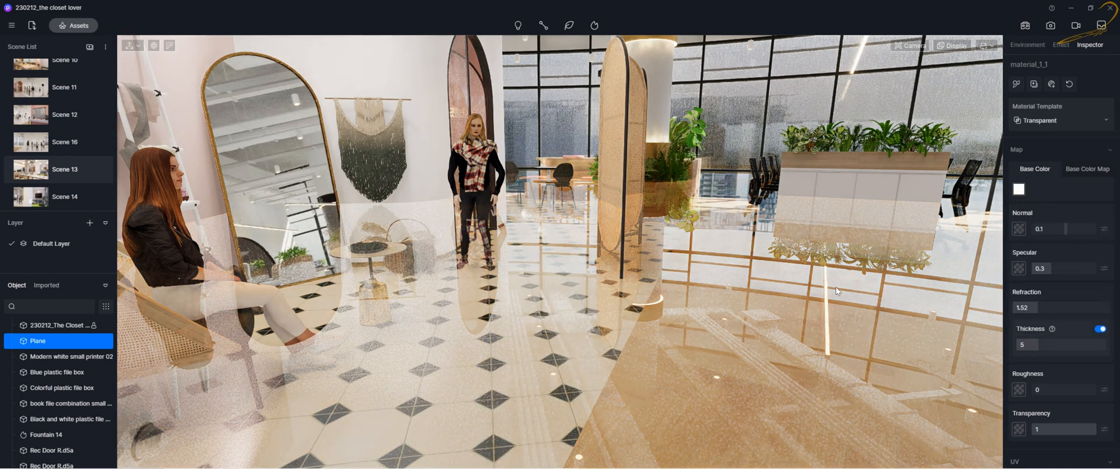
Try the plane's Specular at 1 and at 0, and settle on 0.42.
scroll(598, 258, "up", 2)
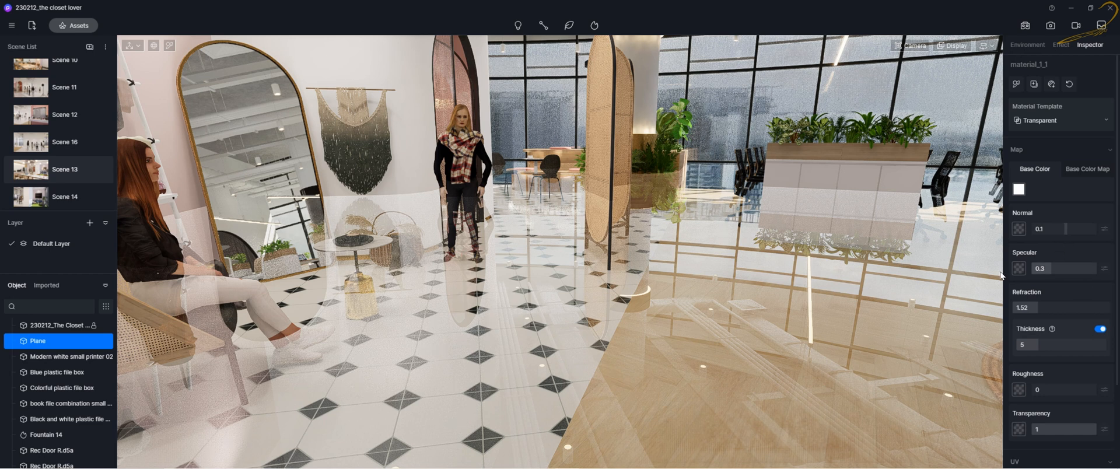
scroll(834, 278, "up", 3)
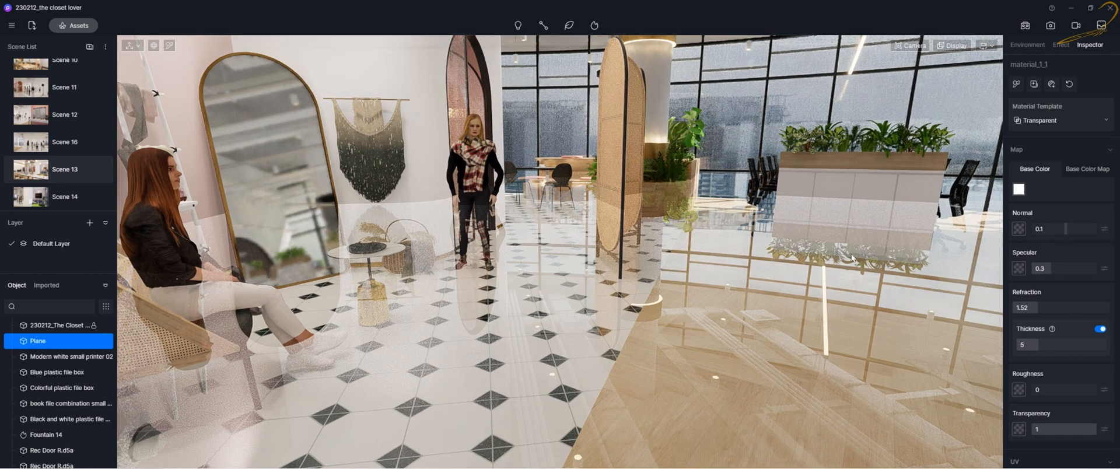
left_click_drag(1047, 268, 1086, 272)
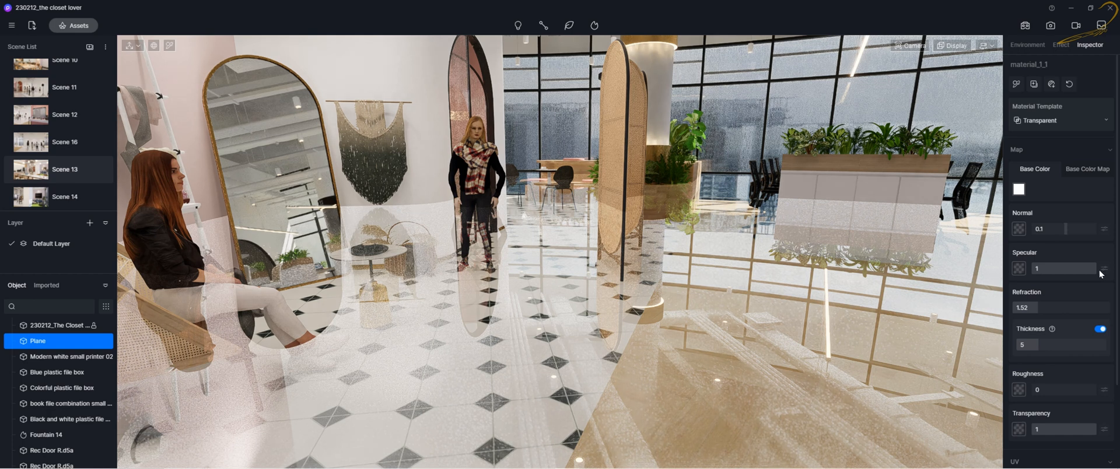
left_click_drag(1088, 269, 1042, 271)
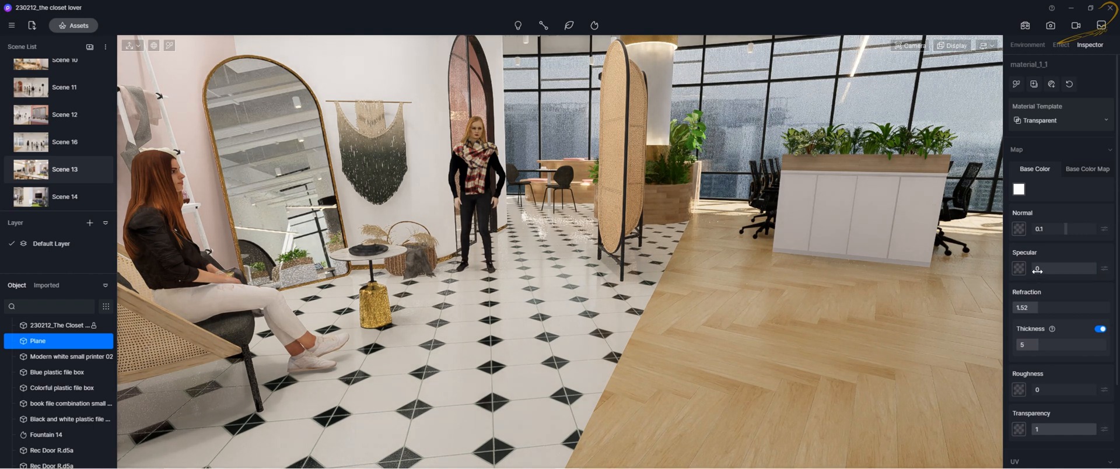
left_click_drag(1037, 270, 1058, 268)
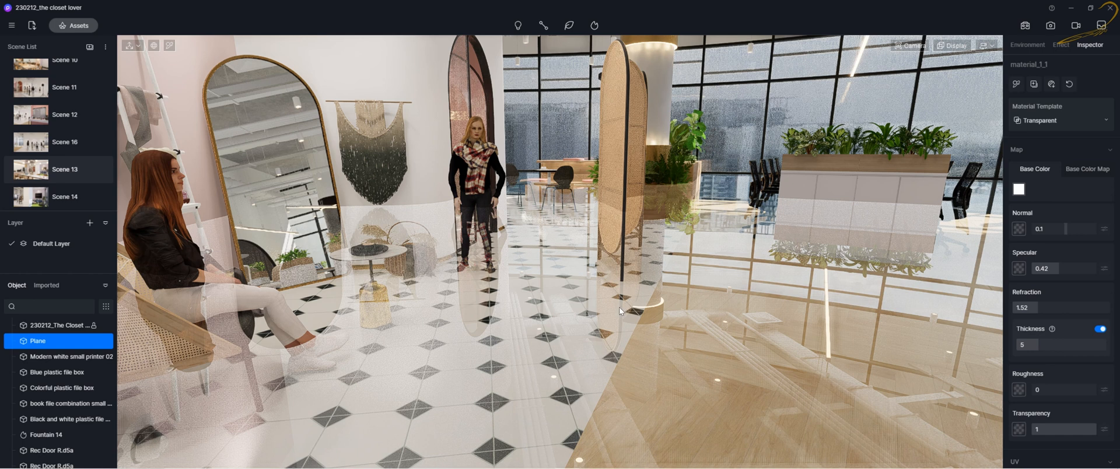
Set the Refraction of the plane's Transparent material to 1 and check the look of the floor through it.
left_click(1050, 308)
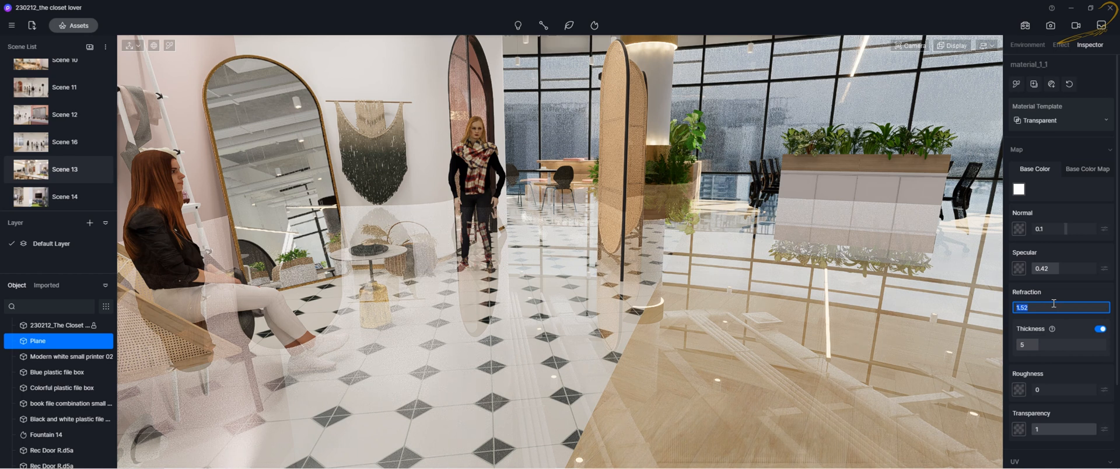
key("Return")
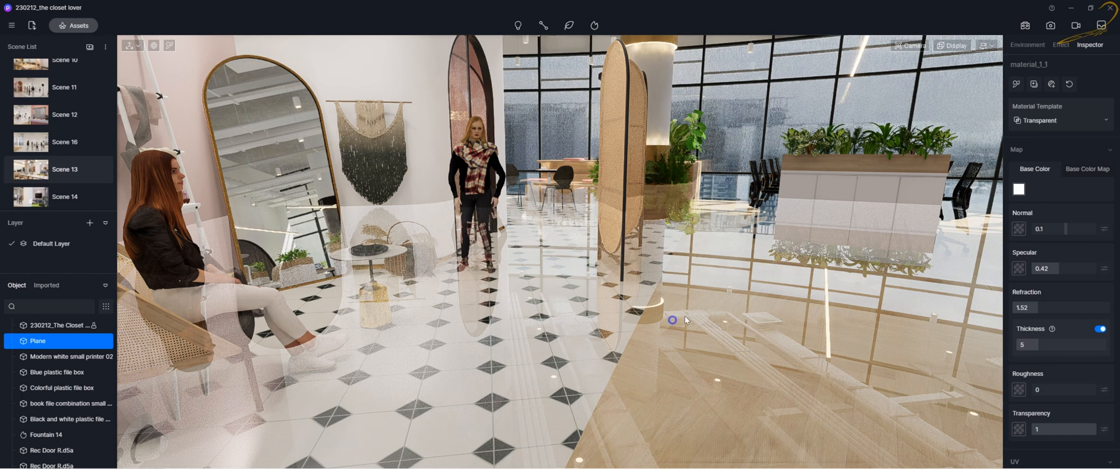
right_click_drag(685, 317, 688, 316)
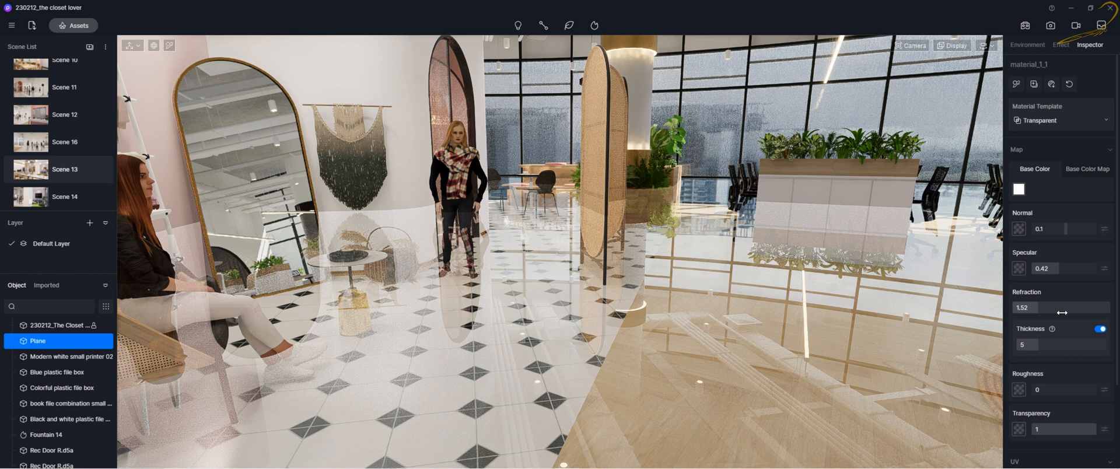
left_click(1065, 308)
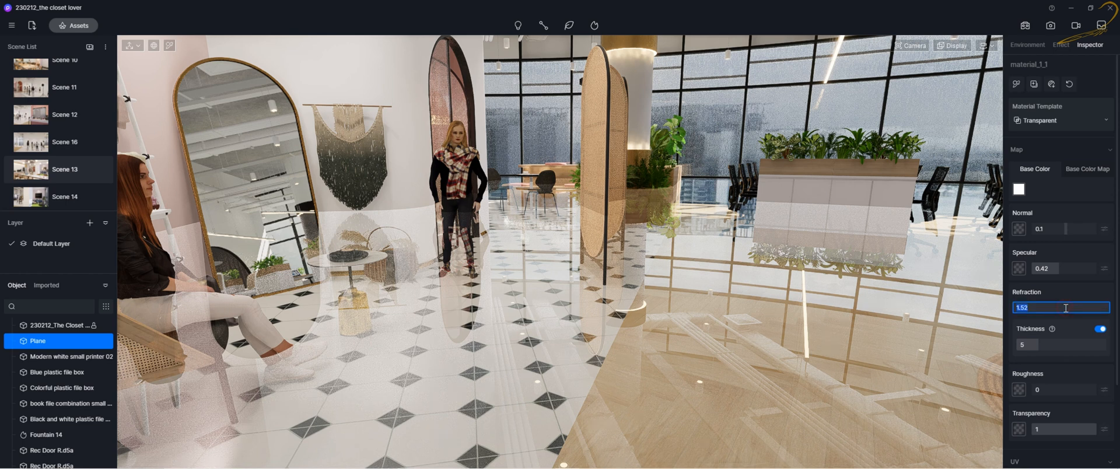
type("1")
key("Return")
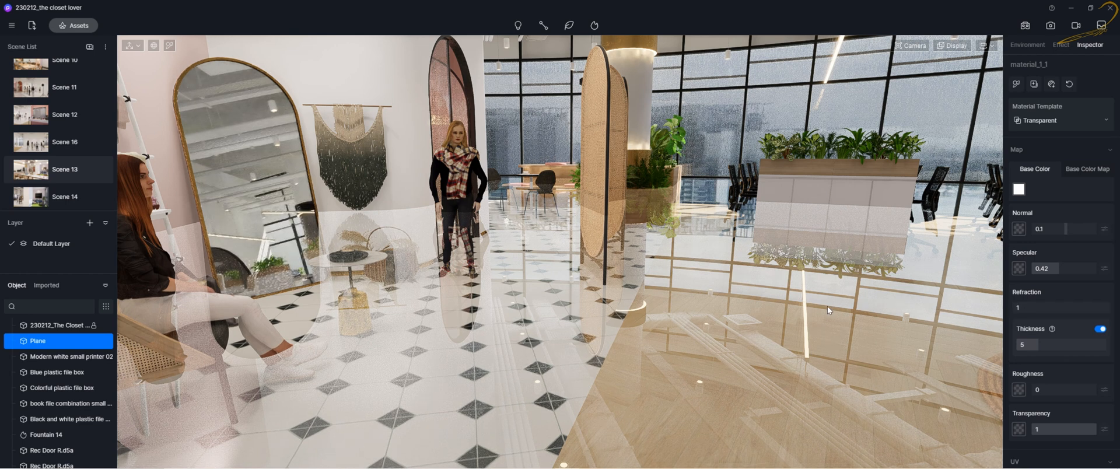
right_click_drag(780, 306, 762, 309)
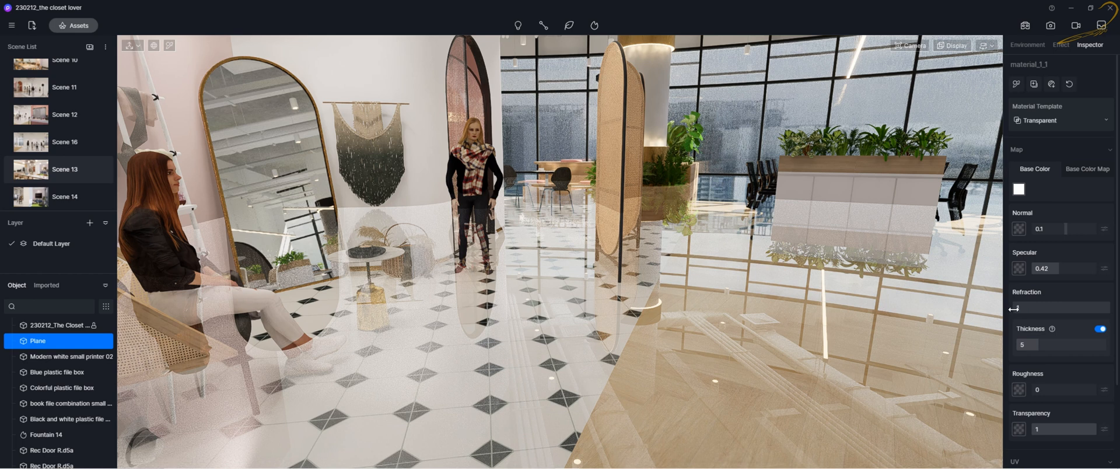
left_click_drag(1014, 309, 1022, 309)
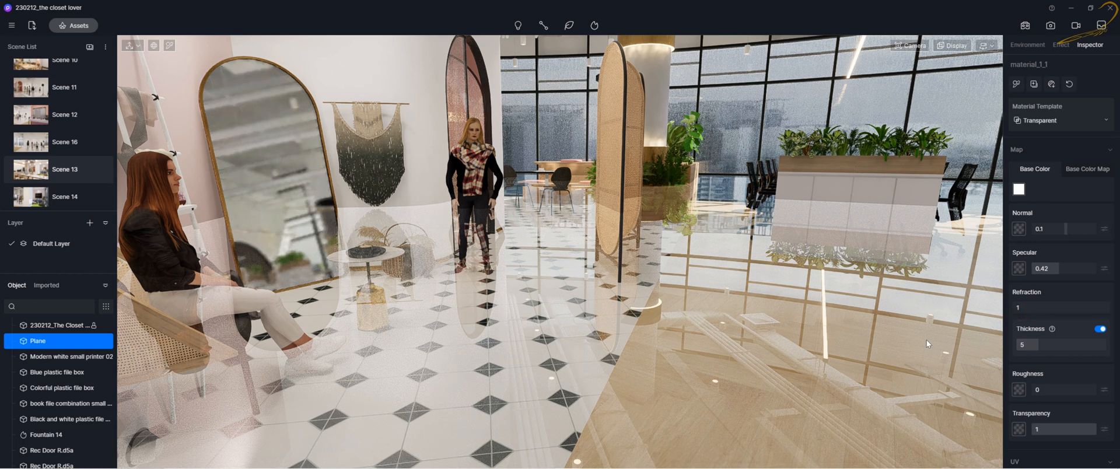
left_click_drag(1084, 322, 1002, 336)
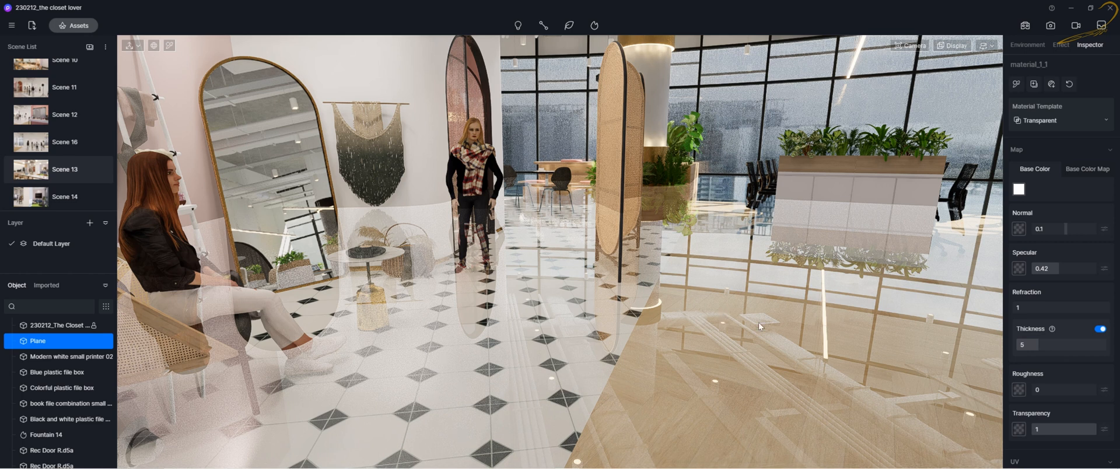
Try a Roughness of 0.39 on the plane's Transparent material and return it to 0.
scroll(1026, 362, "down", 1)
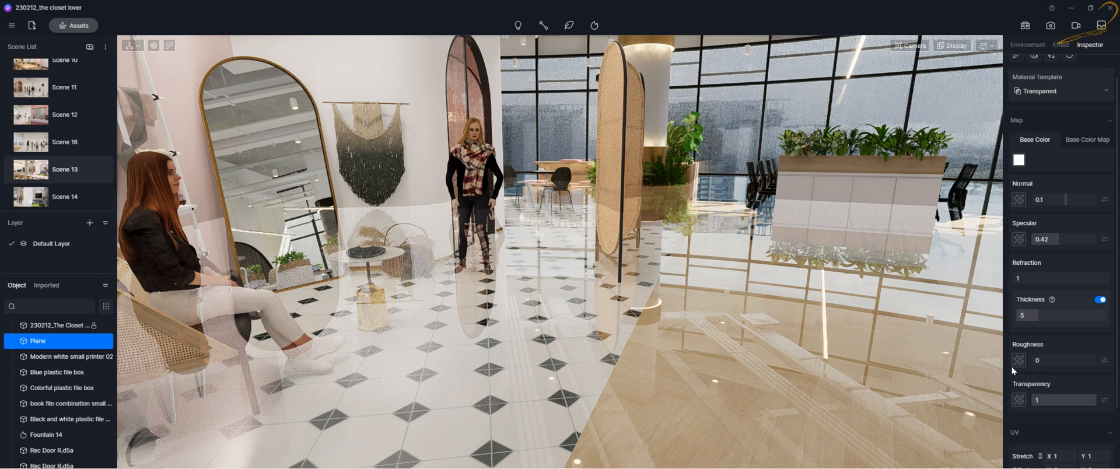
mouse_move(1041, 360)
left_mouse_down()
mouse_move(1087, 359)
mouse_move(1056, 359)
left_mouse_up()
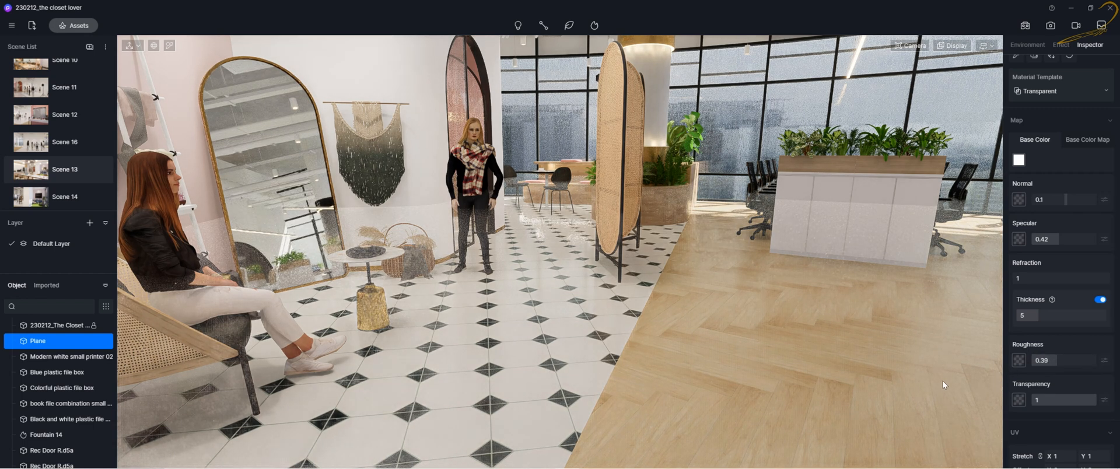
left_click_drag(1053, 363, 1029, 367)
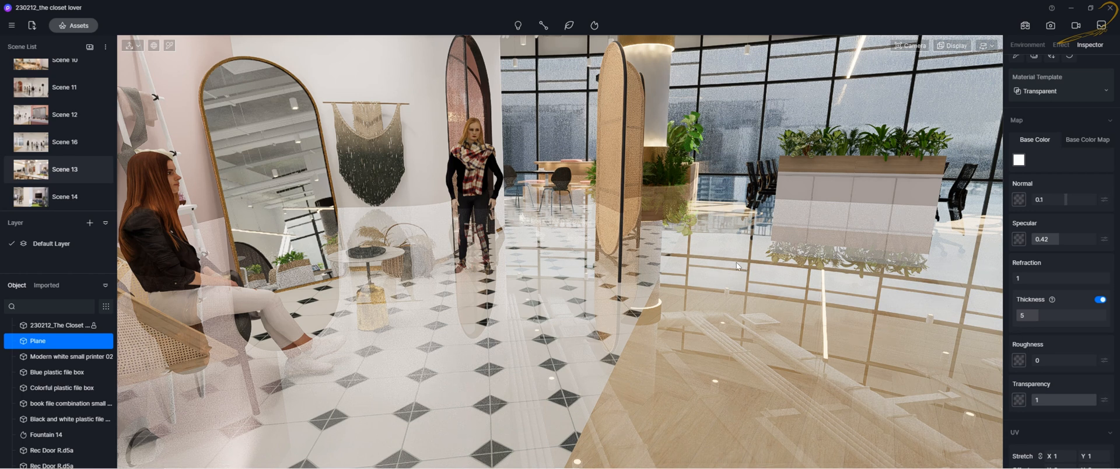
Select the rain-covered window glass material and examine its water-mark texture up close.
right_click_drag(727, 219, 690, 177)
left_click(691, 177)
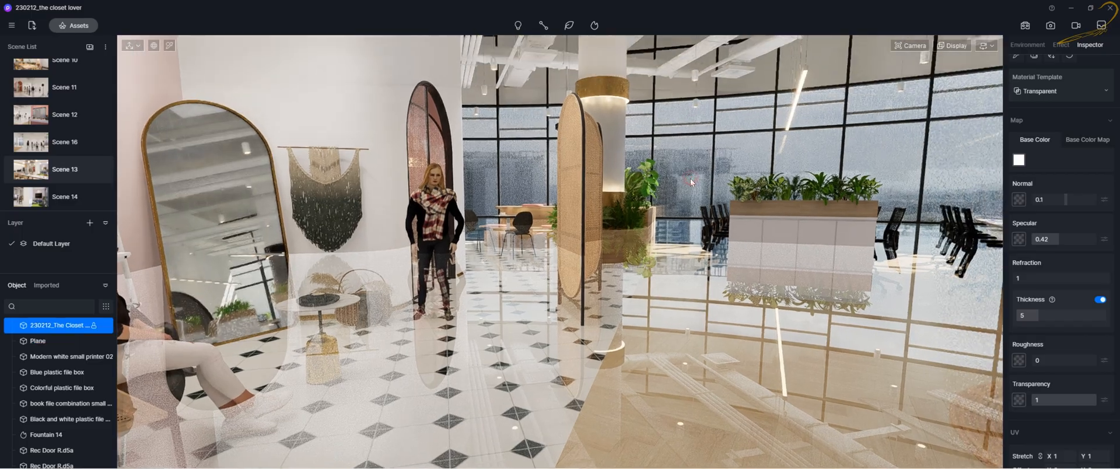
scroll(706, 216, "up", 2)
key("w")
key("d")
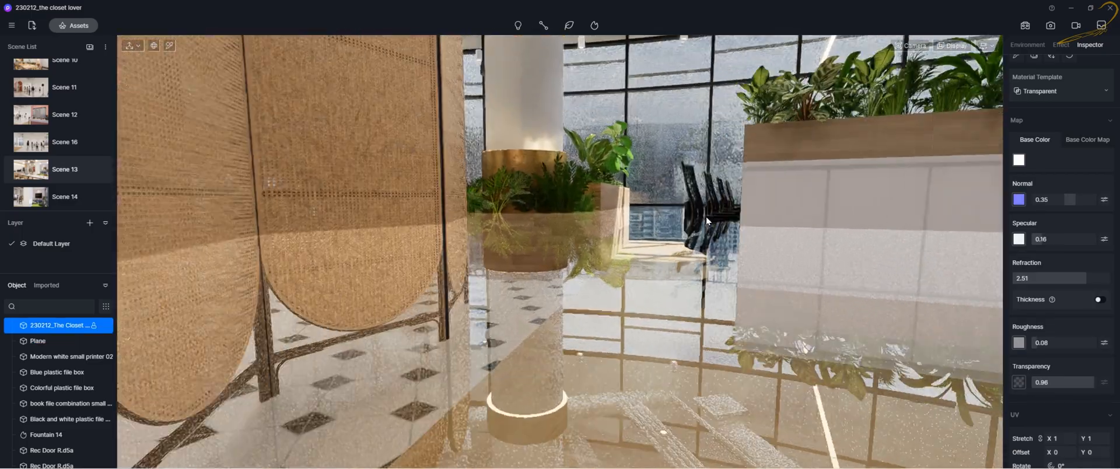
scroll(711, 232, "up", 10)
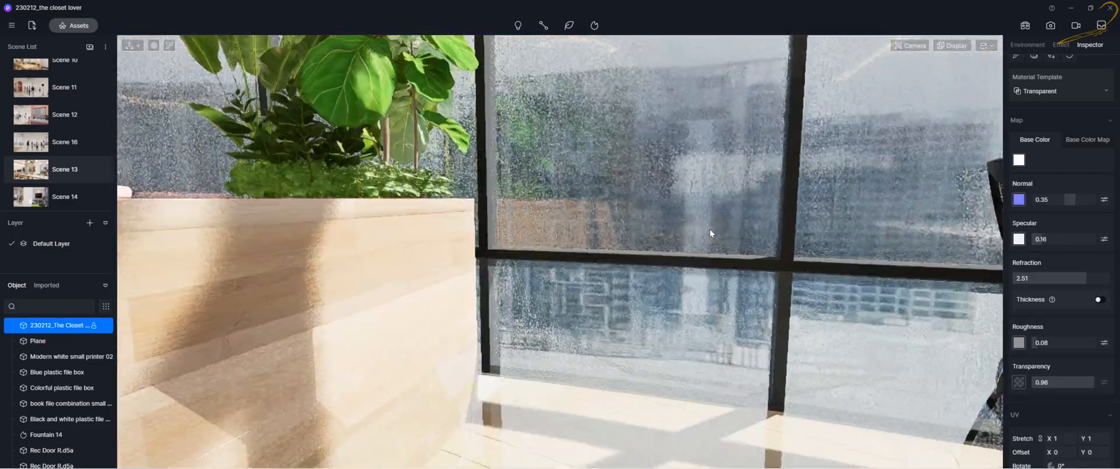
scroll(709, 229, "down", 10)
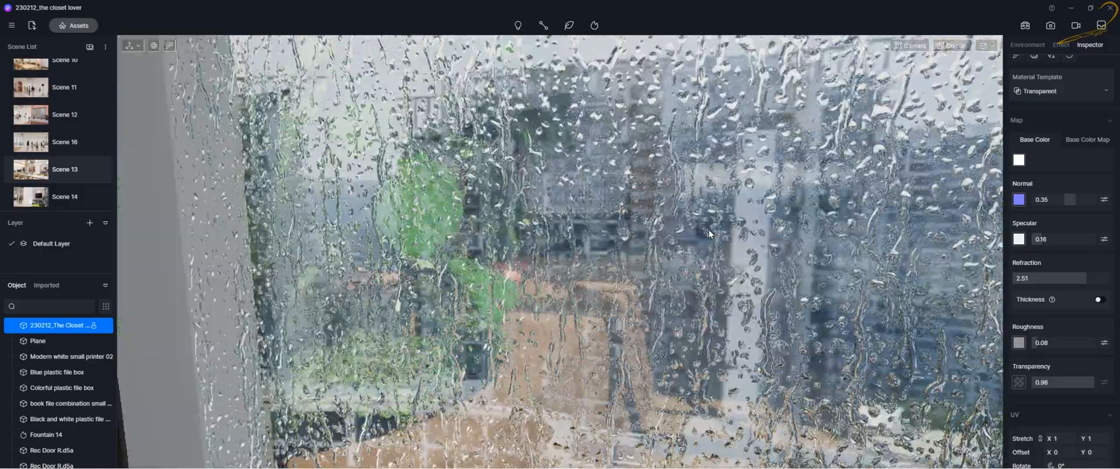
scroll(708, 232, "up", 5)
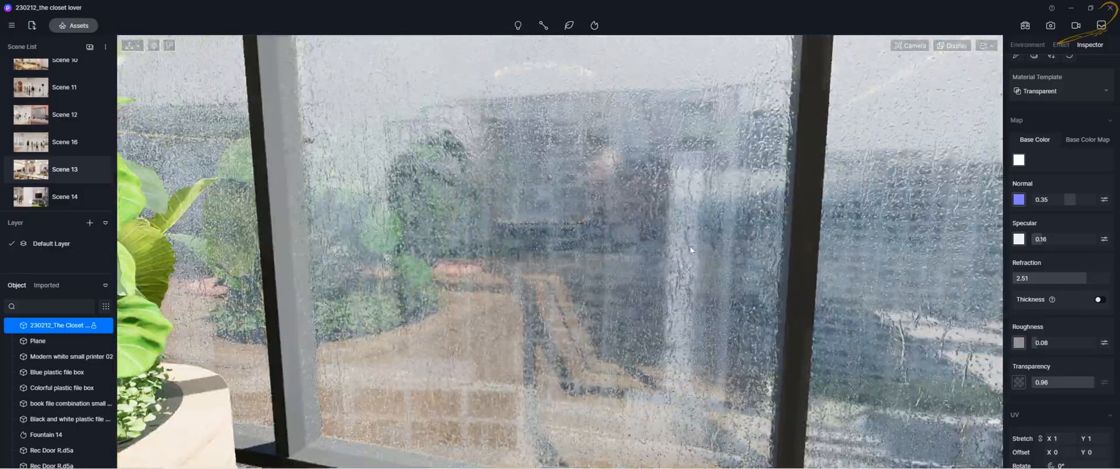
scroll(685, 247, "up", 3)
right_click_drag(632, 272, 629, 222)
scroll(1068, 134, "up", 1)
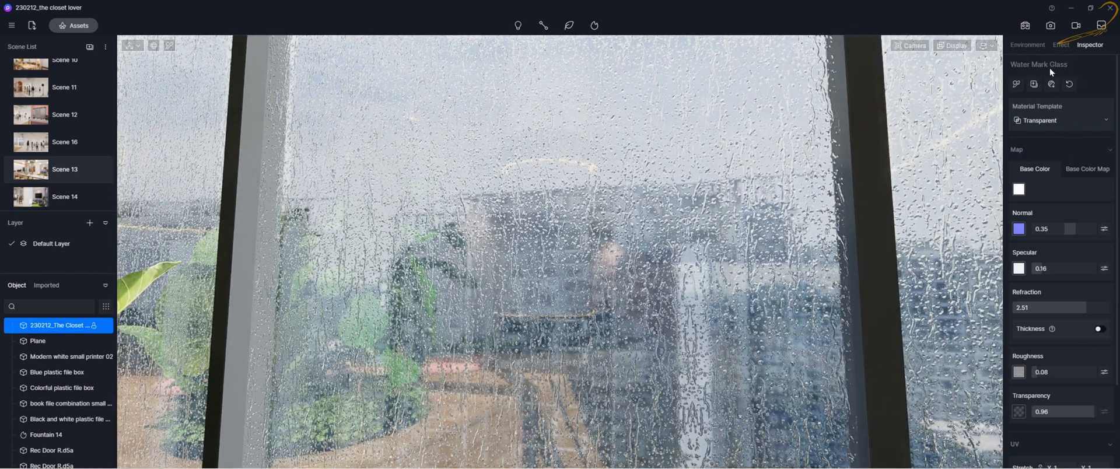
Examine the water-mark window glass from progressively farther back, across the planter and the office desks.
right_click_drag(625, 215, 607, 245)
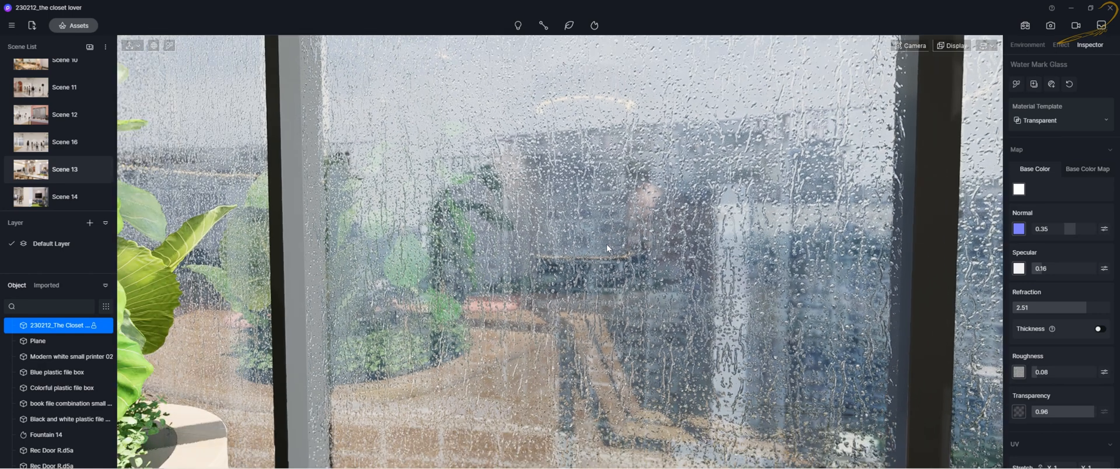
scroll(607, 245, "down", 3)
scroll(607, 245, "down", 4)
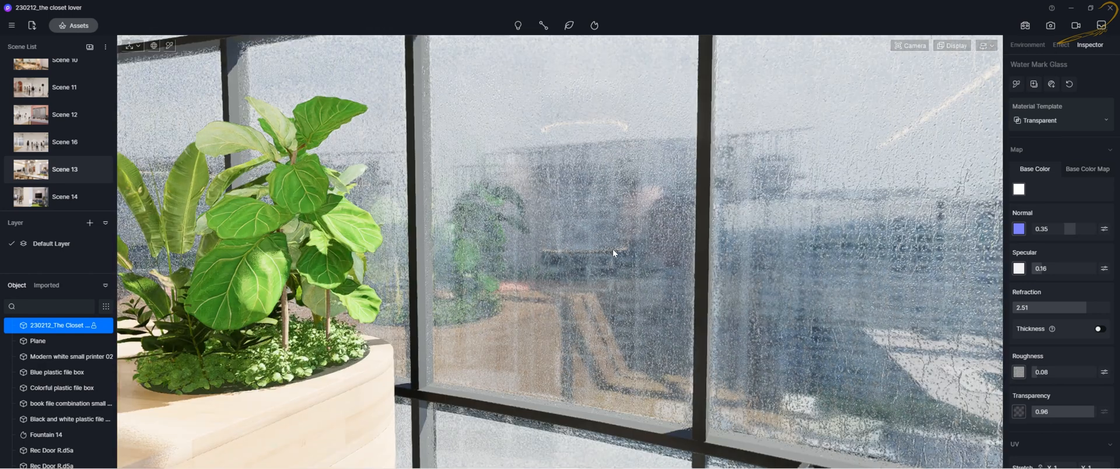
middle_click_drag(613, 250, 615, 248)
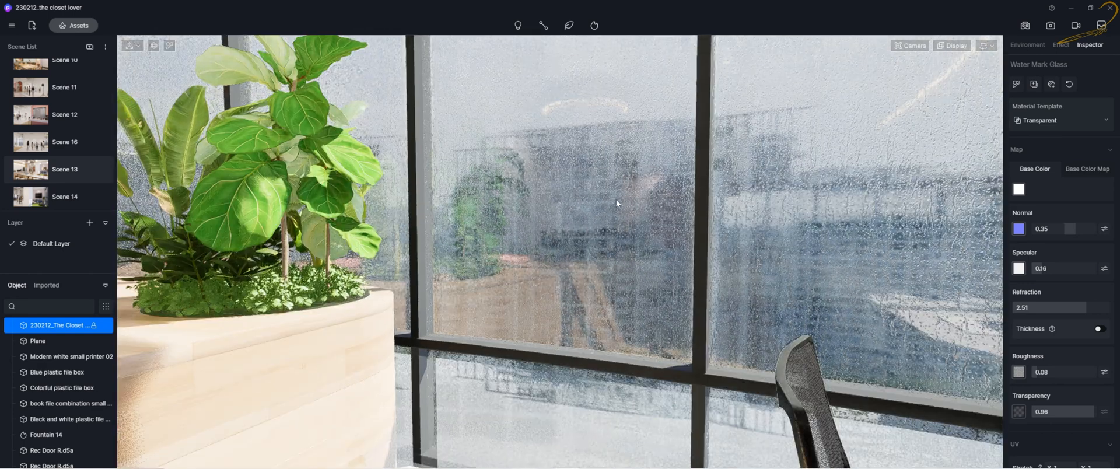
scroll(615, 211, "down", 5)
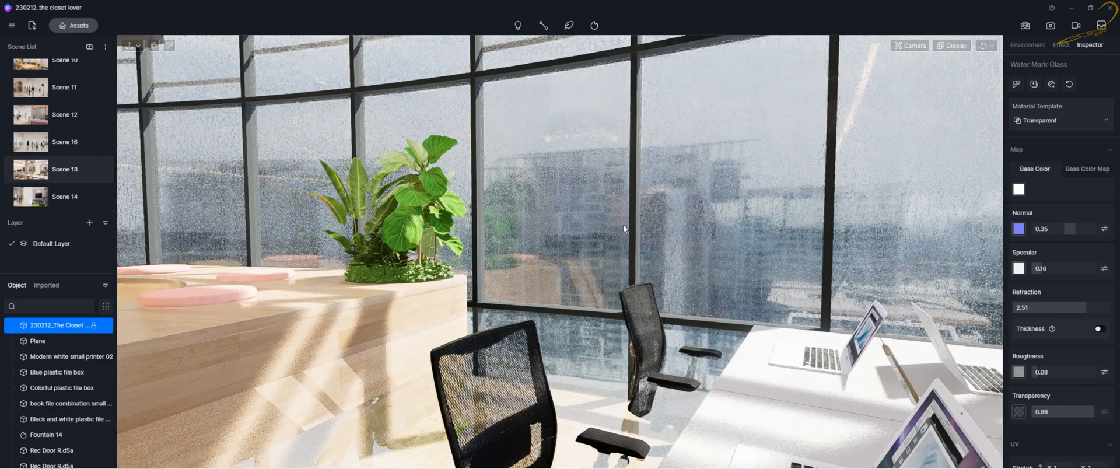
scroll(624, 226, "down", 3)
scroll(624, 225, "down", 5)
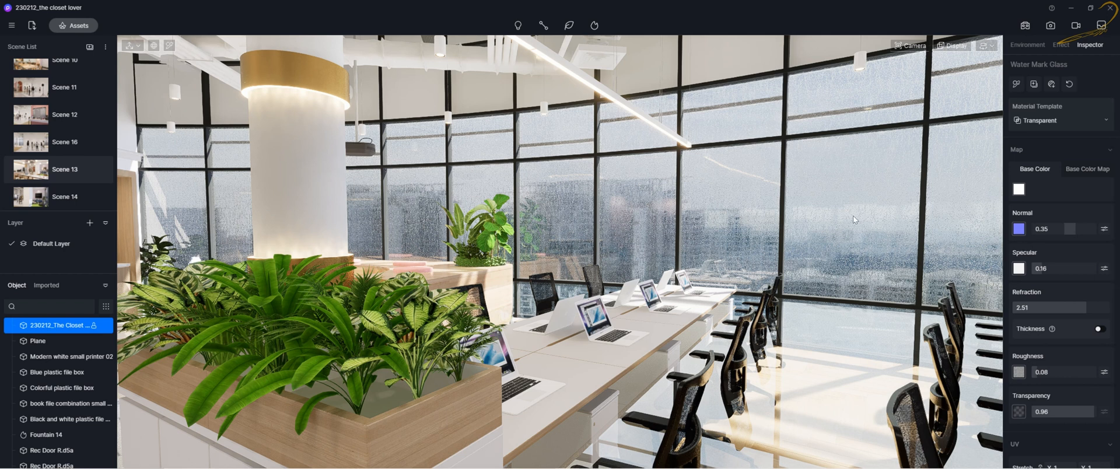
key("w")
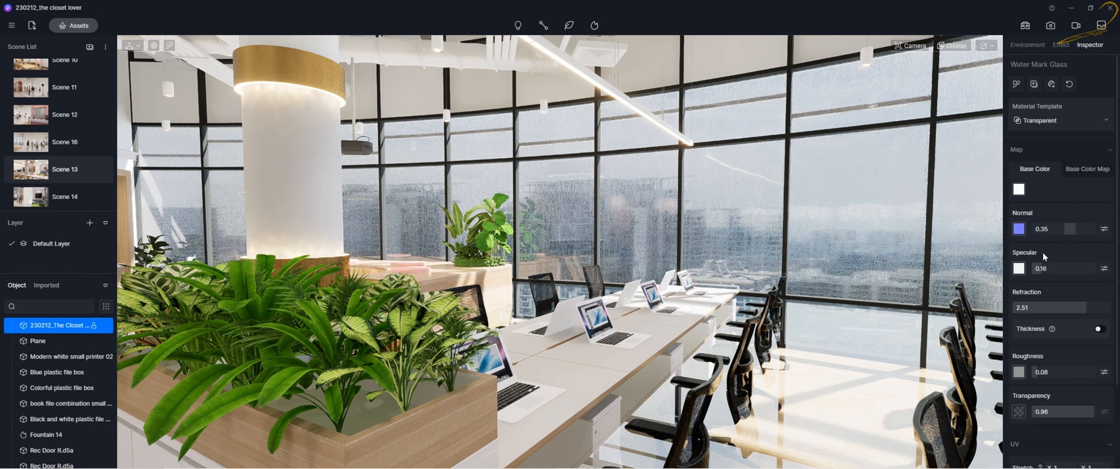
right_click_drag(922, 266, 980, 268)
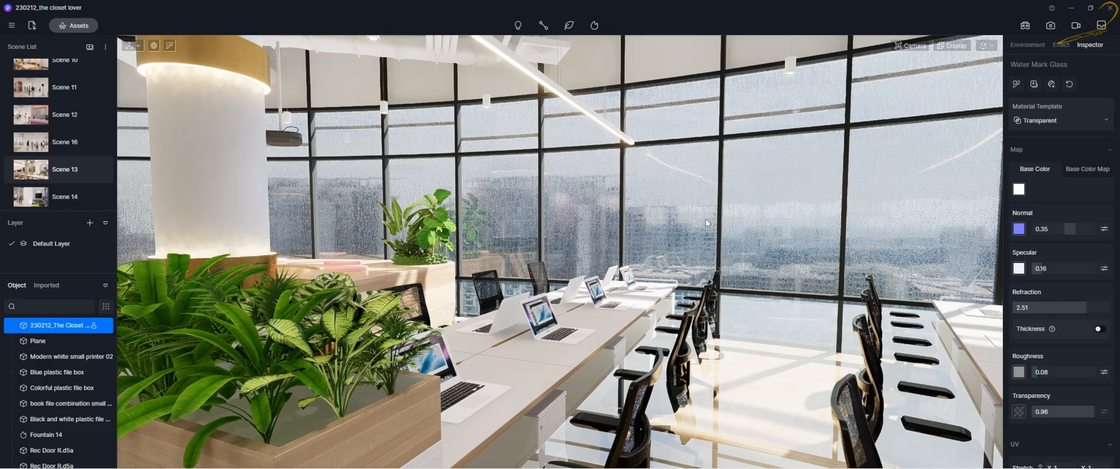
right_click_drag(749, 228, 718, 237)
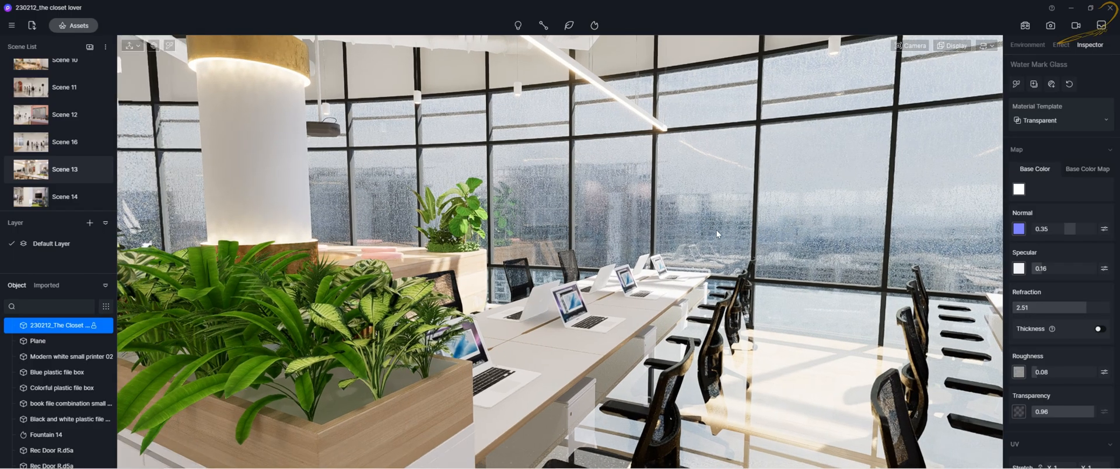
Inspect the water-mark glass from behind the windows and return to the lounge area with the mirrors.
scroll(729, 240, "down", 12)
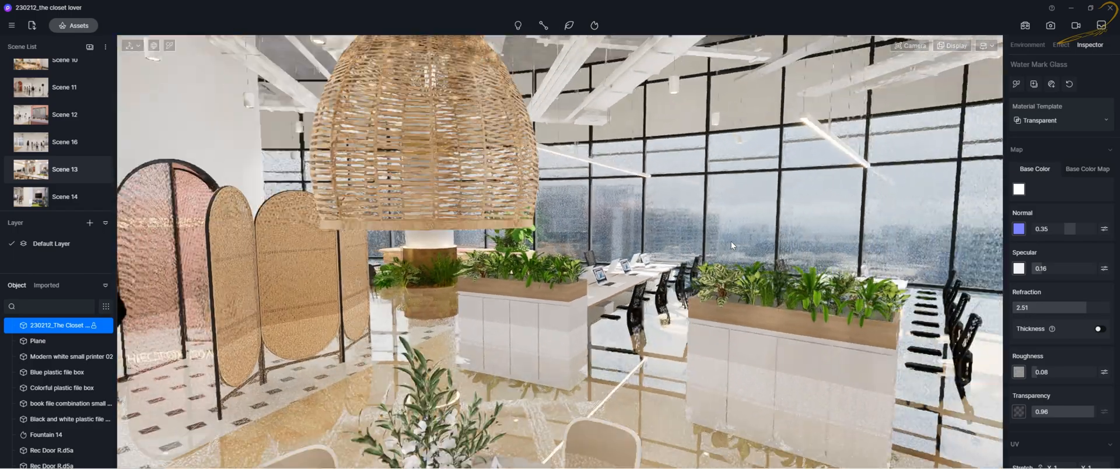
scroll(732, 241, "down", 8)
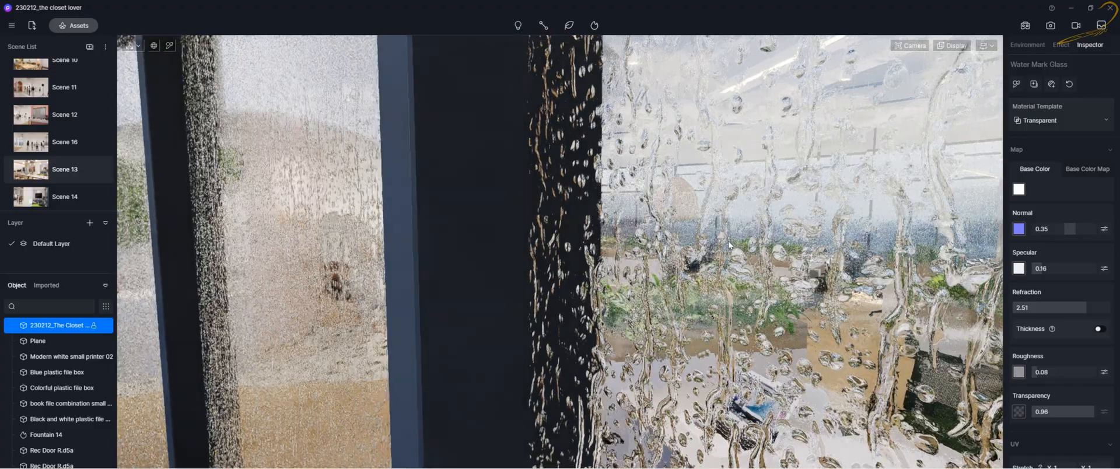
scroll(726, 241, "up", 2)
scroll(725, 245, "down", 6)
scroll(712, 246, "up", 8)
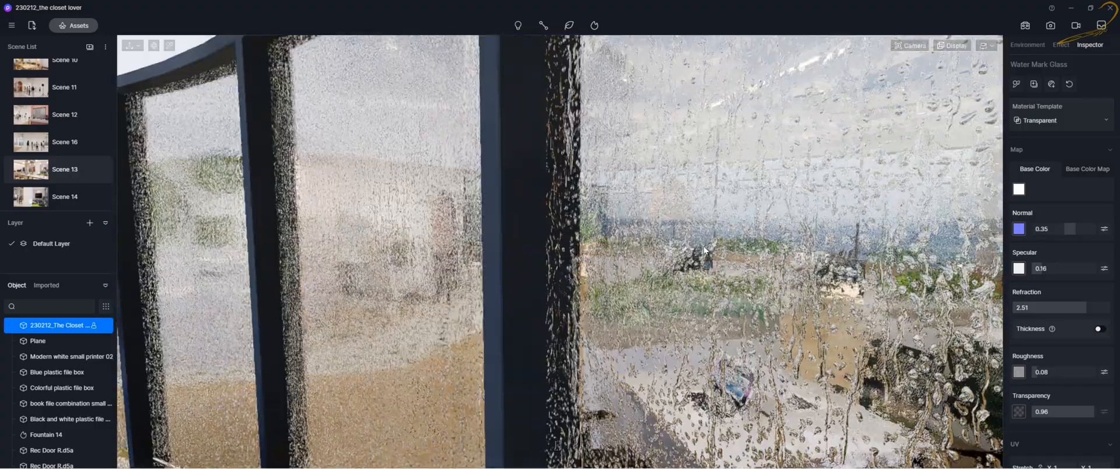
scroll(699, 247, "down", 8)
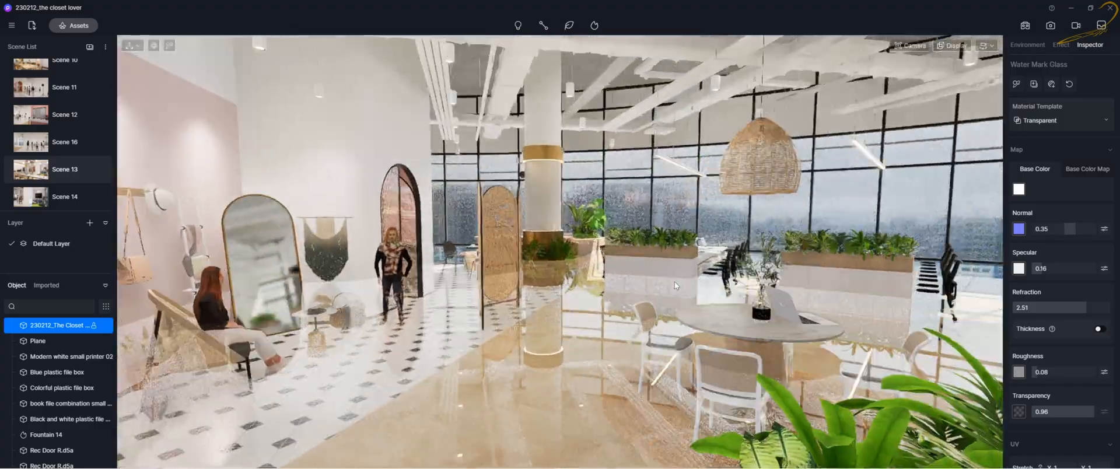
scroll(671, 280, "up", 5)
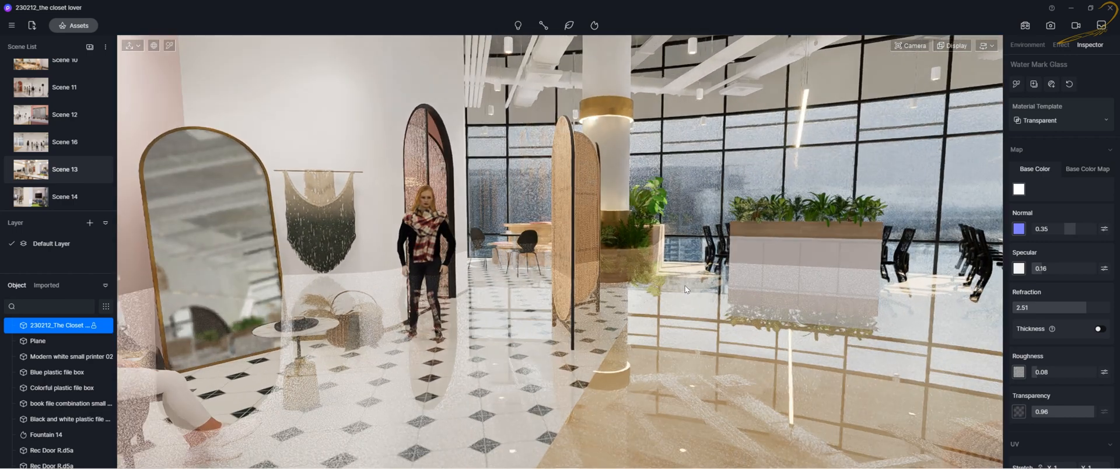
Select the large horizontal plane above the floor and sample its material for editing.
left_click(680, 315)
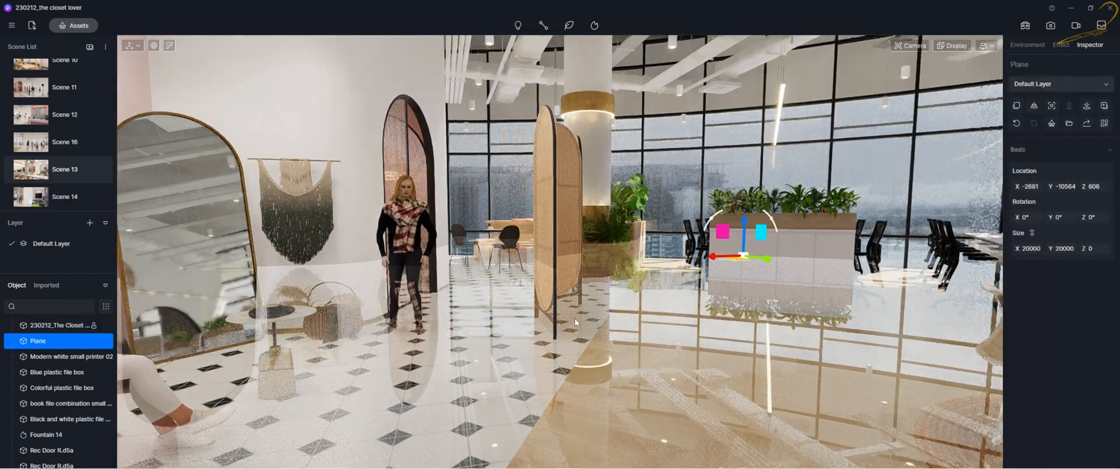
right_click_drag(575, 319, 588, 316)
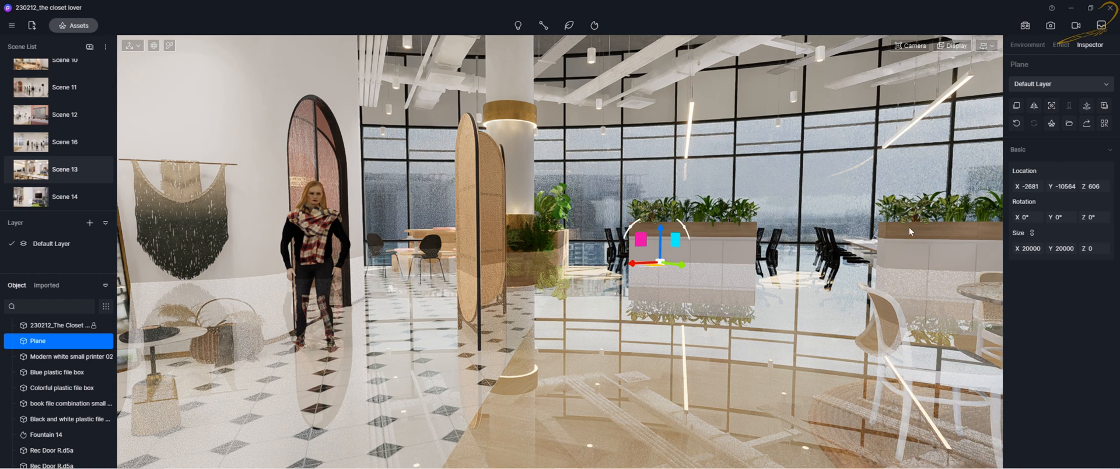
left_click(1044, 87)
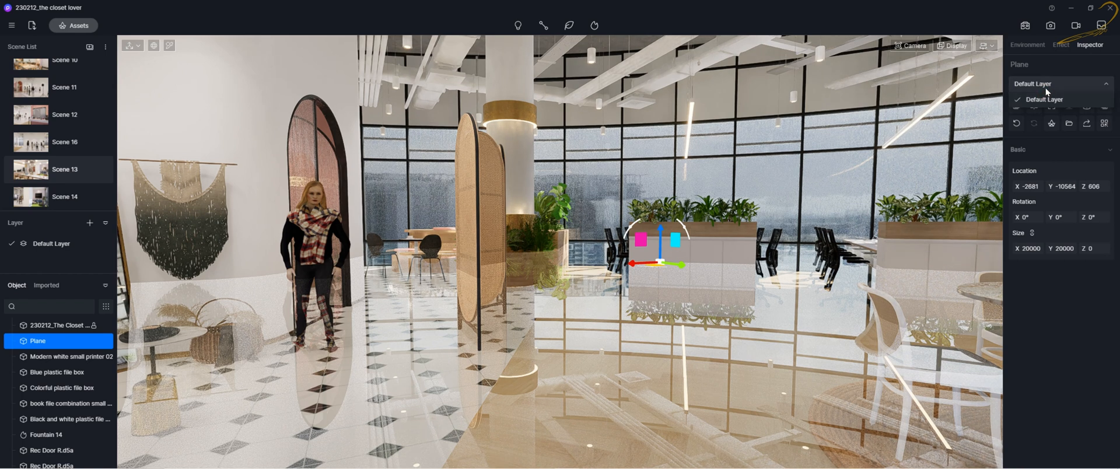
left_click(169, 45)
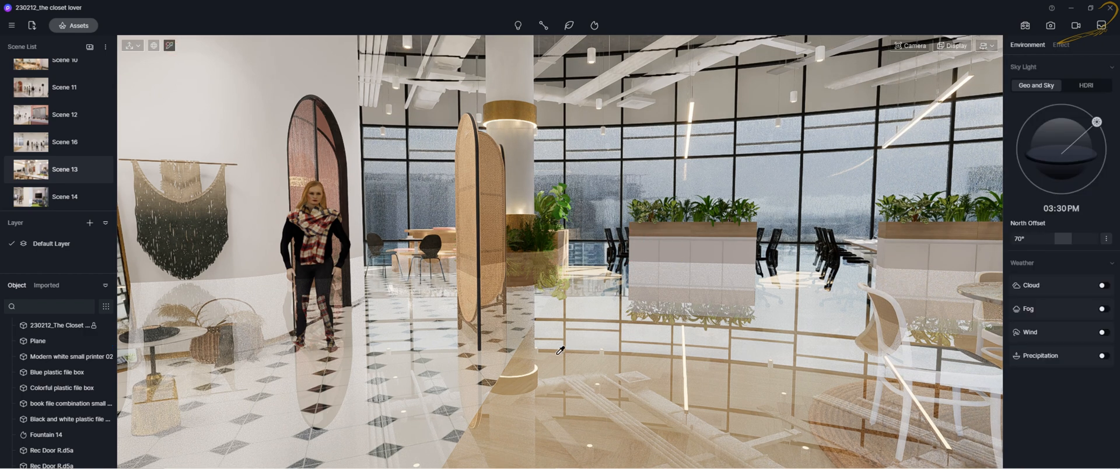
left_click(651, 267)
key("Escape")
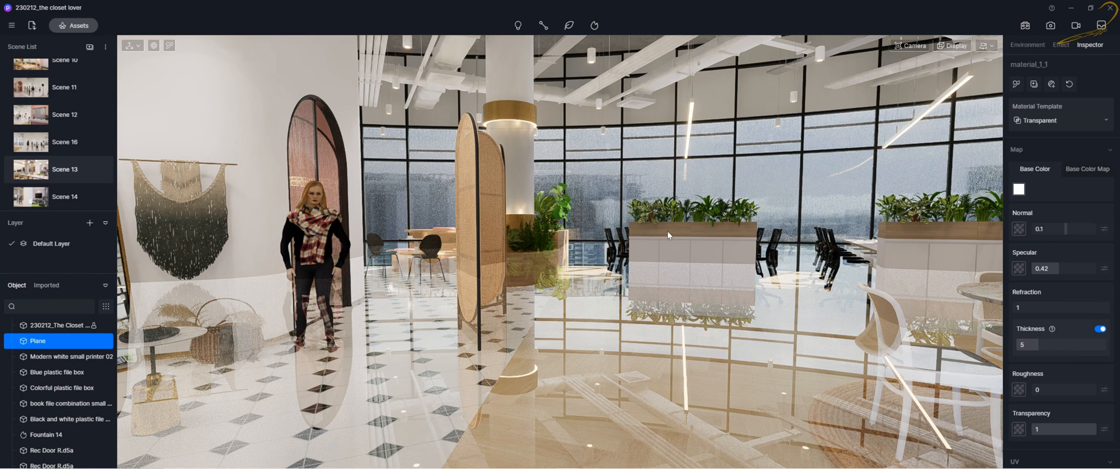
Switch the plane's material template to Custom.
left_click(1053, 122)
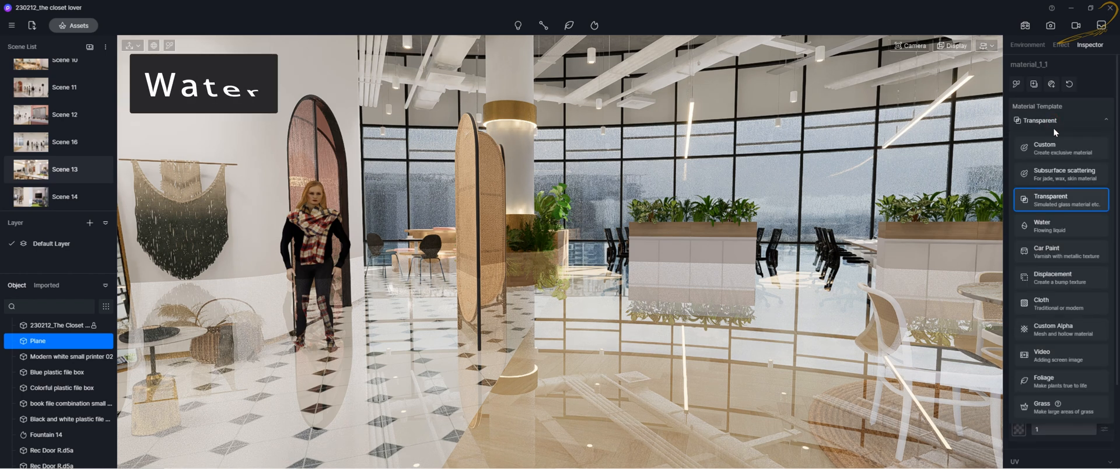
left_click(1045, 148)
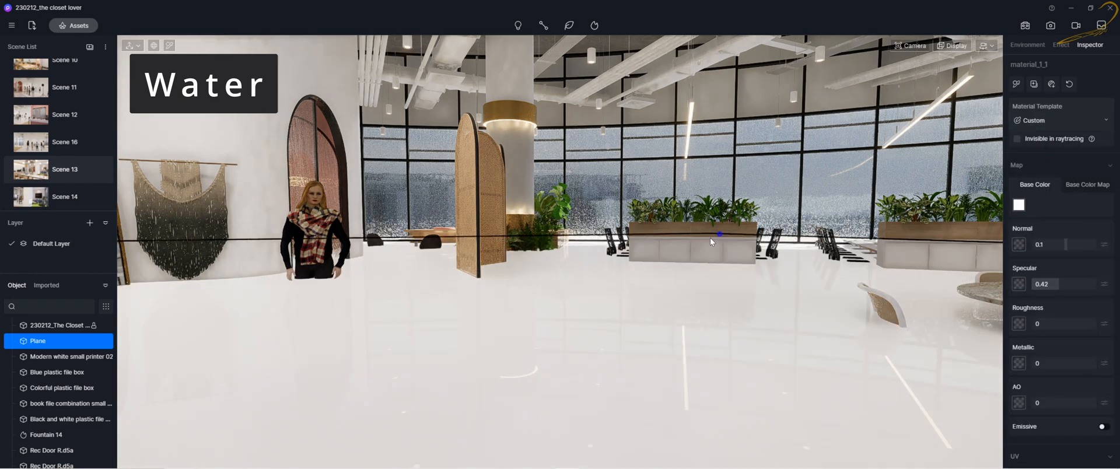
right_click_drag(709, 236, 680, 242)
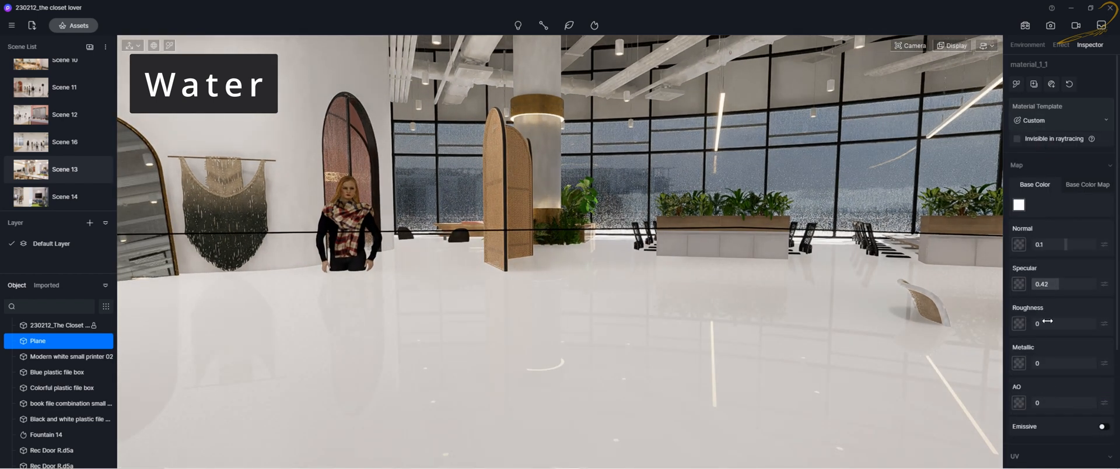
Change the plane's material template to Water and reset its material parameters to the defaults.
left_click(1044, 121)
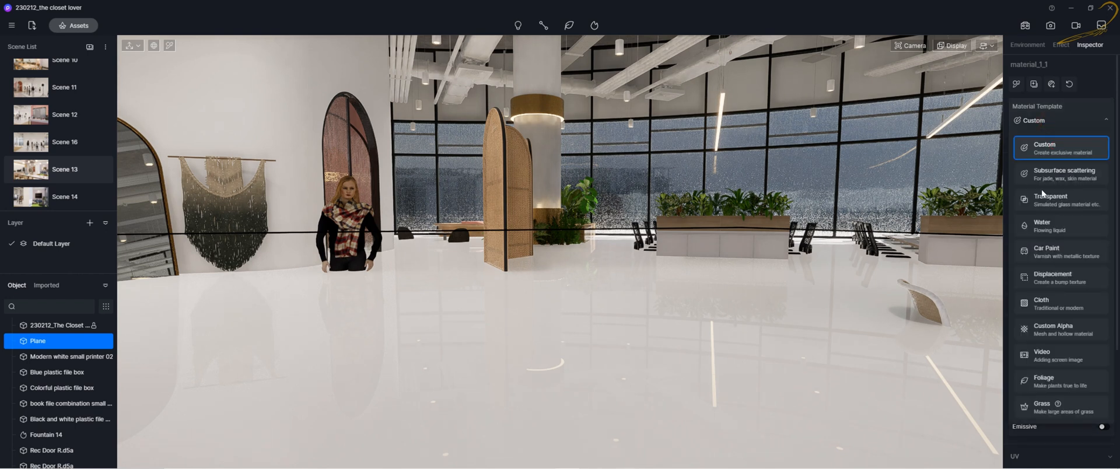
left_click(1052, 229)
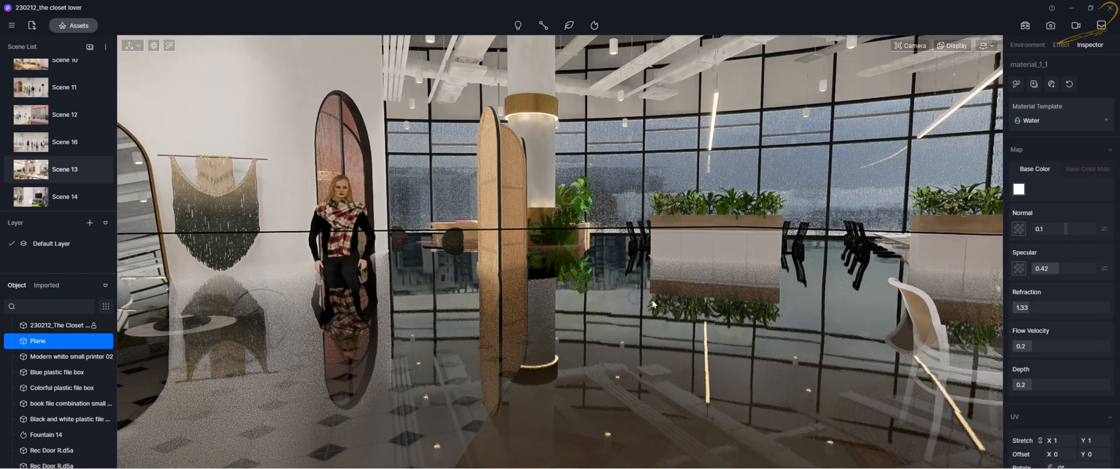
right_click_drag(652, 300, 660, 301)
left_click(1069, 85)
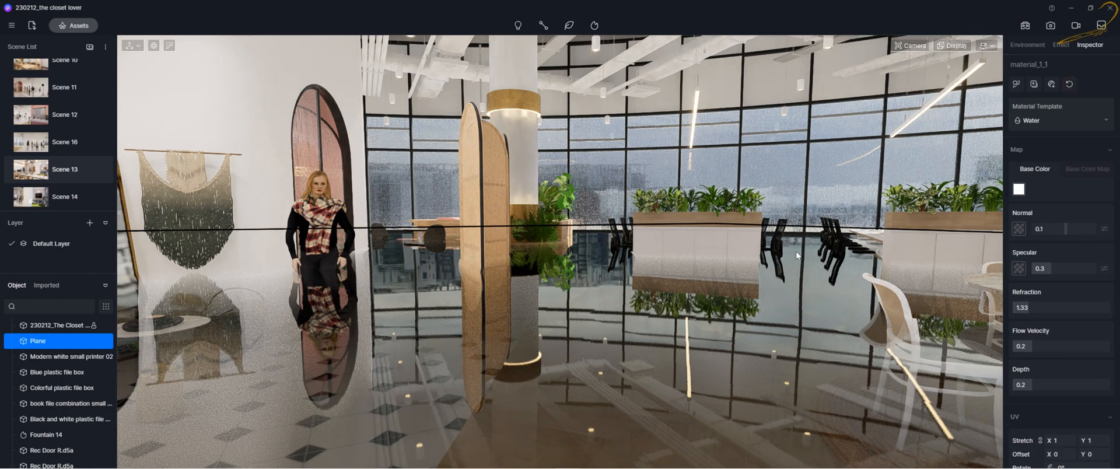
right_click_drag(787, 254, 722, 281)
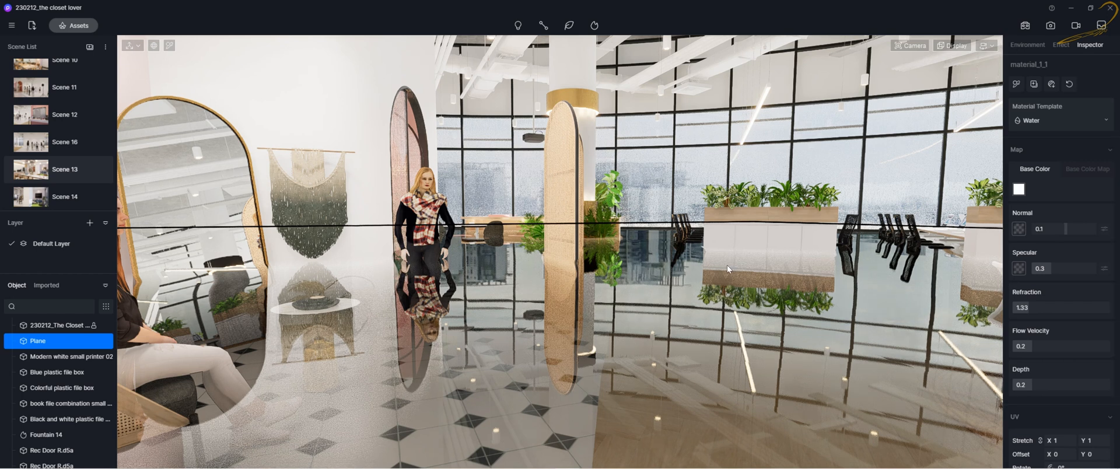
right_click_drag(731, 266, 740, 266)
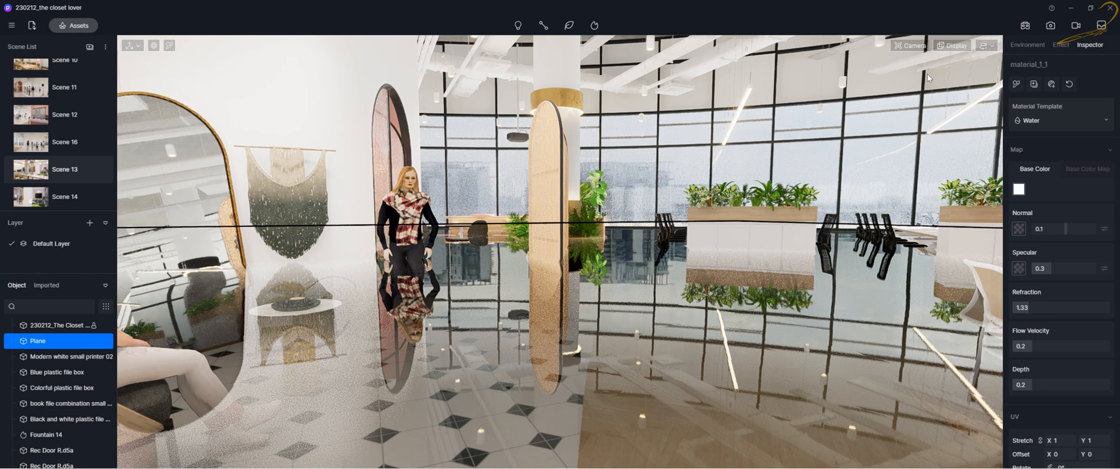
Preview the water plane's movement in the Realtime display mode.
left_click(950, 46)
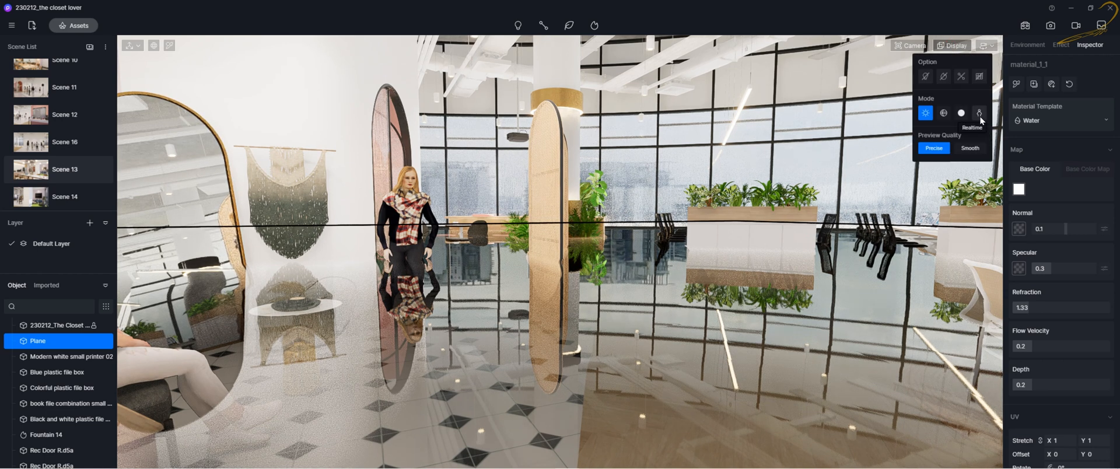
left_click(980, 117)
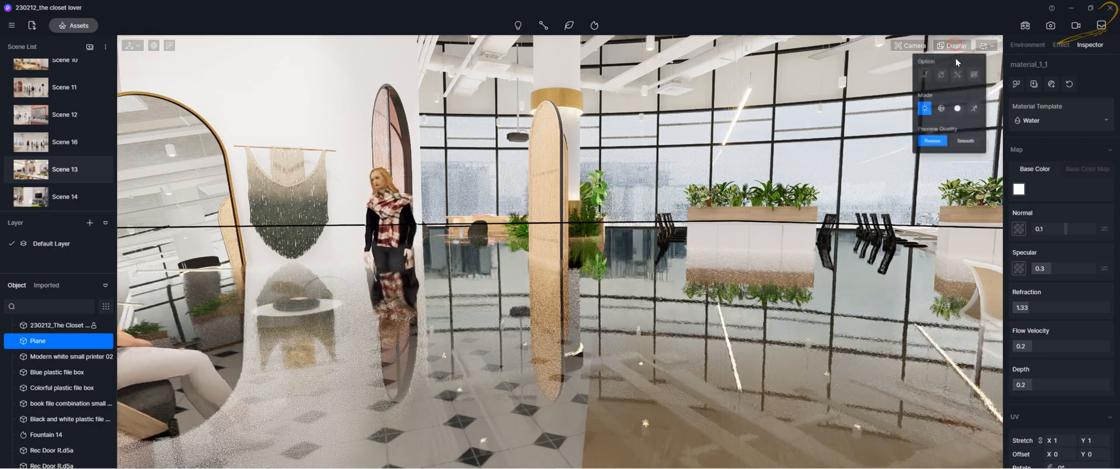
right_click_drag(754, 291, 753, 267)
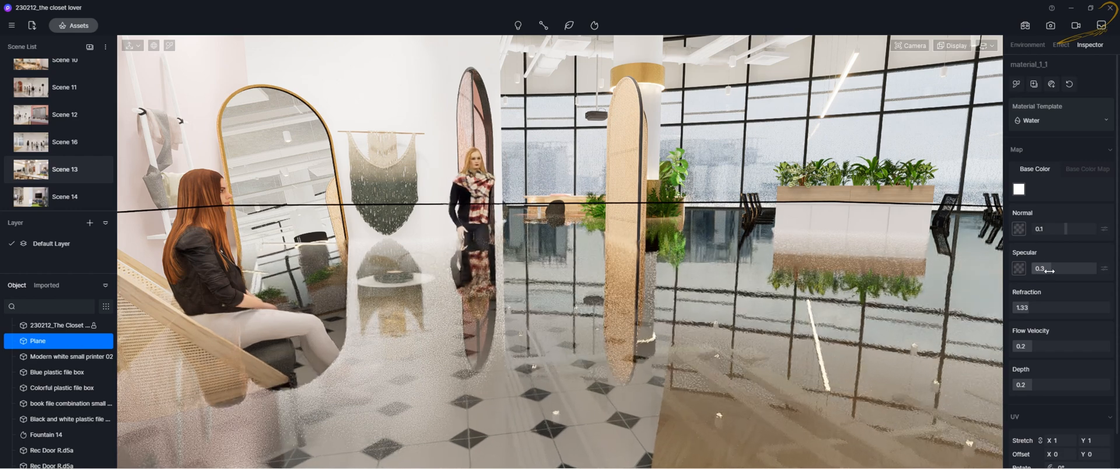
Set the water material's specular value to 0.25.
right_click_drag(705, 274, 719, 277)
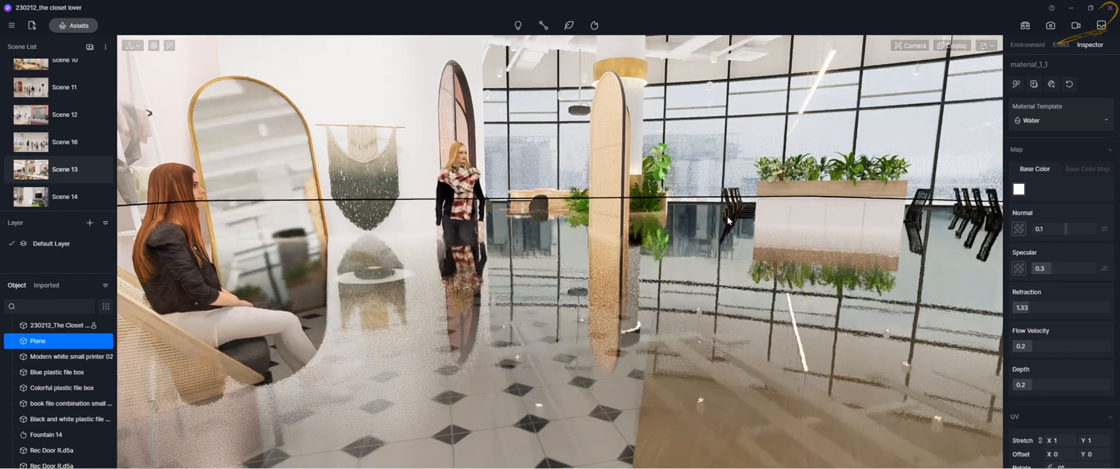
left_click(1061, 269)
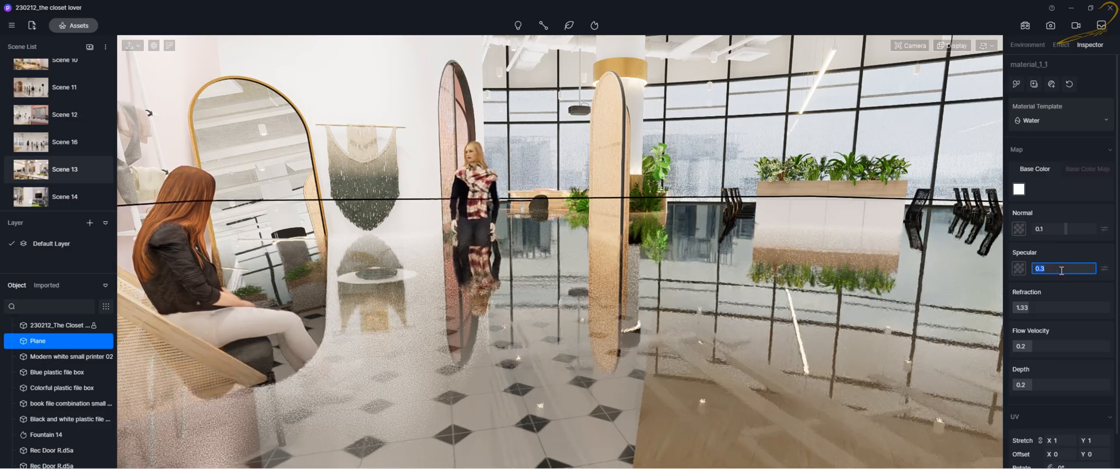
type("0.25")
key("Return")
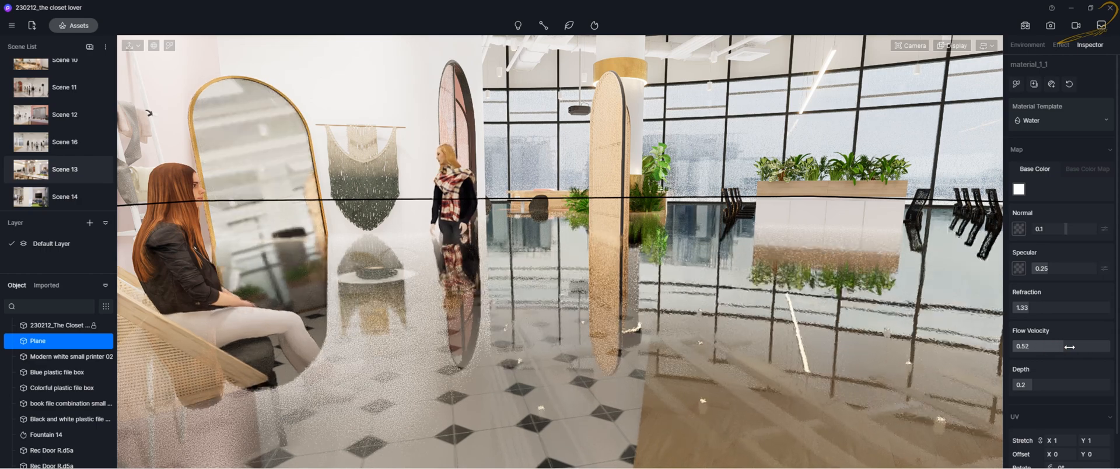
Try a flow velocity of up to 0.89 on the water material and reduce it to 0.14.
left_click_drag(1083, 348, 1085, 348)
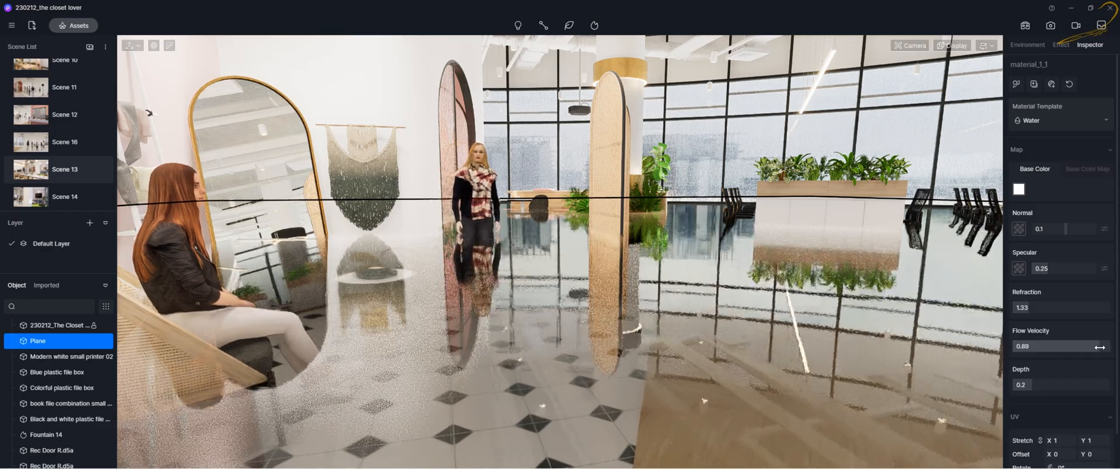
left_click_drag(1075, 349, 1041, 350)
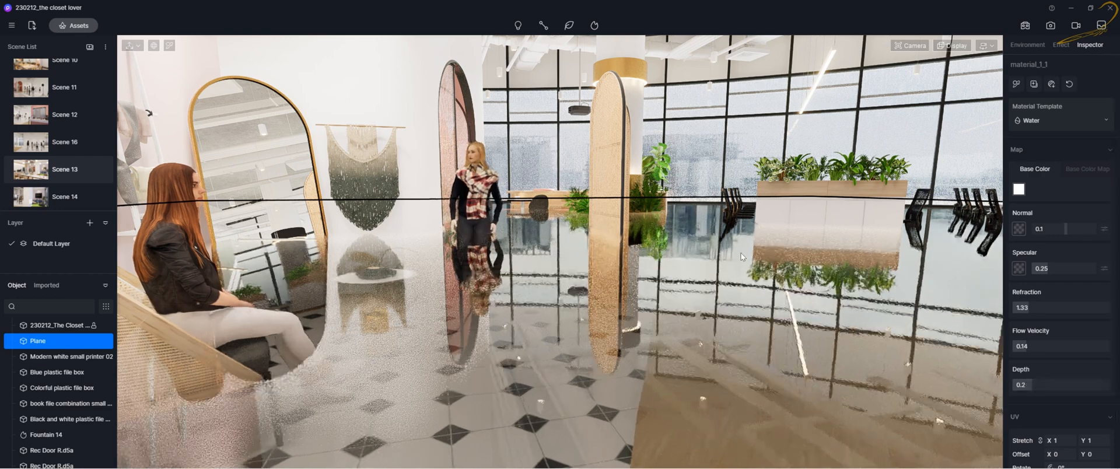
right_click_drag(741, 254, 719, 258)
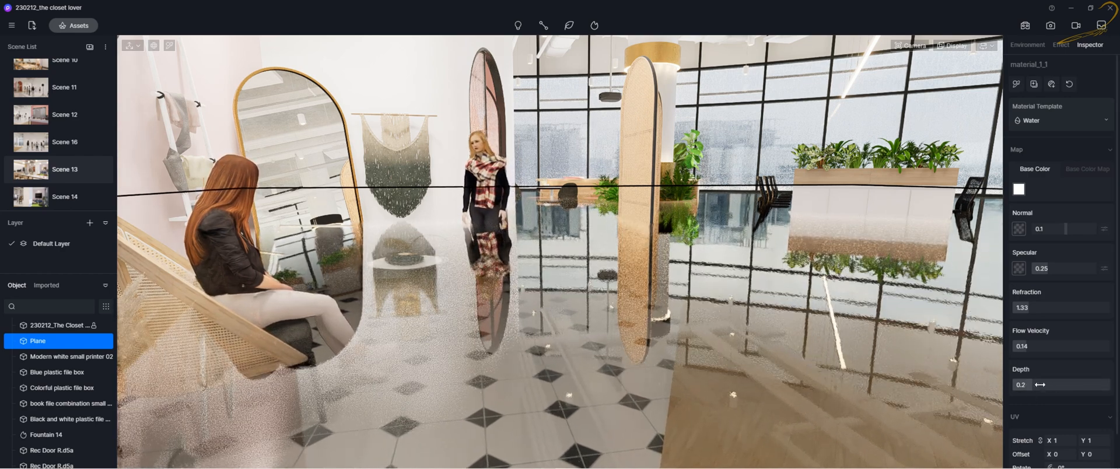
Lower the water material's depth to 0.07 and inspect the floor through the shallow water.
left_click_drag(1040, 384, 1025, 384)
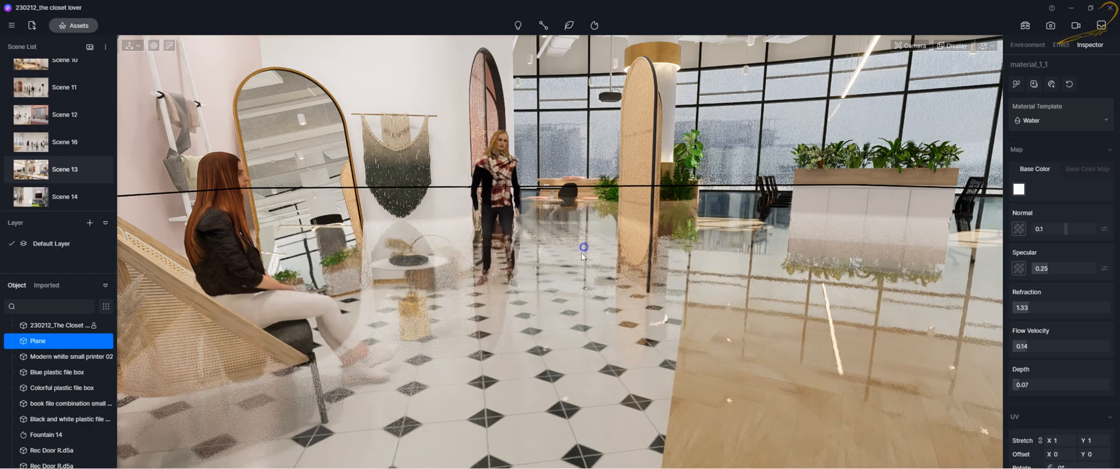
right_click_drag(580, 253, 572, 272)
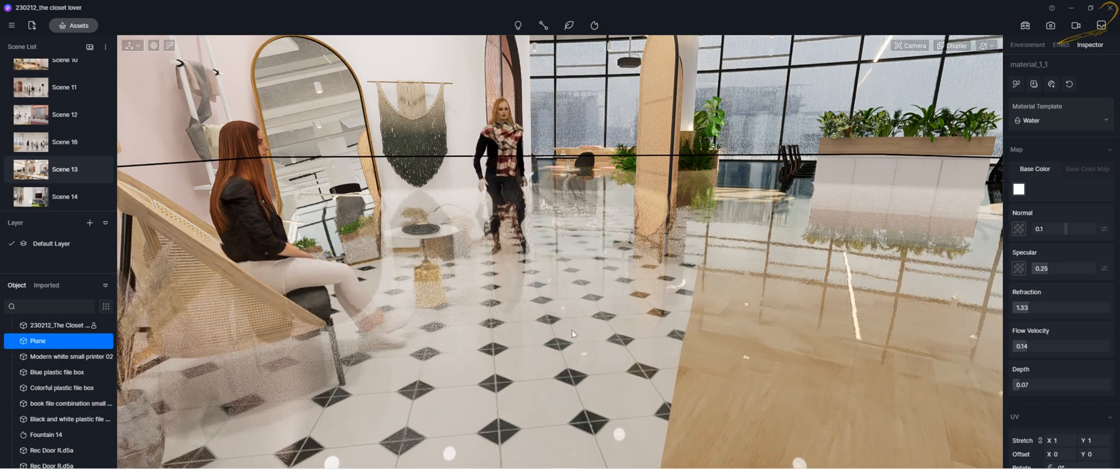
right_click_drag(624, 327, 450, 313)
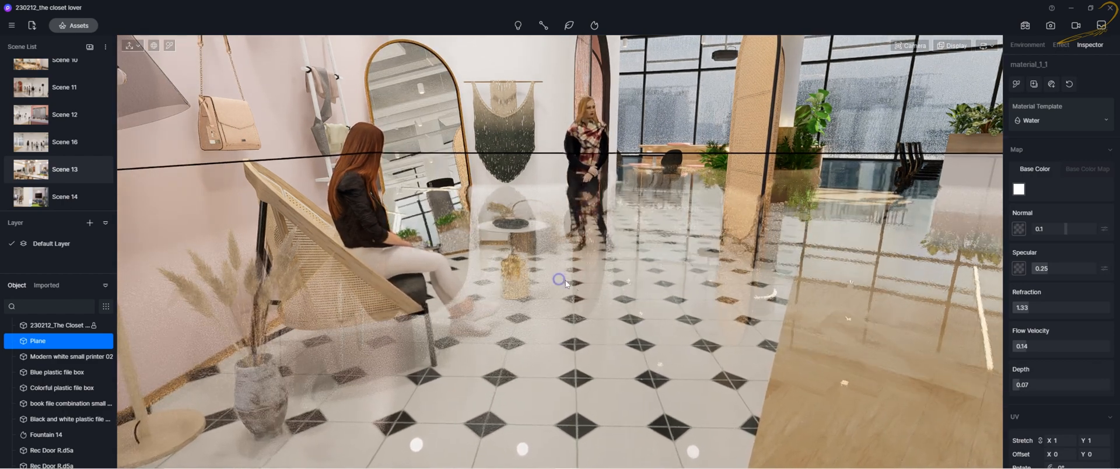
right_click_drag(565, 280, 714, 315)
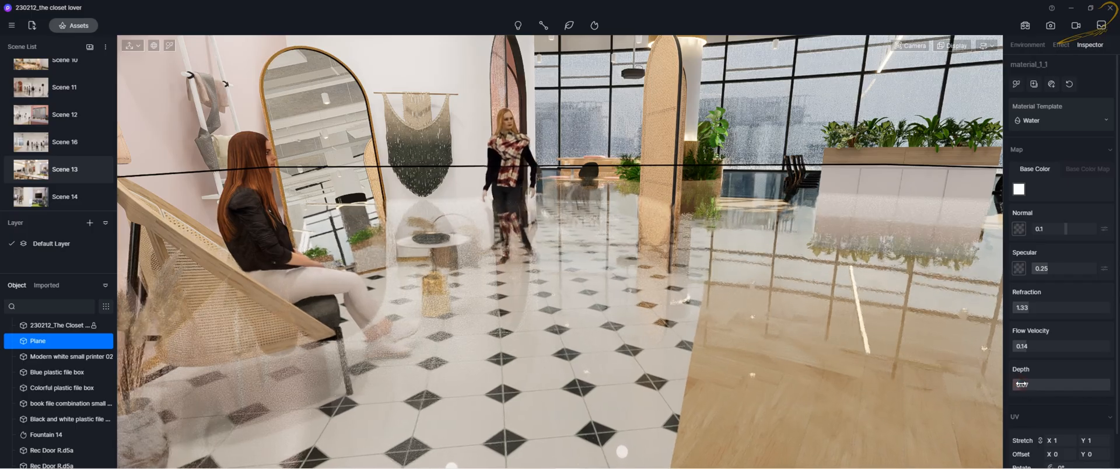
Raise the water material's depth to 0.8 for comparison and bring it back down to 0.33.
left_click_drag(1021, 385, 1091, 393)
right_click_drag(692, 322, 692, 310)
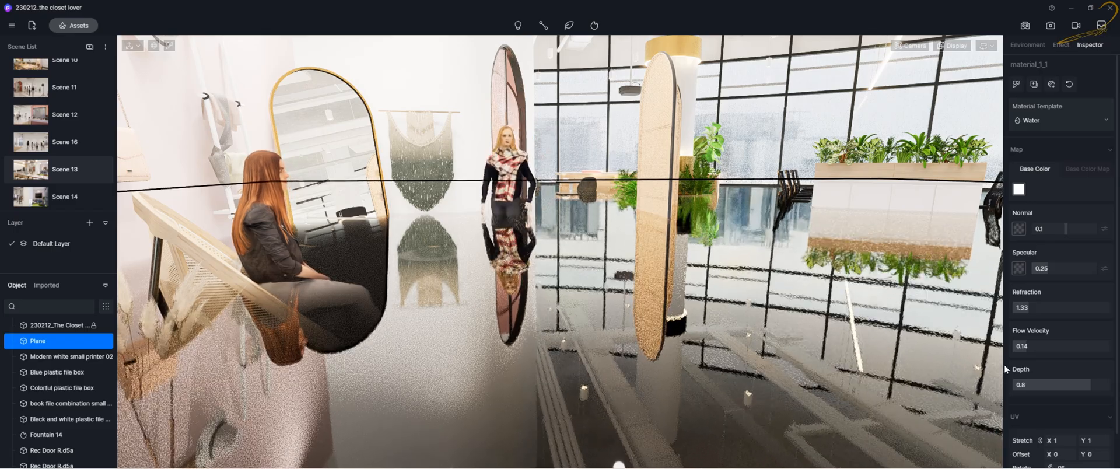
left_click(1044, 383)
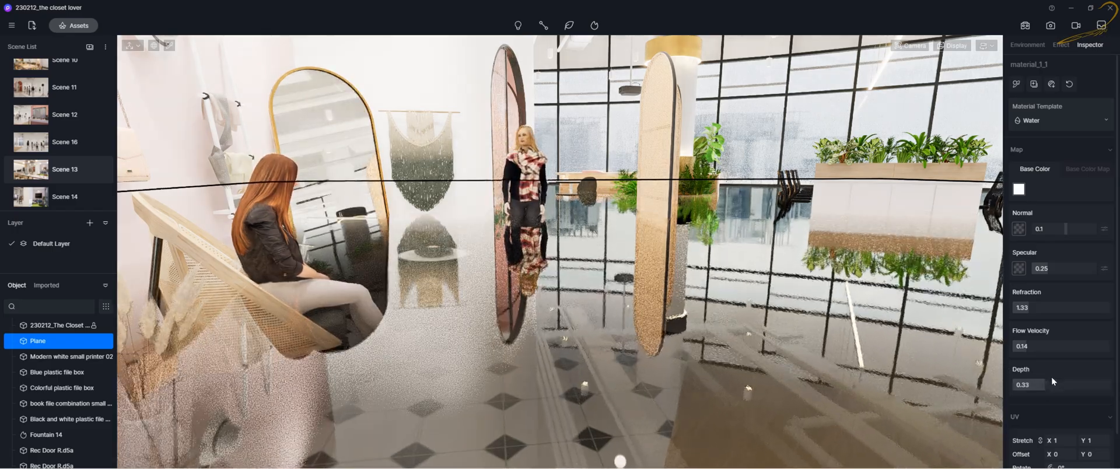
Try very small UV stretch values on the water material, going down to 0.001.
scroll(1051, 377, "down", 2)
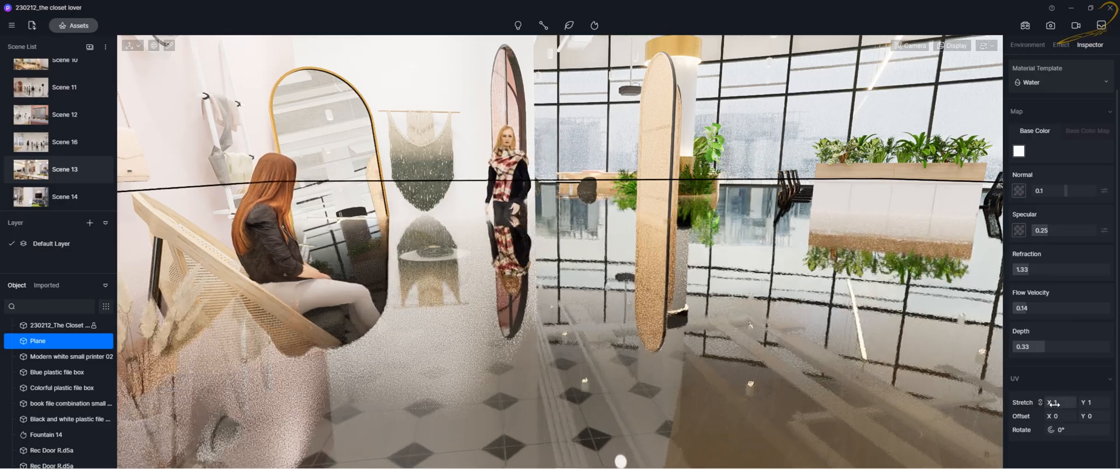
left_click_drag(1058, 404, 955, 359)
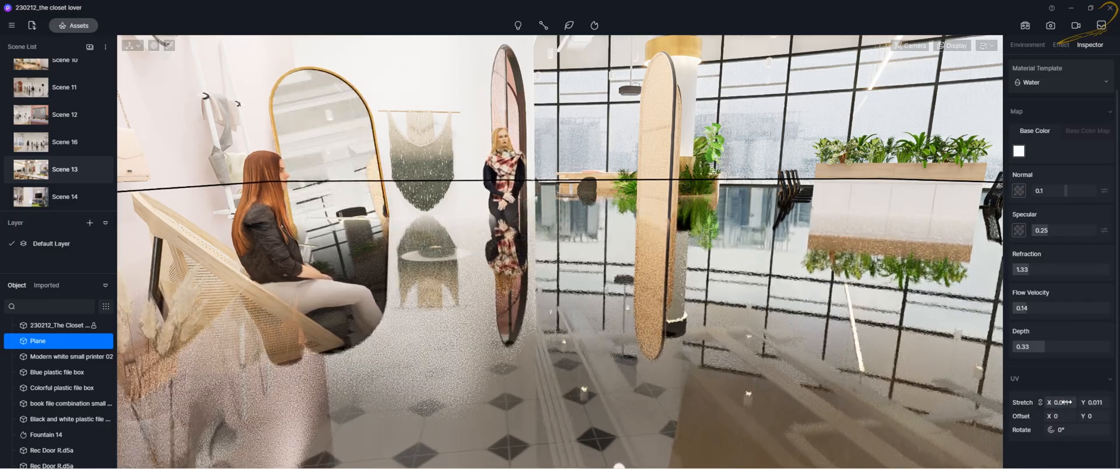
left_click_drag(1058, 403, 989, 413)
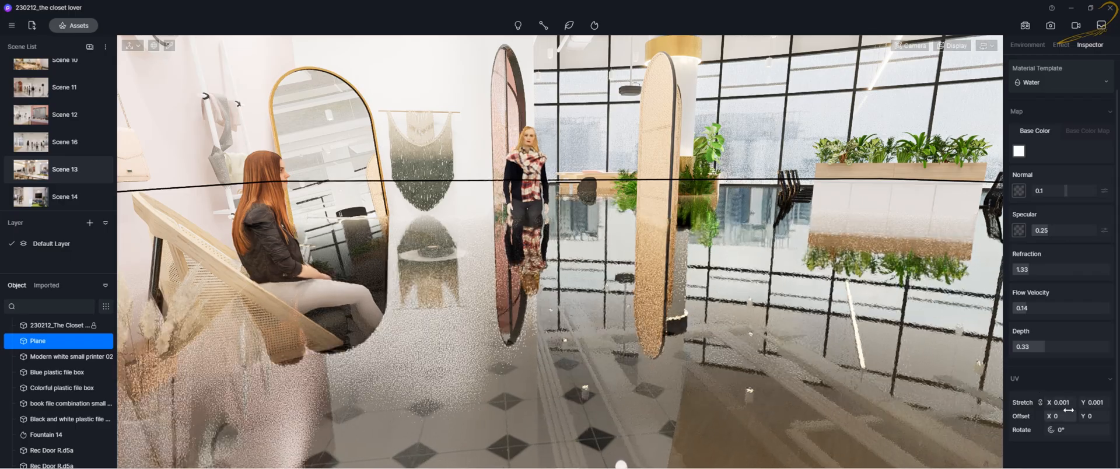
left_click_drag(1063, 403, 1113, 407)
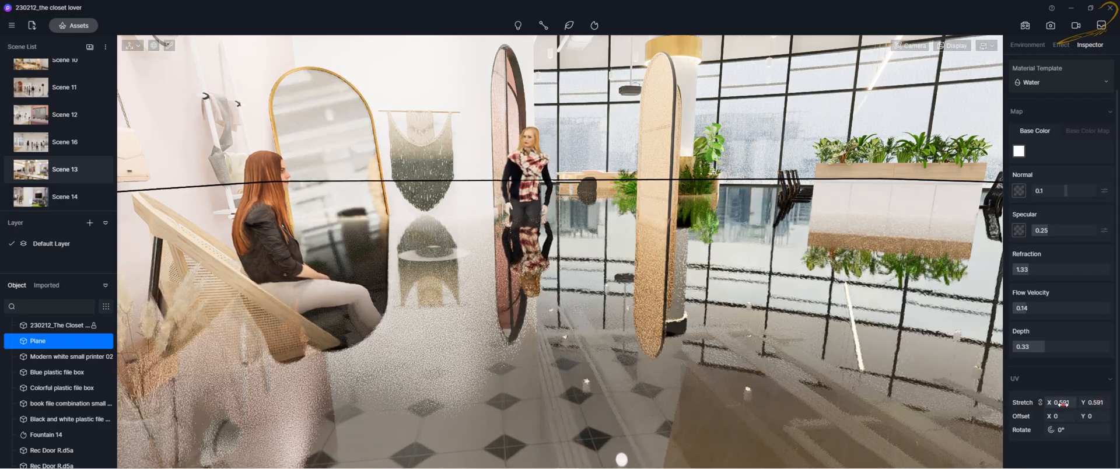
Set the water material's UV stretch to 1.11 in X and Y.
left_click(1063, 406)
type("1")
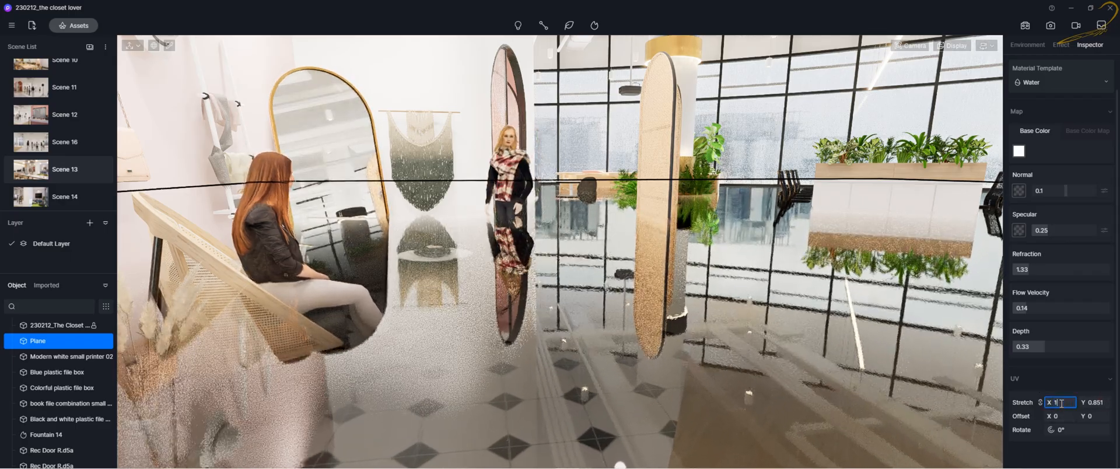
type(".11")
key("Return")
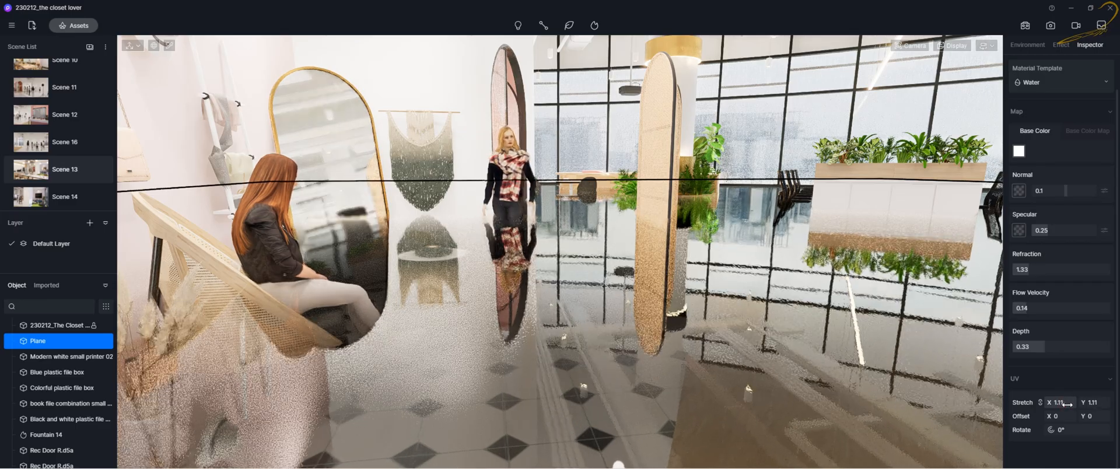
Increase the water material's UV stretch to about 10 and enter 50 for stronger ripples.
left_click_drag(1067, 404, 1078, 406)
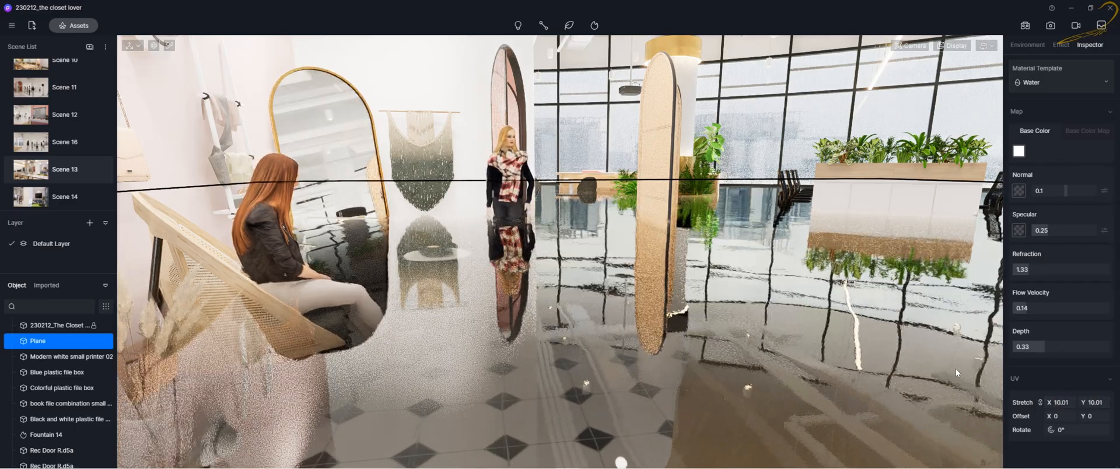
left_click_drag(1065, 402, 1031, 415)
left_click(1065, 405)
type("50")
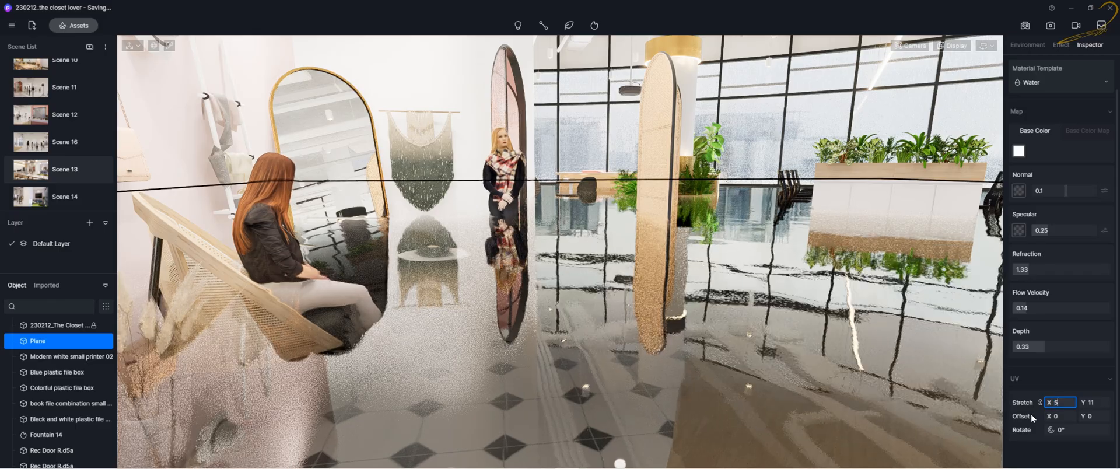
key("Return")
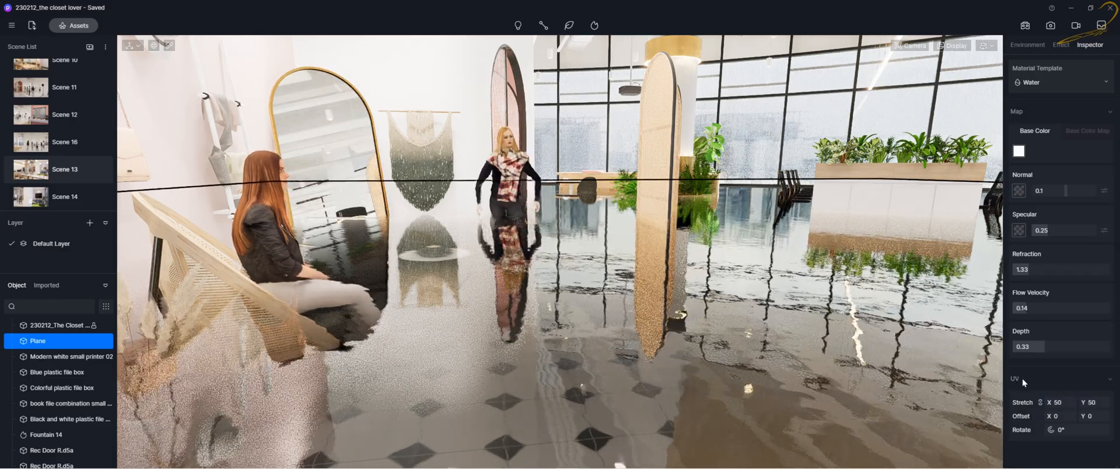
Reduce the water's UV stretch to 30, inspect the ripples from several angles, and fine-tune the stretch to 30.33.
left_click_drag(1068, 402, 992, 420)
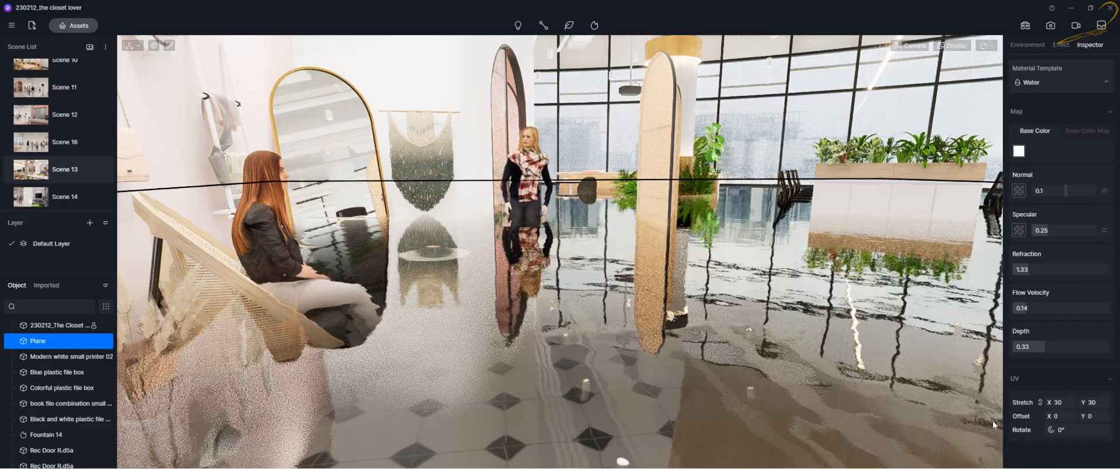
scroll(722, 250, "up", 5)
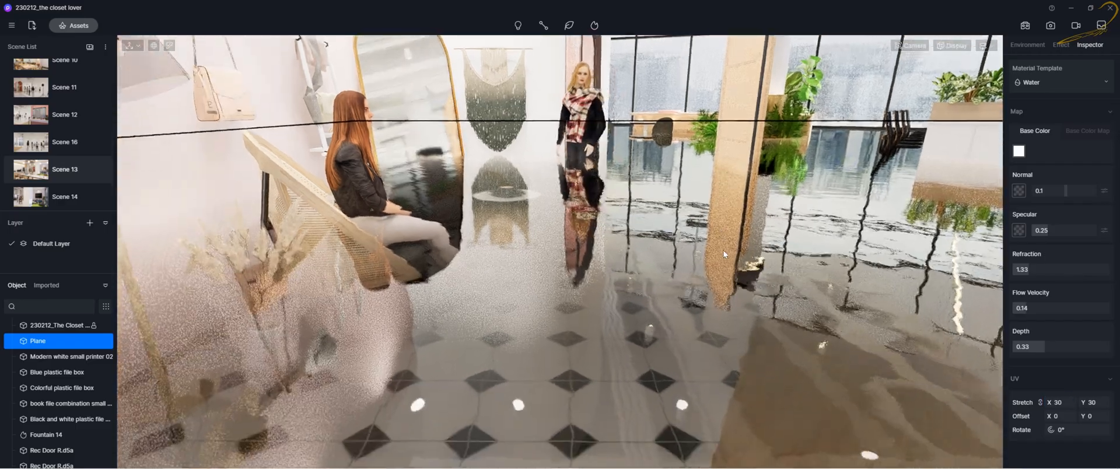
scroll(735, 270, "down", 5)
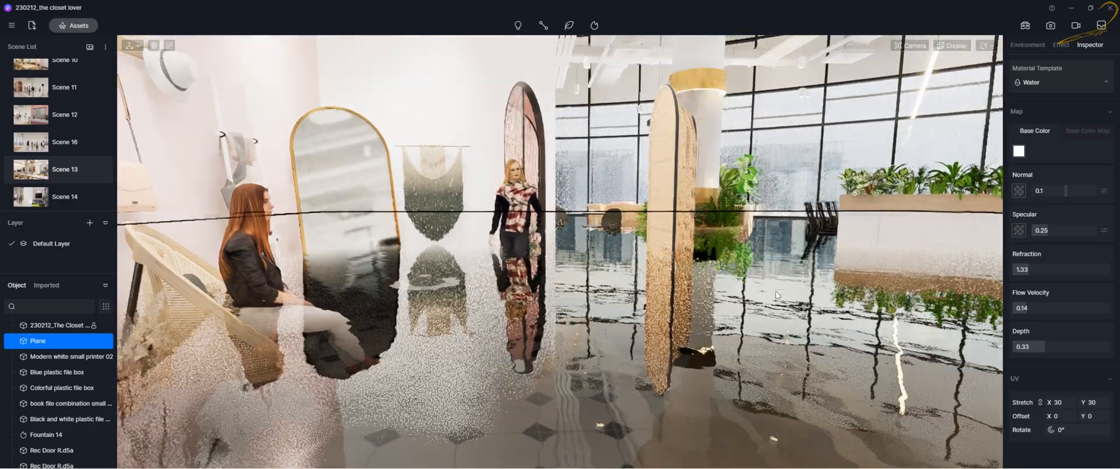
right_click_drag(746, 300, 781, 295)
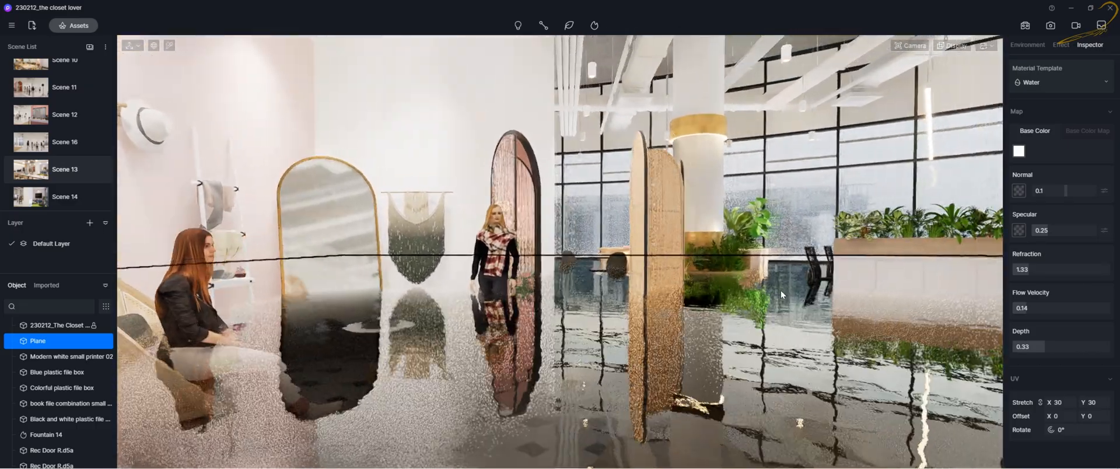
right_click_drag(773, 328, 845, 333)
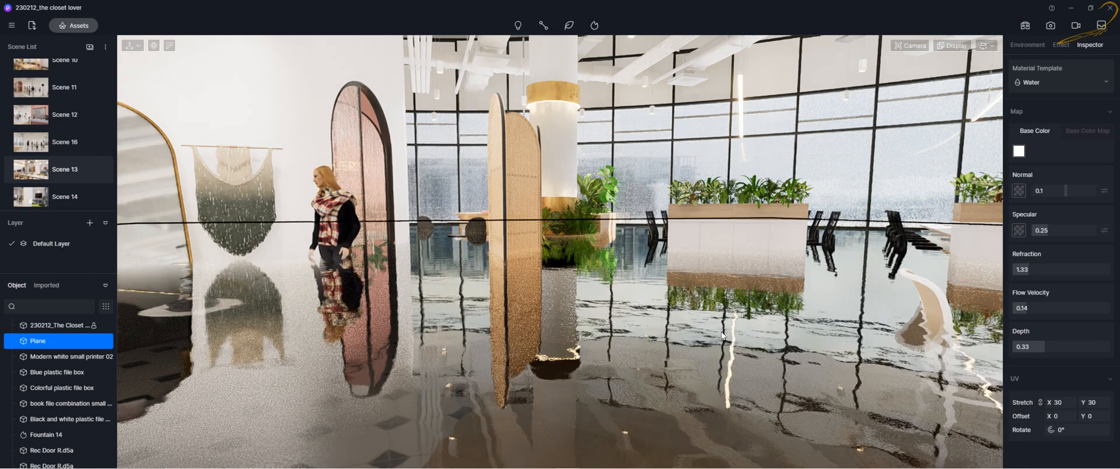
right_click_drag(679, 344, 658, 341)
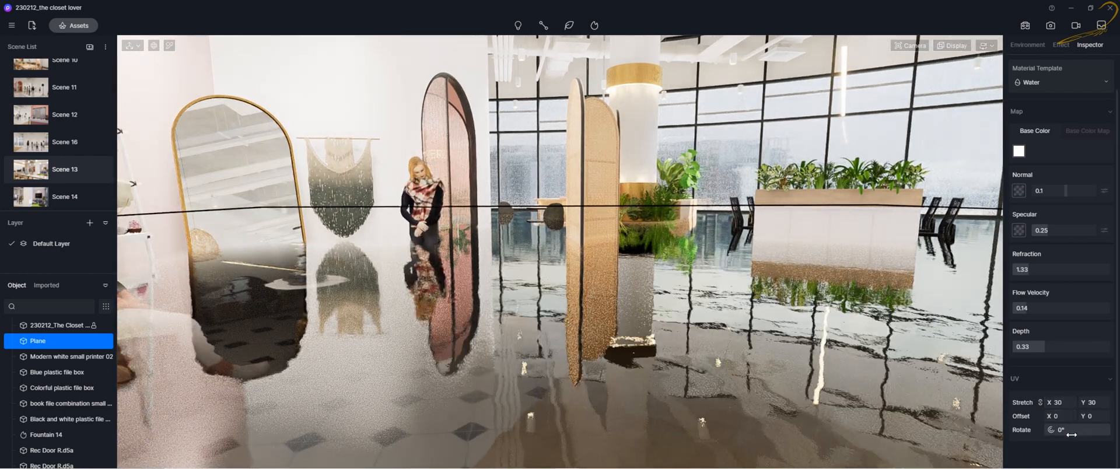
left_click_drag(1064, 403, 1073, 404)
Leave the material settings, select the water plane as an object and lower it to a Z location of 240.
right_click_drag(672, 331, 645, 340)
key("Escape")
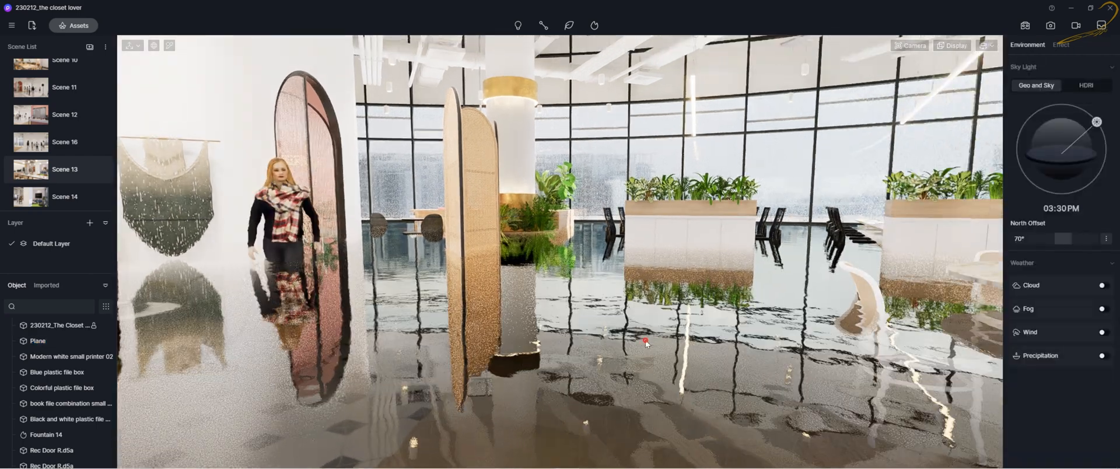
left_click(647, 342)
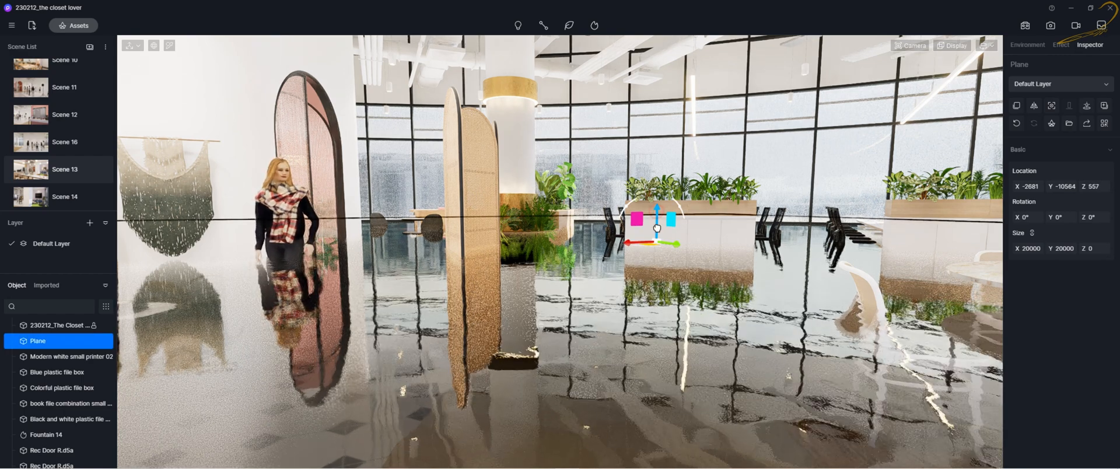
left_click_drag(656, 228, 656, 245)
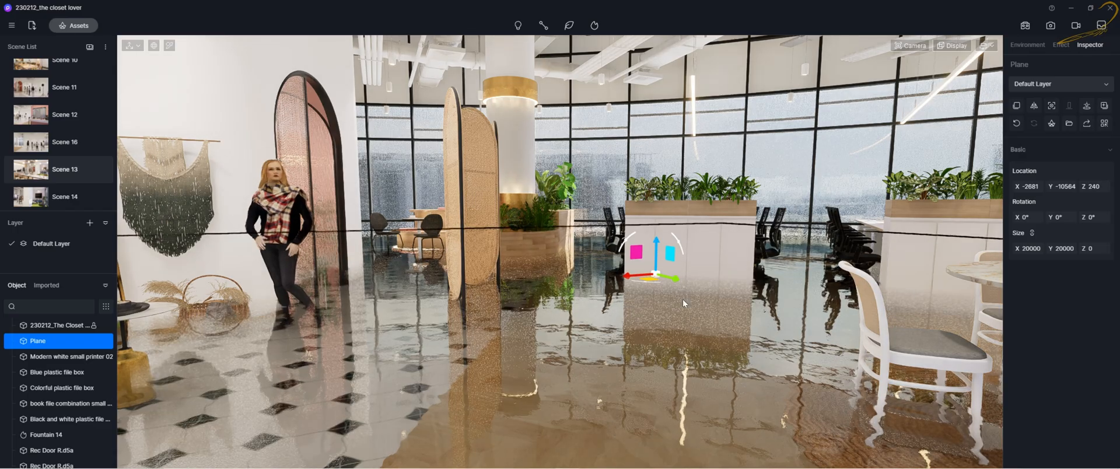
Change the water plane's material template to Car Paint.
key("q")
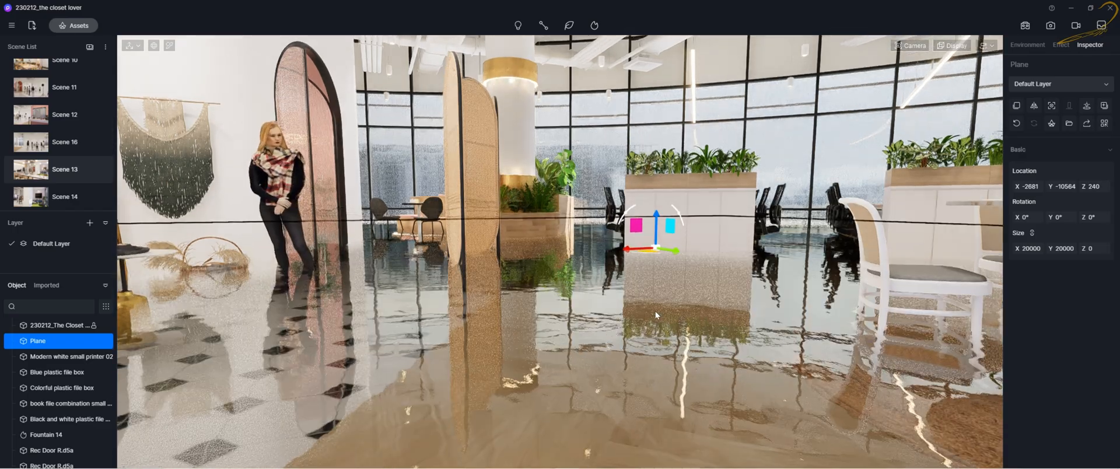
key("a")
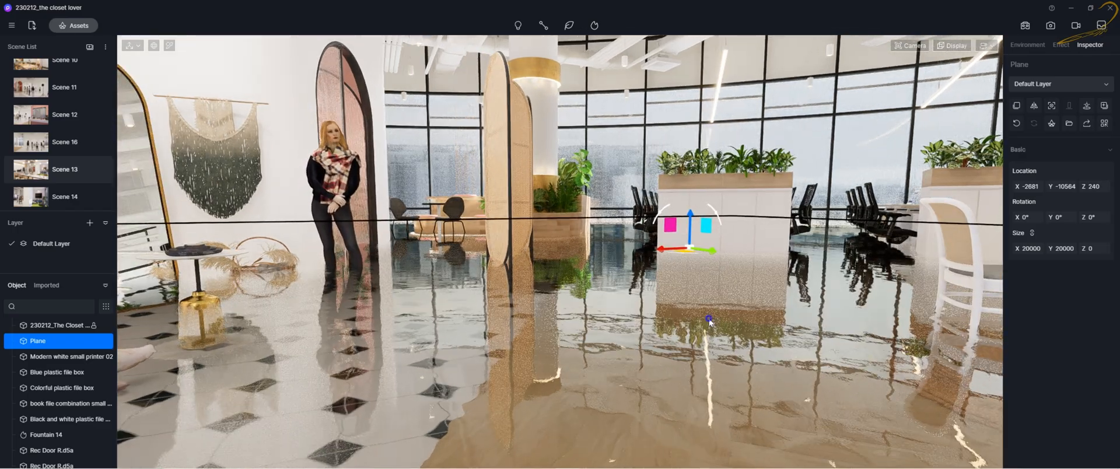
right_click_drag(708, 319, 697, 327)
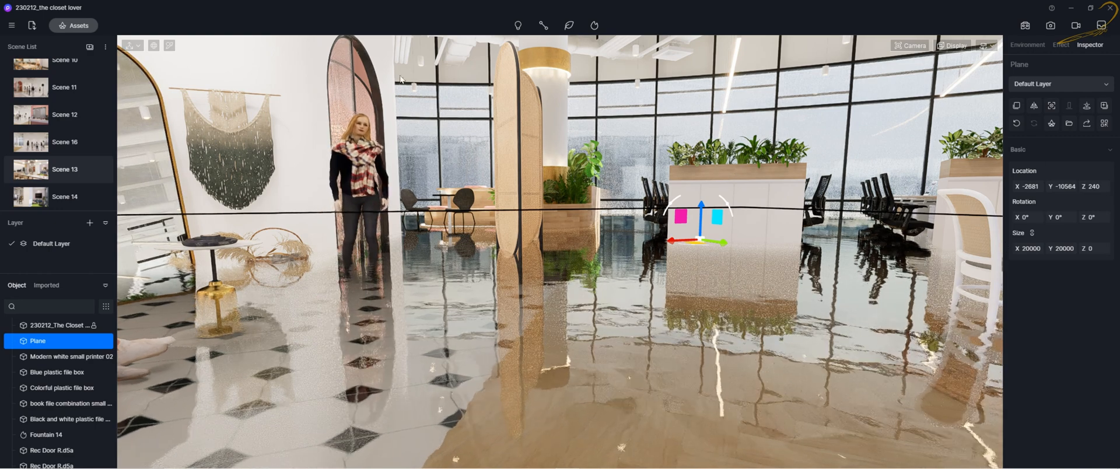
left_click(168, 43)
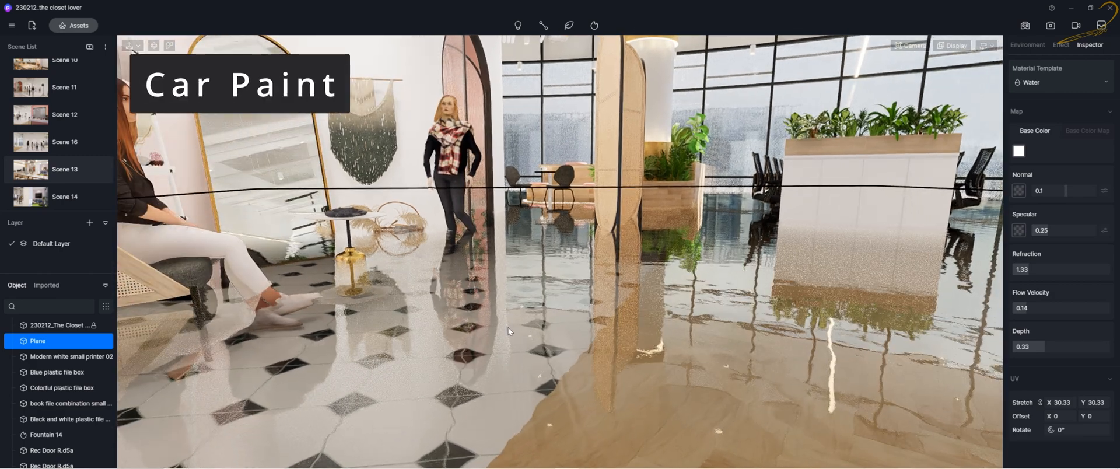
left_click(1070, 80)
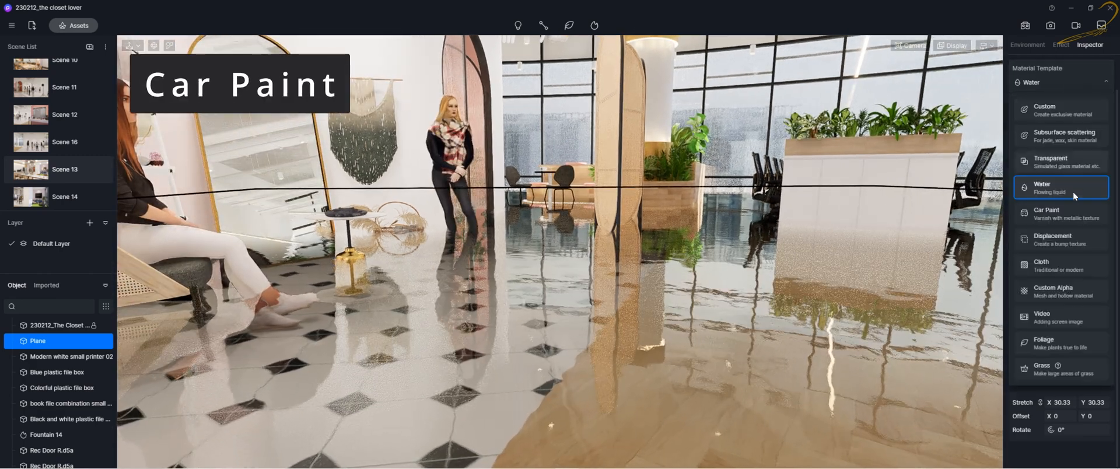
left_click(1058, 213)
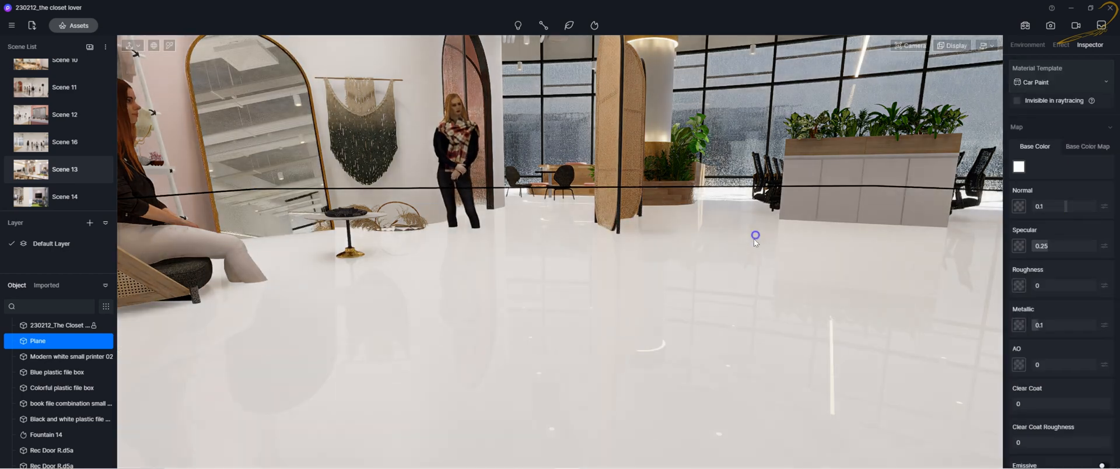
Examine the Car Paint floor's reflections around the round table, the mannequin, the rattan screens and the planters.
right_click_drag(754, 239, 716, 275)
scroll(525, 219, "up", 3)
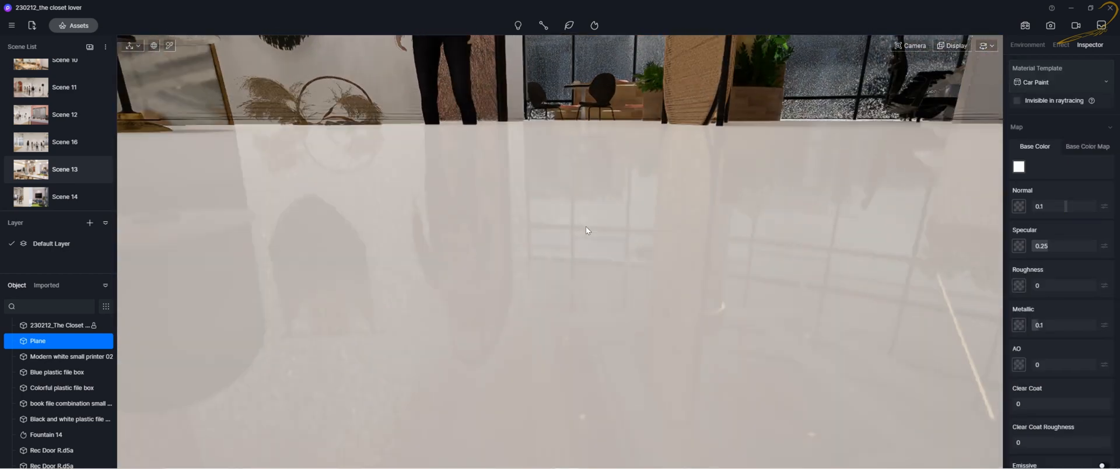
right_click_drag(591, 256, 644, 217)
scroll(705, 279, "up", 1)
right_click_drag(705, 279, 653, 260)
key("a")
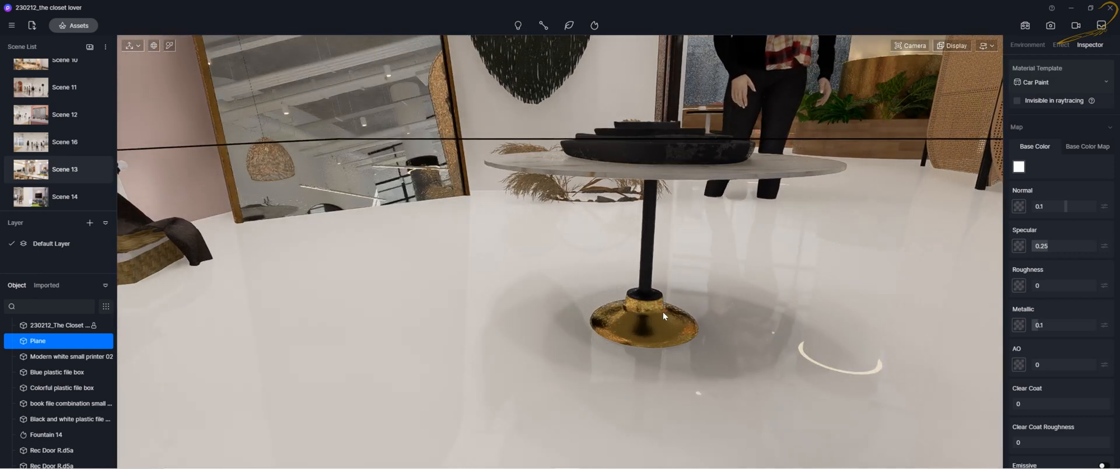
scroll(641, 275, "up", 2)
key("e")
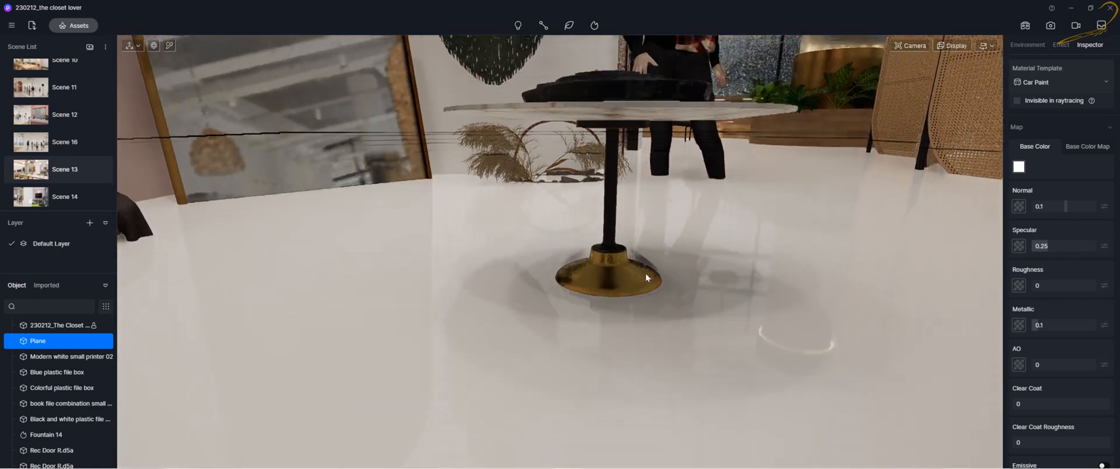
key("d")
key("s")
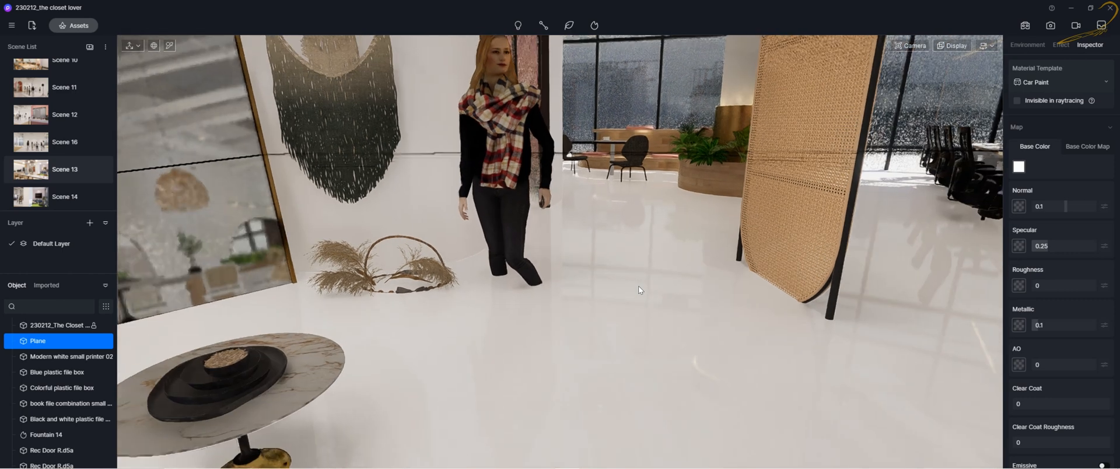
right_click_drag(638, 286, 671, 248)
key("d")
key("d")
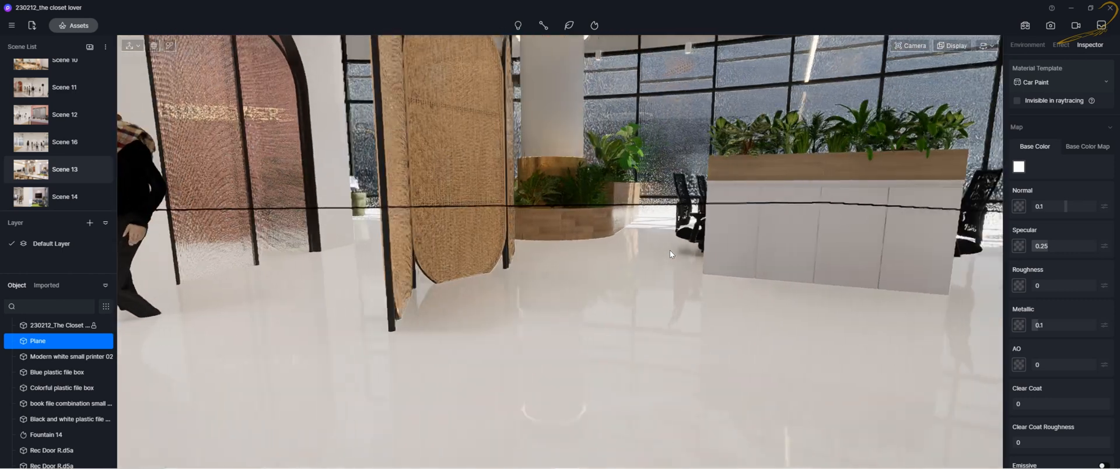
right_click_drag(758, 248, 596, 314)
key("w")
key("a")
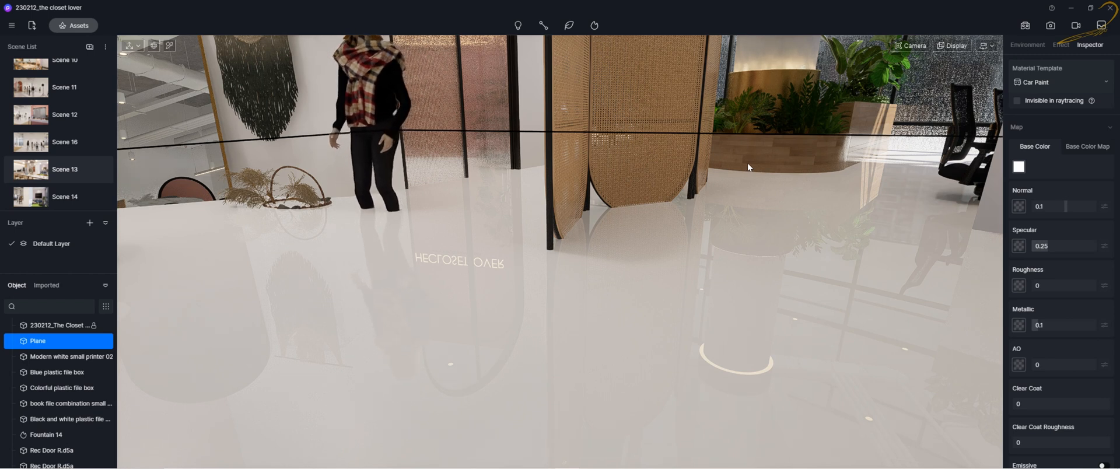
Set the Car Paint floor's base color to a coral red with HSV values 0, 62, 92.
left_click(1018, 168)
left_click(1034, 214)
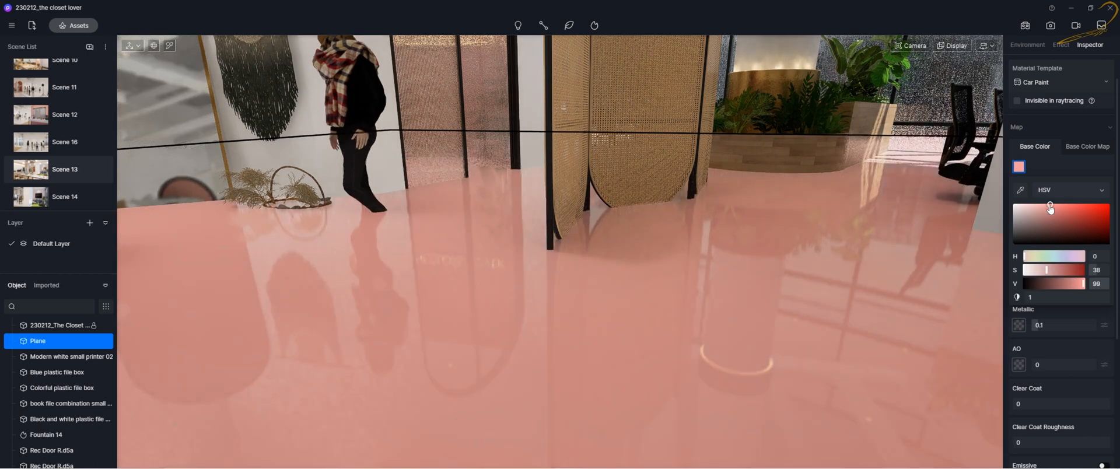
left_click(1077, 210)
left_click_drag(1077, 212, 1073, 207)
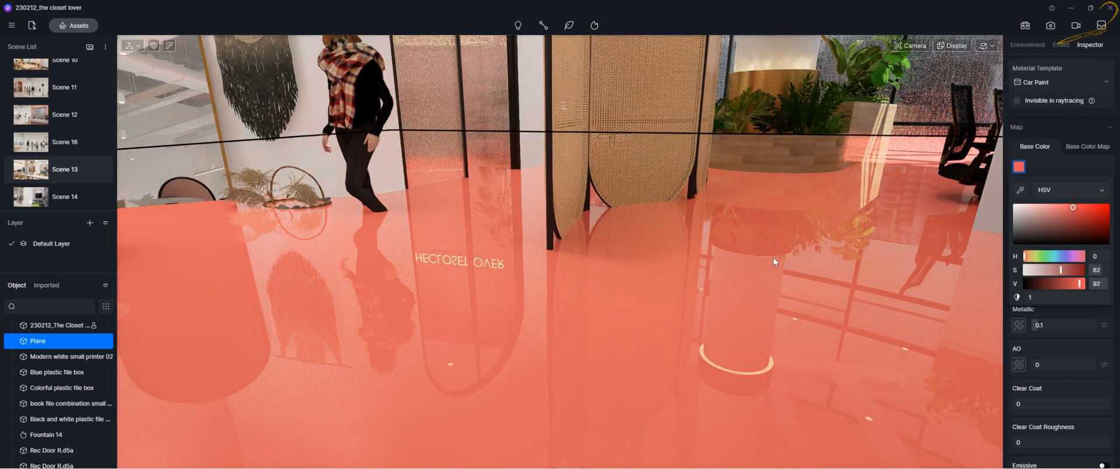
right_click_drag(623, 246, 622, 253)
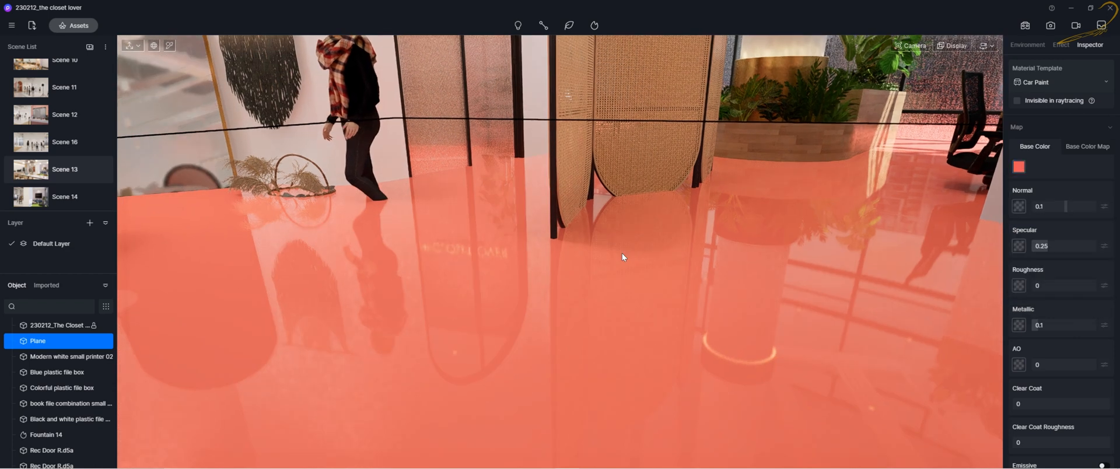
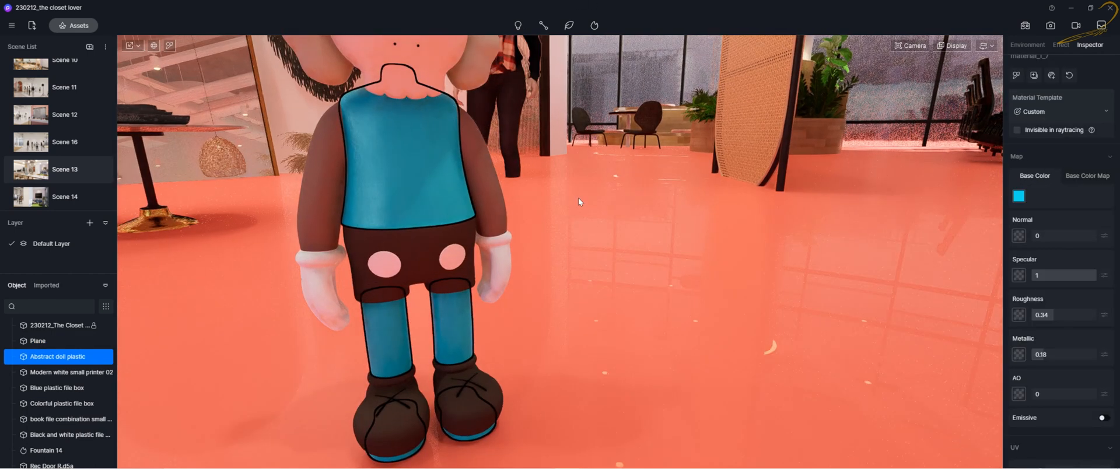
Apply the Car Paint template to the doll's blue material and inspect the finish up close.
left_click(1038, 113)
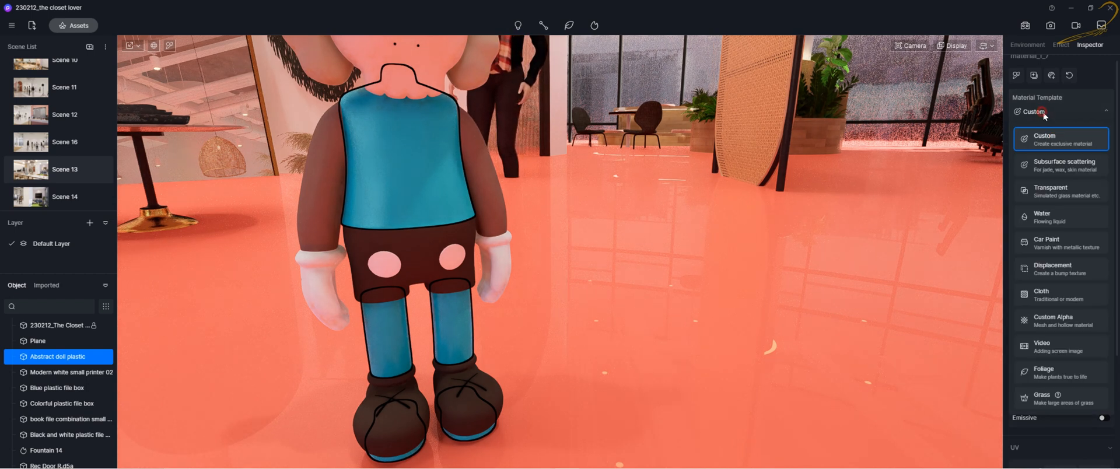
left_click(1046, 241)
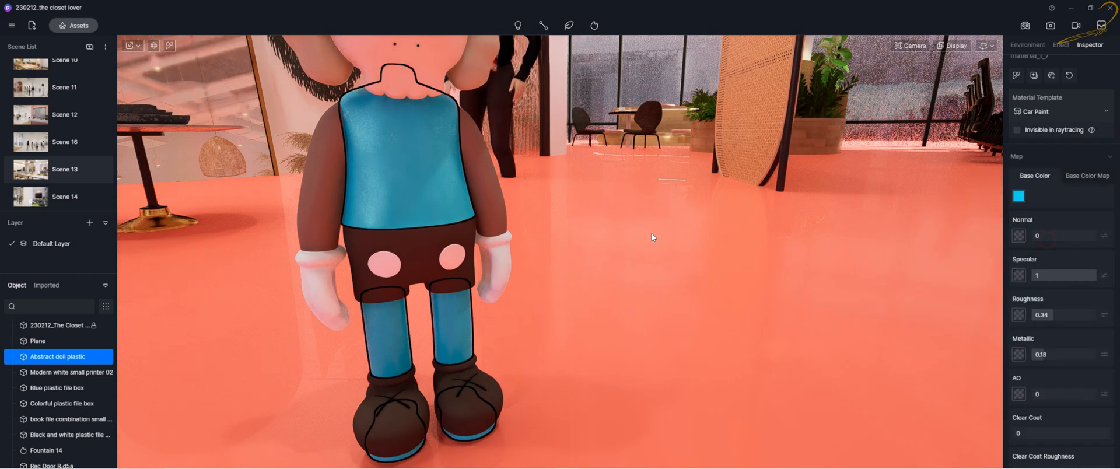
scroll(431, 150, "up", 5)
scroll(455, 148, "down", 5)
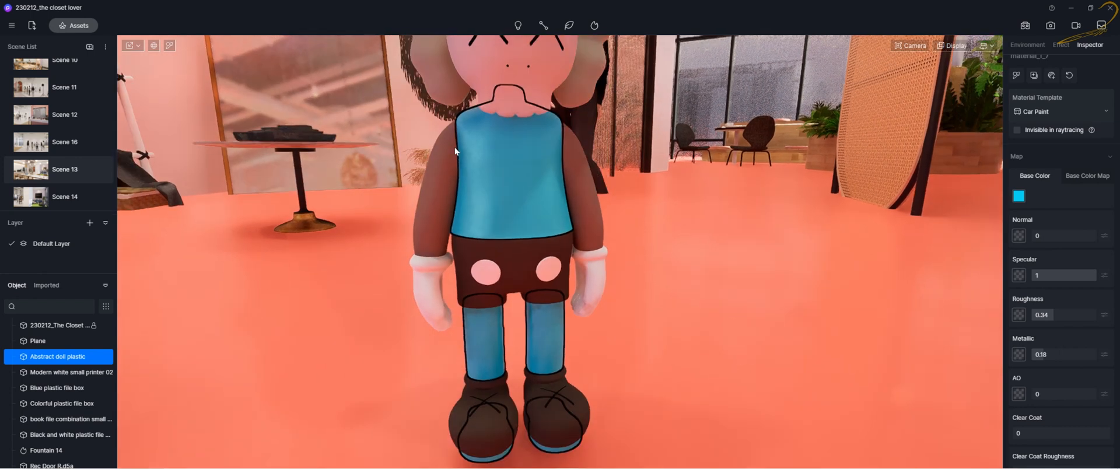
middle_click_drag(454, 149, 495, 207)
scroll(505, 294, "up", 3)
scroll(510, 337, "down", 5)
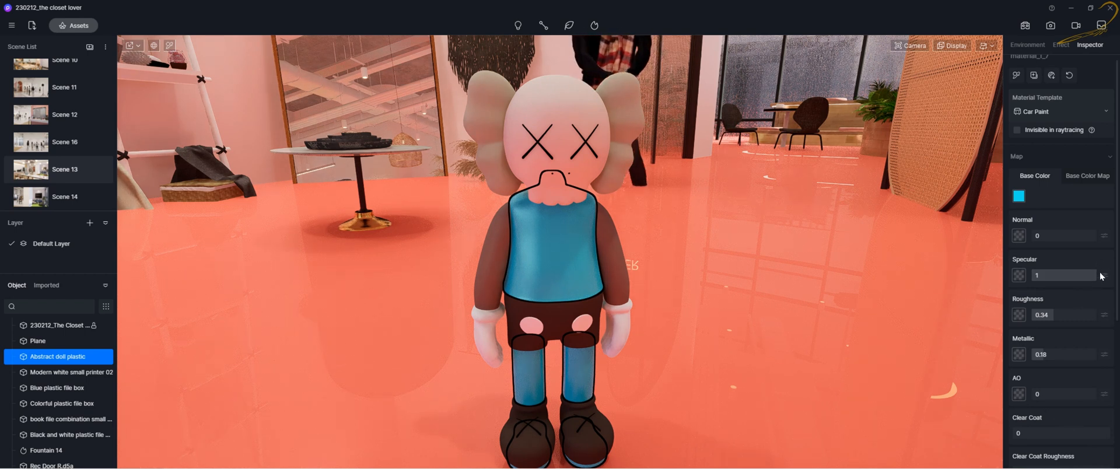
Set the doll's blue material to a Specular of 0.68 and a Roughness of 0.26.
left_click_drag(1080, 276, 1075, 276)
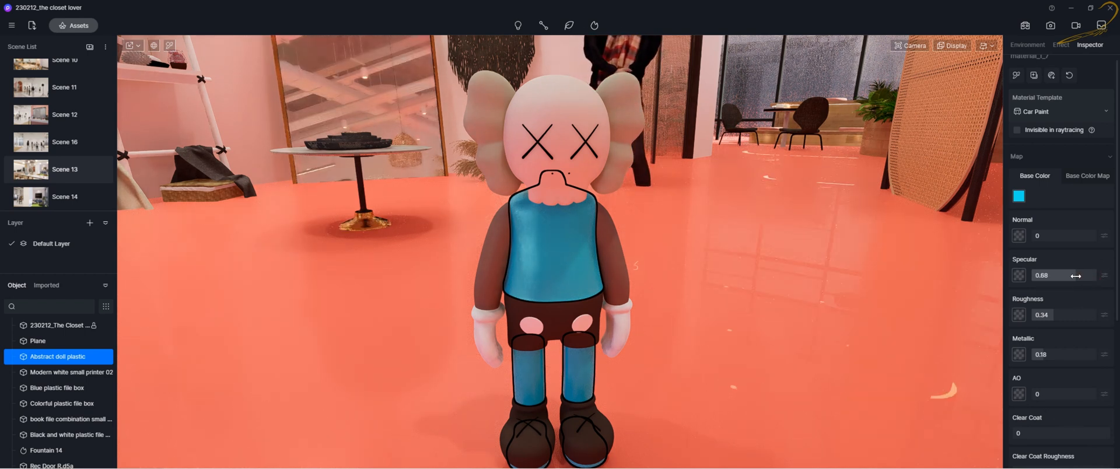
left_click_drag(1050, 317, 1049, 318)
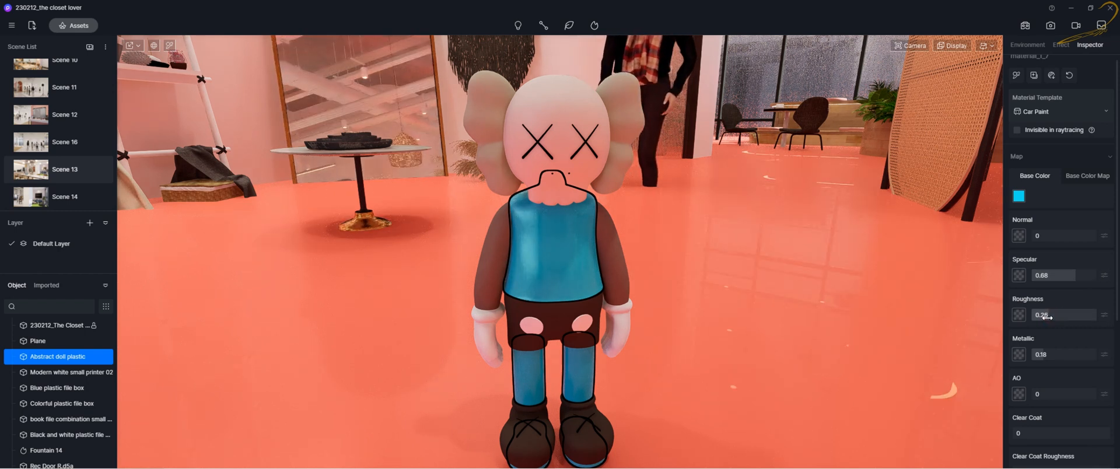
scroll(509, 302, "up", 3)
scroll(510, 280, "up", 3)
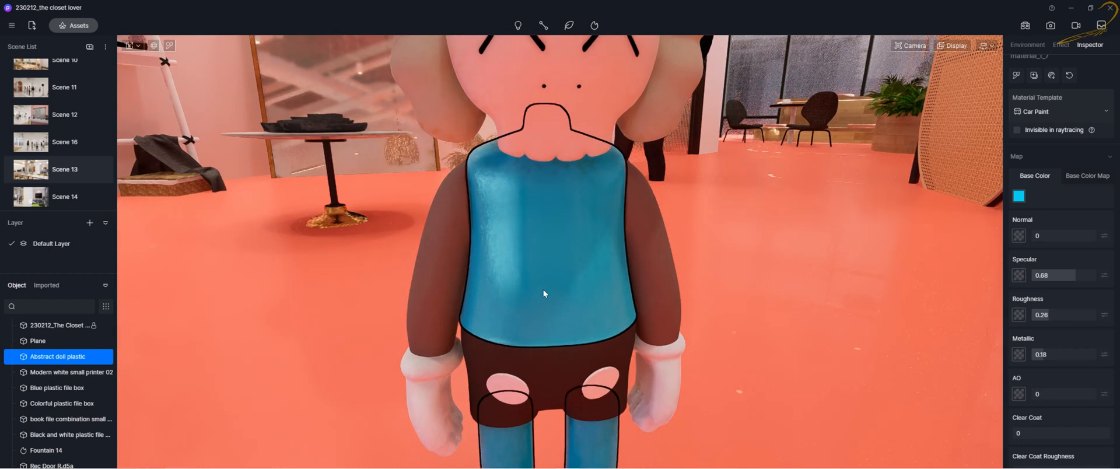
Set the blue material's Clear Coat to 0.77 and Clear Coat Roughness to 0.71, and view the doll from farther away.
scroll(1062, 314, "down", 2)
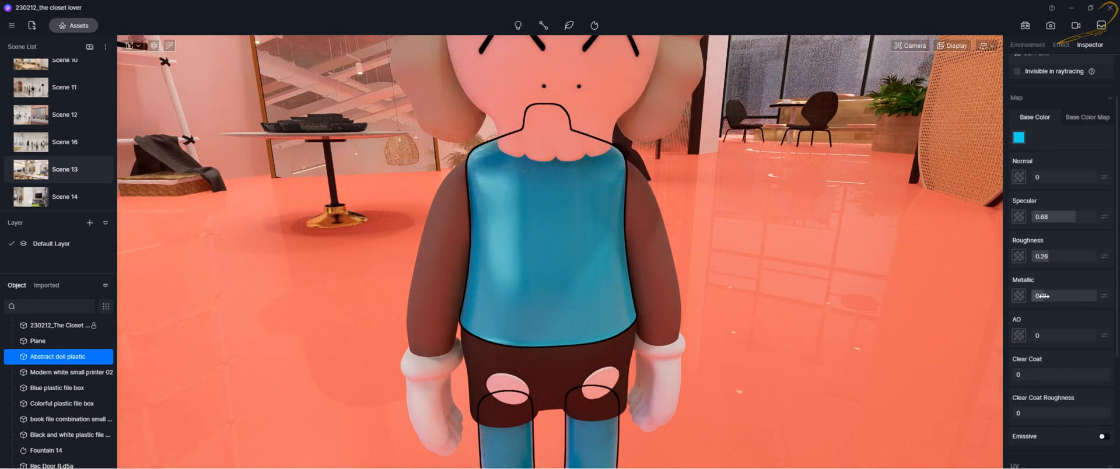
left_click_drag(1043, 296, 1077, 266)
scroll(1078, 266, "down", 1)
scroll(1055, 269, "down", 1)
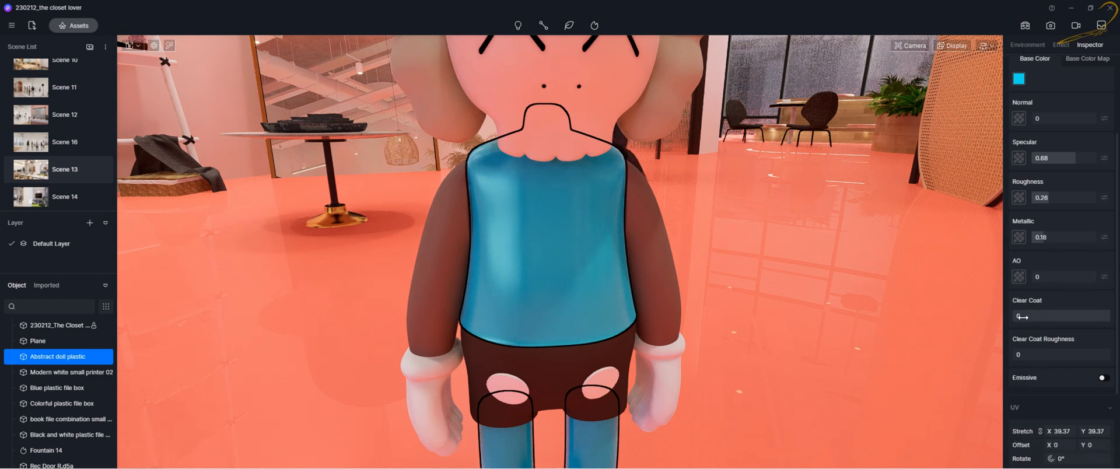
left_click_drag(1020, 316, 1088, 321)
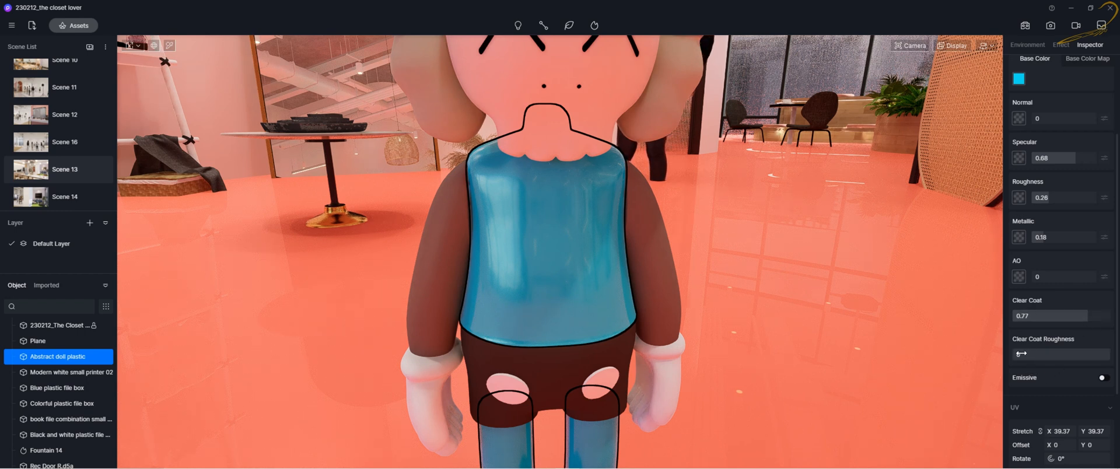
left_click_drag(1020, 354, 1084, 355)
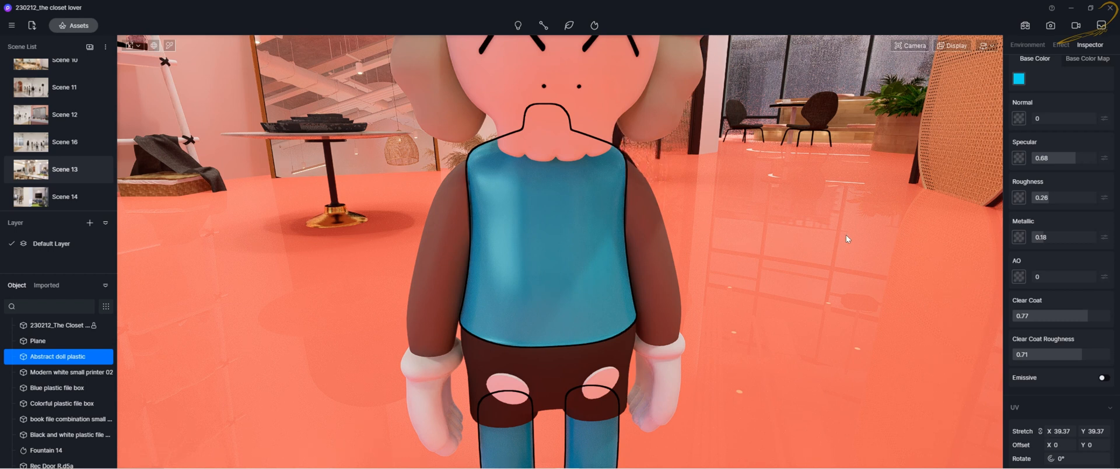
scroll(498, 239, "down", 5)
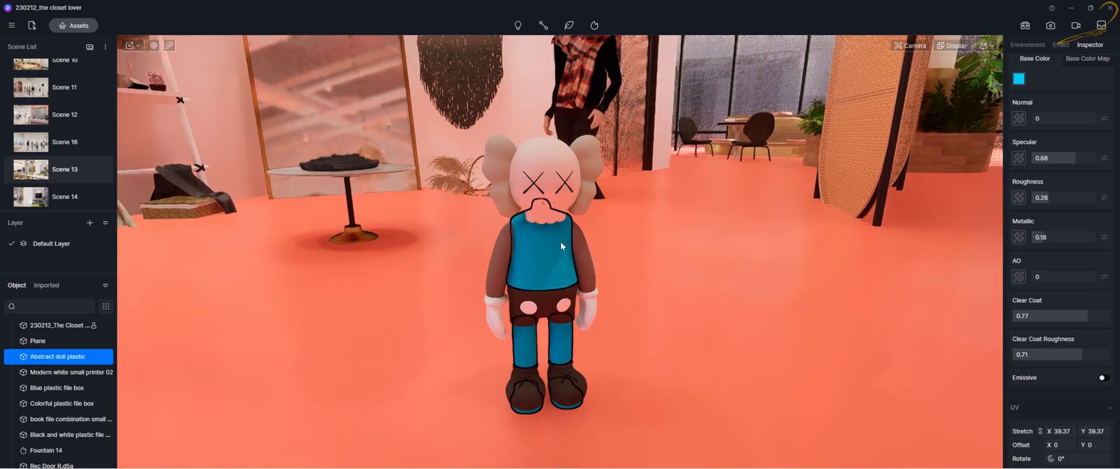
right_click_drag(585, 255, 649, 246)
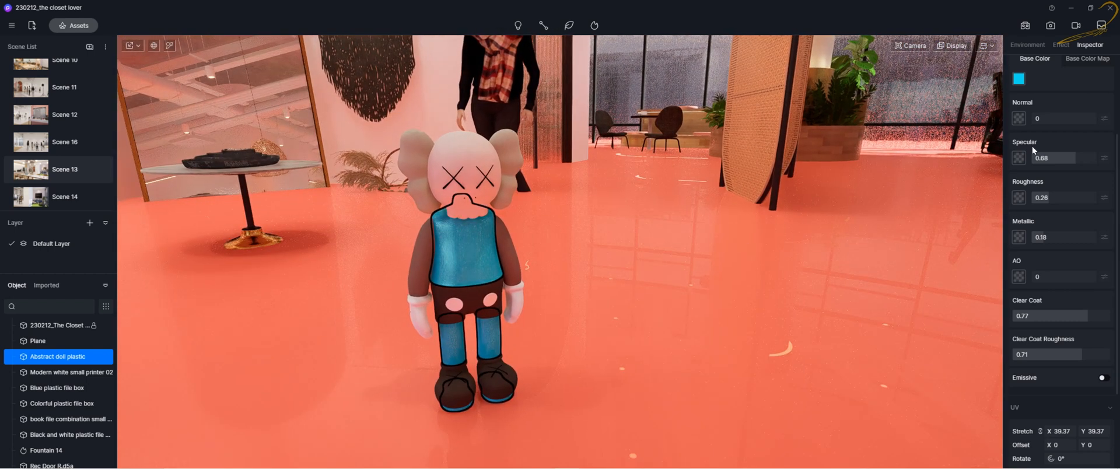
scroll(1050, 121, "up", 3)
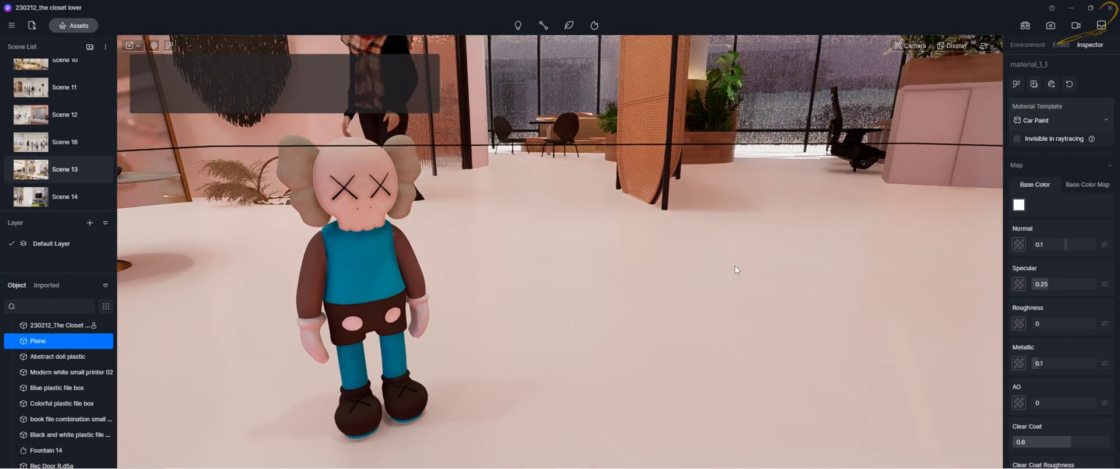
Try the Displacement template on the white floor plane and change its material template to Custom.
left_click(1055, 115)
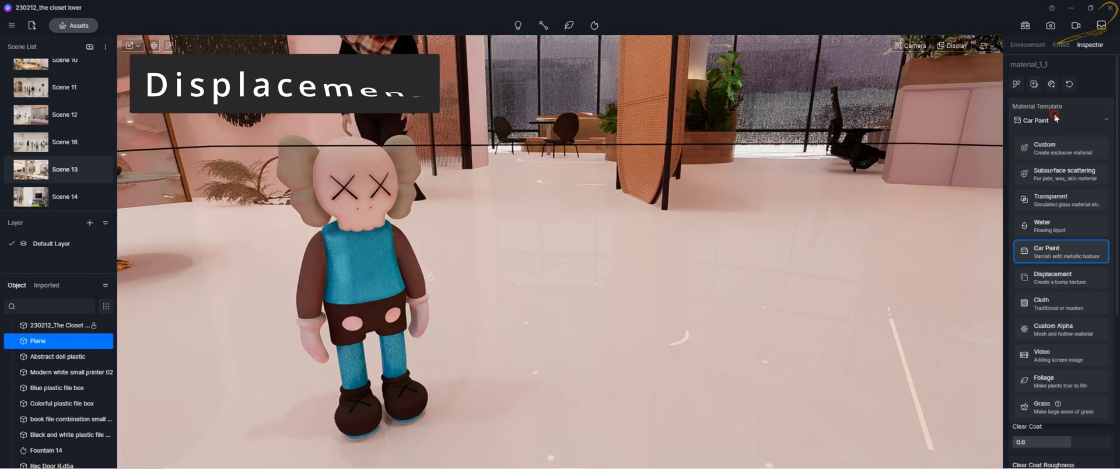
left_click(1067, 280)
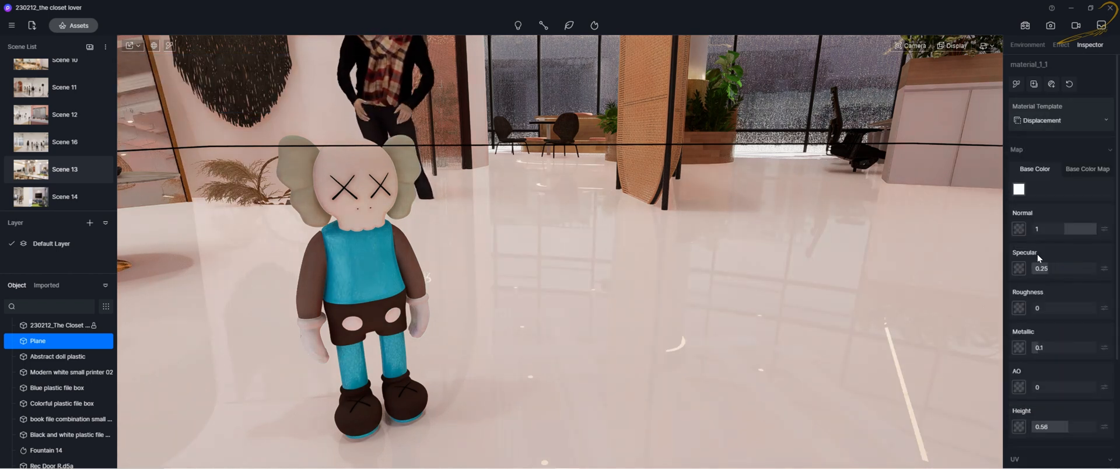
left_click(1060, 121)
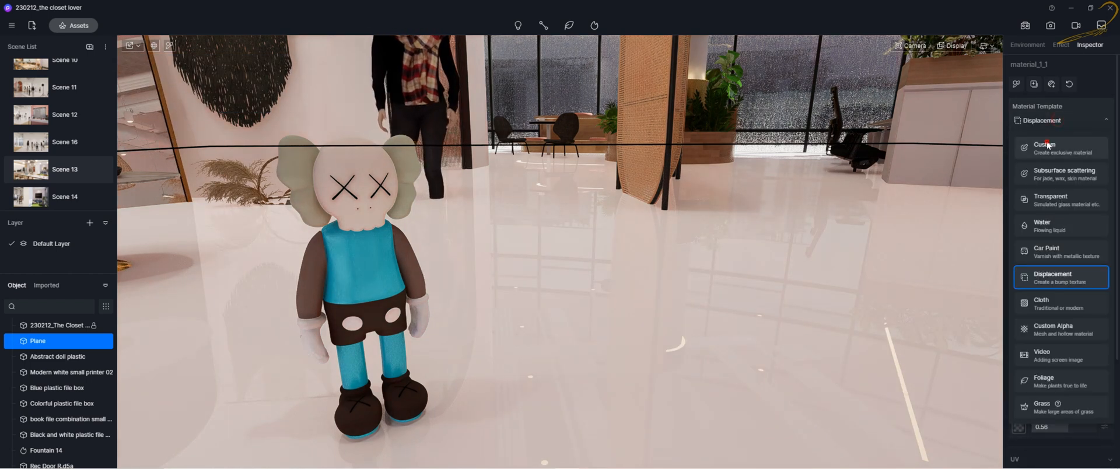
left_click(1047, 145)
scroll(787, 310, "up", 2)
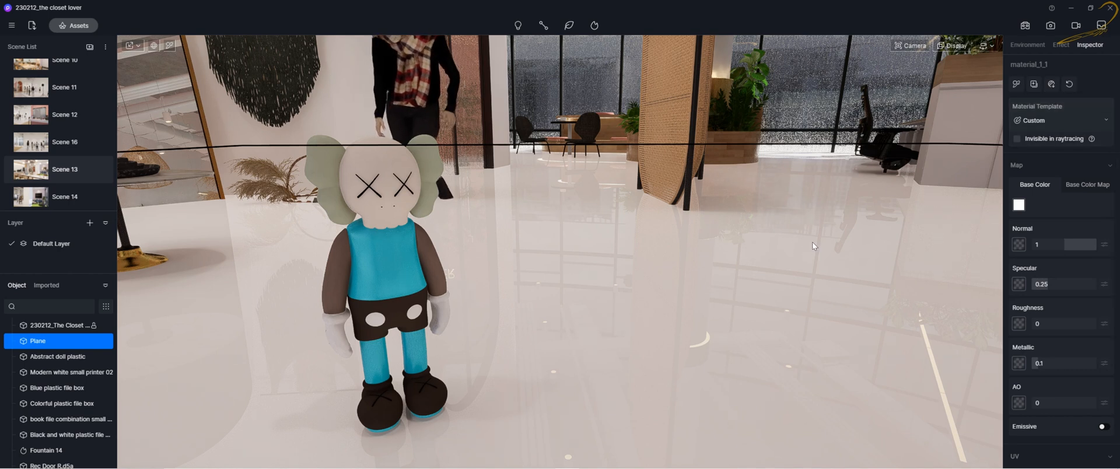
left_click(794, 242)
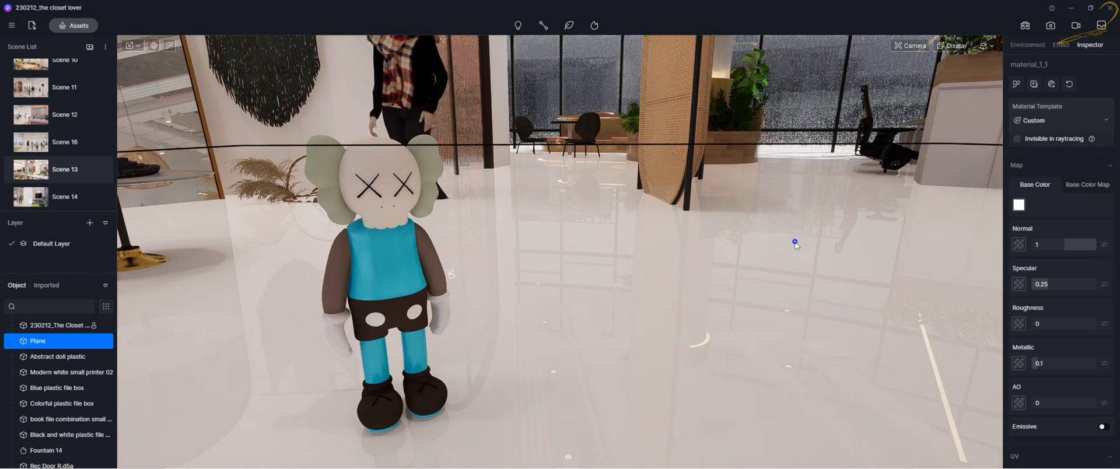
Open the batch import of PBR textures for the floor plane's material.
right_click_drag(795, 242, 790, 241)
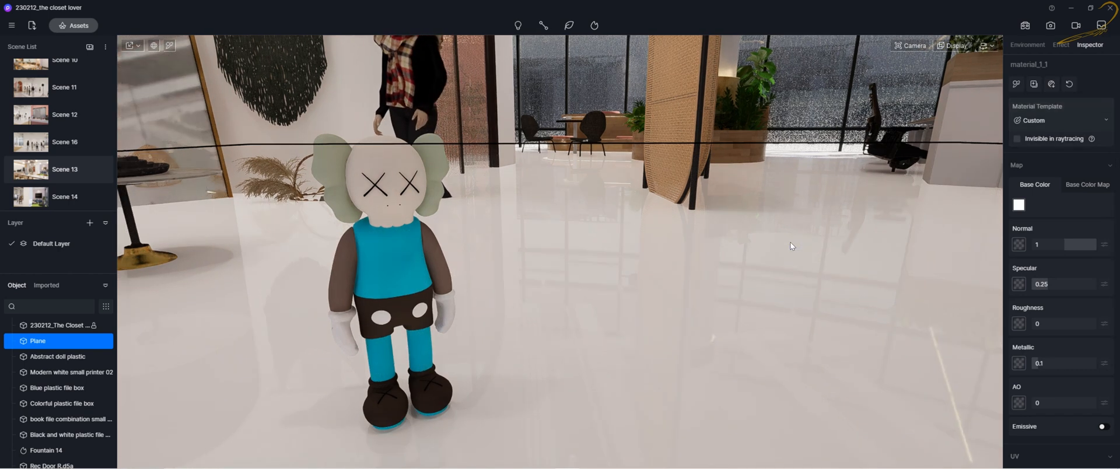
left_click(1050, 86)
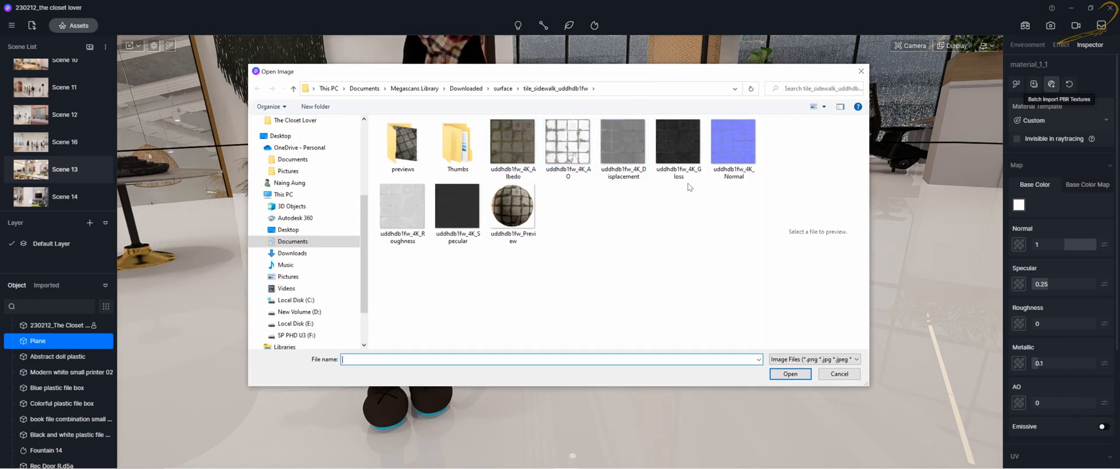
Switch to Quixel Bridge, browse the 3D Assets and Surfaces categories, and return to the texture import in D5 Render.
mouse_move(513, 465)
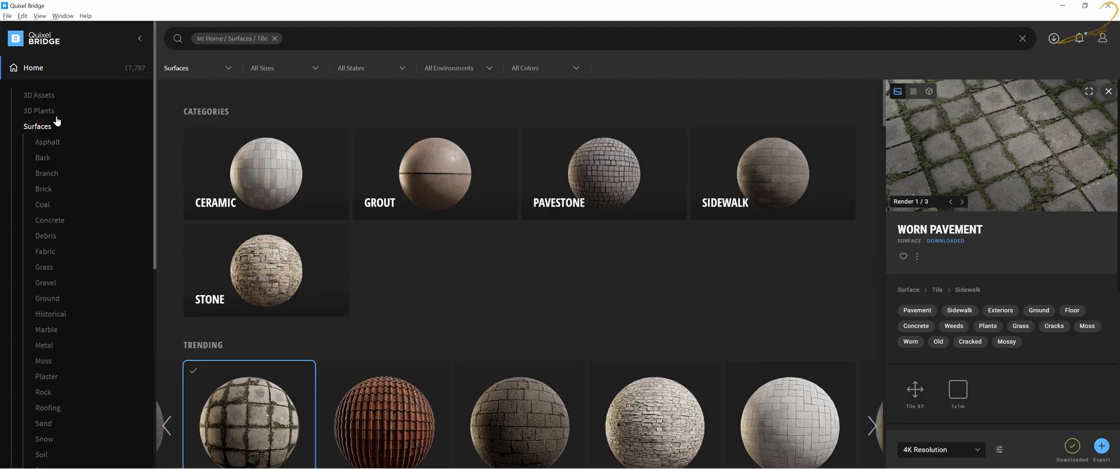
left_click(38, 95)
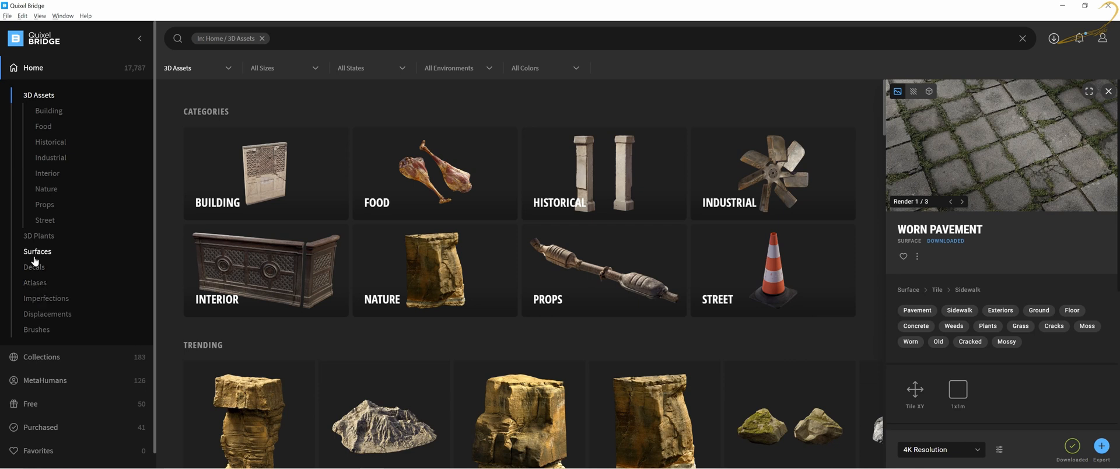
left_click(37, 257)
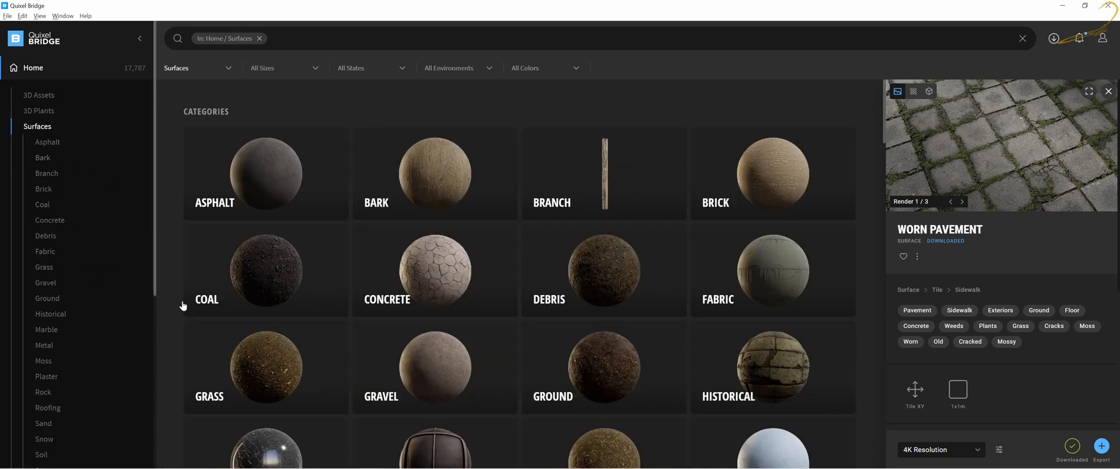
scroll(579, 251, "down", 4)
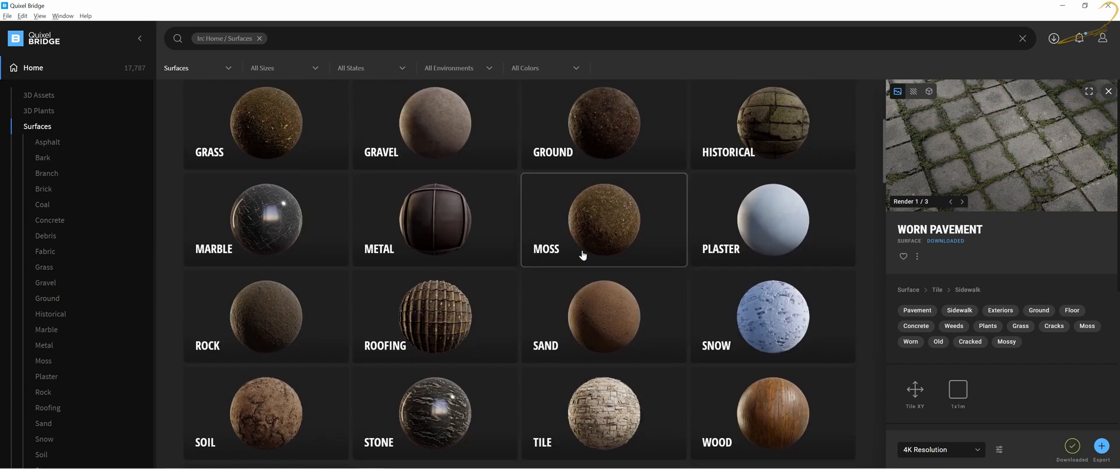
scroll(581, 256, "down", 4)
scroll(571, 281, "down", 3)
scroll(566, 283, "up", 3)
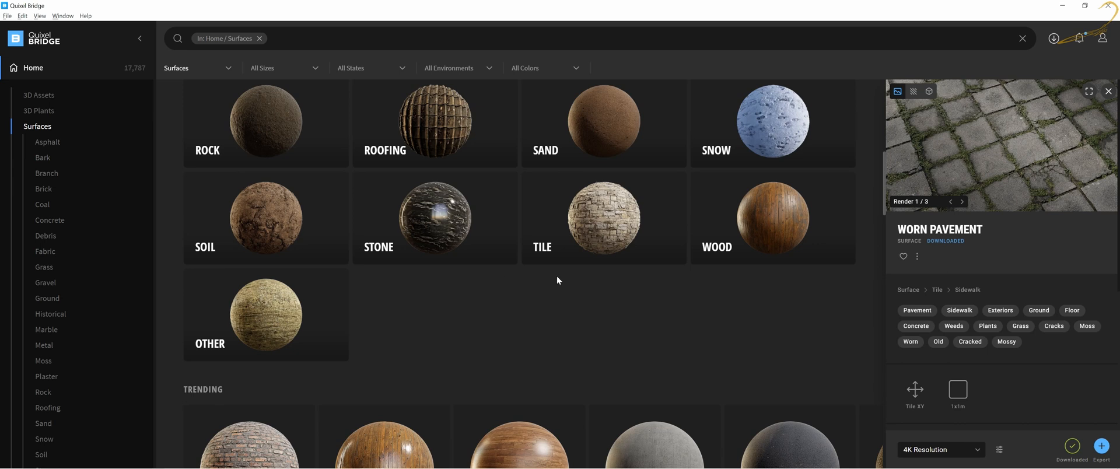
left_click(1068, 7)
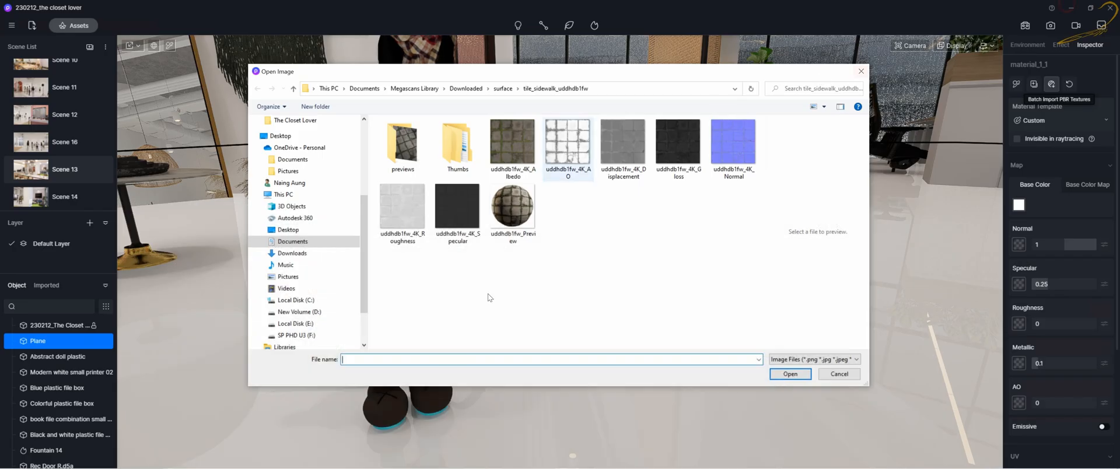
left_click(514, 175)
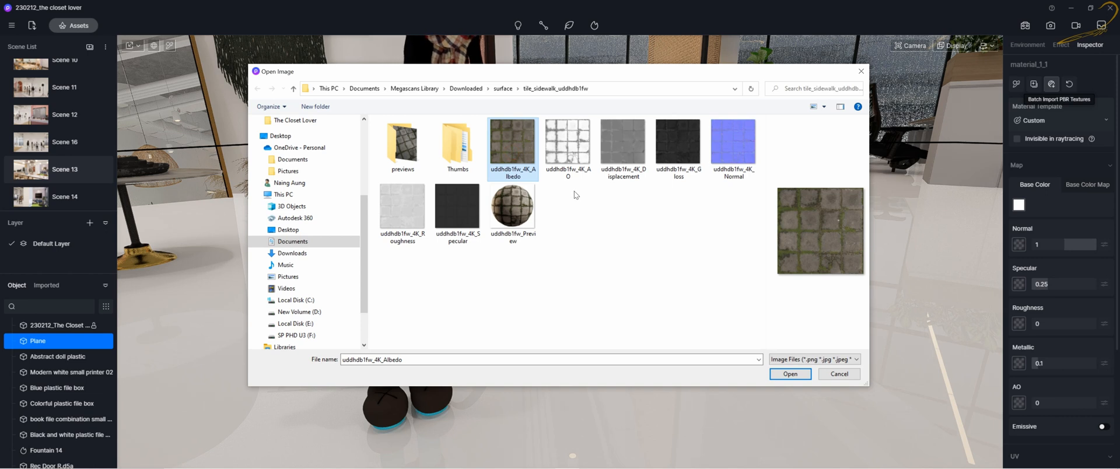
left_click(576, 164)
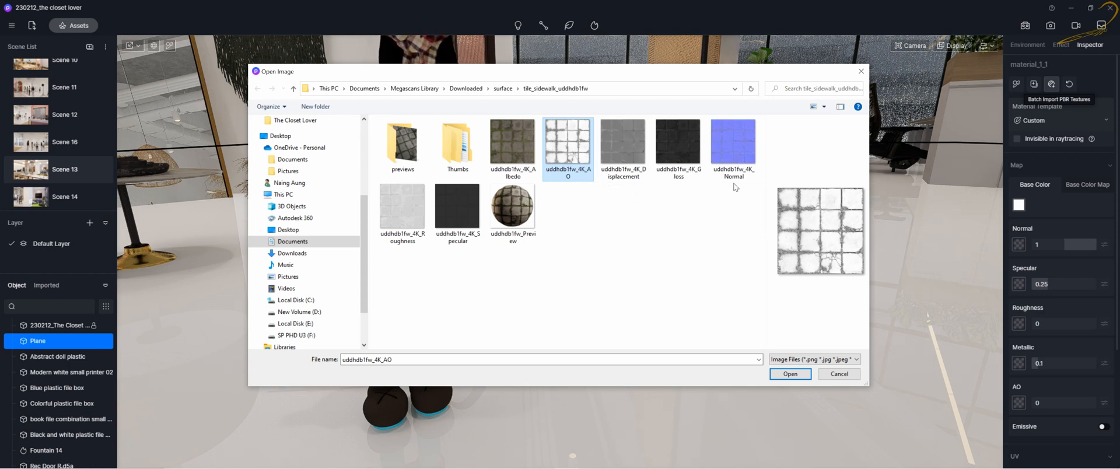
left_click_drag(732, 188, 491, 137)
left_click(634, 224)
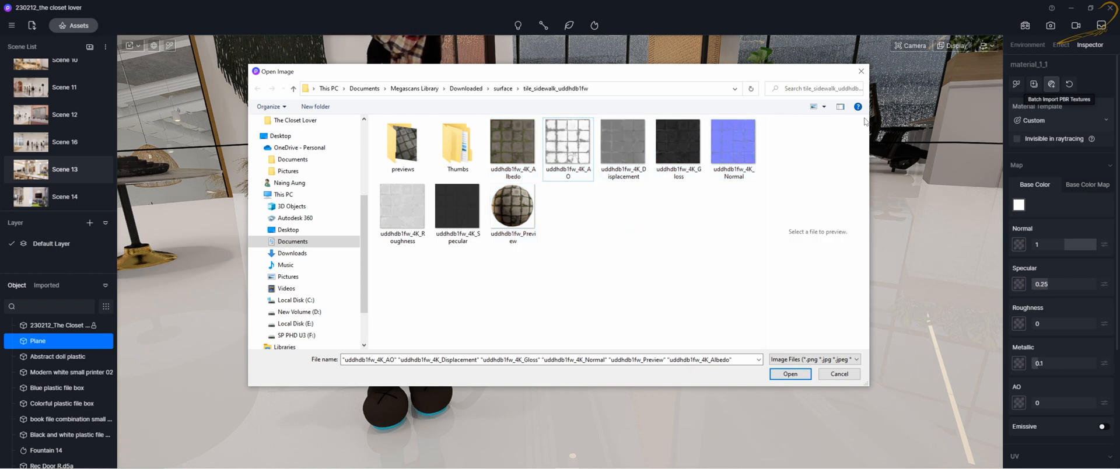
Import the uddhdb1fw_4K Albedo, AO, Specular, Roughness, Normal and Displacement textures into the plane's material, continuing despite the workflow mismatch.
left_click(514, 151)
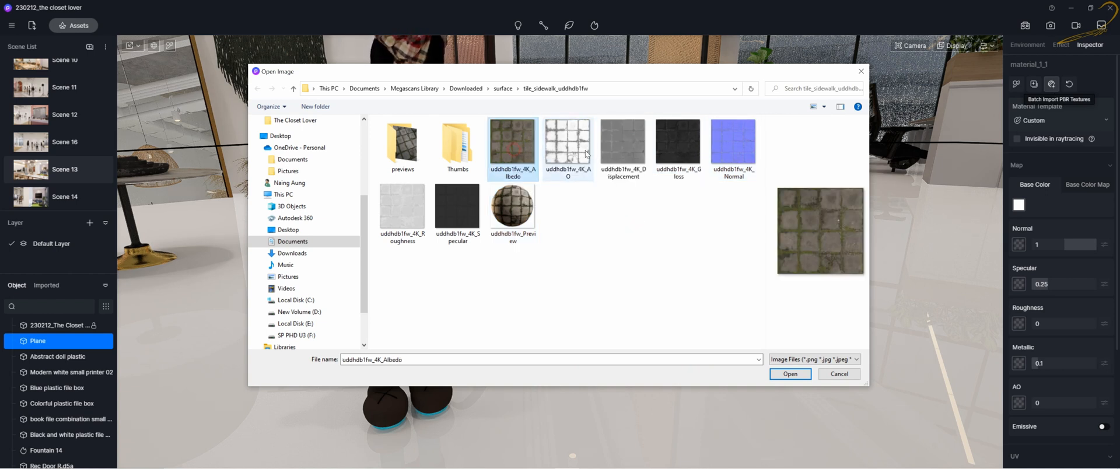
left_click(570, 153, "ctrl")
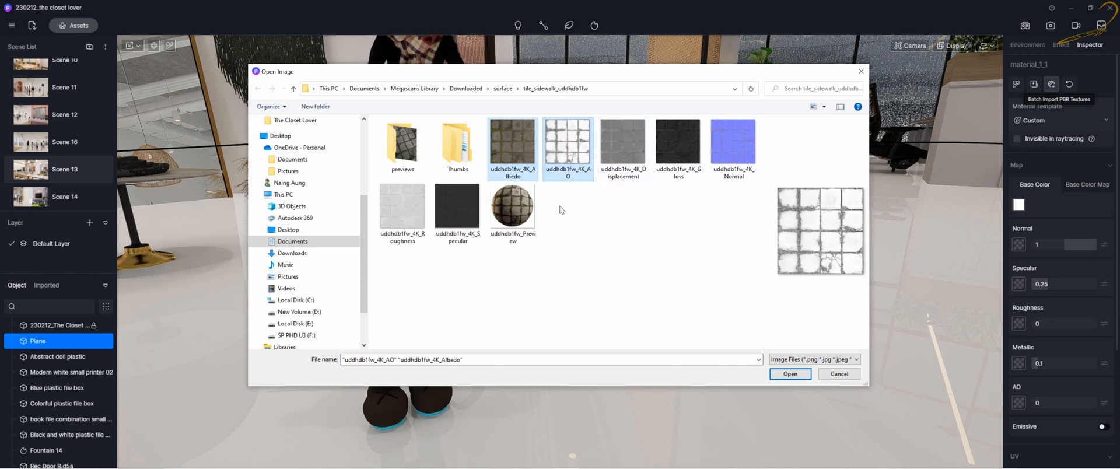
left_click(471, 218, "ctrl")
left_click(404, 218, "ctrl")
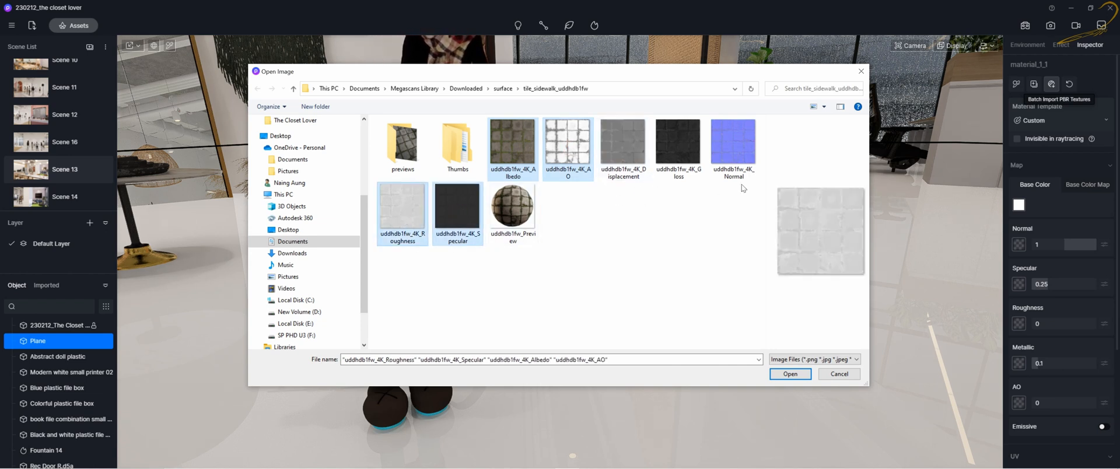
left_click(746, 163, "ctrl")
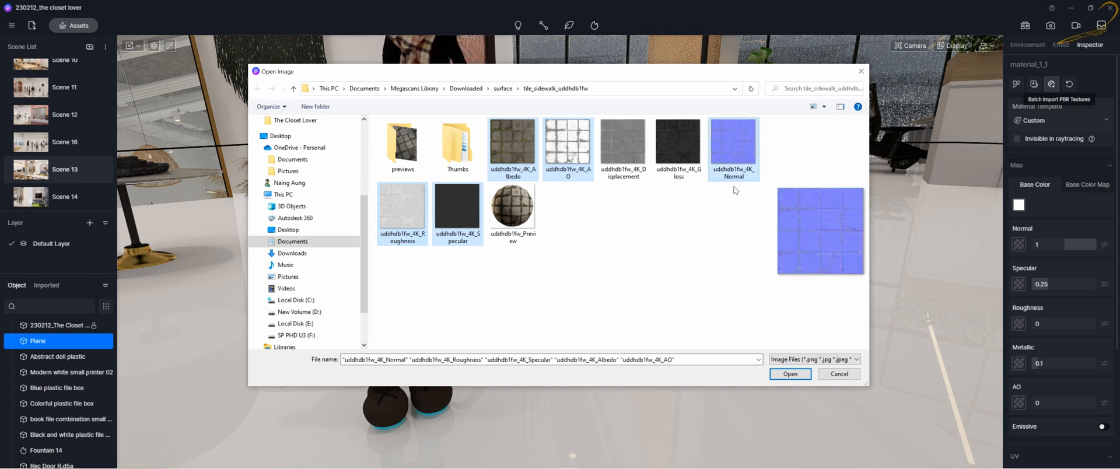
left_click(627, 154, "ctrl")
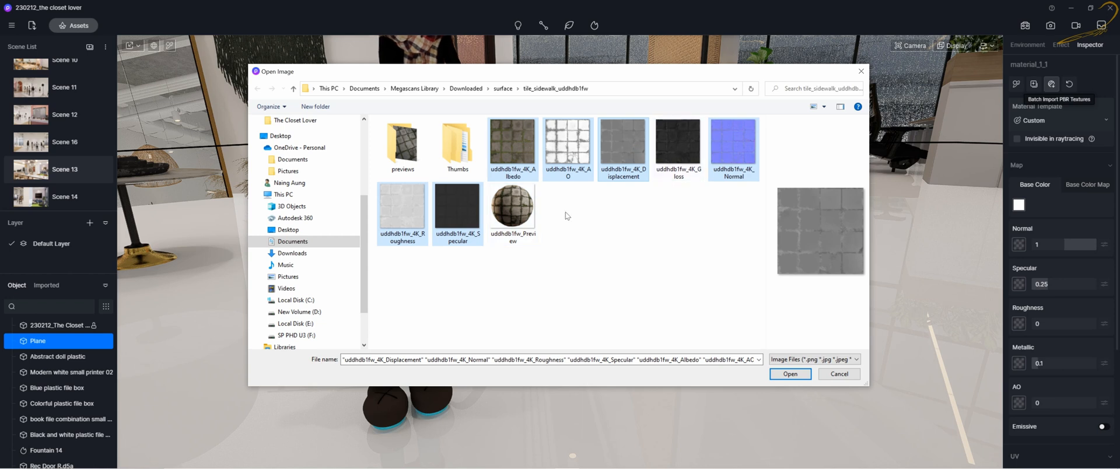
left_click(790, 374)
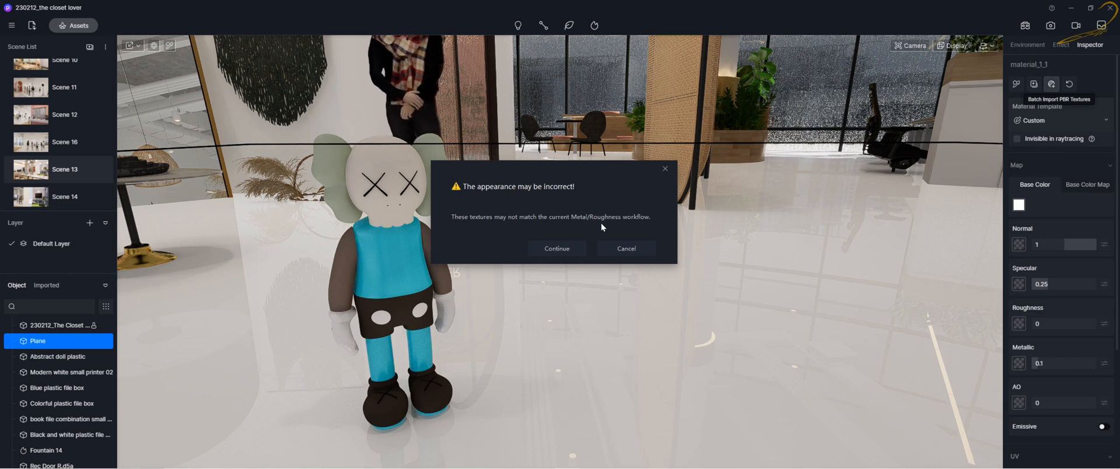
left_click(558, 249)
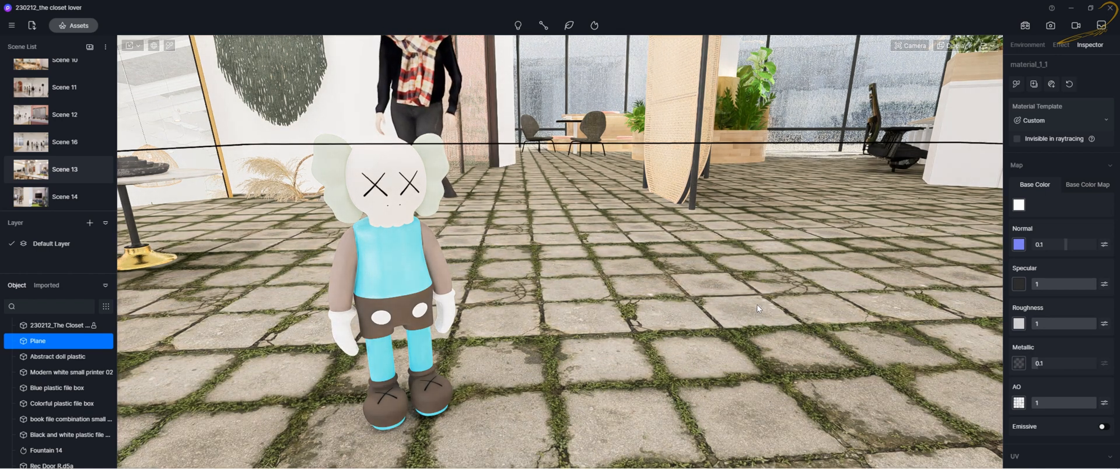
Examine the paving on the floor and review the material's base color map and other texture map settings.
mouse_move(715, 272)
right_mouse_down()
mouse_move(786, 255)
mouse_move(726, 261)
right_mouse_up()
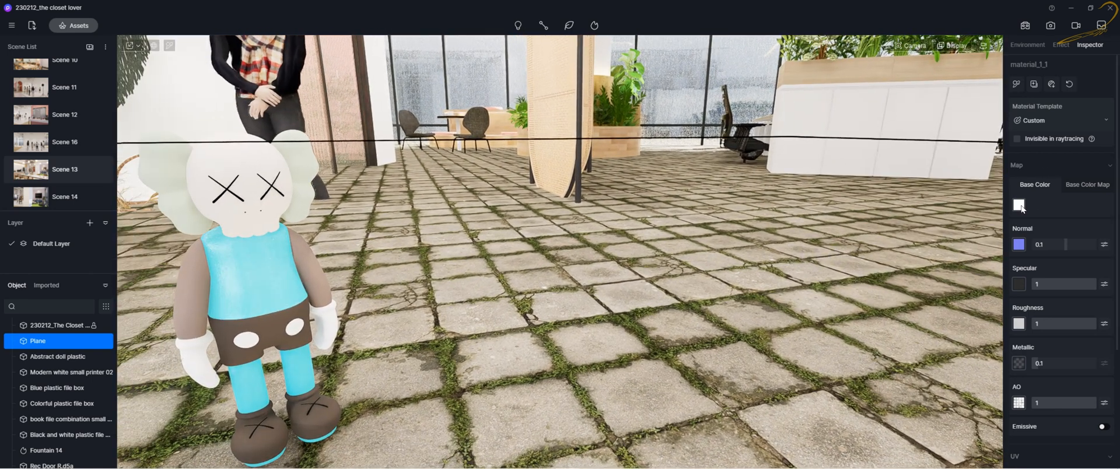
left_click(1086, 184)
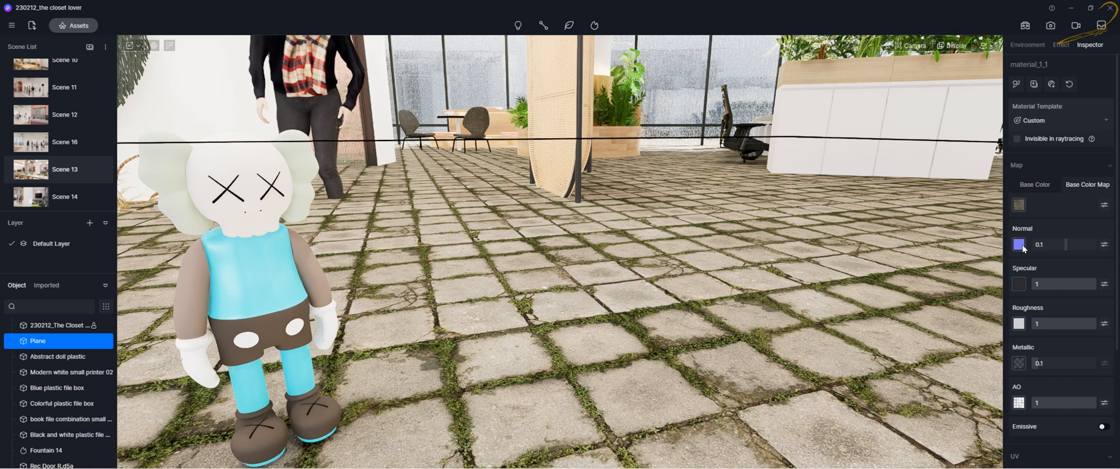
scroll(1024, 249, "down", 1)
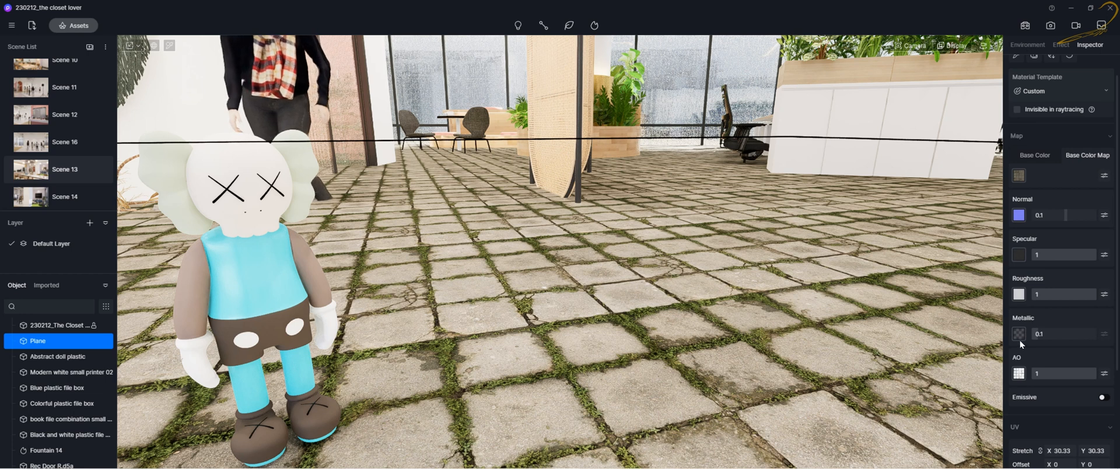
scroll(1018, 347, "down", 1)
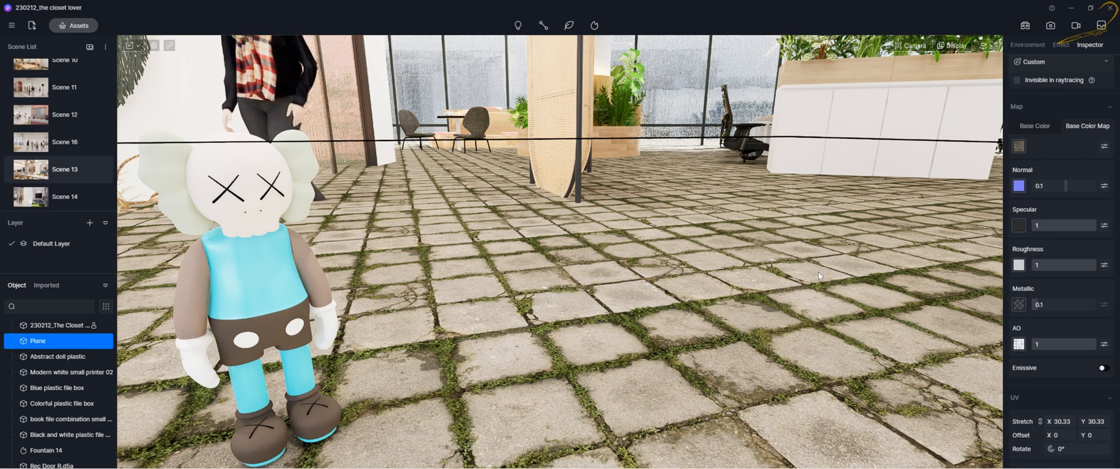
right_click_drag(740, 250, 744, 233)
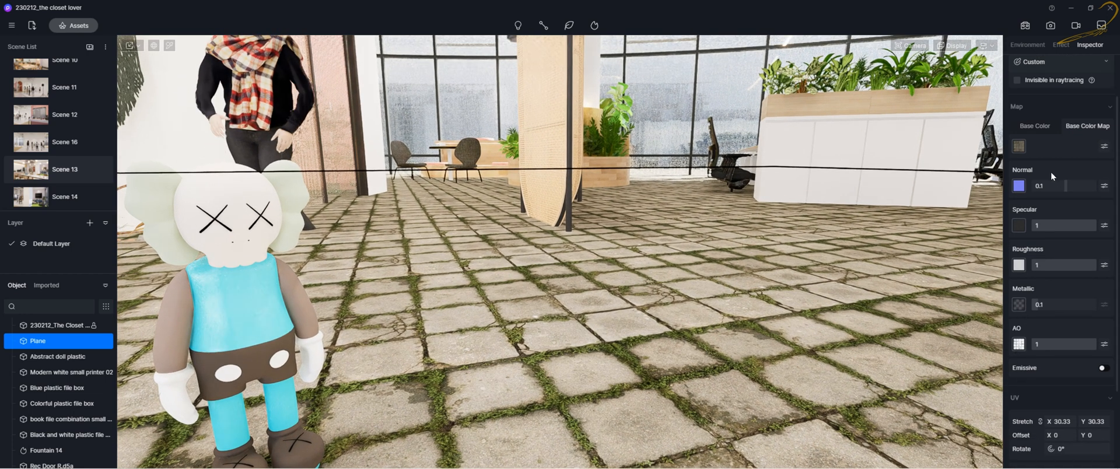
Change the paving material's template from Custom to Displacement and bring up its Height setting.
scroll(1076, 178, "up", 2)
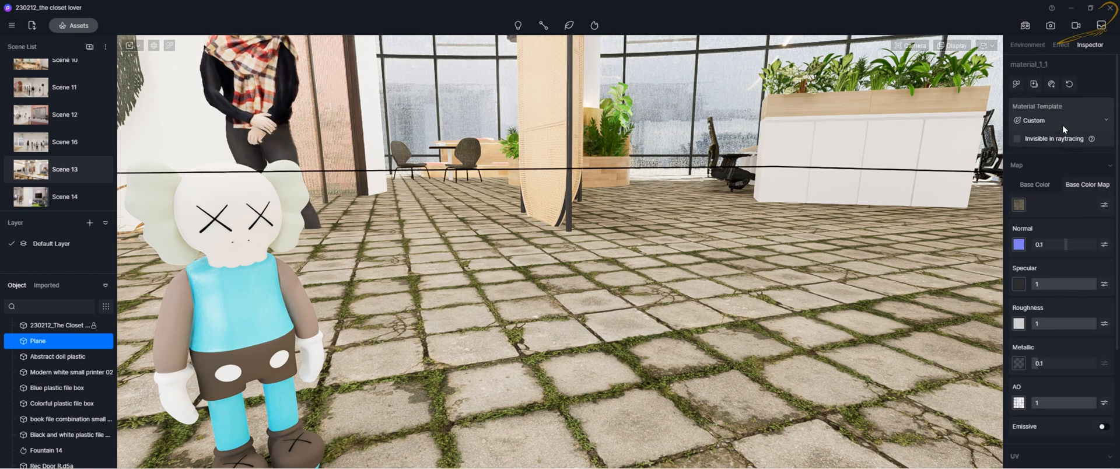
left_click(1074, 114)
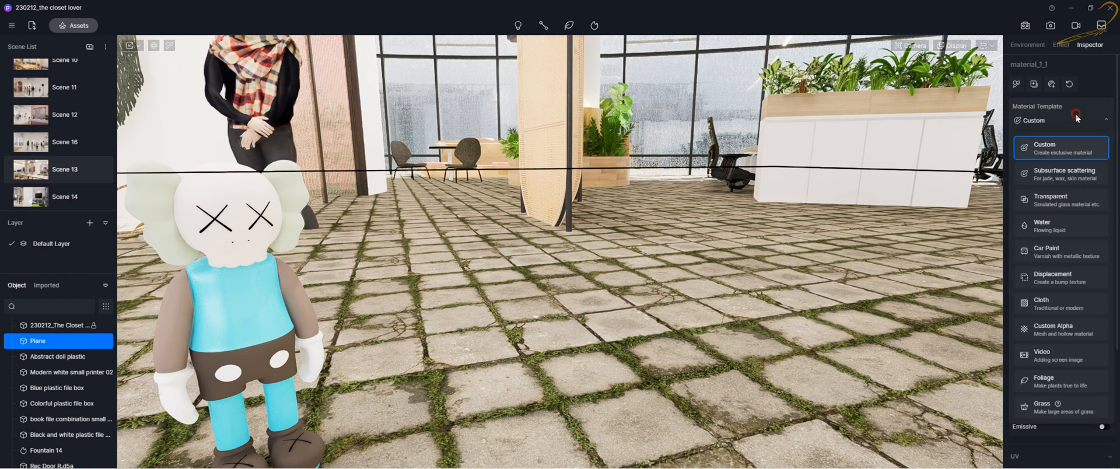
left_click(1059, 274)
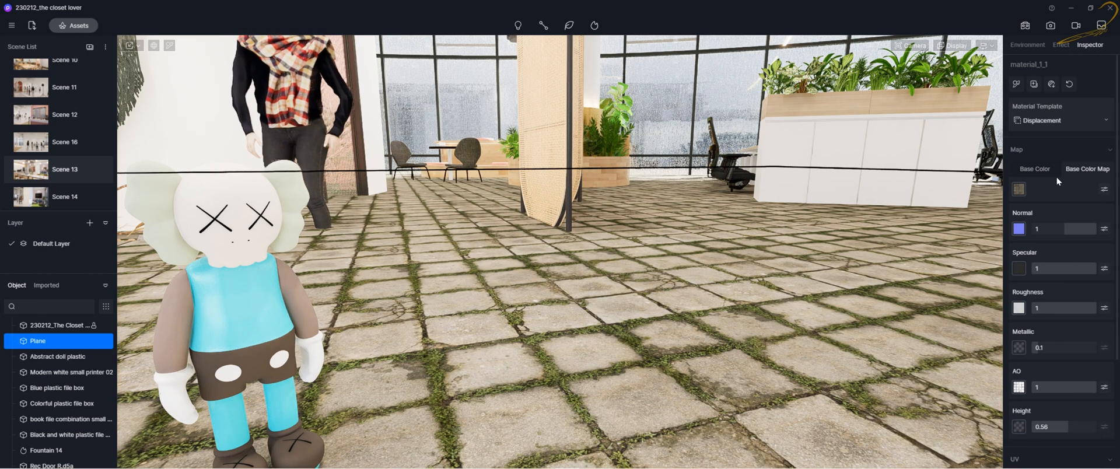
scroll(1048, 326, "down", 3)
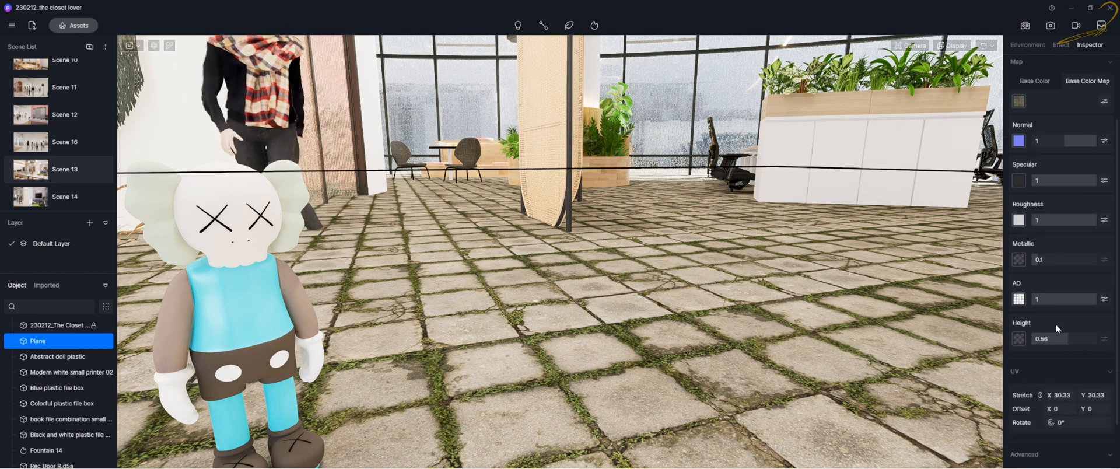
scroll(1069, 328, "up", 1)
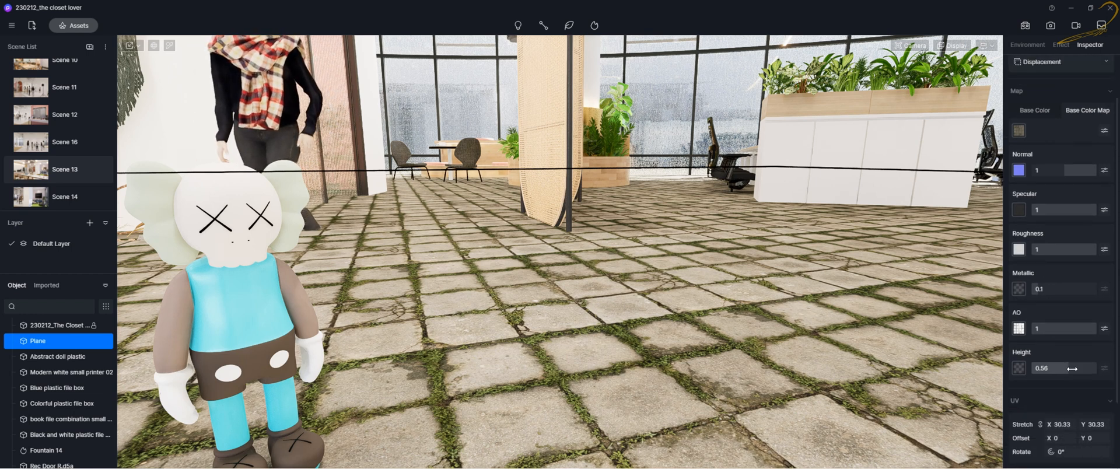
Set the paving's Height to 0.38 and load the uddhdb1fw_4K_Displacement image as its height map.
left_click_drag(1064, 368, 1053, 368)
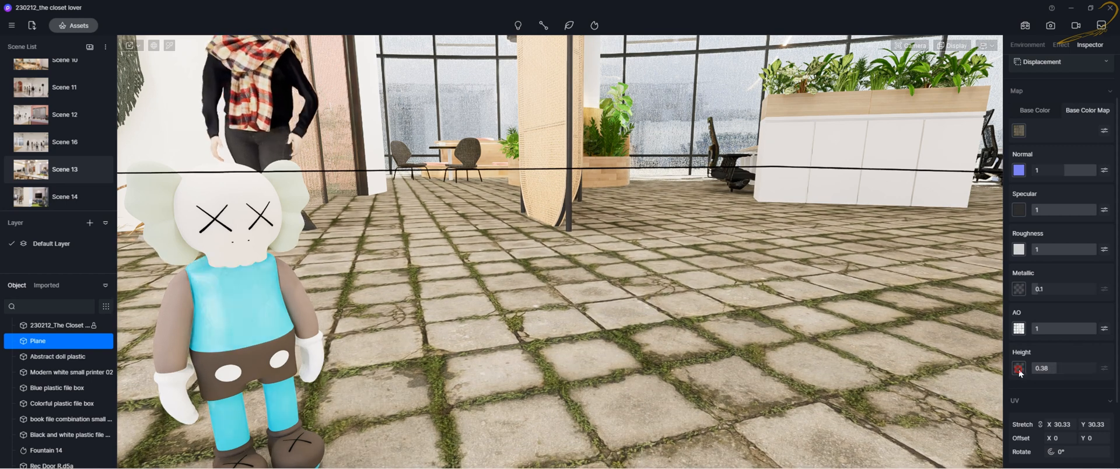
left_click(1018, 368)
double_click(629, 152)
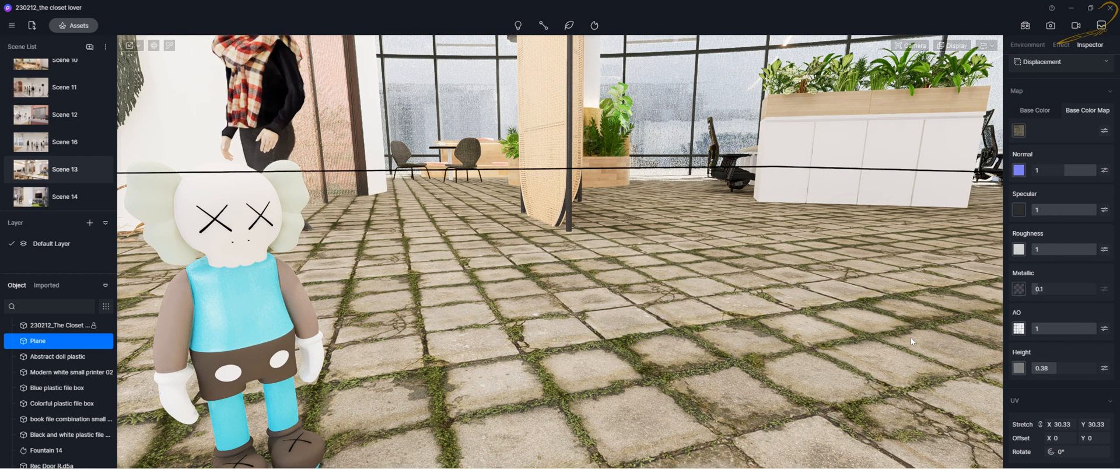
Compare the paving's Height at 1 and 0.25, set it back to 1, and view the floor from farther away.
left_click_drag(1057, 368, 1112, 379)
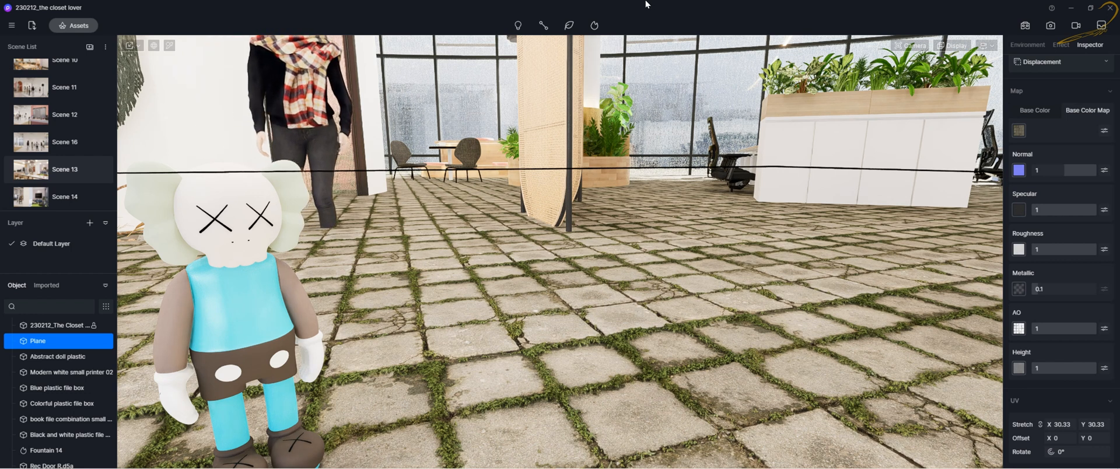
mouse_move(646, 5)
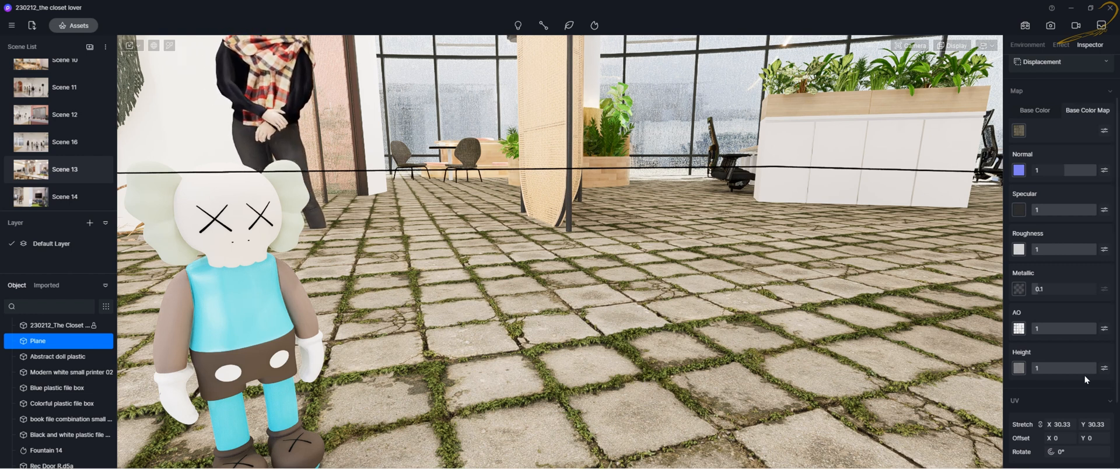
left_click_drag(1084, 370, 1053, 374)
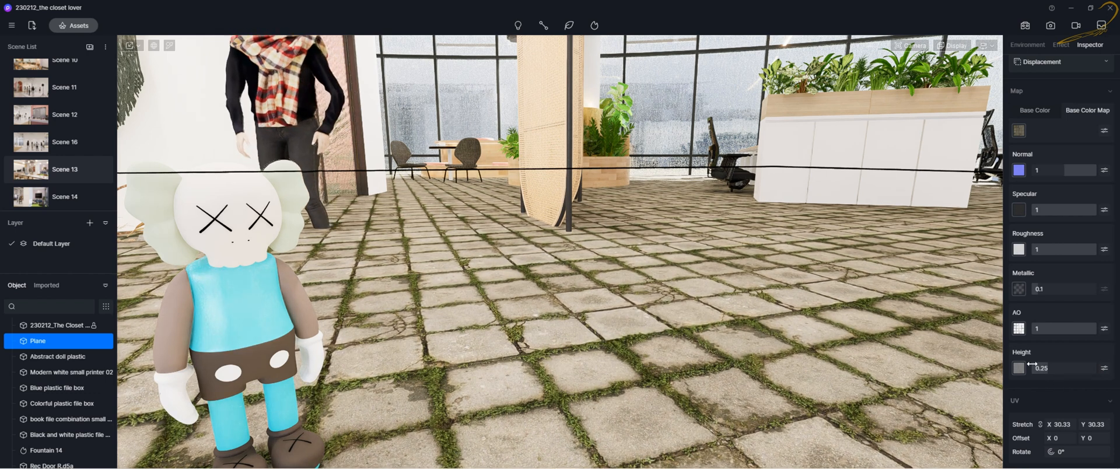
left_click_drag(1041, 368, 1116, 381)
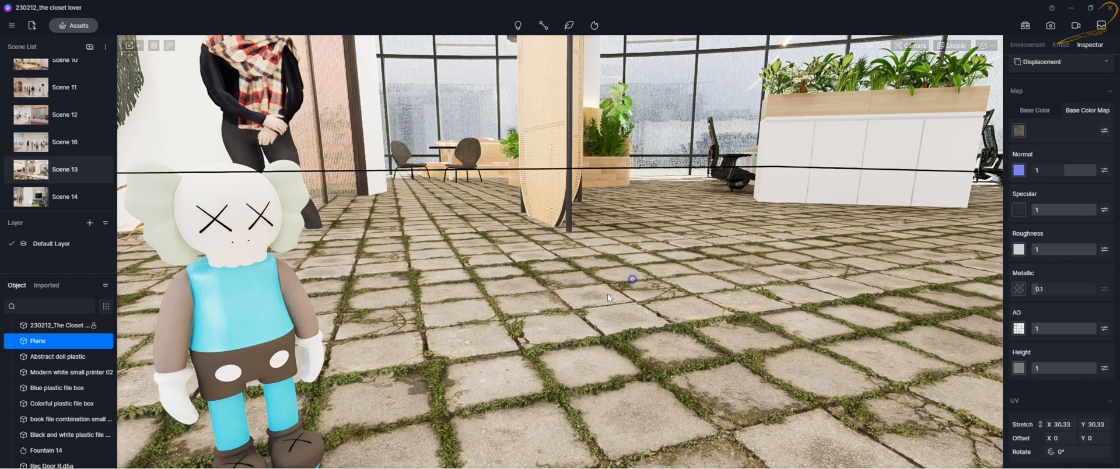
right_click_drag(607, 292, 591, 362)
scroll(591, 361, "down", 5)
mouse_move(622, 254)
right_mouse_down()
mouse_move(628, 408)
mouse_move(616, 252)
right_mouse_up()
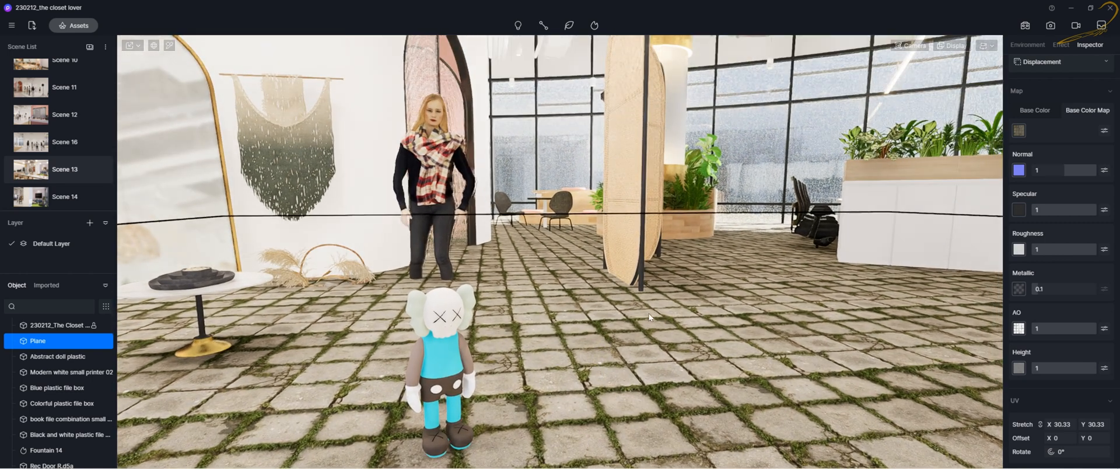
Review the paving material's Displacement maps, then look through the Surfaces collection in Quixel Bridge and return to D5 Render.
scroll(1036, 295, "up", 2)
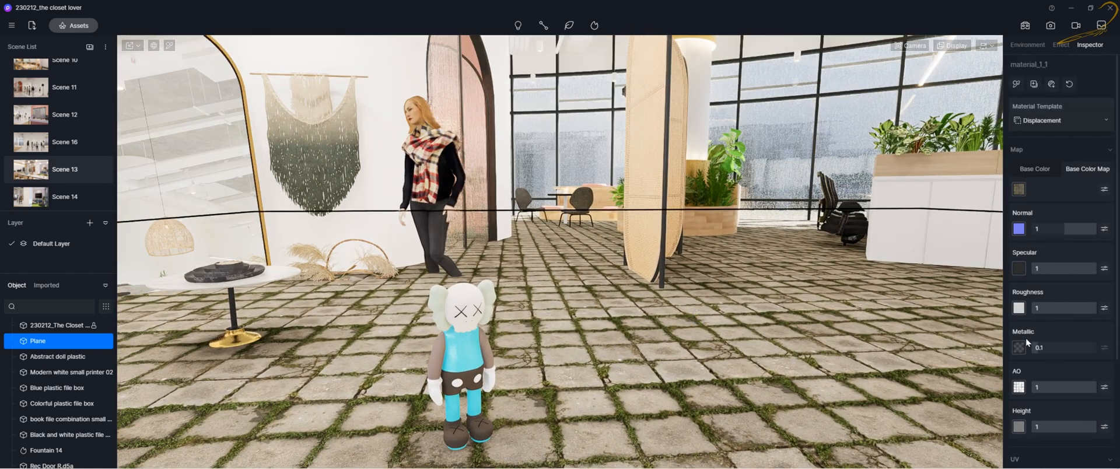
scroll(1025, 338, "down", 1)
scroll(1026, 315, "up", 1)
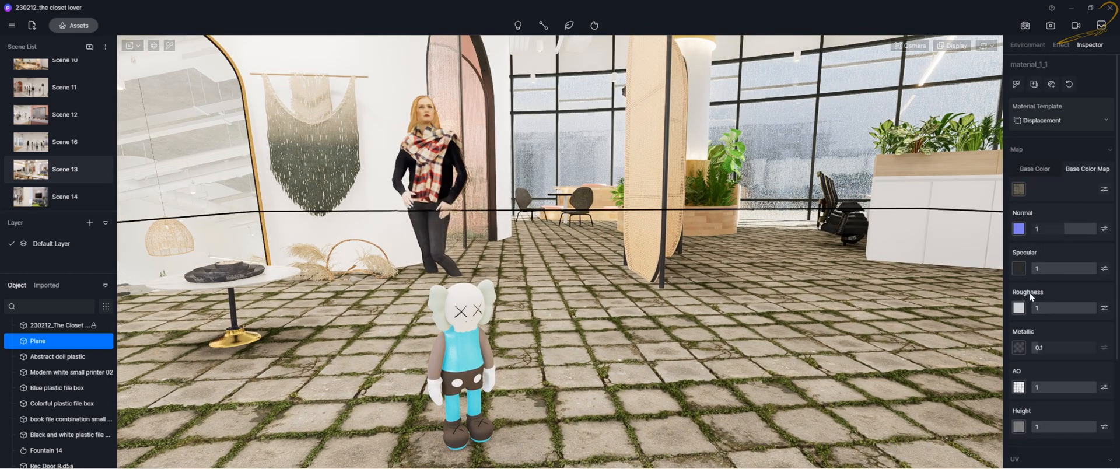
mouse_move(485, 465)
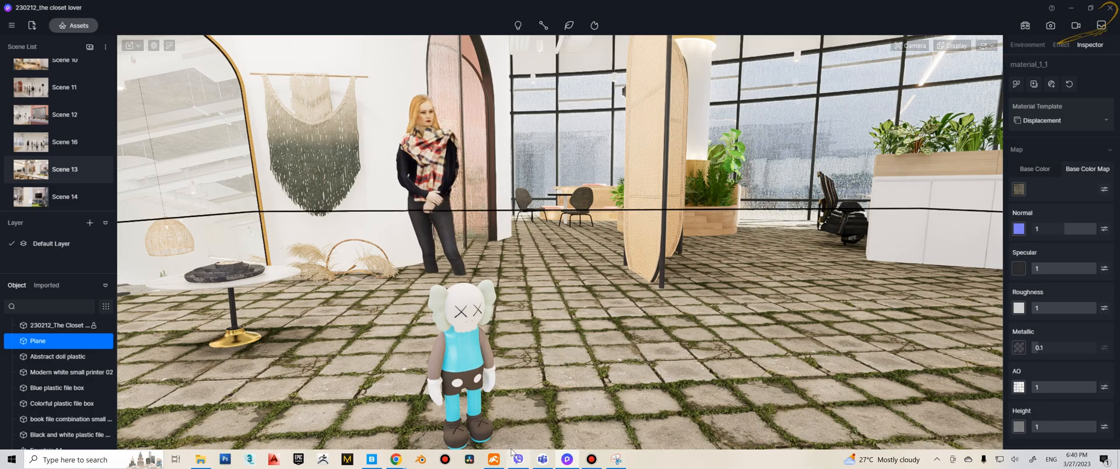
left_click(372, 465)
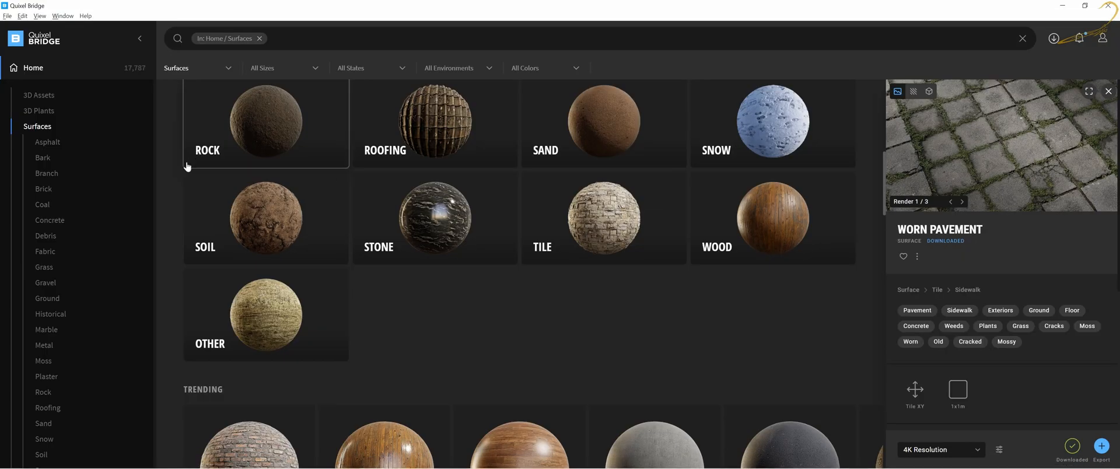
scroll(591, 289, "down", 3)
scroll(688, 299, "down", 10)
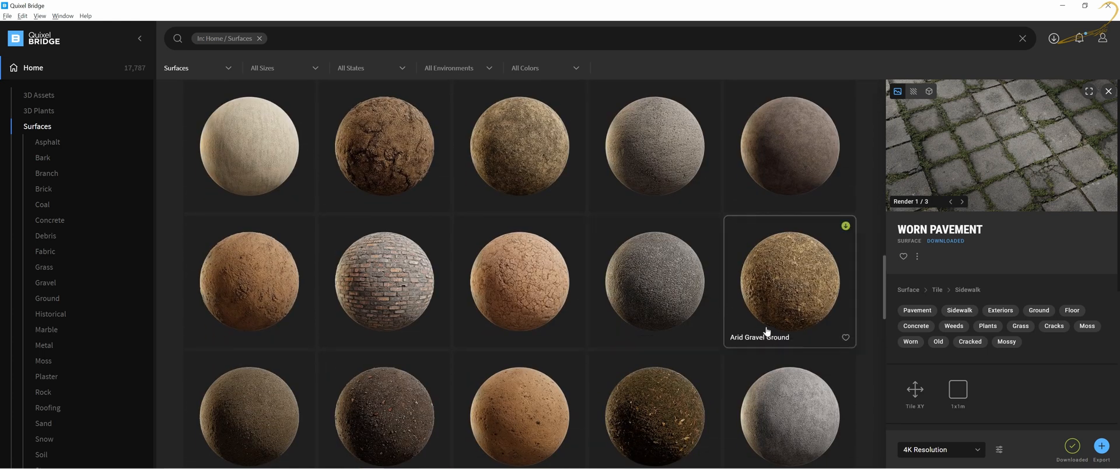
scroll(767, 331, "up", 3)
left_click(1062, 6)
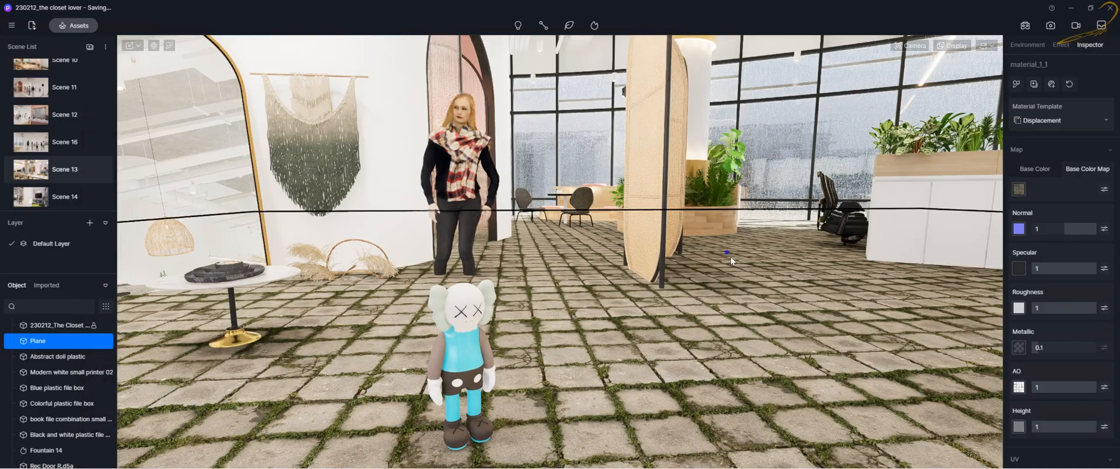
Pick the grey fabric material on the lounge chair and change its template from Custom to Cloth.
key("Escape")
right_click_drag(809, 268, 561, 299)
key("i")
left_click(649, 354)
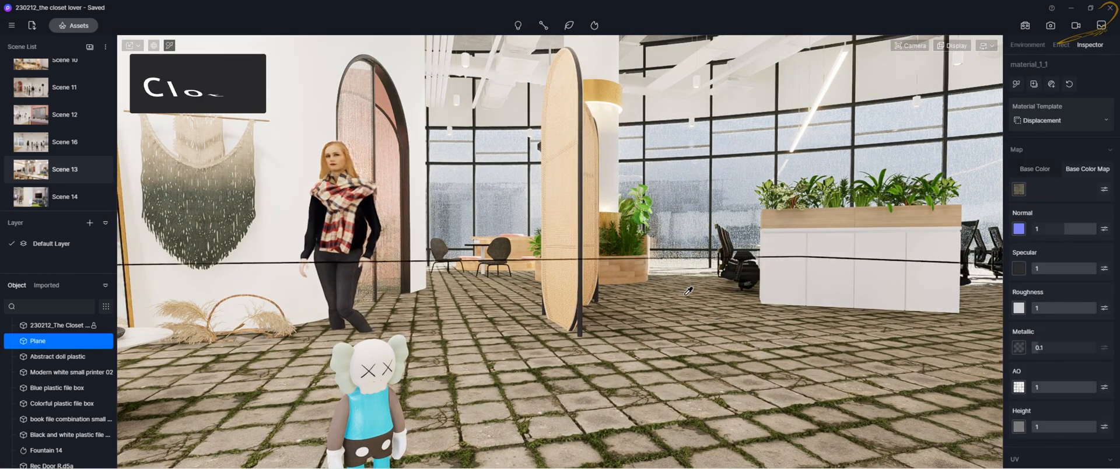
left_click(1050, 121)
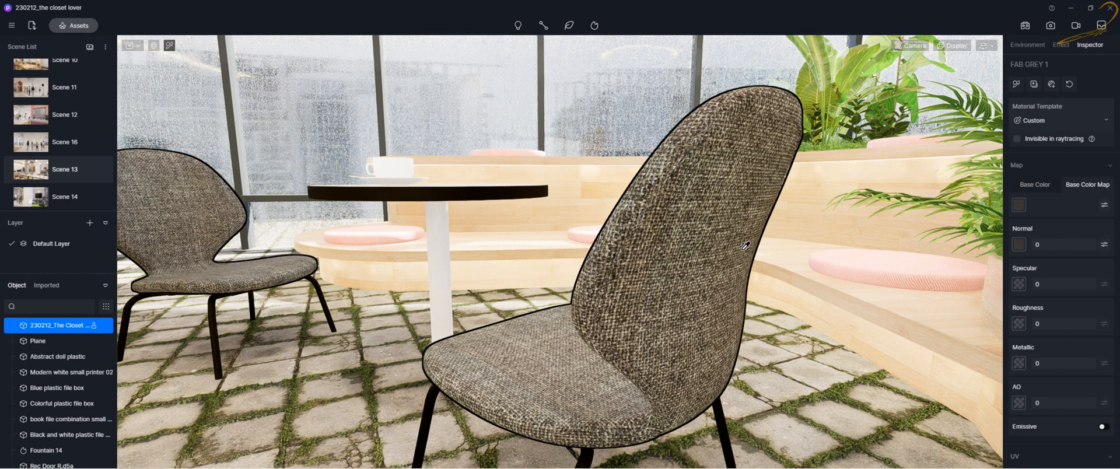
key("Escape")
scroll(832, 254, "down", 5)
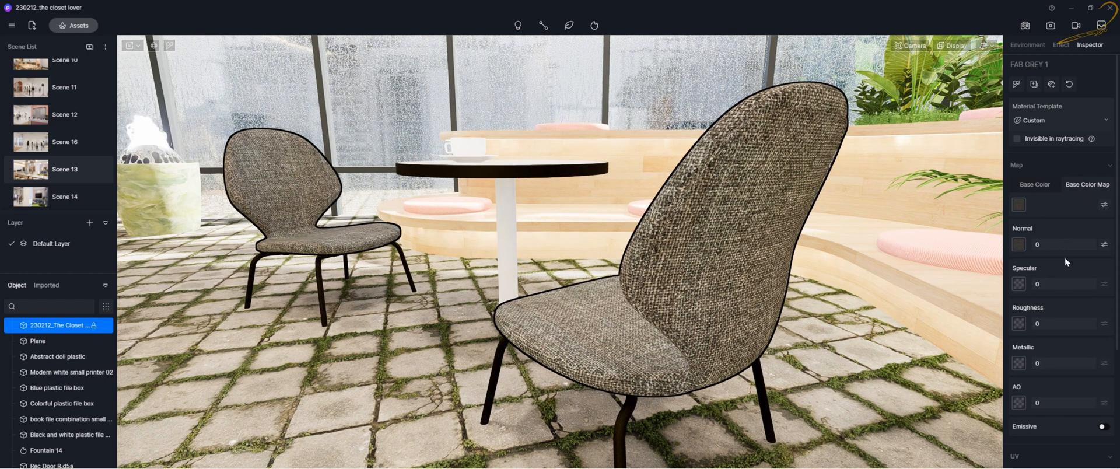
left_click(1043, 123)
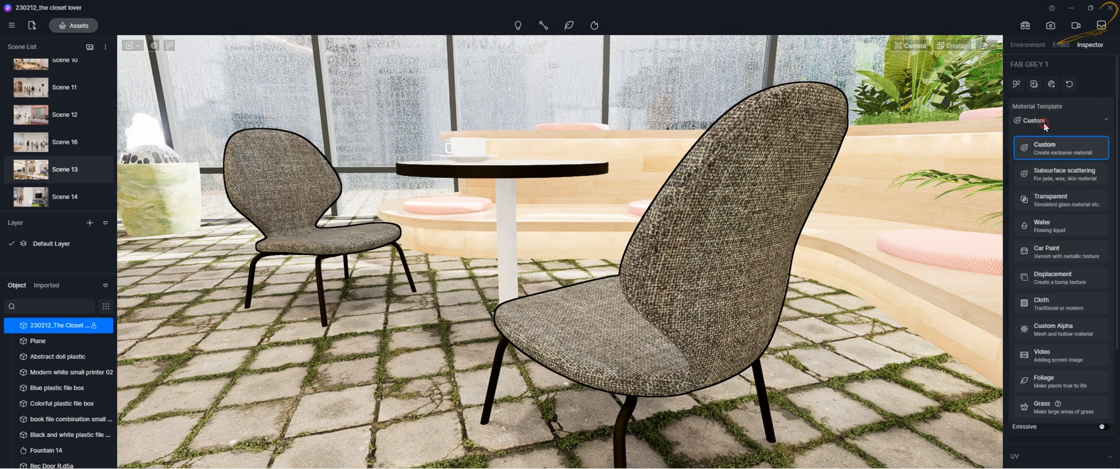
left_click(1046, 303)
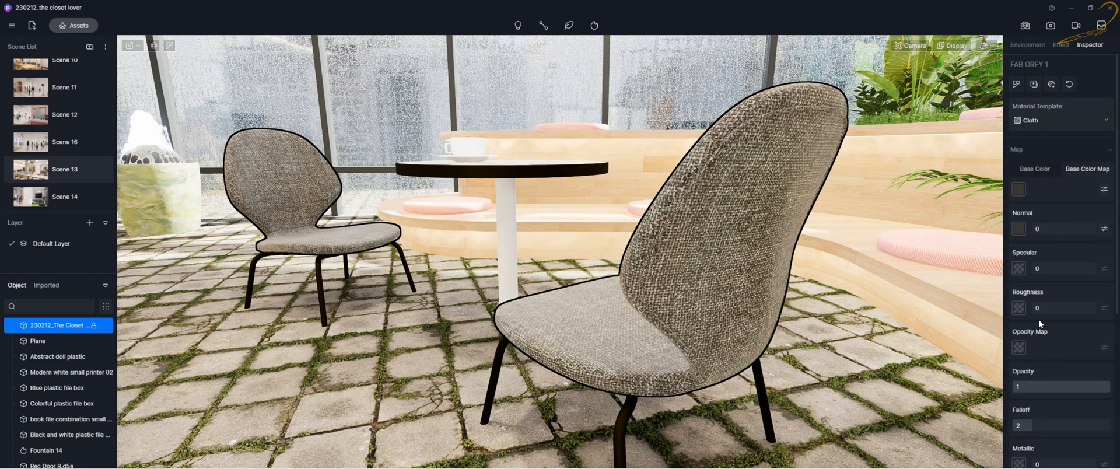
Try a Falloff of 3.2 on the chair's cloth material, then set it to 1.4.
scroll(1050, 333, "down", 1)
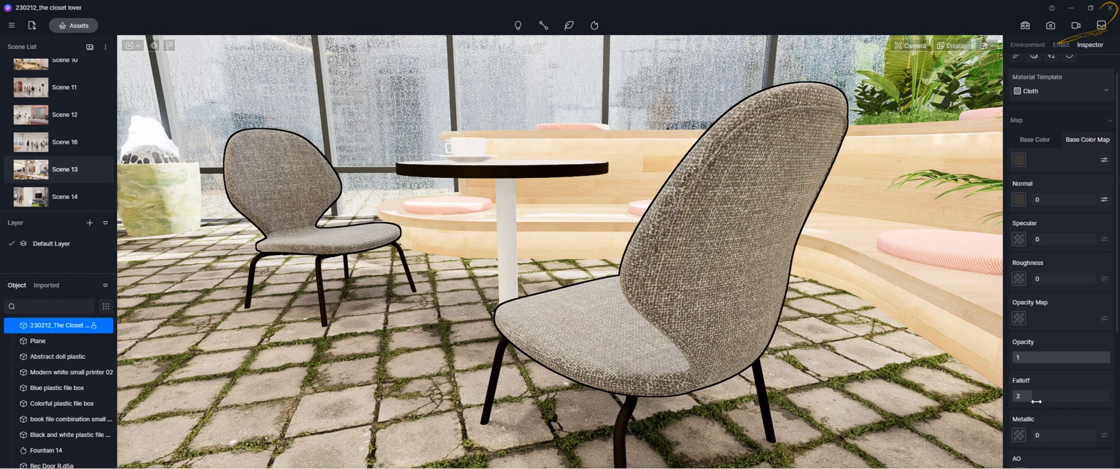
left_click_drag(1028, 397, 1046, 397)
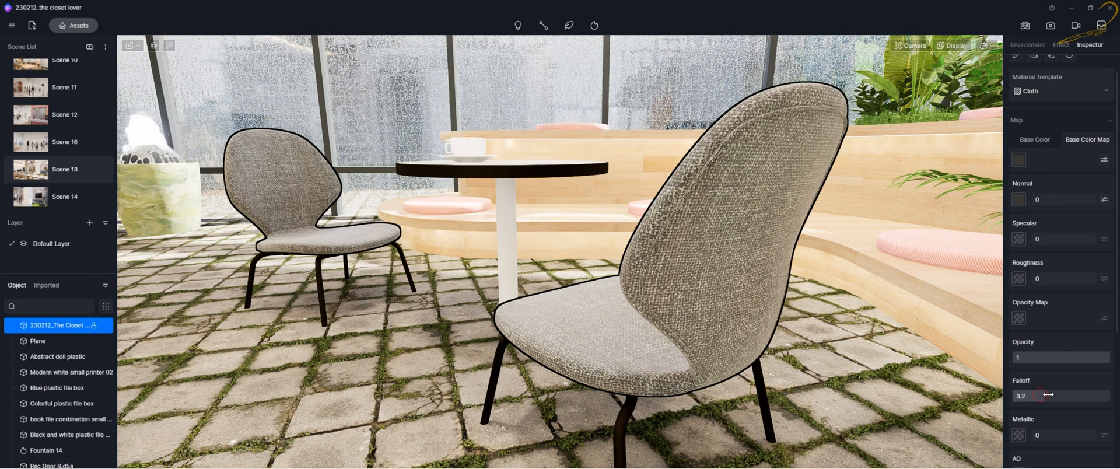
left_click_drag(1048, 395, 1022, 396)
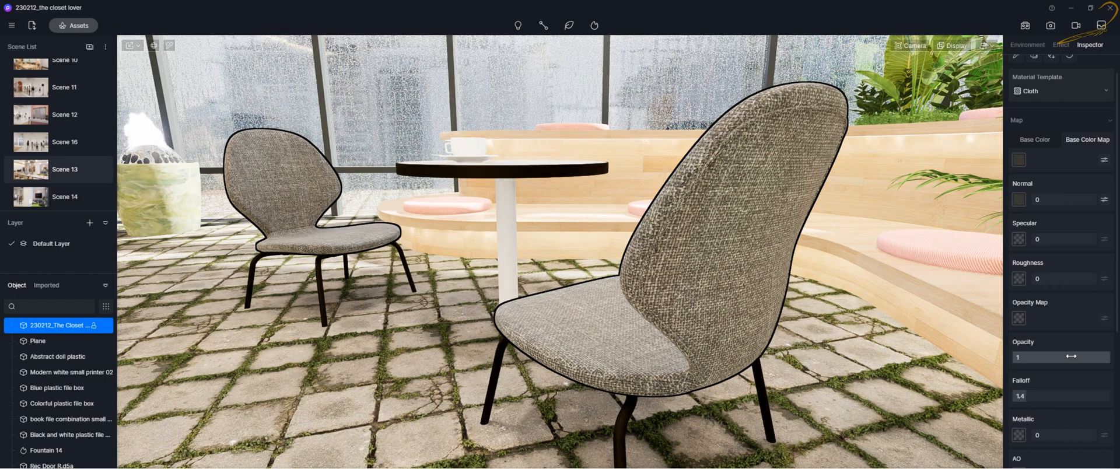
Compare the chair fabric's Opacity at 0.3, 0.14 and 0.12, restore it to 1, and view the chairs from another angle.
left_click_drag(1105, 357, 1068, 358)
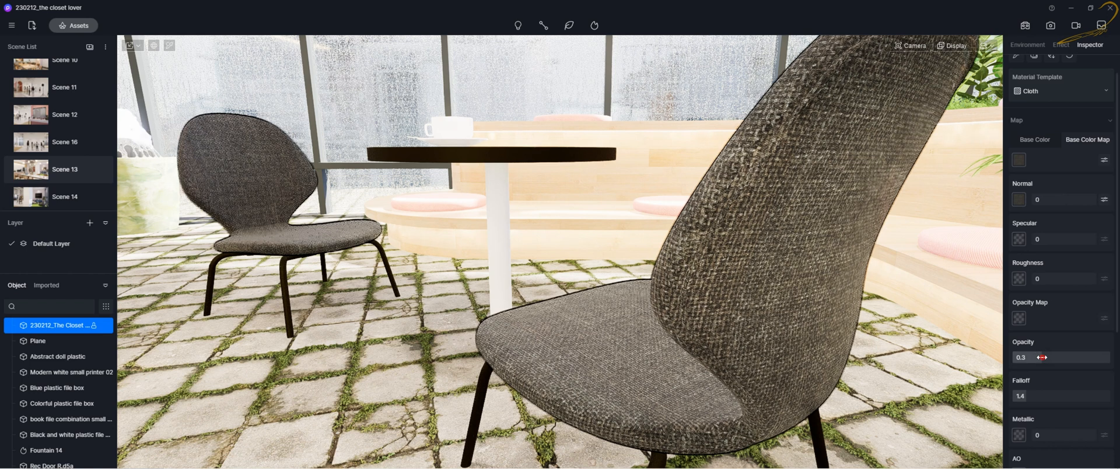
left_click_drag(1028, 359, 1025, 359)
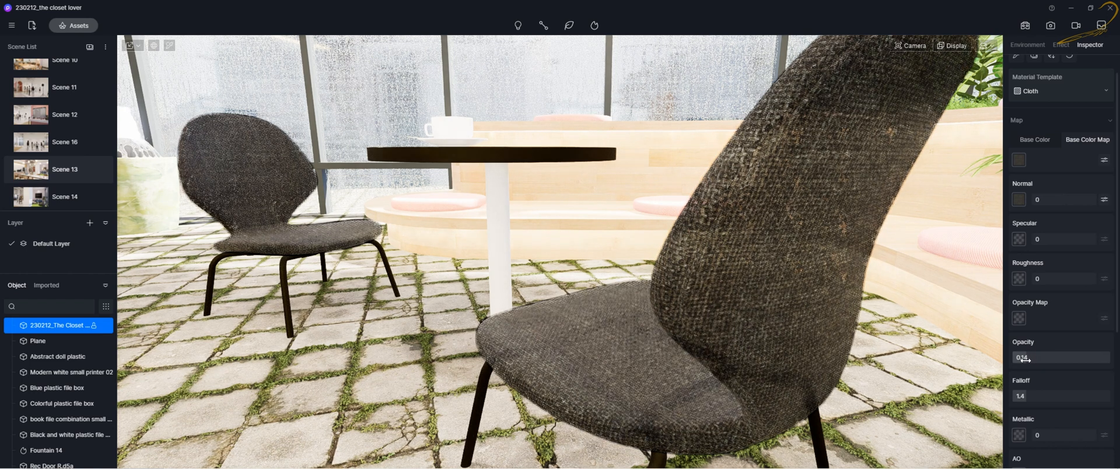
left_click_drag(1022, 359, 1022, 359)
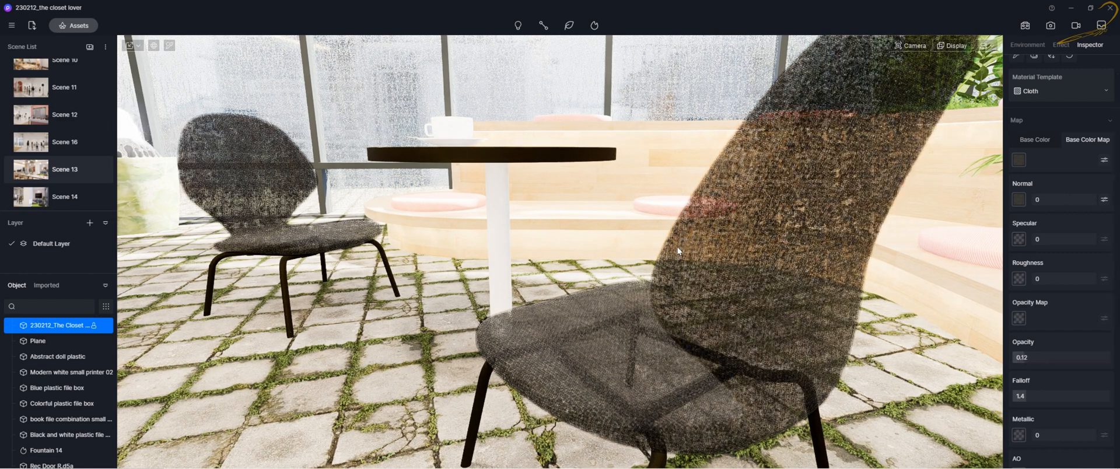
scroll(680, 249, "down", 3)
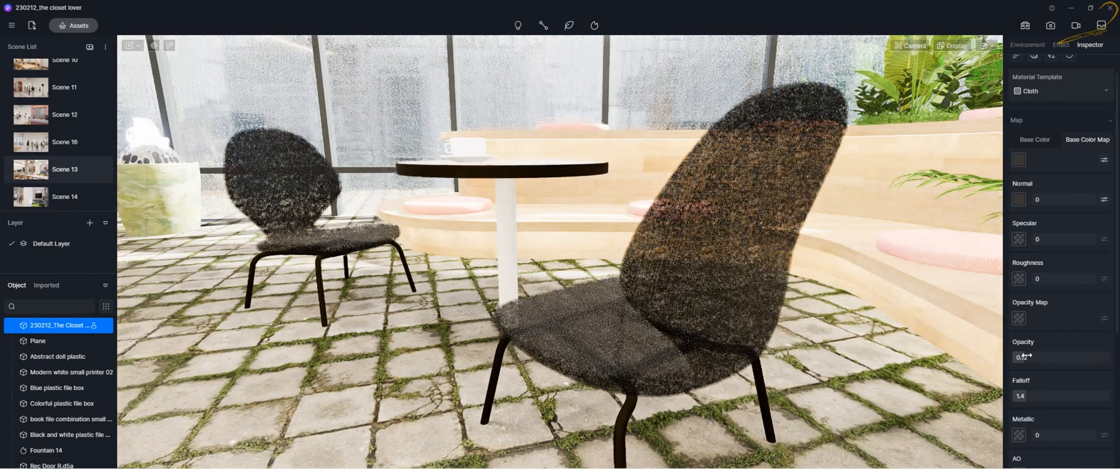
left_click_drag(1052, 355, 1116, 365)
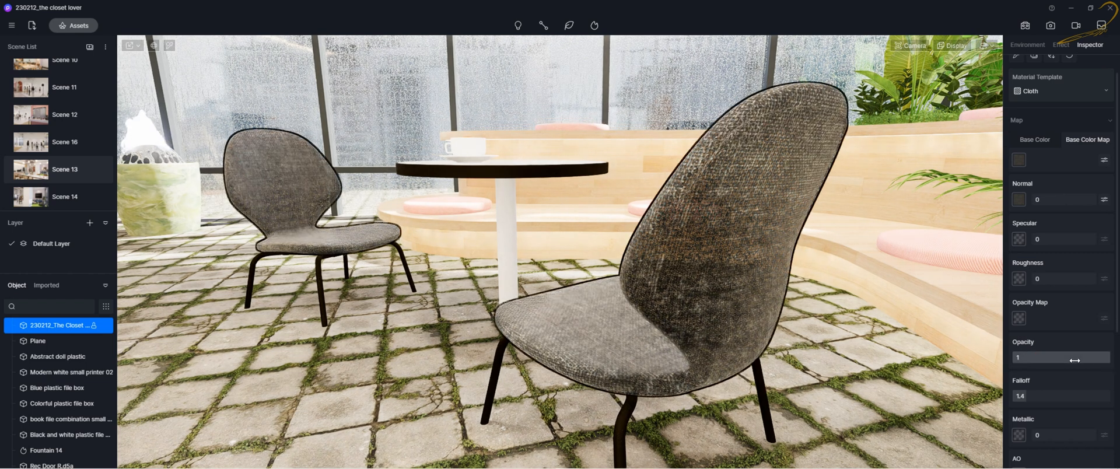
right_click_drag(722, 327, 804, 324)
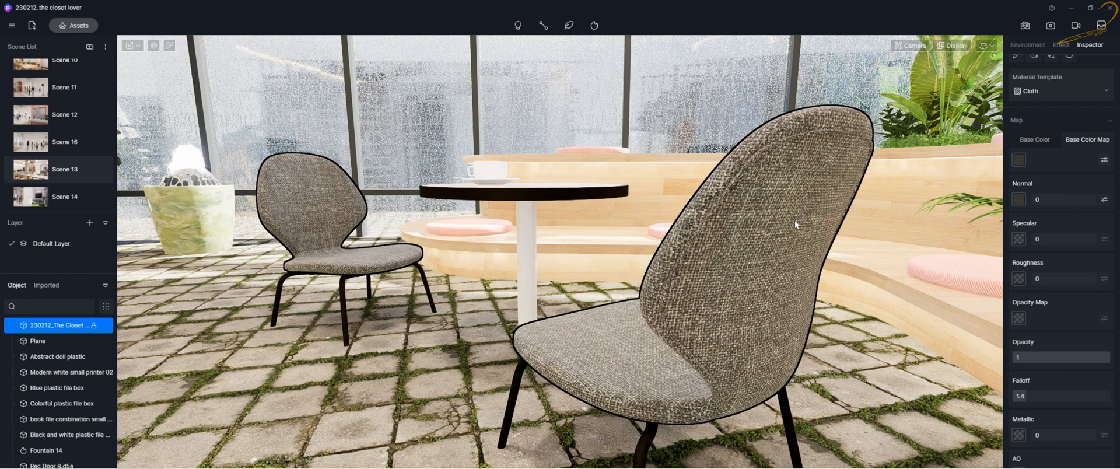
right_click_drag(752, 246, 744, 249)
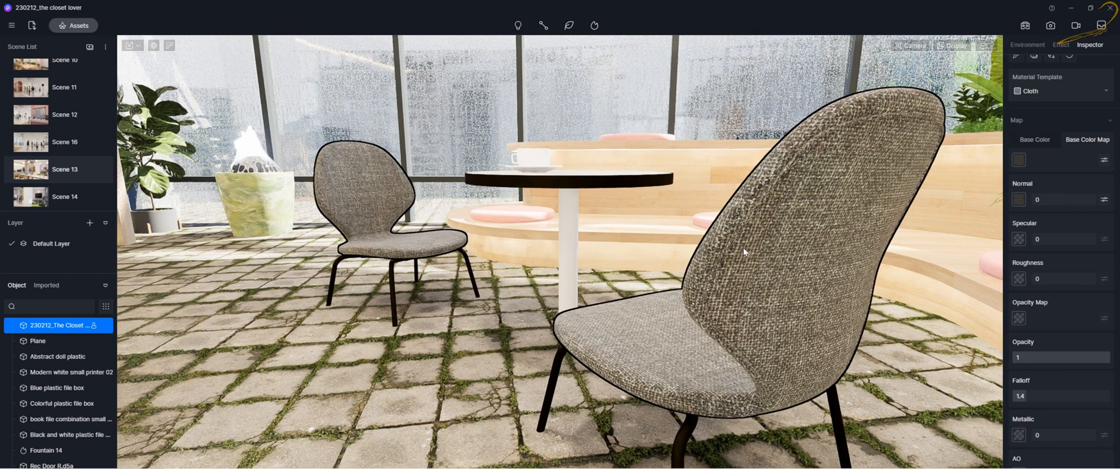
scroll(1018, 313, "up", 1)
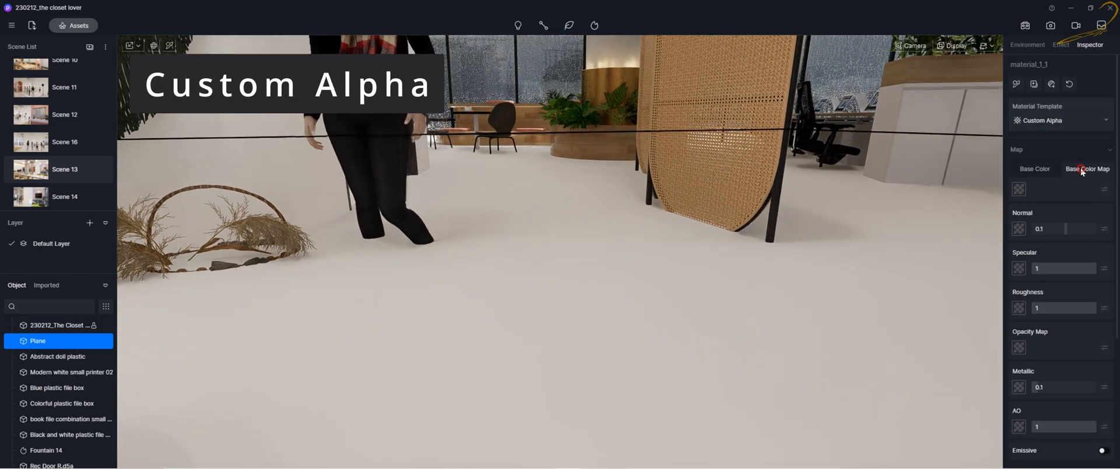
Set the Custom Alpha floor material's base color to a dark grey with H 0, S 4 and V 34.
left_click(1036, 169)
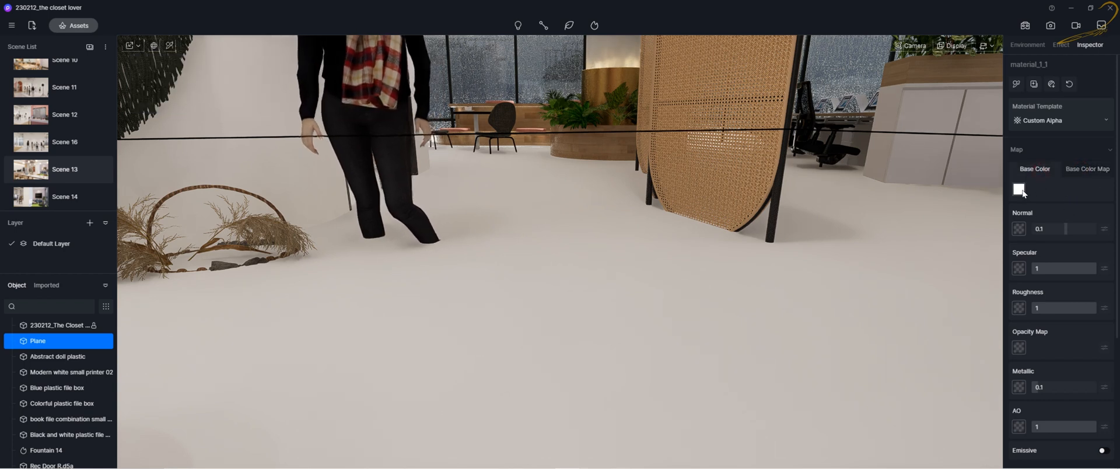
left_click(1019, 193)
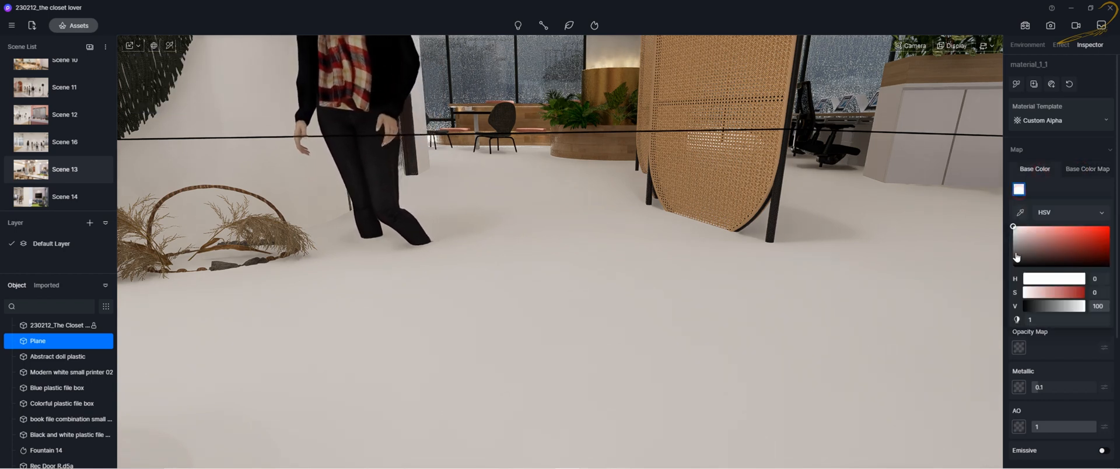
left_click_drag(1027, 253, 1016, 253)
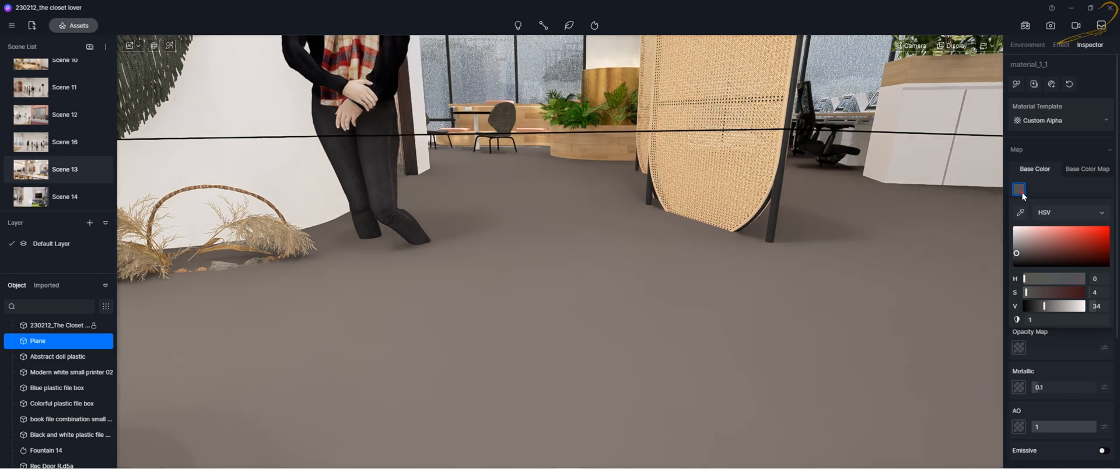
left_click(1022, 193)
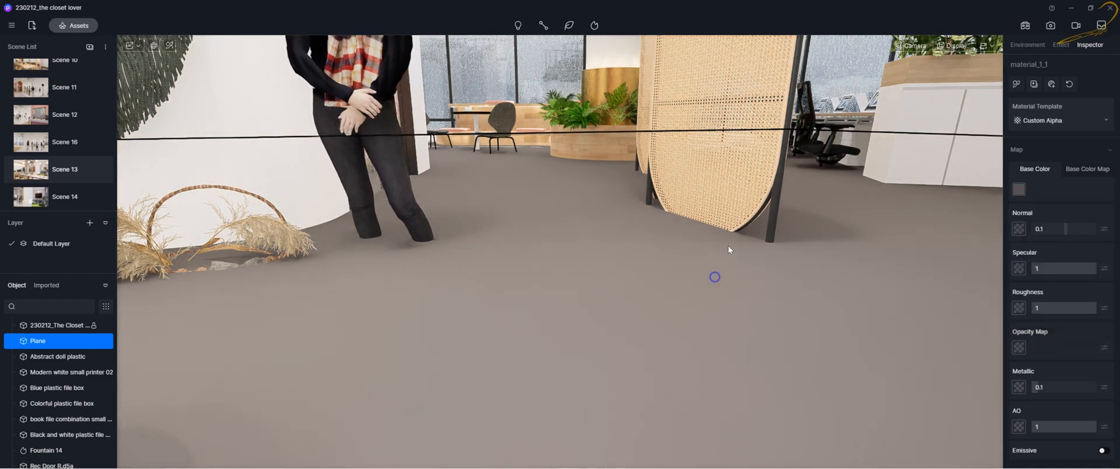
Select the mesh material on the office chair's backrest to examine its Custom Alpha maps.
right_click_drag(727, 246, 731, 240)
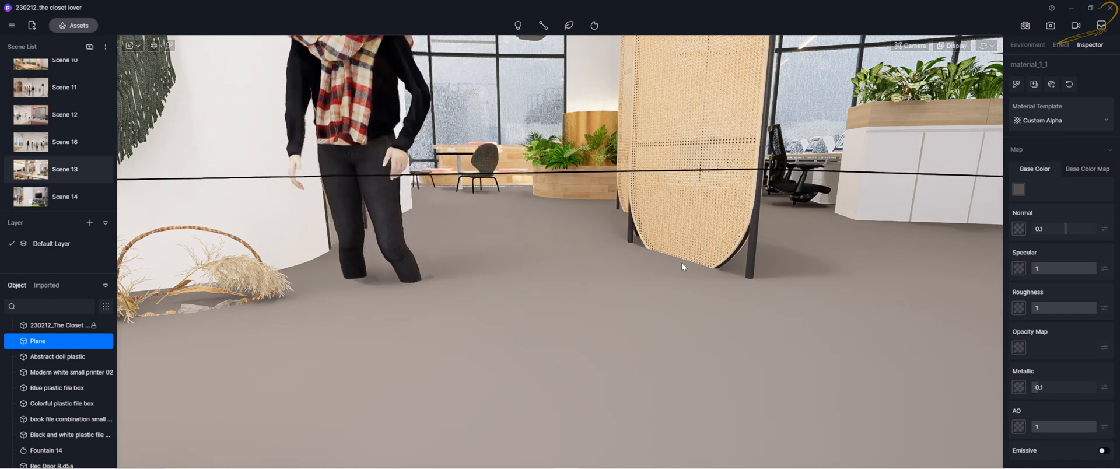
right_click_drag(678, 258, 715, 111)
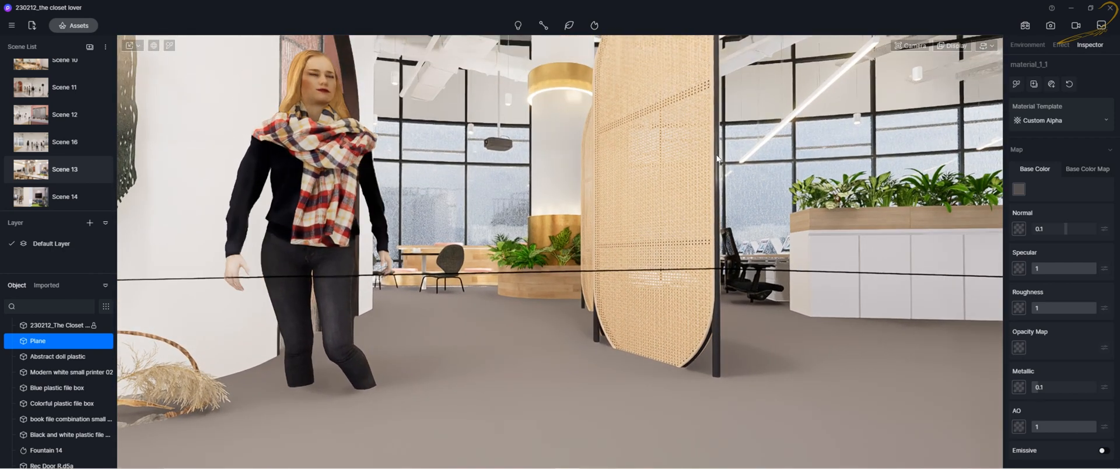
right_click_drag(715, 214, 394, 244)
key("w")
key("w")
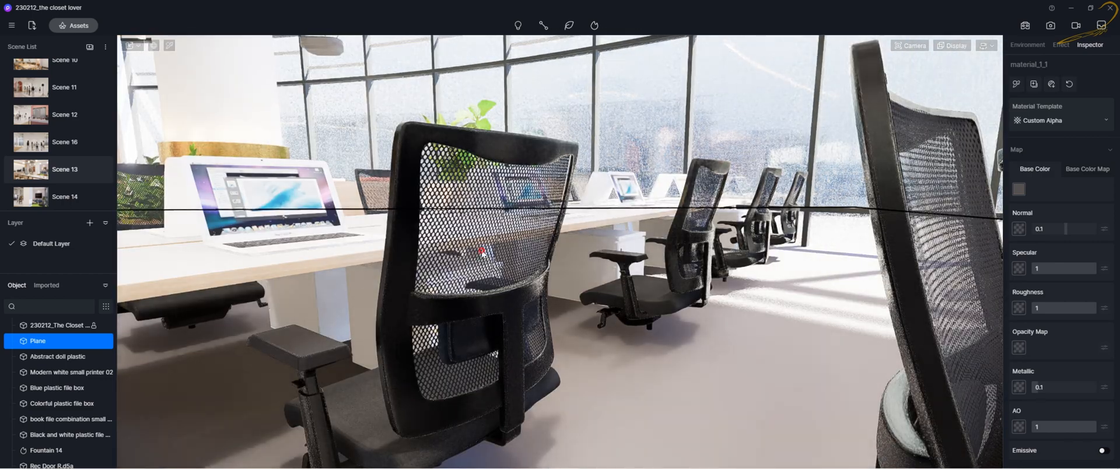
left_click(483, 257)
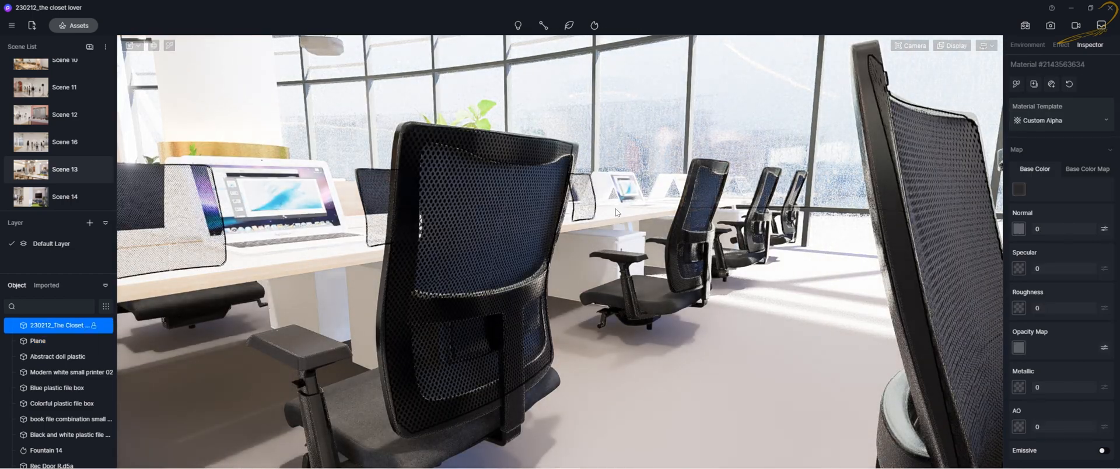
Select the woven rattan screen's material and examine its Custom Alpha maps and pattern up close.
key("s")
right_click_drag(708, 206, 415, 221)
key("w")
key("w")
left_click(481, 232)
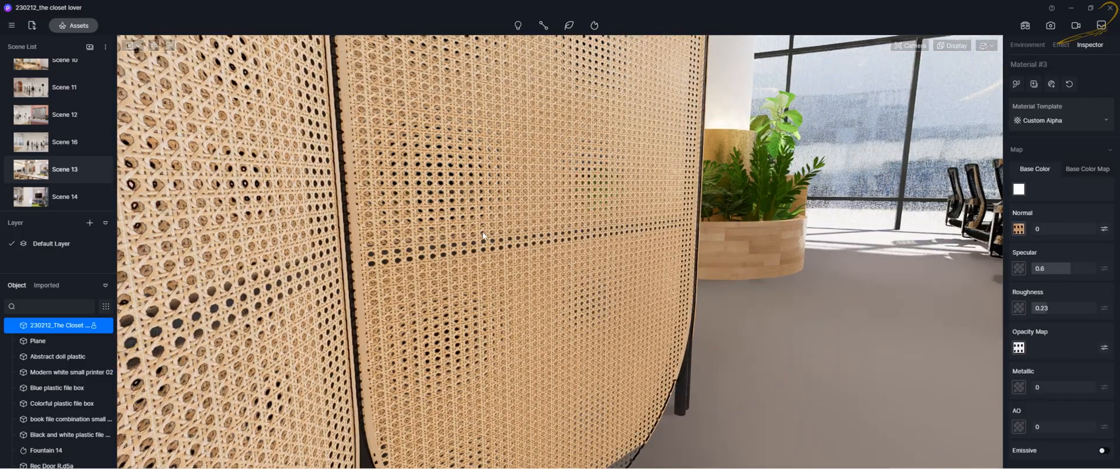
right_click_drag(563, 219, 576, 199)
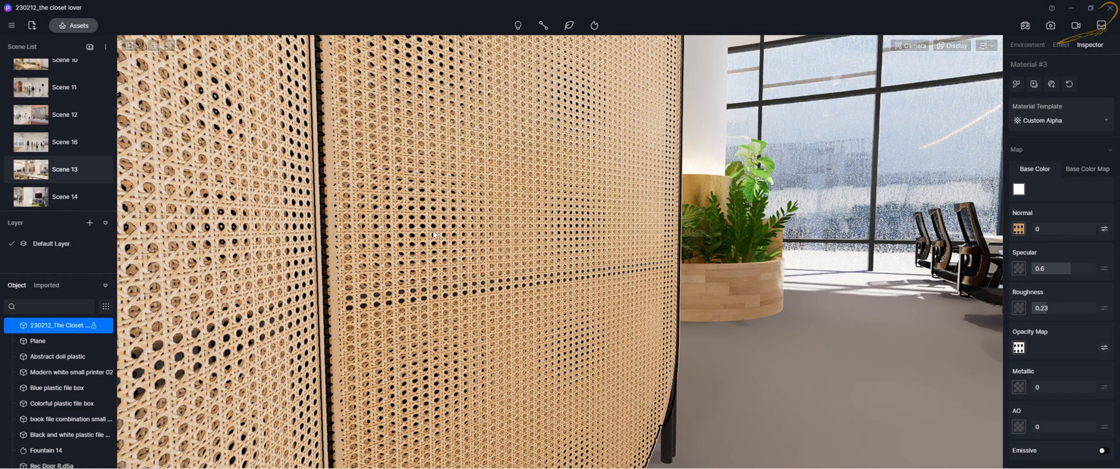
Return to the open floor area around the doll figure and select the floor plane's Custom Alpha material.
key("s")
right_click_drag(566, 218, 466, 236)
key("d")
key("a")
right_click_drag(703, 268, 761, 339)
key("s")
key("q")
key("d")
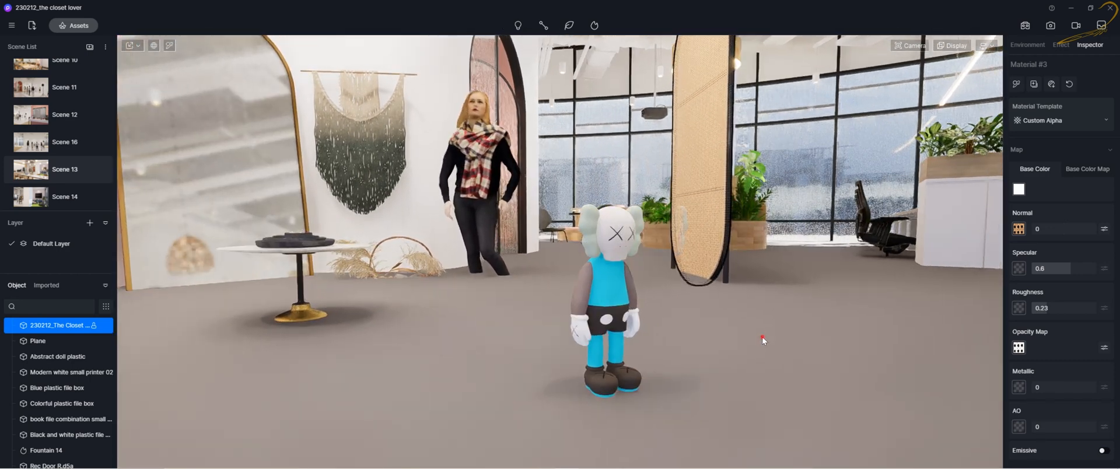
left_click(762, 338)
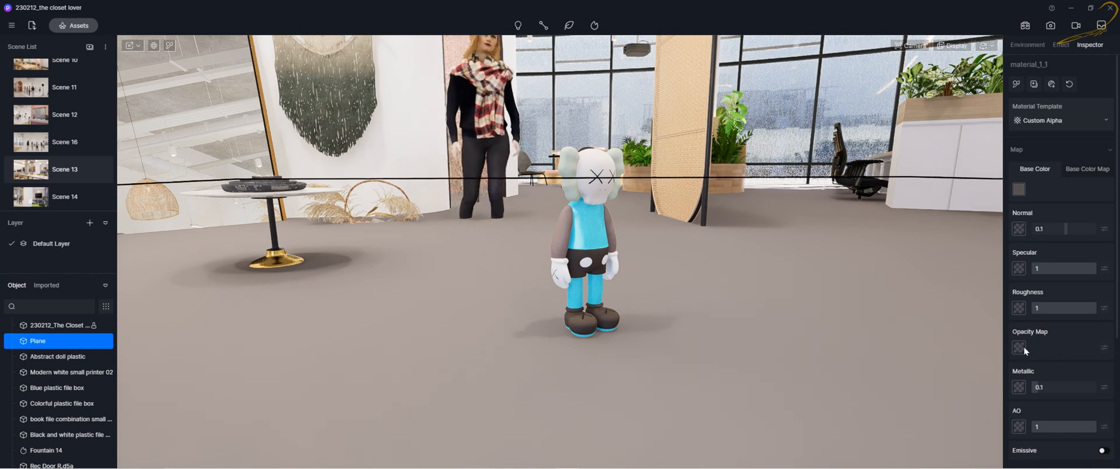
Load the dotted black-and-white image from The Closet Lover folder as the floor material's Opacity Map.
left_click(1021, 347)
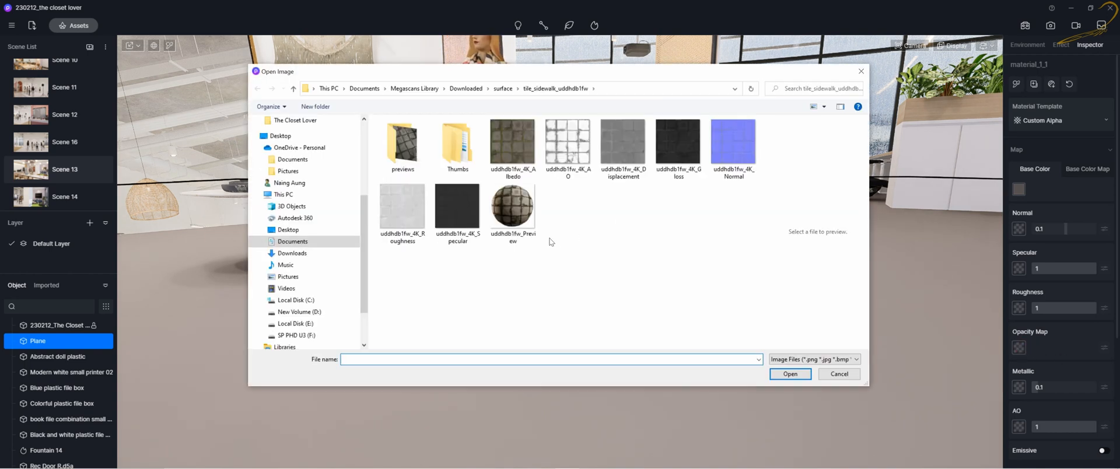
scroll(309, 204, "up", 3)
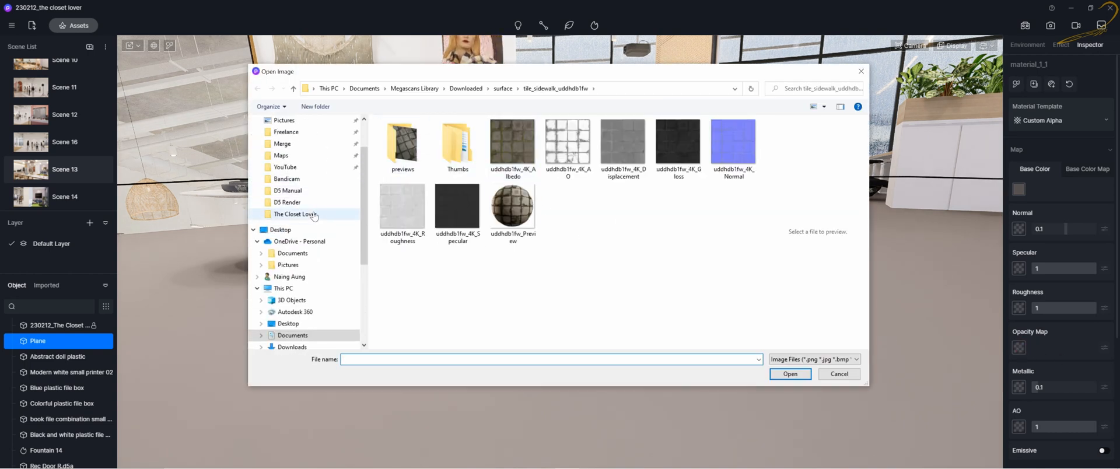
left_click(313, 214)
double_click(686, 308)
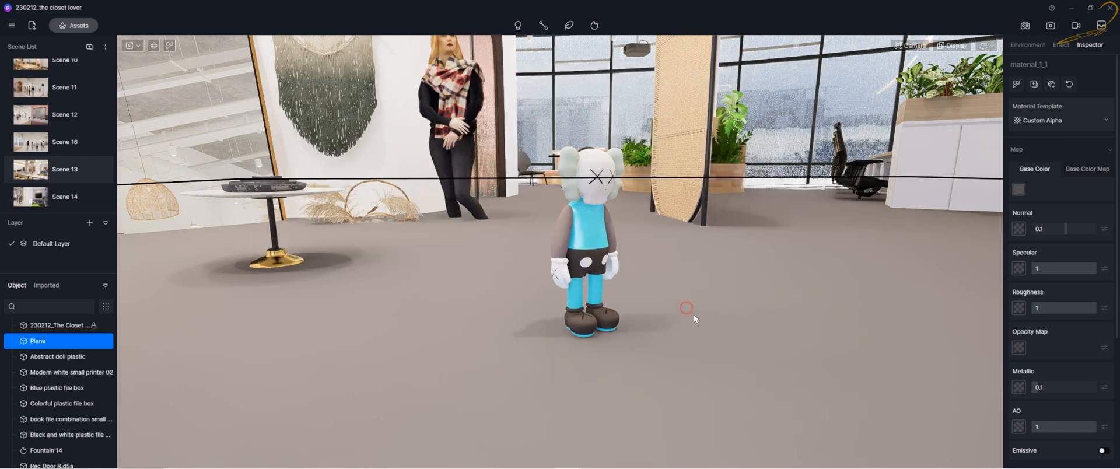
Set the floor material's UV Stretch to 20 in X and Y to shrink the cut-out holes.
right_click_drag(716, 244, 733, 280)
scroll(735, 280, "down", 5)
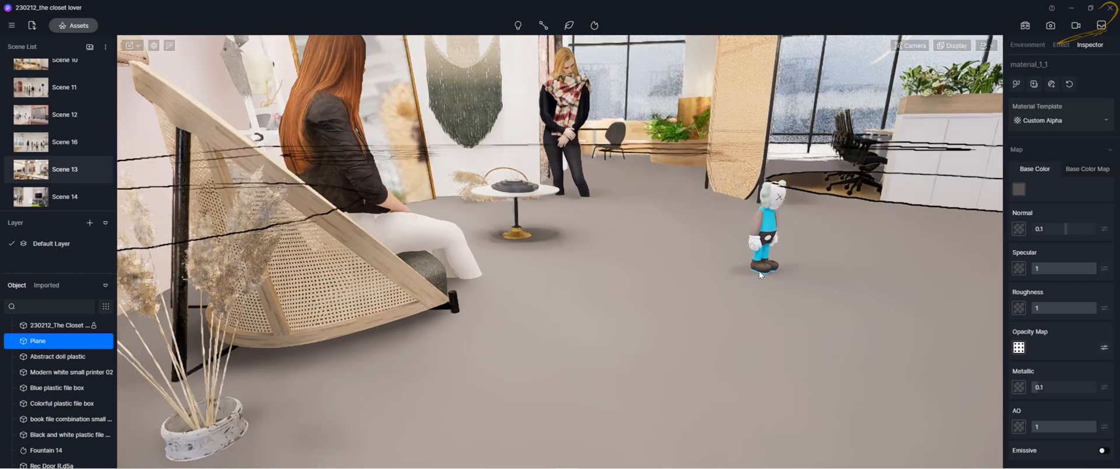
scroll(758, 275, "down", 3)
middle_click_drag(681, 291, 677, 319)
right_click_drag(678, 319, 812, 291)
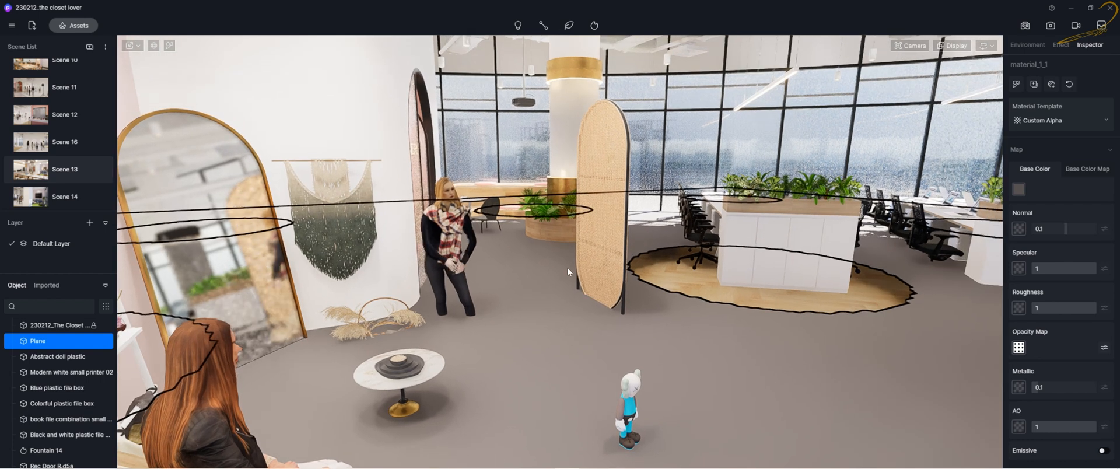
scroll(1042, 366, "down", 2)
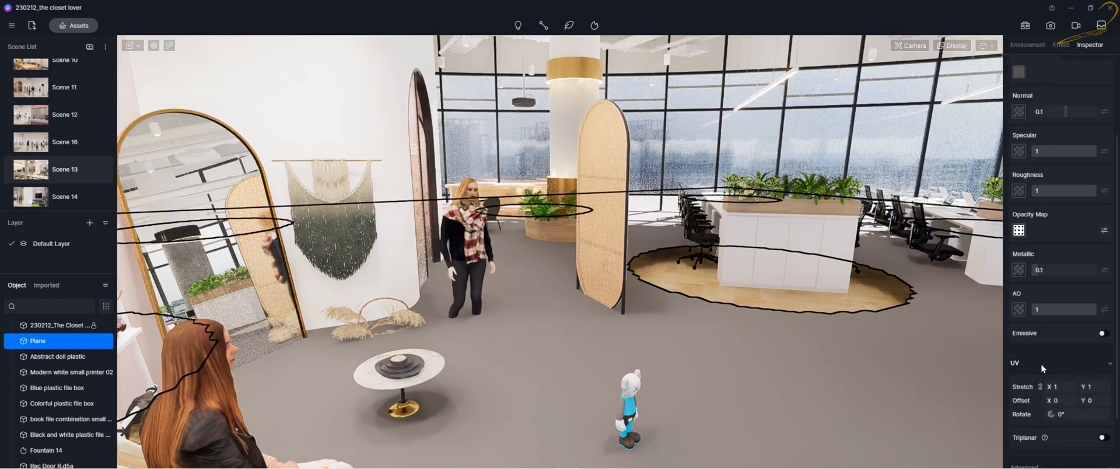
left_click(1058, 387)
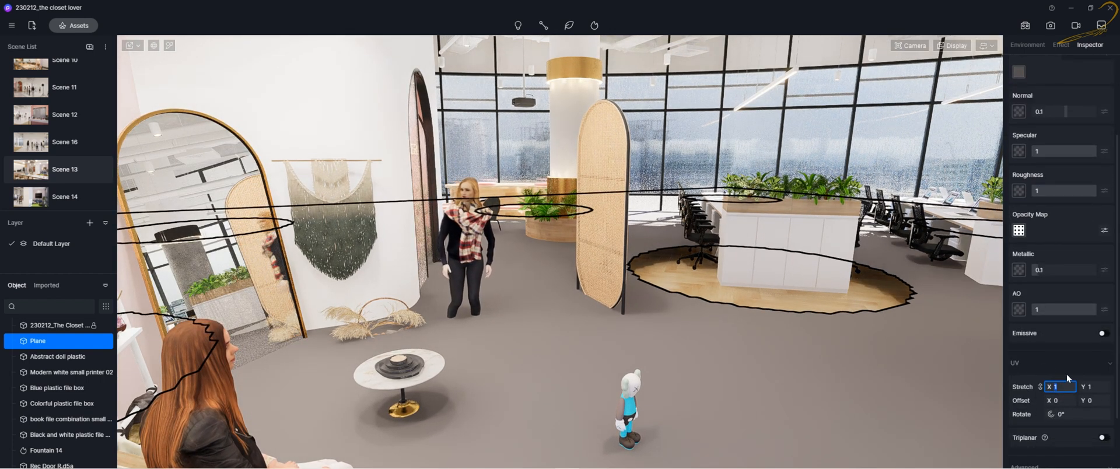
left_click(1054, 369)
left_click(1055, 374)
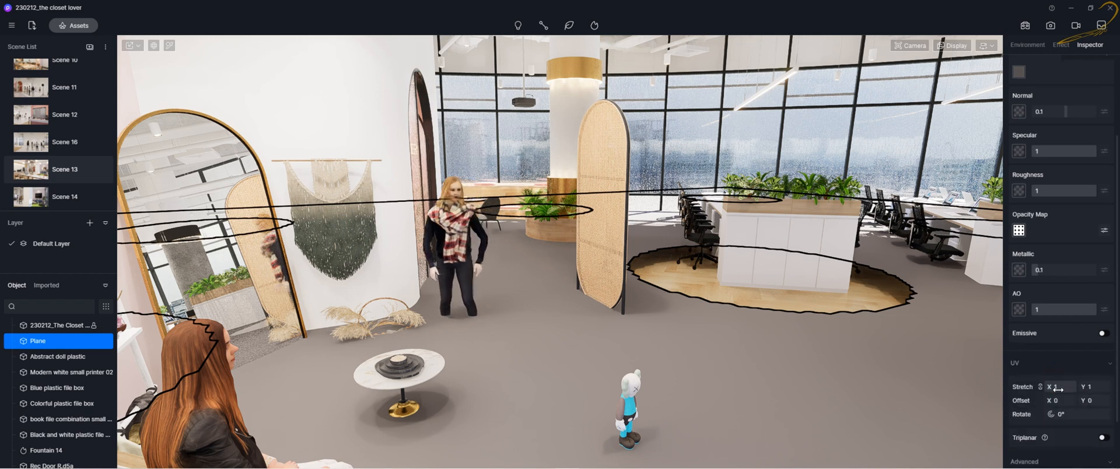
left_click_drag(1057, 389, 1111, 386)
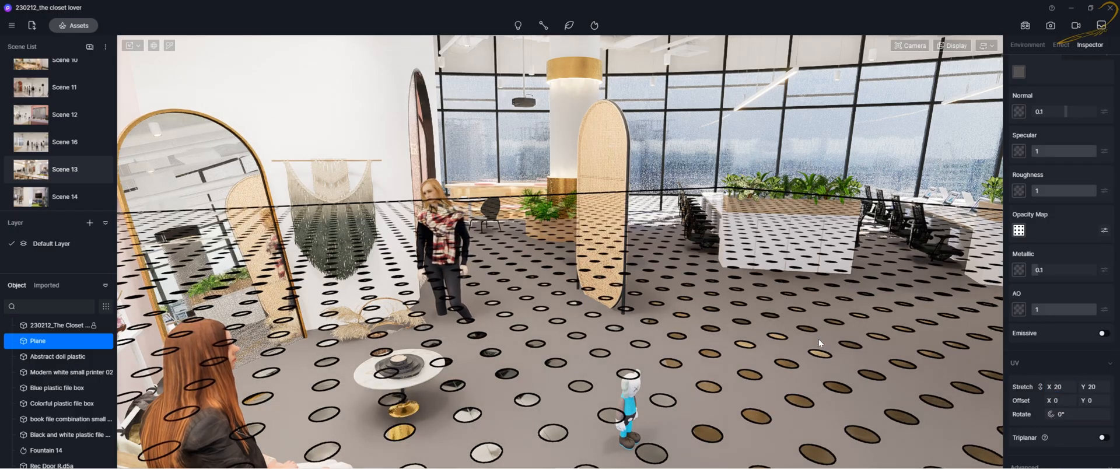
Inspect the floor's holes up close, try a UV Stretch of 80, and raise it to 200 in X and Y.
right_click_drag(818, 340, 748, 376)
scroll(749, 376, "up", 10)
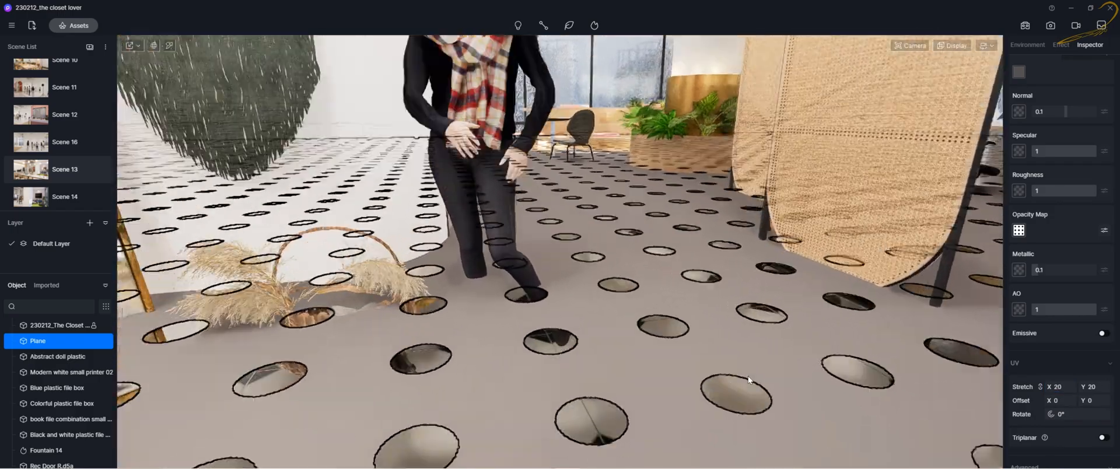
scroll(748, 376, "down", 5)
scroll(749, 377, "up", 4)
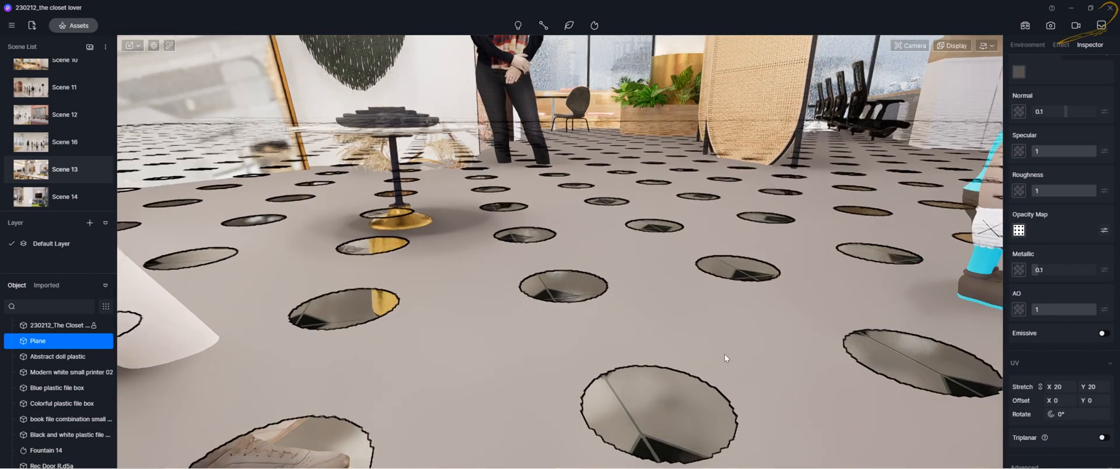
scroll(664, 392, "up", 3)
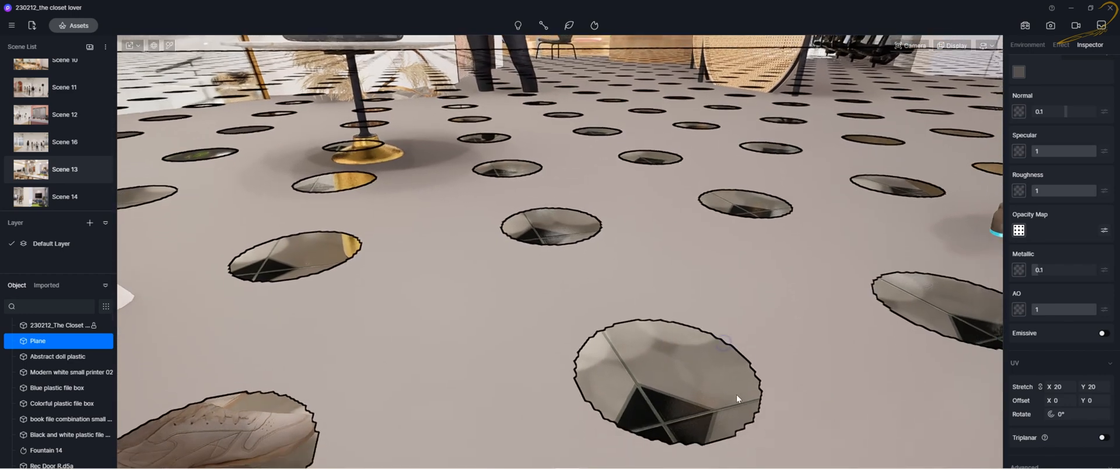
right_click_drag(736, 395, 737, 400)
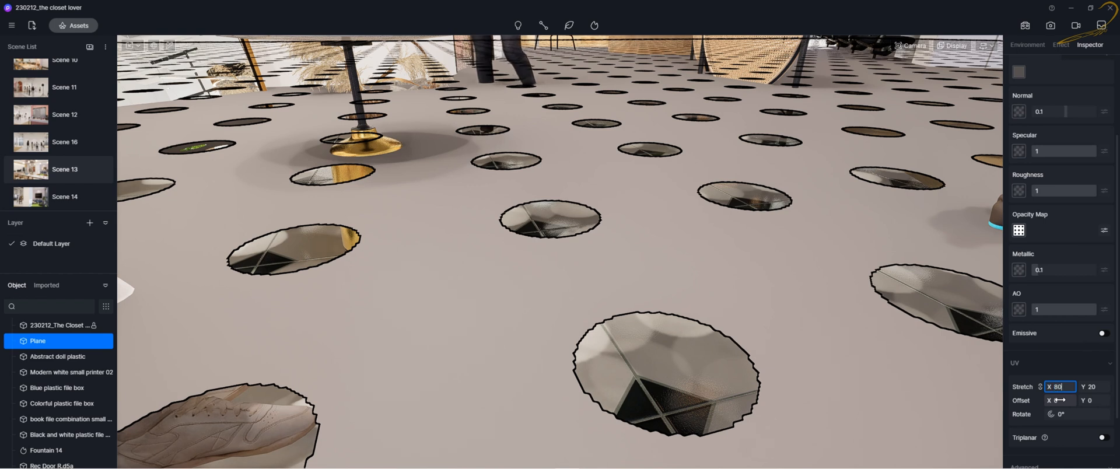
key("Return")
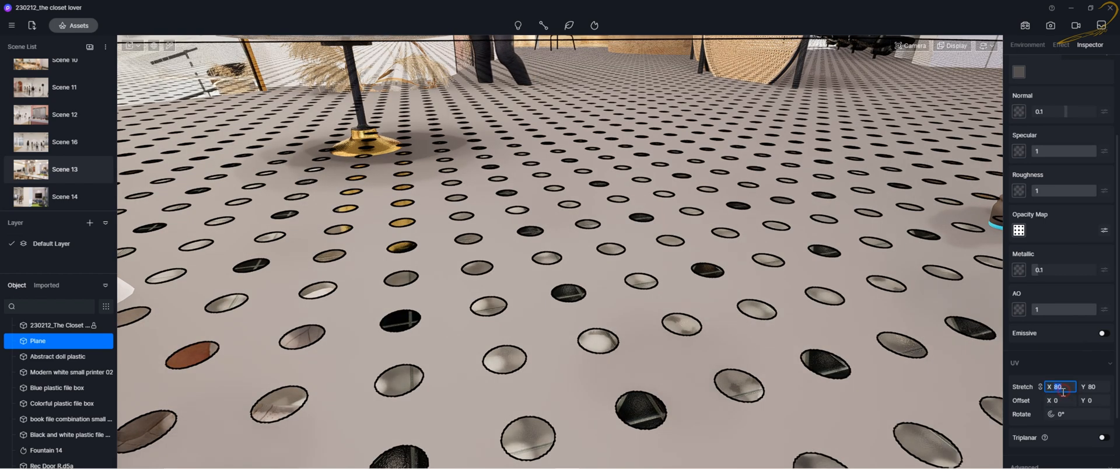
type("200")
key("Return")
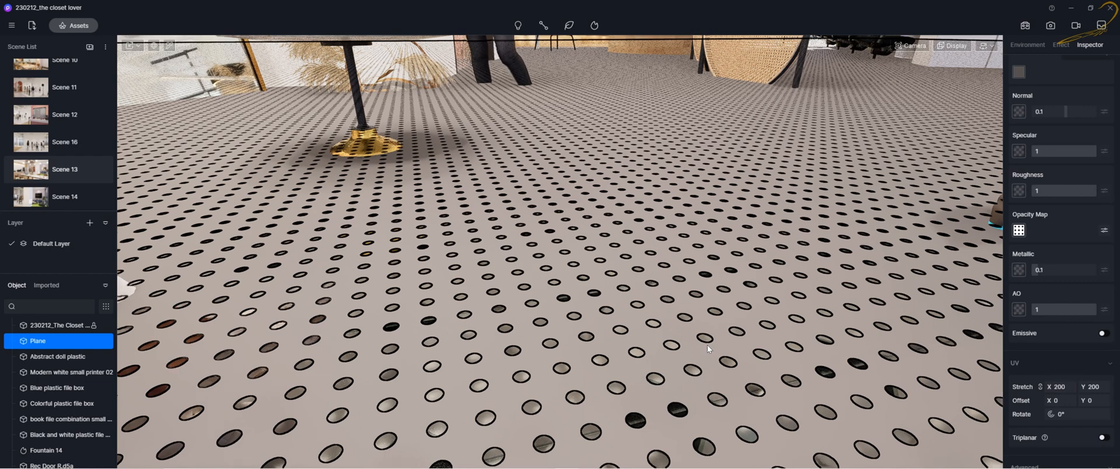
Examine the finely perforated floor around the table and doll from several angles and distances.
right_click_drag(708, 348, 732, 150)
scroll(710, 318, "up", 5)
middle_click_drag(732, 149, 736, 309)
right_click_drag(751, 210, 700, 340)
middle_click_drag(647, 420, 640, 314)
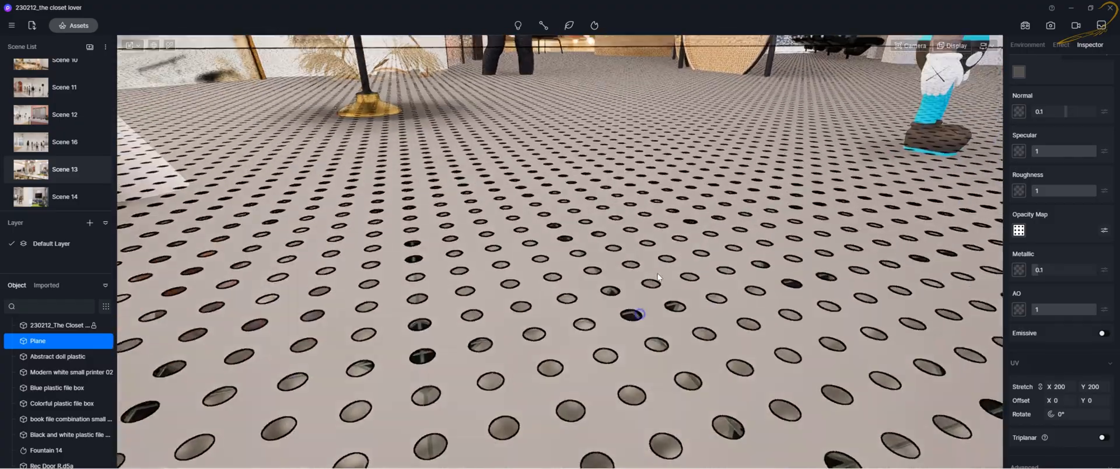
right_click_drag(657, 277, 671, 248)
middle_click_drag(665, 256, 659, 339)
right_click_drag(612, 341, 701, 296)
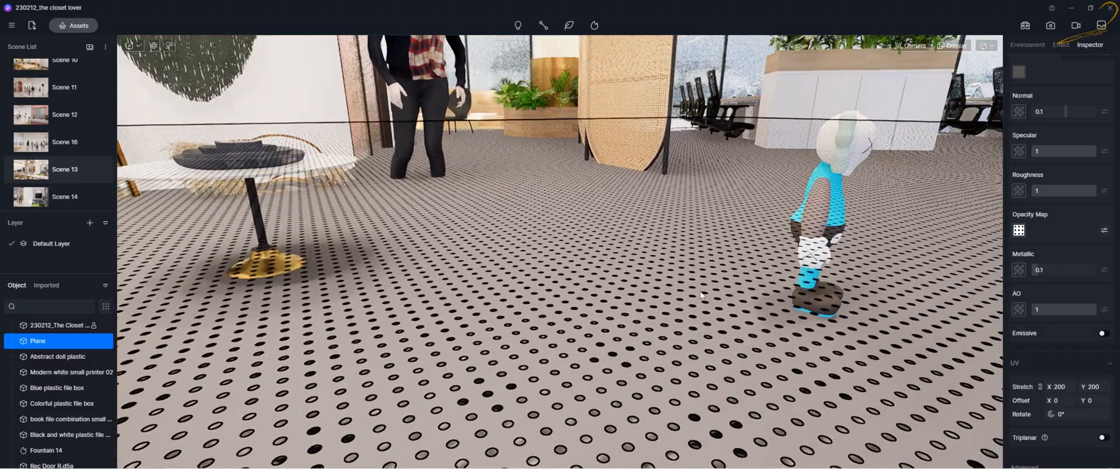
right_click_drag(725, 242, 675, 289)
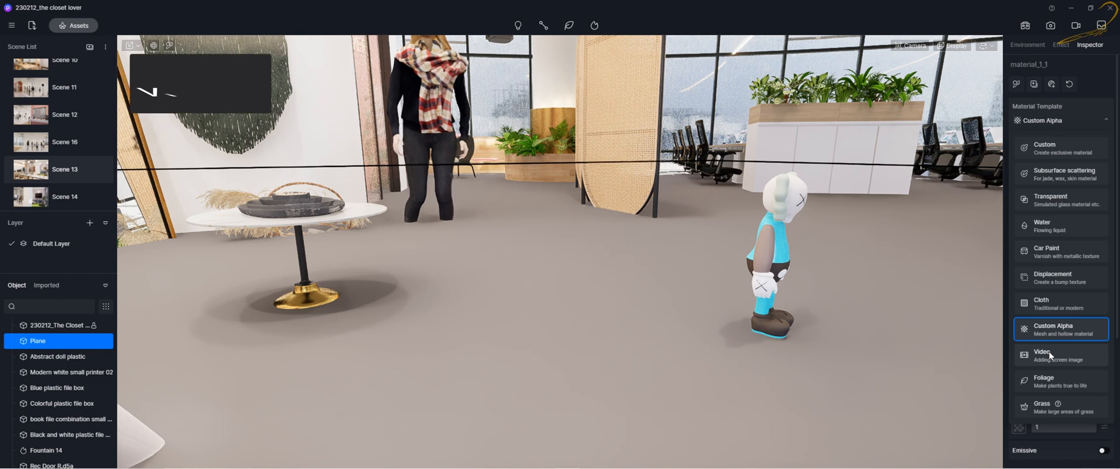
Switch the floor material's template to Video and view the glowing floor around the doll.
left_click(1049, 352)
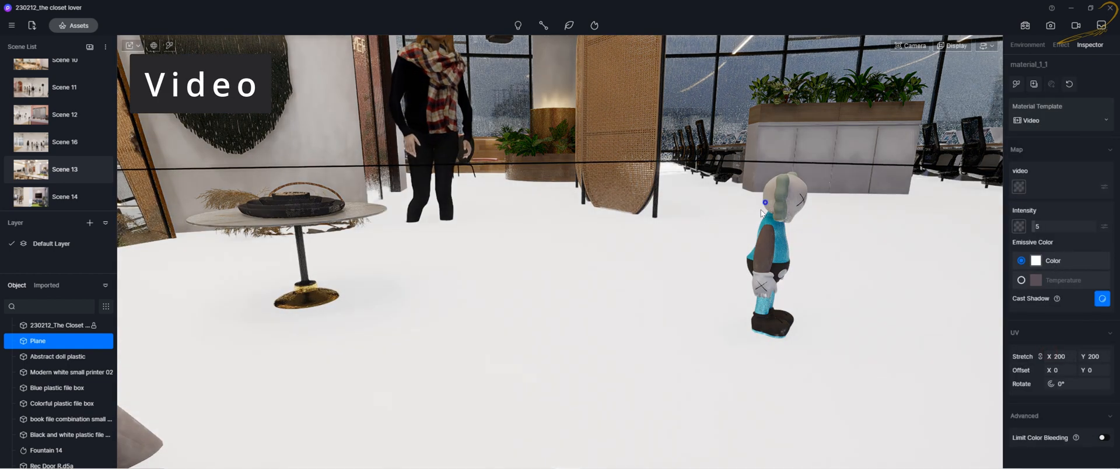
right_click_drag(768, 197, 749, 223)
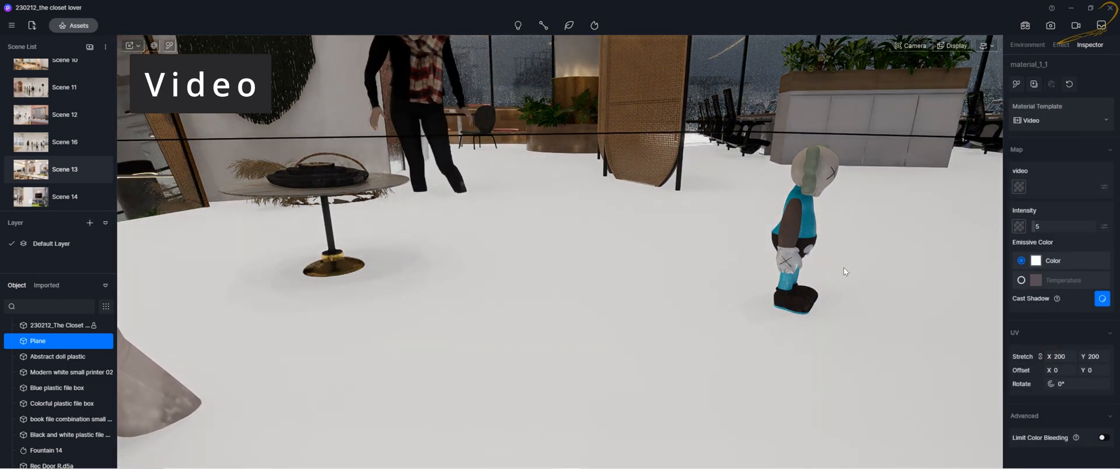
right_click_drag(709, 267, 738, 242)
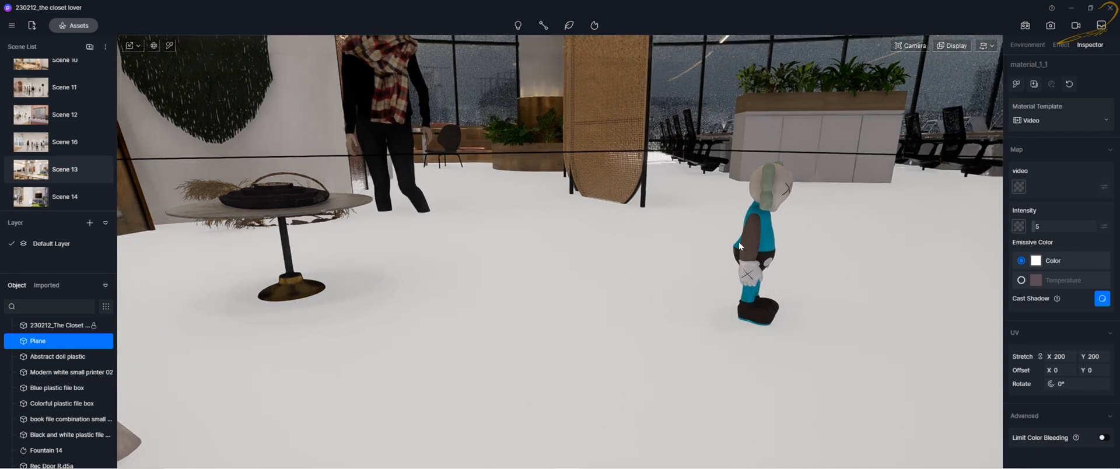
scroll(738, 242, "down", 2)
scroll(734, 245, "down", 1)
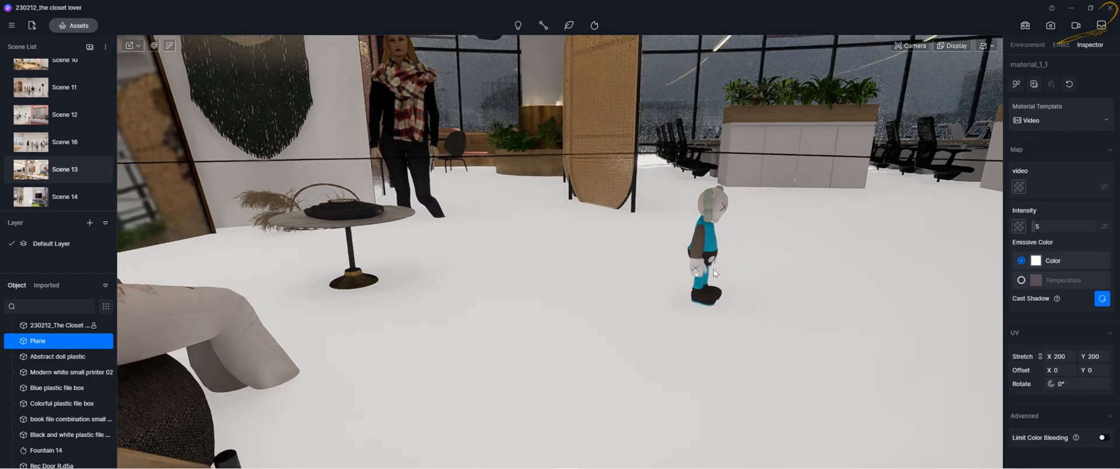
mouse_move(713, 268)
right_mouse_down()
mouse_move(708, 244)
mouse_move(704, 261)
right_mouse_up()
scroll(708, 243, "down", 1)
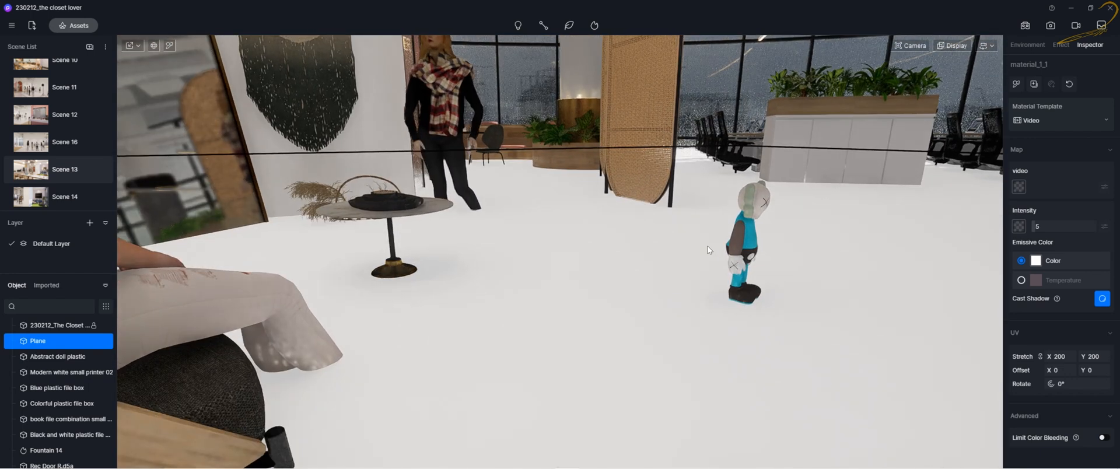
middle_click_drag(734, 241, 737, 260)
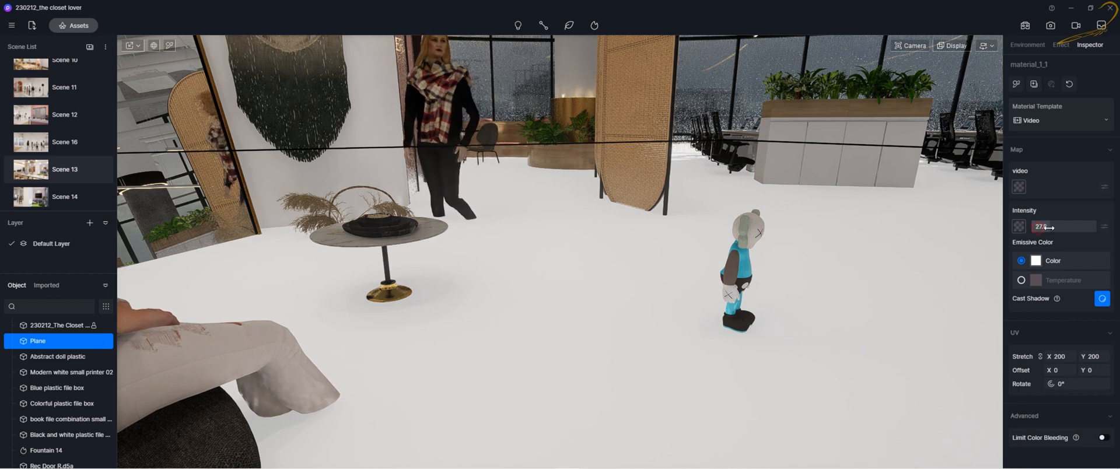
Set the Video material's Intensity to 6.8 and load the Shadows Of Fall Lookbook video onto the floor.
left_click_drag(1048, 228, 1037, 226)
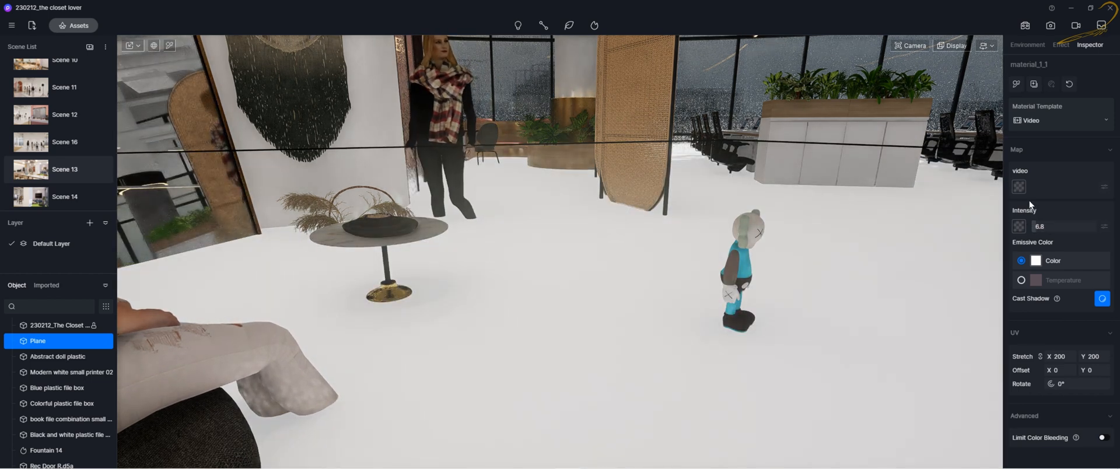
left_click(1019, 186)
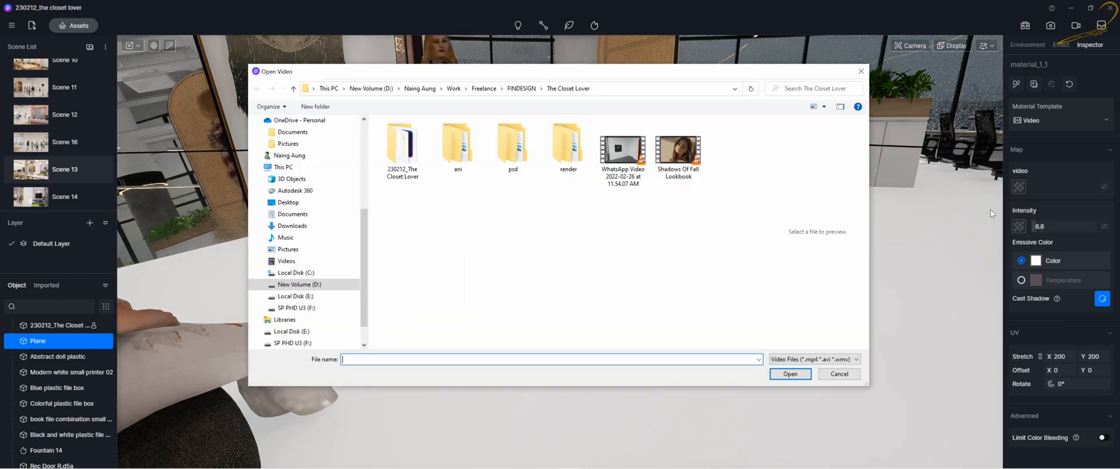
double_click(678, 153)
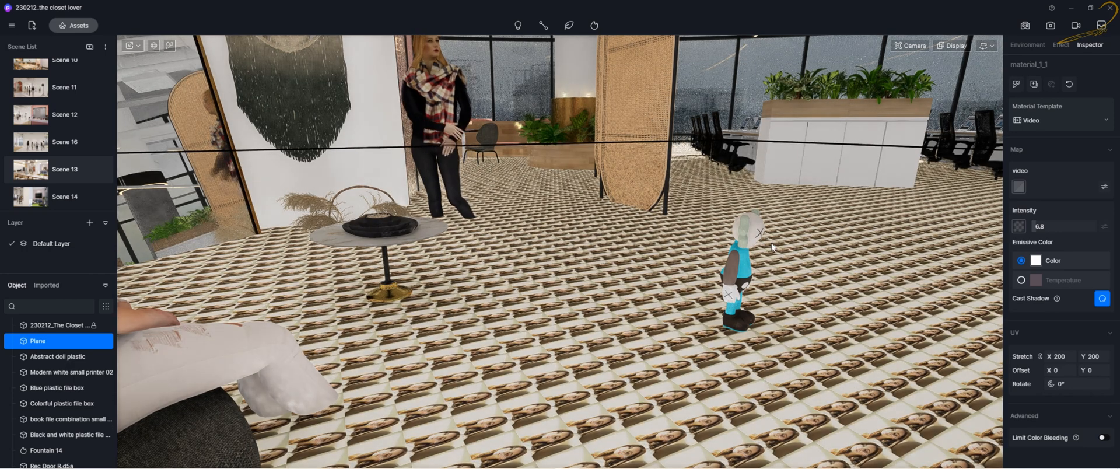
View the tiled video on the floor and check which video file formats the template accepts.
right_click_drag(771, 243, 777, 281)
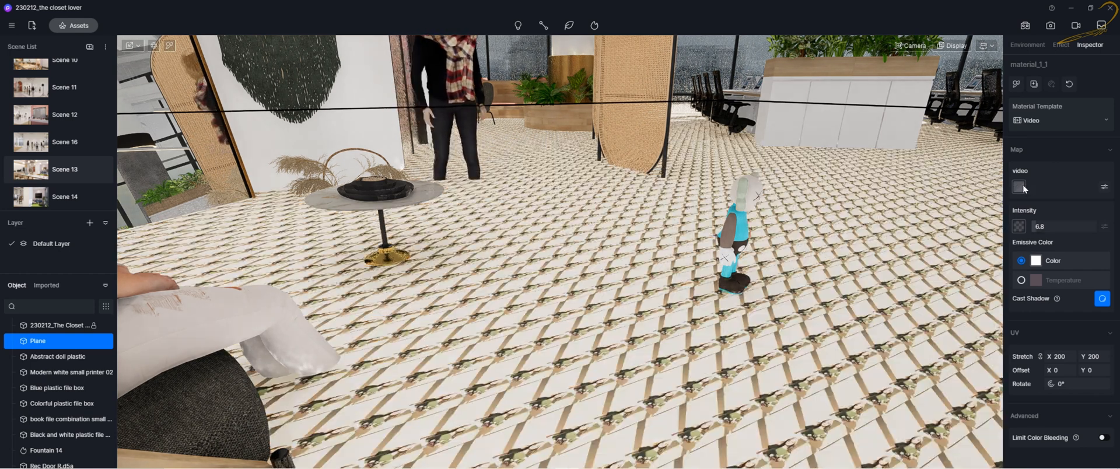
left_click(1020, 187)
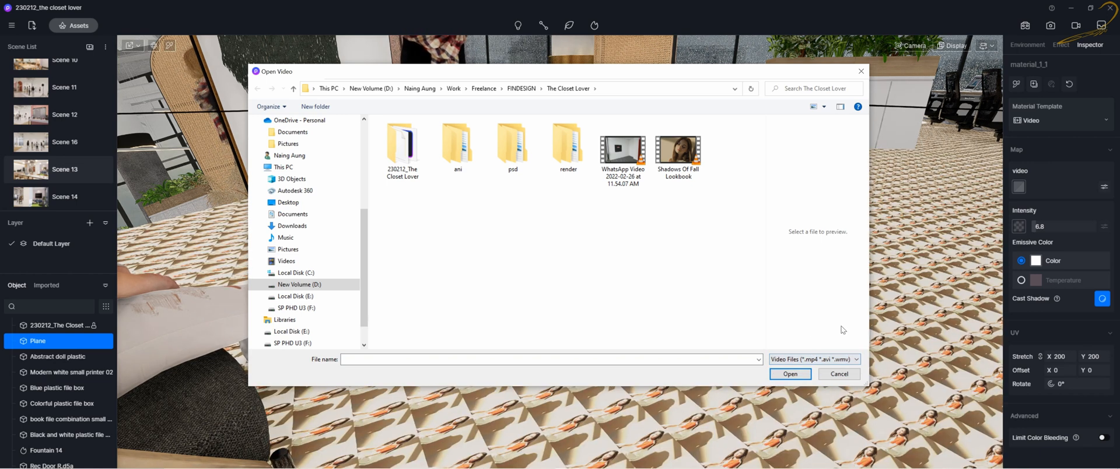
left_click(839, 374)
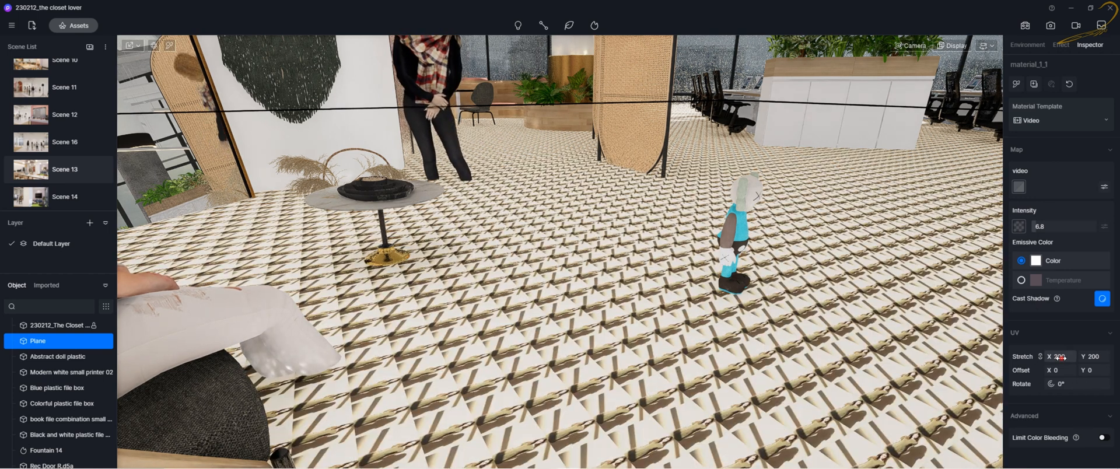
Set the floor video's UV Stretch to 1 in X and Y and view the enlarged video from farther away.
type("1")
key("Return")
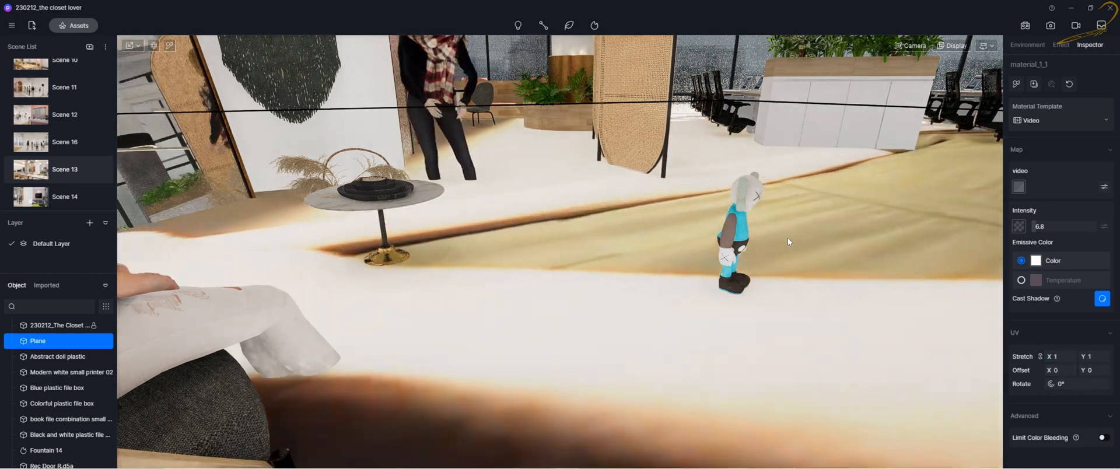
right_click_drag(778, 227, 785, 226)
scroll(786, 227, "down", 8)
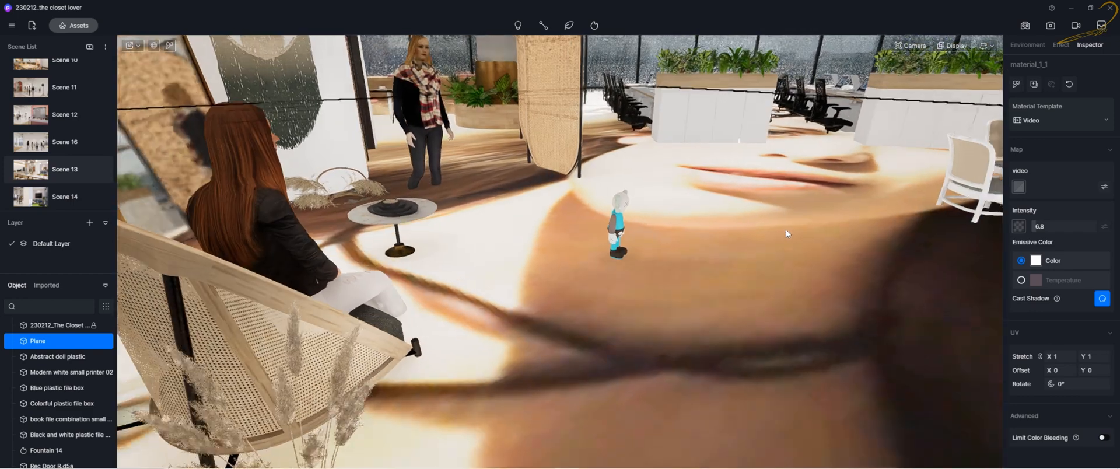
scroll(790, 234, "down", 10)
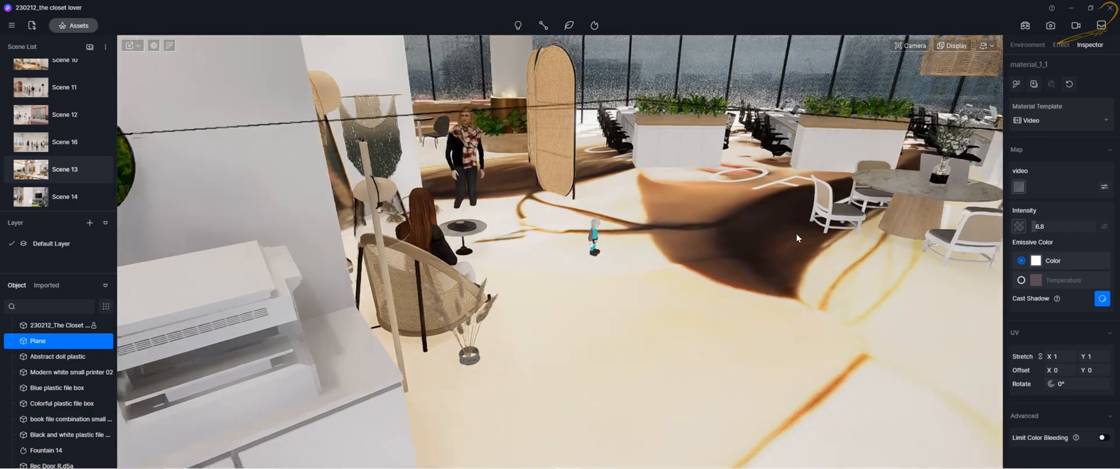
Scale the floor plane down to about 3668 x 3668 and move it to about X -4647, Y -8843 around the doll.
key("Escape")
scroll(741, 212, "up", 6)
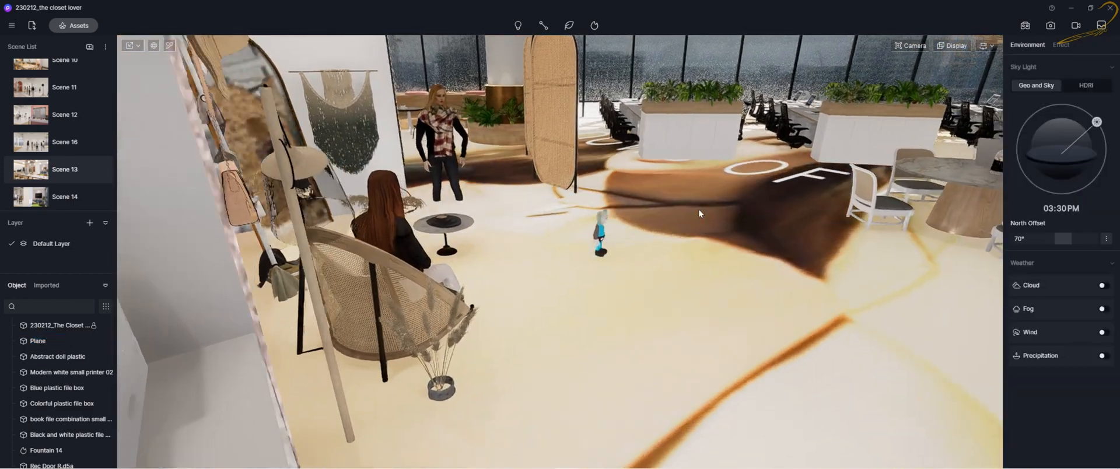
left_click(698, 211)
scroll(720, 181, "up", 5)
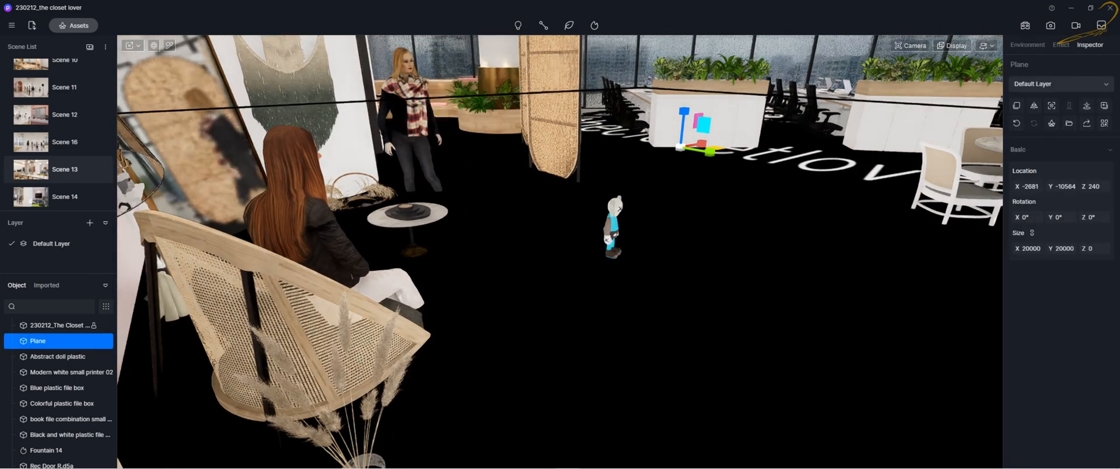
left_click_drag(679, 147, 589, 198)
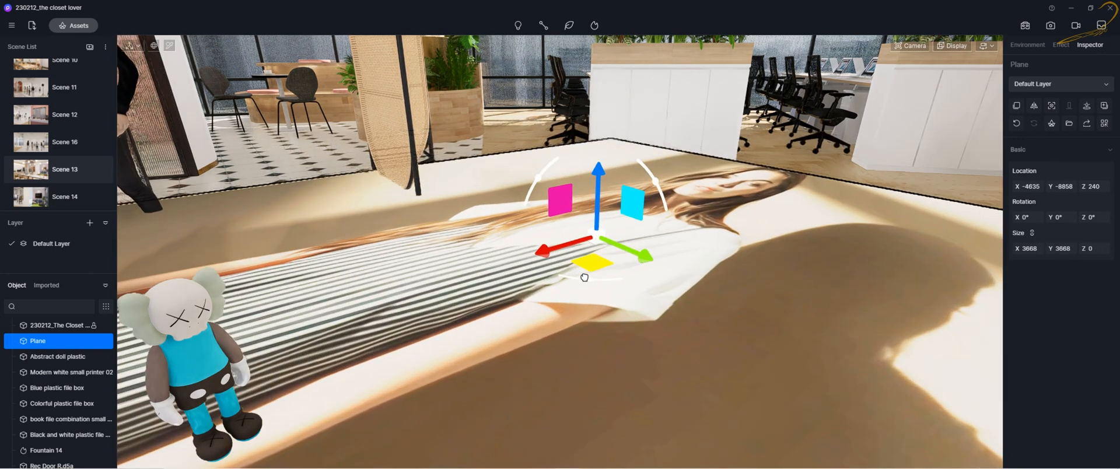
left_click_drag(584, 278, 591, 280)
scroll(620, 237, "down", 8)
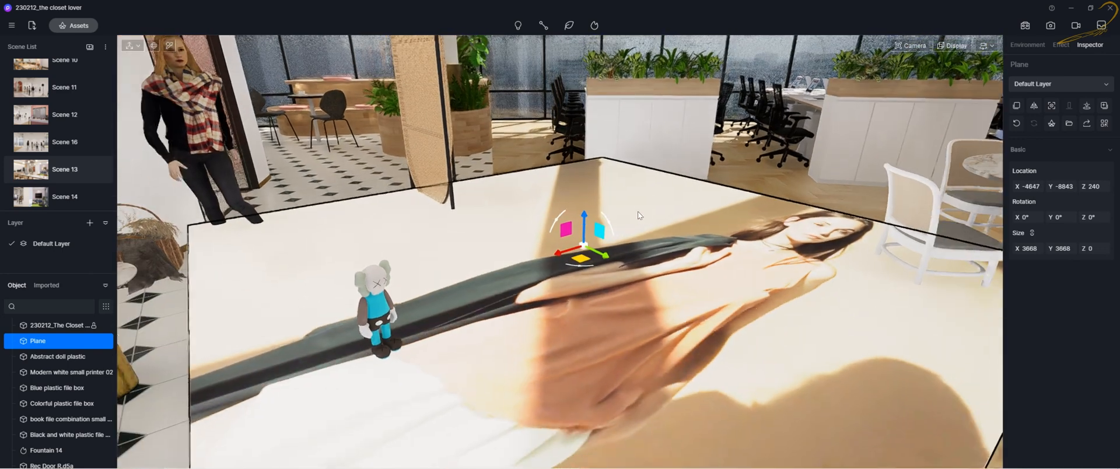
scroll(663, 261, "down", 4)
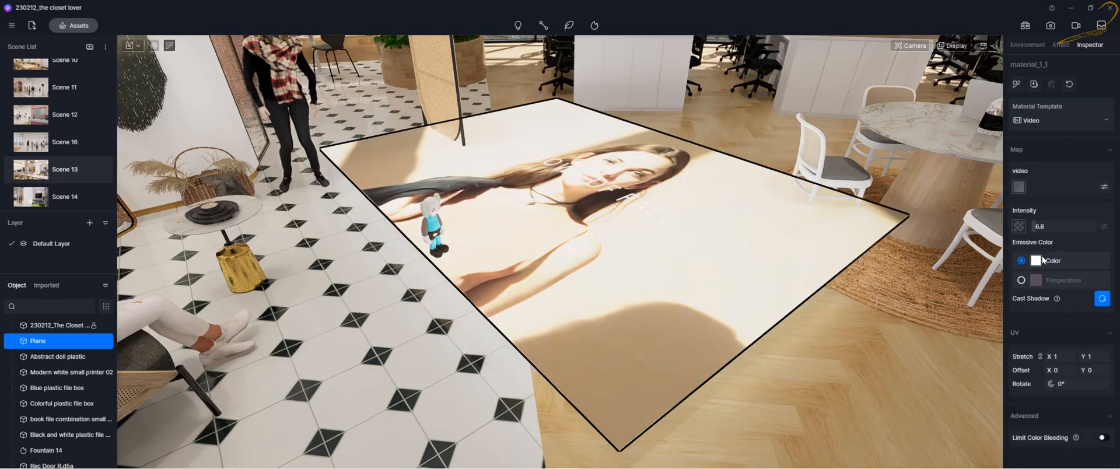
Try black and white as the Video material's emissive color, and settle on a grey with HSV value 61.
left_click(1038, 260)
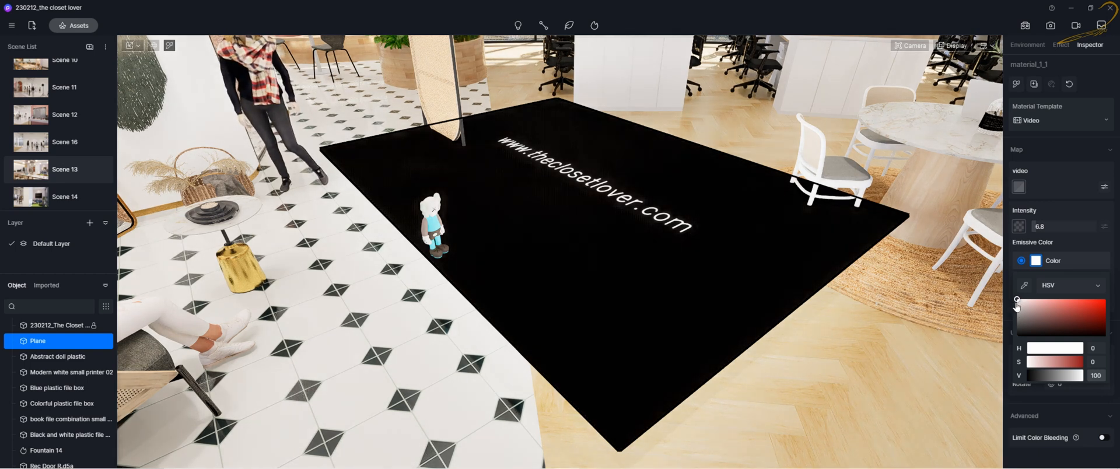
left_click_drag(1015, 300, 1015, 337)
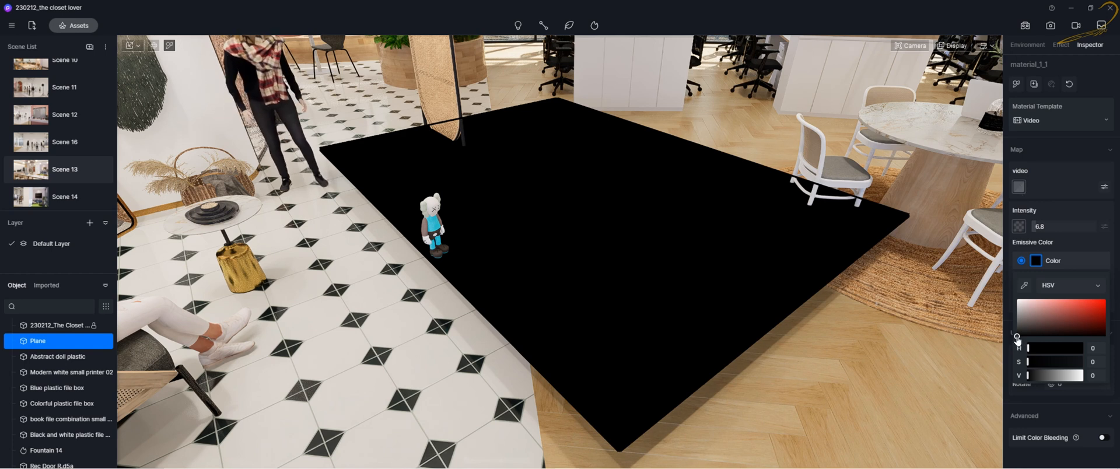
left_click_drag(1016, 337, 1009, 307)
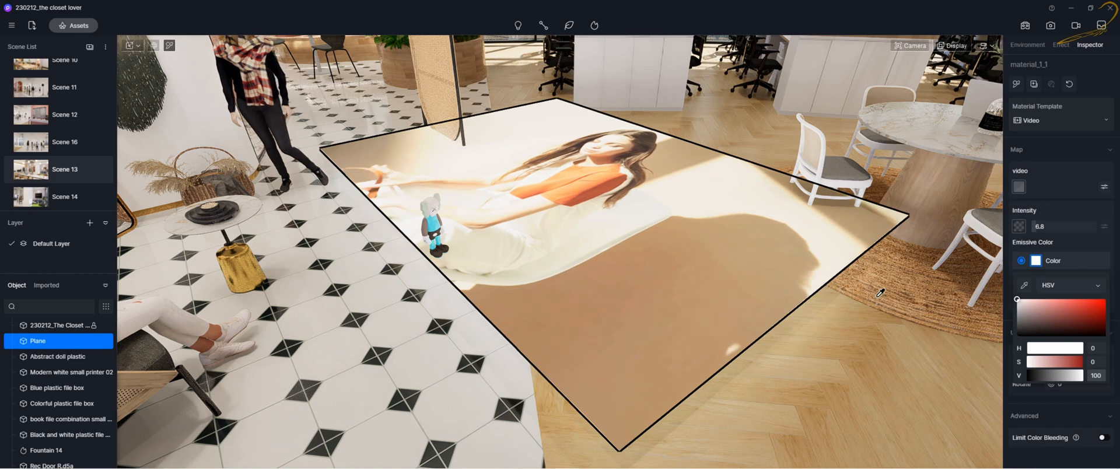
left_click_drag(1018, 304, 1003, 312)
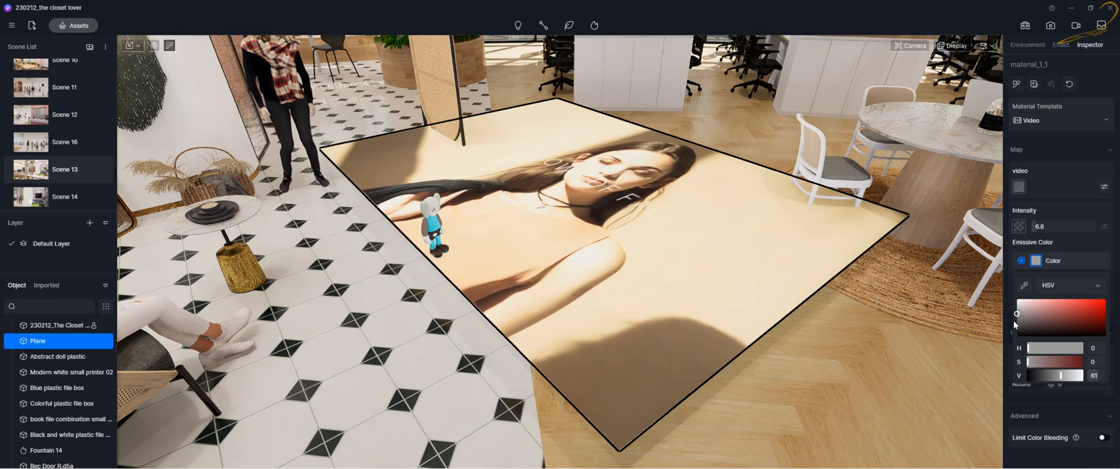
left_click_drag(1017, 312, 1006, 314)
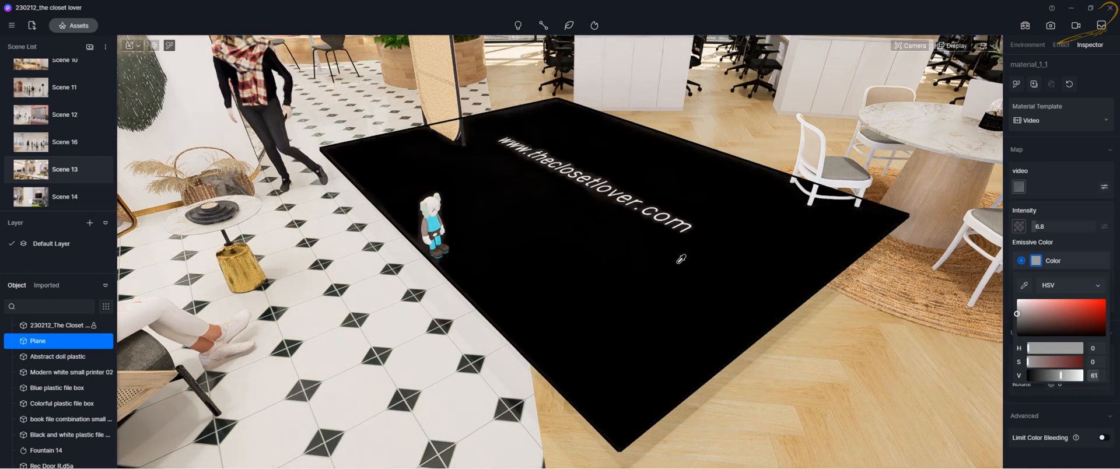
left_click(723, 286)
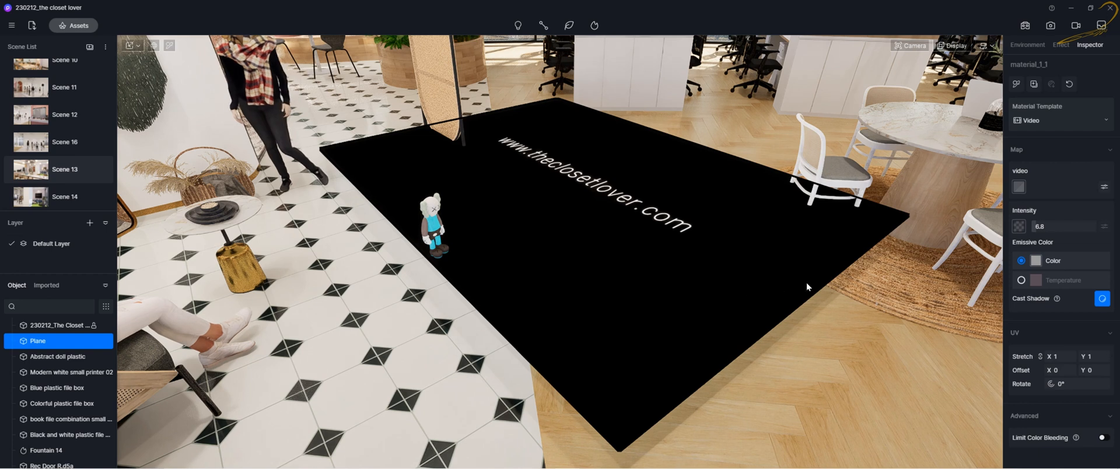
View the dimmed video on the plane from several angles and switch the plane's material template to Foliage.
mouse_move(651, 289)
right_mouse_down()
mouse_move(713, 276)
mouse_move(639, 287)
mouse_move(583, 272)
right_mouse_up()
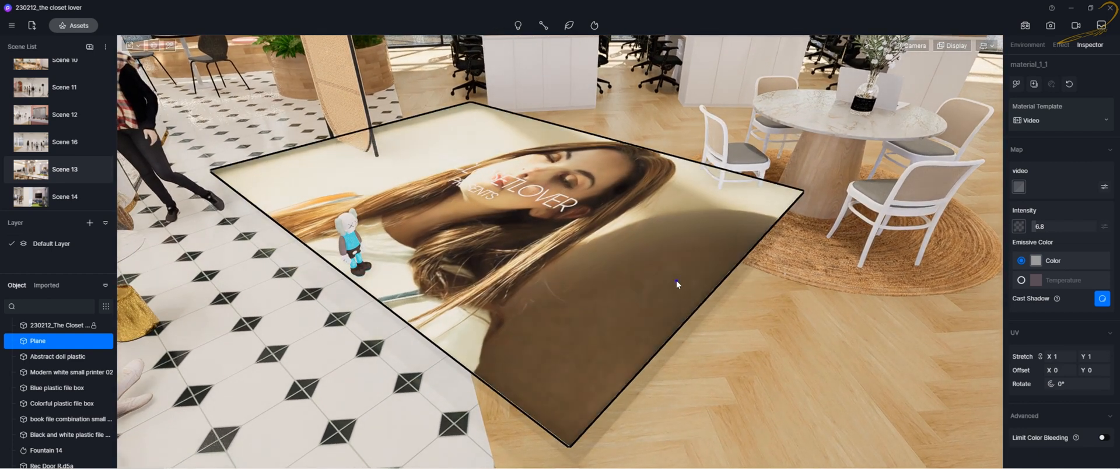
right_click_drag(677, 280, 541, 255)
right_click_drag(699, 261, 642, 247)
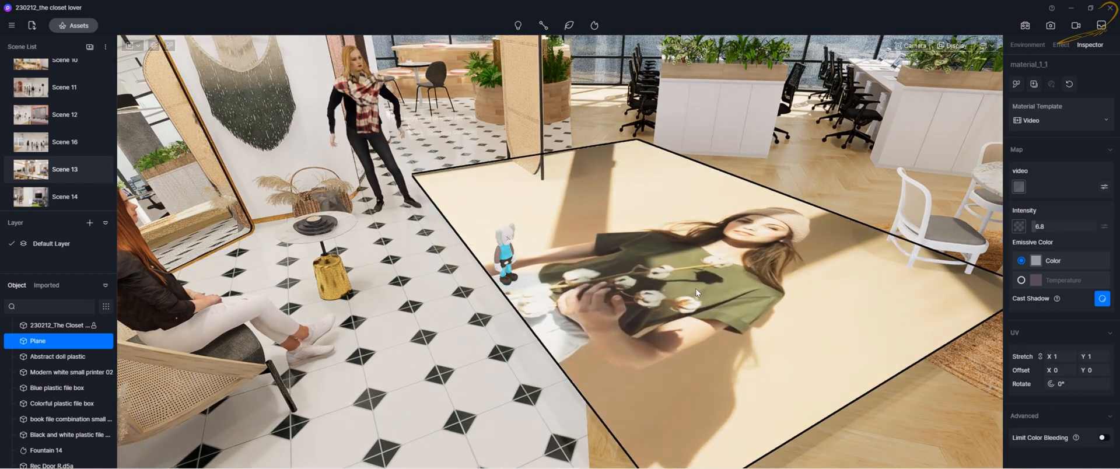
right_click_drag(794, 227, 658, 261)
right_click_drag(925, 233, 602, 258)
right_click_drag(408, 344, 625, 291)
left_click(1074, 121)
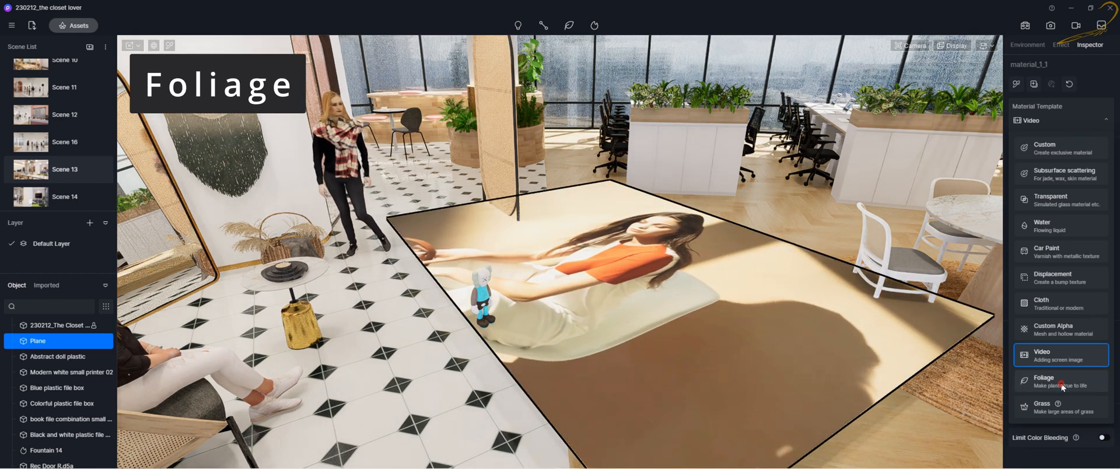
left_click(1055, 382)
Go to the potted plant by the window and switch its large banana-like leaves' material template to Foliage.
right_click_drag(642, 307, 631, 293)
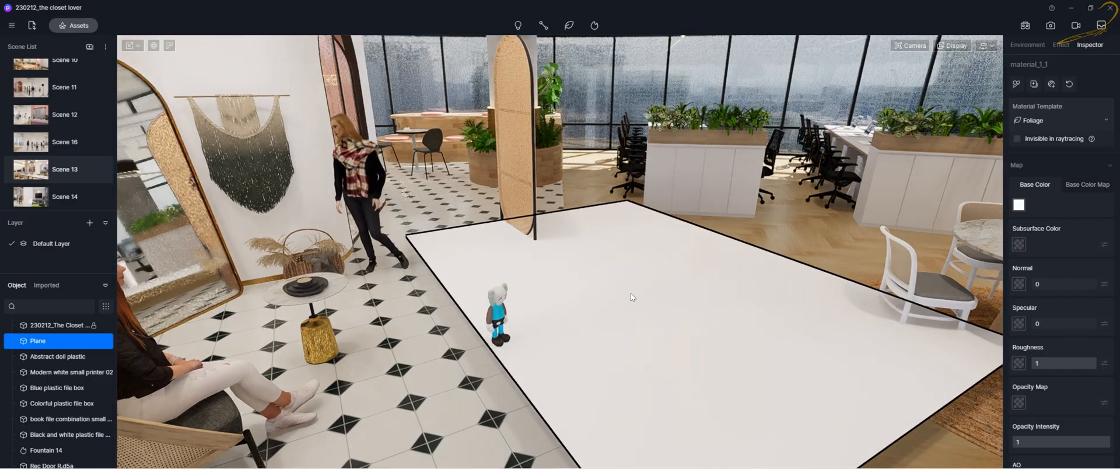
key("w")
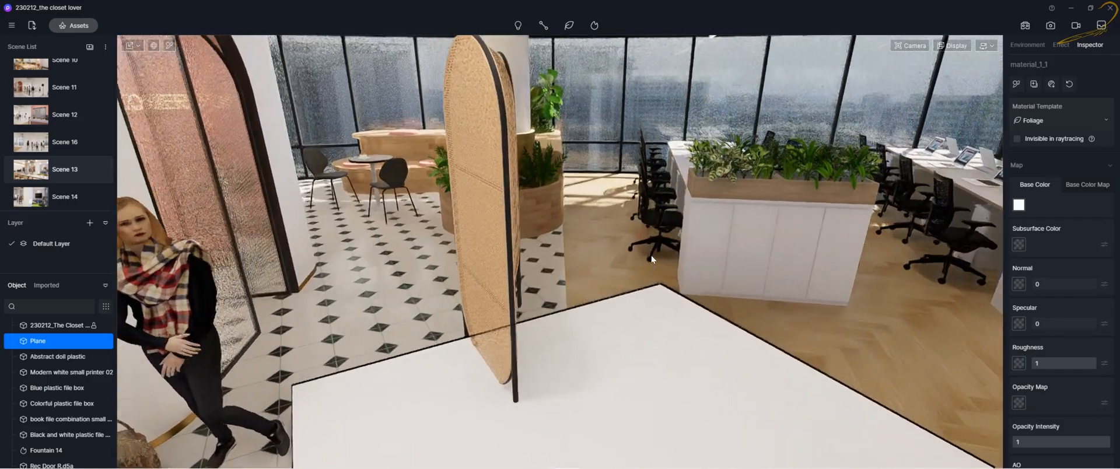
key("w")
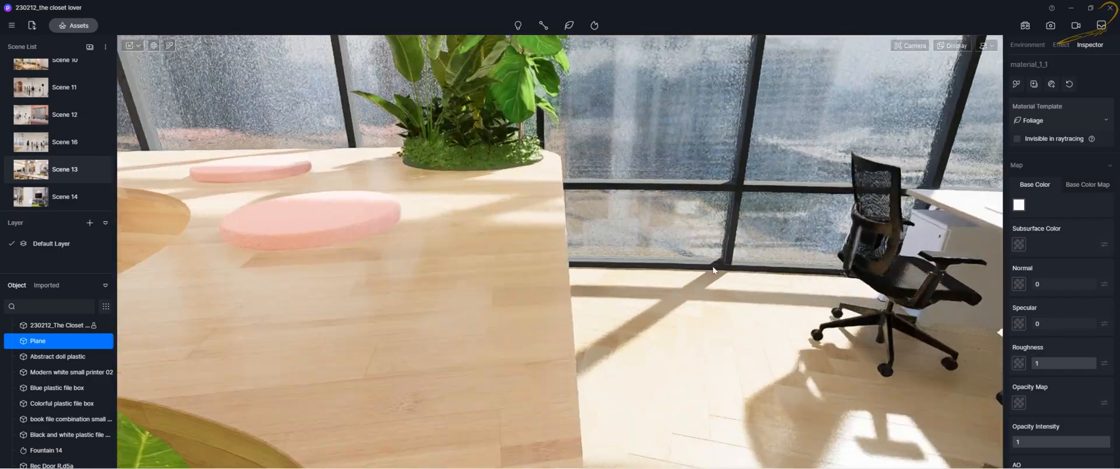
key("e")
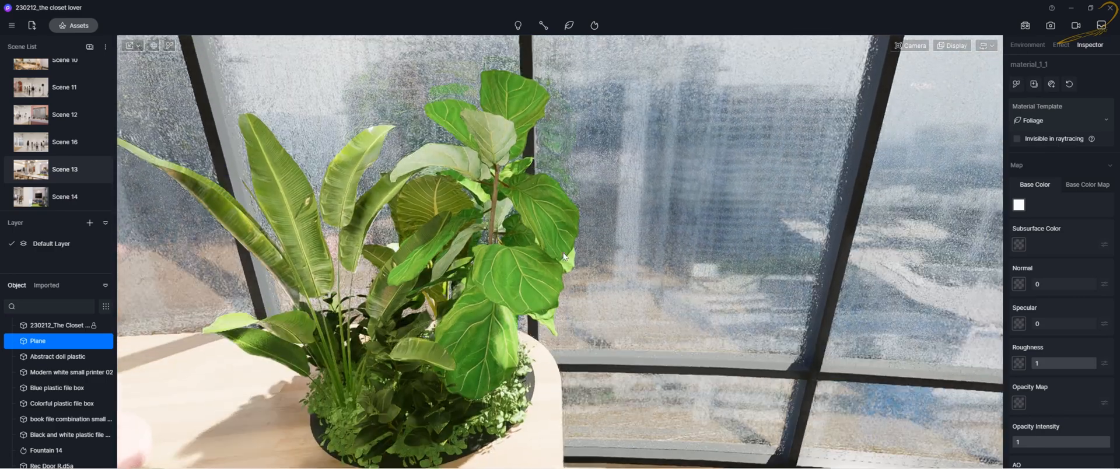
key("a")
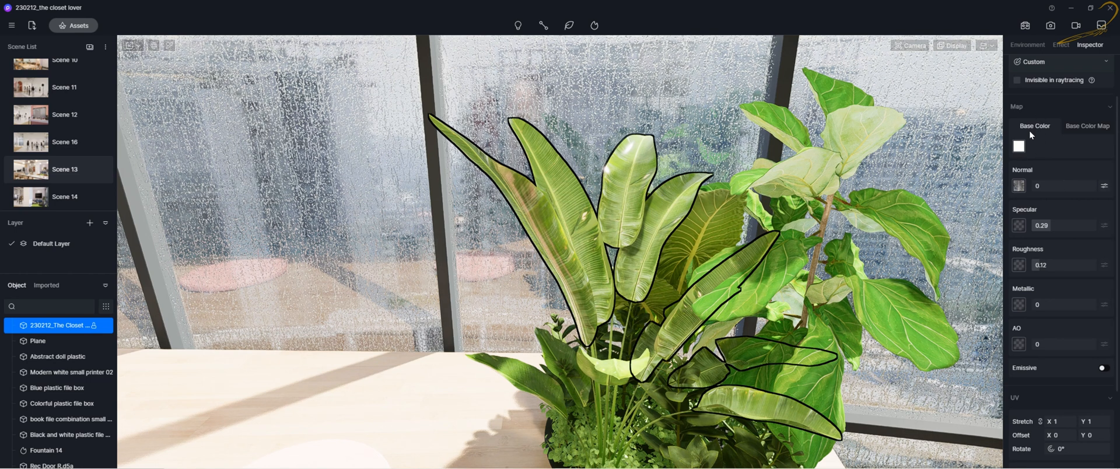
scroll(1072, 96, "up", 1)
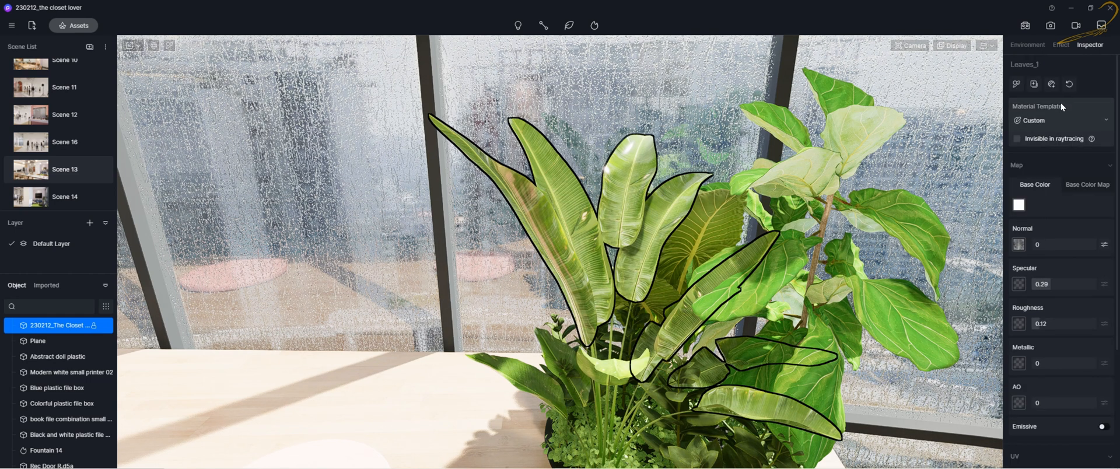
left_click(1050, 120)
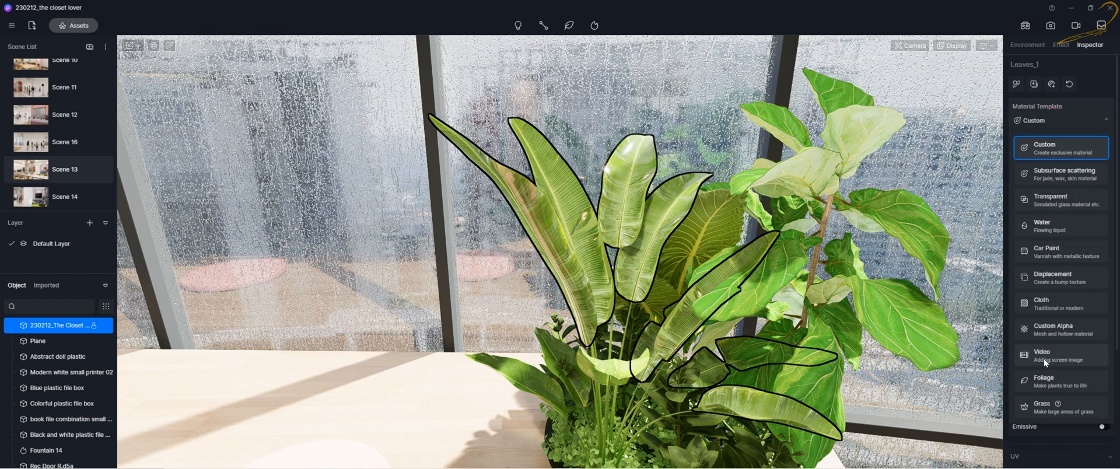
left_click(1044, 379)
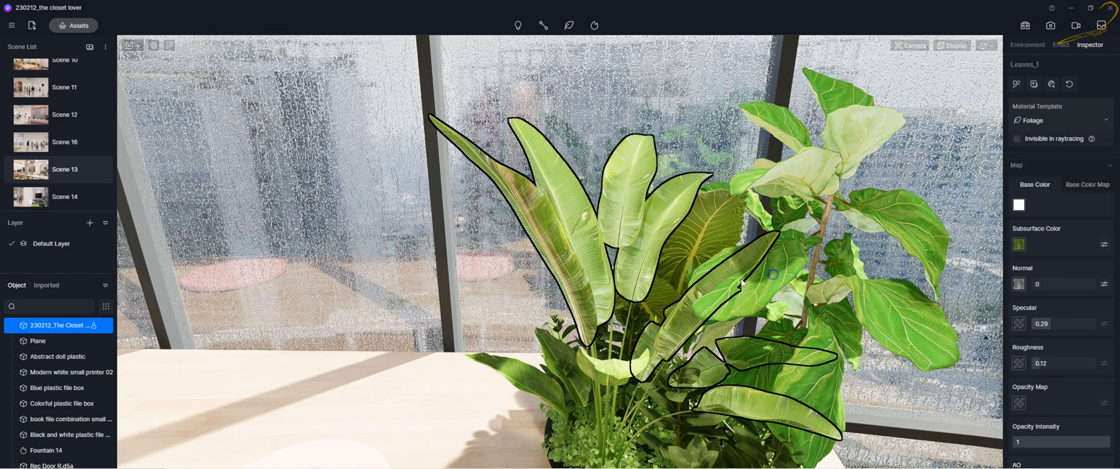
Set the leaves' Opacity Intensity to 0.45 and inspect the leaves up close.
right_click_drag(741, 283, 723, 225)
scroll(723, 225, "up", 3)
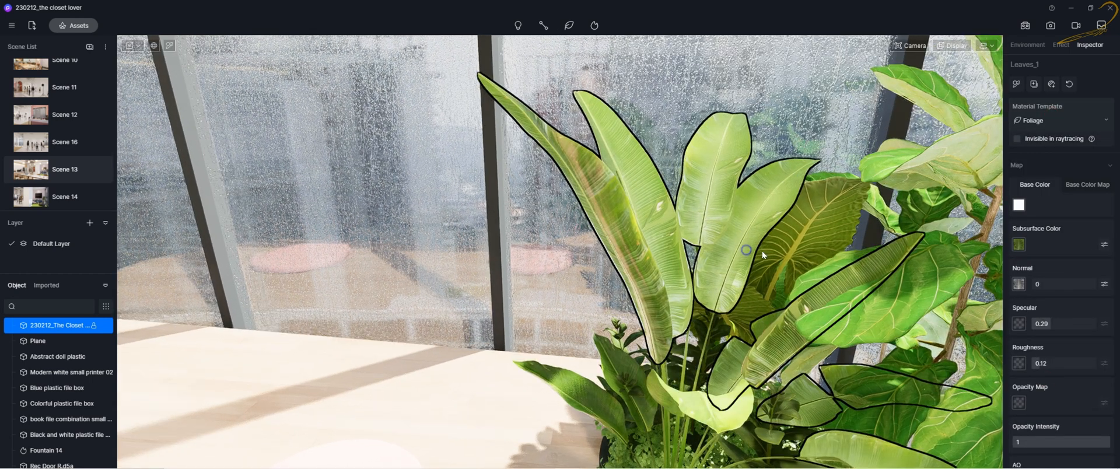
right_click_drag(764, 251, 776, 251)
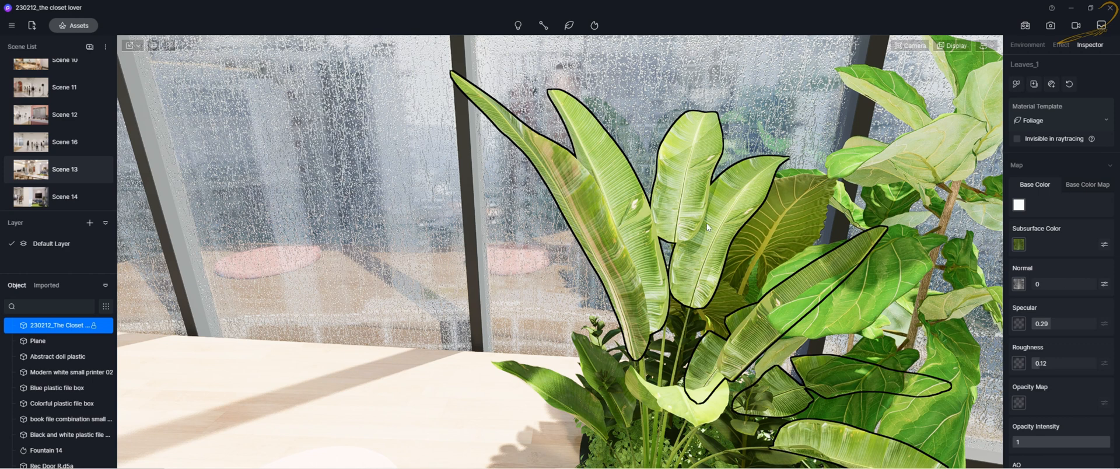
right_click_drag(709, 299, 722, 247)
mouse_move(712, 205)
right_mouse_down()
mouse_move(619, 190)
mouse_move(638, 222)
mouse_move(758, 216)
mouse_move(770, 228)
mouse_move(730, 251)
mouse_move(744, 275)
right_mouse_up()
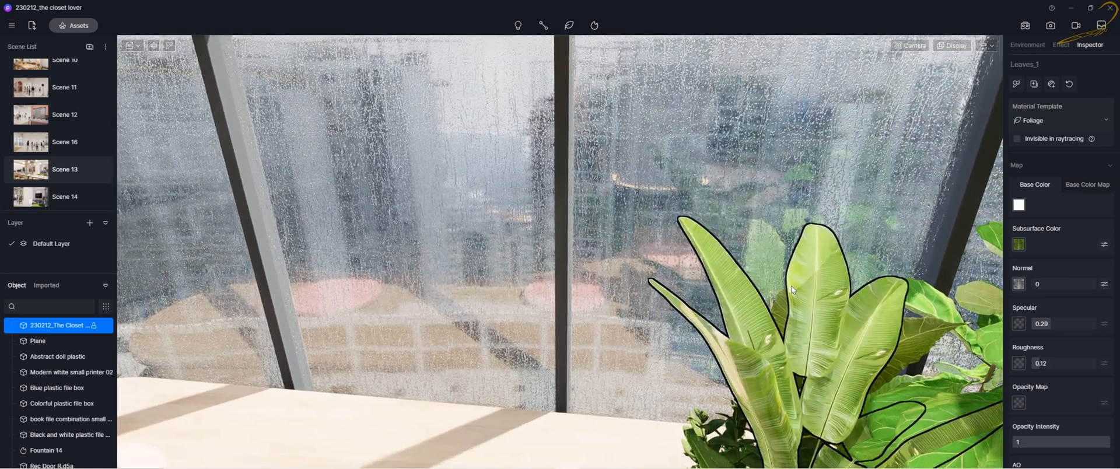
key("e")
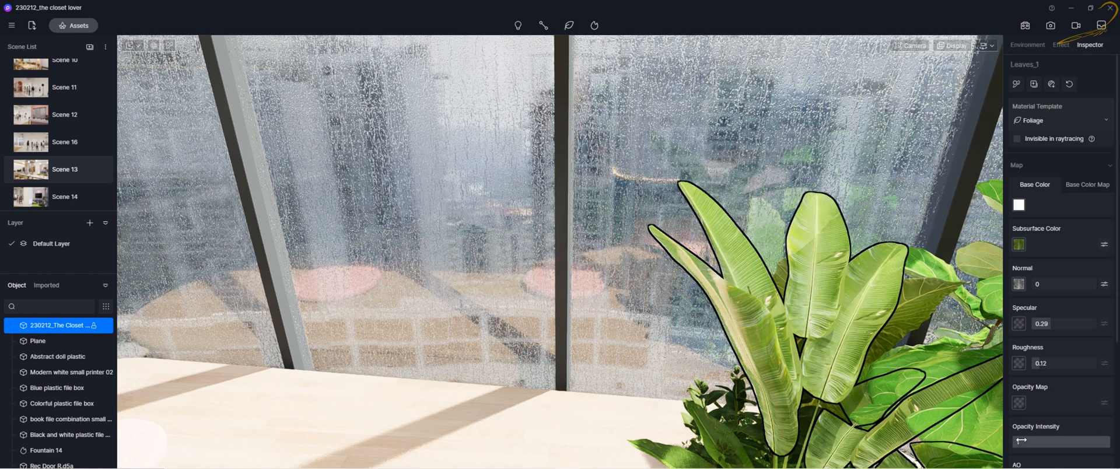
scroll(1044, 429, "down", 2)
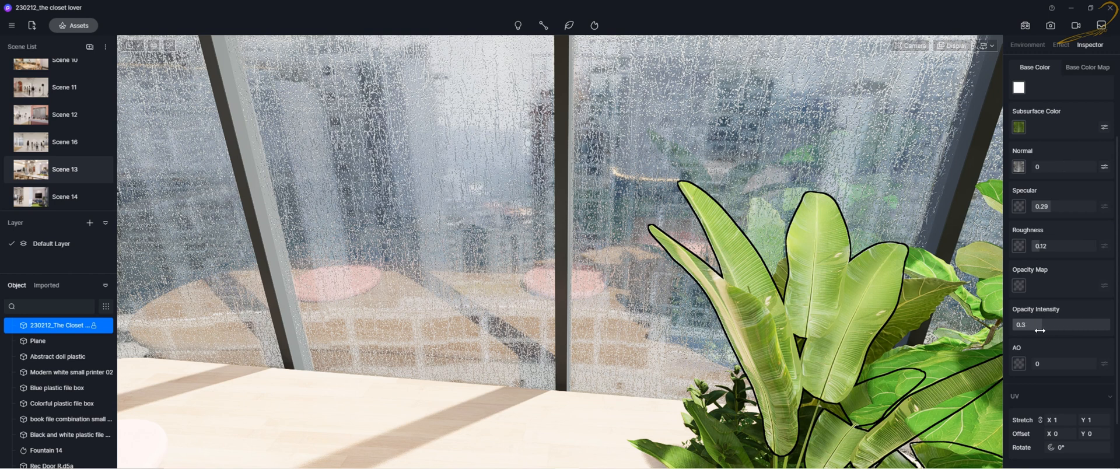
left_click_drag(1055, 331, 1056, 331)
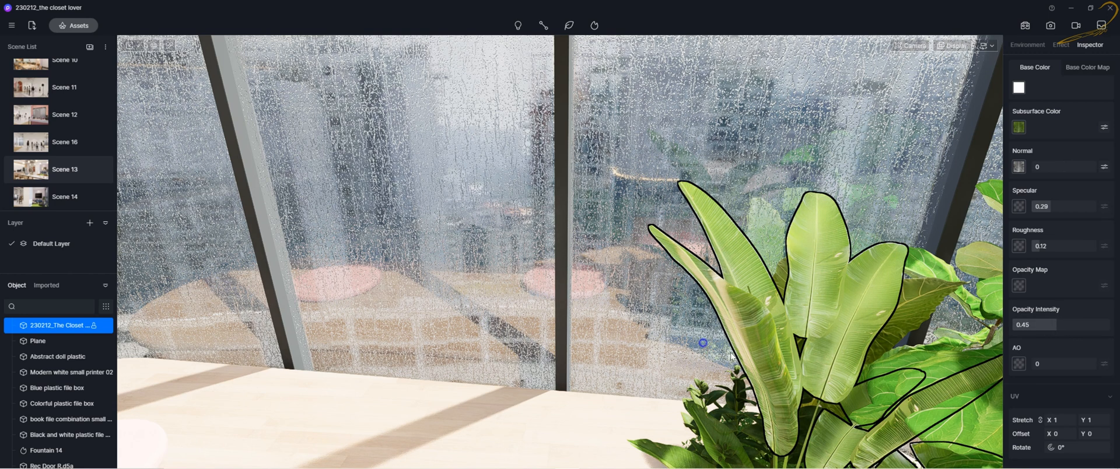
right_click_drag(701, 338, 749, 350)
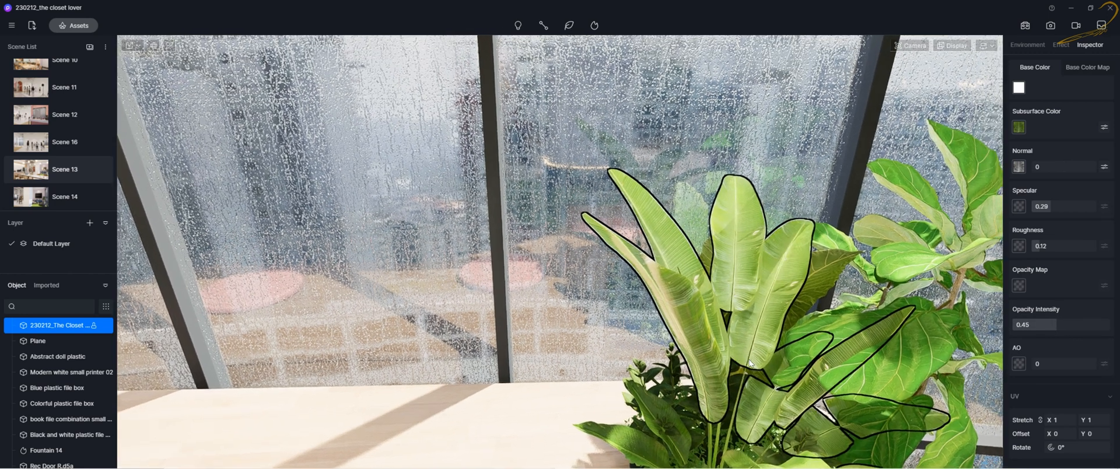
right_click_drag(739, 318, 718, 333)
right_click_drag(692, 304, 695, 292)
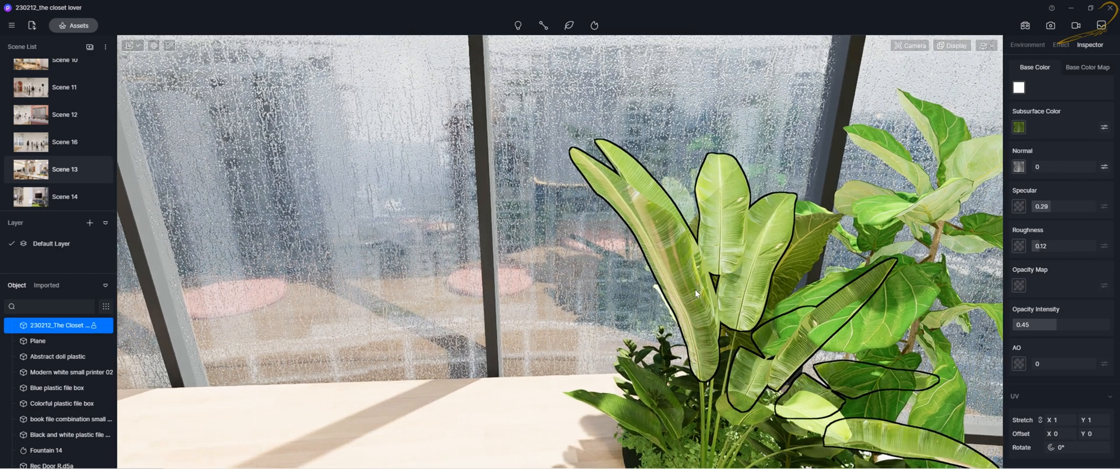
Go to the flower bed outside the glass wall and select the Allamanda shrub's leaf material to review its Foliage settings.
scroll(690, 296, "down", 10)
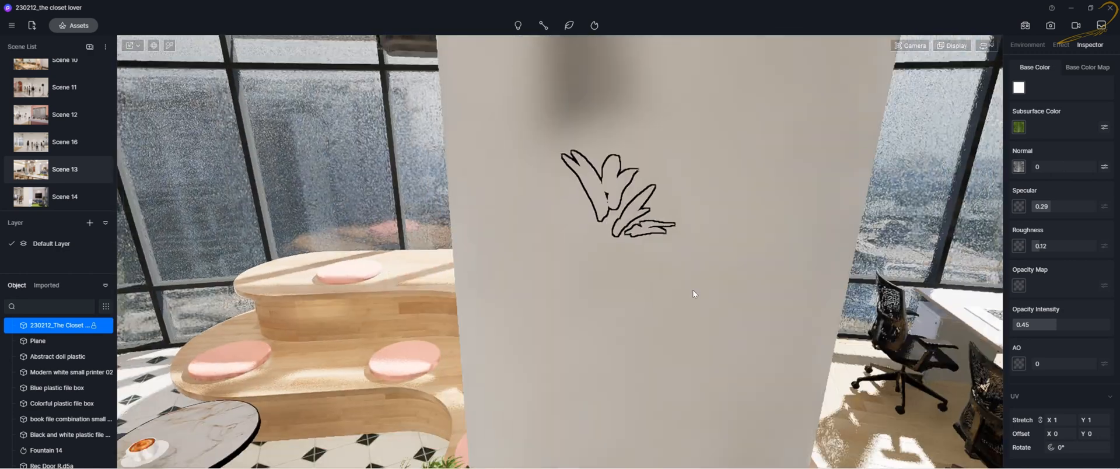
scroll(700, 280, "down", 10)
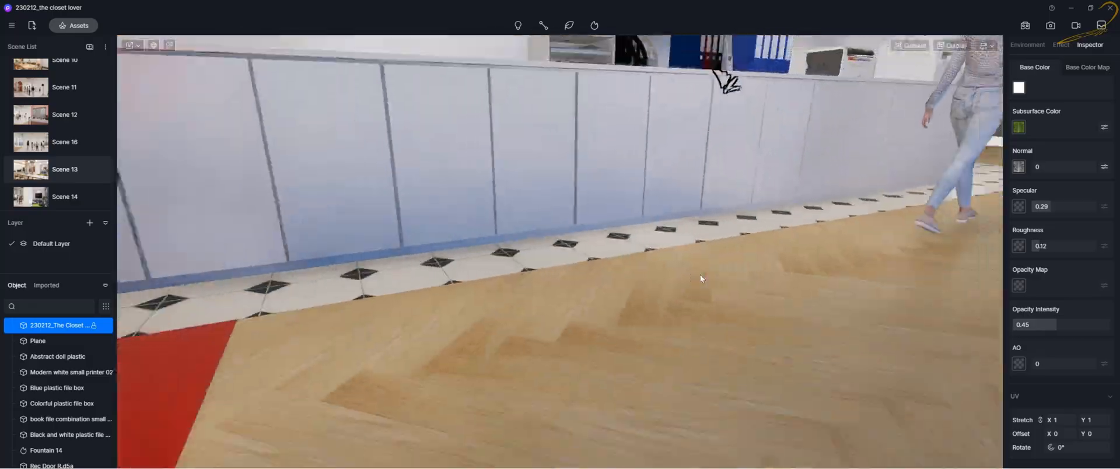
scroll(700, 275, "down", 10)
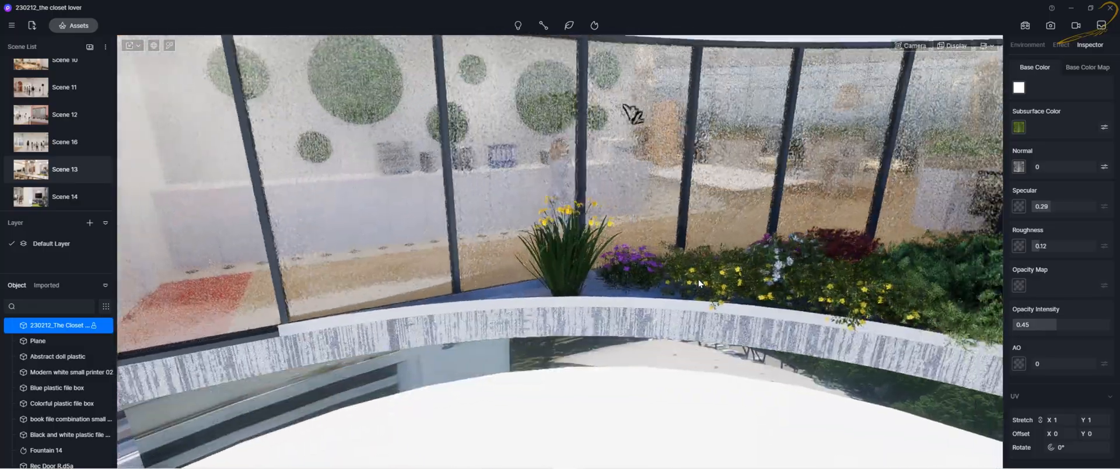
scroll(698, 286, "up", 10)
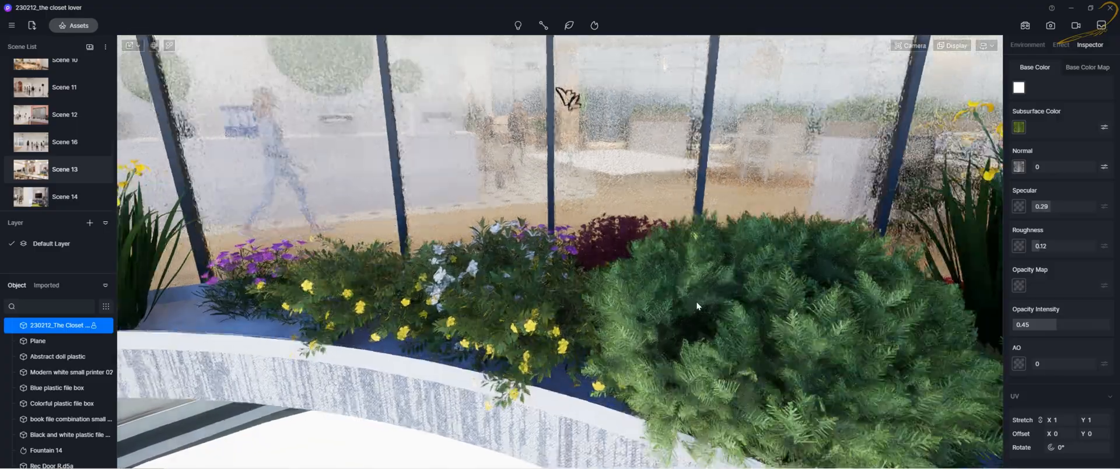
key("w")
key("a")
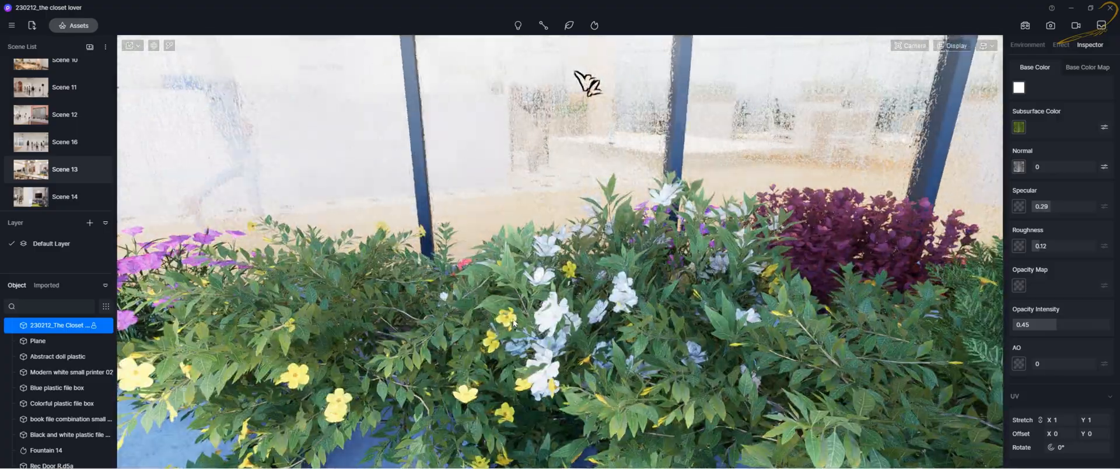
scroll(464, 338, "up", 8)
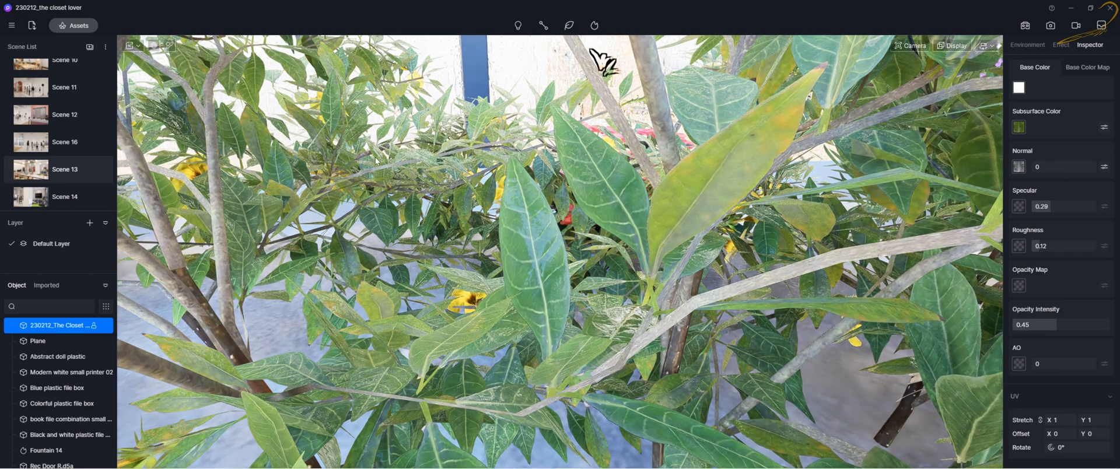
left_click(592, 52)
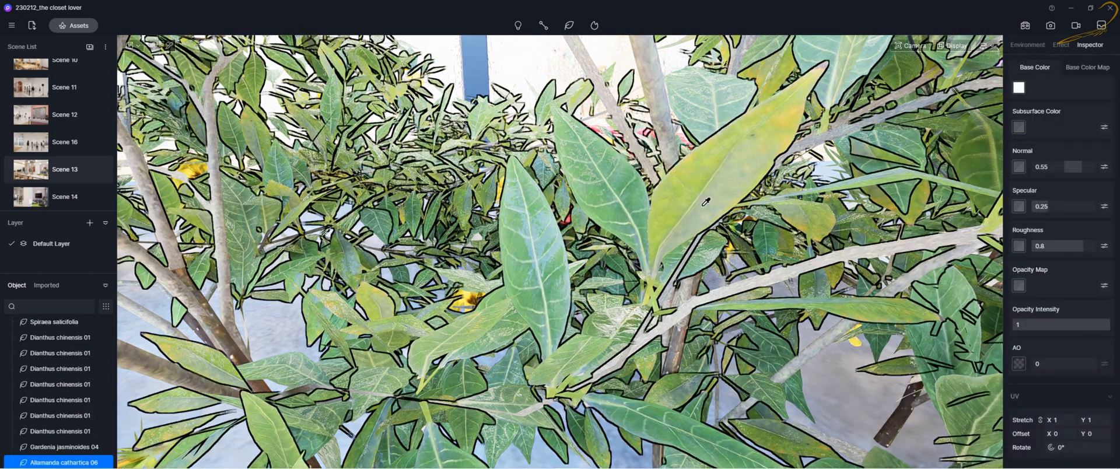
scroll(1053, 163, "up", 2)
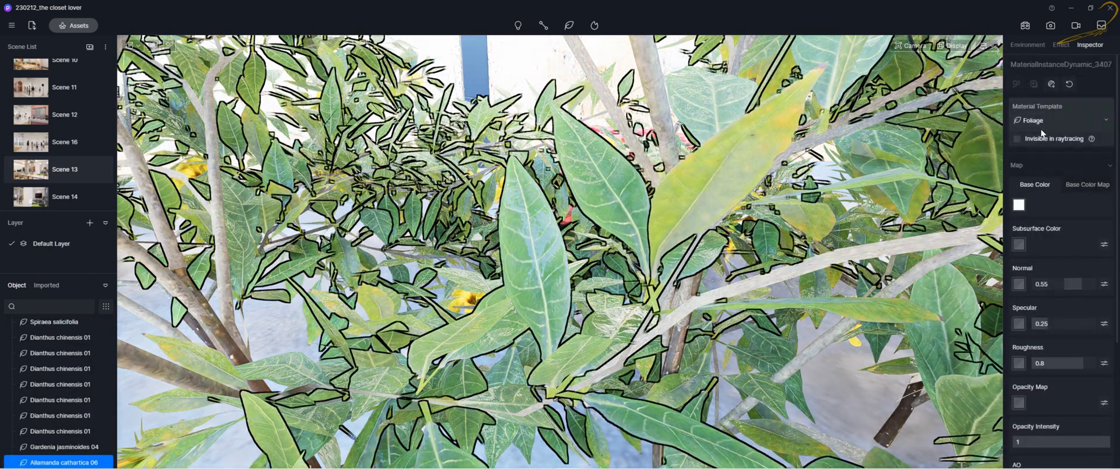
scroll(1067, 234, "down", 2)
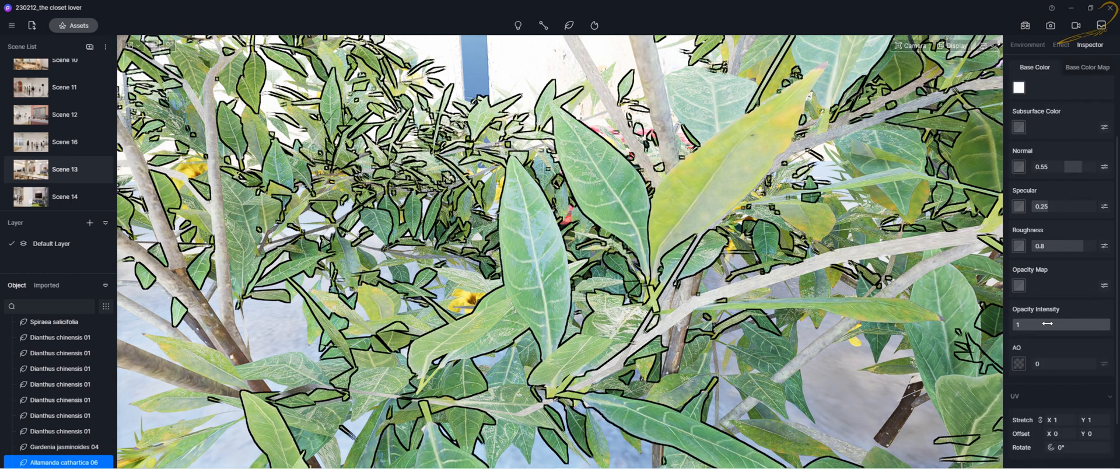
Try an Opacity Intensity of 0.49 on the shrub's leaves, settle on 0.75 and inspect the leaves up close.
left_click_drag(1090, 324, 1074, 327)
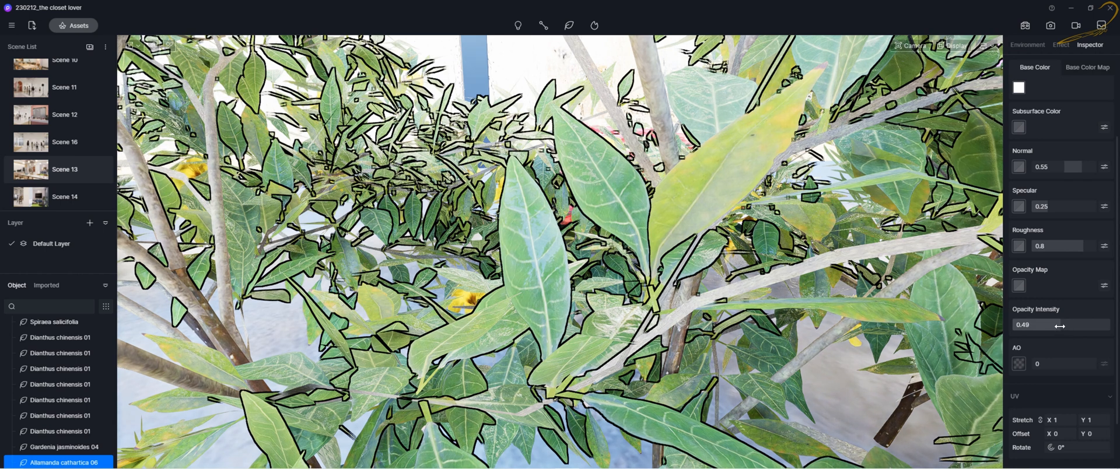
left_click_drag(1073, 329, 1085, 330)
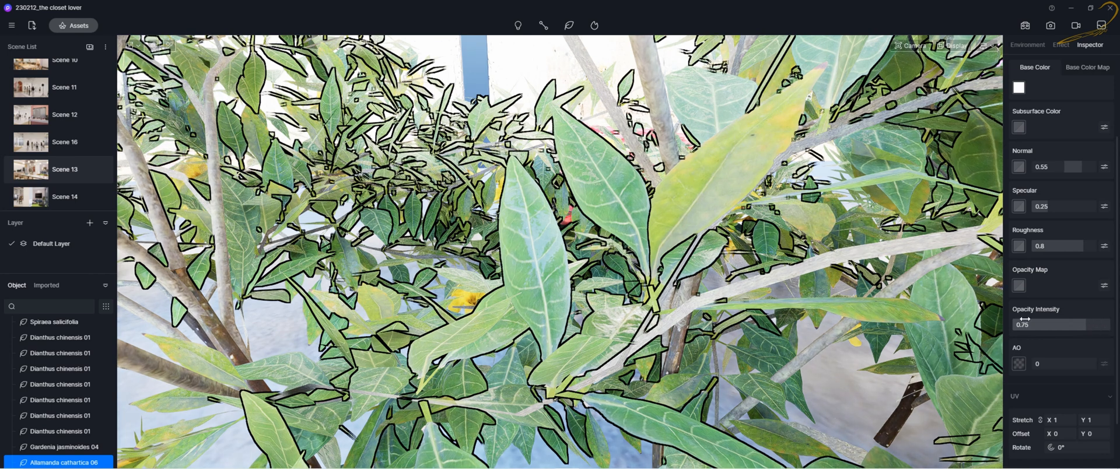
scroll(749, 265, "down", 3)
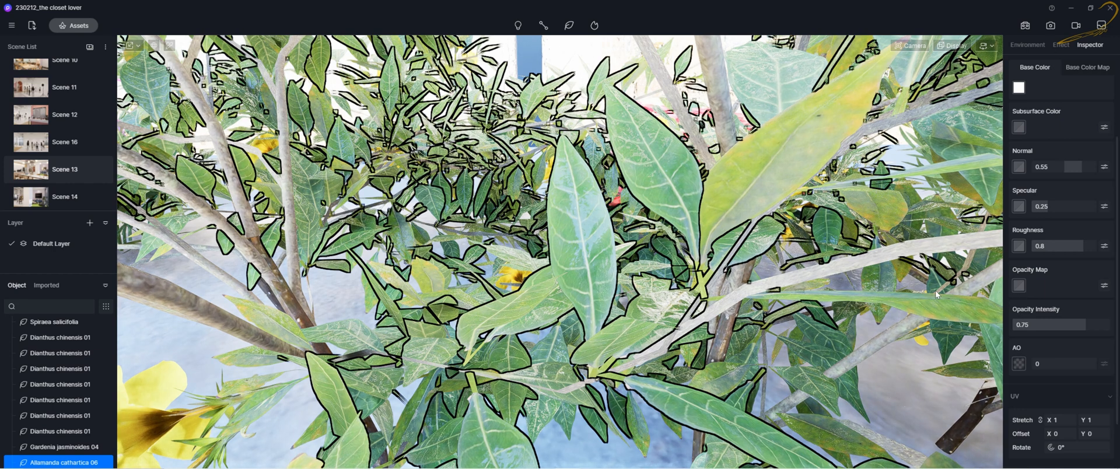
right_click_drag(747, 292, 691, 306)
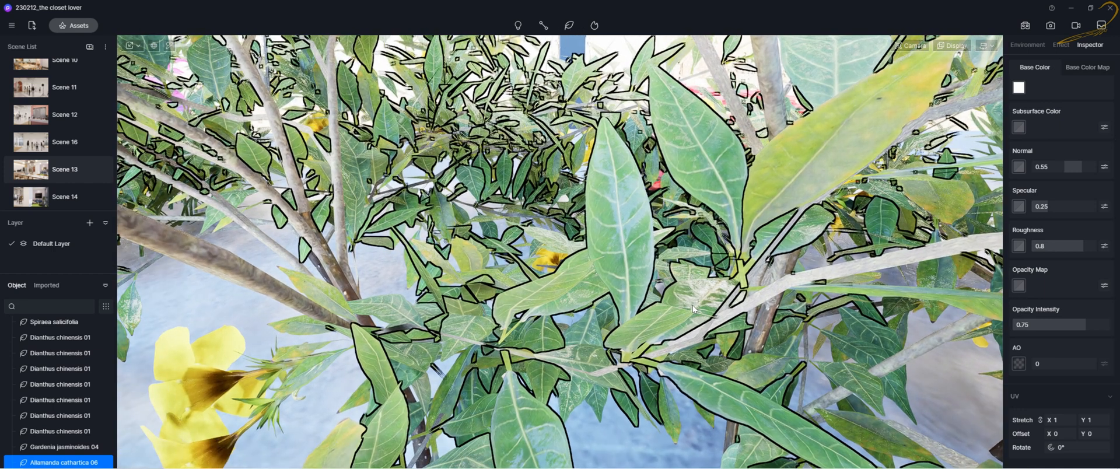
scroll(1069, 127, "up", 3)
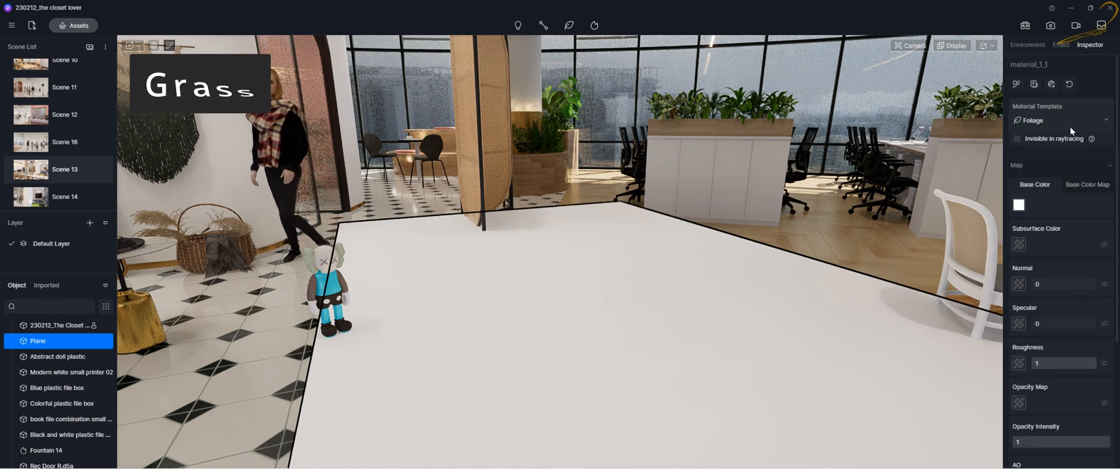
Switch the floor plane's material template from Foliage to Grass and view the grass up close.
left_click(1054, 120)
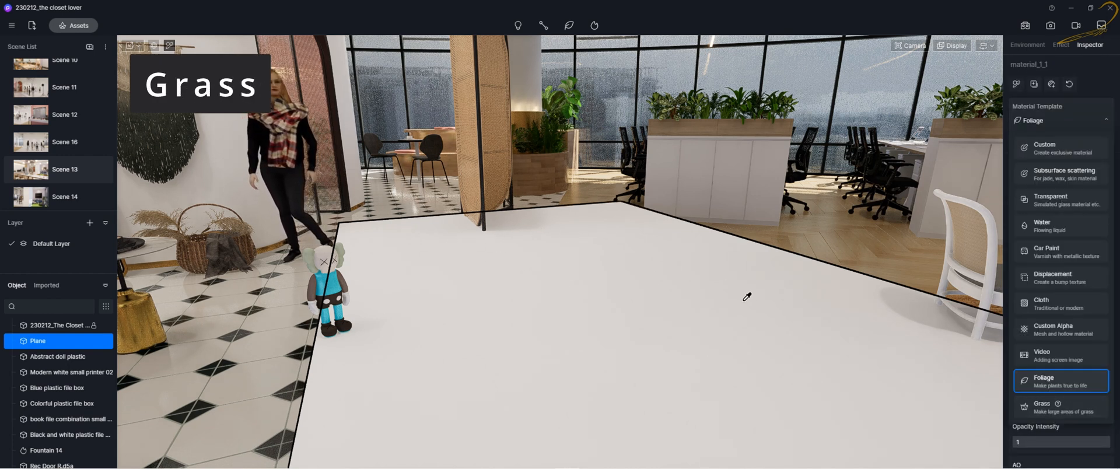
left_click(1038, 407)
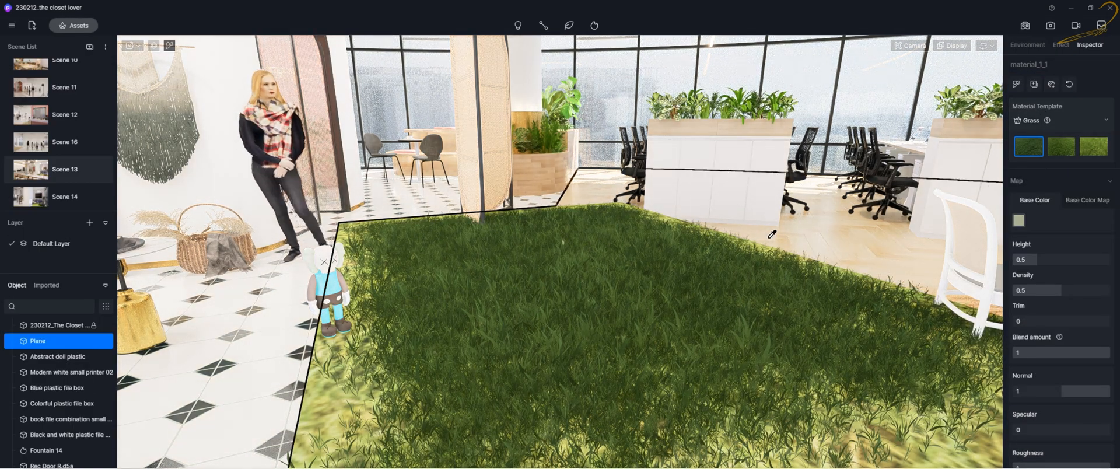
right_click_drag(760, 261, 754, 265)
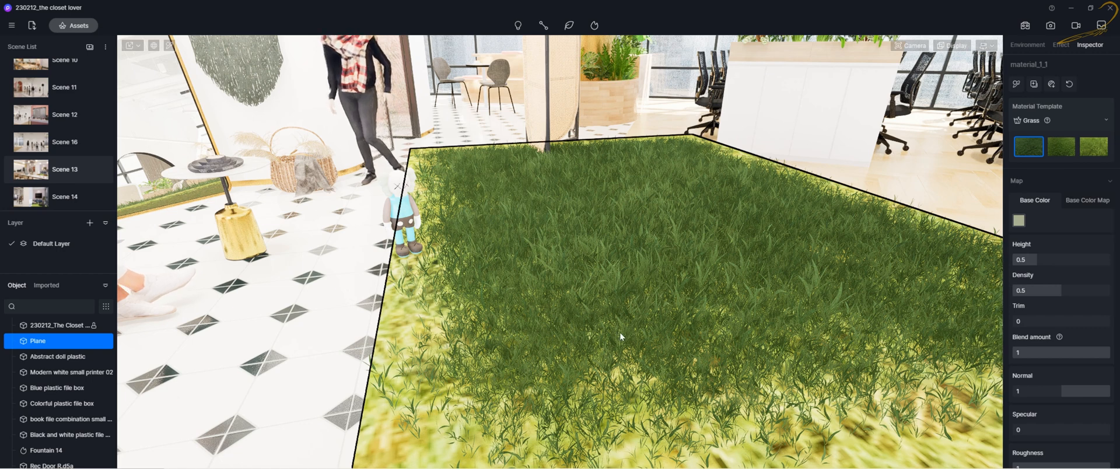
scroll(619, 331, "up", 1)
scroll(620, 320, "up", 1)
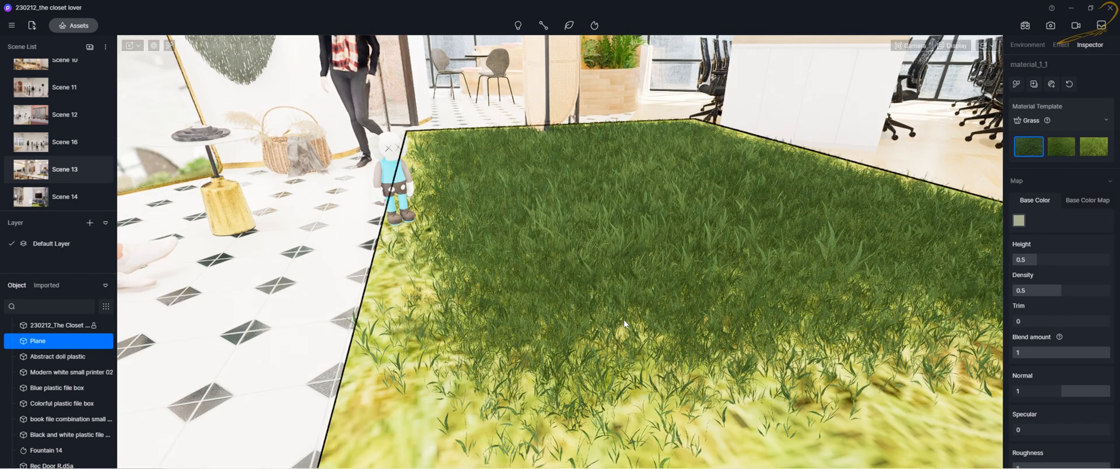
scroll(612, 317, "up", 2)
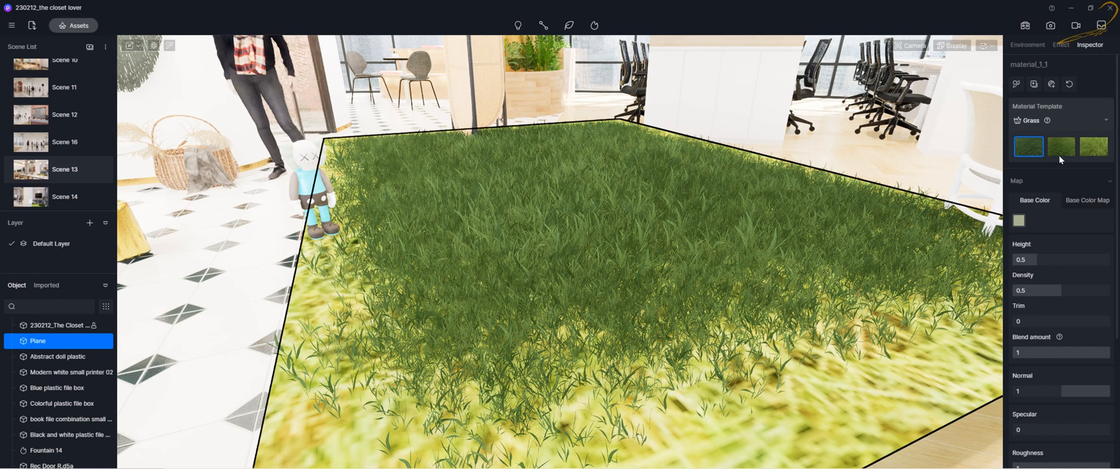
Compare the dark and medium green grass presets on the plane and apply the third, yellow-green preset.
left_click(1106, 122)
left_click(1105, 121)
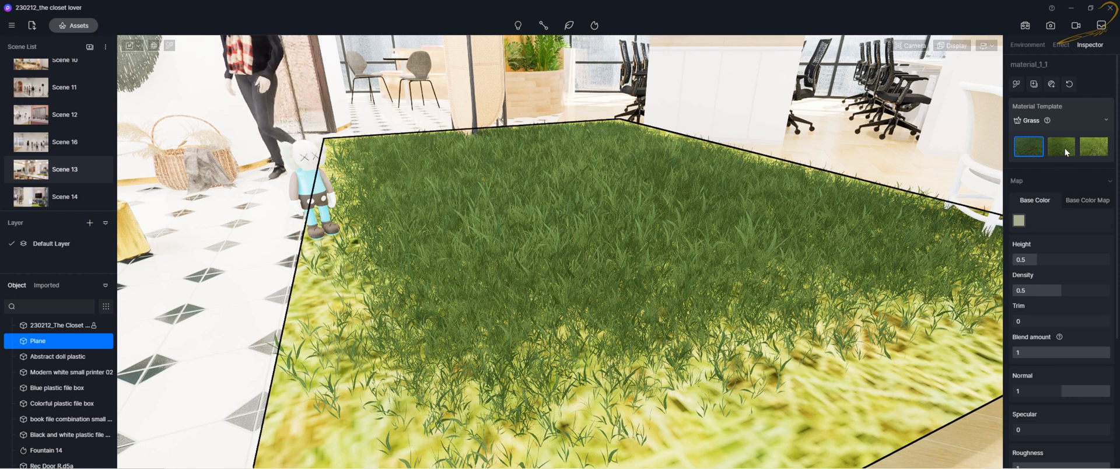
left_click(1063, 148)
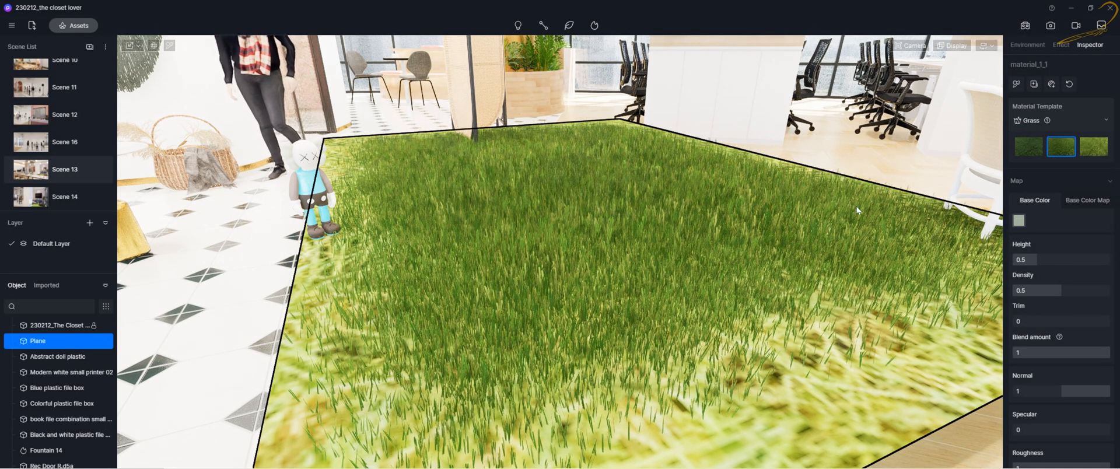
left_click(1037, 144)
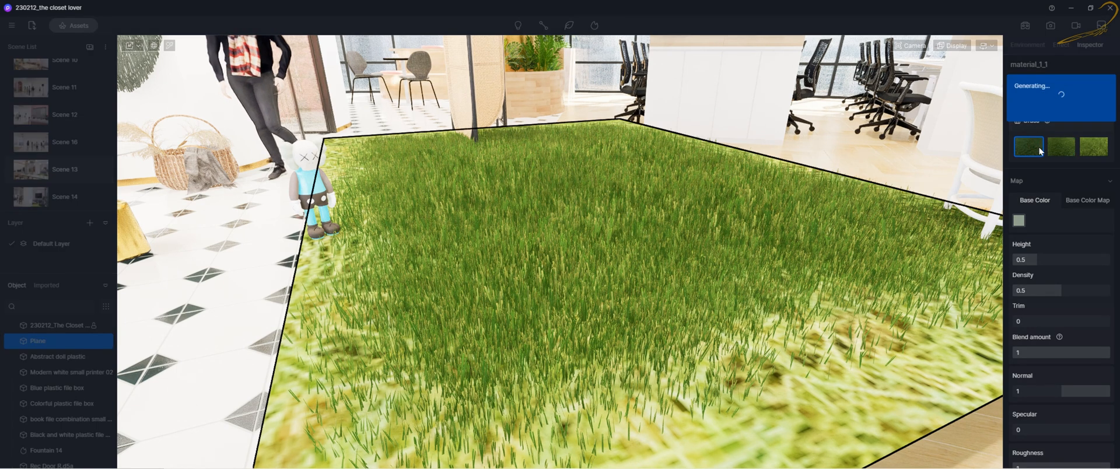
left_click(1068, 150)
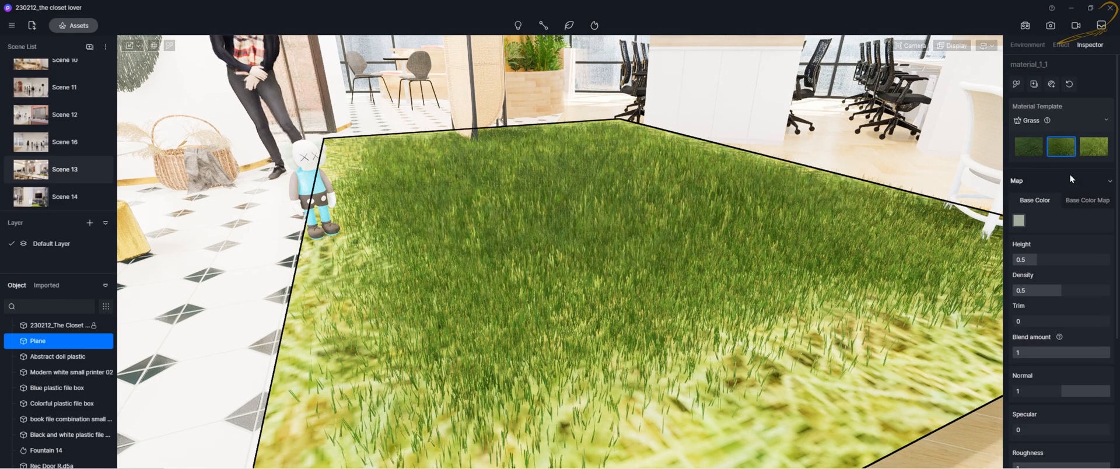
left_click(1096, 152)
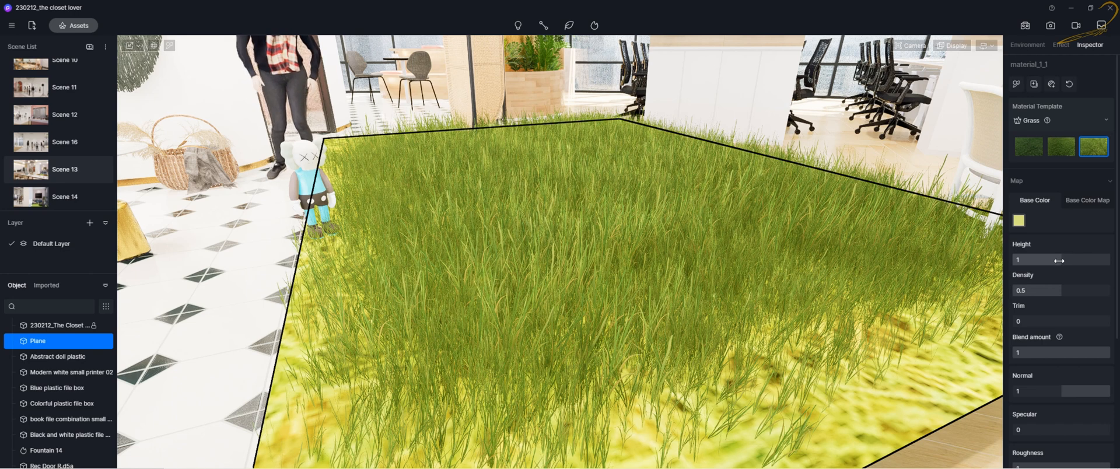
Try shorter and taller grass, up to a Height of 1.89, and settle on a Height of 0.86.
left_click_drag(1048, 261, 1025, 260)
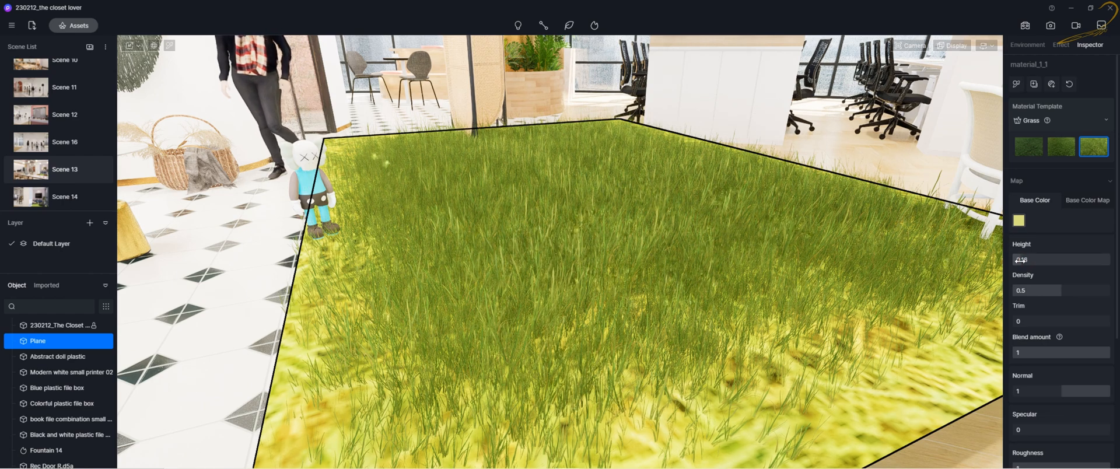
left_click_drag(1021, 260, 1104, 260)
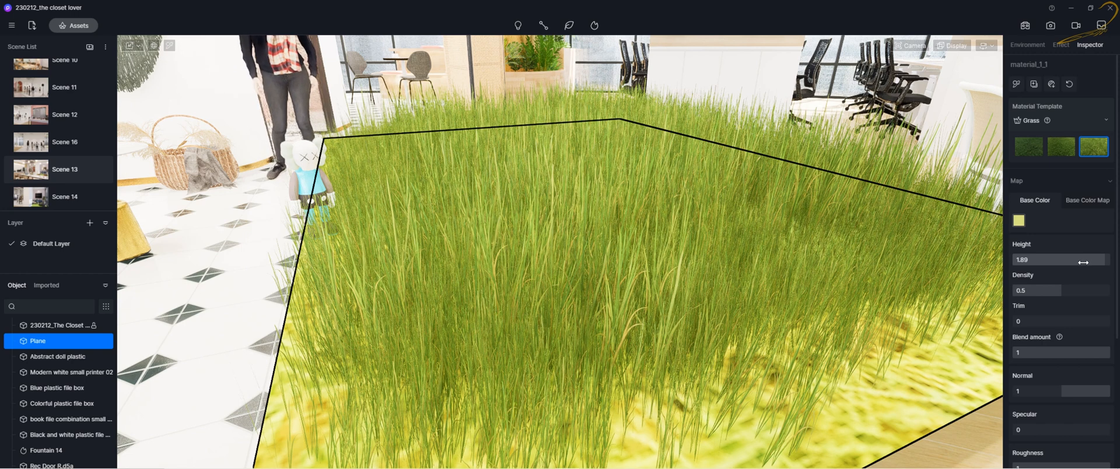
left_click_drag(1083, 262, 1054, 264)
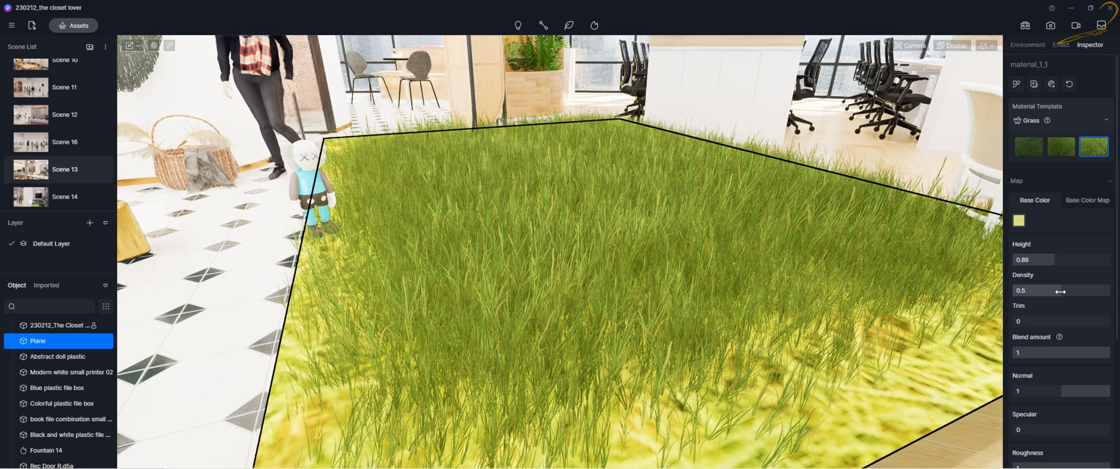
Set the grass Density to 0.09 and inspect the plane from several angles and distances.
left_click_drag(1063, 290, 1021, 294)
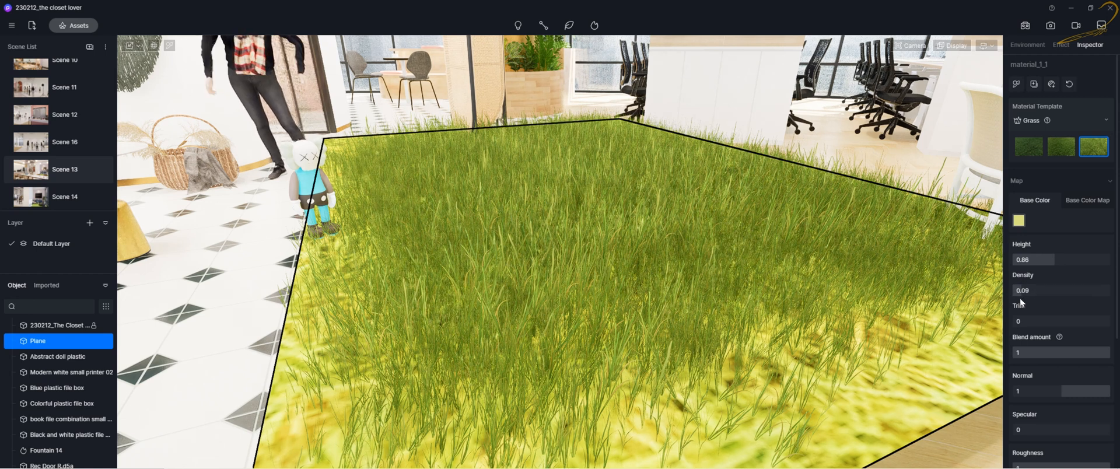
scroll(757, 269, "up", 2)
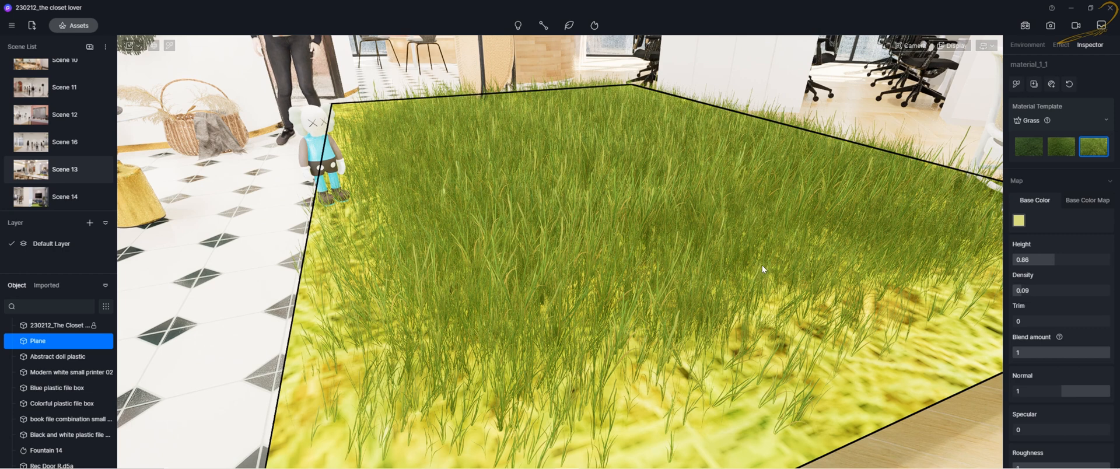
scroll(762, 265, "down", 2)
scroll(764, 271, "down", 1)
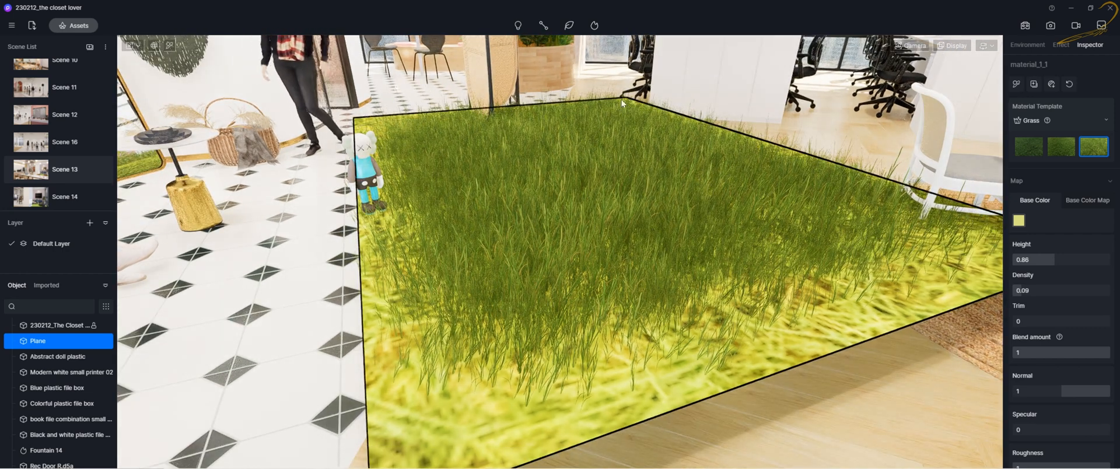
right_click_drag(605, 297, 638, 296)
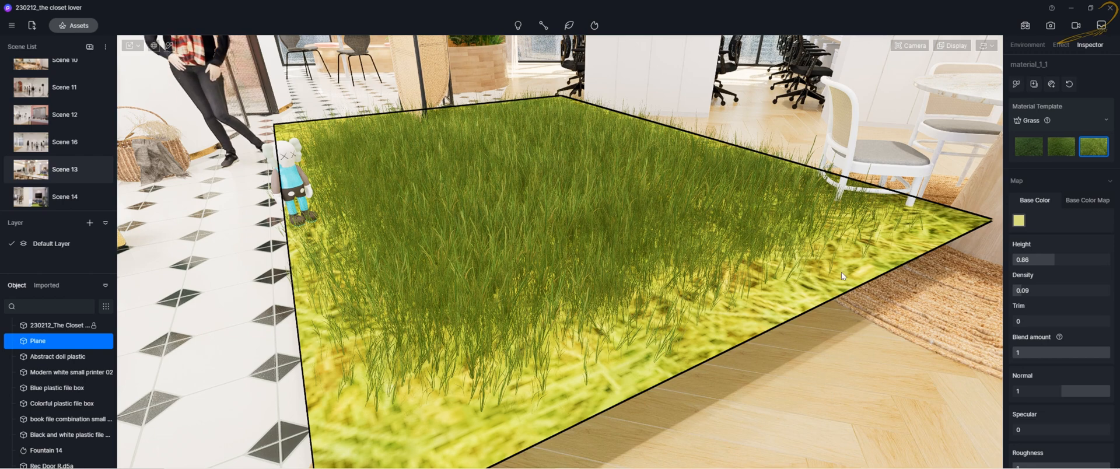
right_click_drag(791, 255, 653, 248)
scroll(644, 265, "up", 4)
right_click_drag(576, 274, 688, 254)
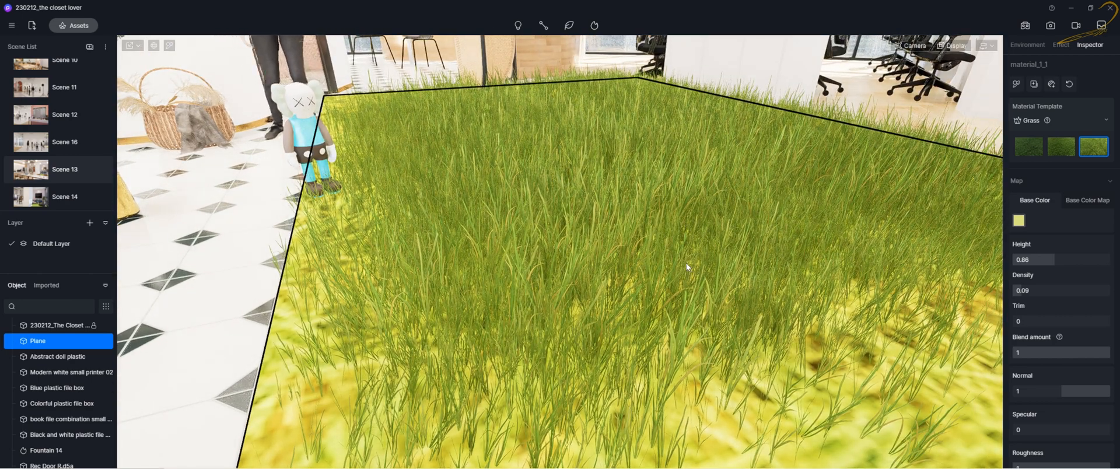
Try trimming the grass on the floor plane up to a Trim of 0.73, and return Trim to 0.
scroll(679, 277, "down", 3)
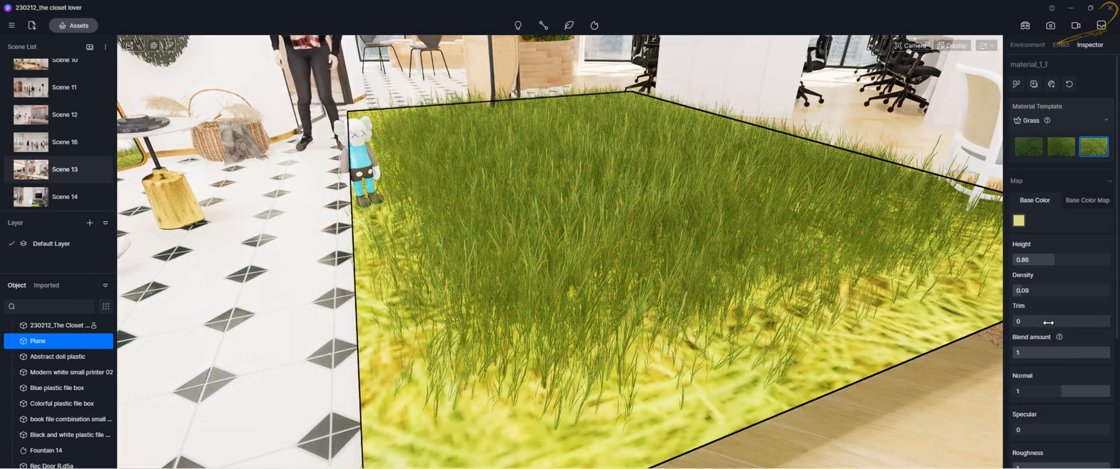
scroll(726, 317, "up", 2)
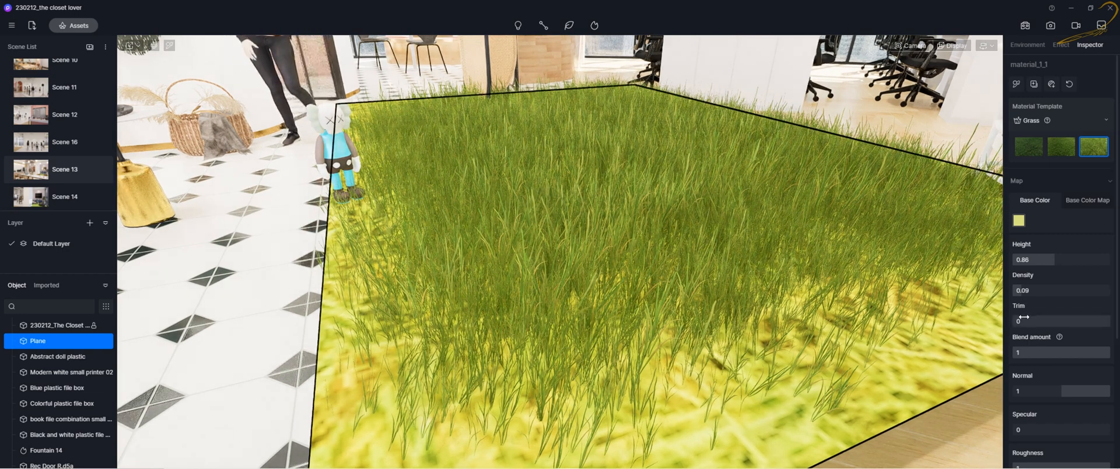
mouse_move(1020, 319)
left_mouse_down()
mouse_move(1049, 319)
mouse_move(1027, 321)
left_mouse_up()
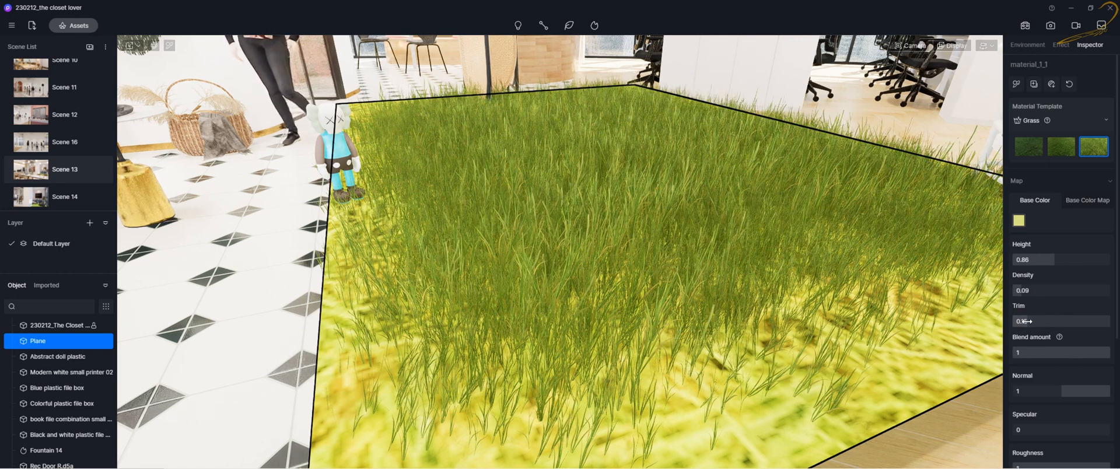
left_click_drag(1030, 321, 1085, 328)
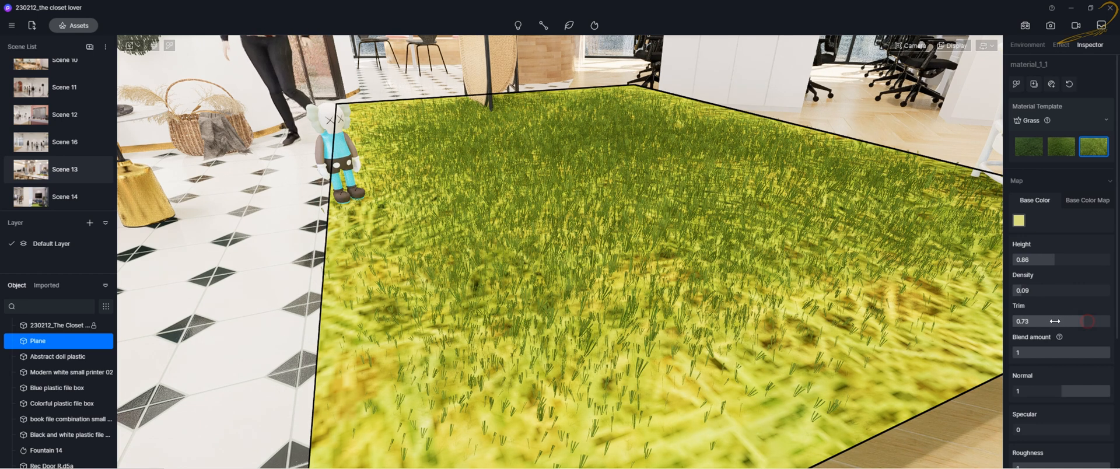
left_click_drag(1055, 321, 992, 330)
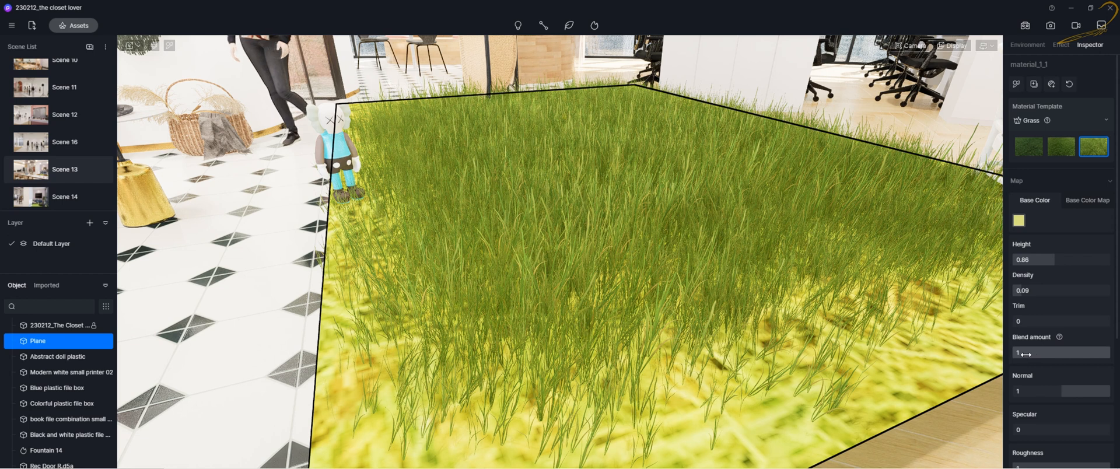
Switch the grass to its Base Color Map and lower the Blend amount to 0.27.
left_click(1056, 353)
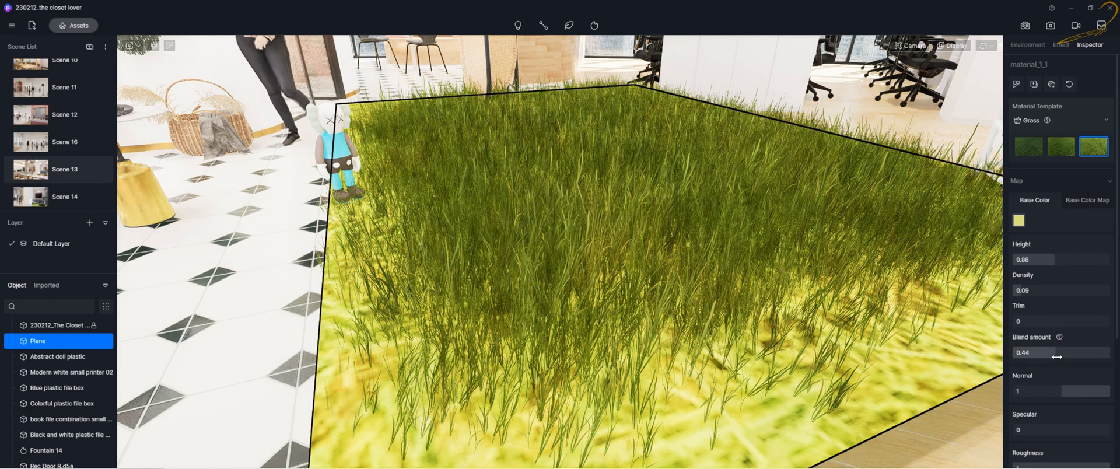
left_click_drag(1056, 354, 1017, 354)
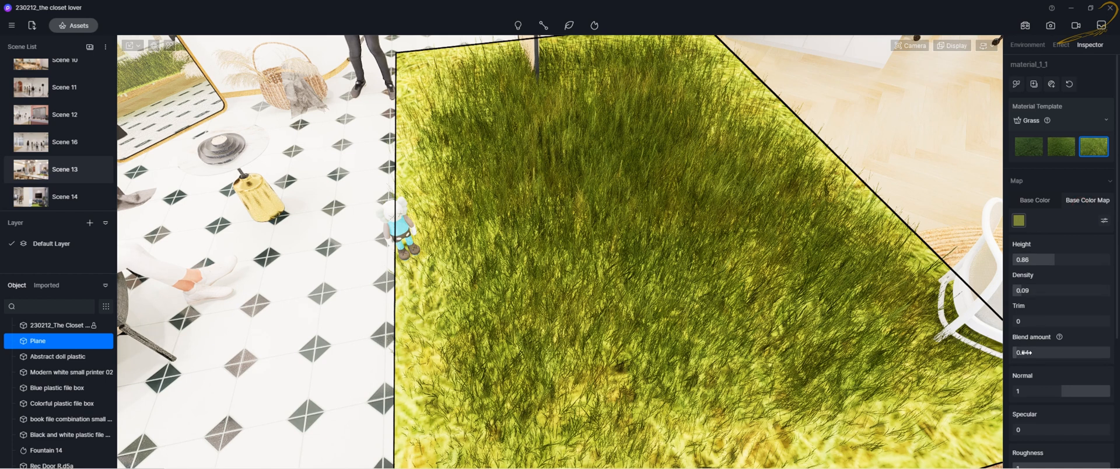
left_click_drag(1029, 354, 1038, 354)
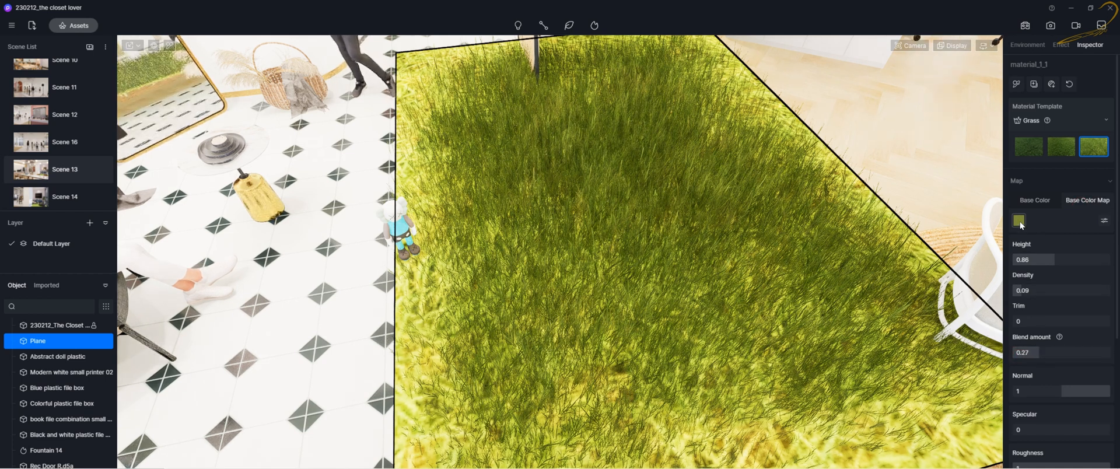
Replace the grass's base color map with the "ground" image from the Maps folder and view the whole plane.
left_click(1019, 220)
scroll(598, 234, "down", 5)
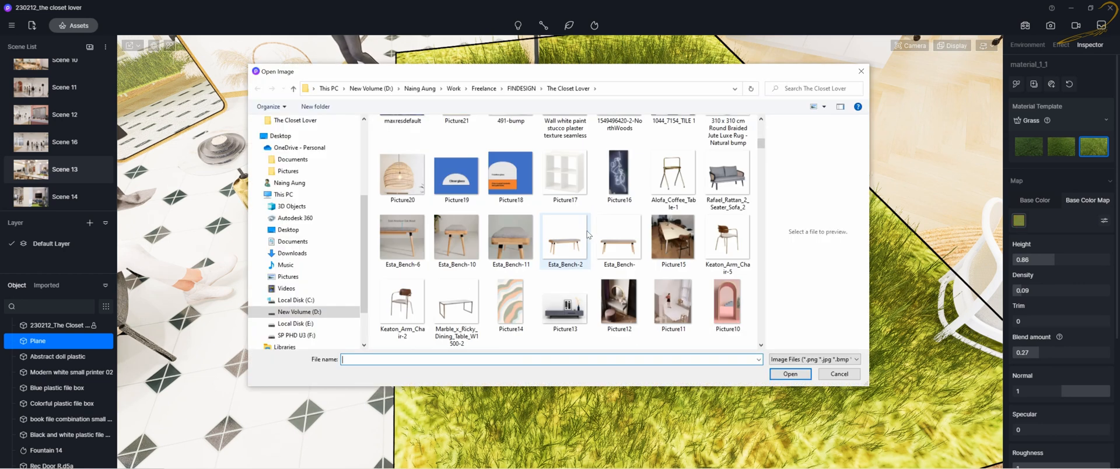
scroll(598, 234, "down", 6)
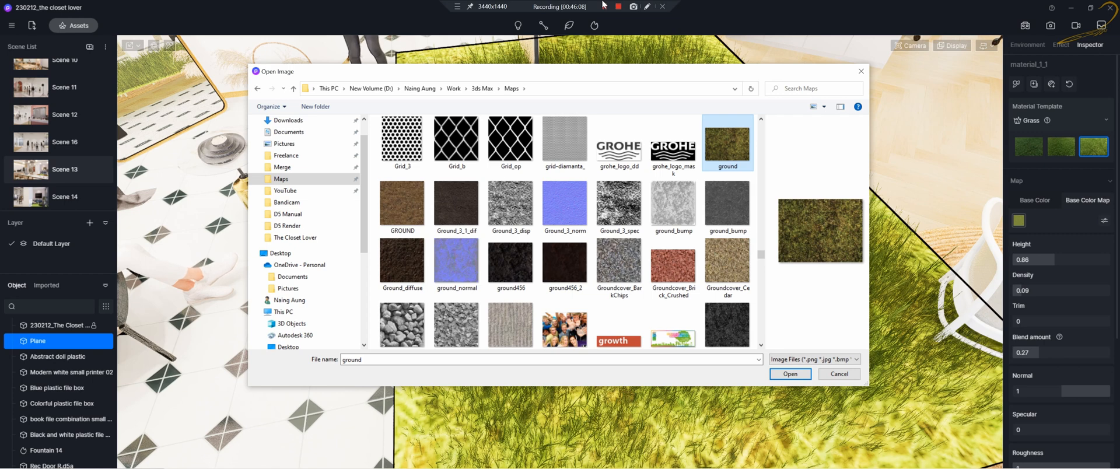
double_click(726, 151)
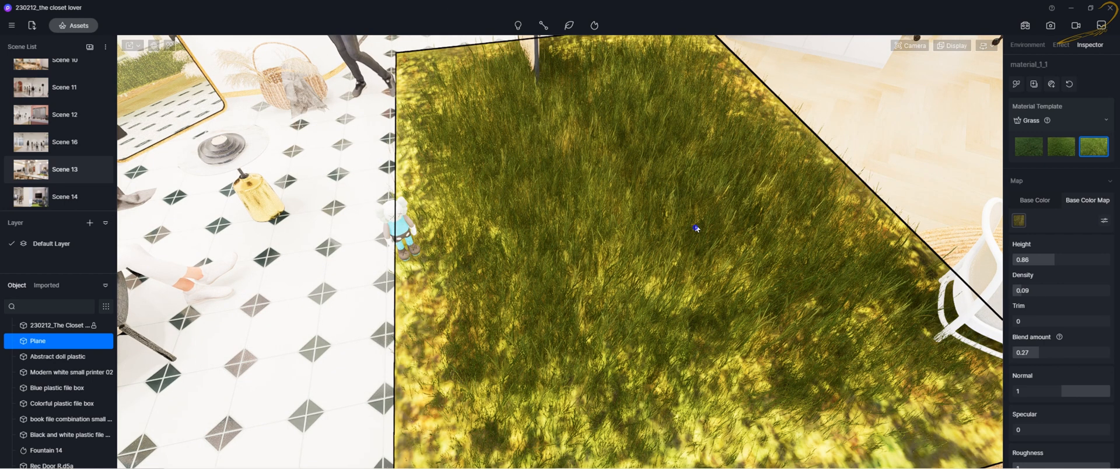
mouse_move(696, 227)
right_mouse_down()
mouse_move(691, 206)
mouse_move(711, 238)
right_mouse_up()
scroll(691, 198, "down", 3)
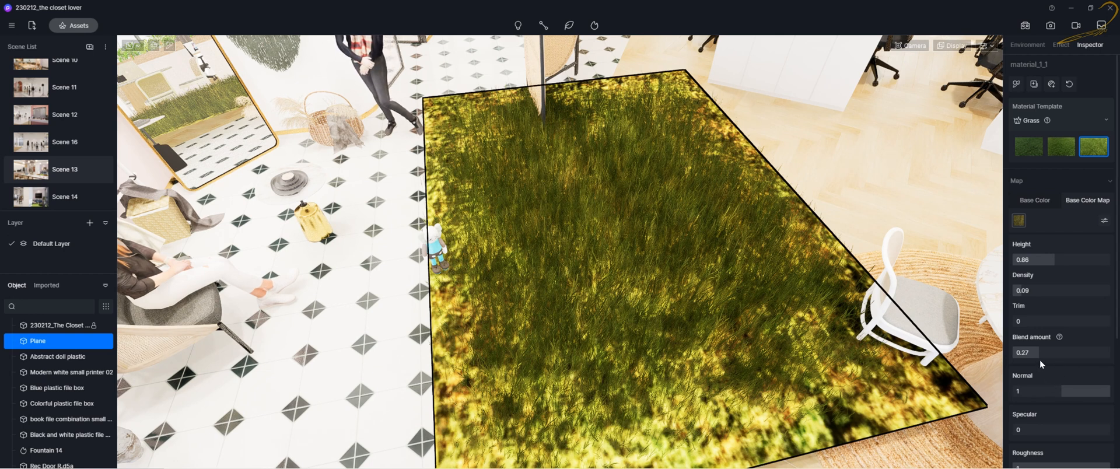
Compare the grass at the lowest Blend amount and at 1, and settle on a Blend amount of 0.48.
left_click_drag(1020, 353, 1009, 355)
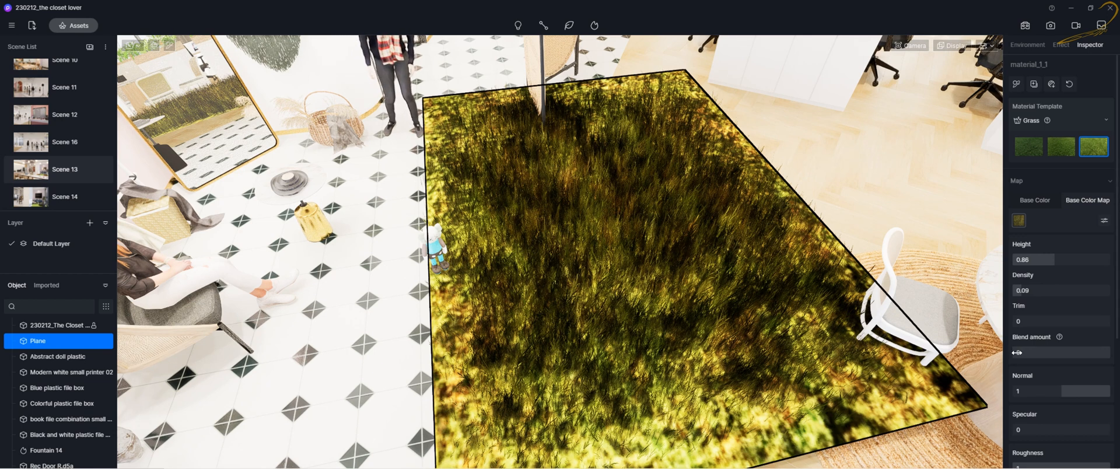
left_click_drag(1017, 353, 1112, 357)
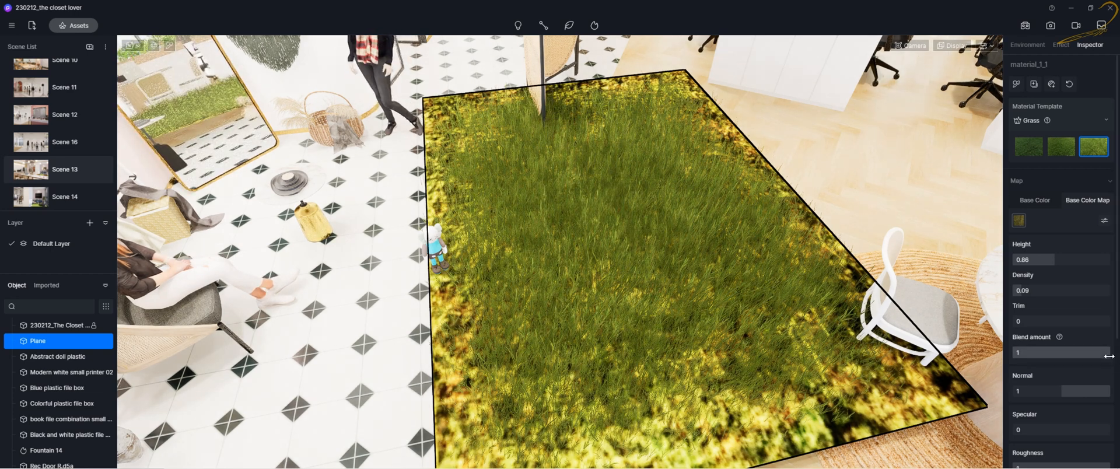
scroll(617, 201, "up", 3)
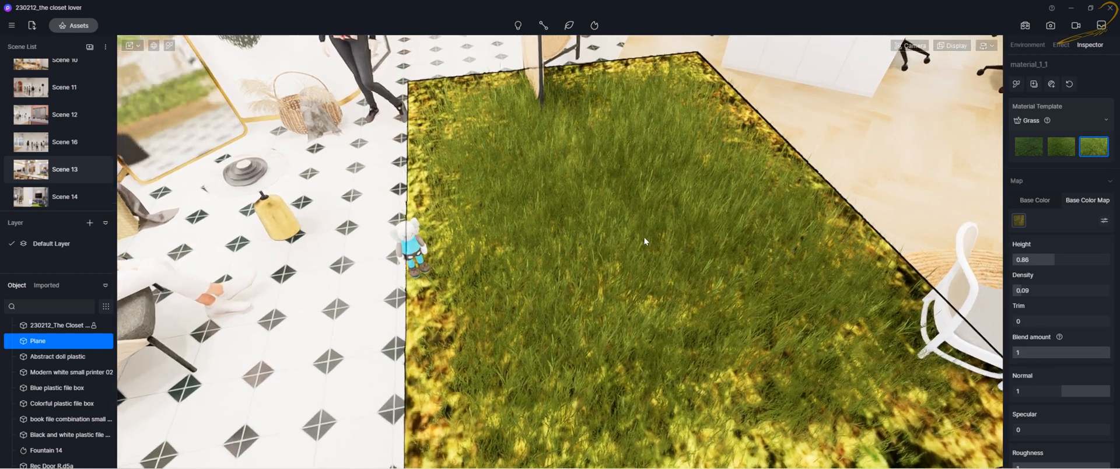
scroll(664, 226, "down", 3)
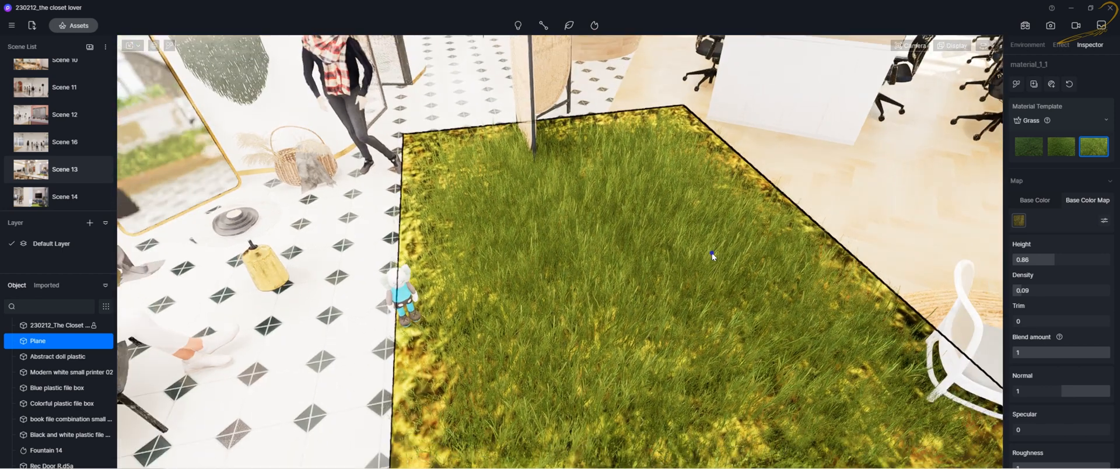
right_click_drag(712, 253, 713, 262)
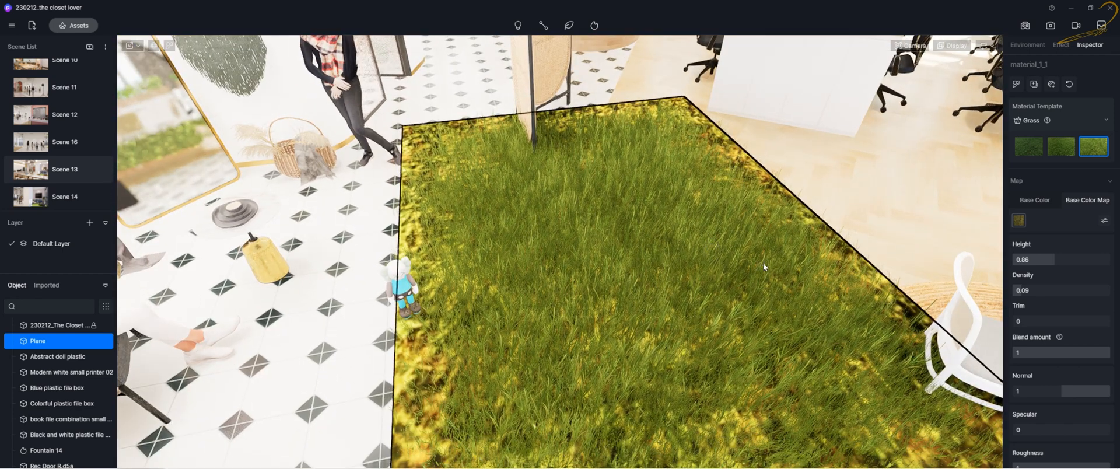
left_click_drag(1107, 352, 1060, 352)
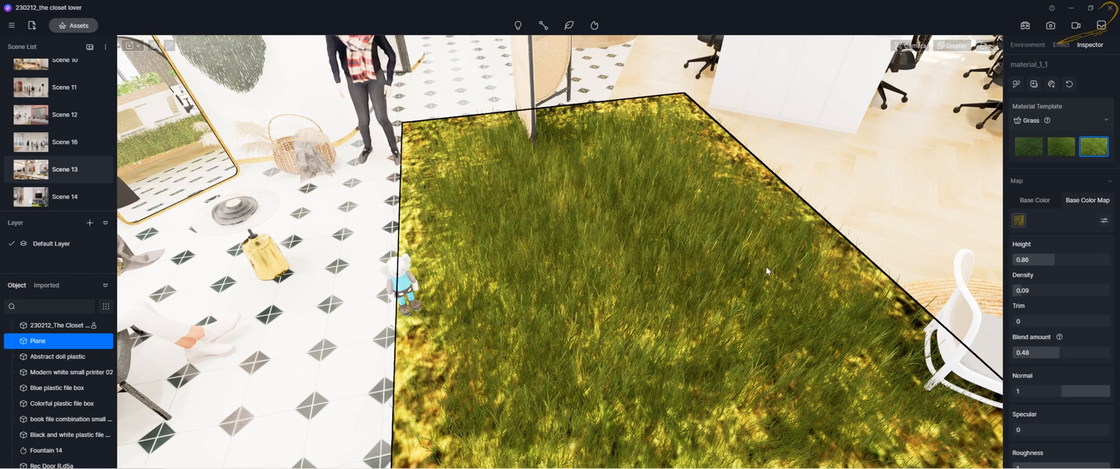
right_click_drag(768, 286, 753, 271)
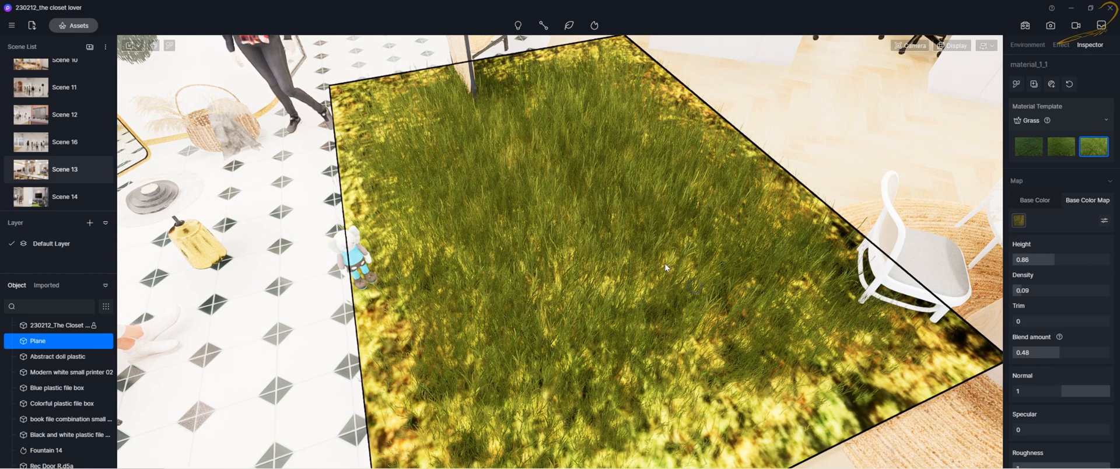
Try a stronger Normal value on the grass material and check the plane up close.
scroll(664, 265, "up", 3)
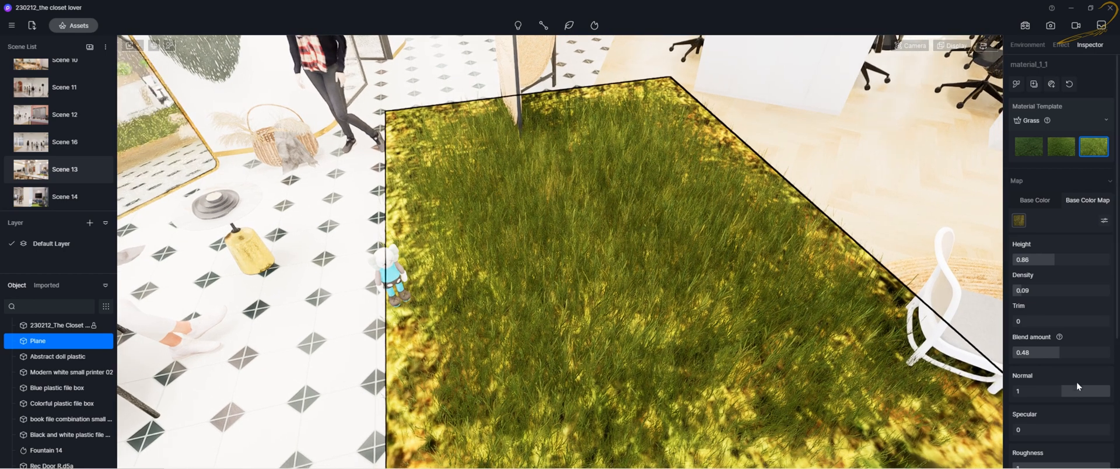
left_click_drag(1067, 391, 1115, 393)
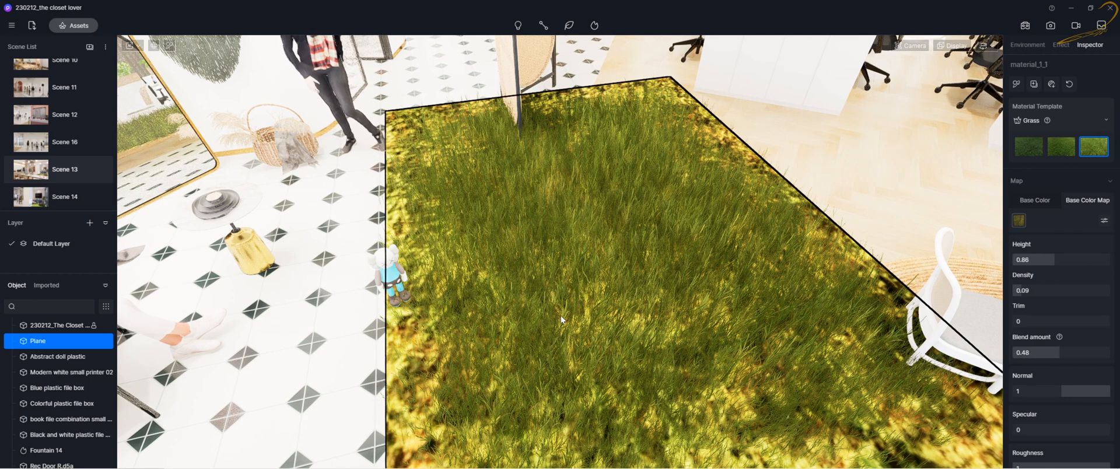
scroll(614, 298, "up", 2)
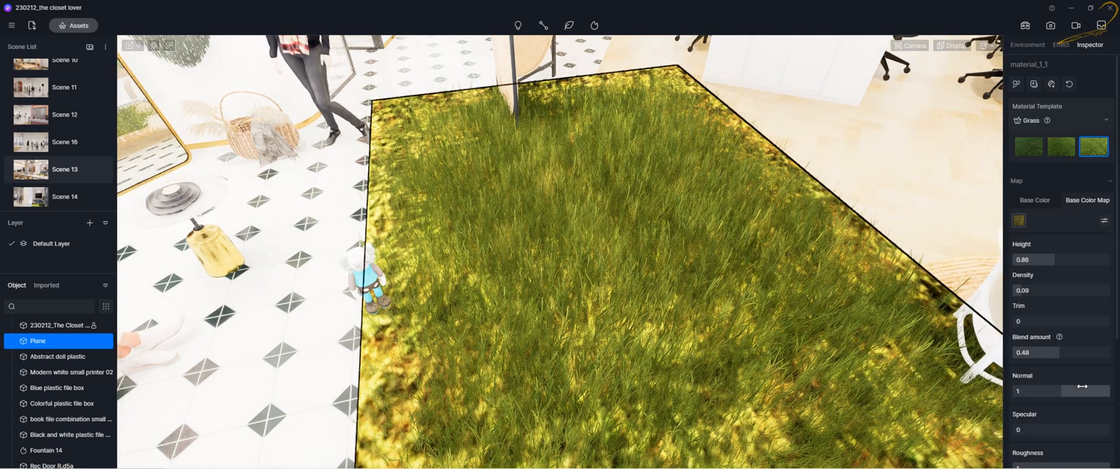
Set the grass material's Roughness to 0.67 and Specular to 0.39.
scroll(1097, 394, "down", 2)
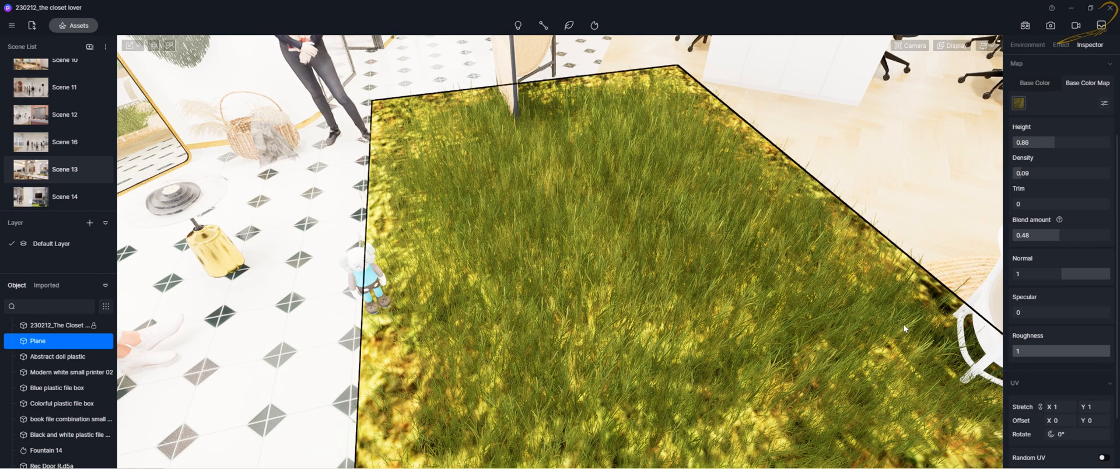
right_click_drag(662, 274, 661, 278)
scroll(660, 278, "up", 1)
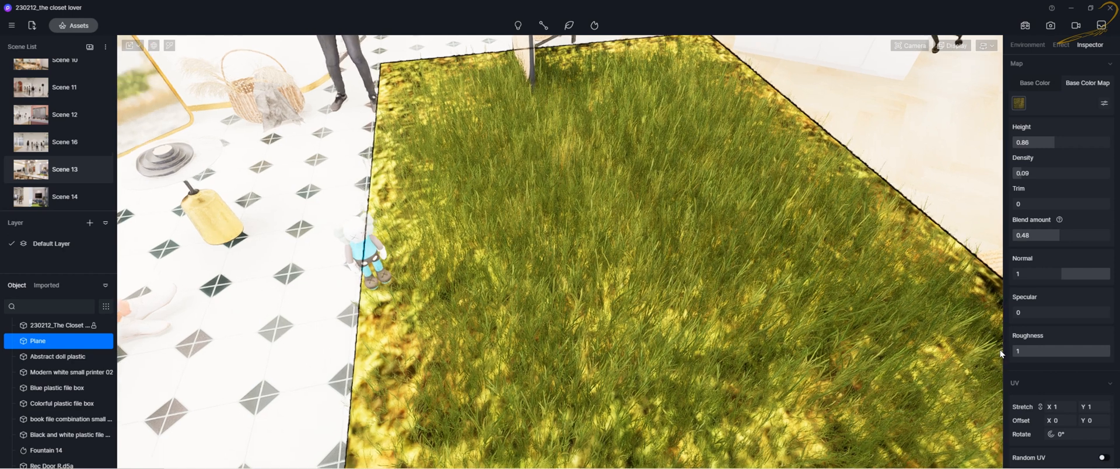
left_click_drag(1030, 351, 1079, 350)
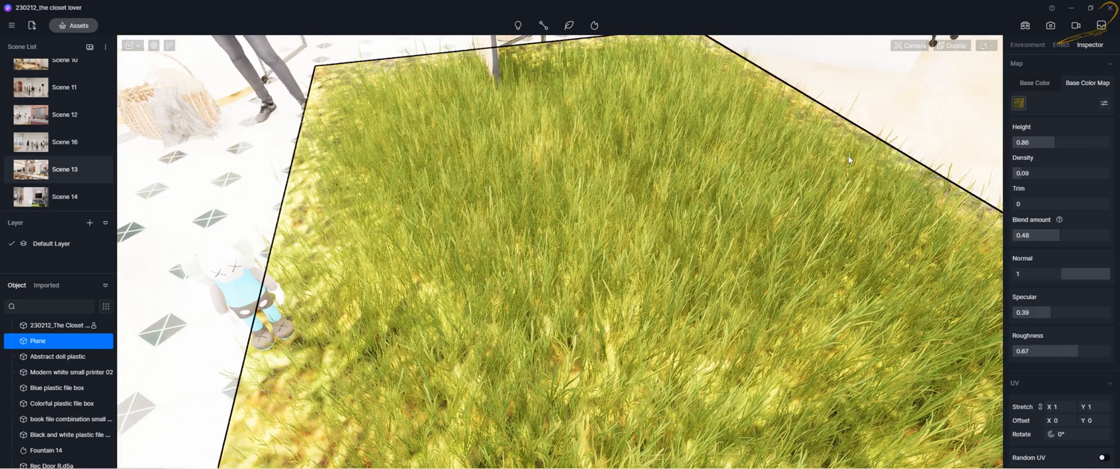
Review the list of available material templates and close it with Grass still selected.
scroll(1064, 120, "up", 3)
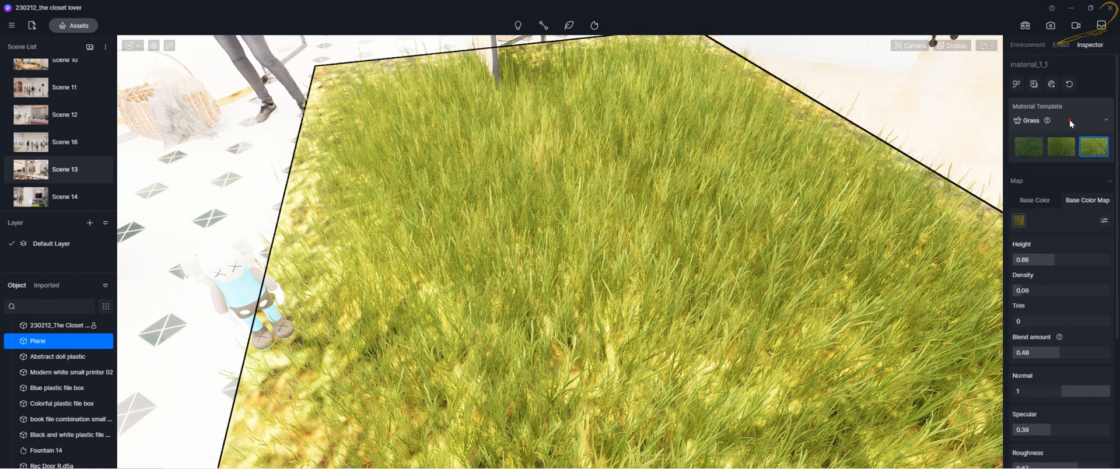
left_click(1069, 122)
scroll(1072, 357, "down", 2)
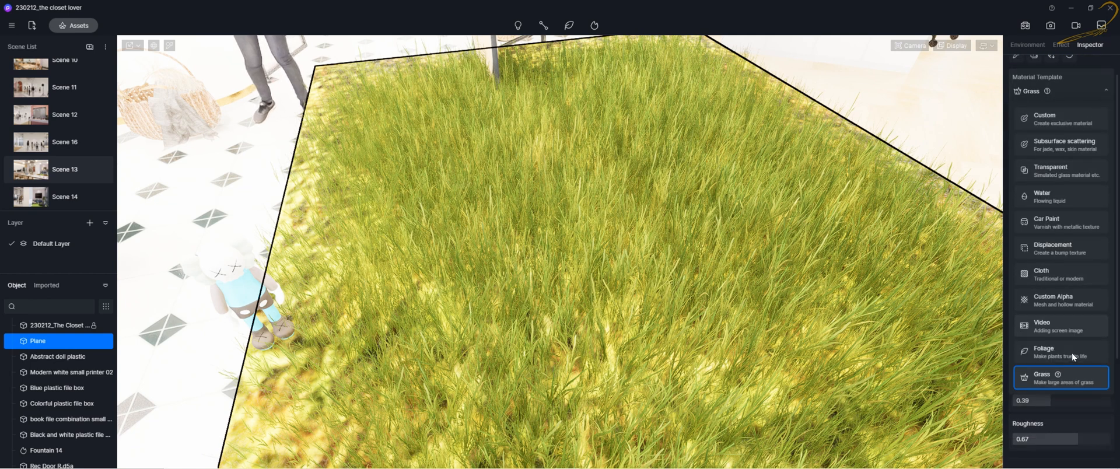
scroll(1071, 349, "up", 2)
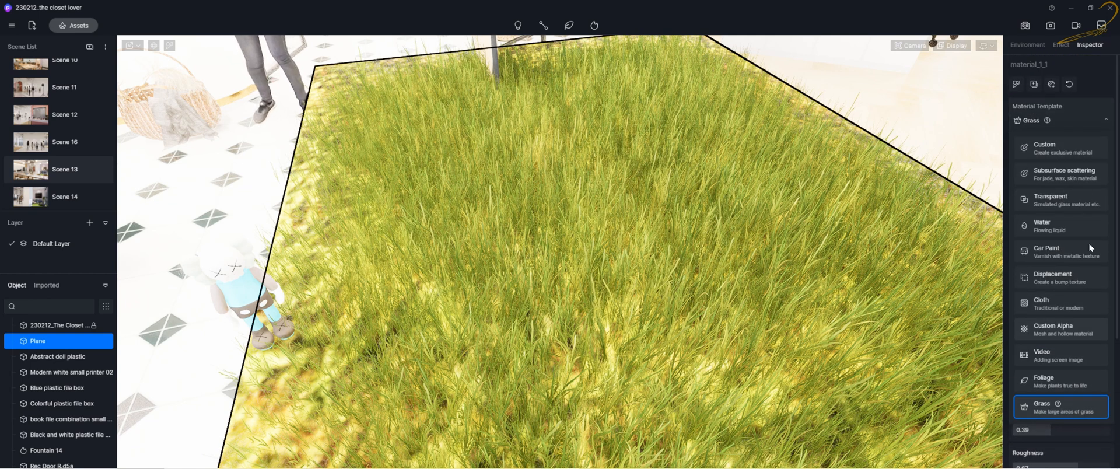
left_click(1106, 122)
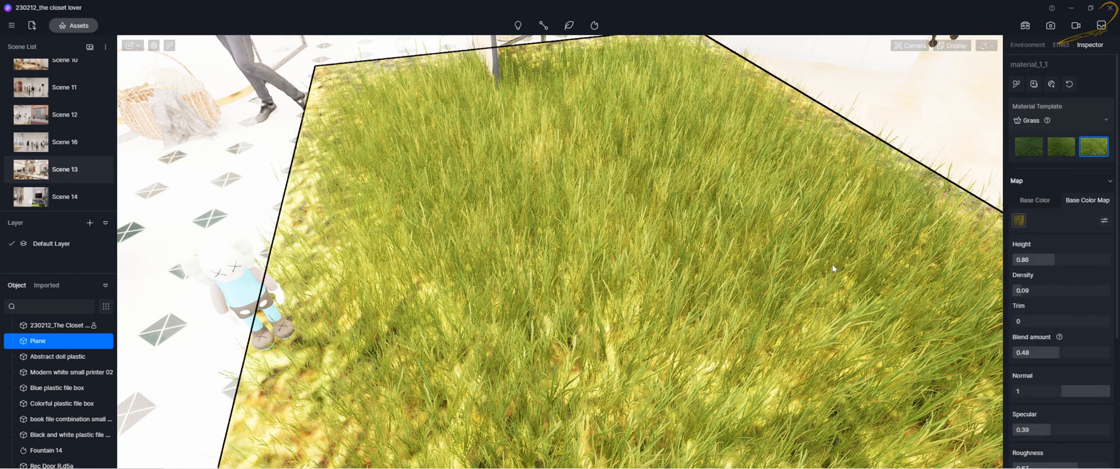
Examine the grass plane up close and from across the room, and look at the viewport's display options.
scroll(731, 316, "up", 2)
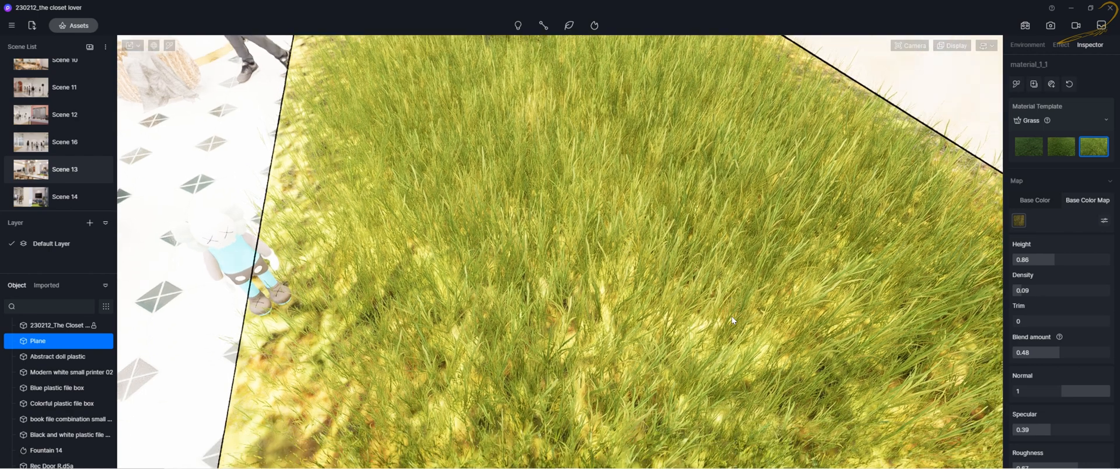
scroll(678, 295, "down", 4)
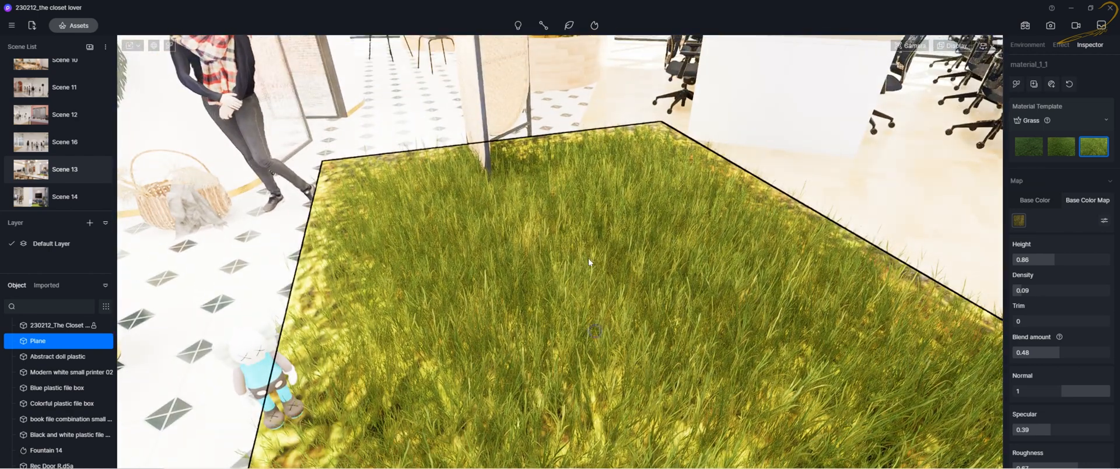
right_click_drag(588, 258, 620, 252)
scroll(636, 276, "down", 1)
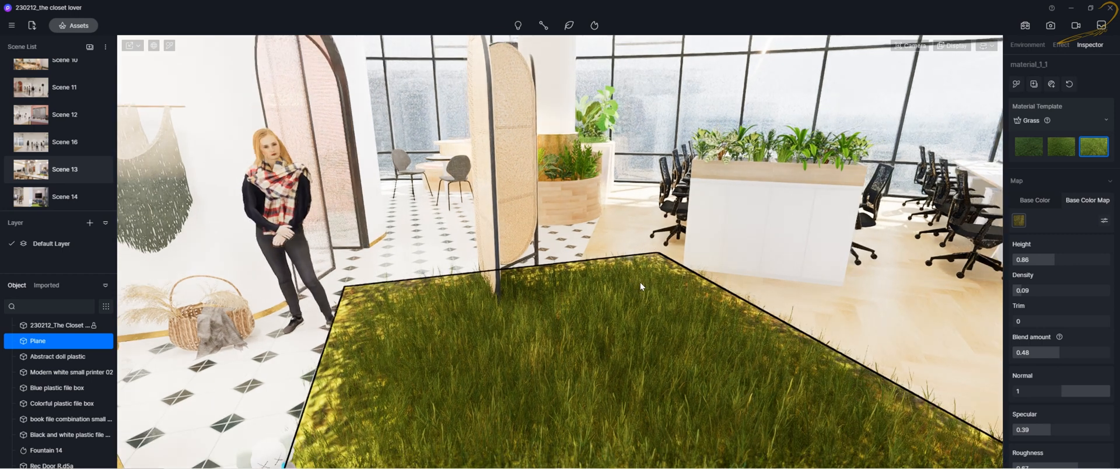
middle_click_drag(643, 289, 708, 265)
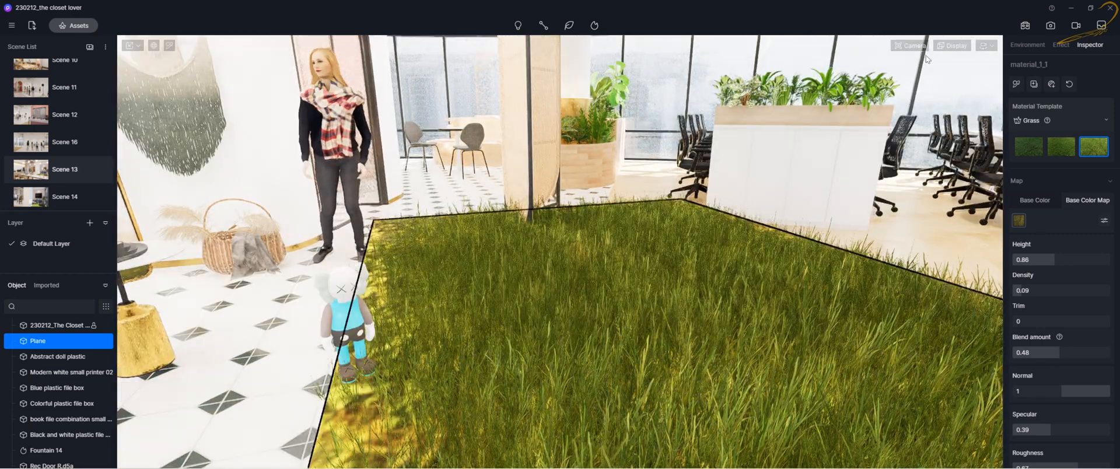
left_click(952, 45)
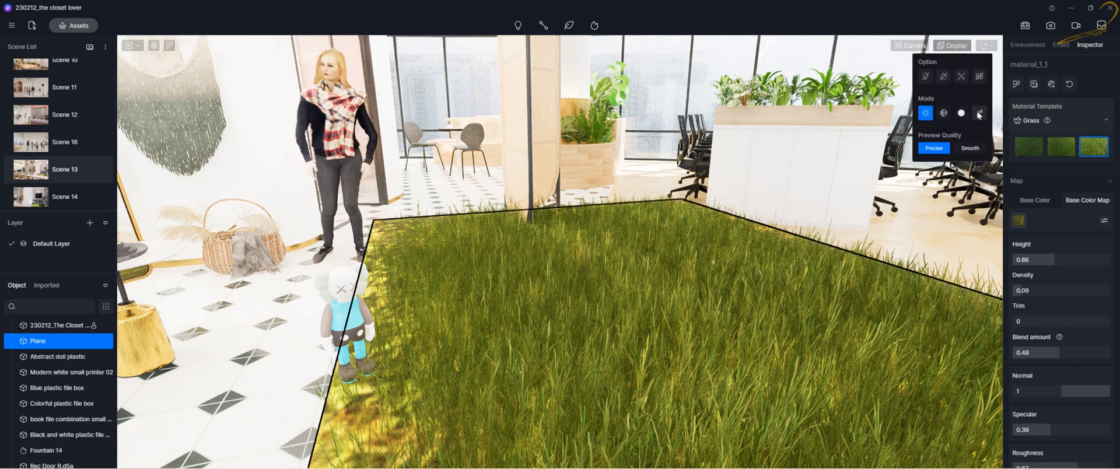
right_click_drag(778, 213, 733, 255)
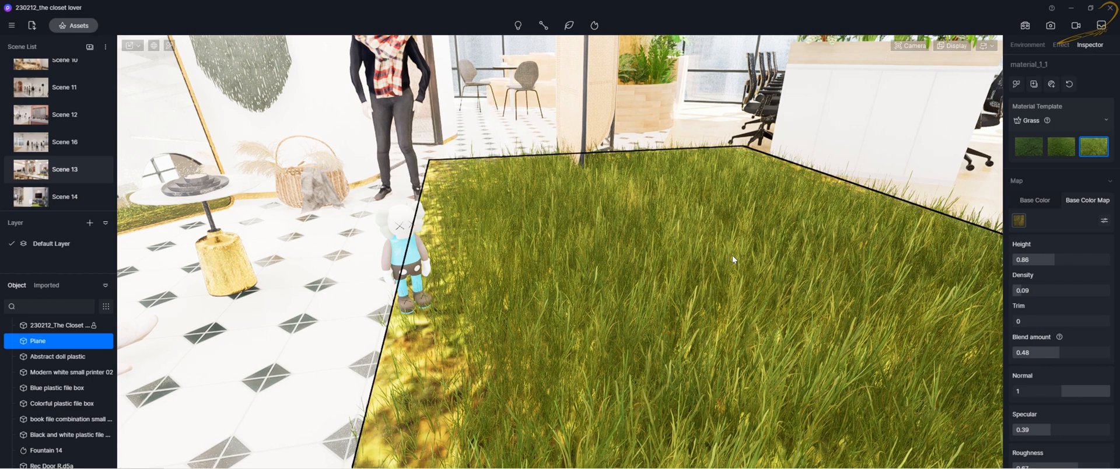